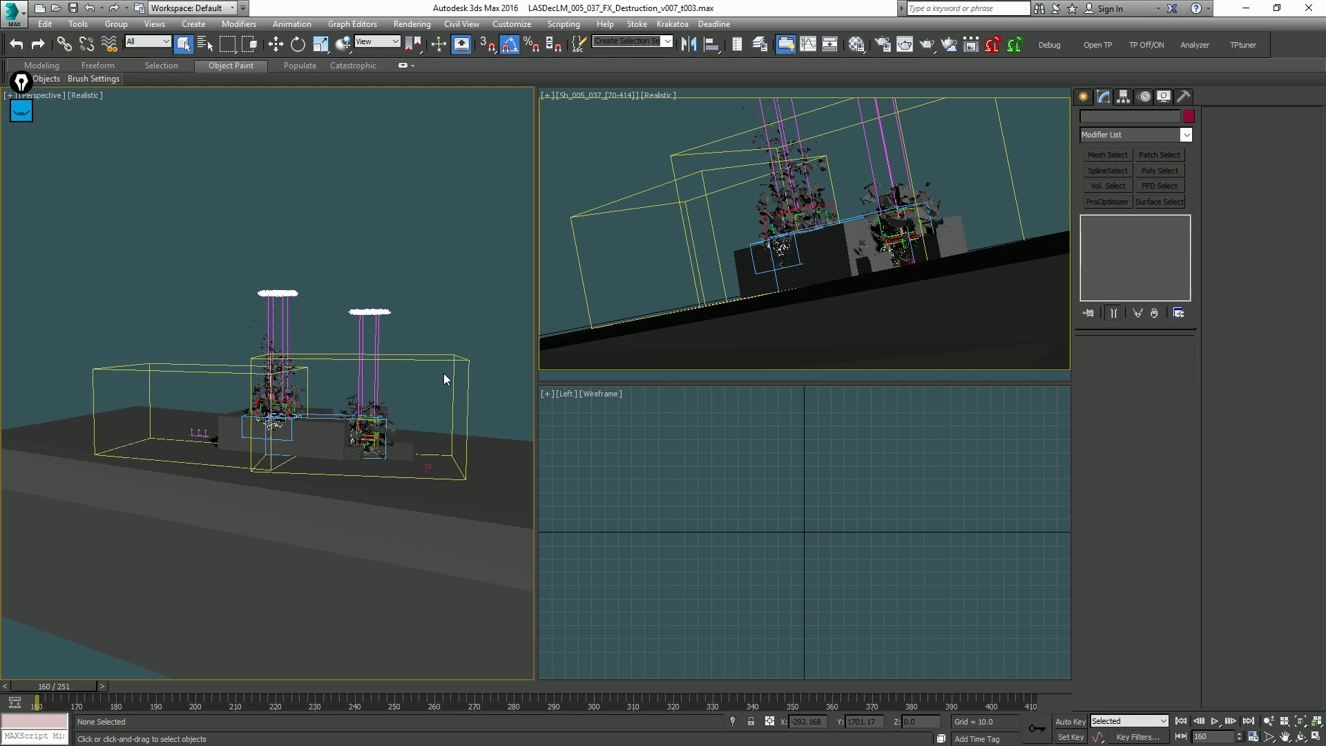
Maximize the perspective viewport and select the FumeFX_ThickDust-002 container around the building.
{"action": "key", "text": "alt+w"}
{"action": "scroll", "coordinate": [647, 371], "scroll_direction": "up", "scroll_amount": 4}
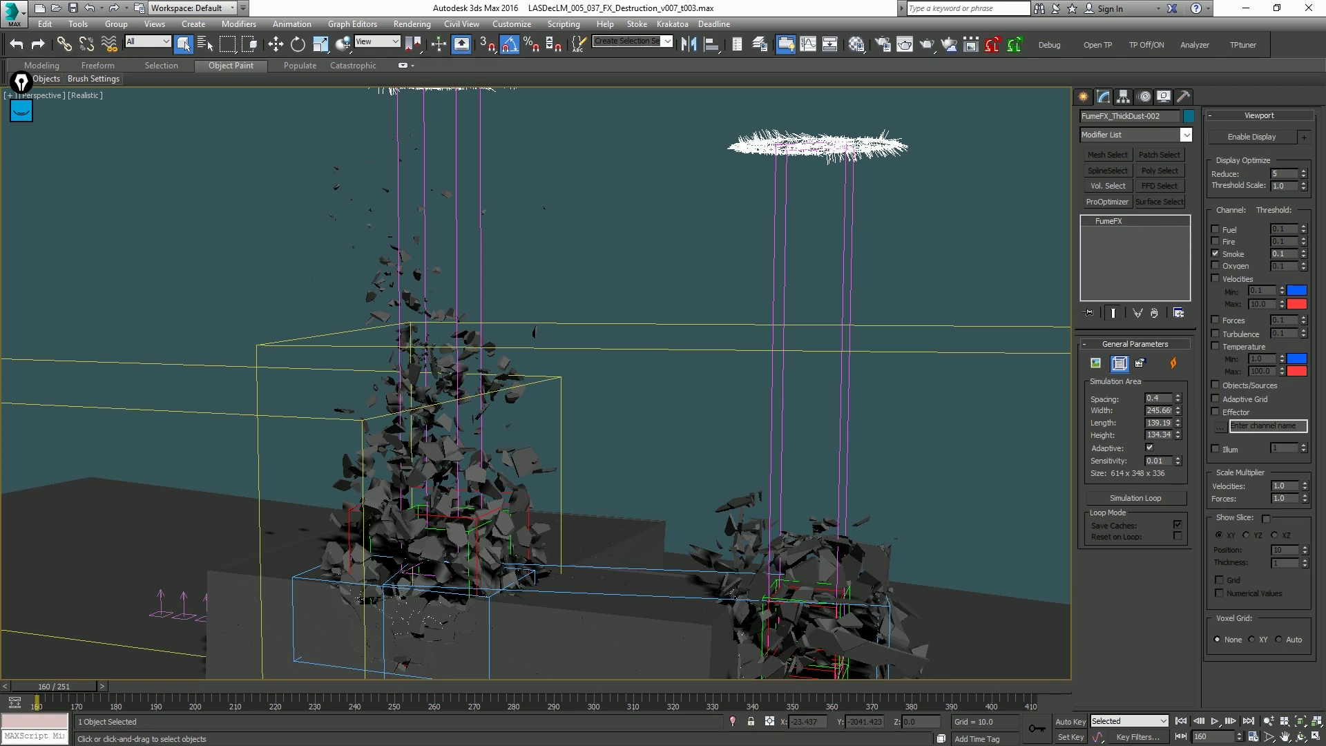
{"action": "left_click", "coordinate": [536, 103]}
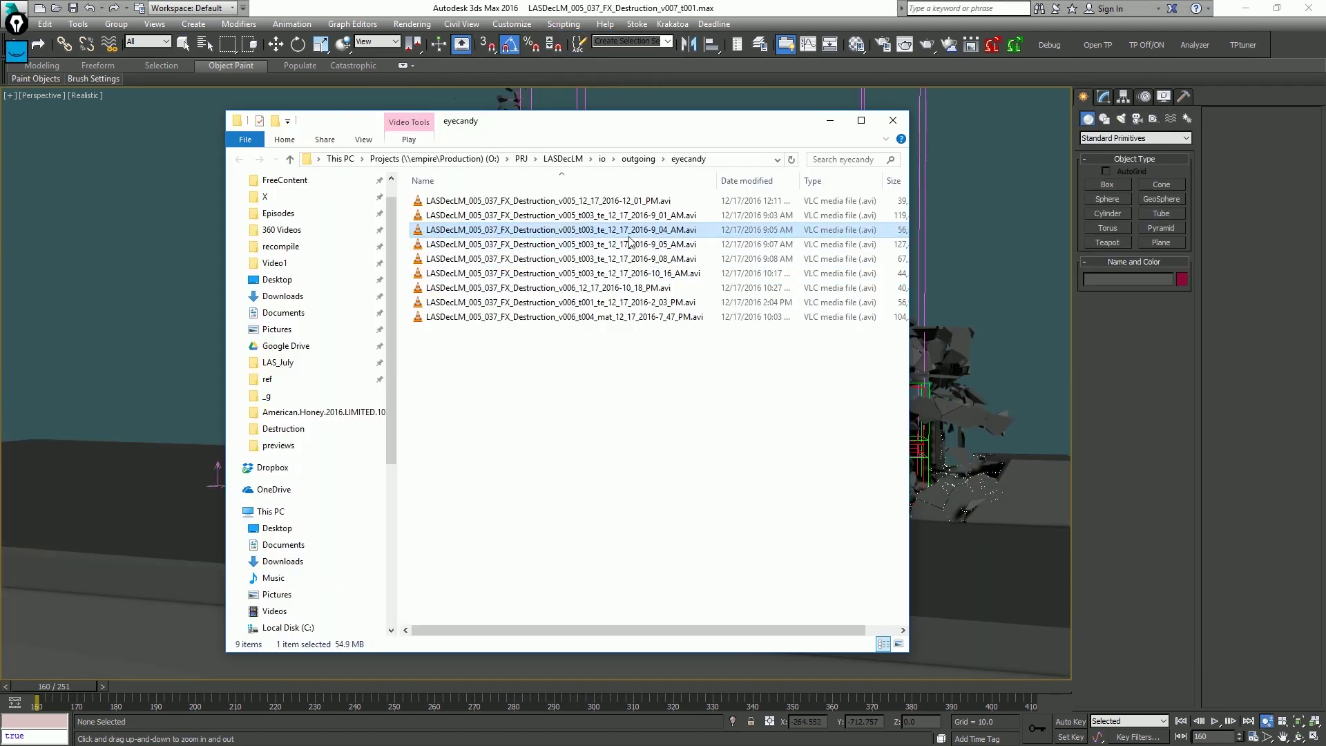
Look over the eyecandy preview files, create a shaded AVI preview of the Perspective viewport, and replay it from the start.
{"action": "left_click", "coordinate": [629, 243]}
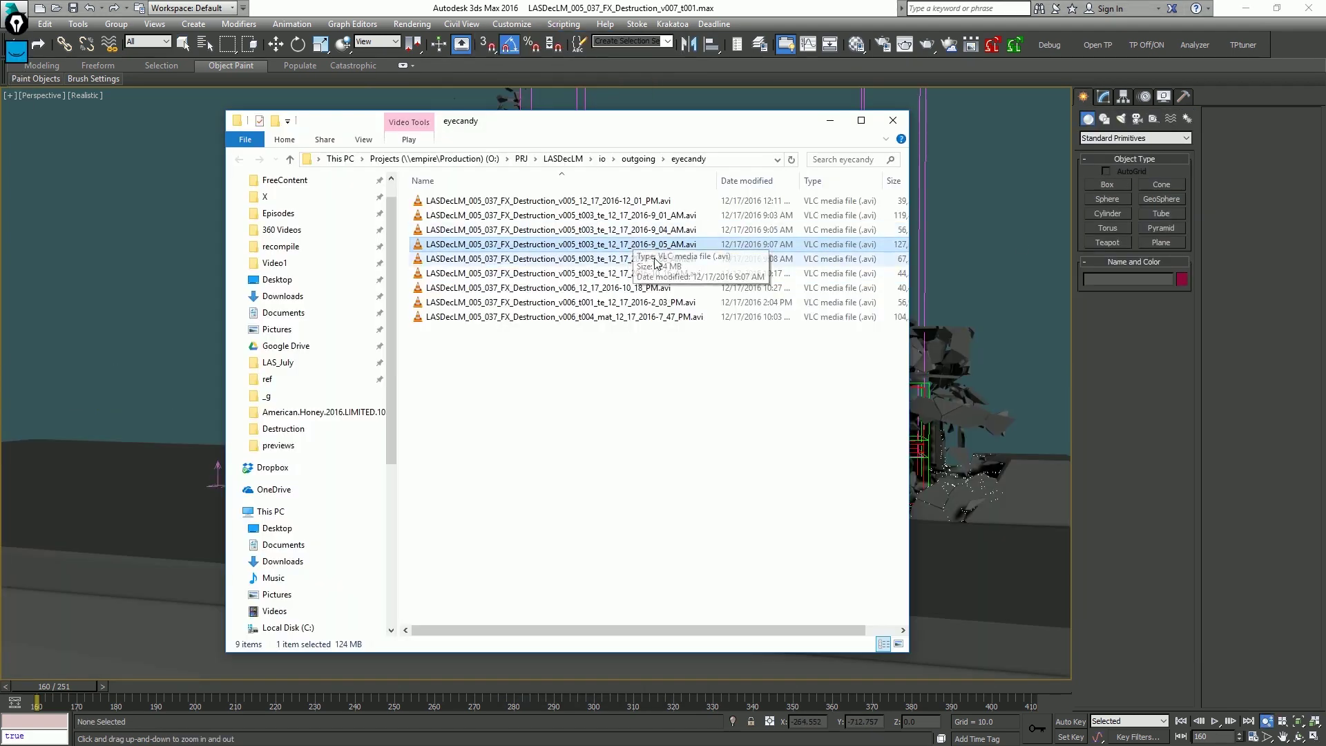
{"action": "left_click", "coordinate": [597, 288]}
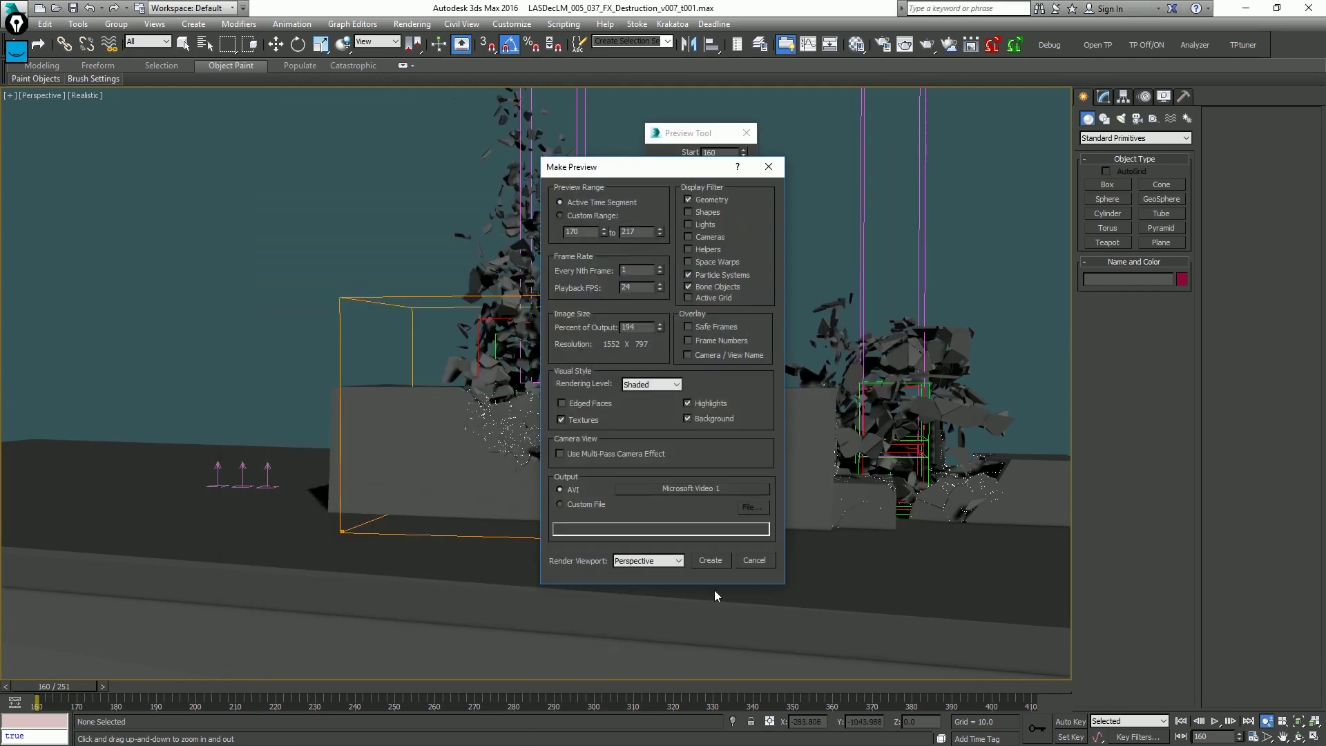
{"action": "left_click", "coordinate": [711, 558]}
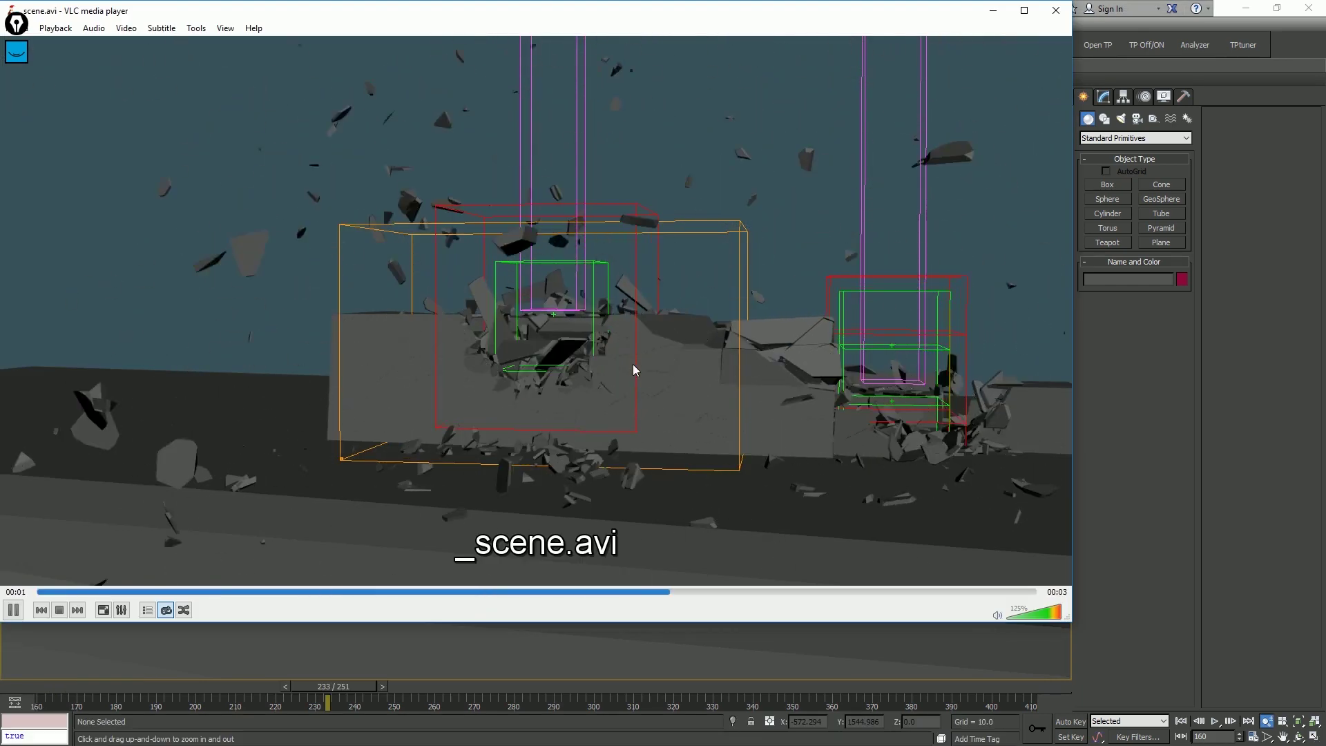
{"action": "left_click", "coordinate": [47, 593]}
{"action": "left_click", "coordinate": [48, 592]}
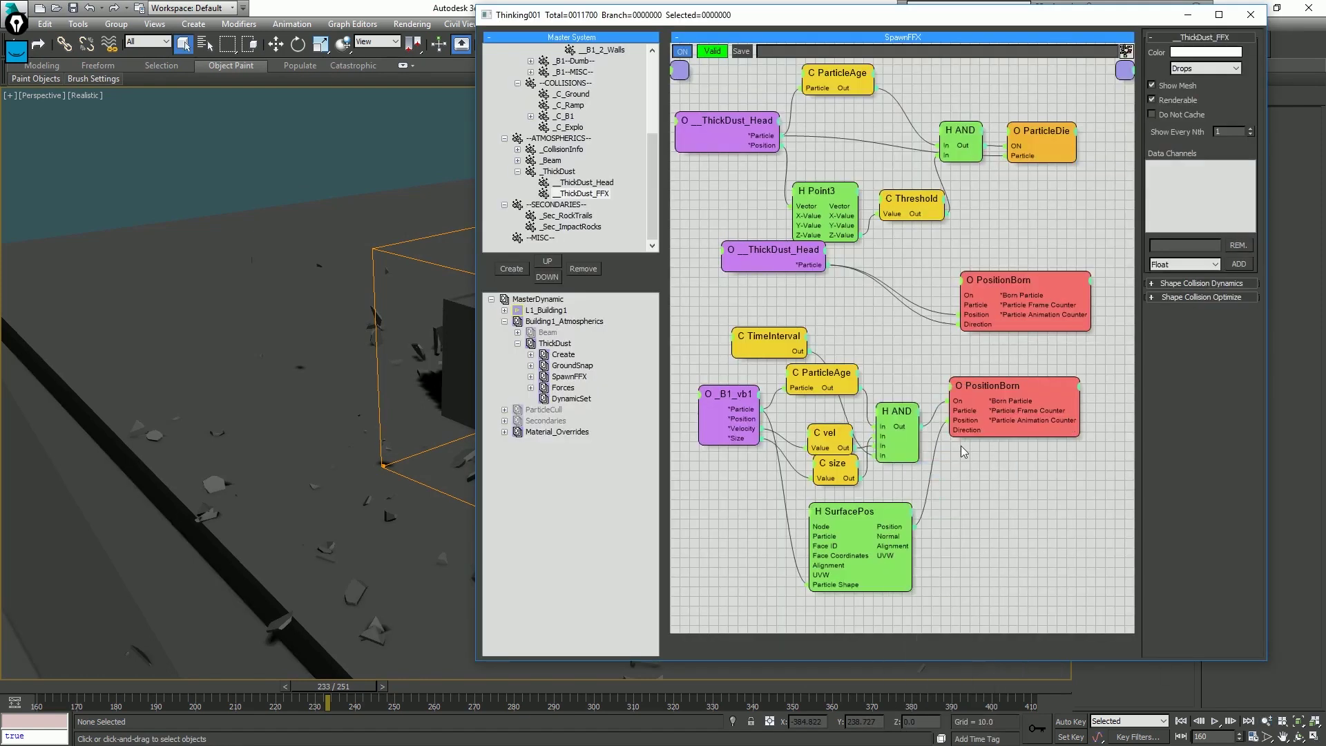
Examine the SpawnFFX particle setup and the smoke rendering parameters of FumeFX_ThickDust-001.
{"action": "left_click", "coordinate": [567, 376]}
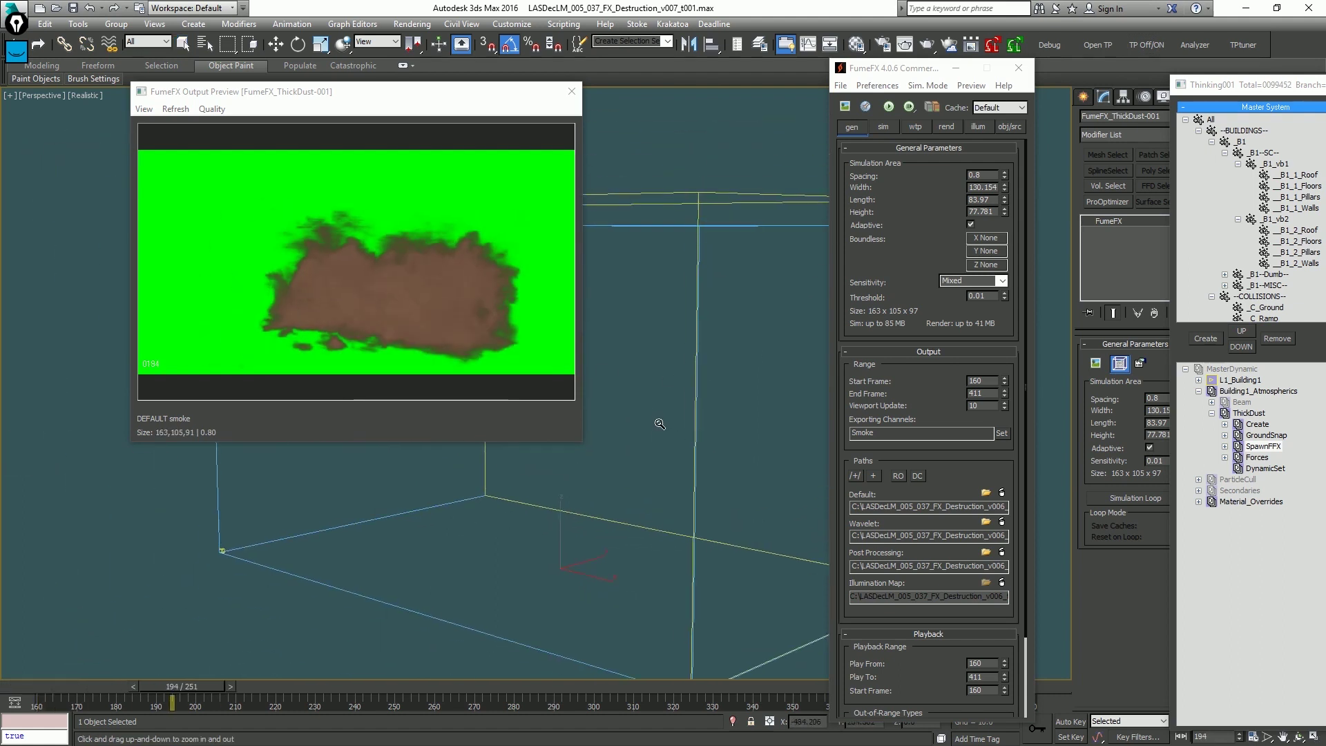
{"action": "left_click", "coordinate": [947, 126]}
{"action": "scroll", "coordinate": [970, 539], "scroll_direction": "down", "scroll_amount": 10}
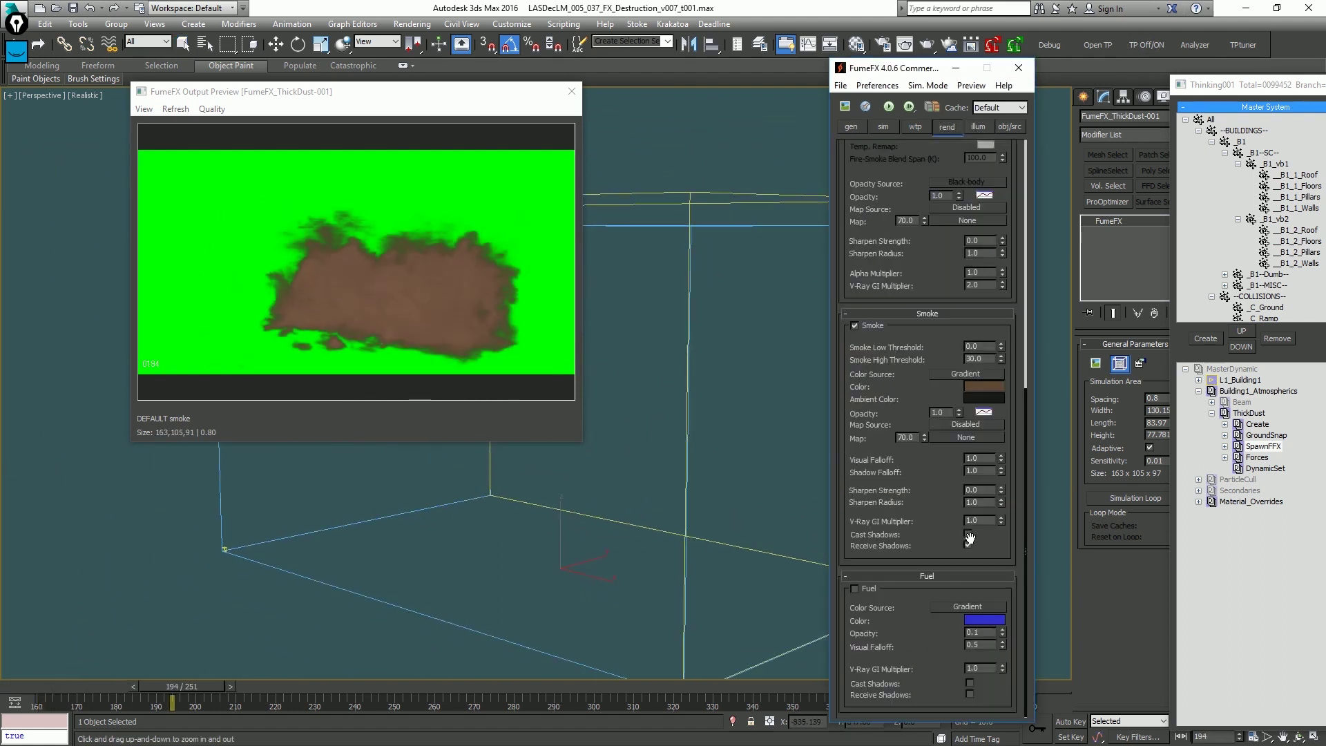
{"action": "left_click", "coordinate": [41, 95]}
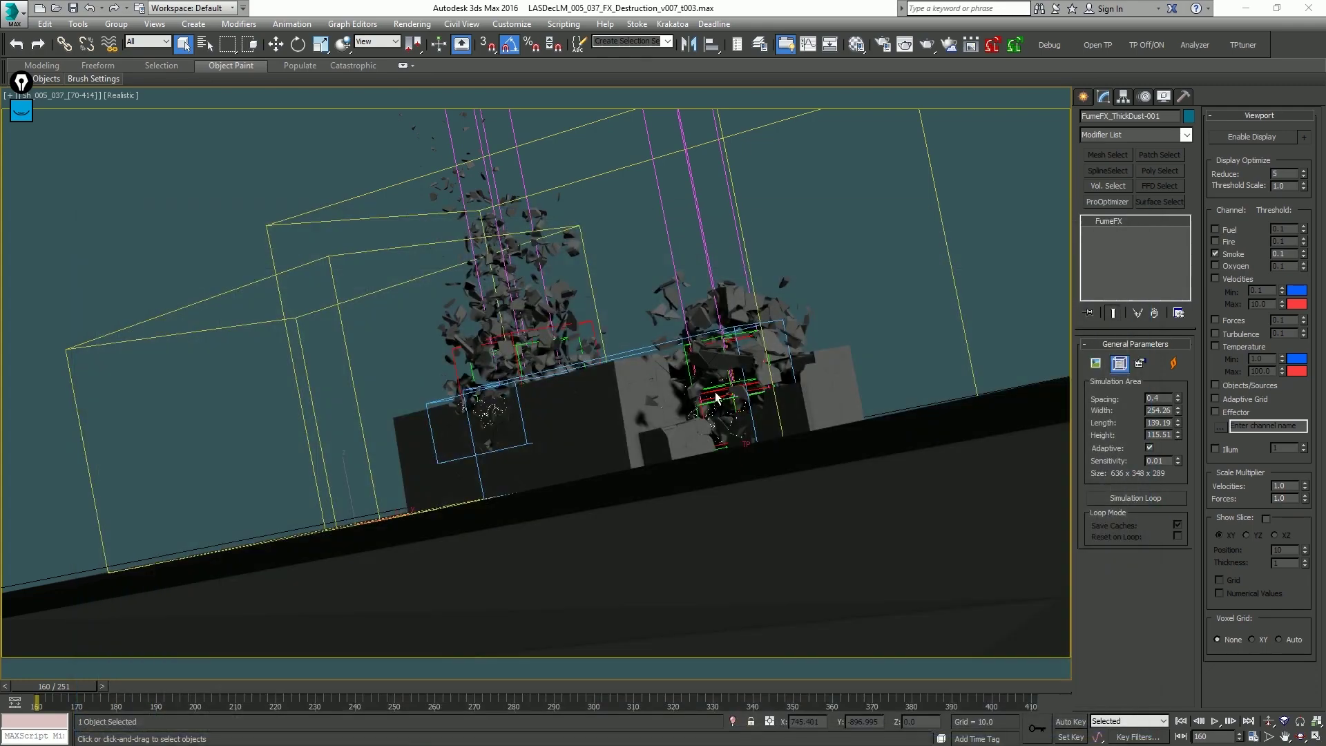
Return to the four-viewport layout and change the large wireframe viewport to a perspective view of the scene.
{"action": "left_click", "coordinate": [888, 291]}
{"action": "key", "text": "alt+w"}
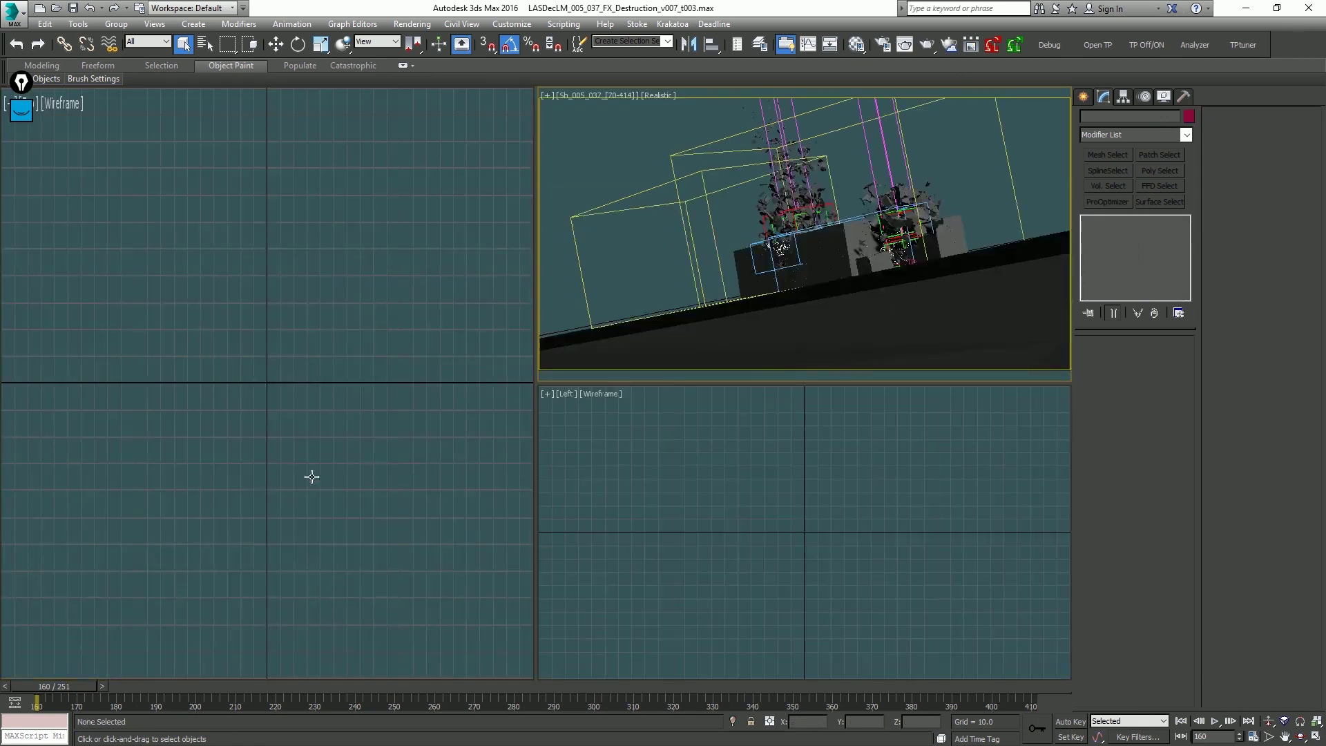
{"action": "left_click", "coordinate": [381, 479]}
{"action": "left_click", "coordinate": [443, 379]}
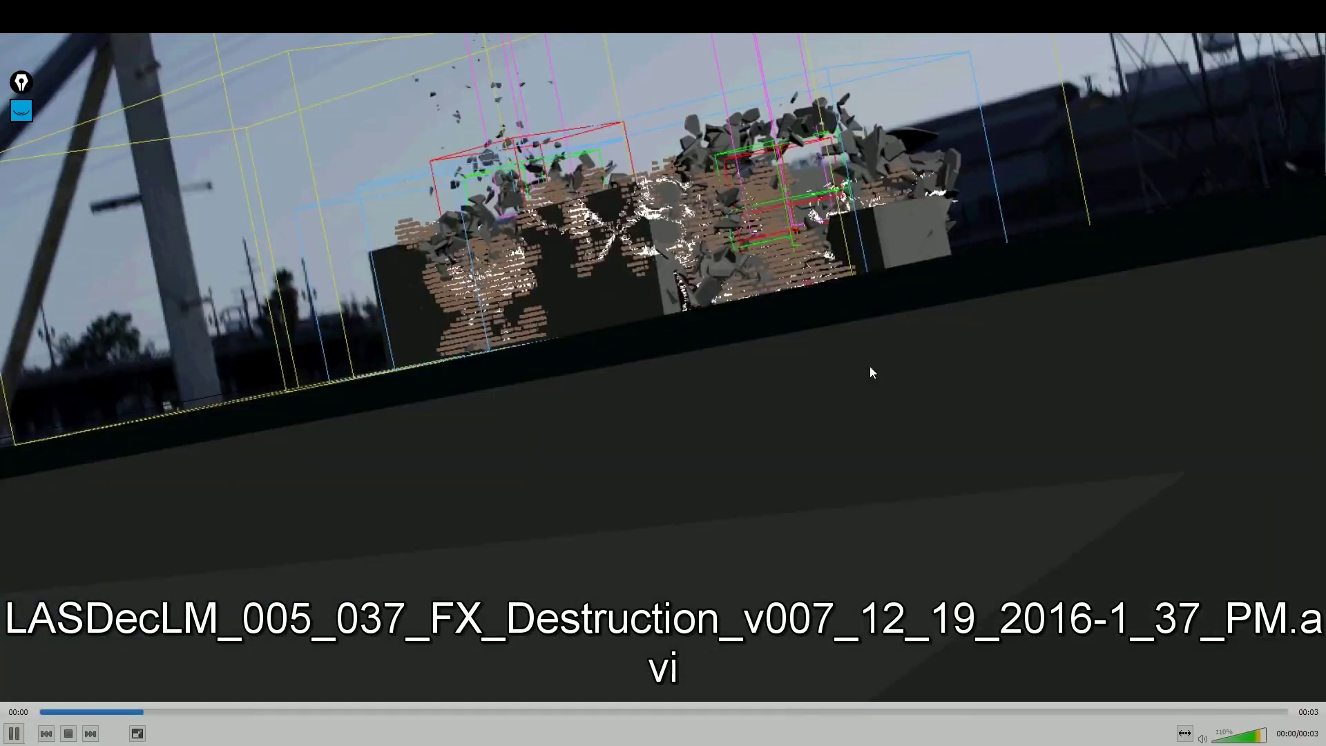
Close the v007 shot preview, watch the dust simulation's preview.avi in full screen, and close it.
{"action": "key", "text": "alt+F4"}
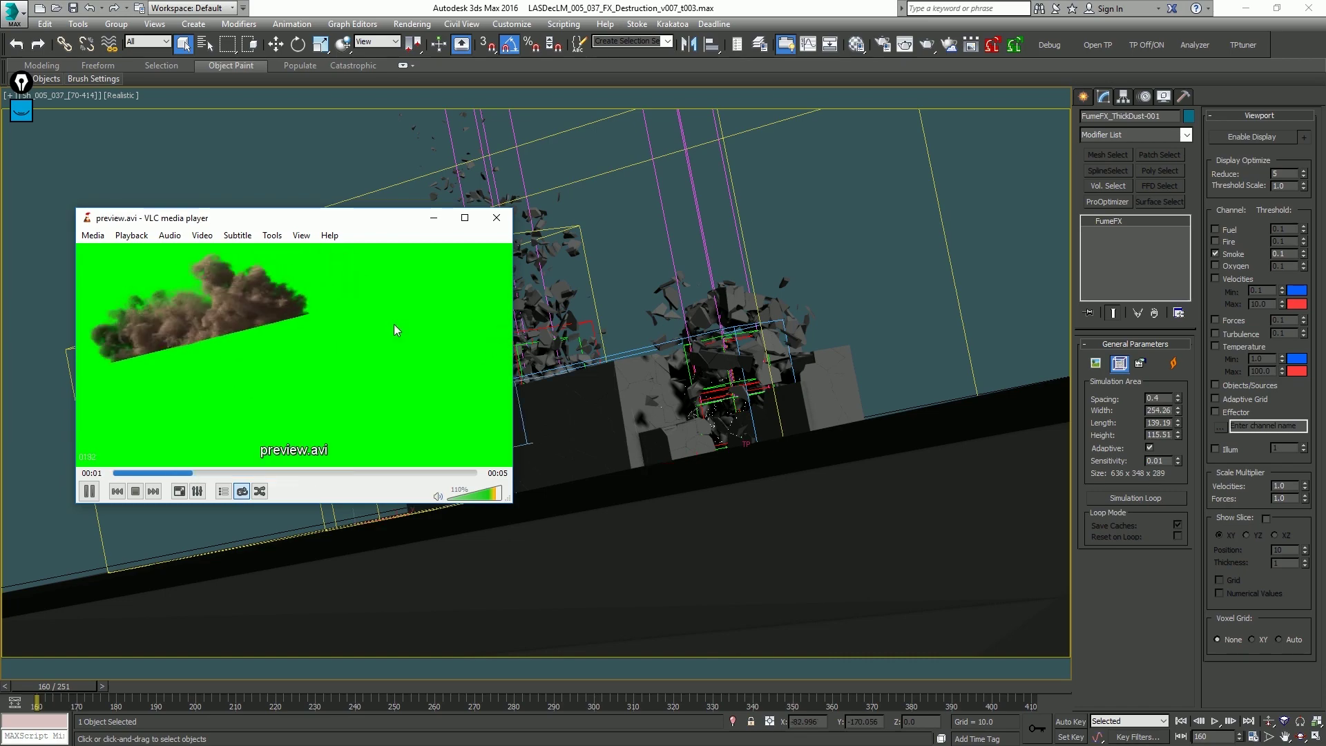
{"action": "double_click", "coordinate": [393, 325]}
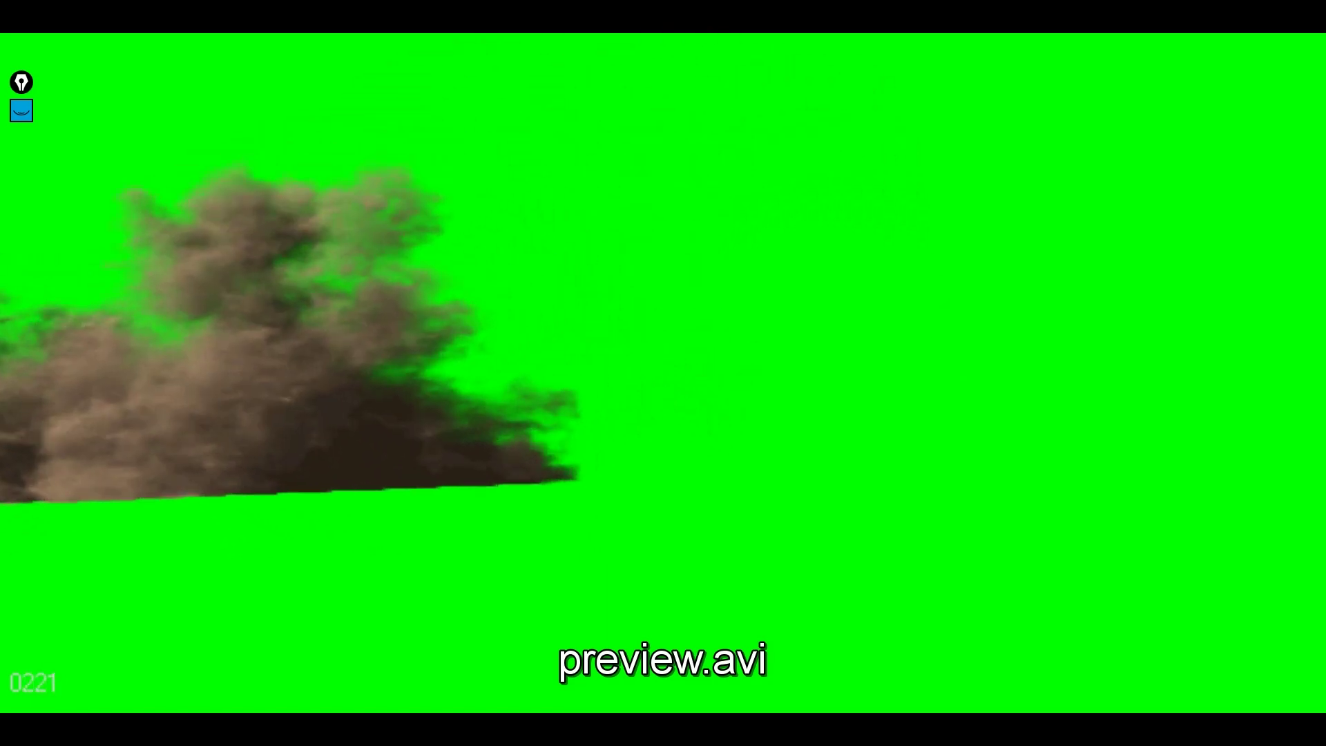
{"action": "key", "text": "alt+F4"}
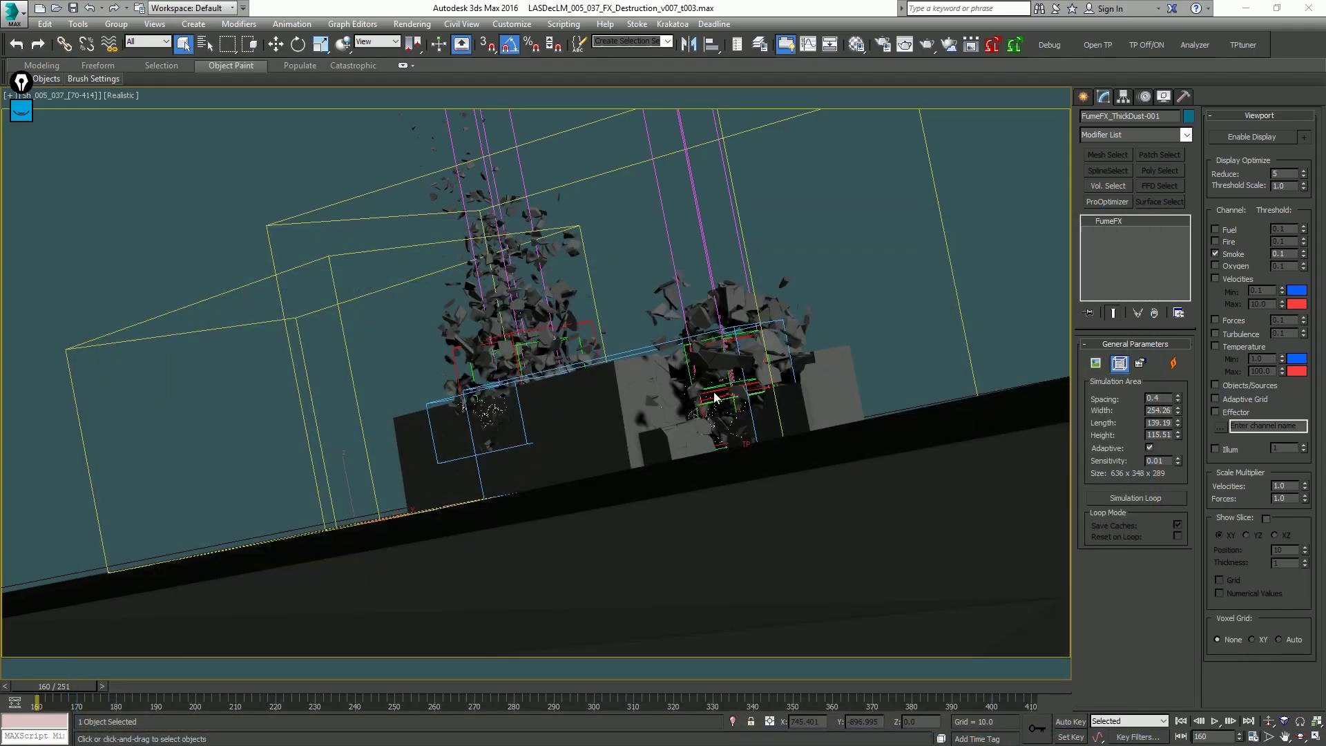
Deselect the dust container, restore the four-viewport layout, and set the large viewport to Perspective.
{"action": "left_click", "coordinate": [886, 294]}
{"action": "key", "text": "alt+w"}
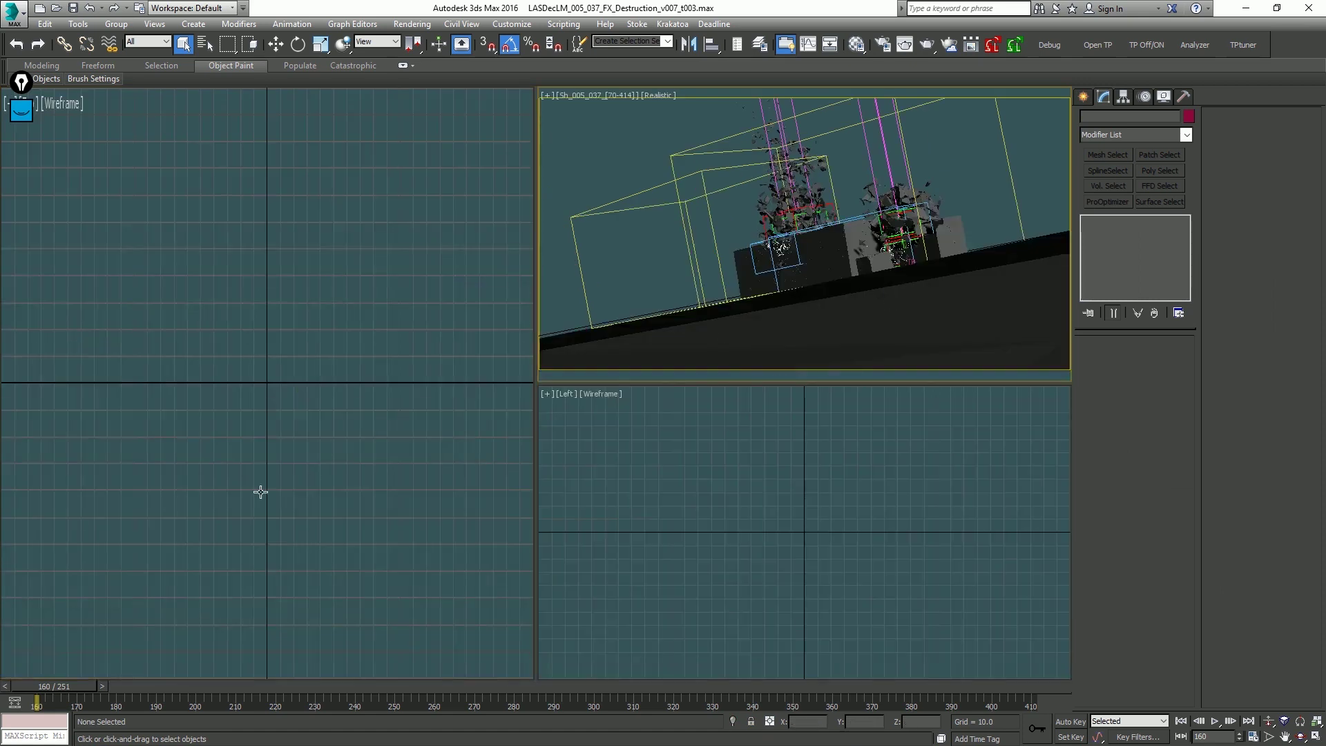
{"action": "left_click", "coordinate": [381, 478]}
{"action": "left_click", "coordinate": [444, 378]}
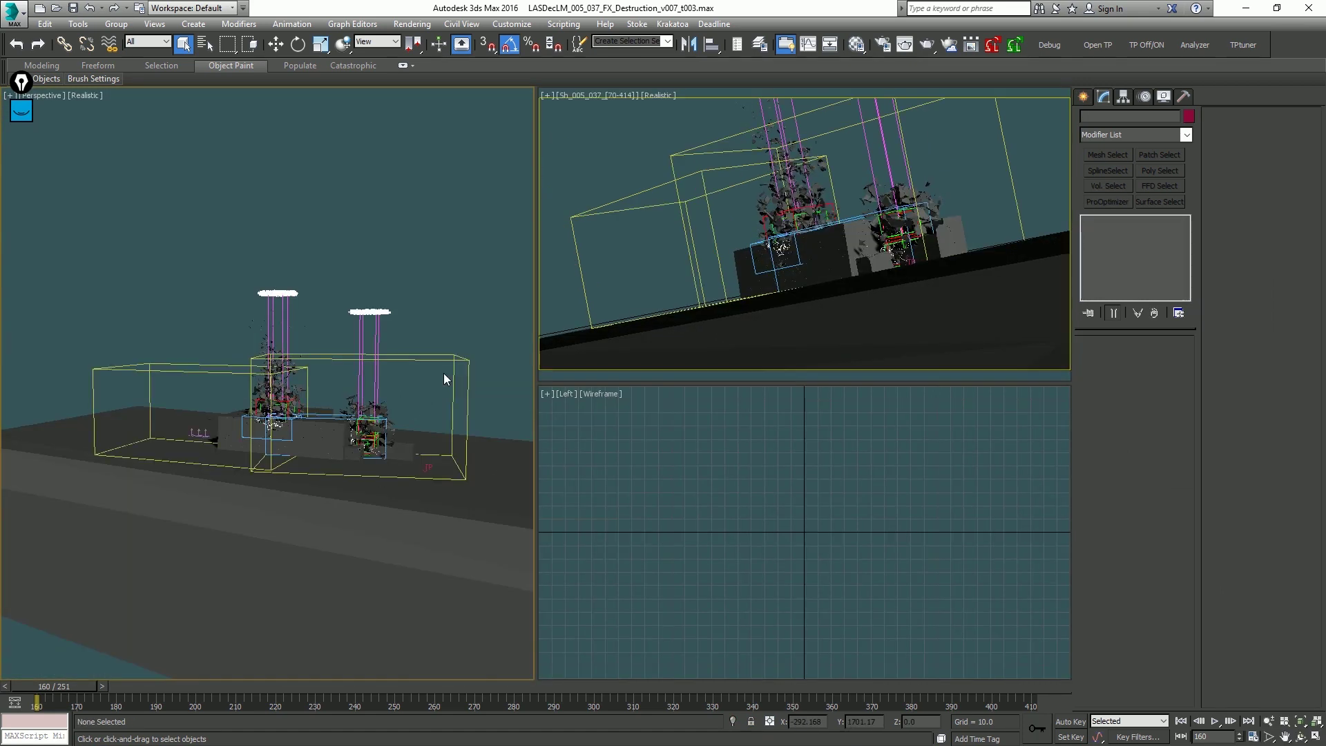
Maximize the perspective viewport and select the FumeFX_ThickDust-002 container for a closer look.
{"action": "key", "text": "alt+w"}
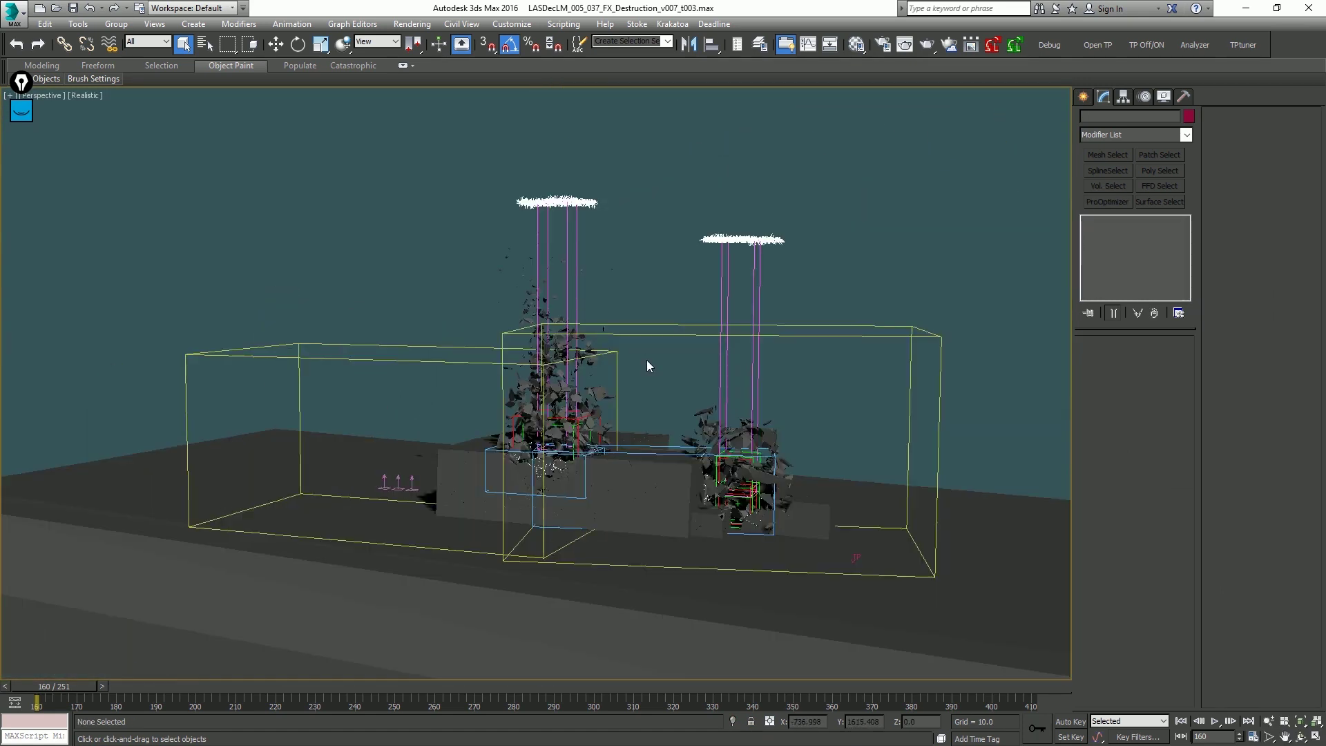
{"action": "scroll", "coordinate": [646, 359], "scroll_direction": "up", "scroll_amount": 4}
{"action": "left_click", "coordinate": [709, 353]}
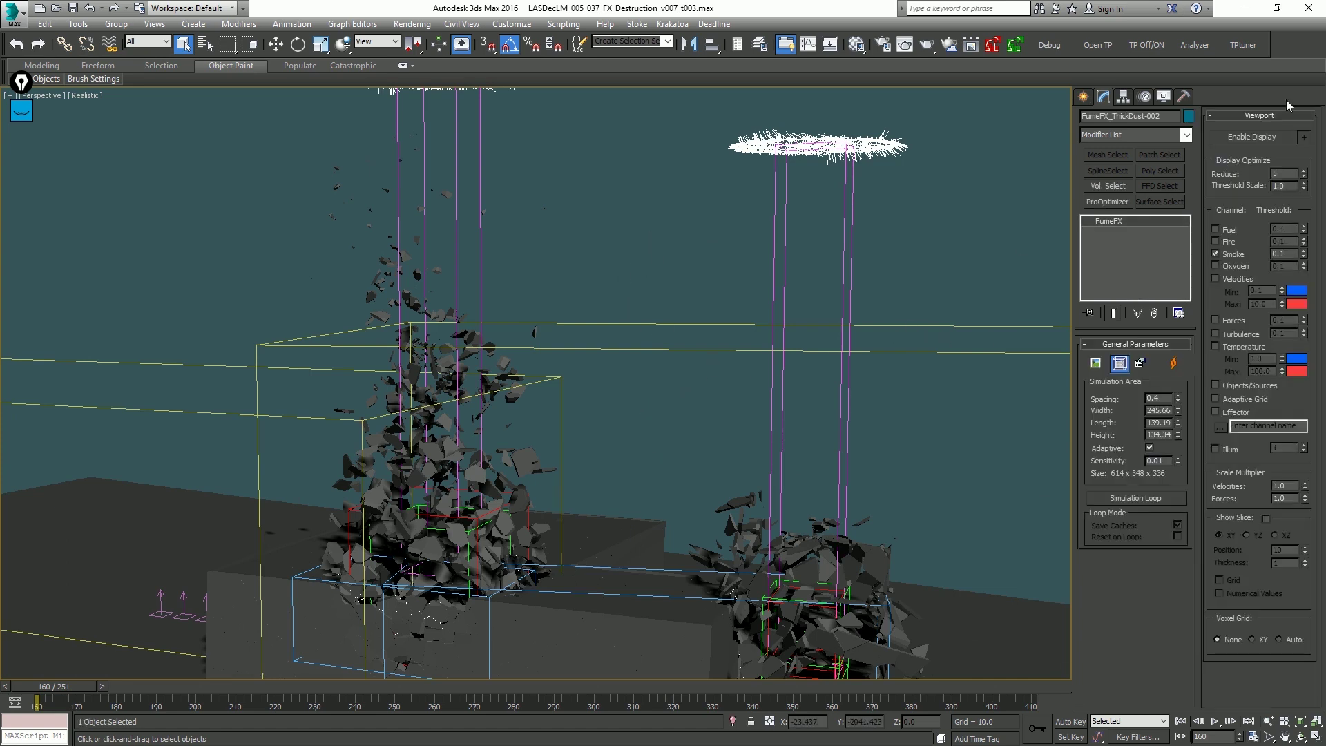
{"action": "left_click", "coordinate": [1139, 363]}
{"action": "left_click", "coordinate": [537, 103]}
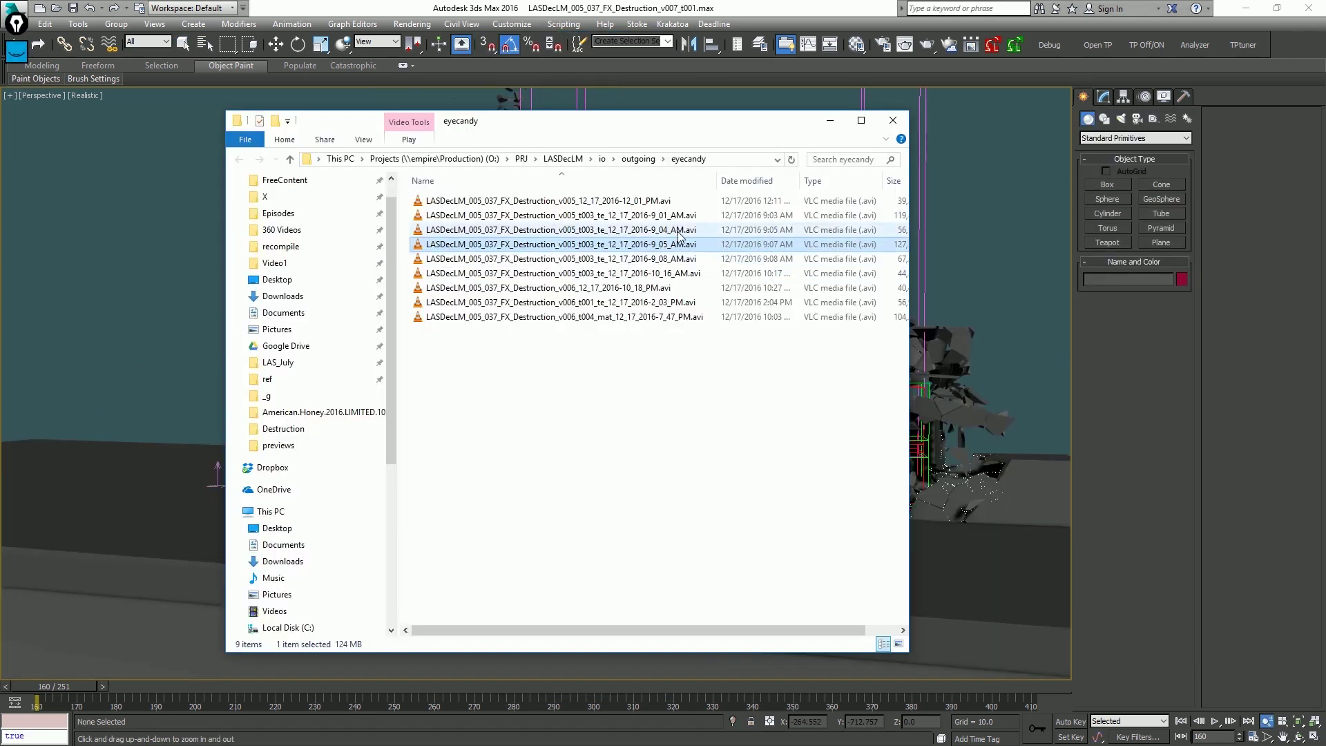
Create an AVI preview of the active time segment from the Perspective viewport with Shaded rendering at 24 FPS.
{"action": "left_click", "coordinate": [619, 287]}
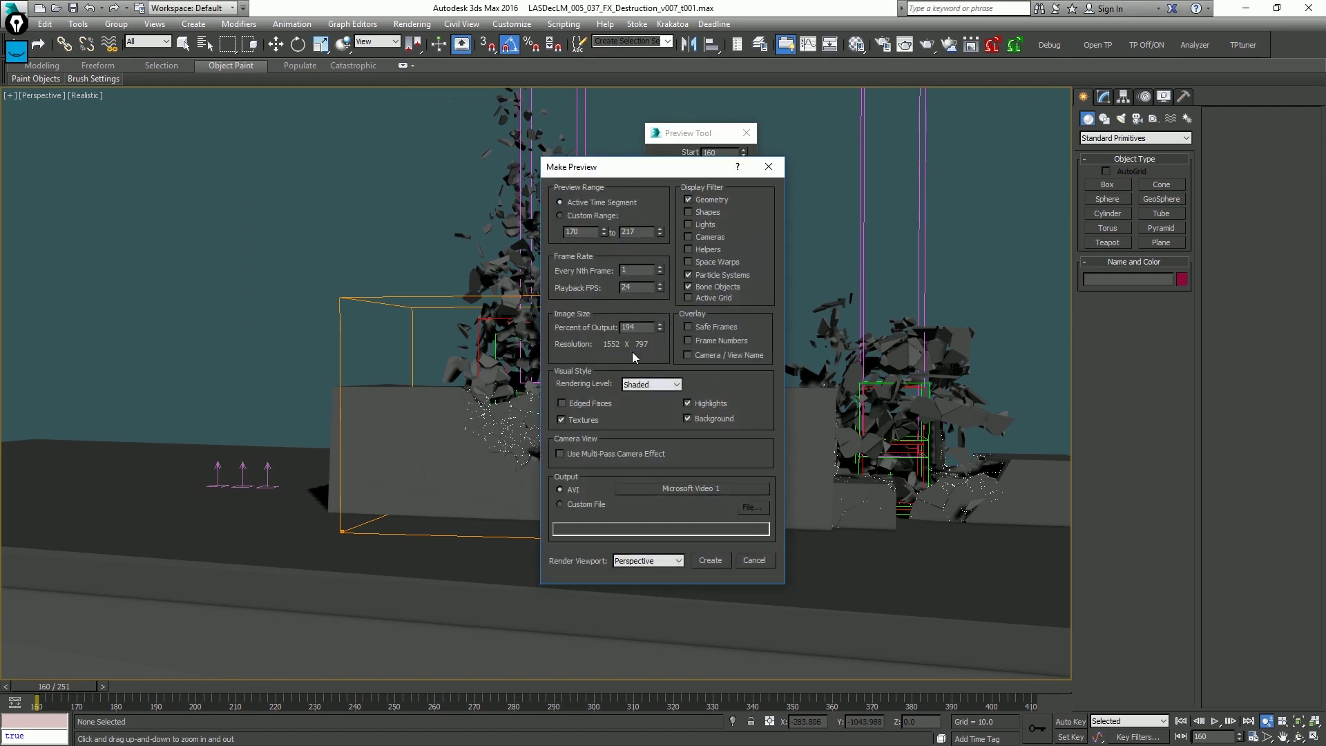
{"action": "left_click", "coordinate": [715, 555]}
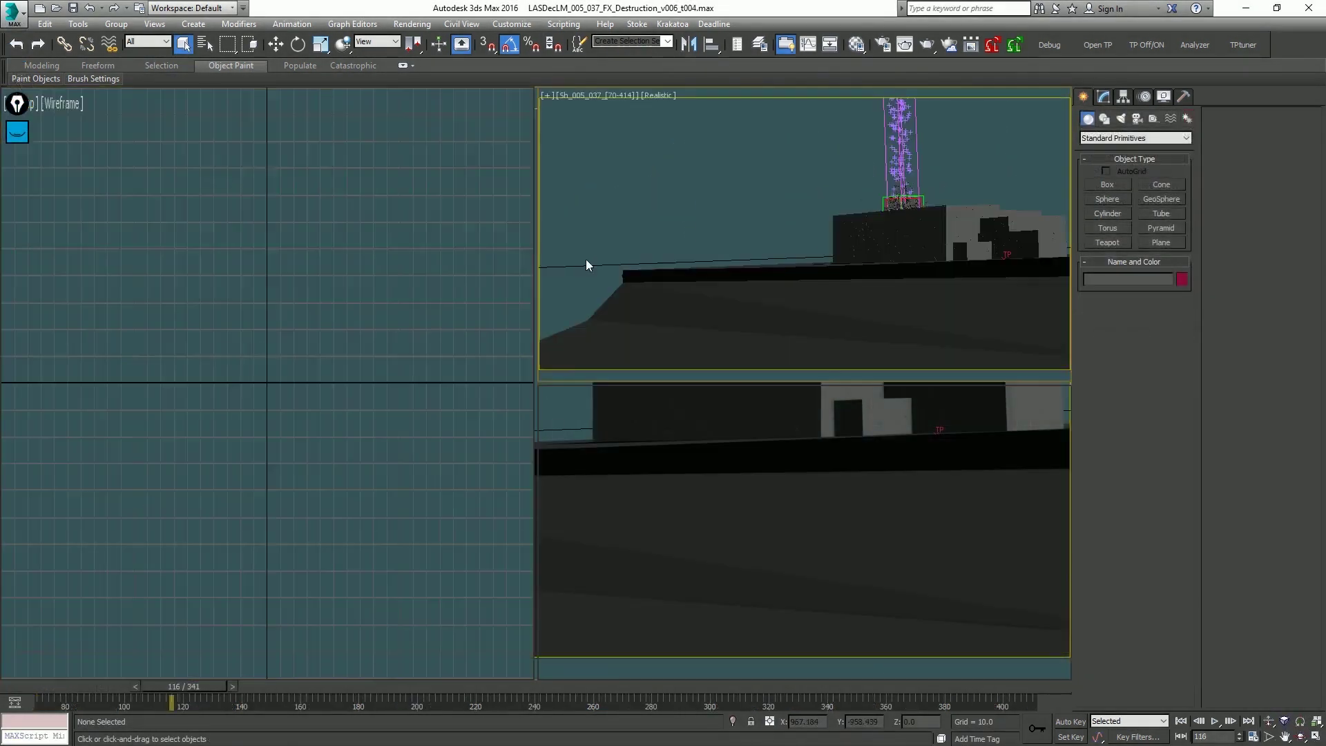
Examine the beam impact on the building roof from several angles in a maximized perspective view with wireframe display.
{"action": "key", "text": "alt+w"}
{"action": "key", "text": "alt+z"}
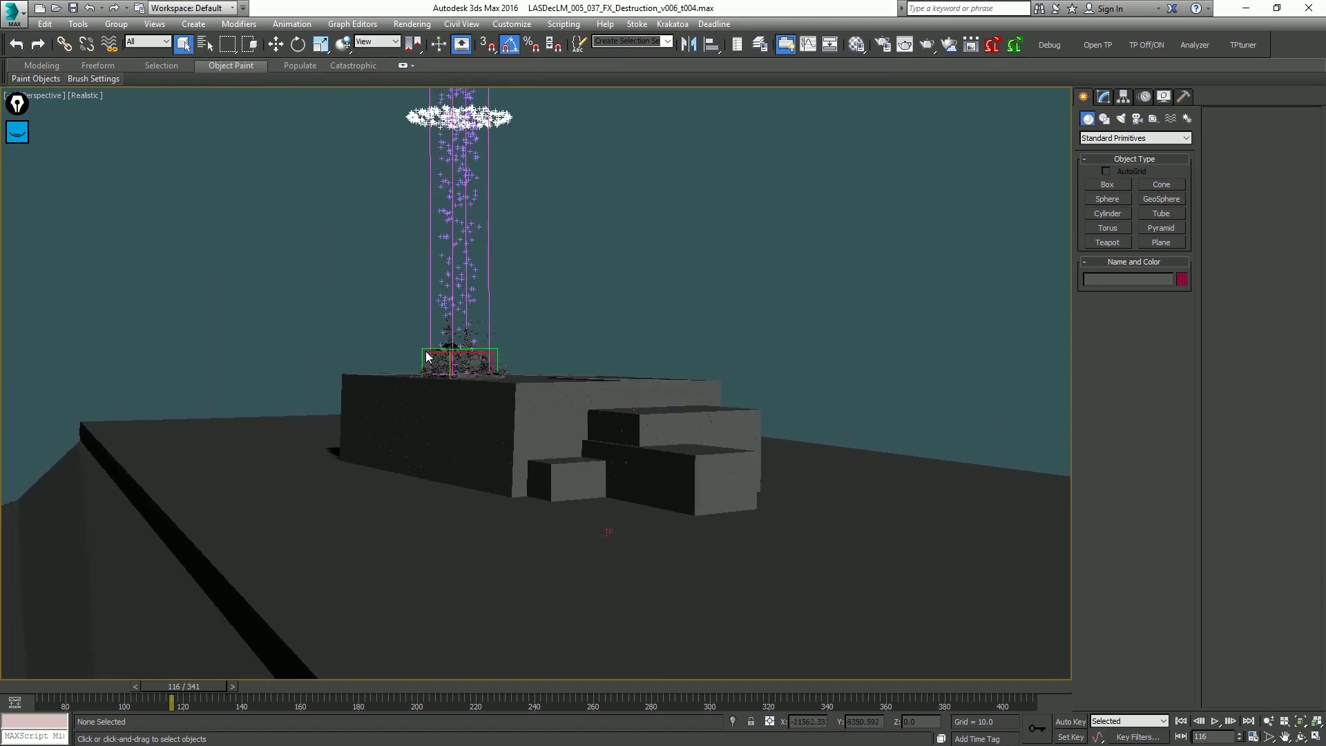
{"action": "left_click_drag", "start_coordinate": [428, 355], "coordinate": [664, 517]}
{"action": "middle_click_drag", "start_coordinate": [664, 517], "coordinate": [721, 437]}
{"action": "key", "text": "q"}
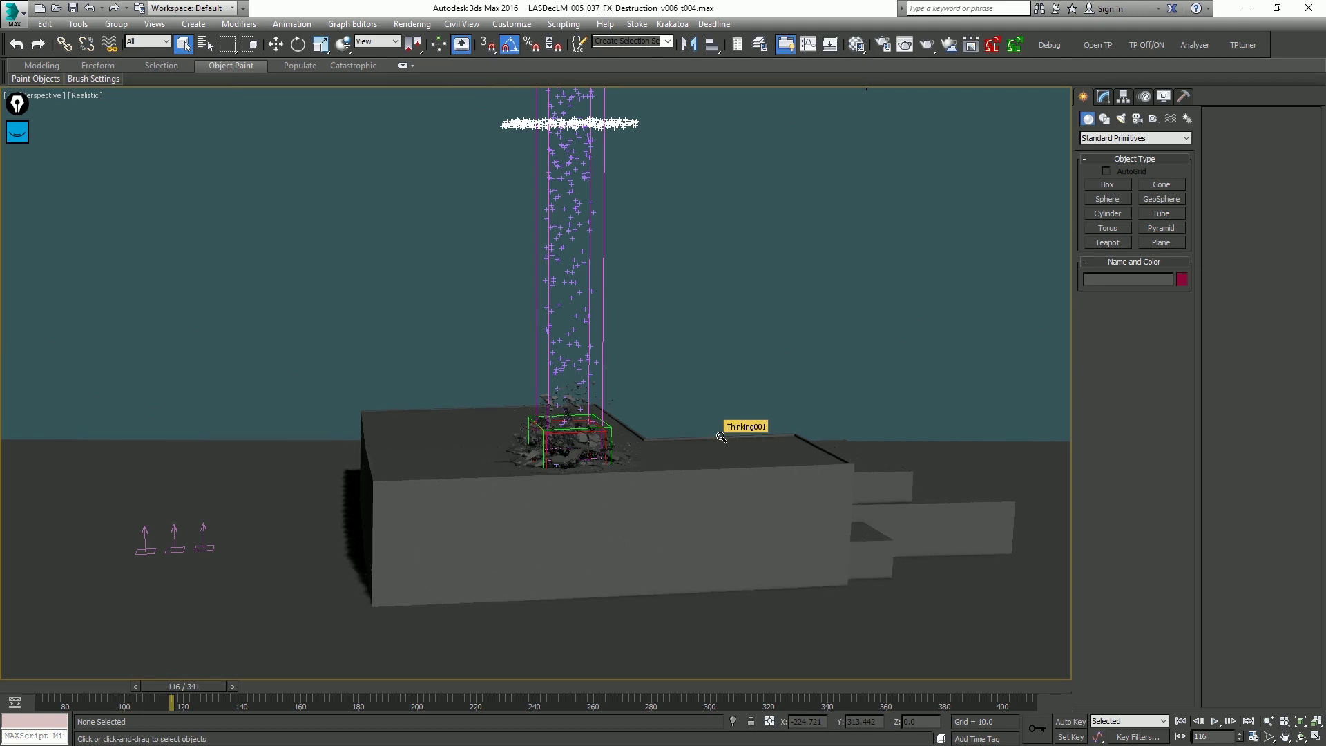
{"action": "key", "text": "F3"}
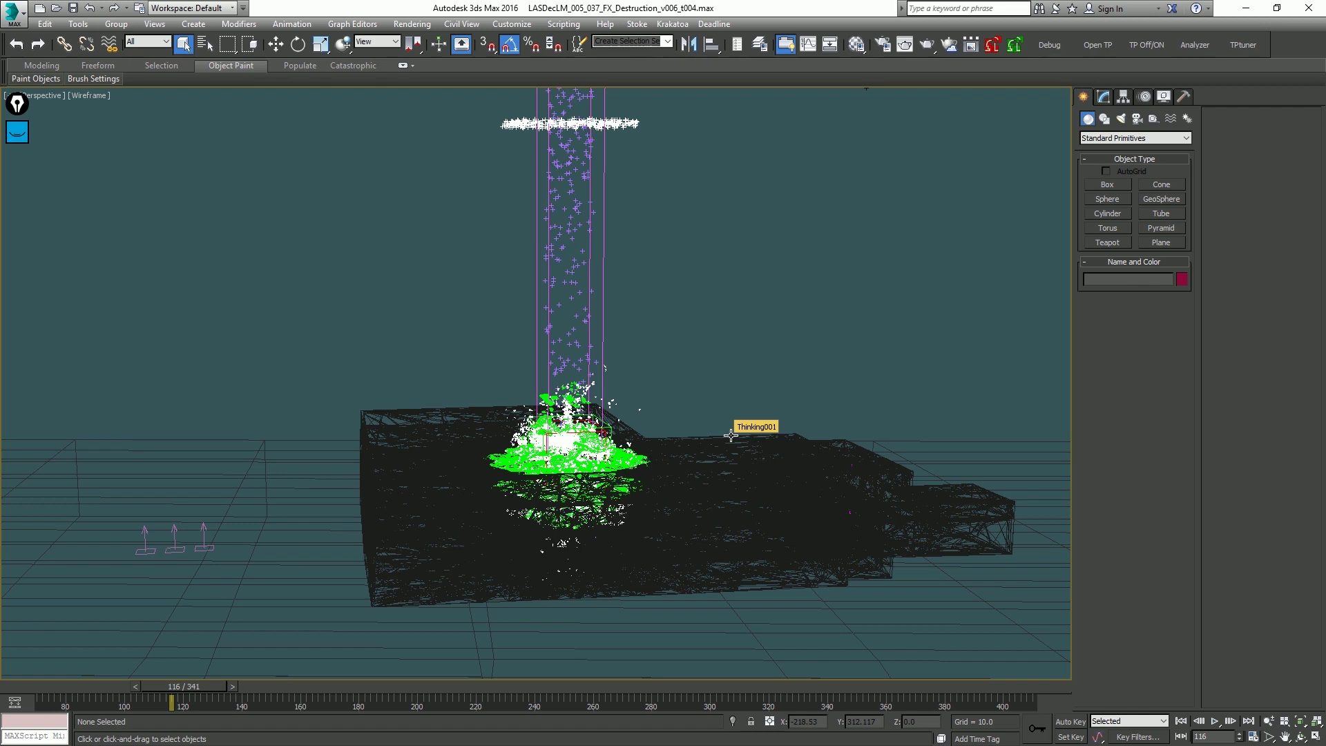
{"action": "middle_click_drag", "start_coordinate": [743, 348], "coordinate": [758, 366]}
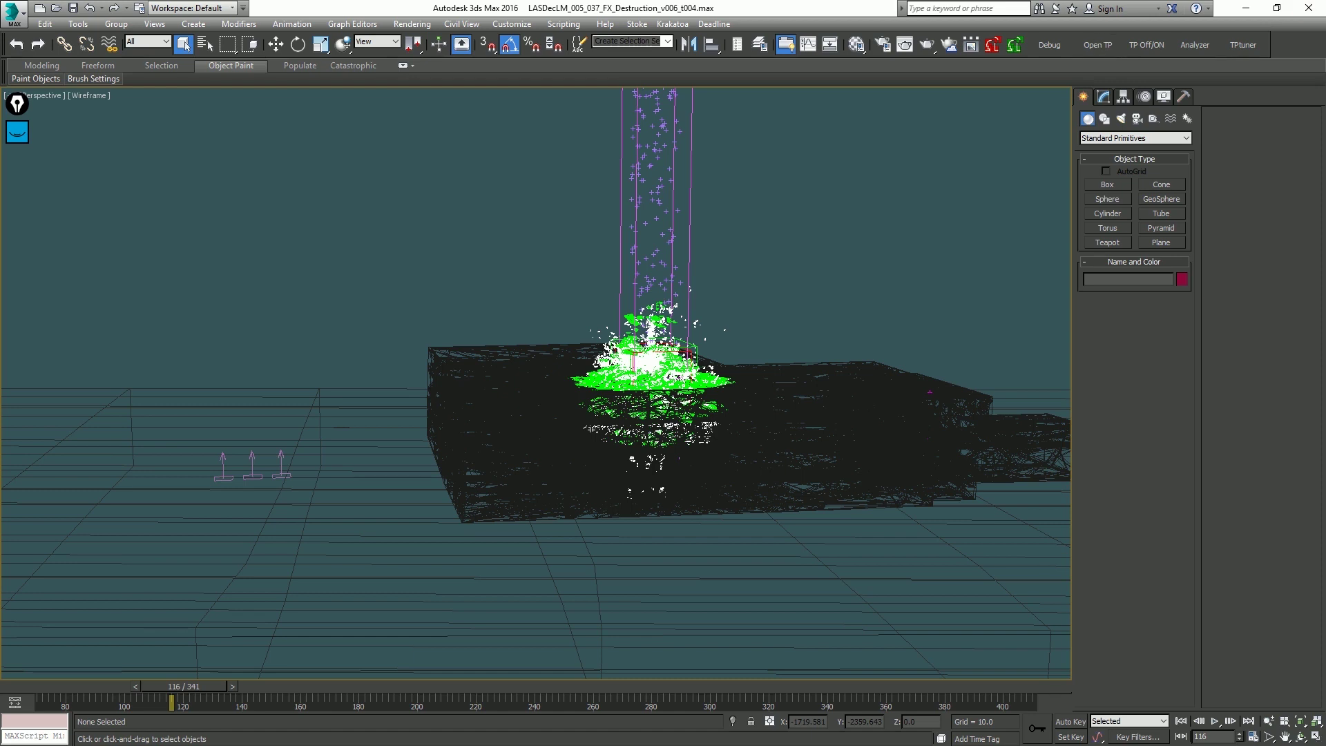
Turn off the Secondaries dynamic set in the Thinking001 particle system, collapse its branch, and move the window aside.
{"action": "left_click_drag", "start_coordinate": [1325, 332], "coordinate": [601, 111]}
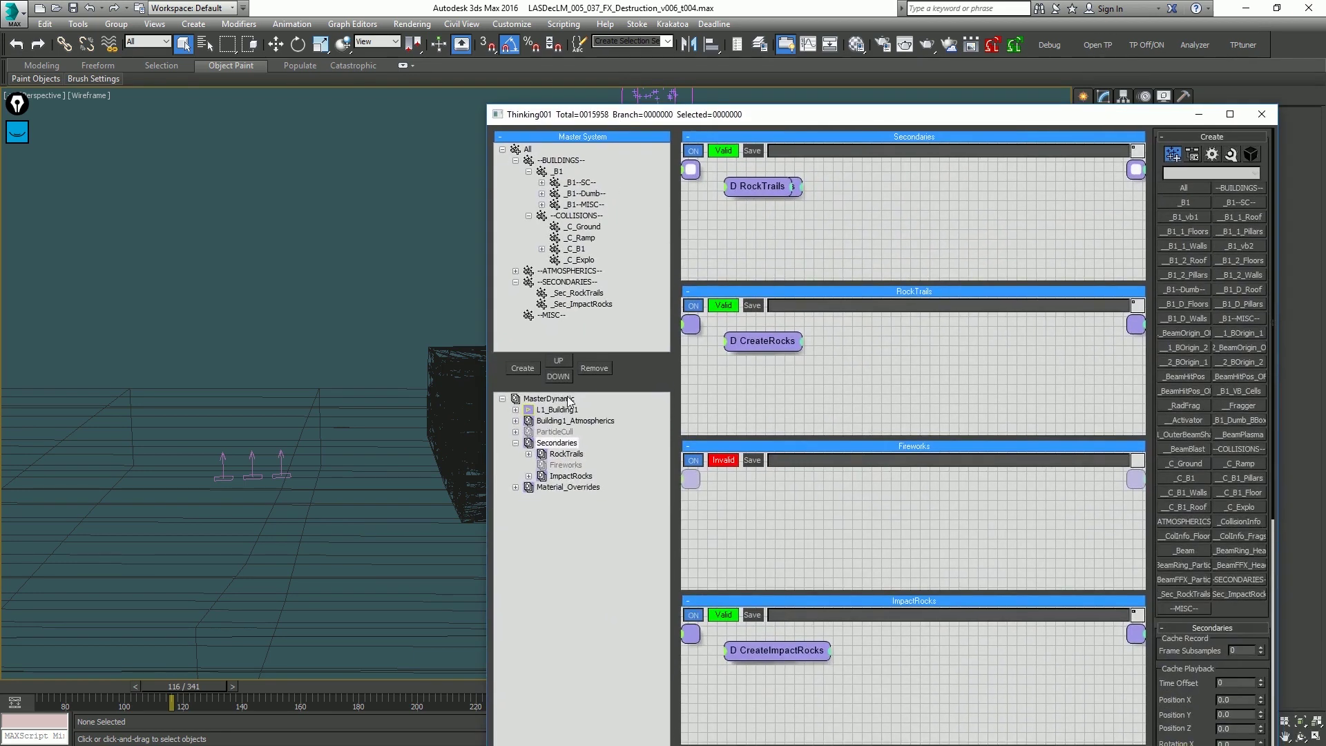
{"action": "double_click", "coordinate": [568, 454]}
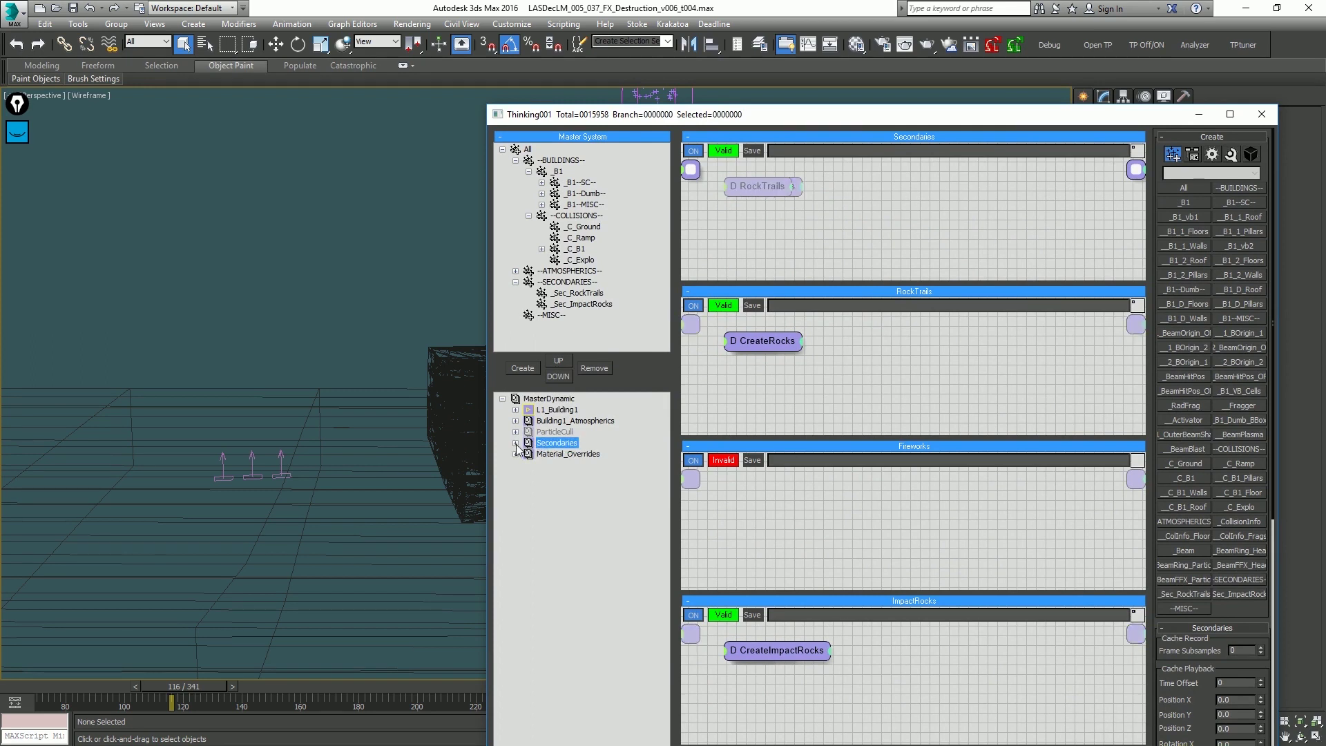
{"action": "mouse_move", "coordinate": [673, 135]}
{"action": "left_mouse_down"}
{"action": "mouse_move", "coordinate": [693, 121]}
{"action": "mouse_move", "coordinate": [684, 129]}
{"action": "left_mouse_up"}
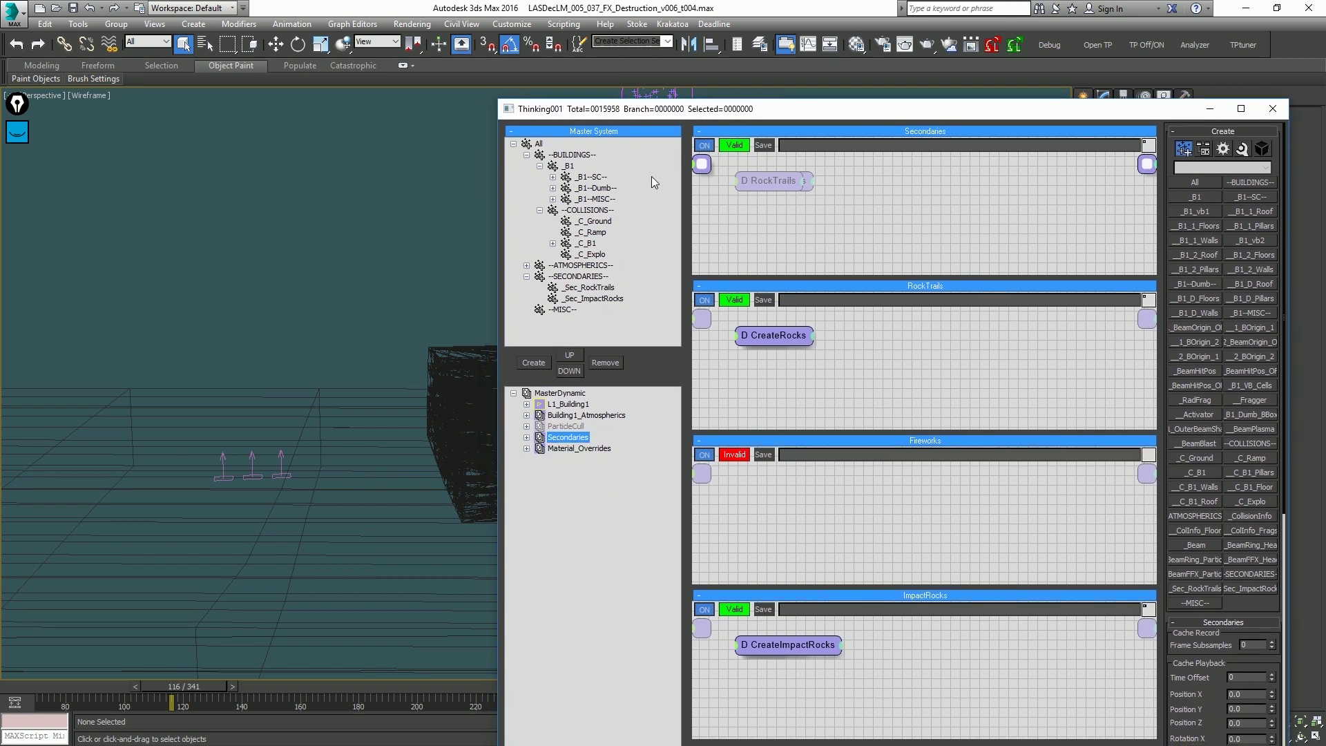
{"action": "left_click_drag", "start_coordinate": [659, 115], "coordinate": [1325, 65]}
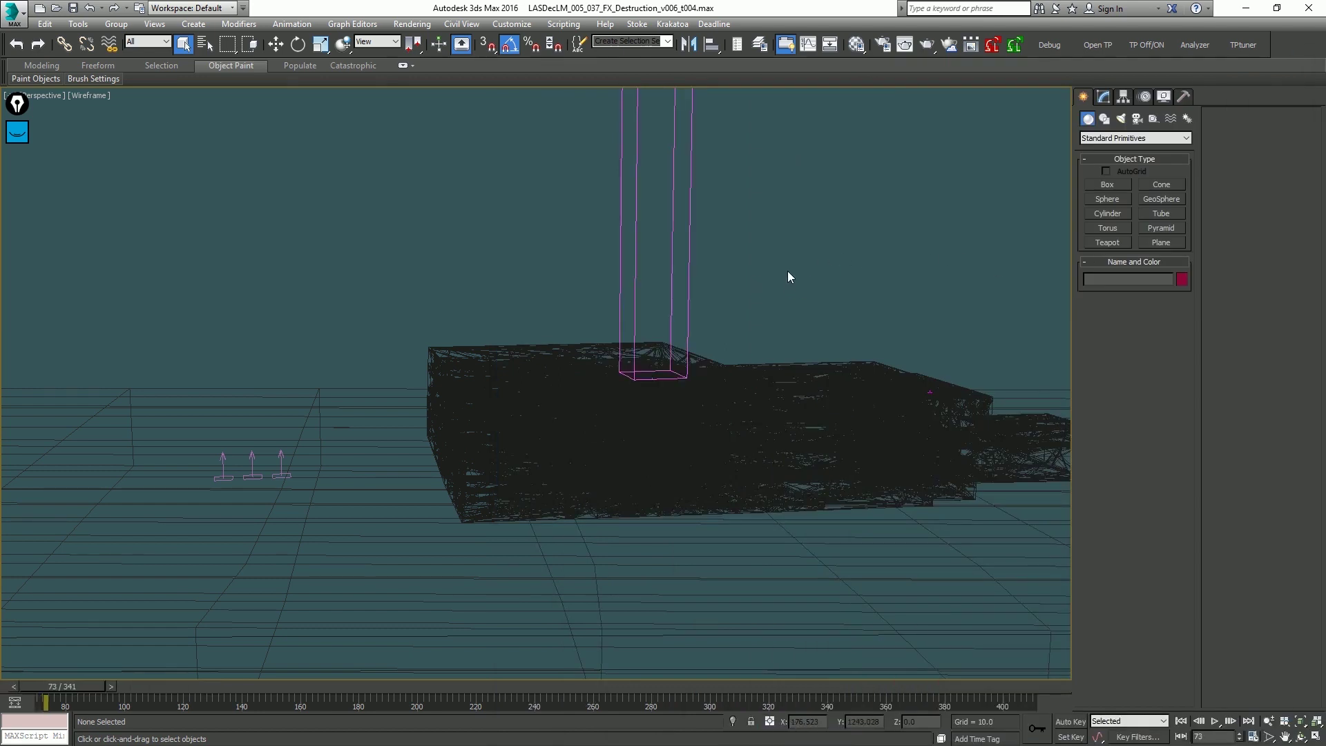
Inspect the building and beam area around frame 78 from different angles, comparing wireframe and realistic display.
{"action": "scroll", "coordinate": [710, 329], "scroll_direction": "up", "scroll_amount": 3}
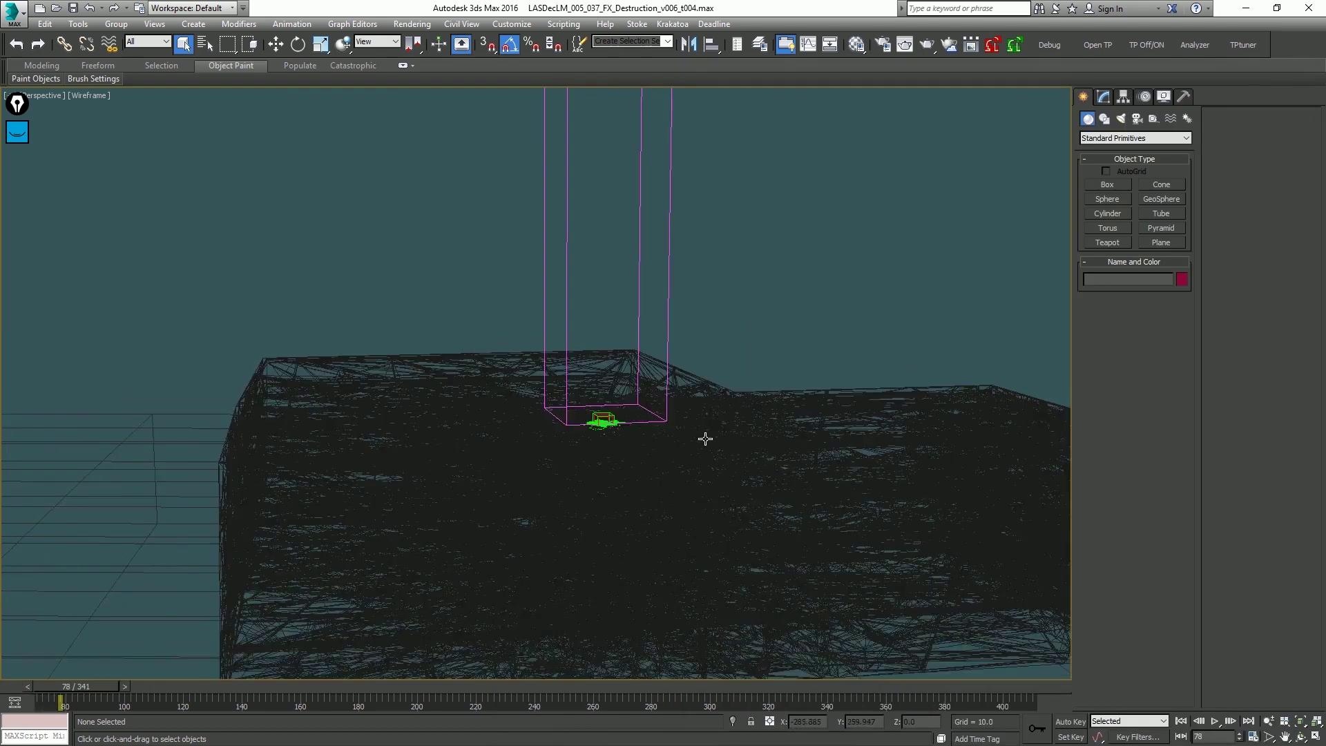
{"action": "key", "text": "F3"}
{"action": "mouse_move", "coordinate": [766, 431]}
{"action": "middle_mouse_down"}
{"action": "mouse_move", "coordinate": [681, 379]}
{"action": "mouse_move", "coordinate": [482, 344]}
{"action": "mouse_move", "coordinate": [527, 361]}
{"action": "middle_mouse_up"}
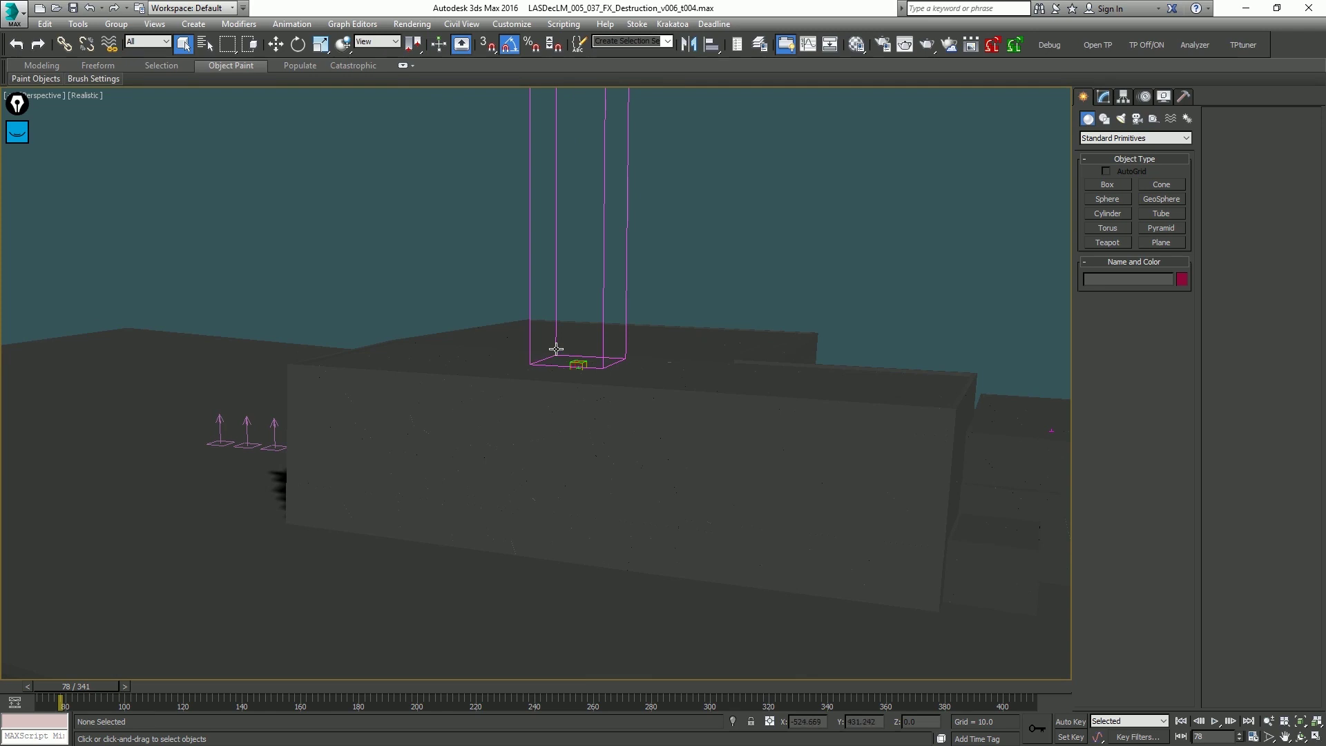
{"action": "key", "text": "F3"}
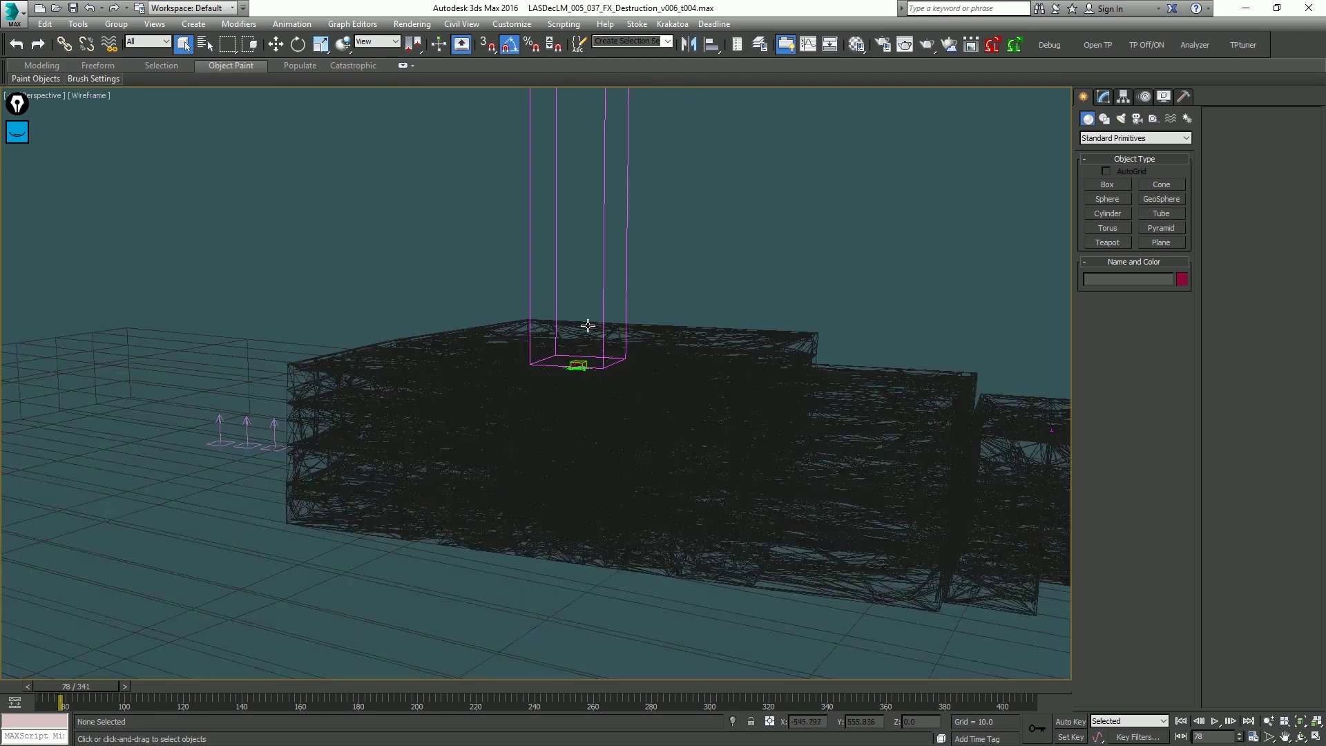
{"action": "middle_click_drag", "start_coordinate": [588, 325], "coordinate": [662, 368]}
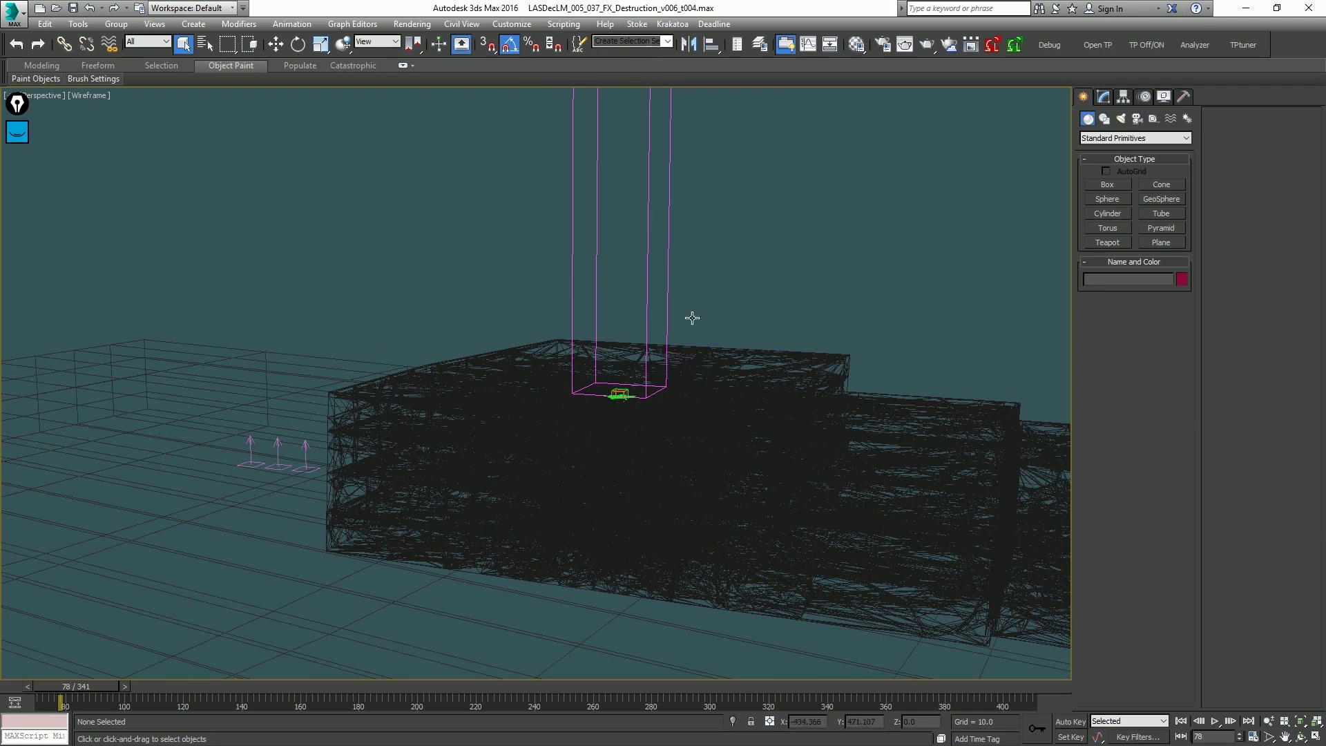
{"action": "middle_click_drag", "start_coordinate": [691, 318], "coordinate": [462, 308], "text": "alt"}
{"action": "key", "text": "F3"}
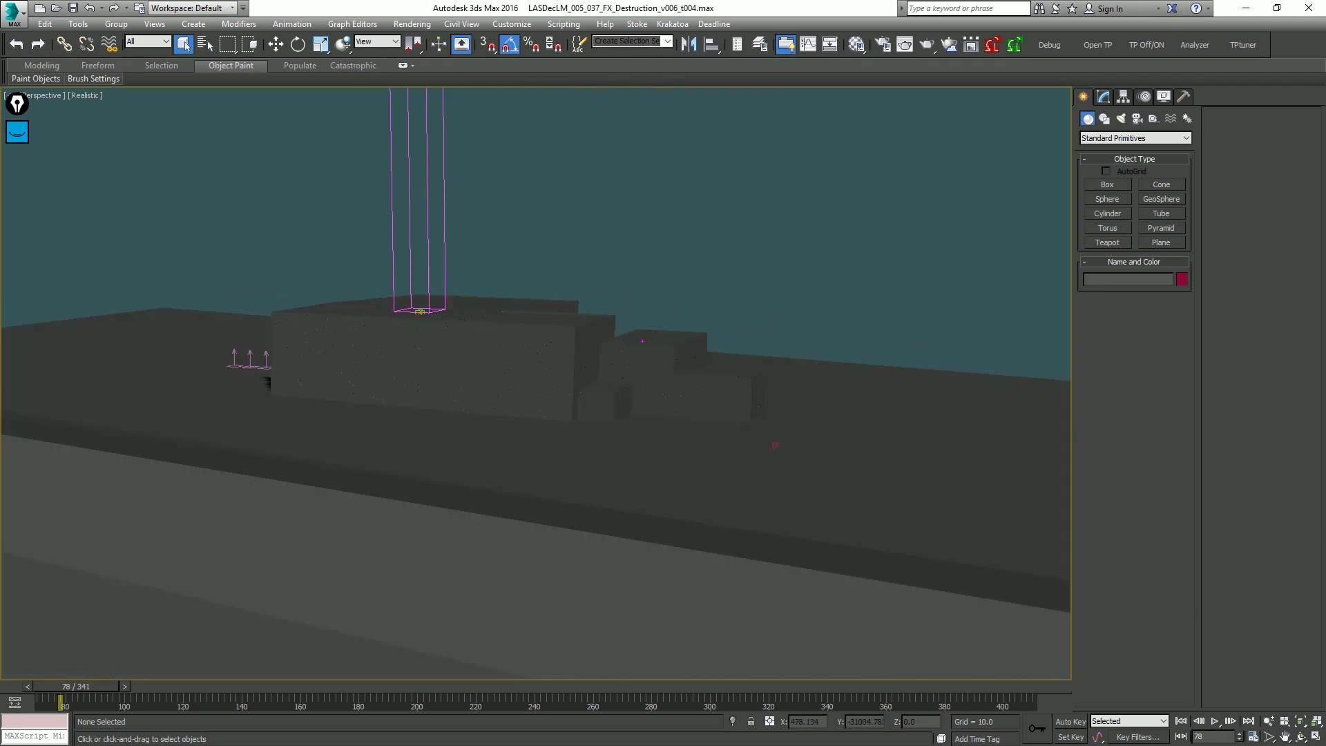
Bring back the Thinking001 window, narrow it beside the viewport, and play the building simulation.
{"action": "left_click_drag", "start_coordinate": [1325, 52], "coordinate": [759, 19]}
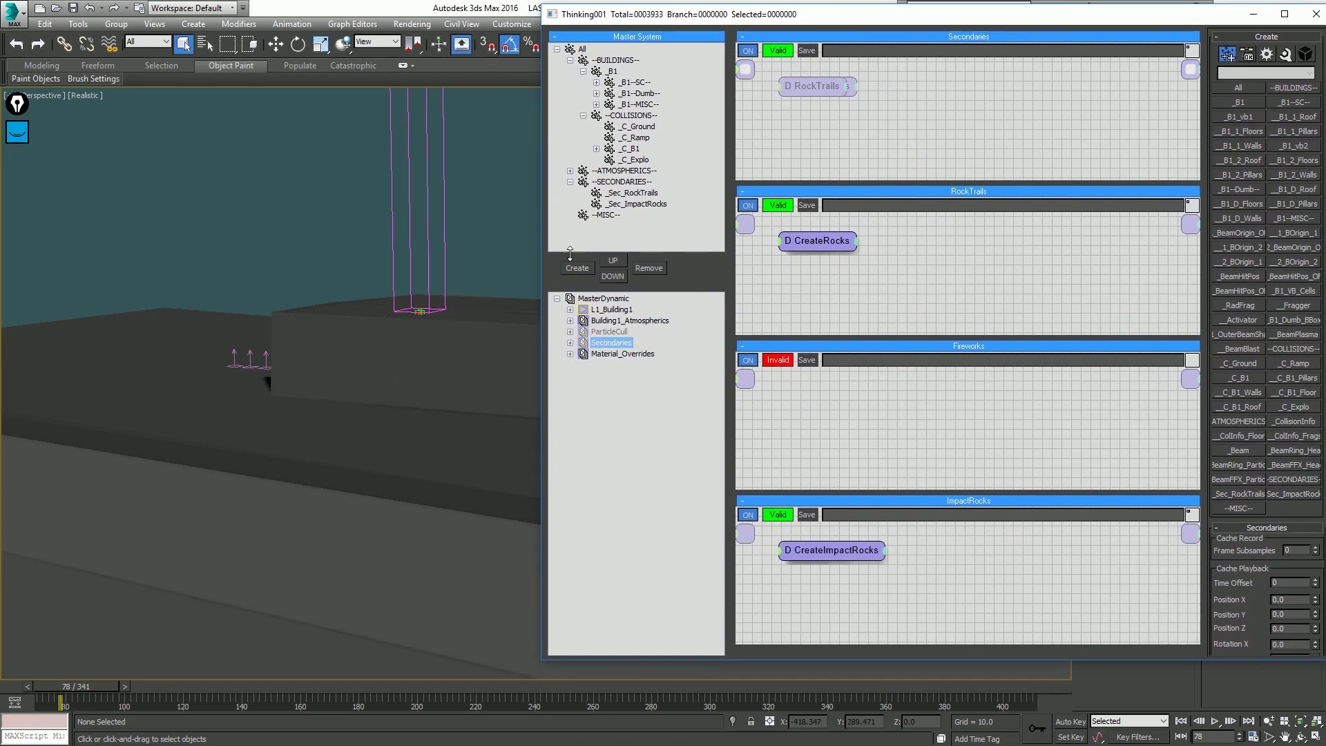
{"action": "left_click_drag", "start_coordinate": [538, 662], "coordinate": [846, 743]}
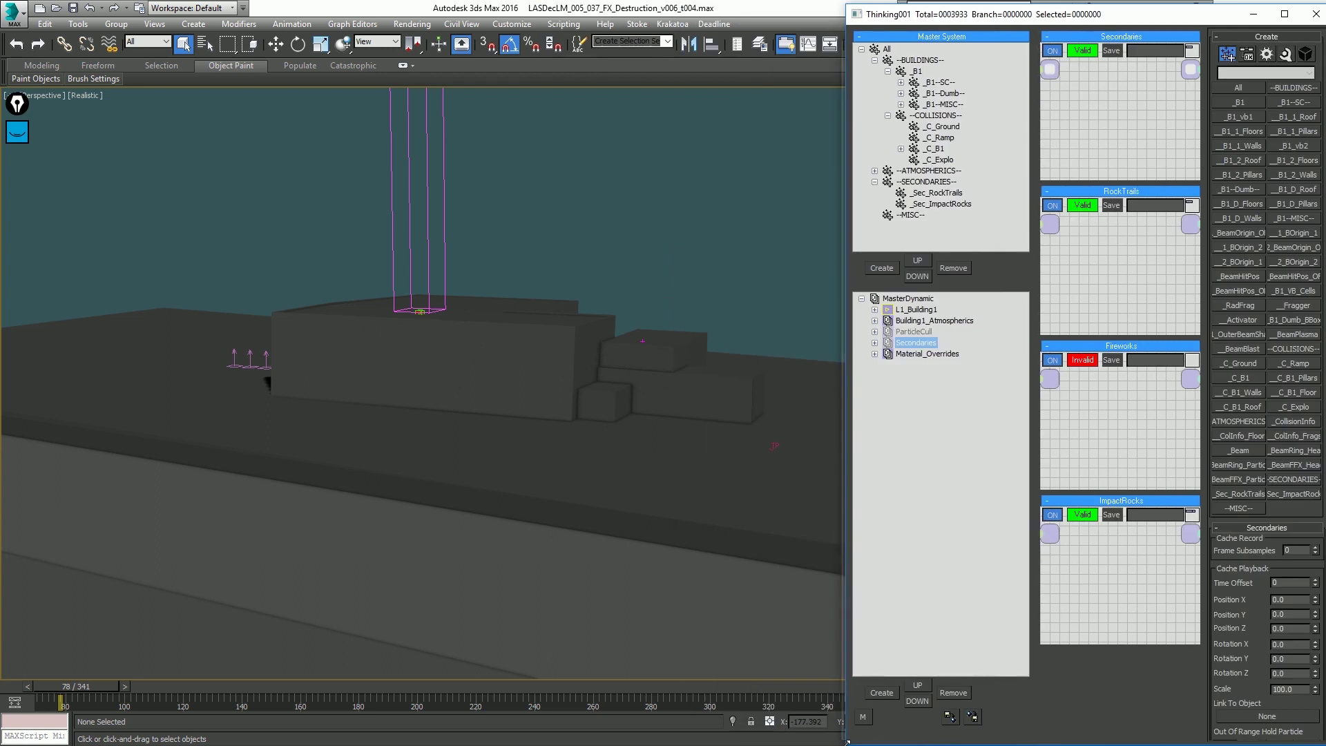
{"action": "key", "text": "/"}
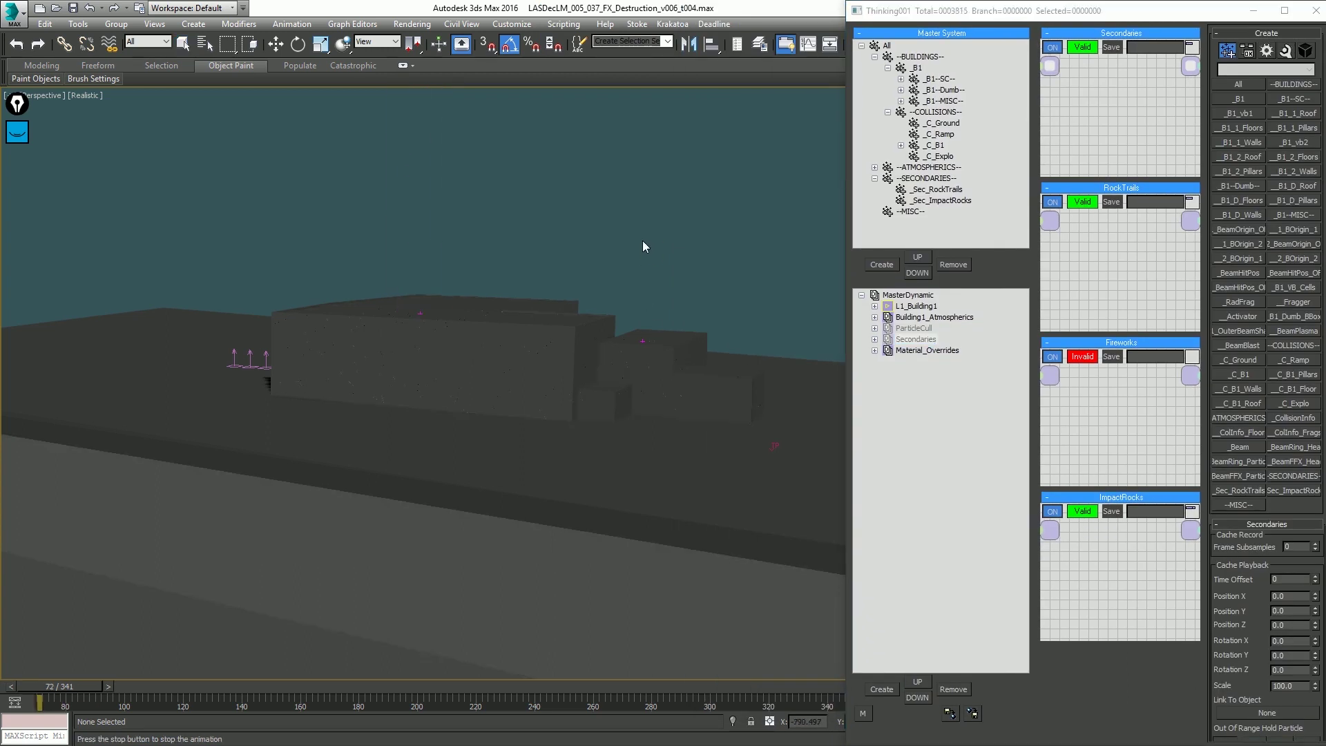
{"action": "left_click", "coordinate": [887, 308]}
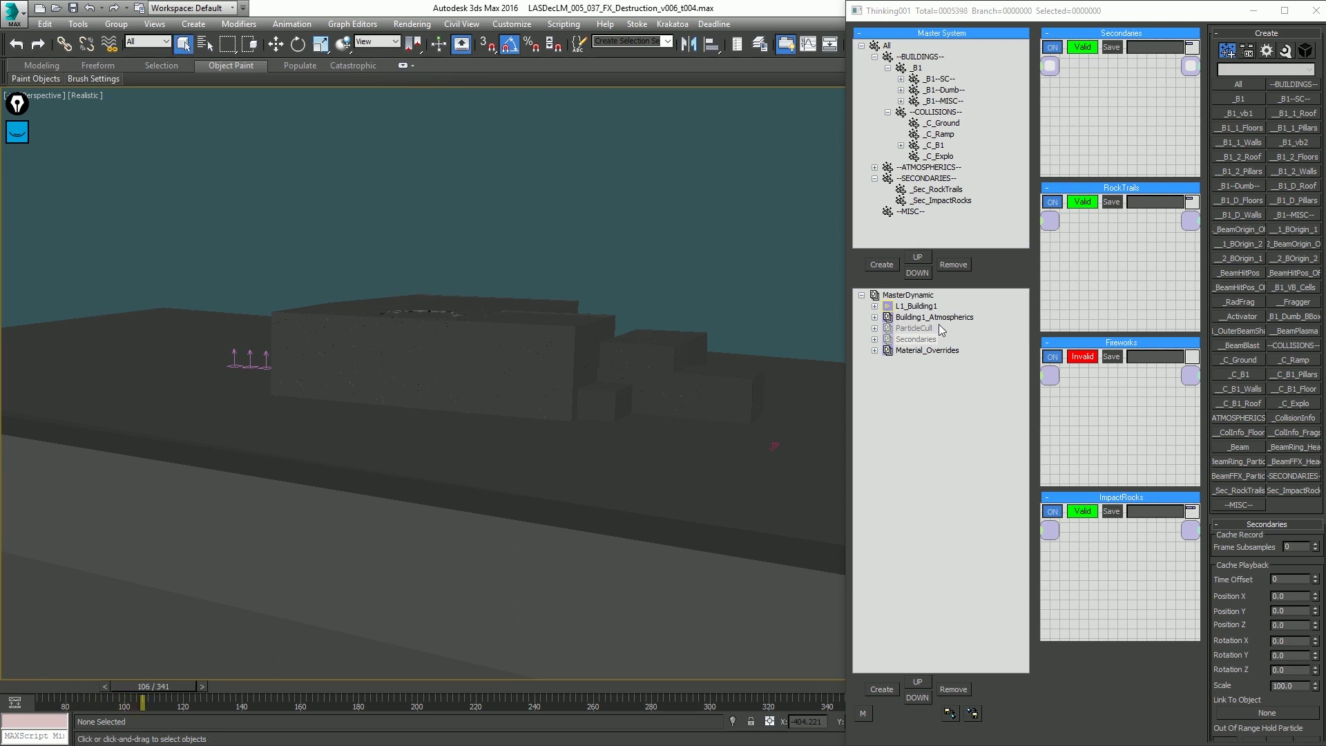
Expand Building1_Atmospherics in the dynamic set tree and turn off its Beam set.
{"action": "left_click", "coordinate": [874, 317]}
{"action": "right_click", "coordinate": [920, 330]}
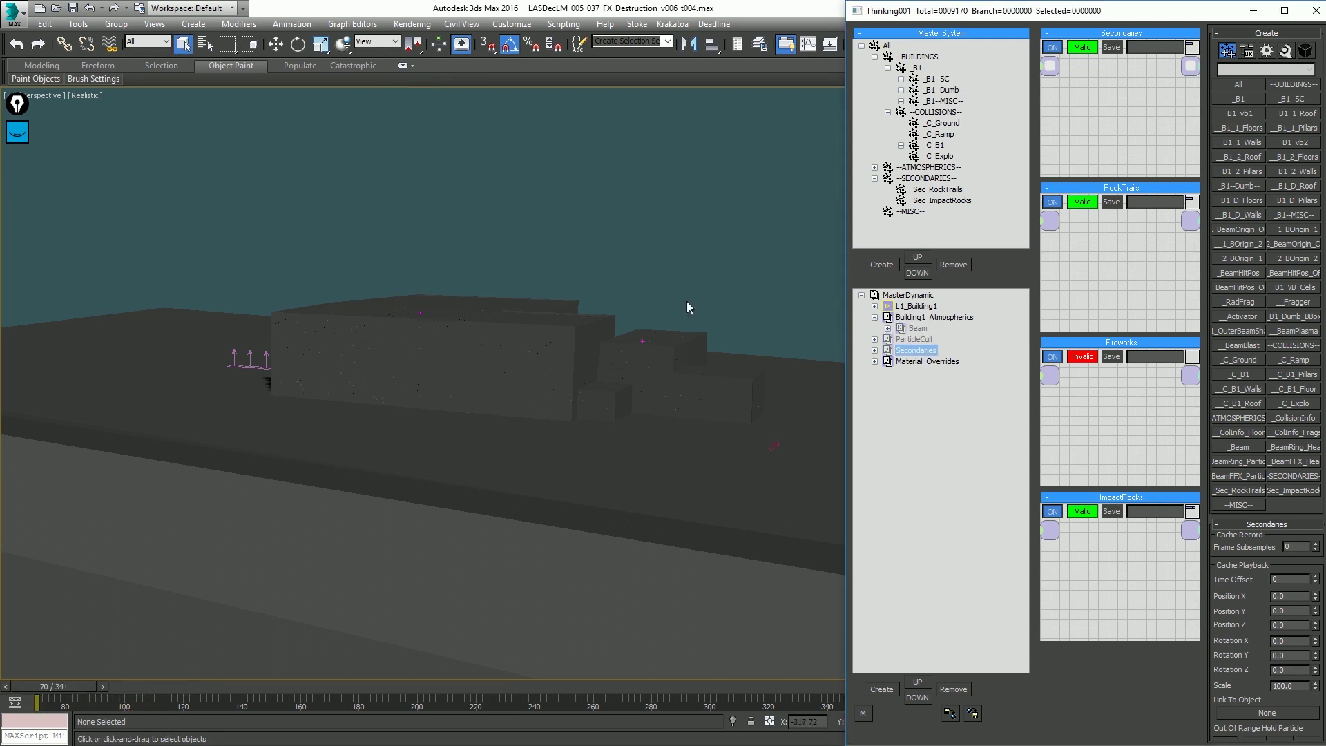
{"action": "left_click", "coordinate": [667, 291]}
Examine the fracturing of both building impacts frame by frame from frame 166 to 184, and view the debris from the side.
{"action": "left_click_drag", "start_coordinate": [91, 687], "coordinate": [375, 710]}
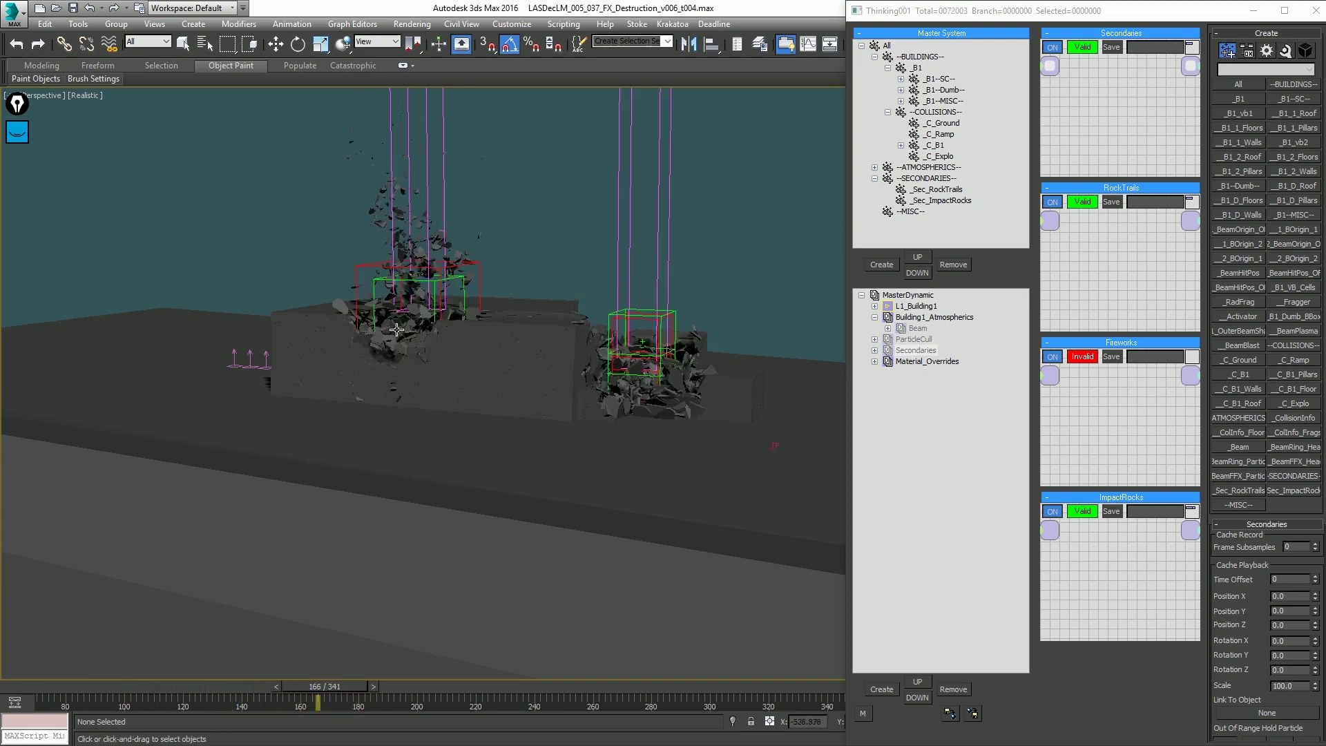
{"action": "key", "text": "q"}
{"action": "key", "text": "period"}
{"action": "key", "text": "period"}
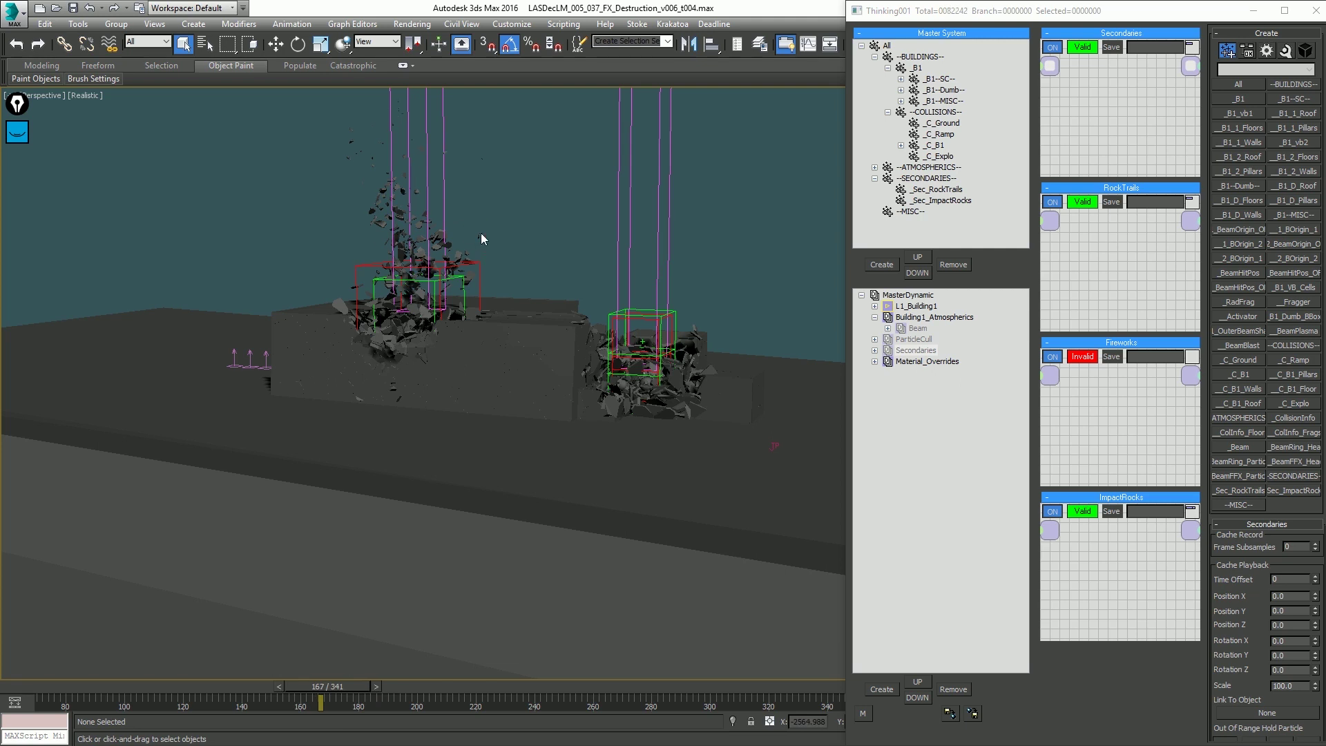
{"action": "key", "text": "period"}
{"action": "key", "text": "period"}
{"action": "key", "text": "period"}
{"action": "key", "text": "period"}
{"action": "key", "text": "period"}
{"action": "key", "text": "period"}
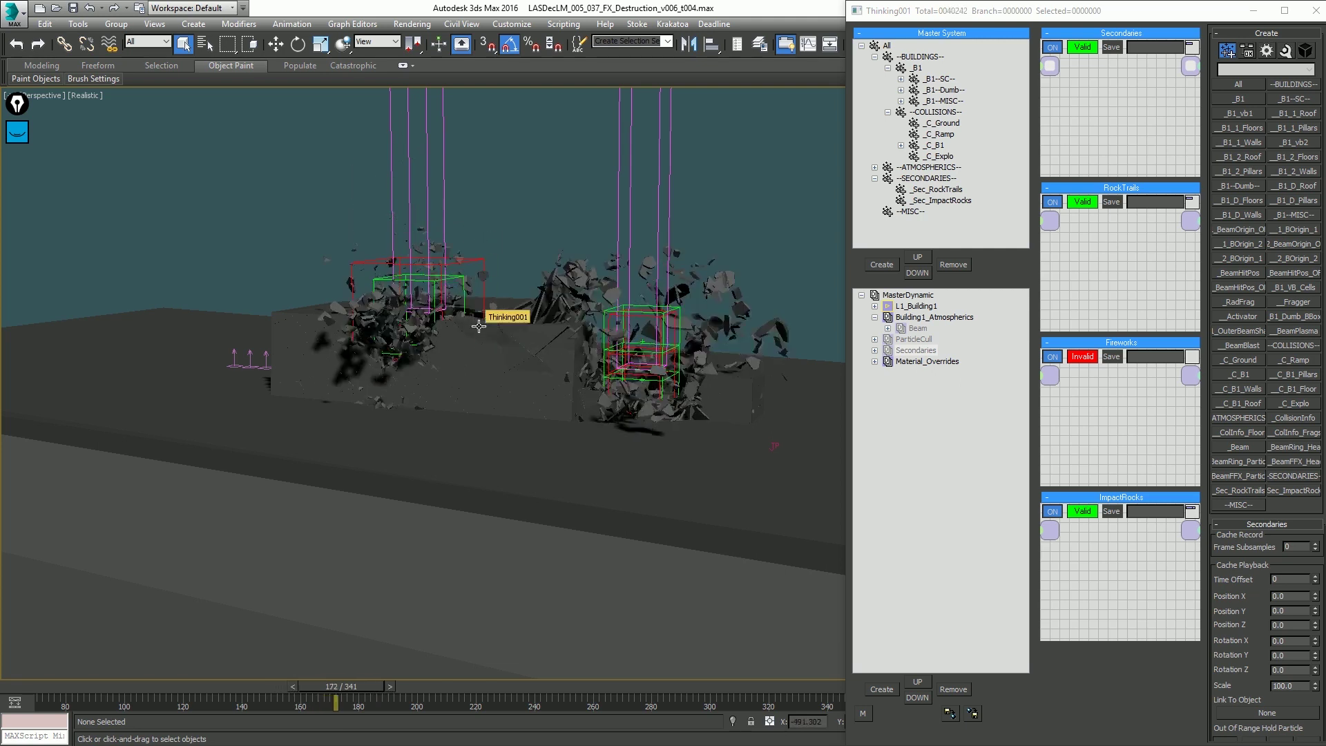
{"action": "key", "text": "period"}
{"action": "key", "text": "period"}
{"action": "key", "text": "period"}
{"action": "key", "text": "period"}
{"action": "key", "text": "period"}
{"action": "key", "text": "period"}
{"action": "key", "text": "period"}
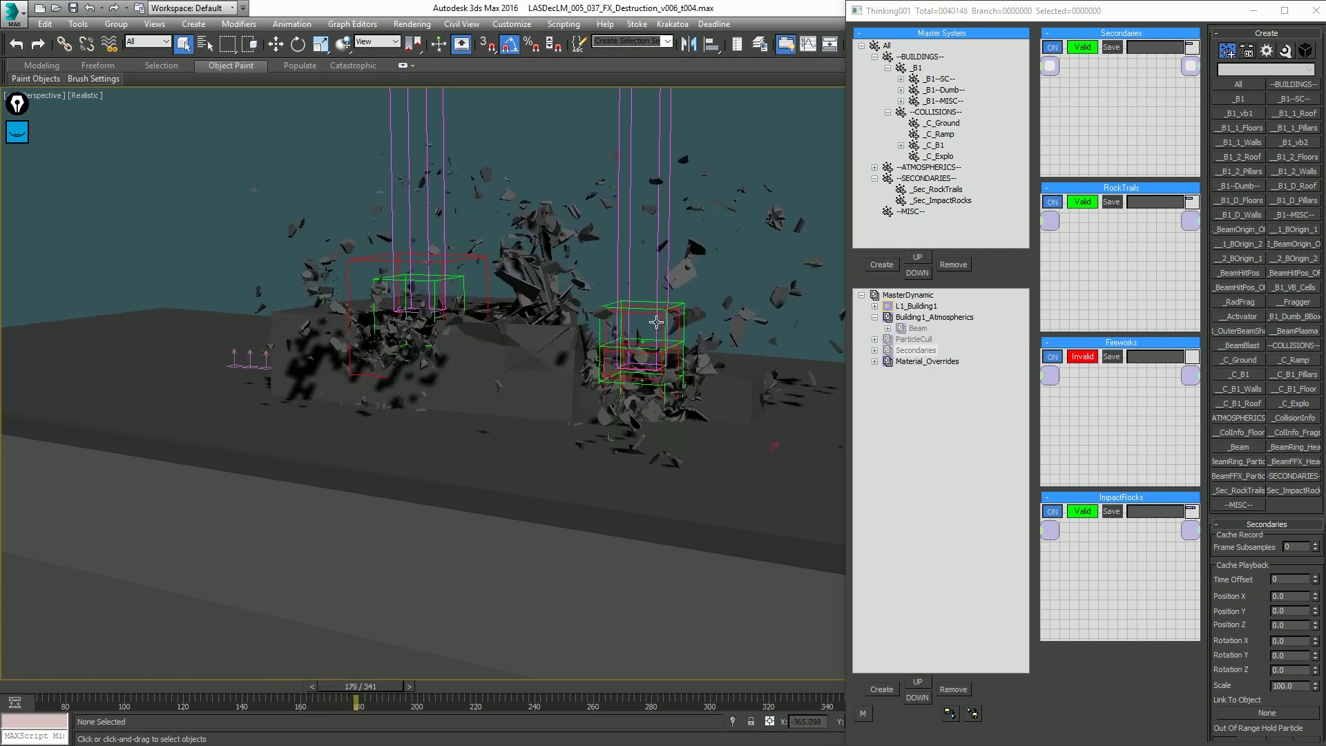
{"action": "key", "text": "period"}
{"action": "key", "text": "period"}
{"action": "key", "text": "period"}
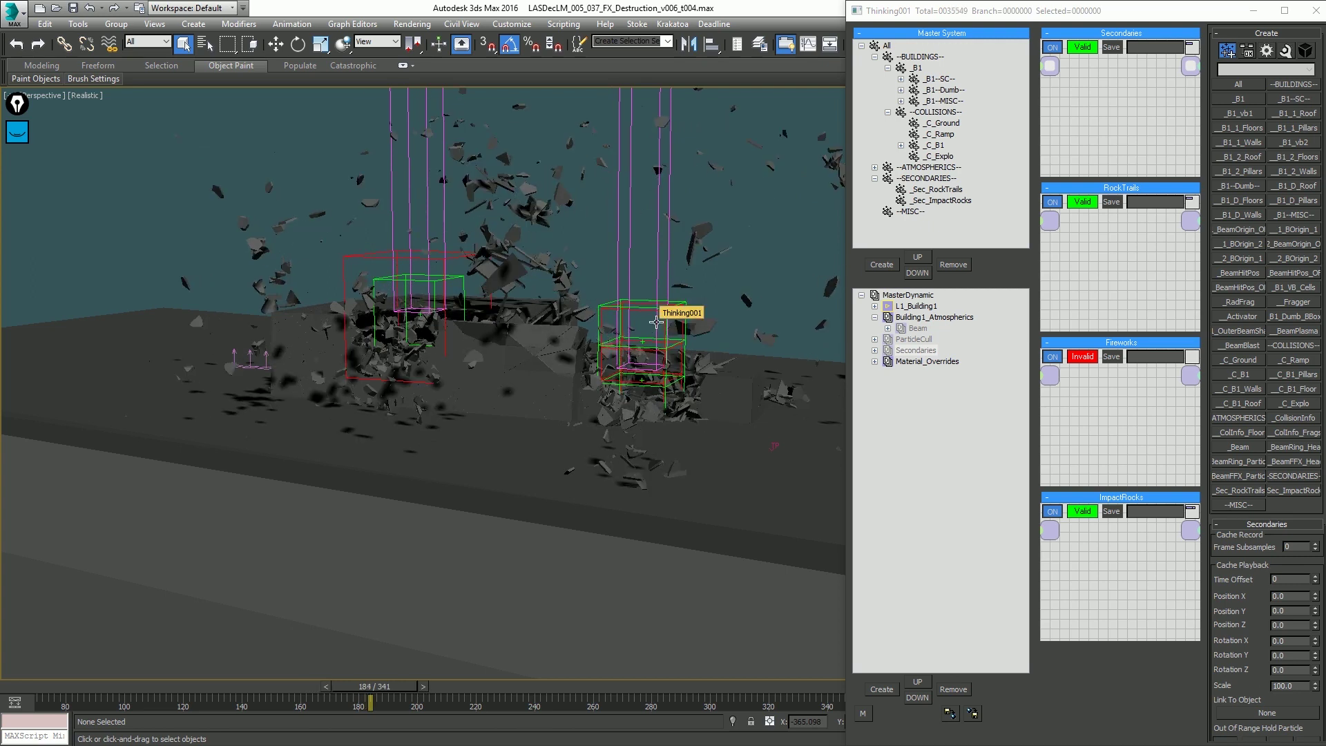
{"action": "middle_click_drag", "start_coordinate": [545, 361], "coordinate": [388, 365], "text": "alt"}
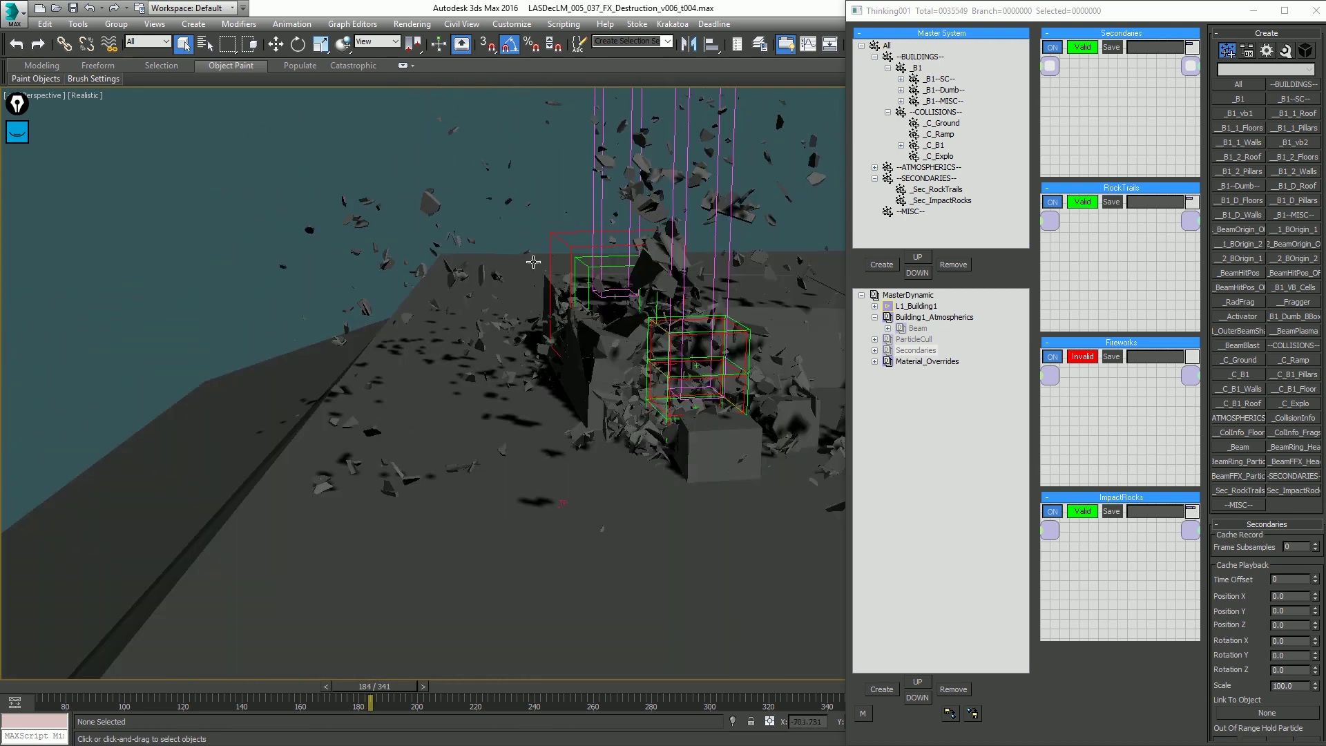
Replay the collapse from an earlier frame in the side view, stop it, and inspect the debris from the front.
{"action": "left_click", "coordinate": [250, 686]}
{"action": "key", "text": "slash"}
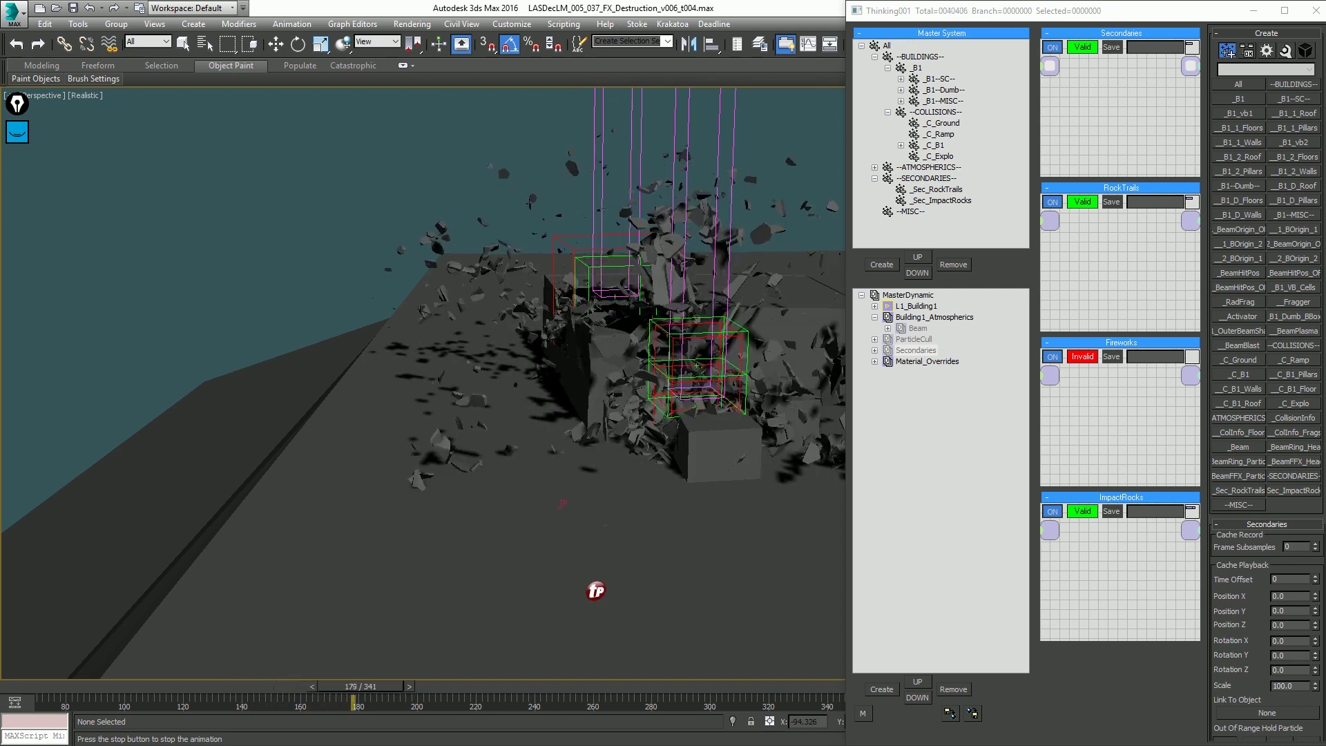
{"action": "key", "text": "Escape"}
{"action": "middle_click_drag", "start_coordinate": [577, 356], "coordinate": [704, 341], "text": "alt"}
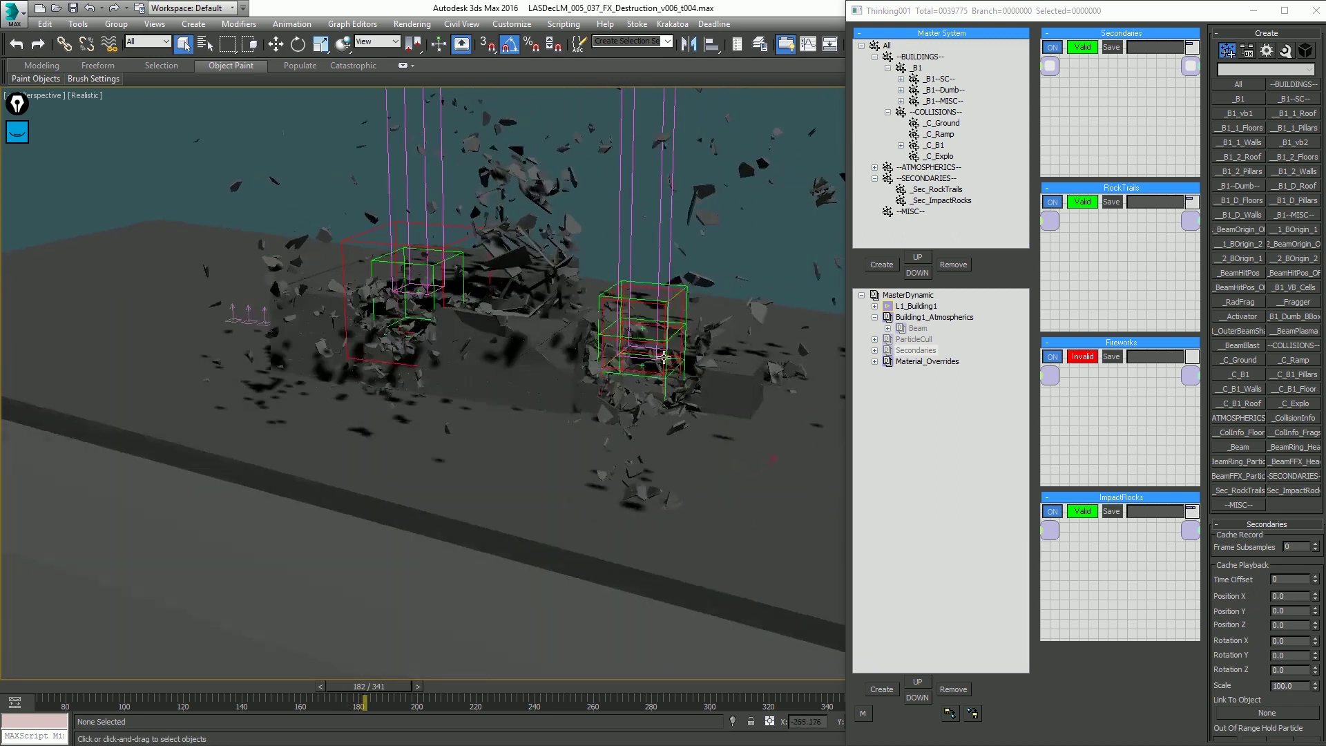
Return to frame 70 with the ParticleCull dynamic set turned on and put the Thinking001 window away.
{"action": "key", "text": "Home"}
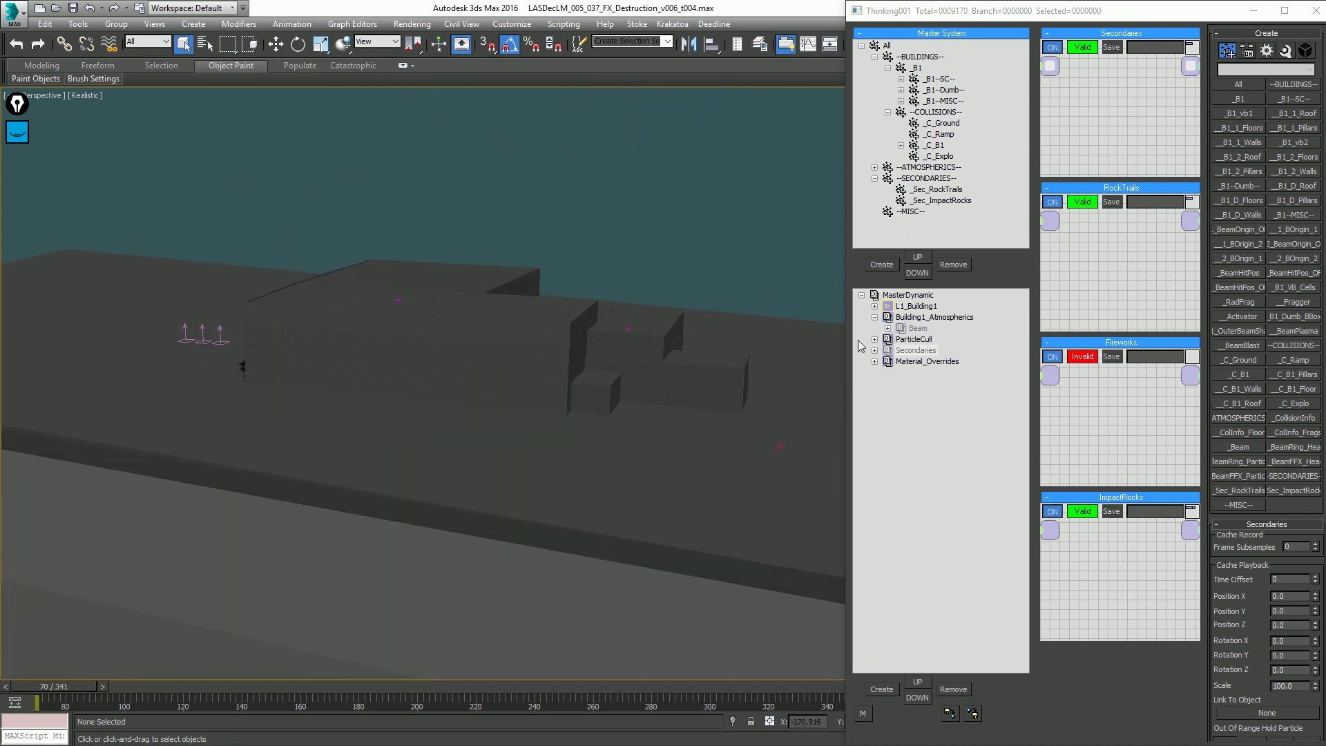
{"action": "left_click", "coordinate": [817, 109]}
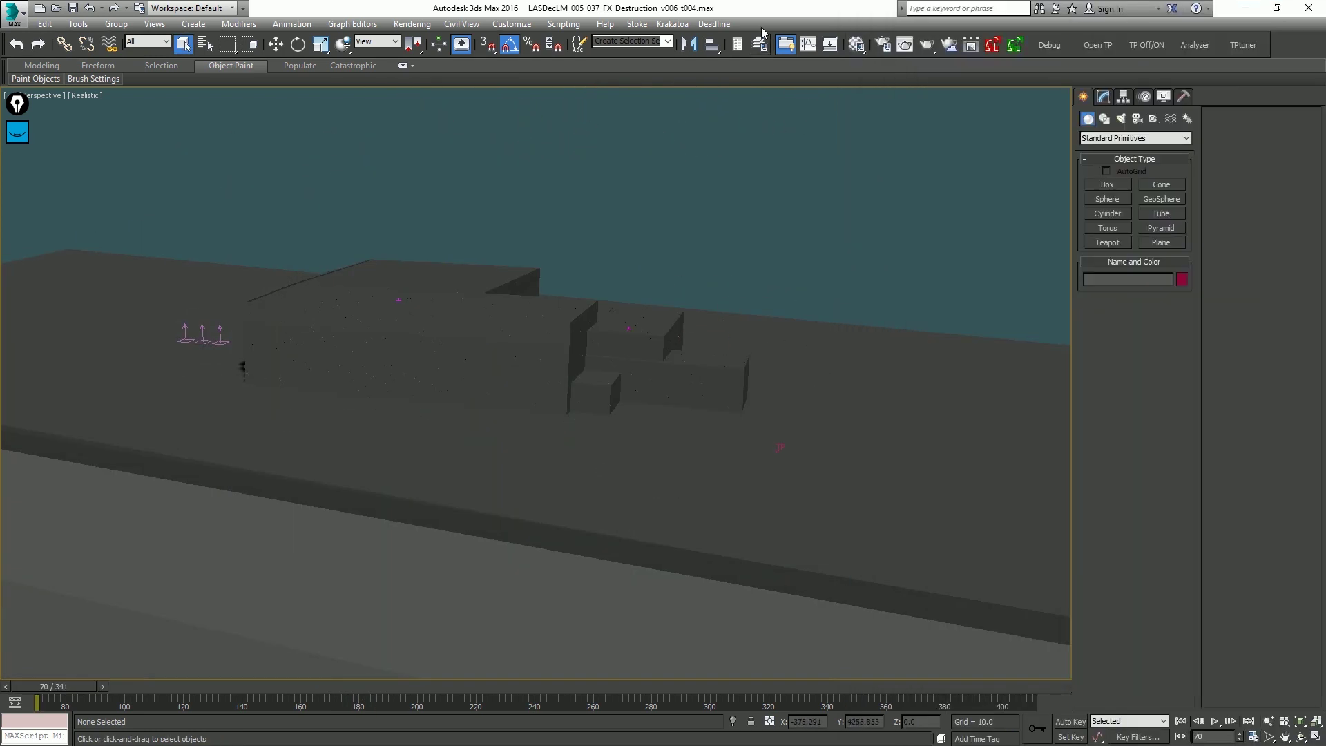
Dock the Scene Explorer beside the viewport and expand the 5.FX and Destruction_Render layers.
{"action": "right_click", "coordinate": [70, 81]}
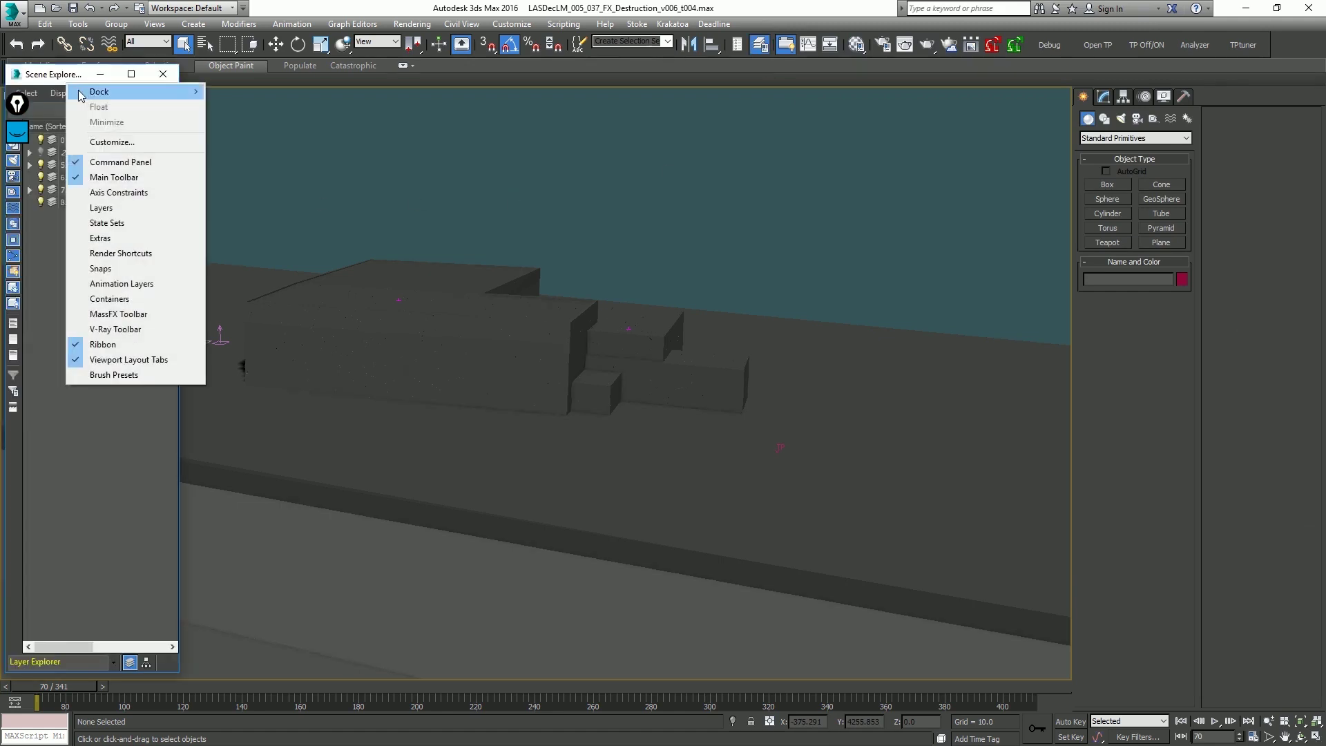
{"action": "mouse_move", "coordinate": [104, 92]}
{"action": "left_click", "coordinate": [235, 121]}
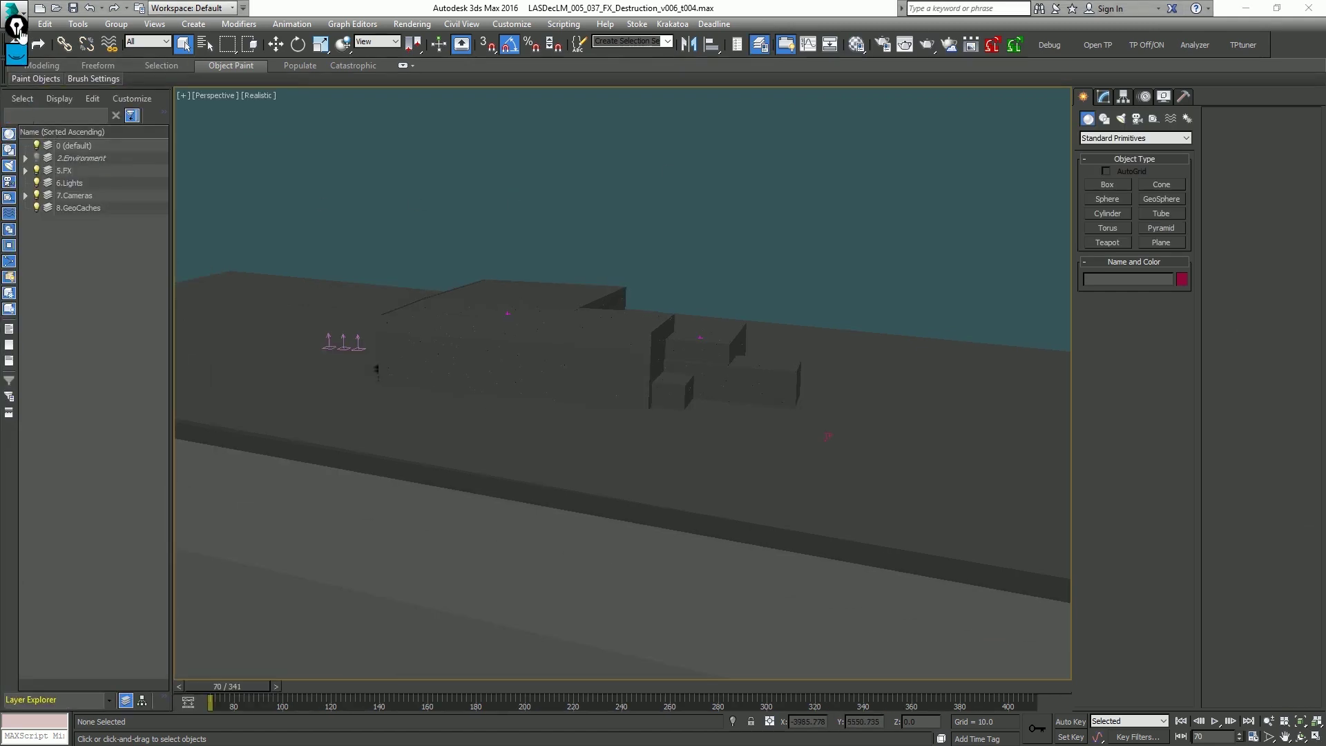
{"action": "left_click", "coordinate": [25, 170]}
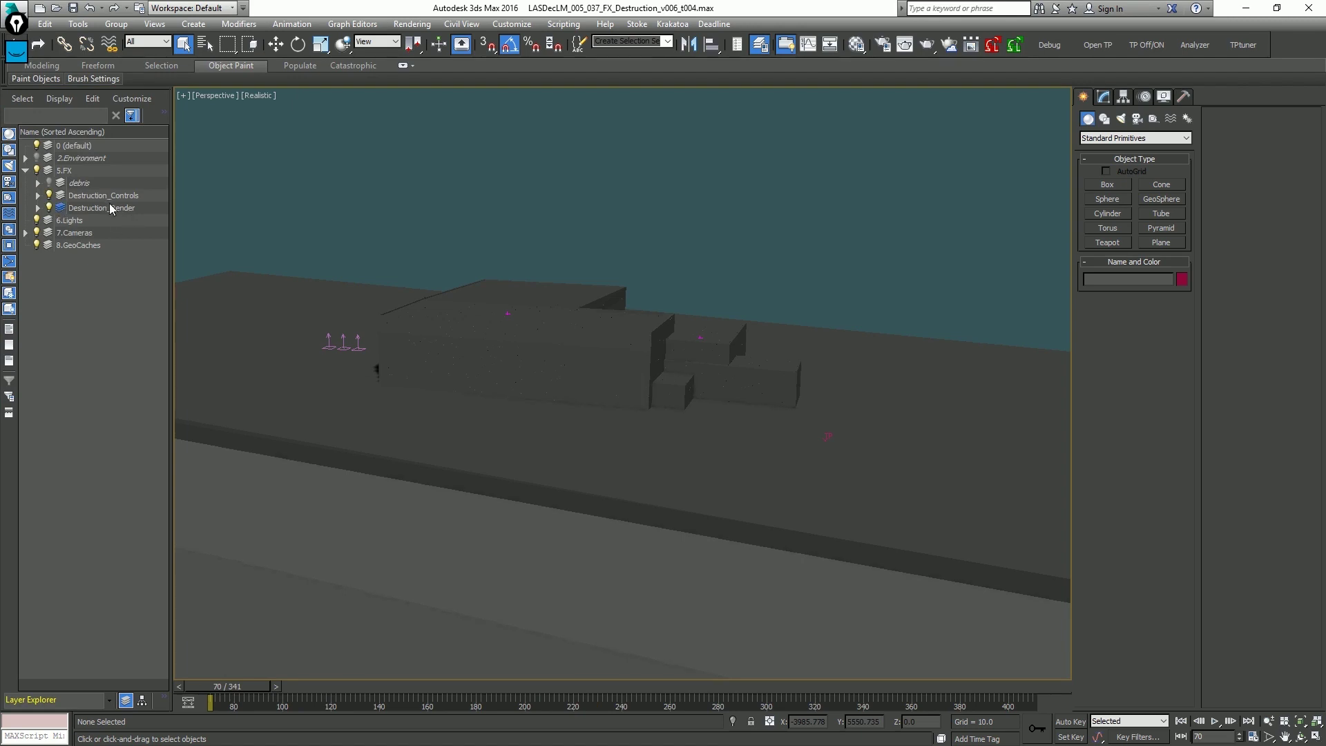
{"action": "left_click", "coordinate": [36, 207]}
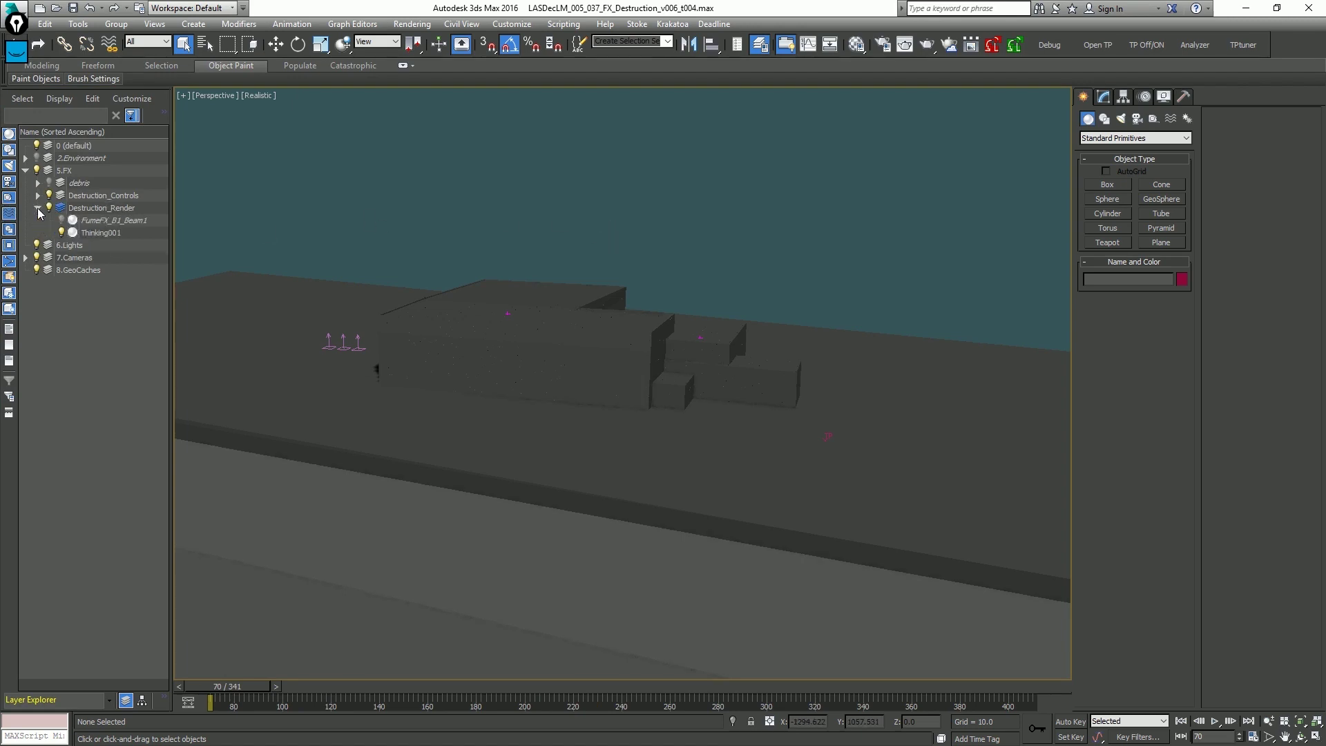
Create a FumeFX container about 84 wide, 84 long and 123 high over the main building's beam impact area.
{"action": "left_click", "coordinate": [1134, 138]}
{"action": "left_click", "coordinate": [1117, 289]}
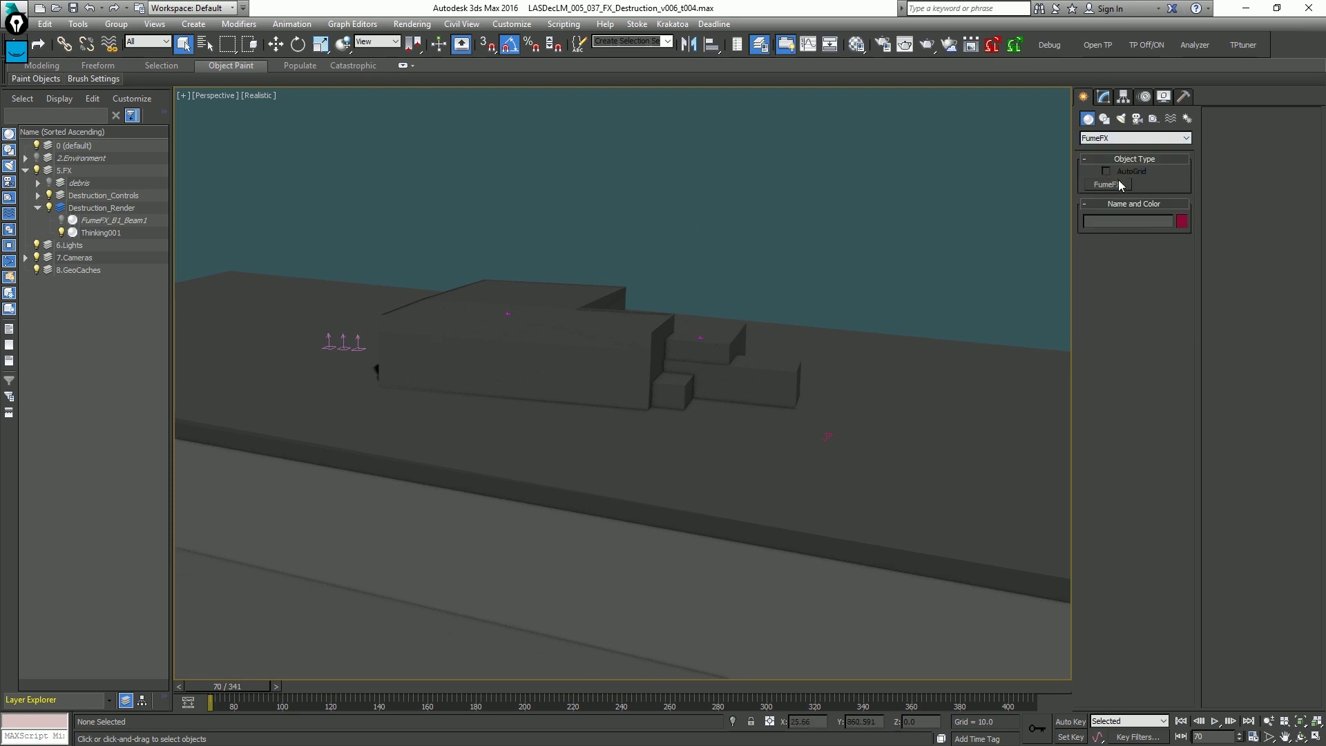
{"action": "left_click", "coordinate": [1115, 183]}
{"action": "middle_click_drag", "start_coordinate": [545, 295], "coordinate": [693, 412]}
{"action": "key", "text": "F3"}
{"action": "middle_click_drag", "start_coordinate": [644, 371], "coordinate": [642, 393]}
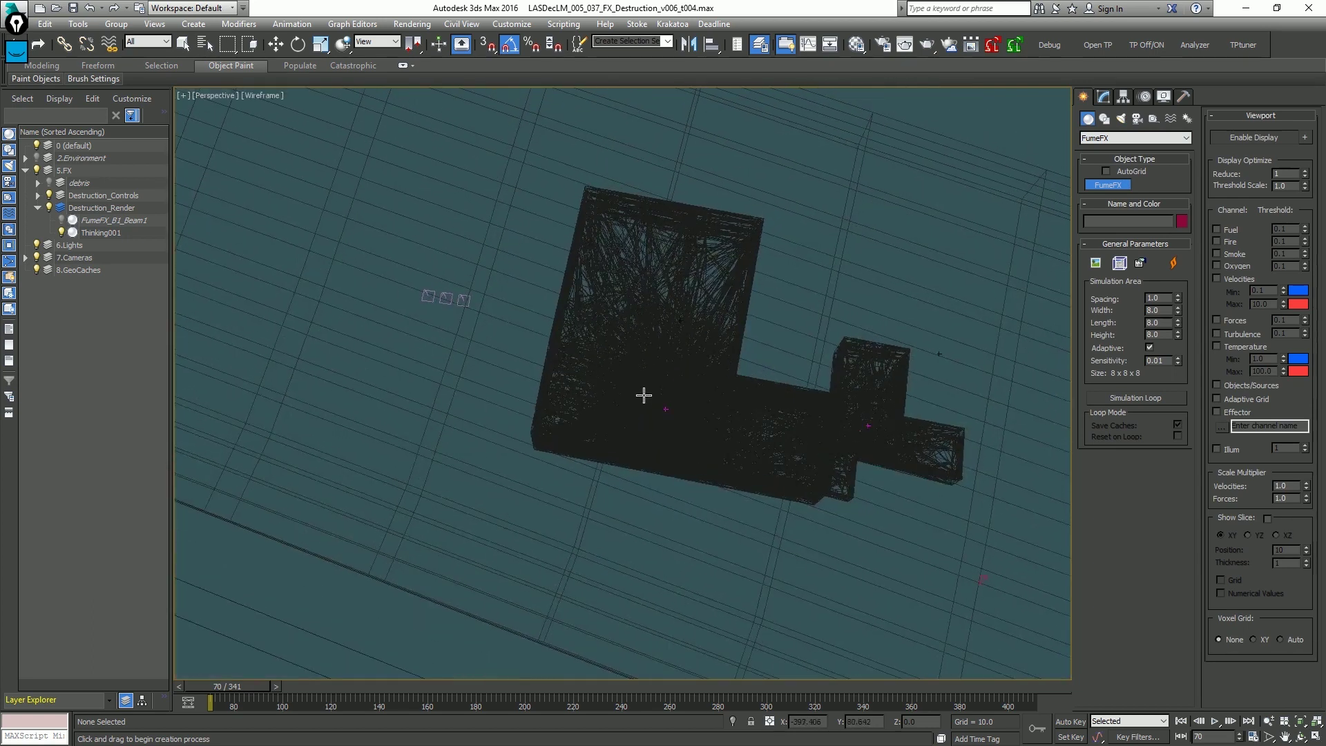
{"action": "left_click_drag", "start_coordinate": [642, 393], "coordinate": [704, 416]}
{"action": "left_click", "coordinate": [692, 267]}
{"action": "right_click", "coordinate": [668, 345]}
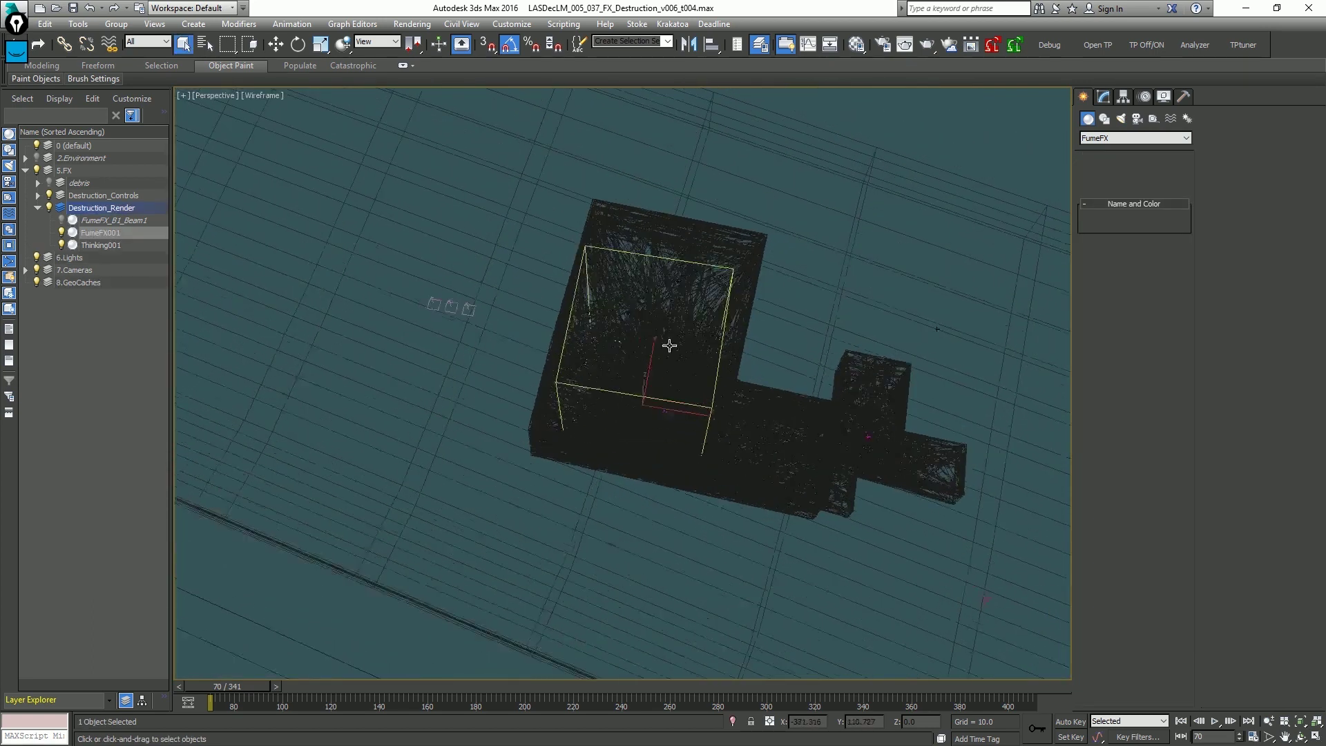
{"action": "key", "text": "F3"}
{"action": "middle_click_drag", "start_coordinate": [669, 346], "coordinate": [721, 333], "text": "alt"}
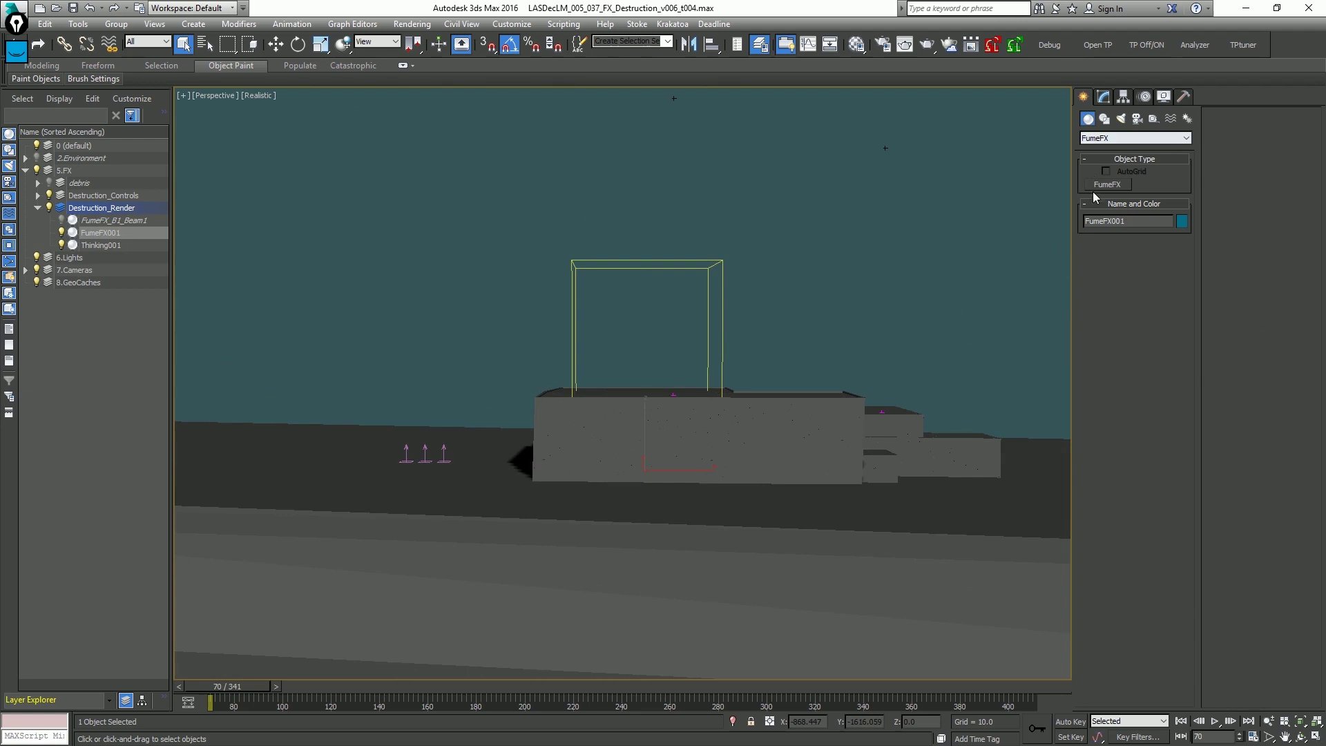
Rename the new FumeFX container to FumeFX_BigDust-001.
{"action": "left_click", "coordinate": [1132, 138]}
{"action": "left_click", "coordinate": [1118, 149]}
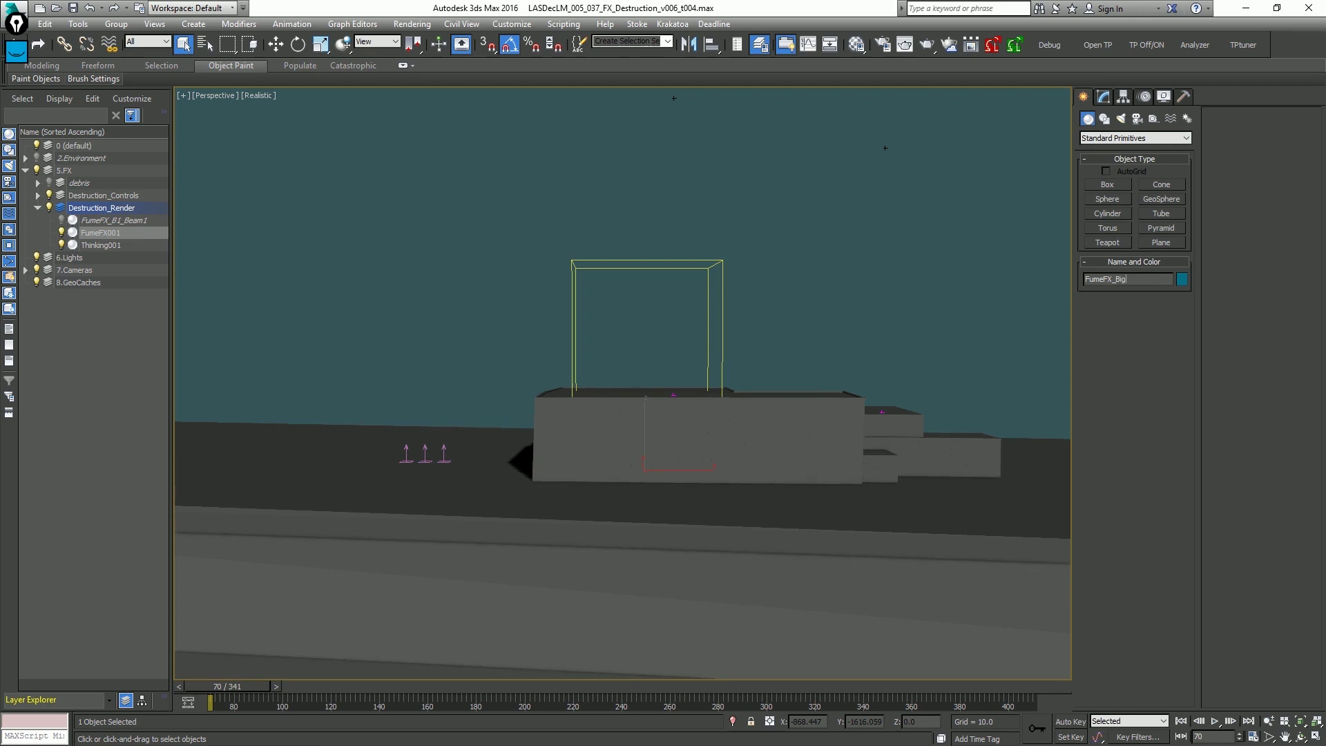
{"action": "type", "text": "001"}
{"action": "key", "text": "Return"}
Set the grid spacing of the FumeFX_BigDust-001 container to 0.8 and activate the Move tool.
{"action": "left_click", "coordinate": [1103, 97]}
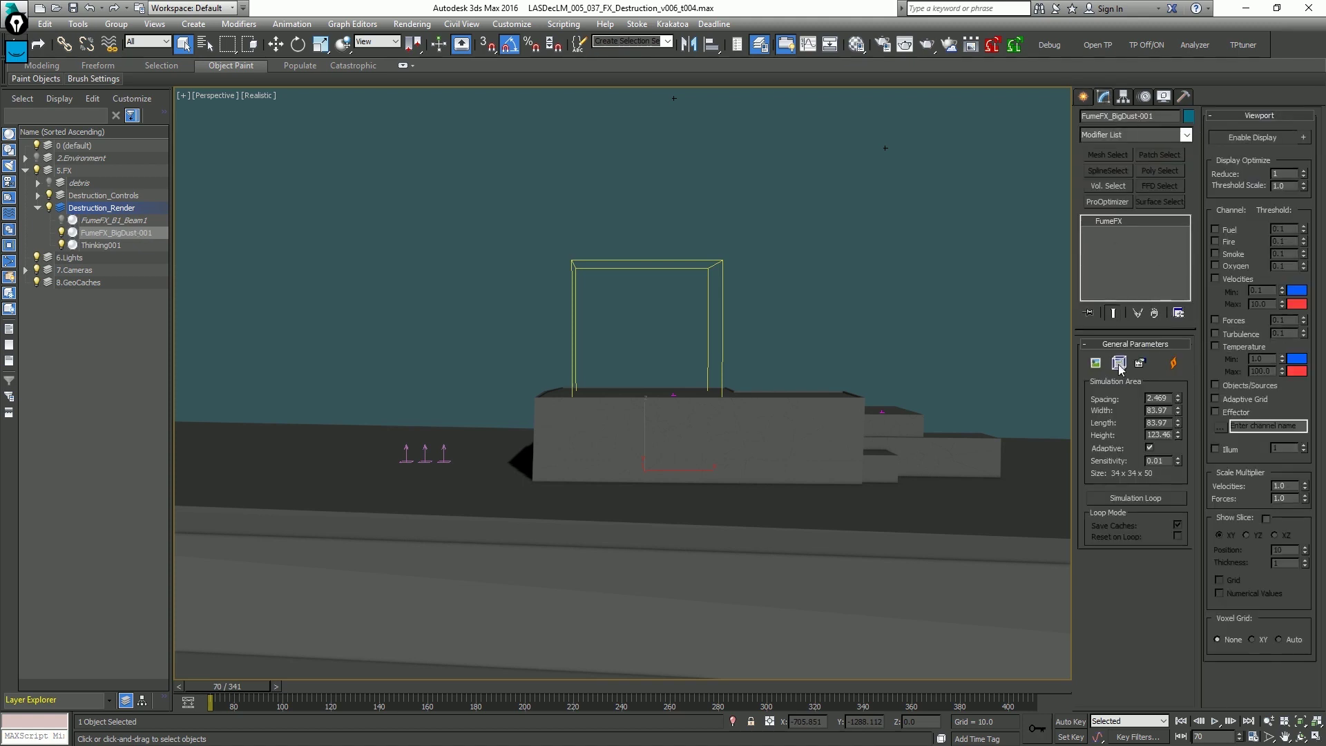
{"action": "double_click", "coordinate": [1164, 397]}
{"action": "type", "text": "1"}
{"action": "type", "text": "0.5"}
{"action": "key", "text": "Return"}
{"action": "middle_click_drag", "start_coordinate": [760, 375], "coordinate": [690, 394], "text": "alt"}
{"action": "key", "text": "w"}
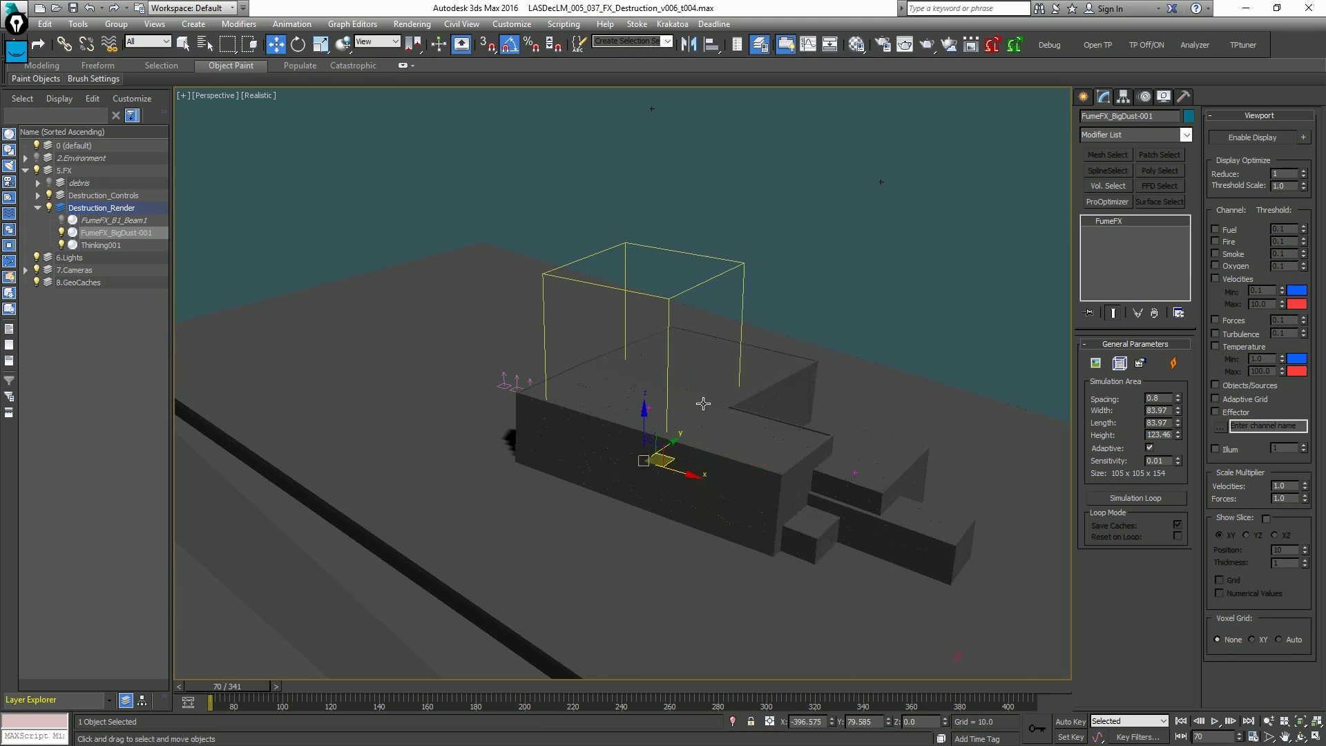
Go to frame 155 to check the impact timing and set the animation start time to 160.
{"action": "left_click", "coordinate": [837, 197]}
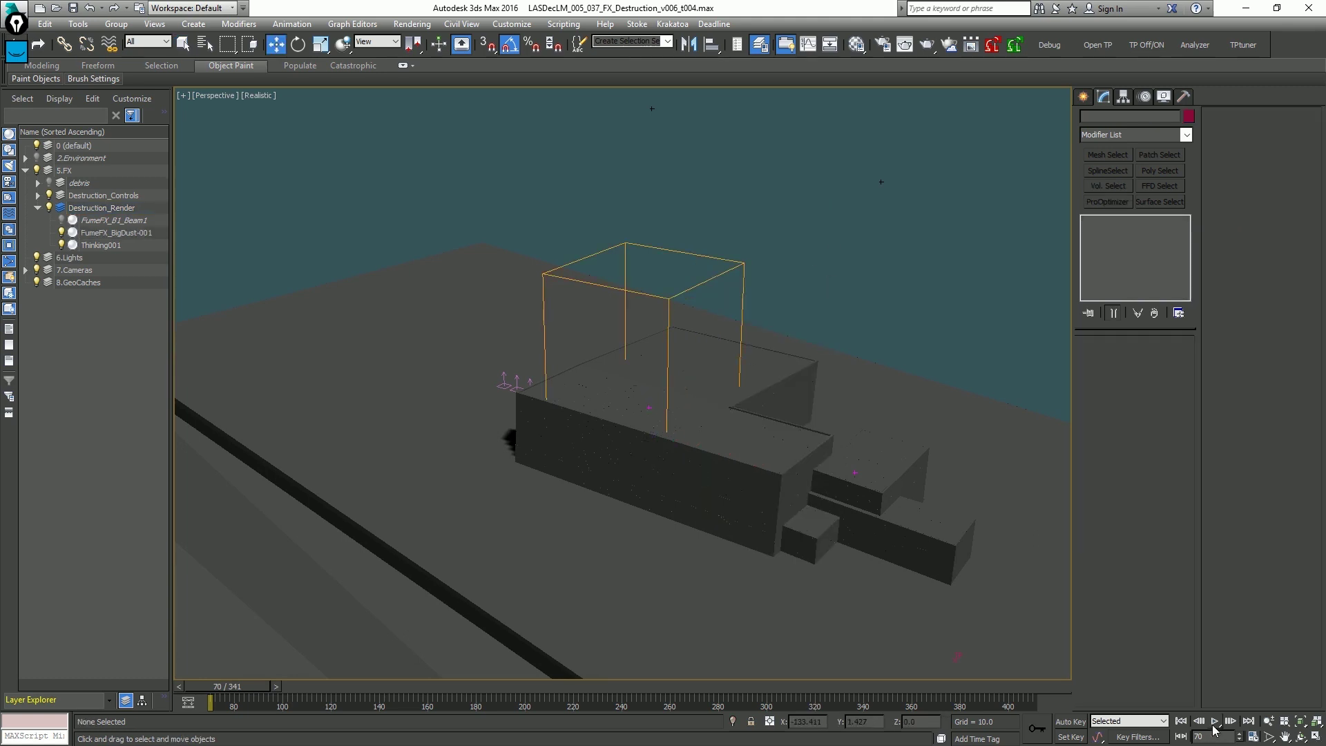
{"action": "left_click", "coordinate": [424, 696]}
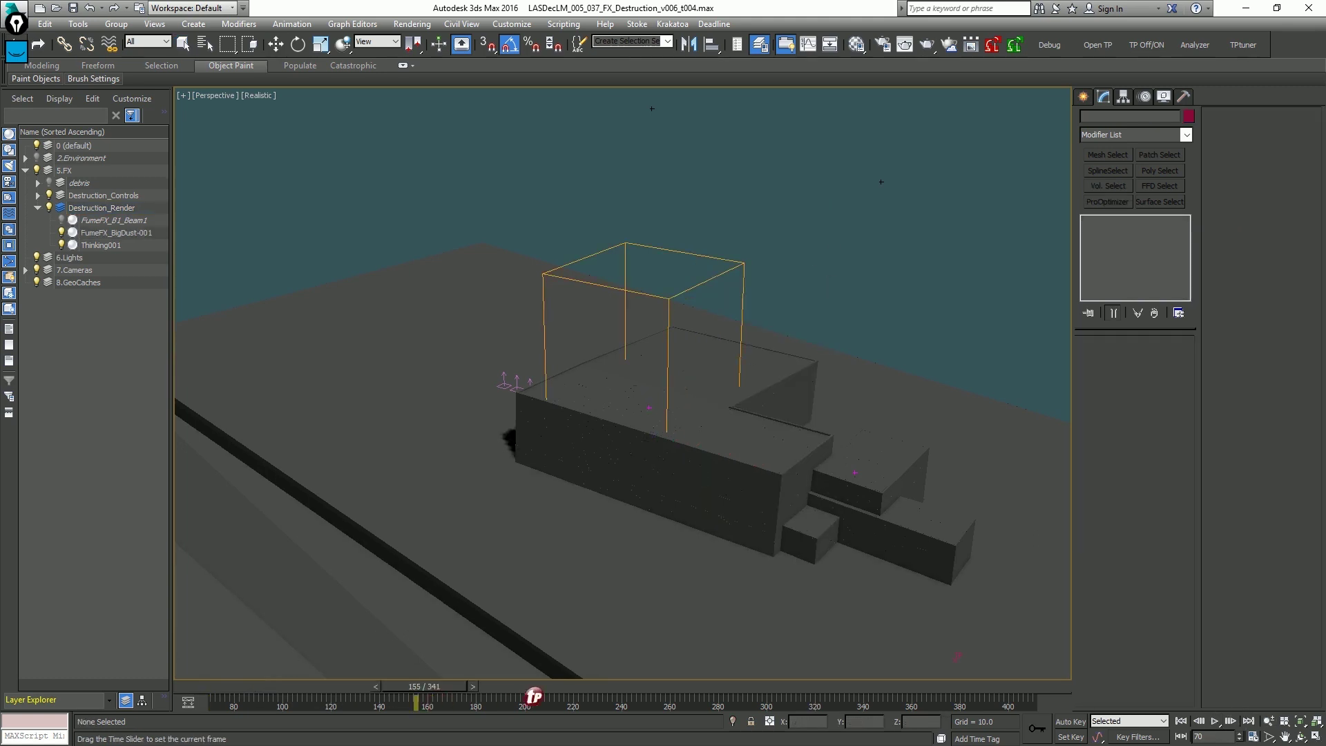
{"action": "key", "text": "w"}
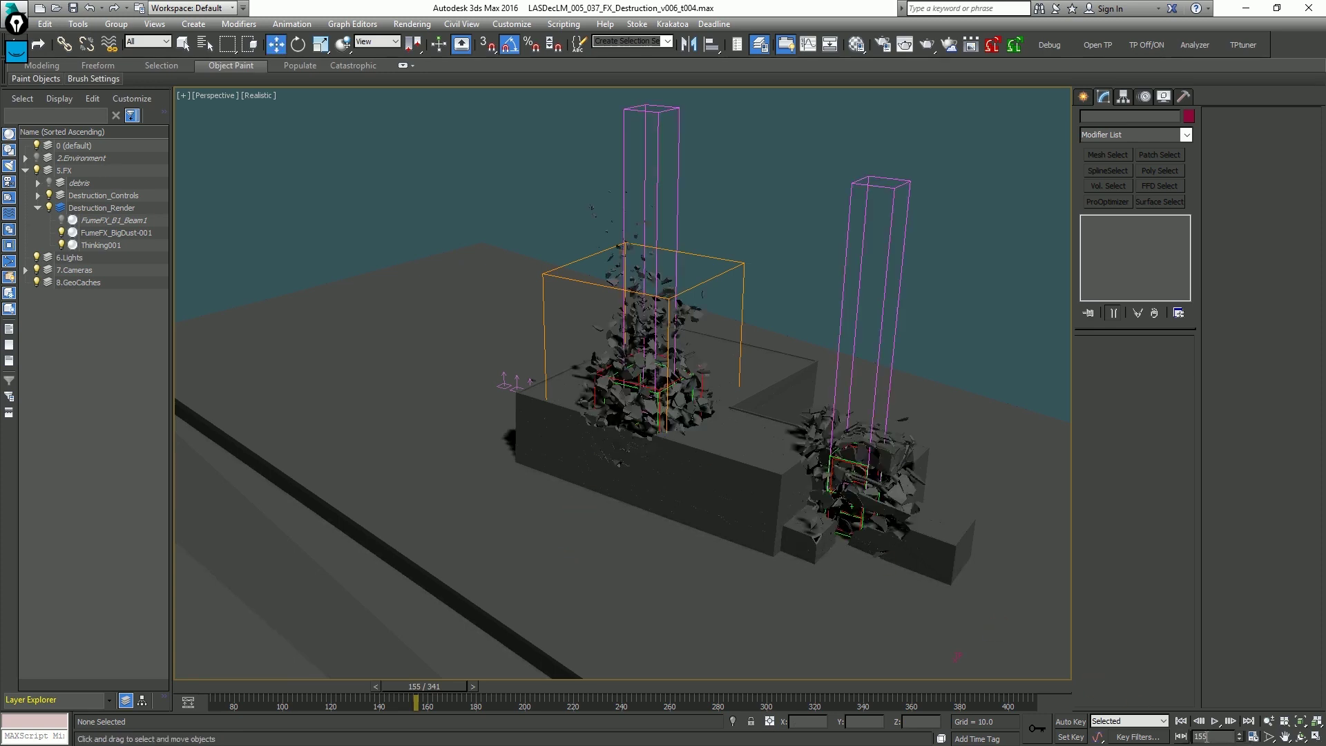
{"action": "right_click", "coordinate": [1217, 723]}
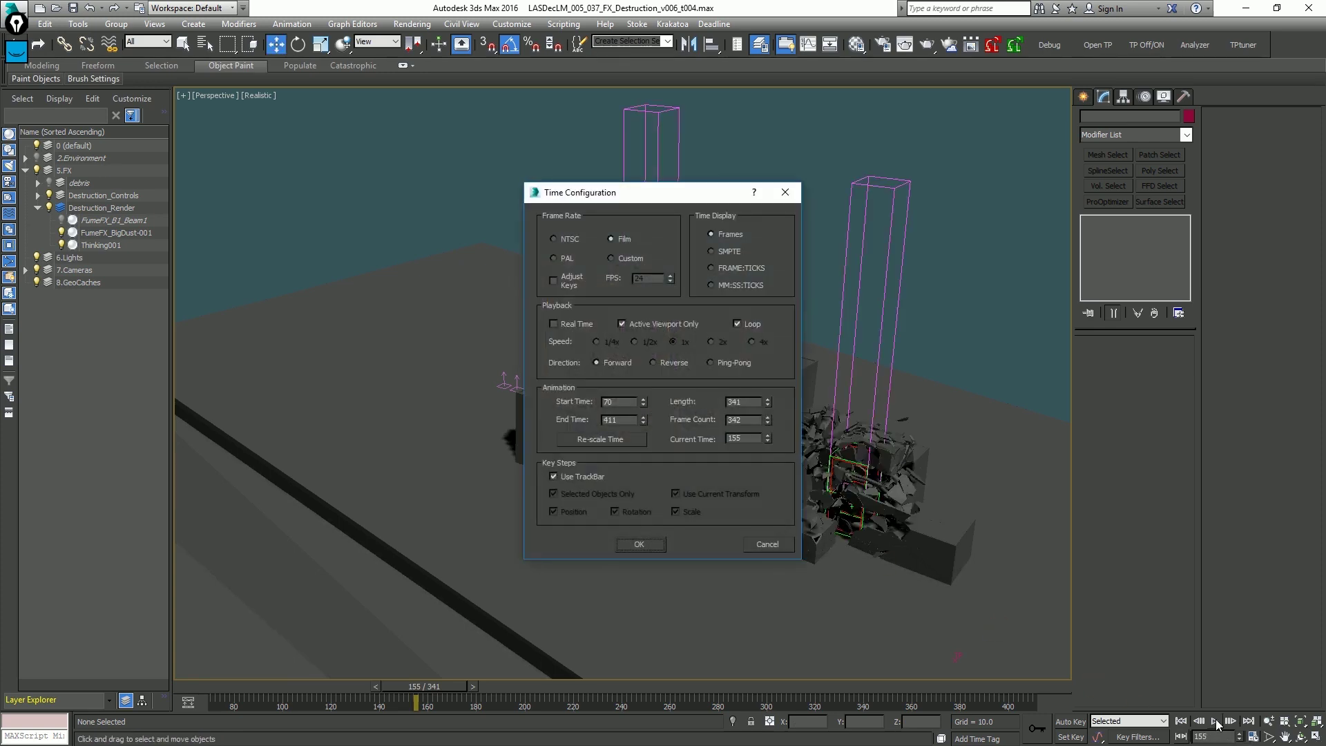
{"action": "left_click", "coordinate": [623, 405]}
{"action": "key", "text": "Return"}
{"action": "left_click", "coordinate": [639, 544]}
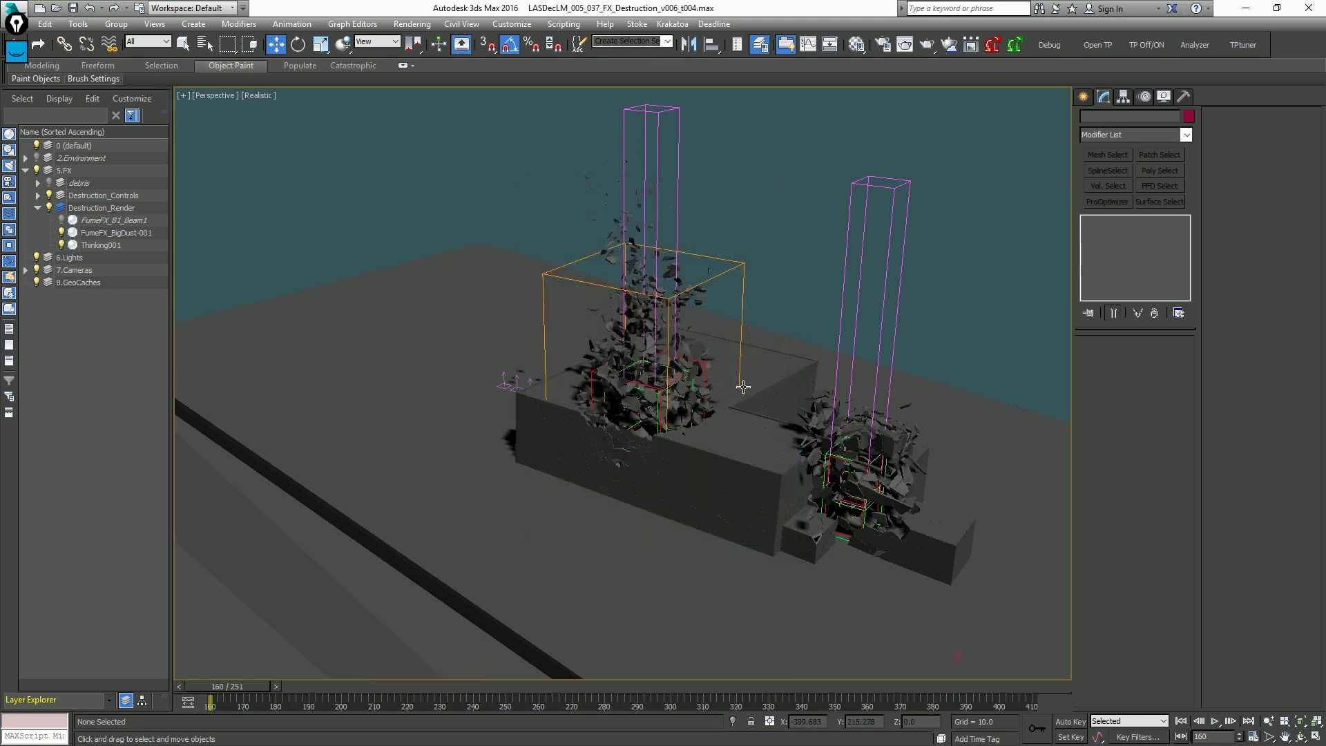
Play the animation from frame 160 to check how the debris spreads relative to the dust container.
{"action": "middle_click_drag", "start_coordinate": [743, 386], "coordinate": [748, 358], "text": "alt"}
{"action": "key", "text": "/"}
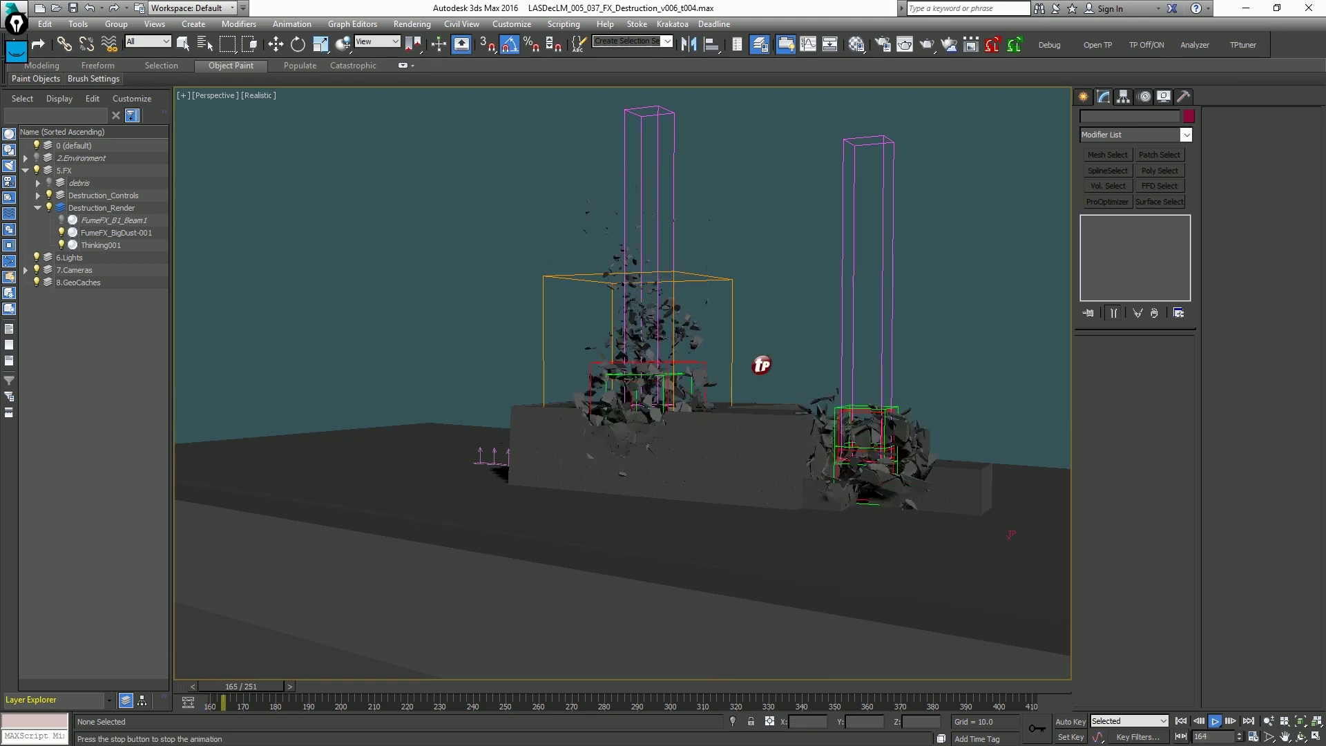
{"action": "key", "text": "/"}
{"action": "middle_click_drag", "start_coordinate": [751, 354], "coordinate": [662, 392], "text": "alt"}
Select the FumeFX_BigDust-001 container and move it along Y to about 56.4, centring it on the building's debris burst.
{"action": "right_click", "coordinate": [647, 317]}
{"action": "left_click", "coordinate": [673, 336]}
{"action": "left_click", "coordinate": [608, 243]}
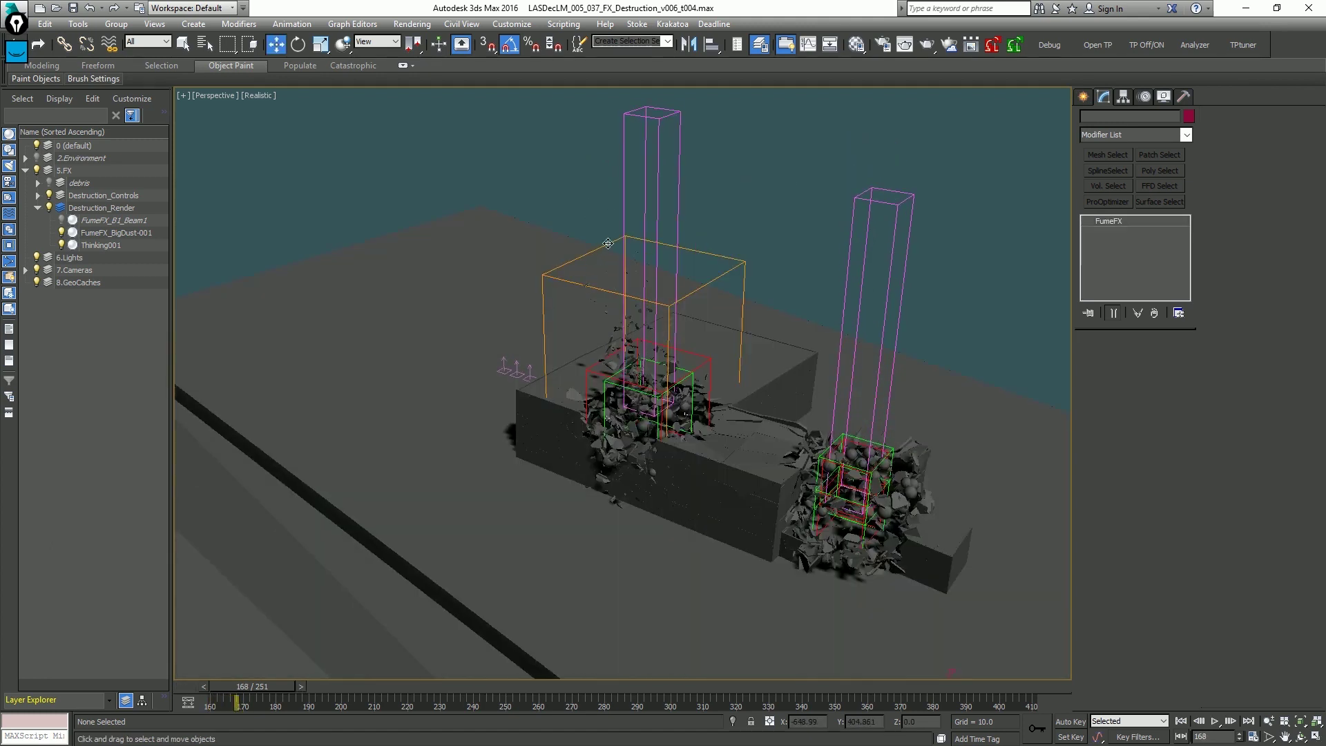
{"action": "middle_click_drag", "start_coordinate": [607, 243], "coordinate": [611, 351], "text": "alt"}
{"action": "middle_click_drag", "start_coordinate": [725, 366], "coordinate": [653, 329], "text": "alt"}
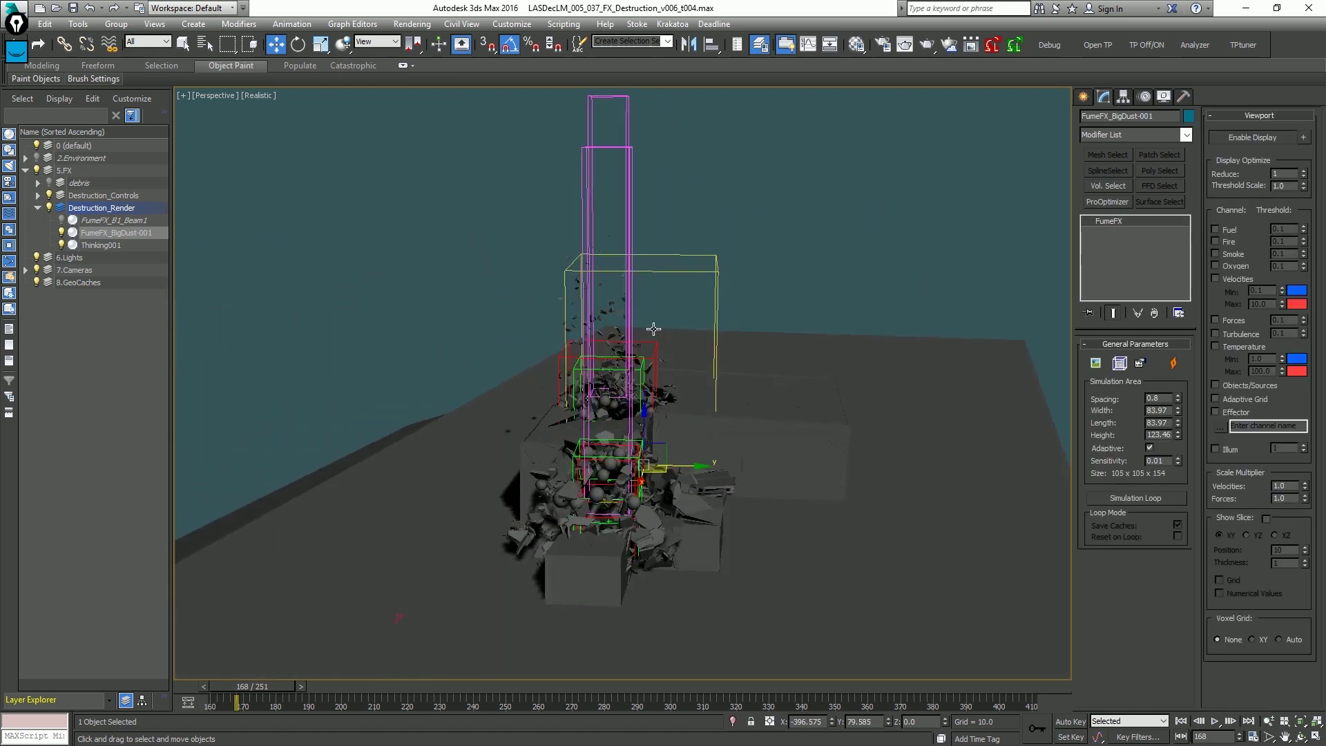
{"action": "left_click_drag", "start_coordinate": [689, 467], "coordinate": [659, 468]}
{"action": "middle_click_drag", "start_coordinate": [660, 468], "coordinate": [713, 369], "text": "alt"}
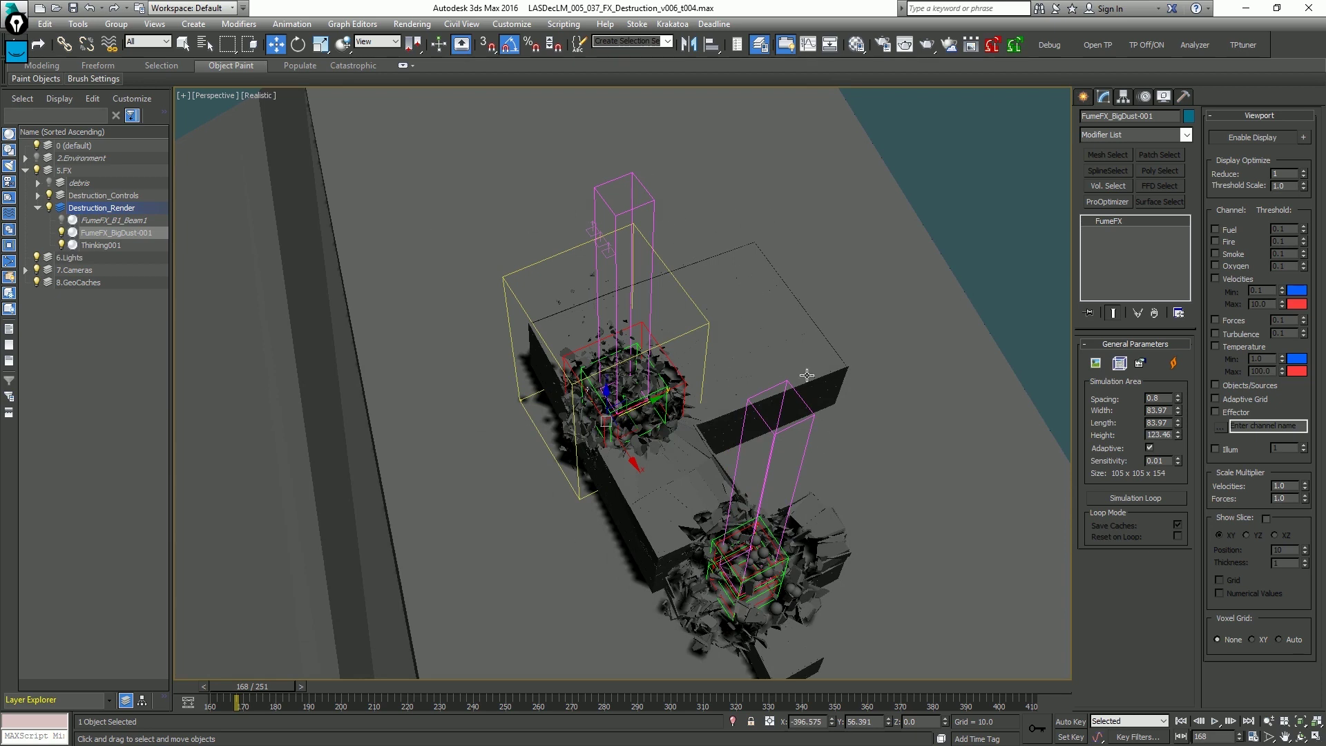
Check the dust container's coverage through the shot camera and return to the perspective view.
{"action": "left_click", "coordinate": [1000, 184]}
{"action": "key", "text": "c"}
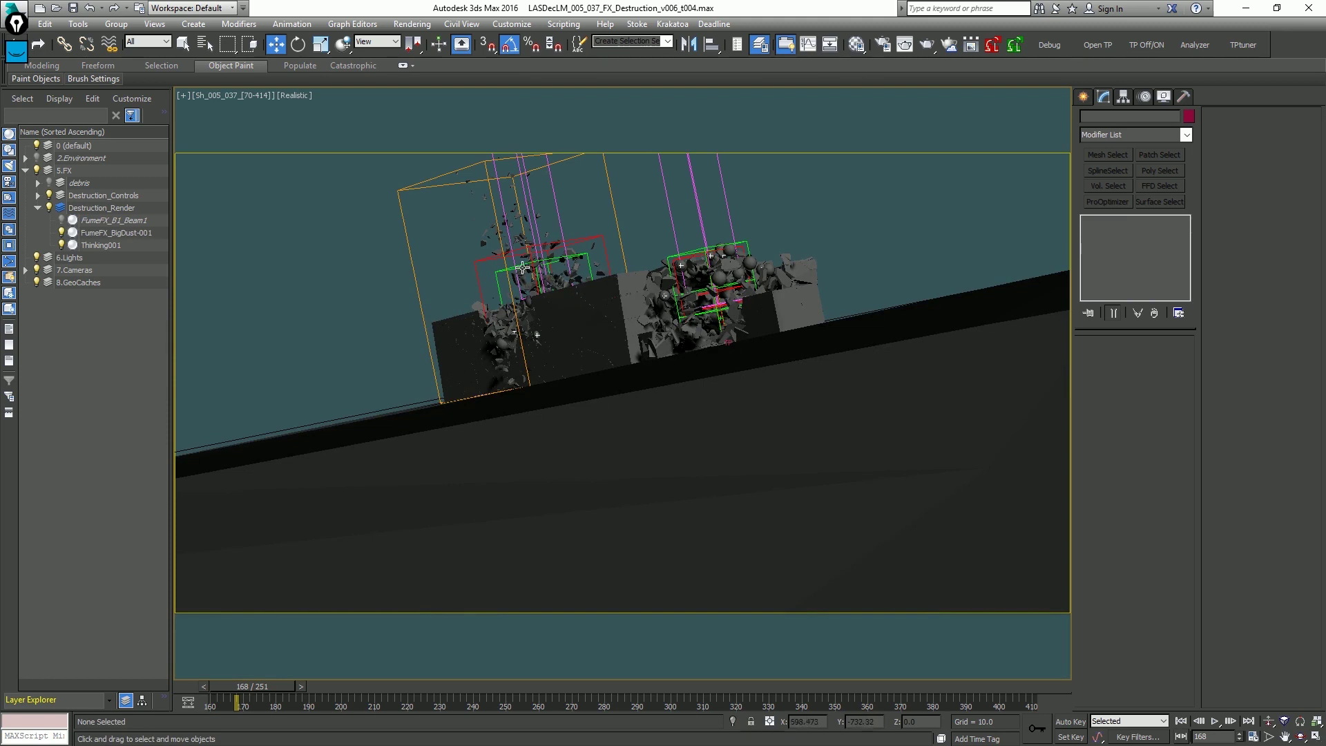
{"action": "key", "text": "alt+w"}
{"action": "middle_click", "coordinate": [430, 308]}
{"action": "key", "text": "alt+w"}
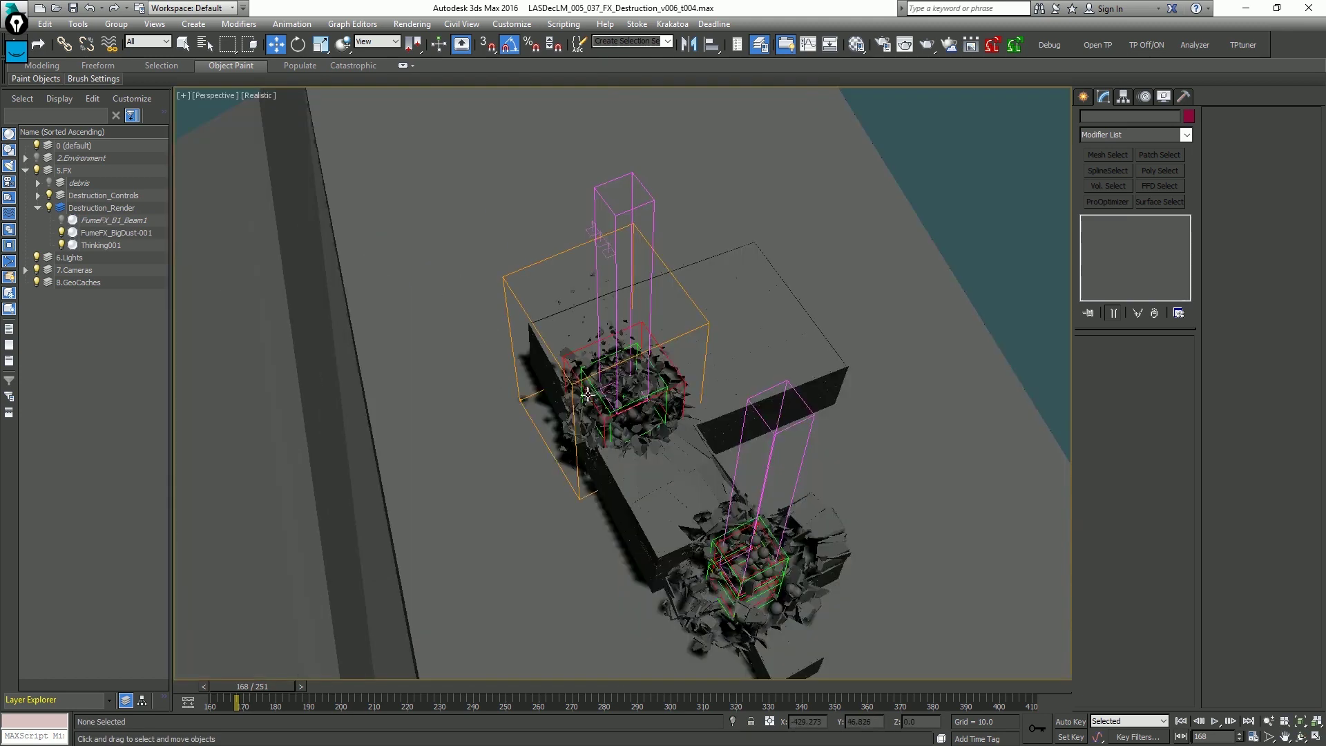
Resize the FumeFX_BigDust-001 container to width 130.15 and height 77.781, and move it to X -373.731, Y 27.5.
{"action": "scroll", "coordinate": [682, 348], "scroll_direction": "up", "scroll_amount": 3}
{"action": "left_click", "coordinate": [685, 319]}
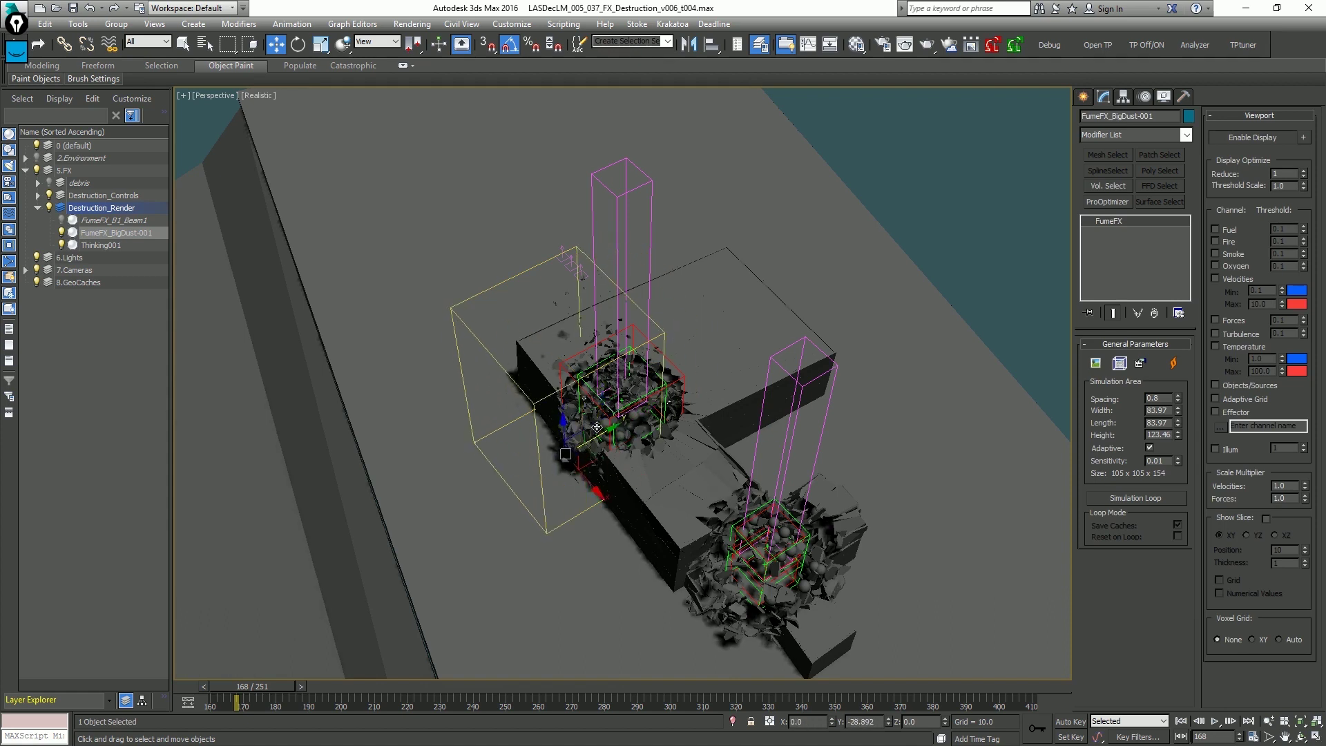
{"action": "middle_click_drag", "start_coordinate": [641, 417], "coordinate": [655, 359], "text": "alt"}
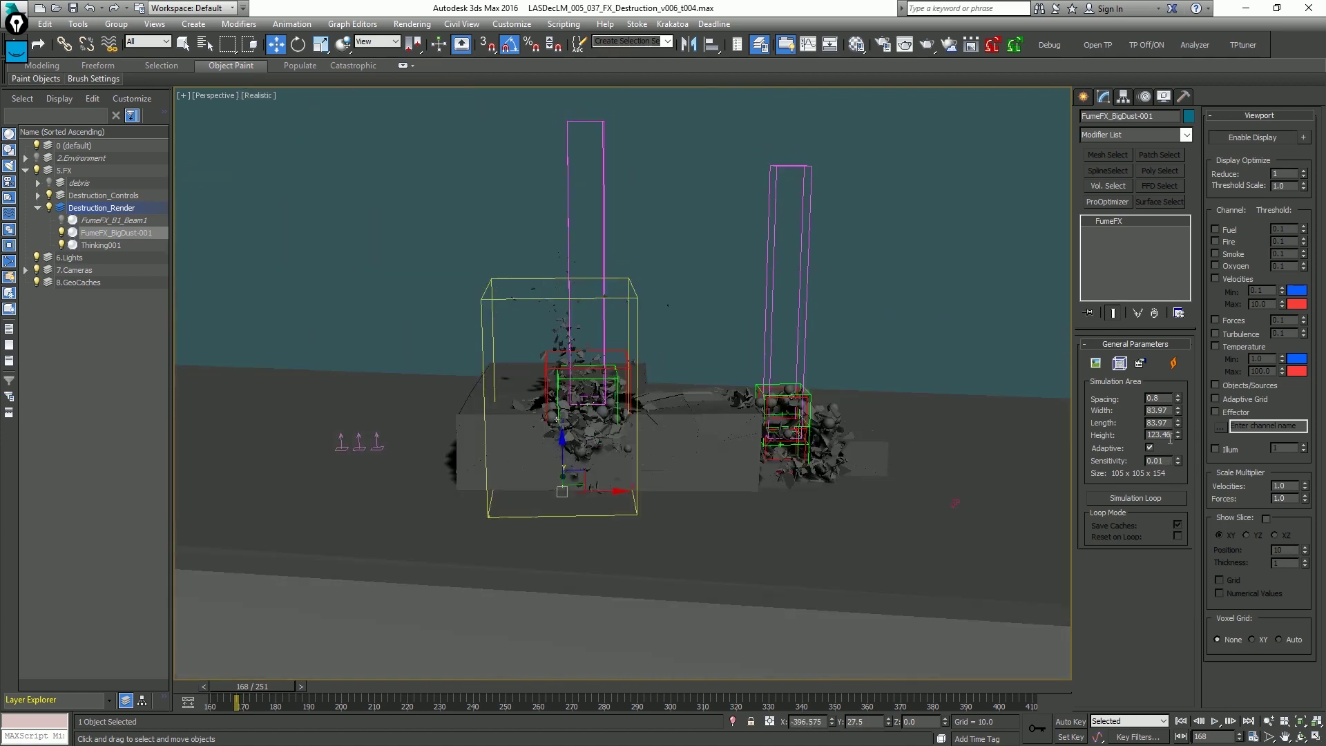
{"action": "left_click_drag", "start_coordinate": [1177, 435], "coordinate": [1178, 377]}
{"action": "left_click_drag", "start_coordinate": [605, 490], "coordinate": [645, 492]}
{"action": "middle_click_drag", "start_coordinate": [659, 497], "coordinate": [619, 484], "text": "alt"}
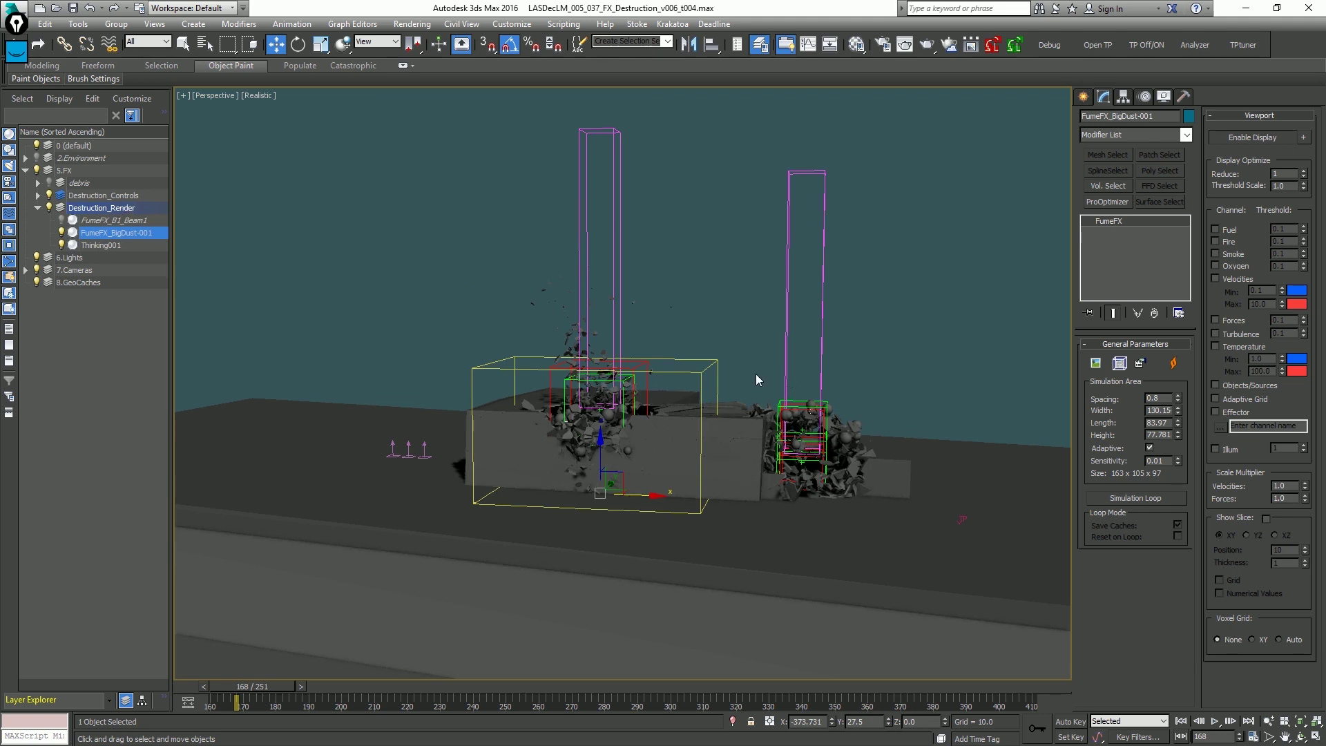
{"action": "middle_click_drag", "start_coordinate": [920, 375], "coordinate": [631, 346]}
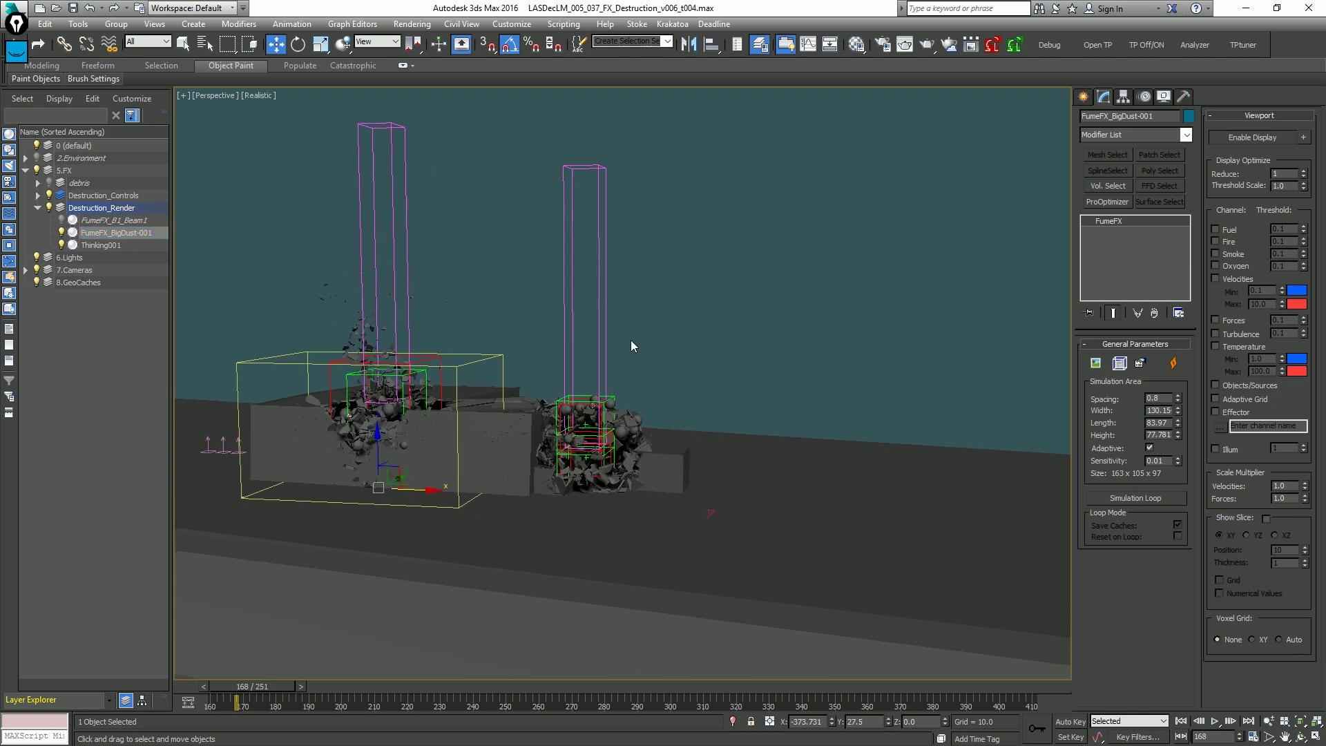
Bring up the Thinking Particles editor and create a new dynamic set under Building1_Atmospherics.
{"action": "left_click_drag", "start_coordinate": [1325, 33], "coordinate": [643, 34]}
{"action": "left_click_drag", "start_coordinate": [541, 679], "coordinate": [567, 745]}
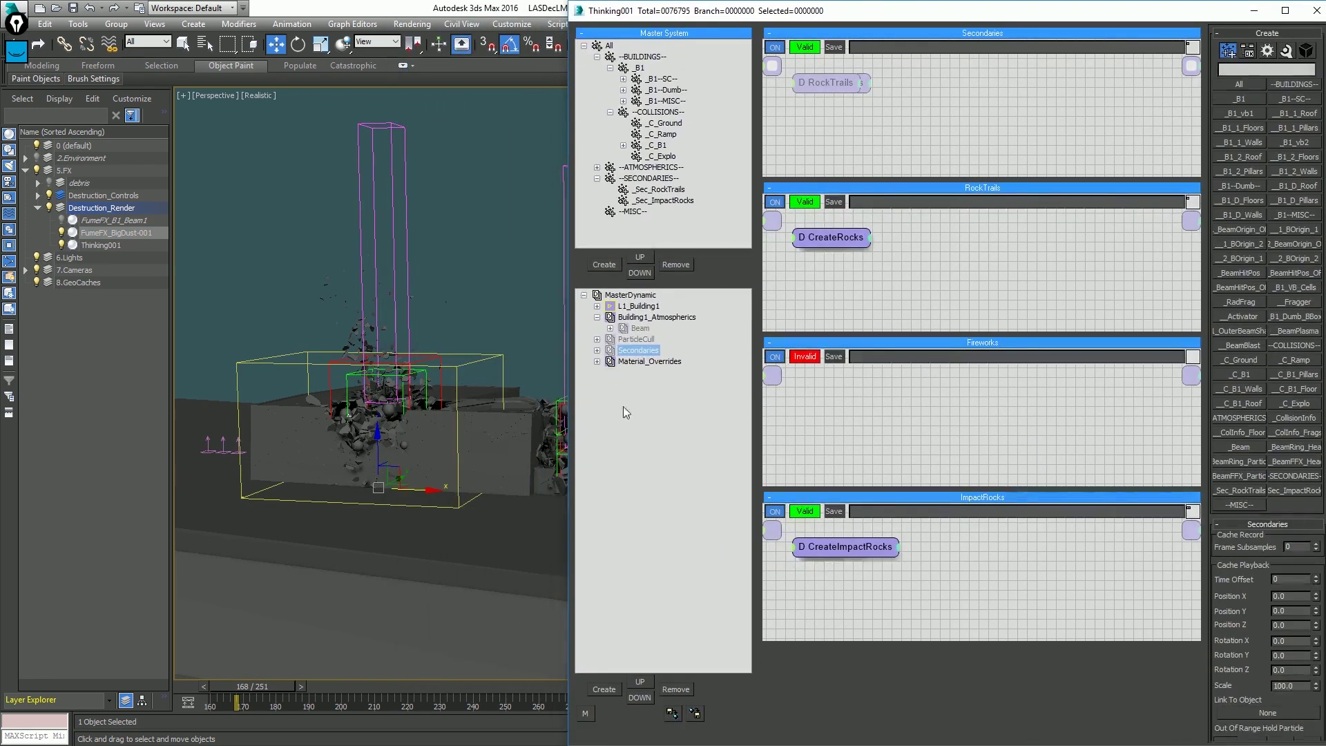
{"action": "left_click", "coordinate": [629, 318]}
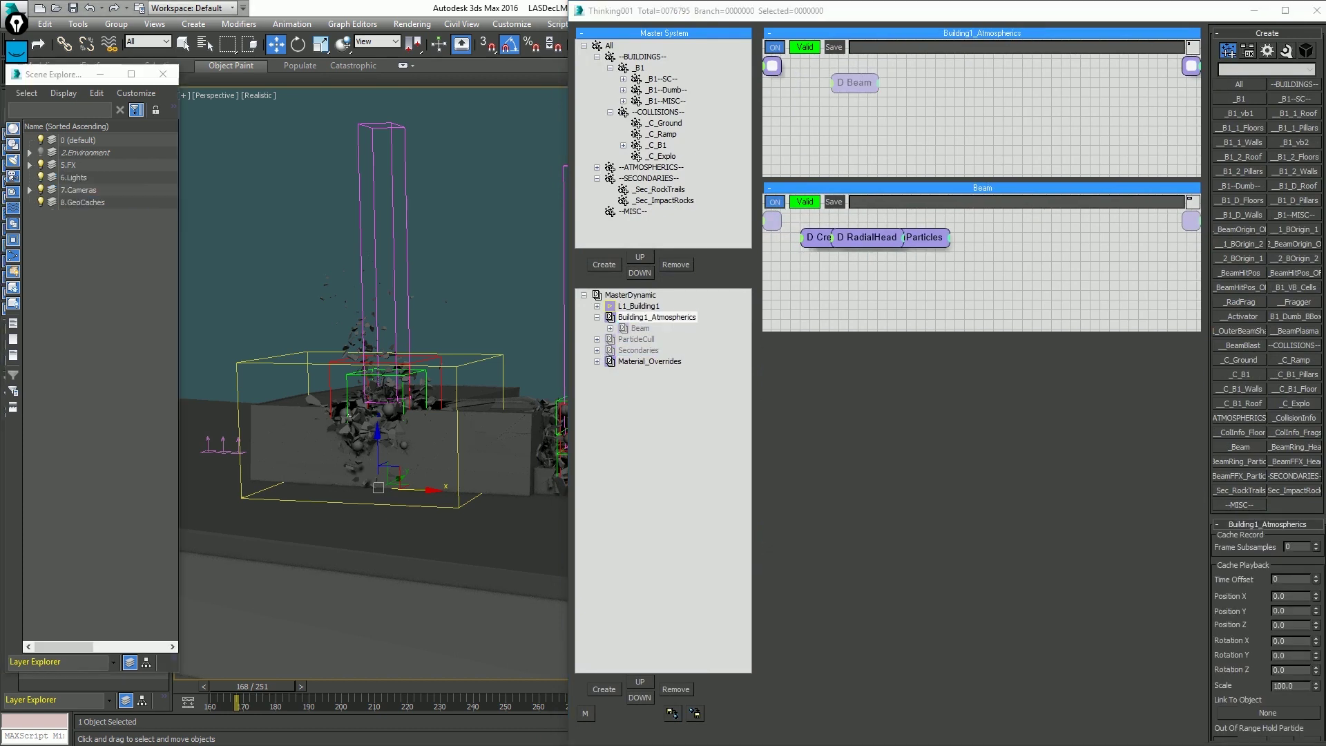
{"action": "left_click", "coordinate": [640, 321]}
{"action": "left_click", "coordinate": [610, 689]}
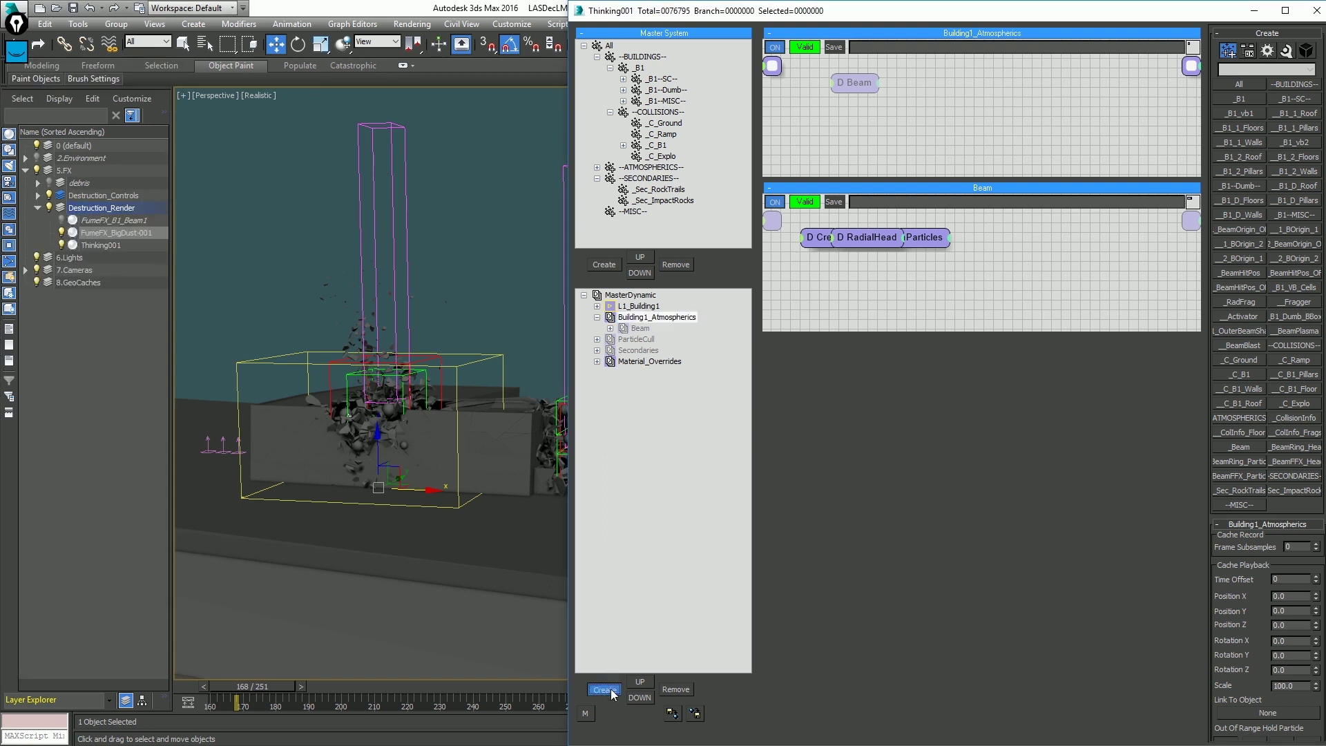
Rename the new dynamic set under Building1_Atmospherics as ThickDust.
{"action": "left_click", "coordinate": [653, 339]}
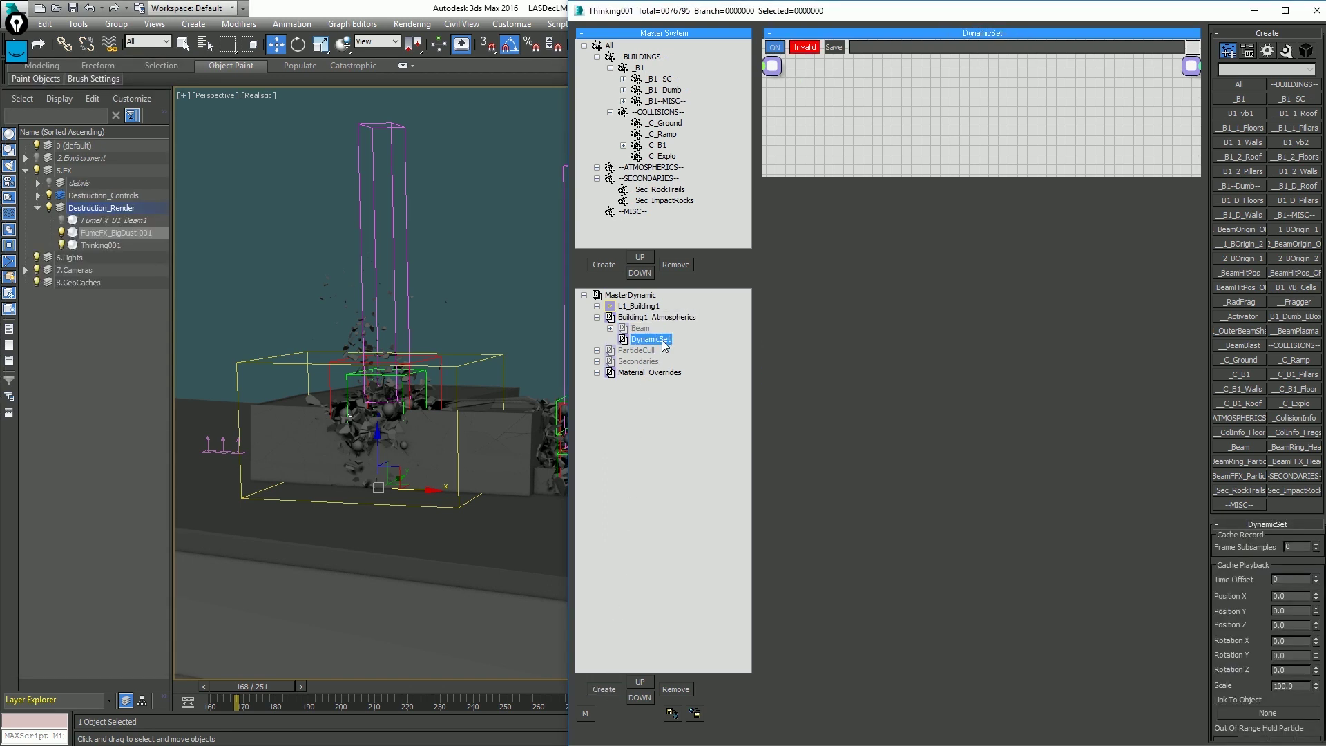
{"action": "left_click", "coordinate": [653, 339]}
{"action": "type", "text": "BigDust"}
{"action": "double_click", "coordinate": [663, 339]}
{"action": "type", "text": "ThickDust"}
{"action": "key", "text": "Return"}
Rename the FumeFX container as FumeFX_ThickDust-001 and bring the Thinking Particles editor back beside the viewport.
{"action": "left_click_drag", "start_coordinate": [690, 11], "coordinate": [708, 456]}
{"action": "left_click_drag", "start_coordinate": [1112, 116], "coordinate": [1167, 116]}
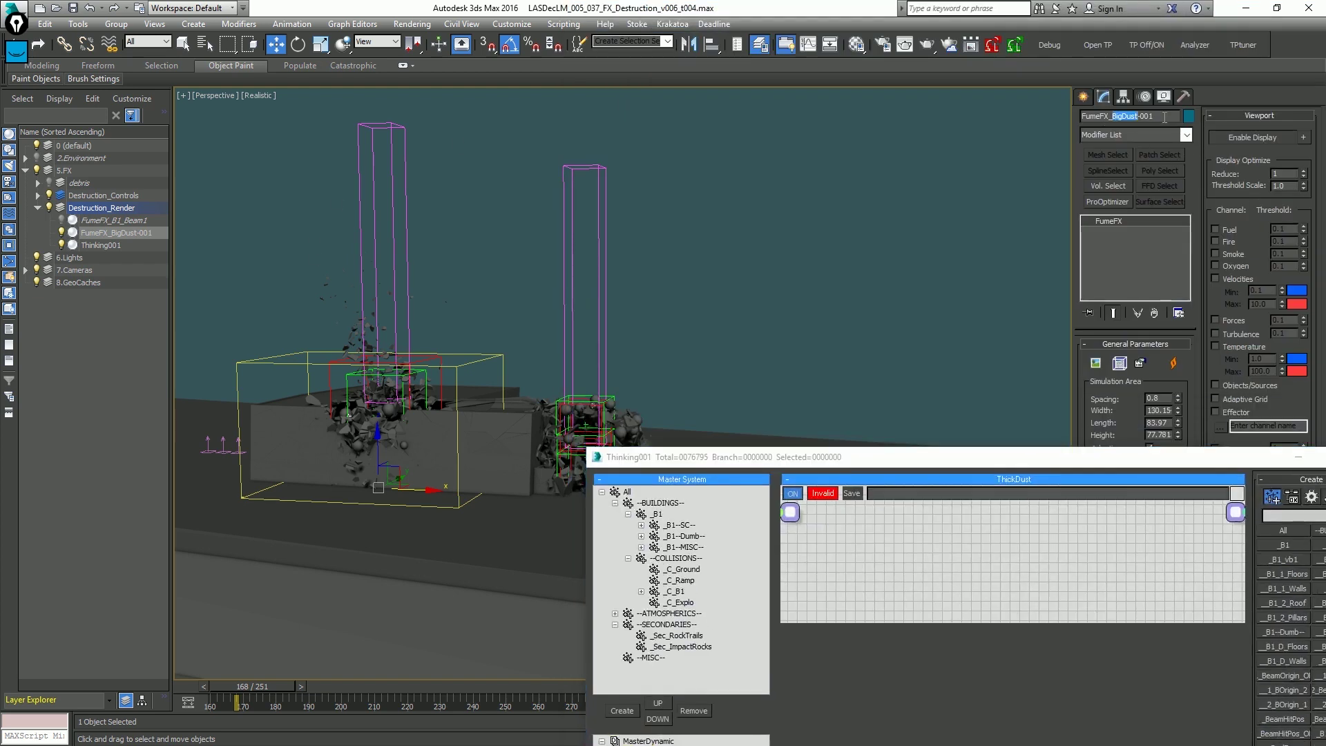
{"action": "type", "text": "ThickDust-001"}
{"action": "left_click_drag", "start_coordinate": [898, 456], "coordinate": [832, 54]}
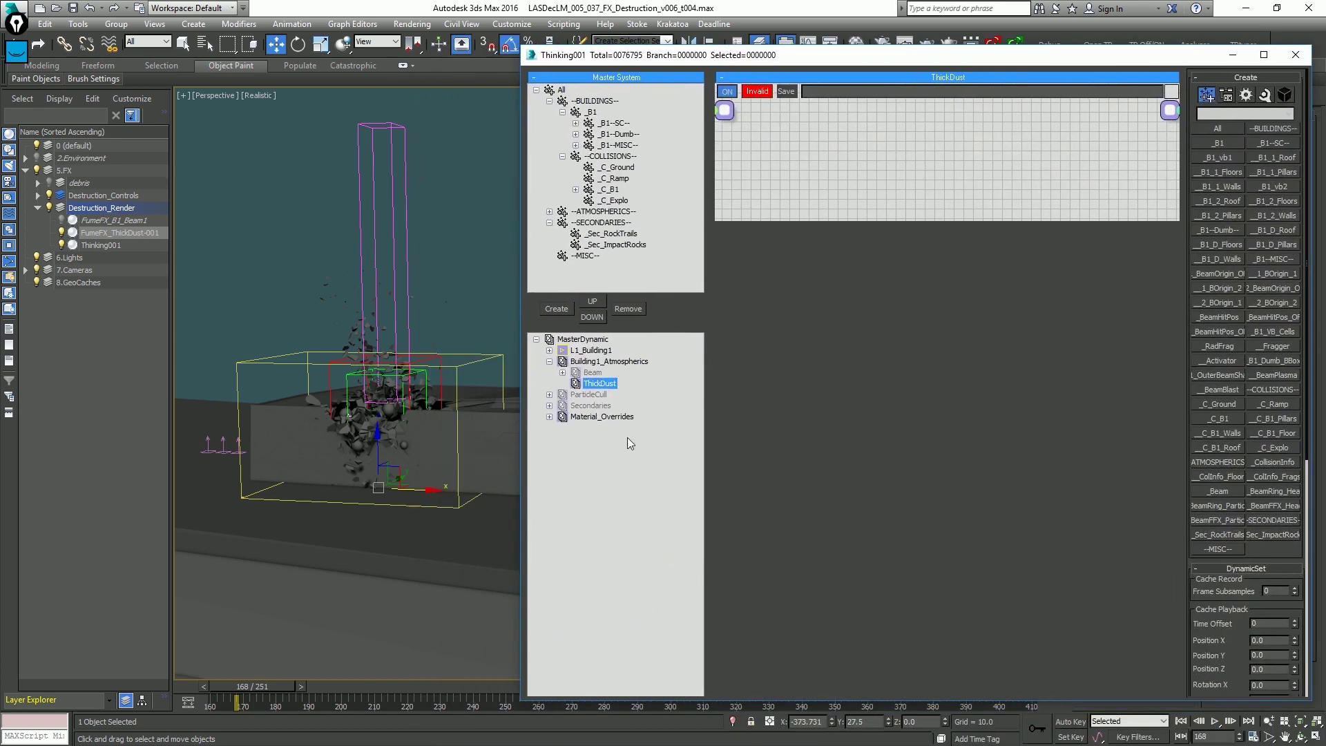
{"action": "scroll", "coordinate": [673, 322], "scroll_direction": "down", "scroll_amount": 2}
{"action": "scroll", "coordinate": [666, 642], "scroll_direction": "up", "scroll_amount": 2}
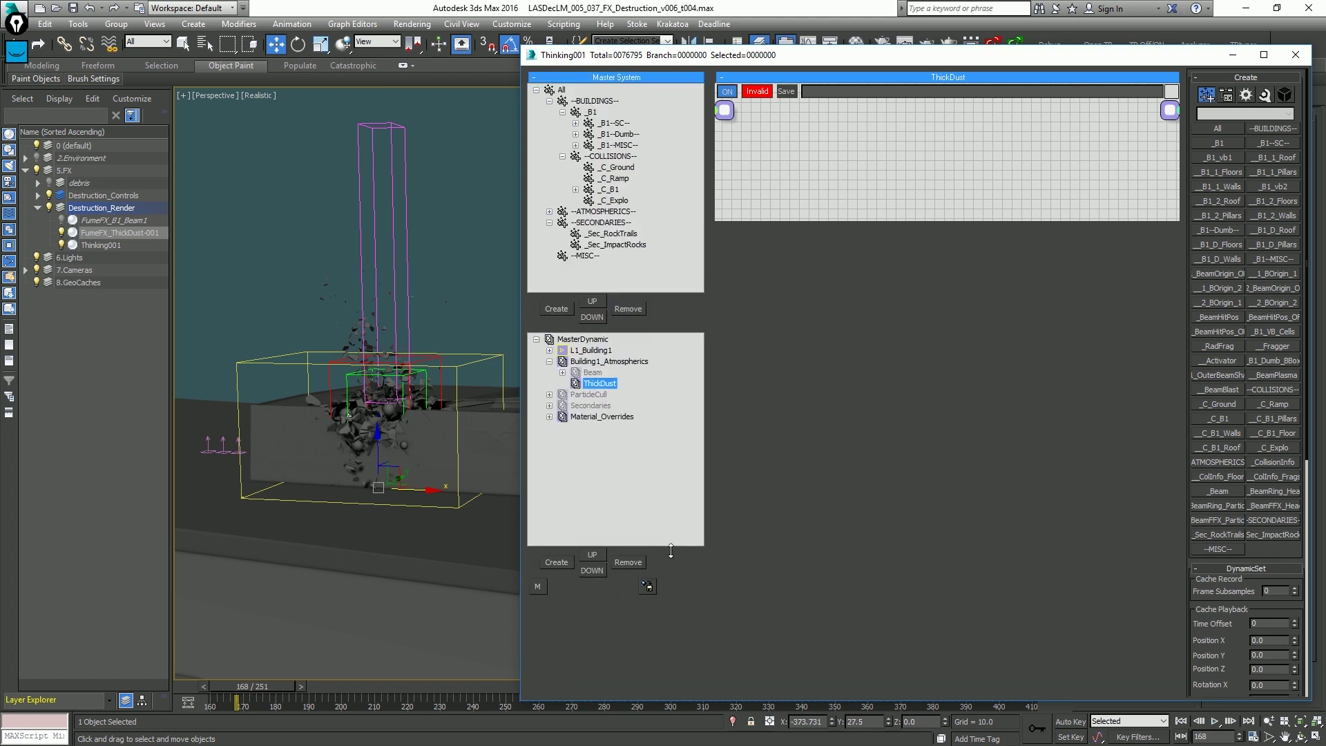
Step the animation back to frame 160, when the debris starts bursting from the building.
{"action": "key", "text": "h"}
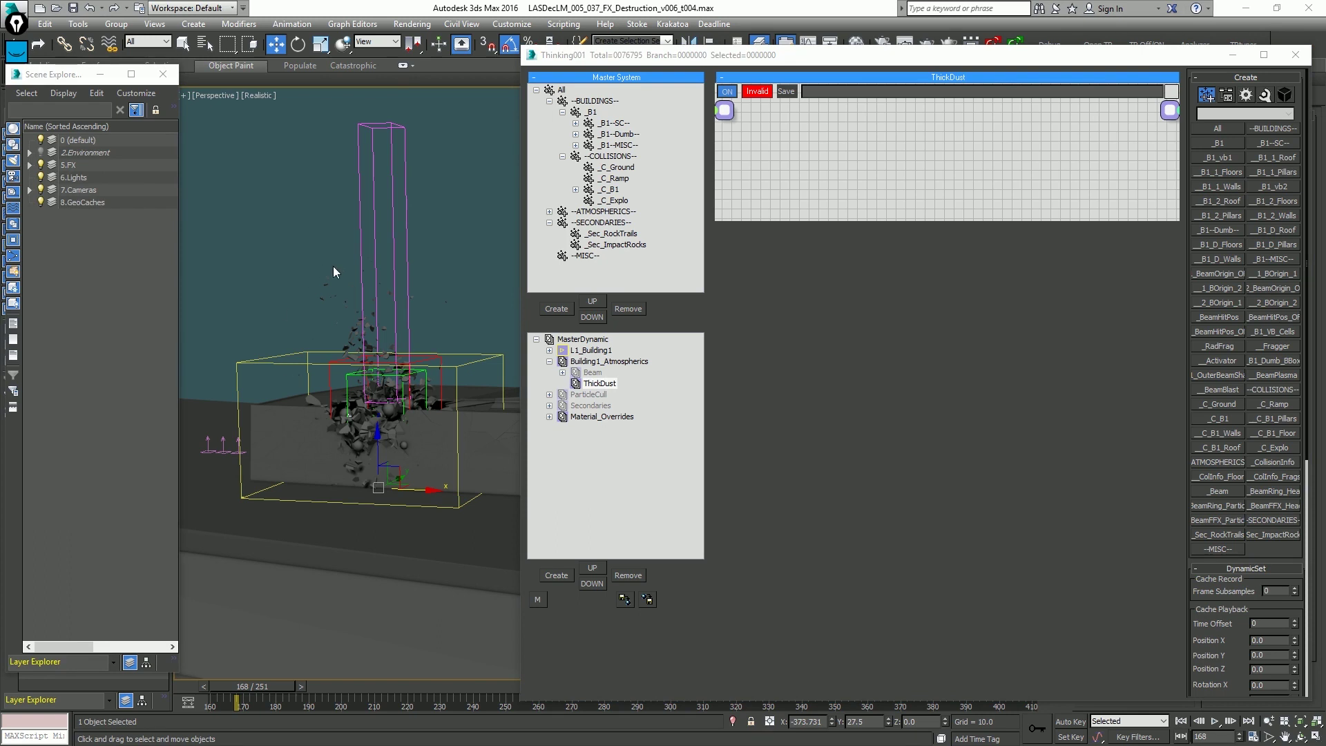
{"action": "key", "text": "comma"}
{"action": "key", "text": "comma"}
{"action": "key", "text": "comma"}
{"action": "key", "text": "comma"}
{"action": "key", "text": "comma"}
{"action": "key", "text": "comma"}
{"action": "key", "text": "comma"}
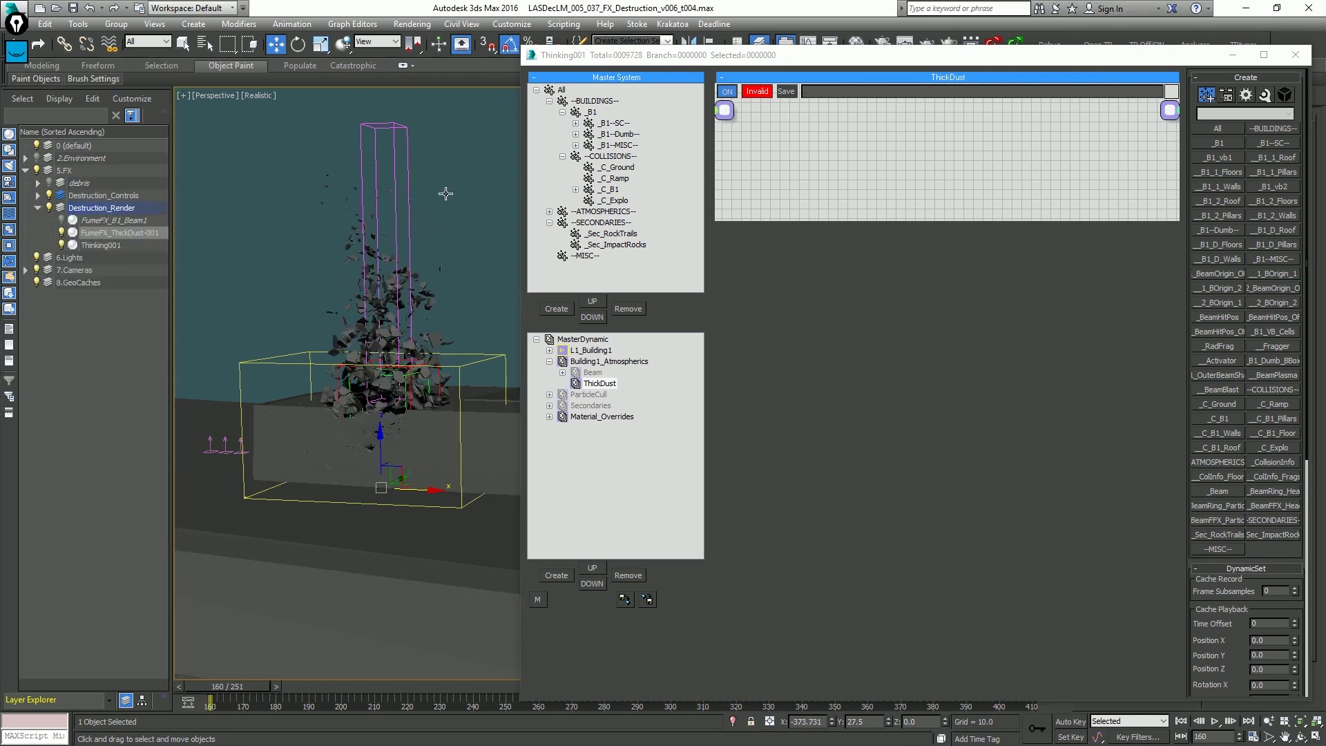
Temporarily enable the Beam dynamic set to examine the beam in wireframe display at frame 160, and disable it again.
{"action": "left_click", "coordinate": [598, 383]}
{"action": "key", "text": "comma"}
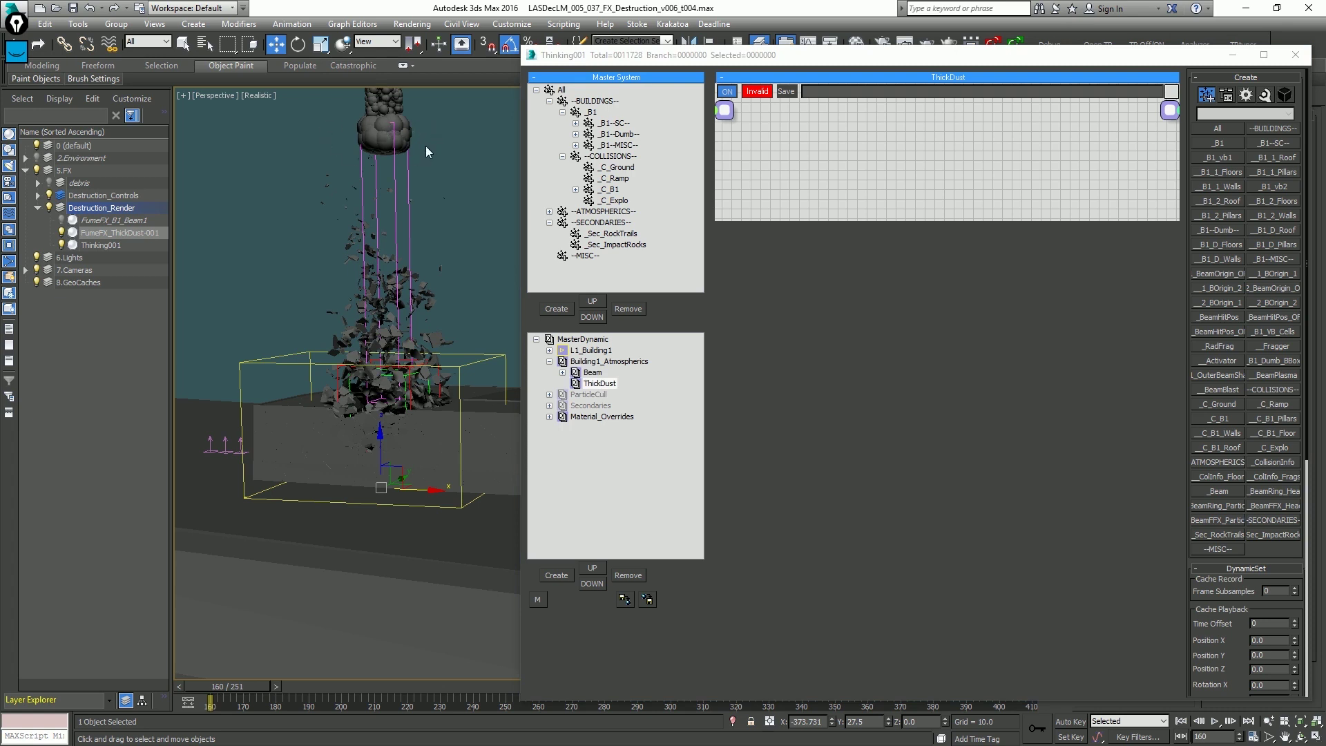
{"action": "middle_click_drag", "start_coordinate": [425, 146], "coordinate": [436, 225]}
{"action": "key", "text": "F3"}
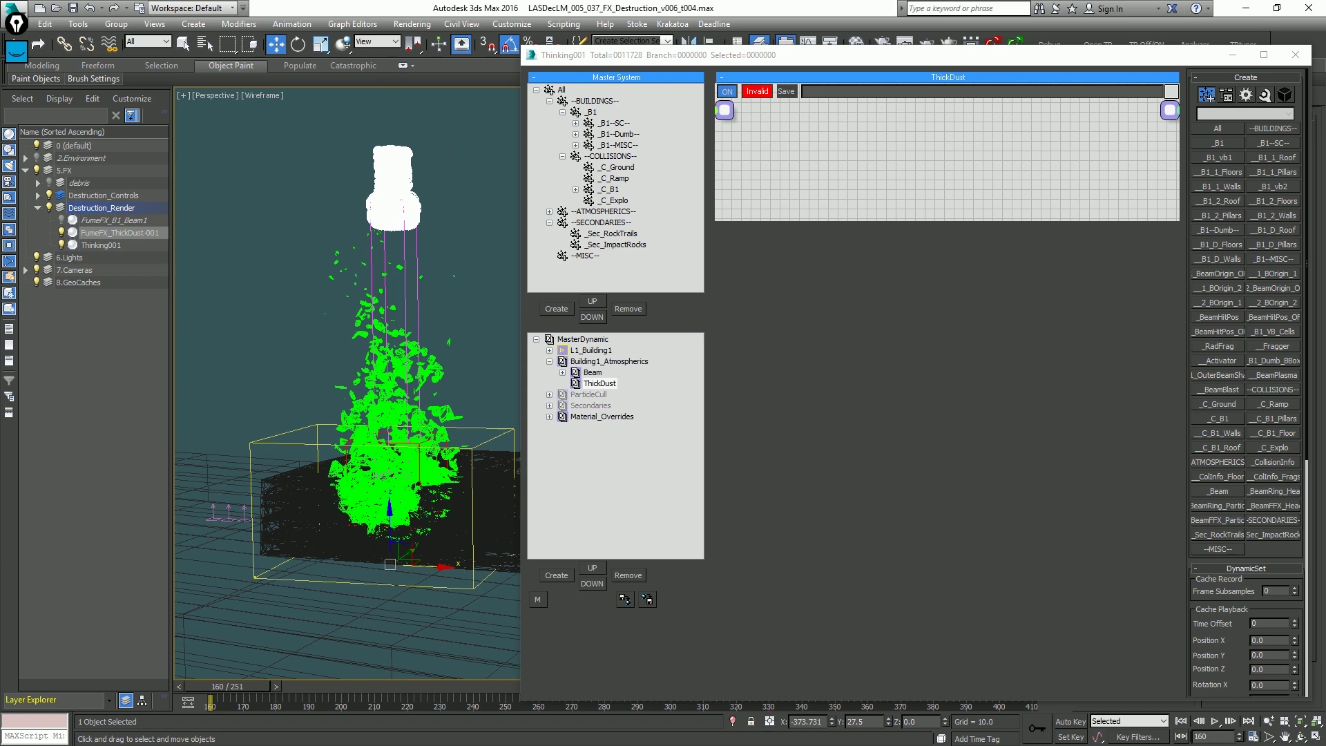
{"action": "right_click", "coordinate": [600, 373]}
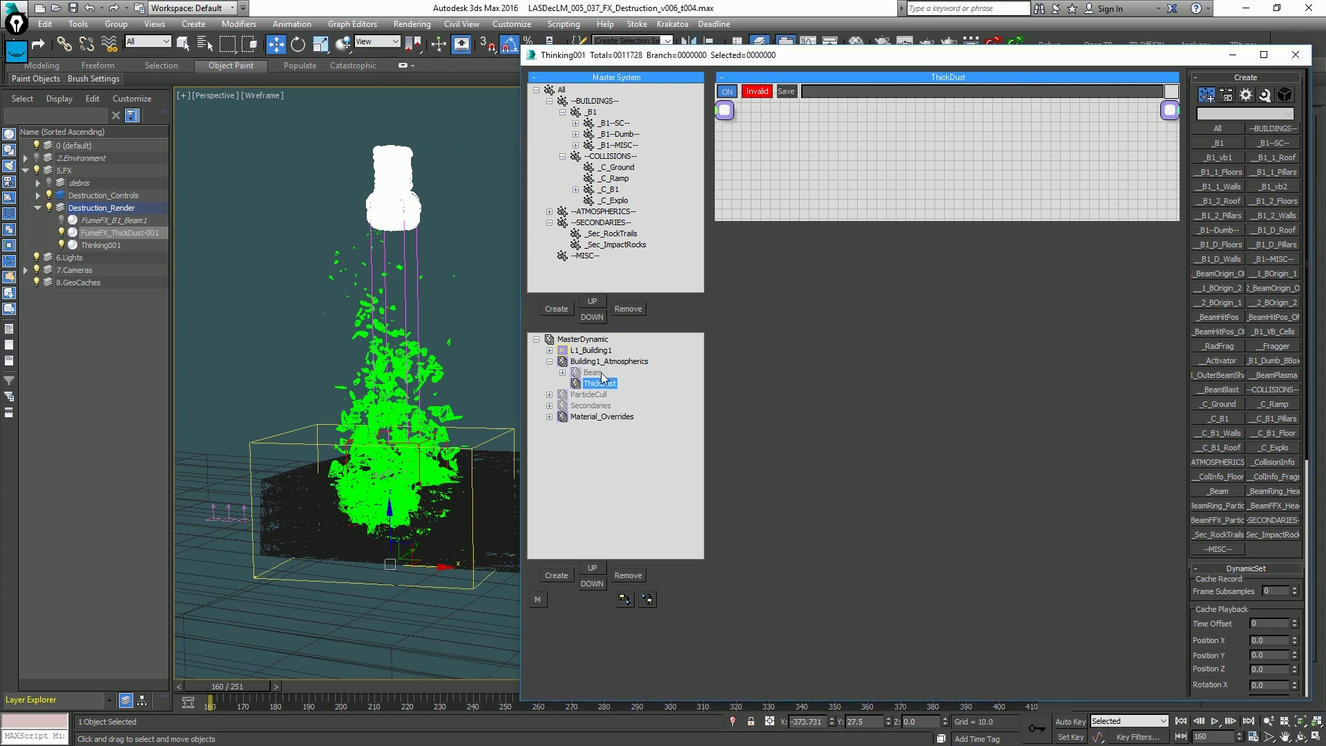
{"action": "middle_click", "coordinate": [292, 342]}
{"action": "key", "text": "period"}
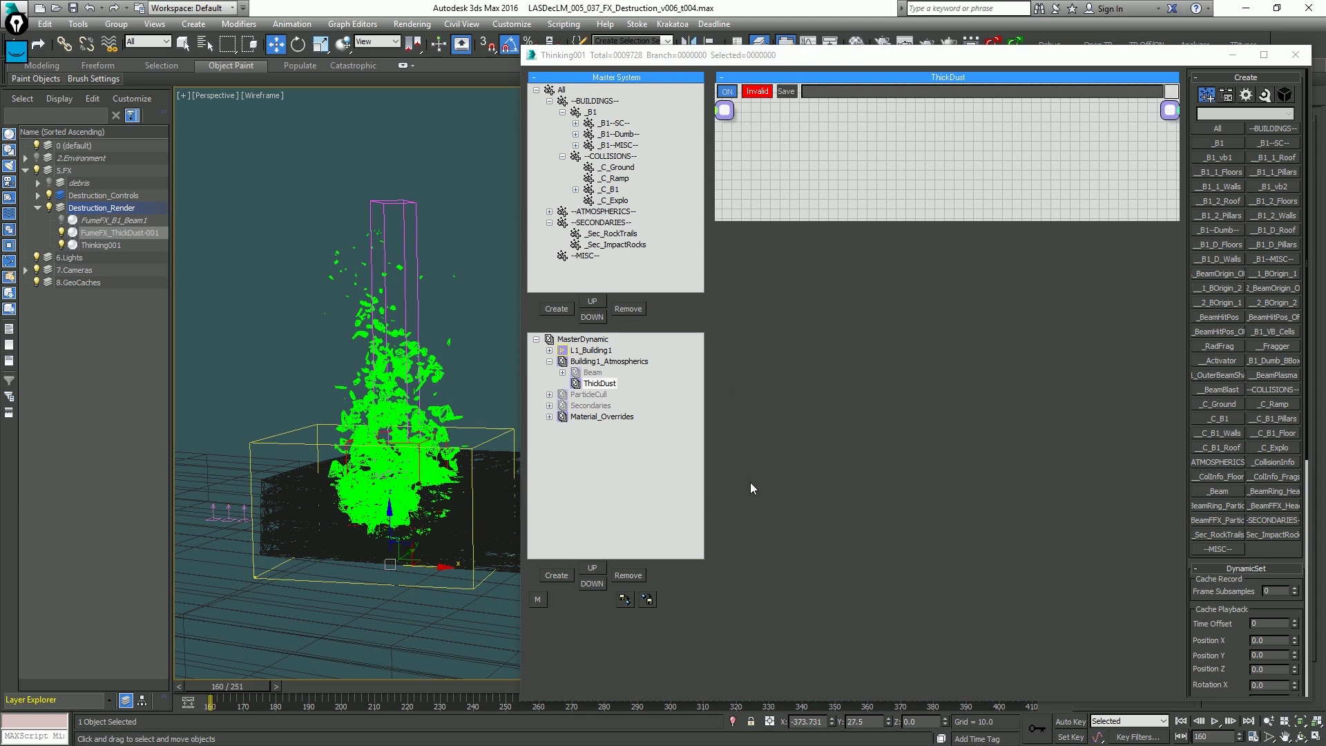
Create five dynamic sets under ThickDust, moving the accidentally nested one out to the ThickDust level.
{"action": "left_click", "coordinate": [565, 579]}
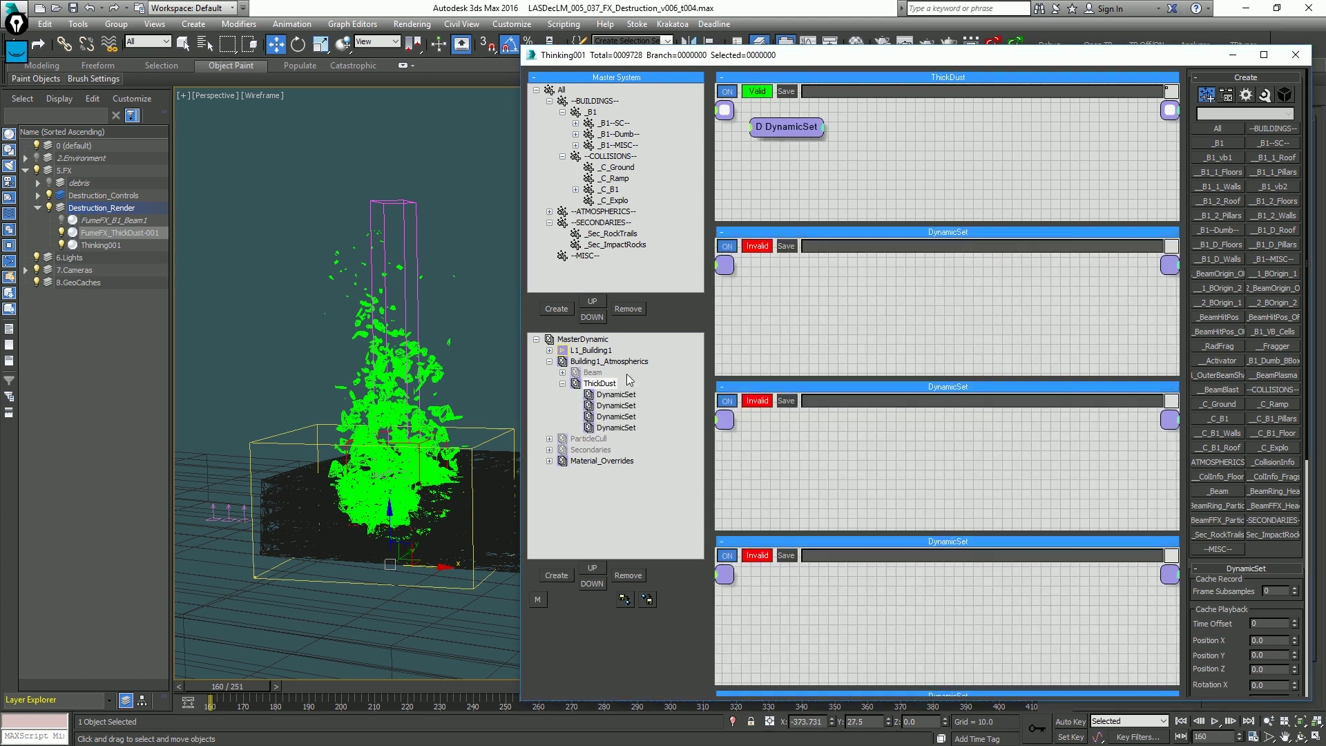
{"action": "left_click", "coordinate": [625, 395]}
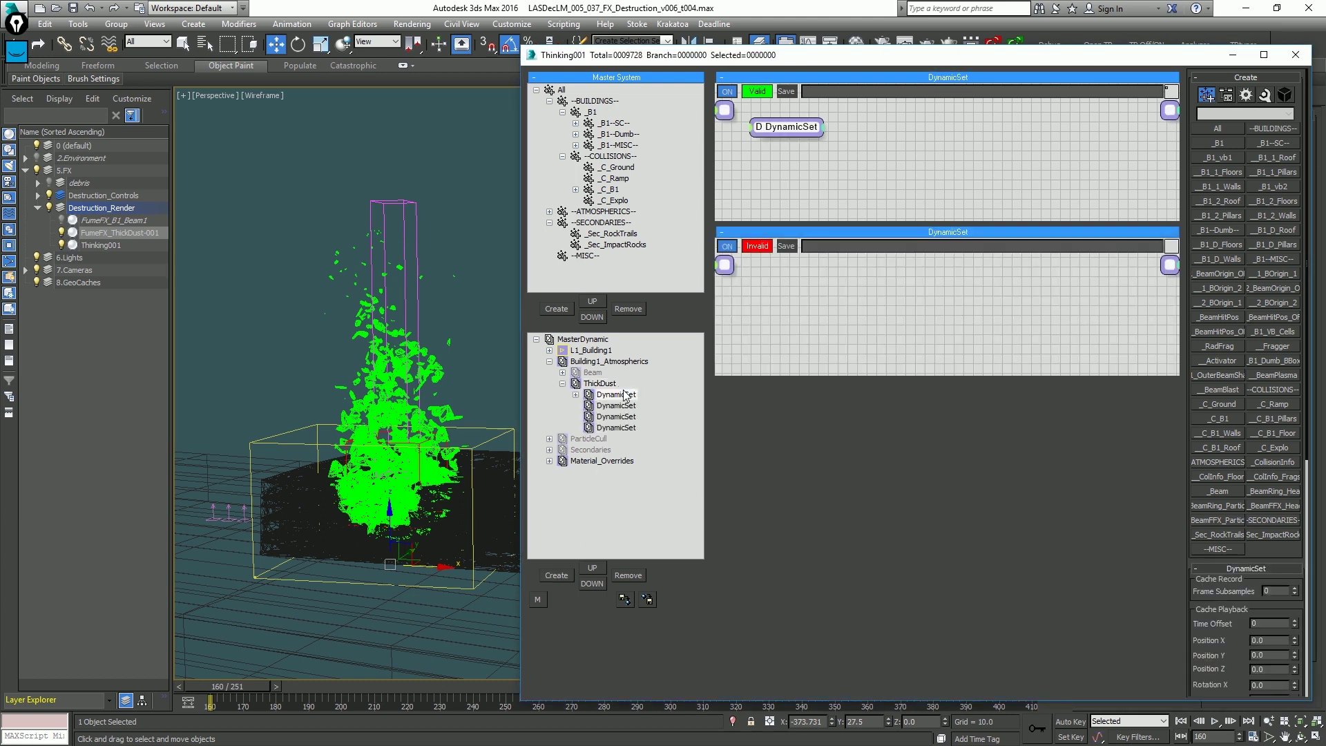
{"action": "left_click", "coordinate": [624, 395]}
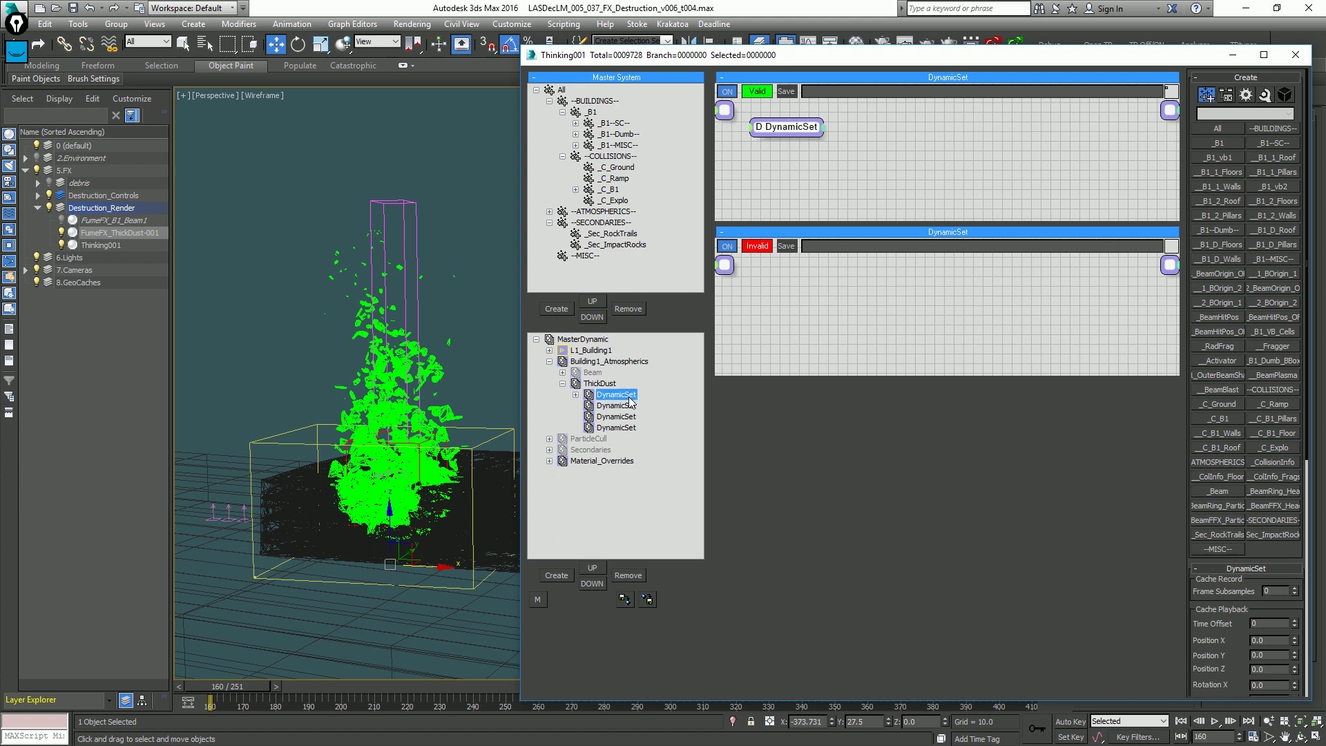
{"action": "left_click", "coordinate": [575, 394]}
{"action": "left_click_drag", "start_coordinate": [625, 405], "coordinate": [598, 384]}
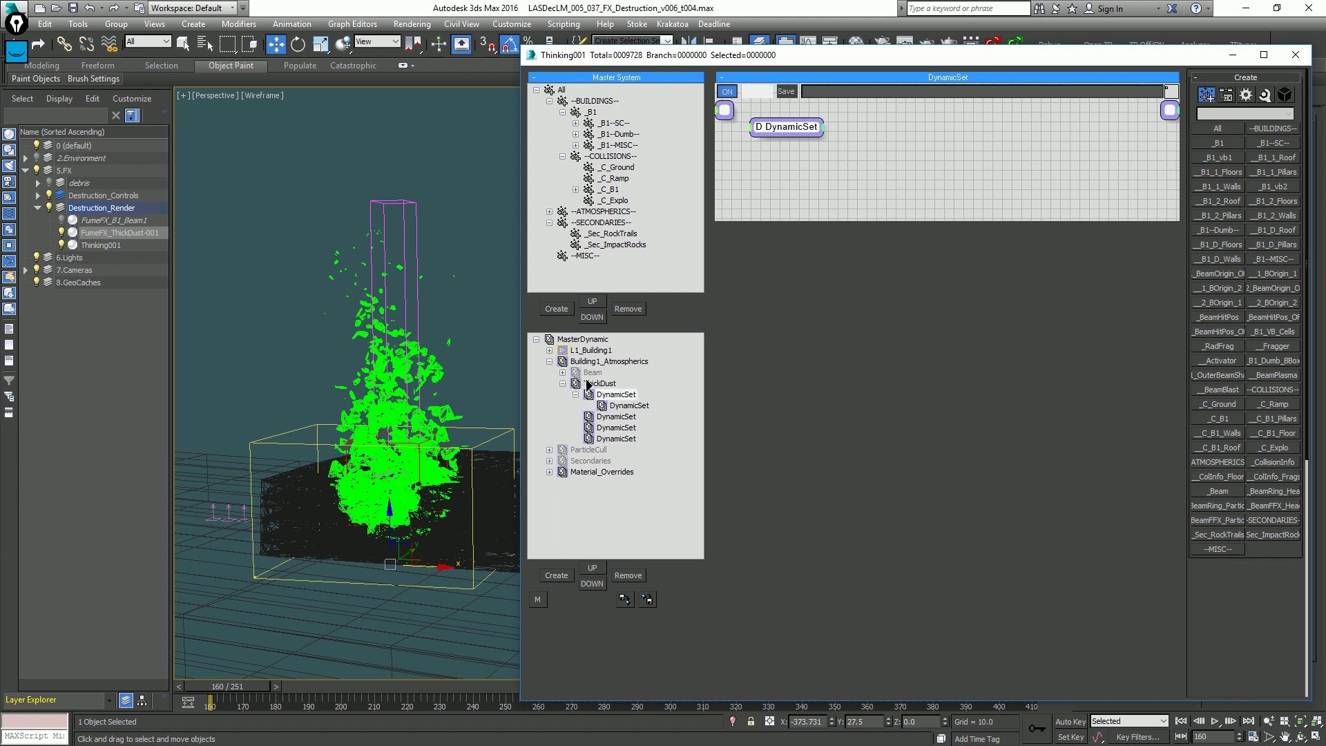
Rename the first dynamic set under ThickDust as Create.
{"action": "left_click", "coordinate": [618, 396]}
{"action": "left_click", "coordinate": [622, 394]}
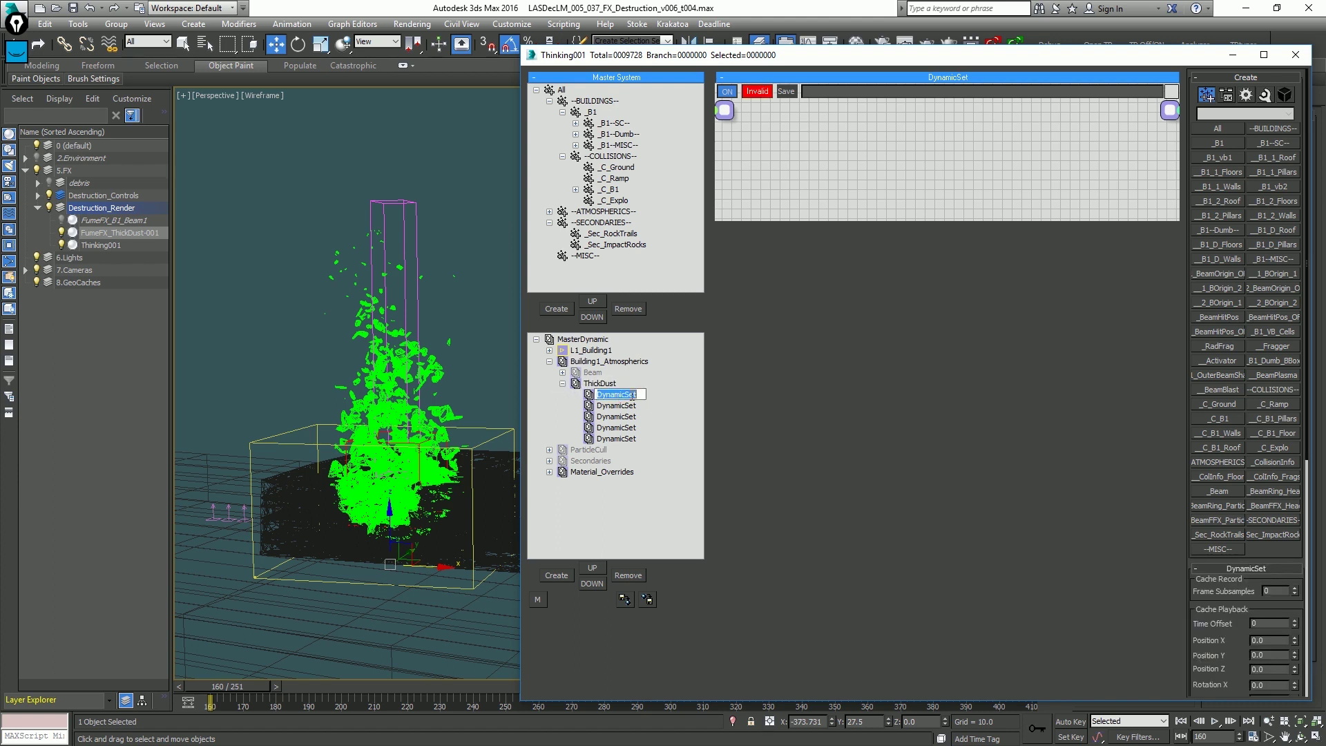
{"action": "type", "text": "Create"}
{"action": "key", "text": "Return"}
Add the _2_BeamOrigin_ON particle group node to the Create dynamic set and enlarge its wire setup area.
{"action": "right_click", "coordinate": [910, 185]}
{"action": "mouse_move", "coordinate": [898, 188]}
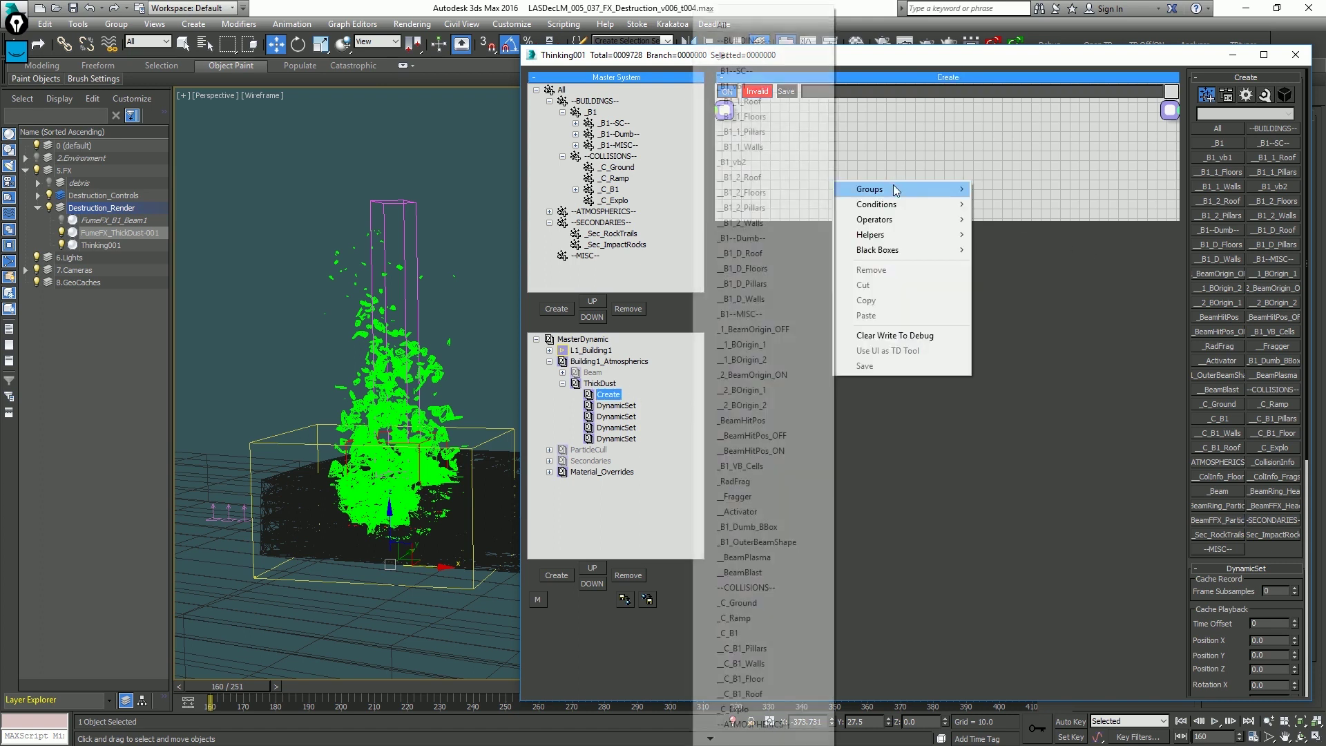
{"action": "left_click", "coordinate": [789, 374]}
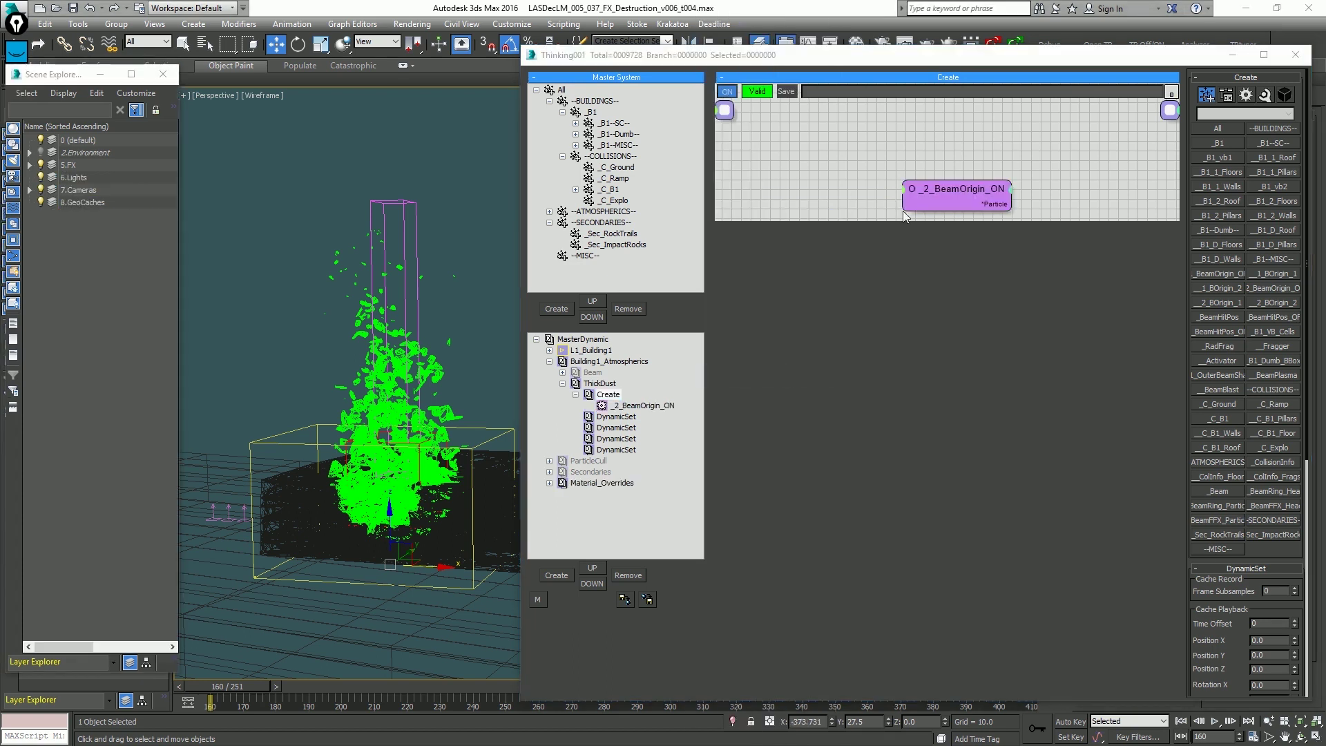
{"action": "left_click_drag", "start_coordinate": [967, 264], "coordinate": [889, 220]}
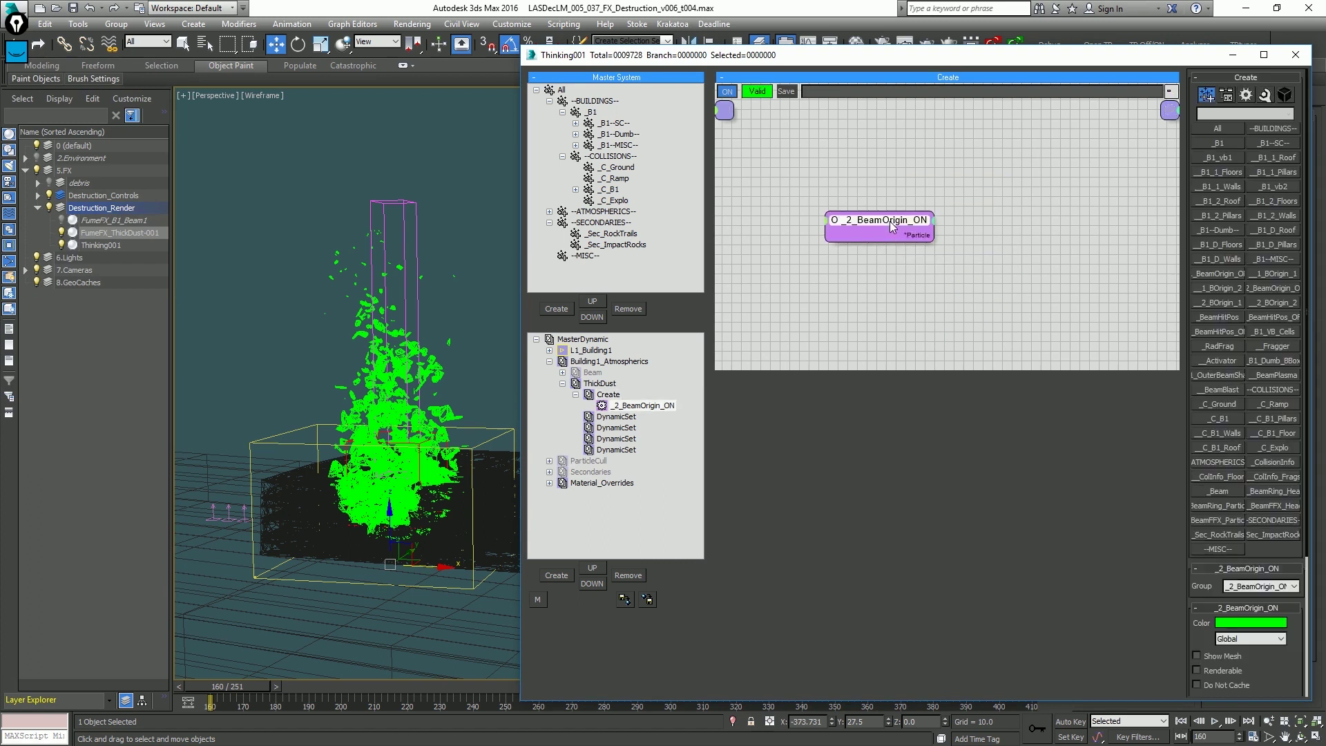
Find the _2_BeamOrigin_ON particle group within _B1--MISC-- and set its viewport display to Ticks.
{"action": "left_click", "coordinate": [575, 145]}
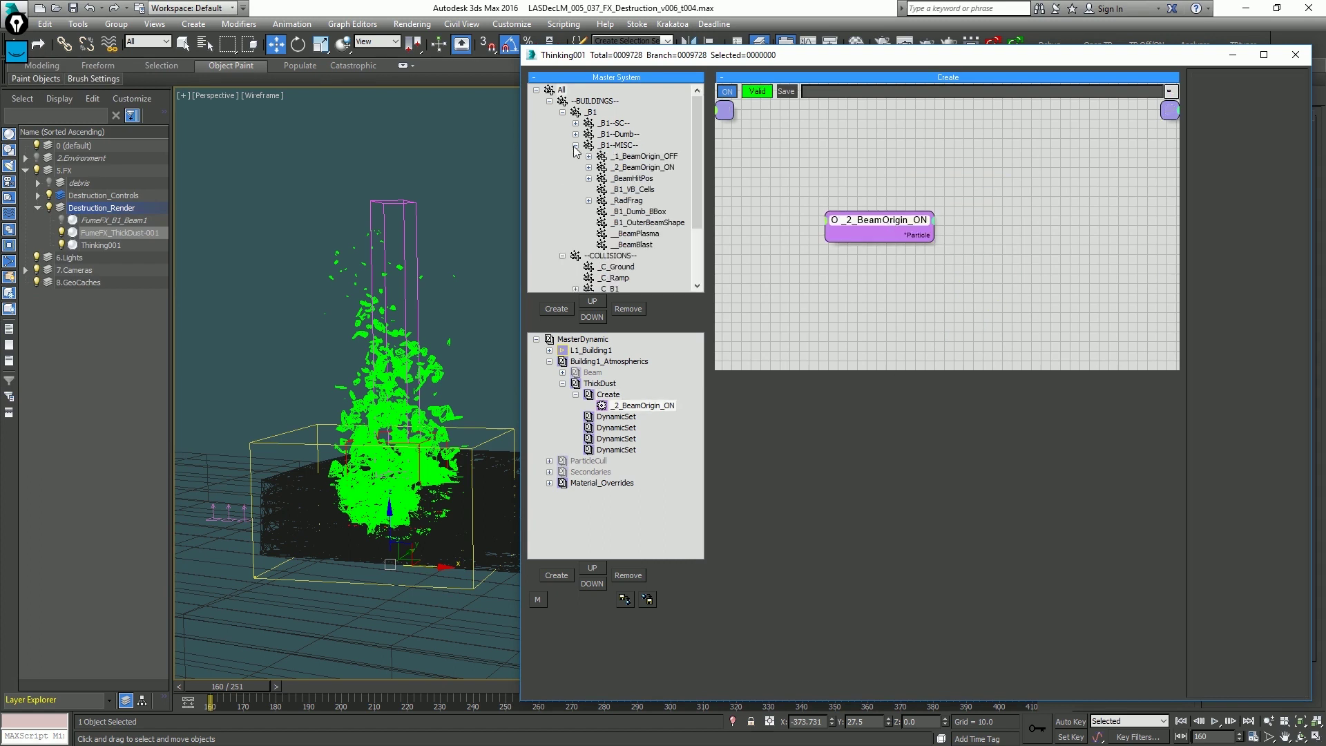
{"action": "left_click", "coordinate": [642, 167]}
{"action": "left_click", "coordinate": [588, 167]}
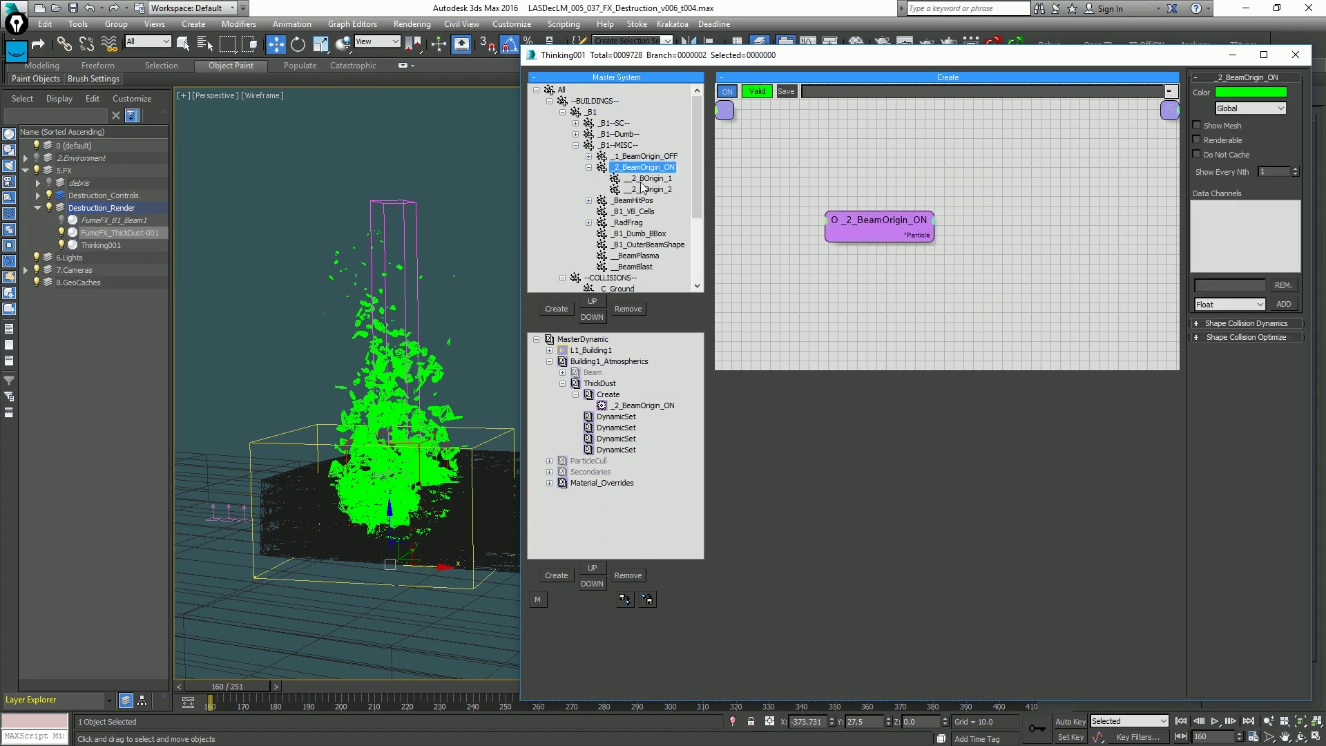
{"action": "left_click", "coordinate": [1256, 113]}
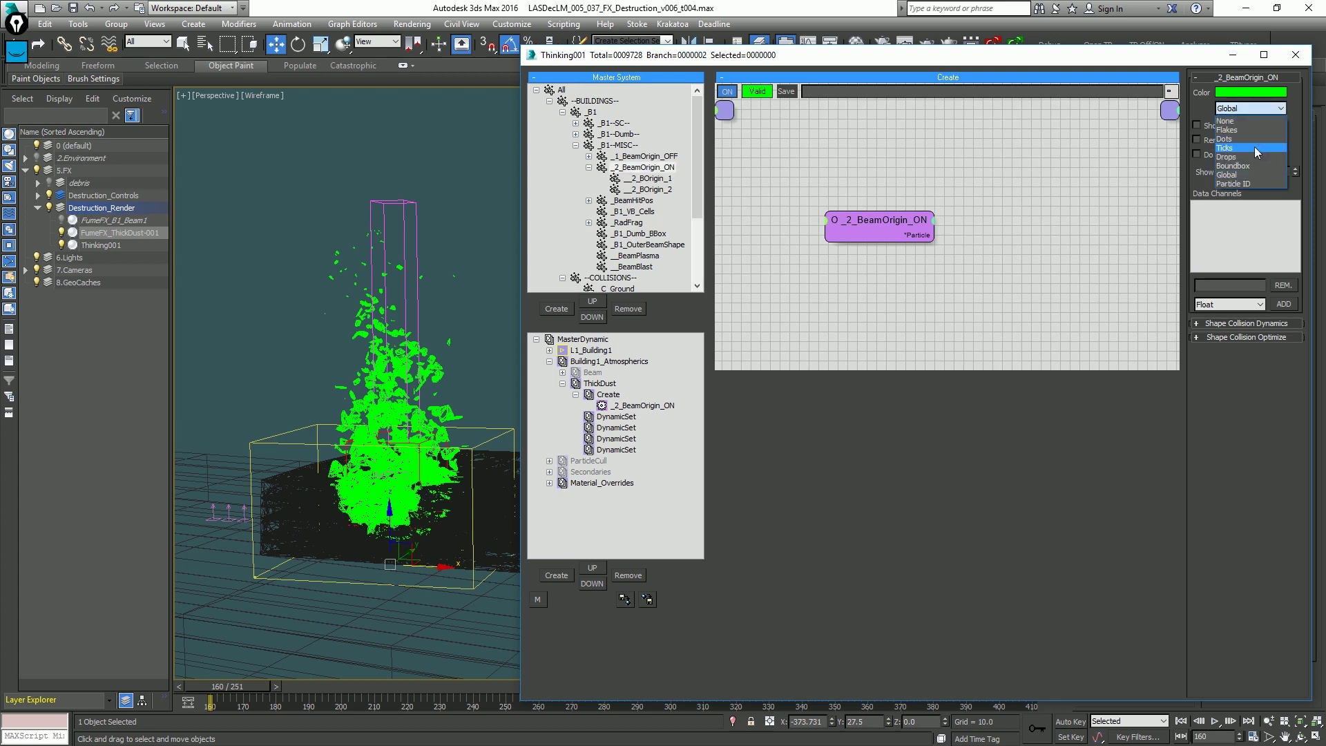
{"action": "left_click", "coordinate": [1254, 147]}
Set the viewport display of the __2_BOrigin_1 and __2_BOrigin_2 particle groups to Ticks.
{"action": "left_click", "coordinate": [656, 178]}
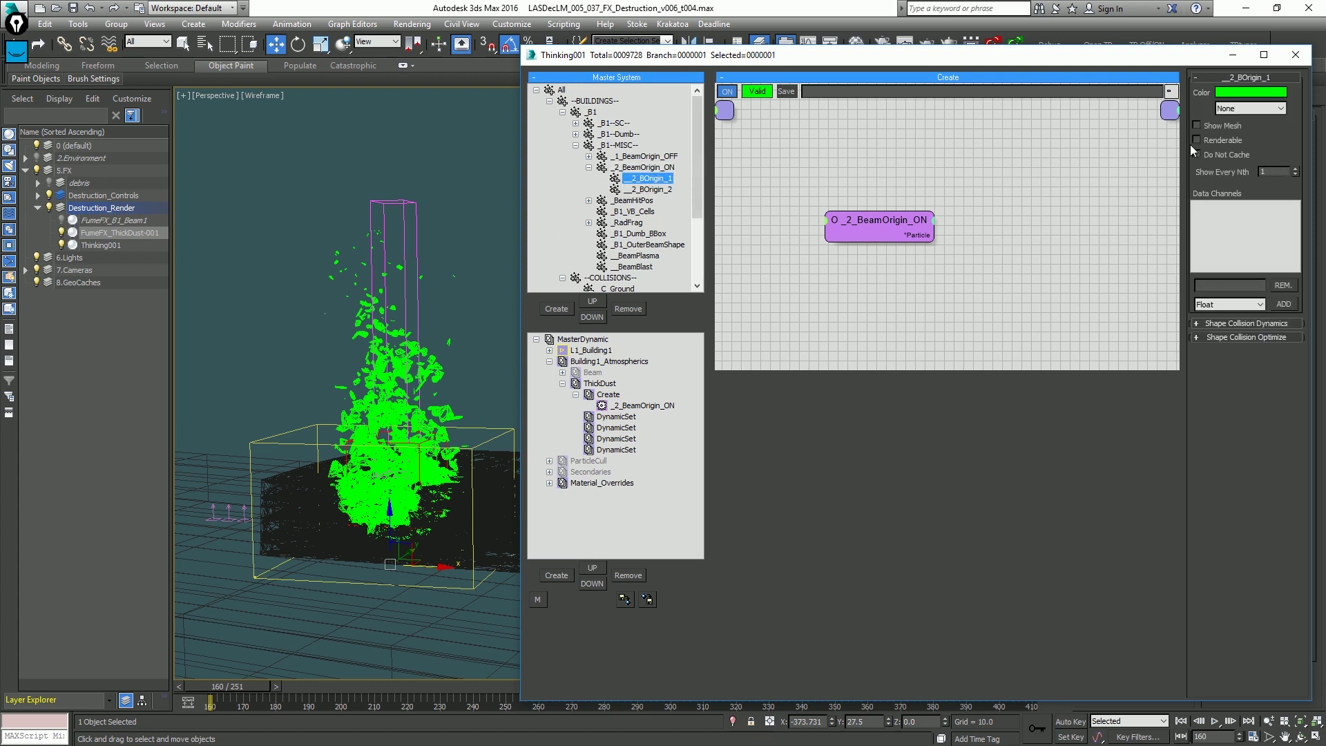
{"action": "left_click", "coordinate": [1250, 111]}
{"action": "left_click", "coordinate": [1246, 148]}
{"action": "left_click", "coordinate": [649, 189]}
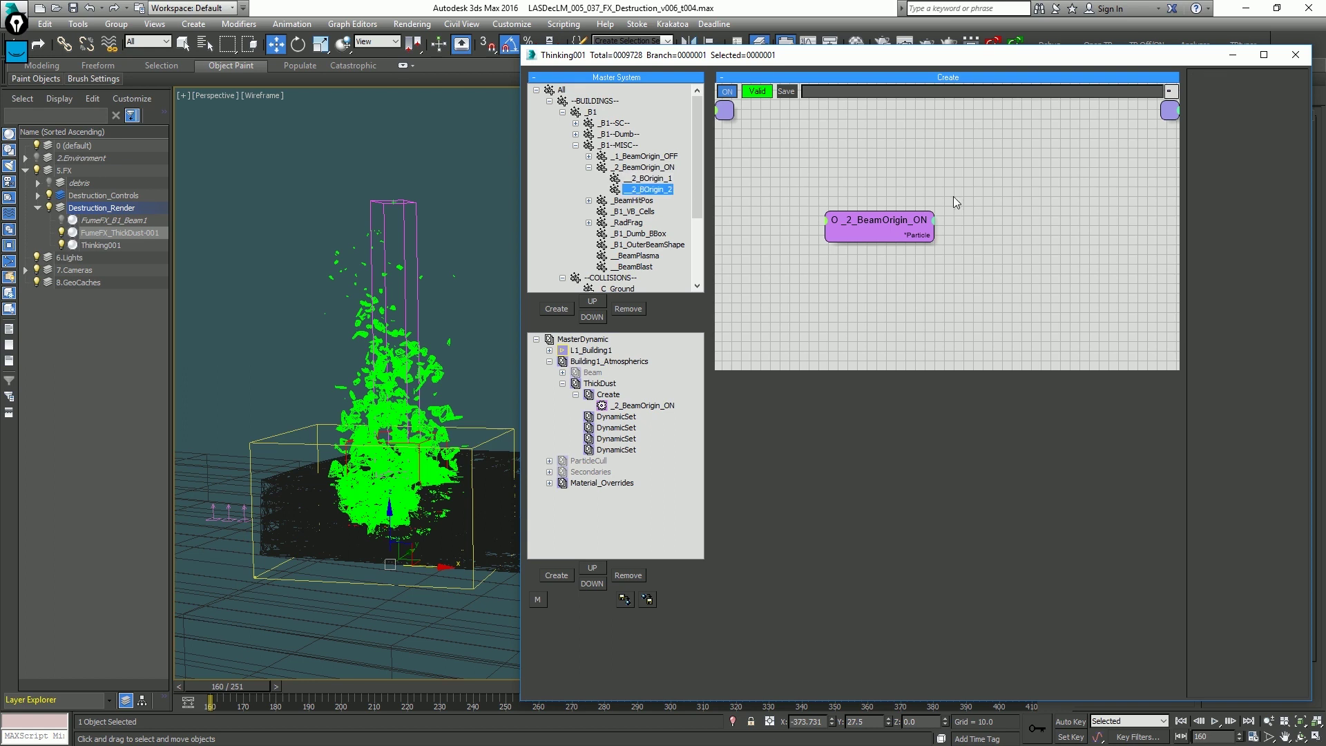
{"action": "left_click", "coordinate": [1259, 109]}
{"action": "left_click", "coordinate": [1243, 137]}
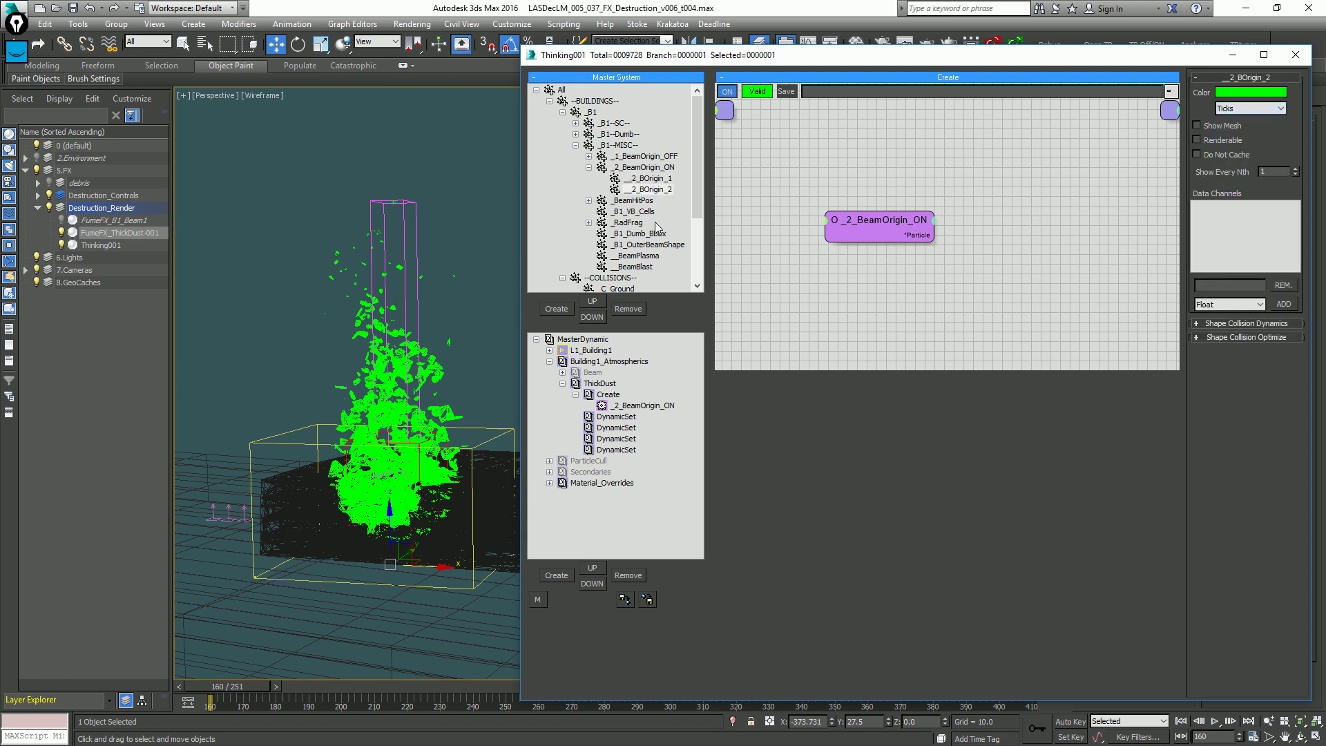
Advance to frame 161 to check the beam origin particles in the viewport and collapse the _B1--MISC-- group.
{"action": "left_click", "coordinate": [468, 139]}
{"action": "key", "text": "."}
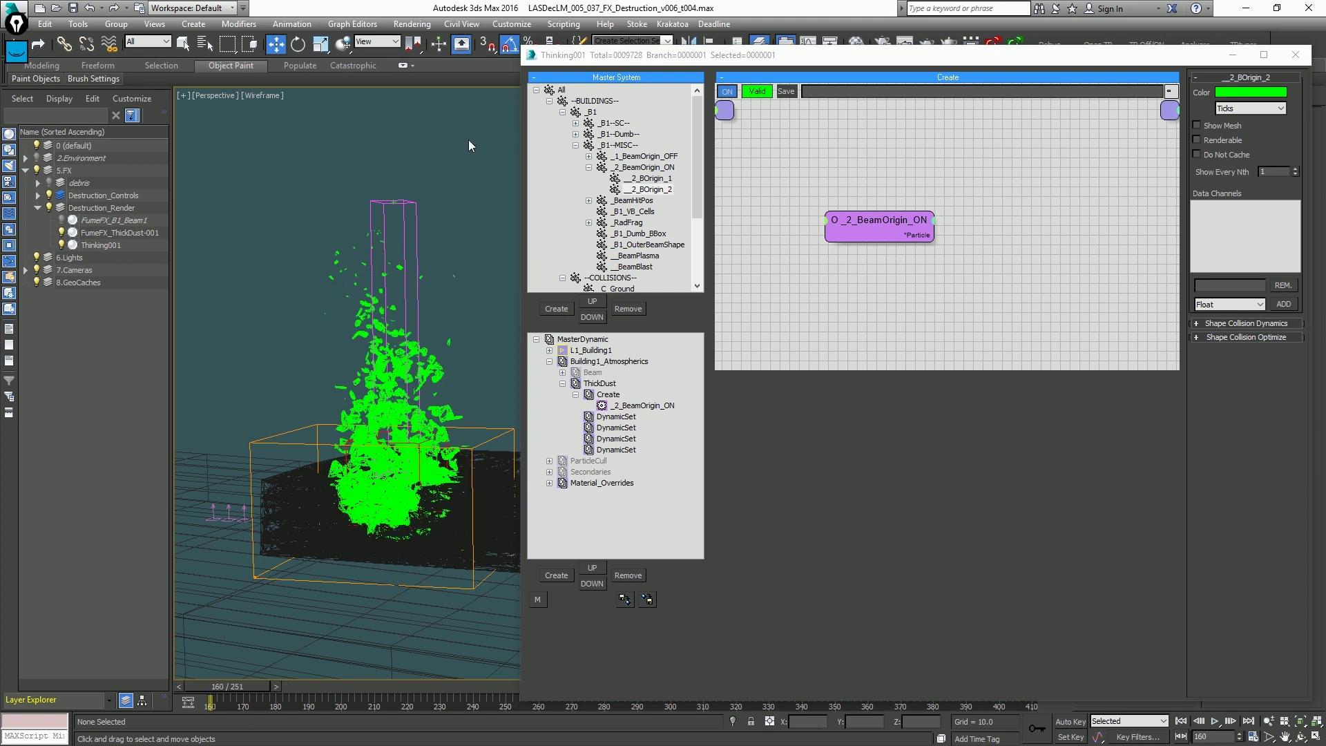
{"action": "key", "text": "."}
{"action": "left_click", "coordinate": [575, 145]}
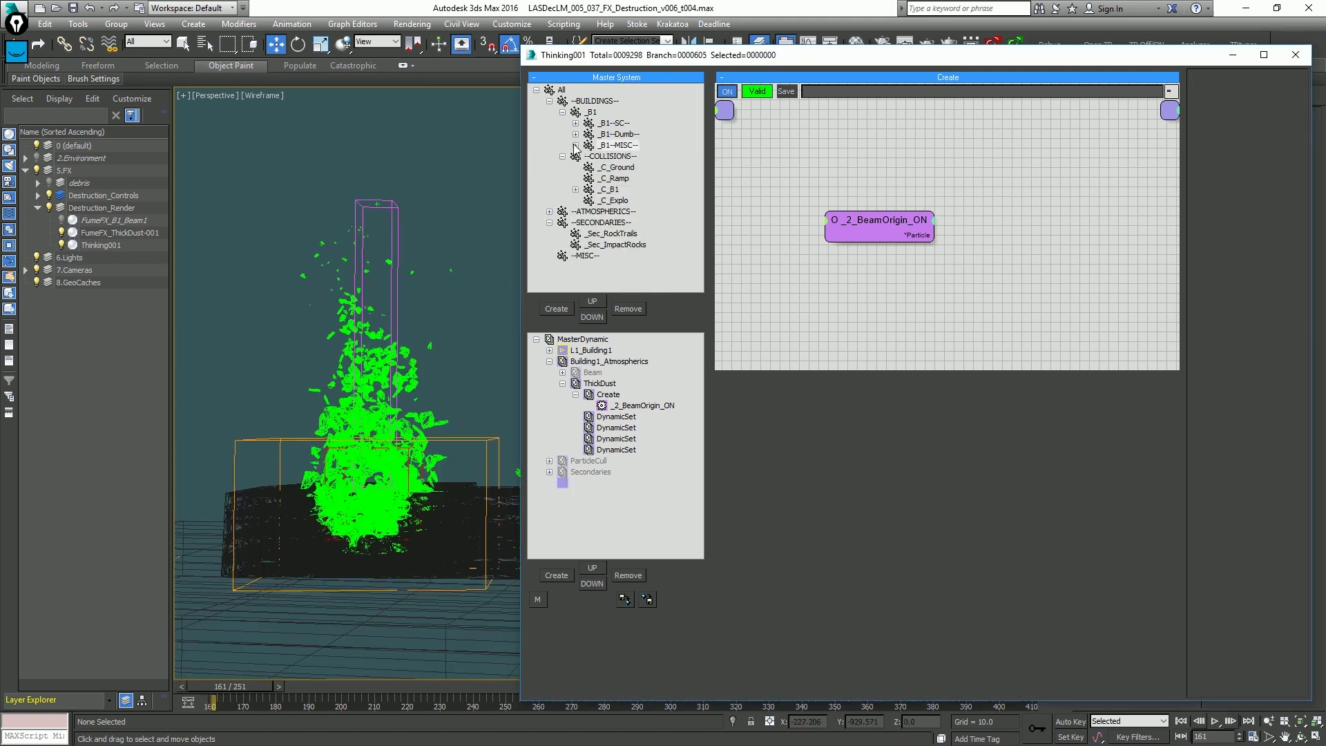
Create a particle group under --ATMOSPHERICS-- in the master system and name it _ThickDust.
{"action": "left_click", "coordinate": [562, 112]}
{"action": "left_click", "coordinate": [603, 178]}
{"action": "left_click", "coordinate": [550, 178]}
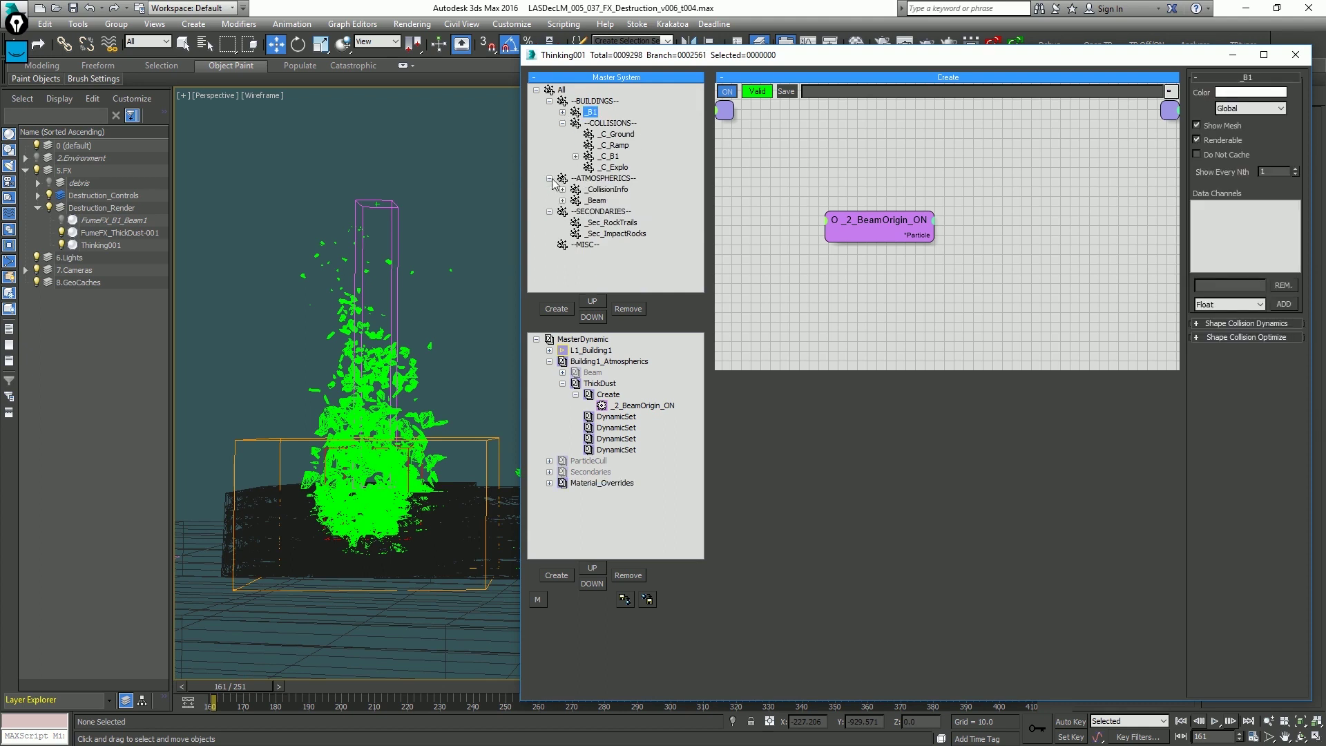
{"action": "left_click", "coordinate": [556, 309]}
{"action": "left_click", "coordinate": [595, 211]}
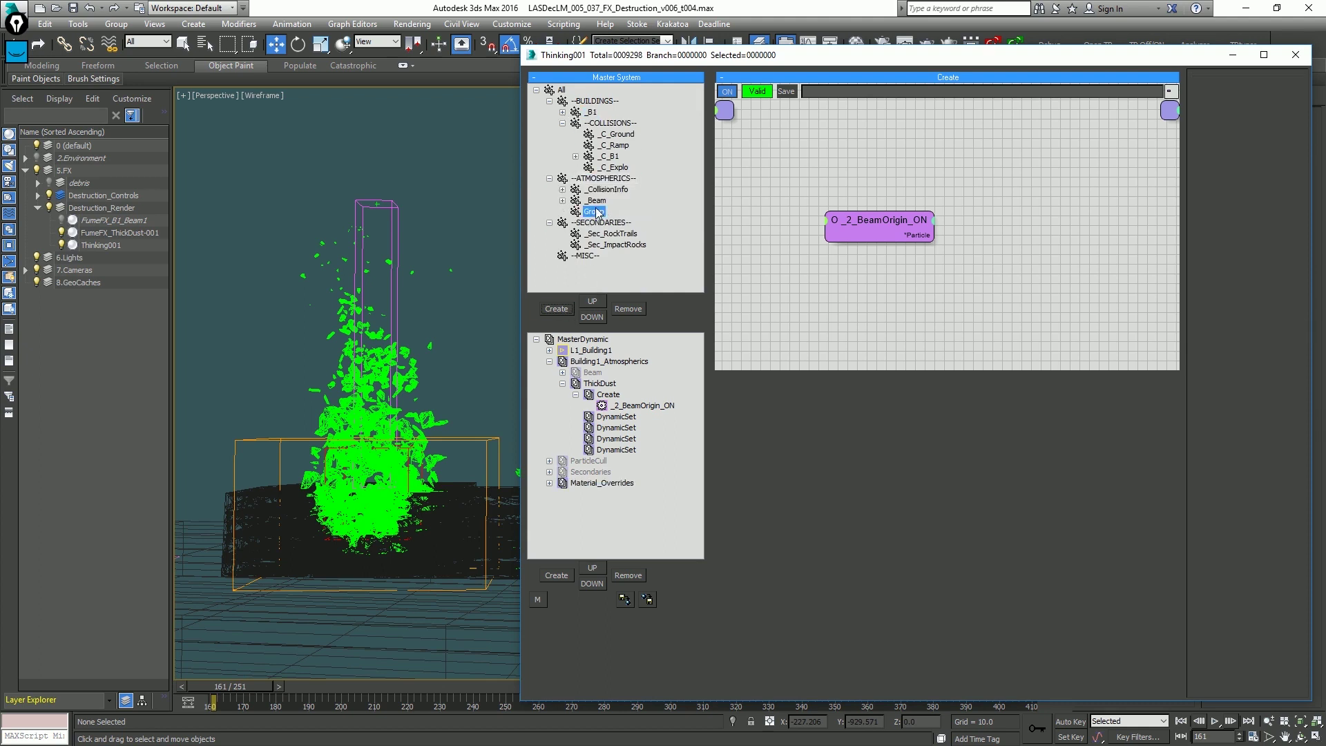
{"action": "left_click", "coordinate": [595, 211]}
{"action": "type", "text": "_ThickDust"}
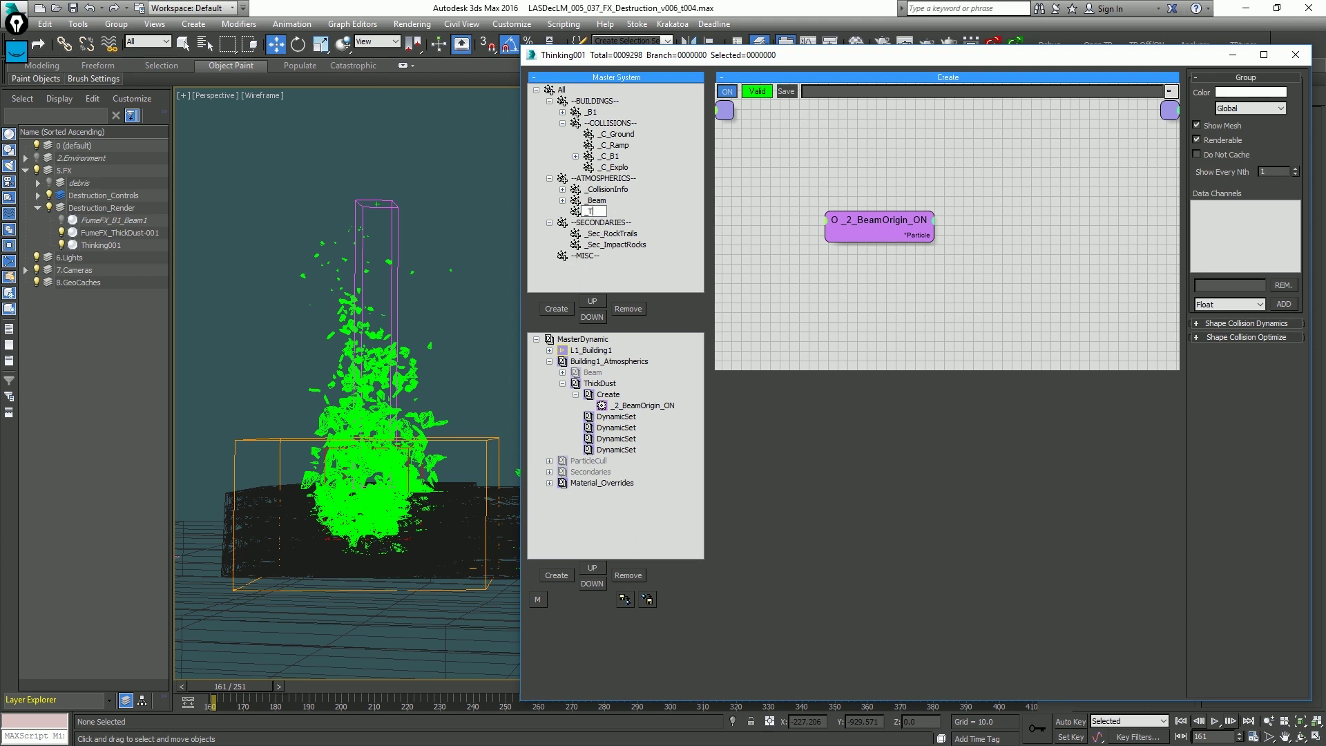
{"action": "key", "text": "Return"}
Add two child groups under _ThickDust and name the first one __ThickDust_Head.
{"action": "left_click", "coordinate": [558, 309]}
{"action": "left_click", "coordinate": [558, 308]}
{"action": "left_click", "coordinate": [607, 234]}
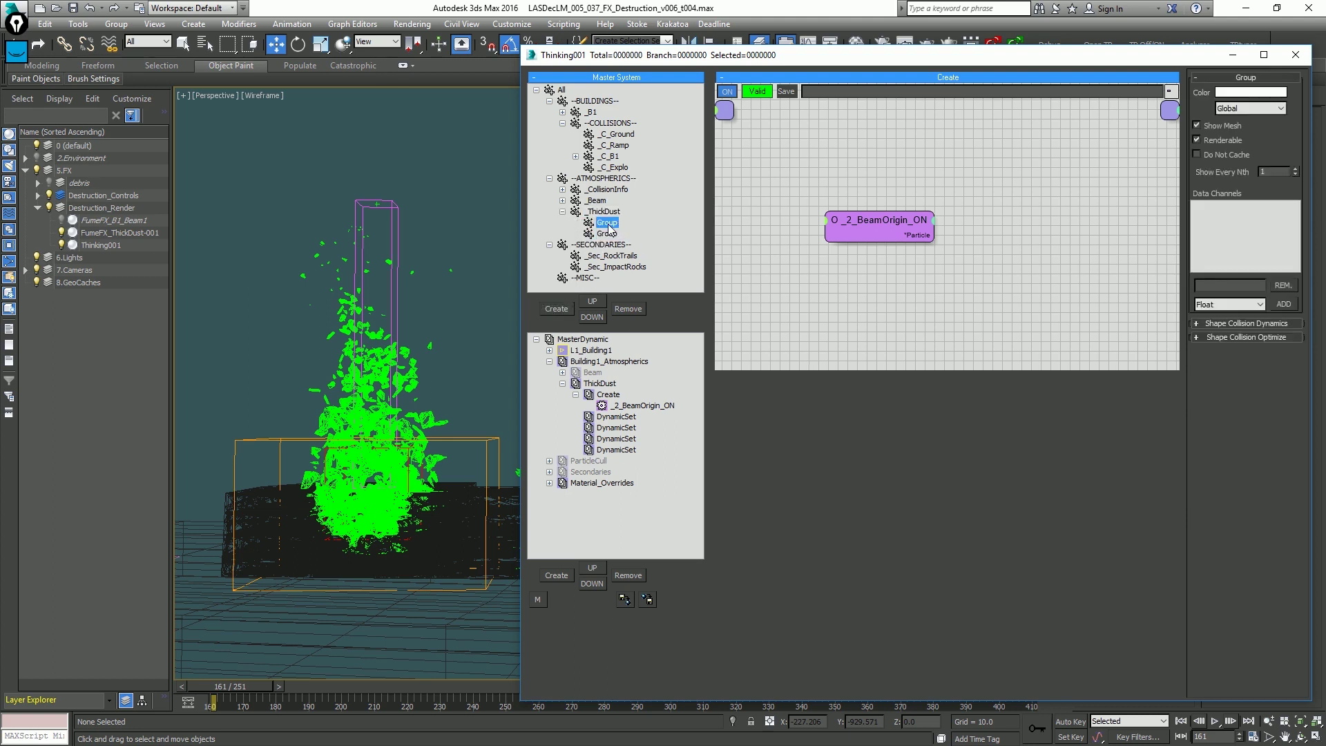
{"action": "left_click", "coordinate": [614, 223]}
{"action": "left_click", "coordinate": [615, 224]}
{"action": "type", "text": "__ThickDust_Head"}
{"action": "key", "text": "Return"}
Rename the second child group of _ThickDust as __ThickDust_FFX.
{"action": "left_click", "coordinate": [610, 235]}
{"action": "left_click", "coordinate": [611, 232]}
{"action": "type", "text": "__ThickDust_Head"}
{"action": "key", "text": "BackSpace"}
{"action": "key", "text": "BackSpace"}
{"action": "key", "text": "BackSpace"}
{"action": "key", "text": "BackSpace"}
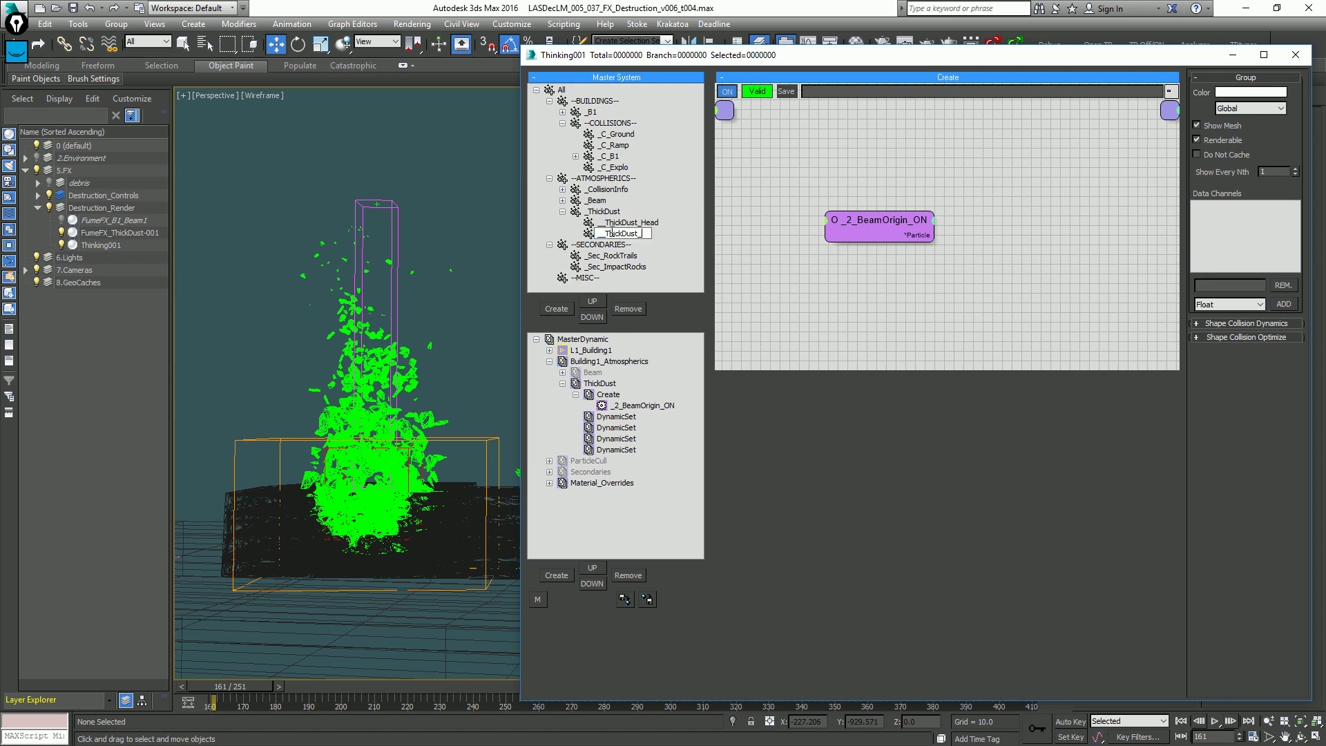
{"action": "type", "text": "FX"}
{"action": "key", "text": "Return"}
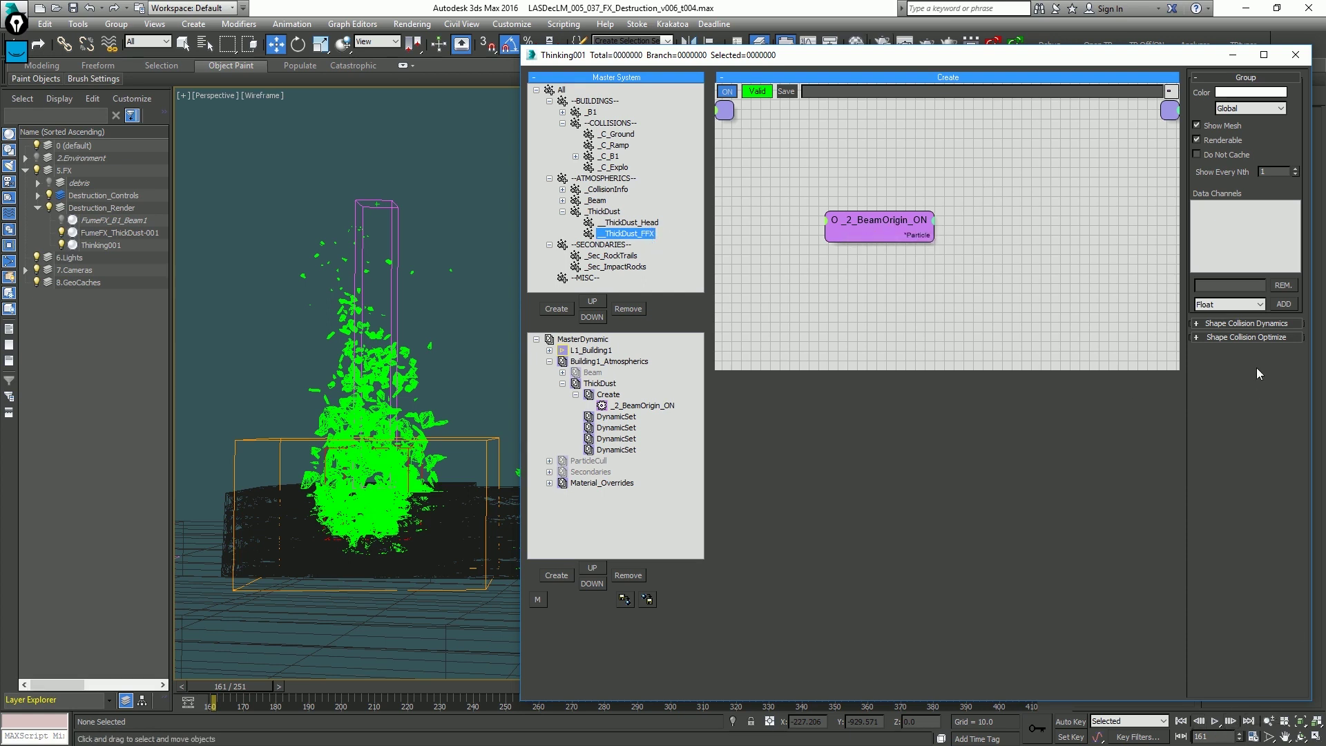
Add a PositionBorn operator to the Create set and wire the _2_BeamOrigin_ON particle output into its Position input.
{"action": "middle_click_drag", "start_coordinate": [953, 176], "coordinate": [874, 186]}
{"action": "right_click", "coordinate": [921, 196]}
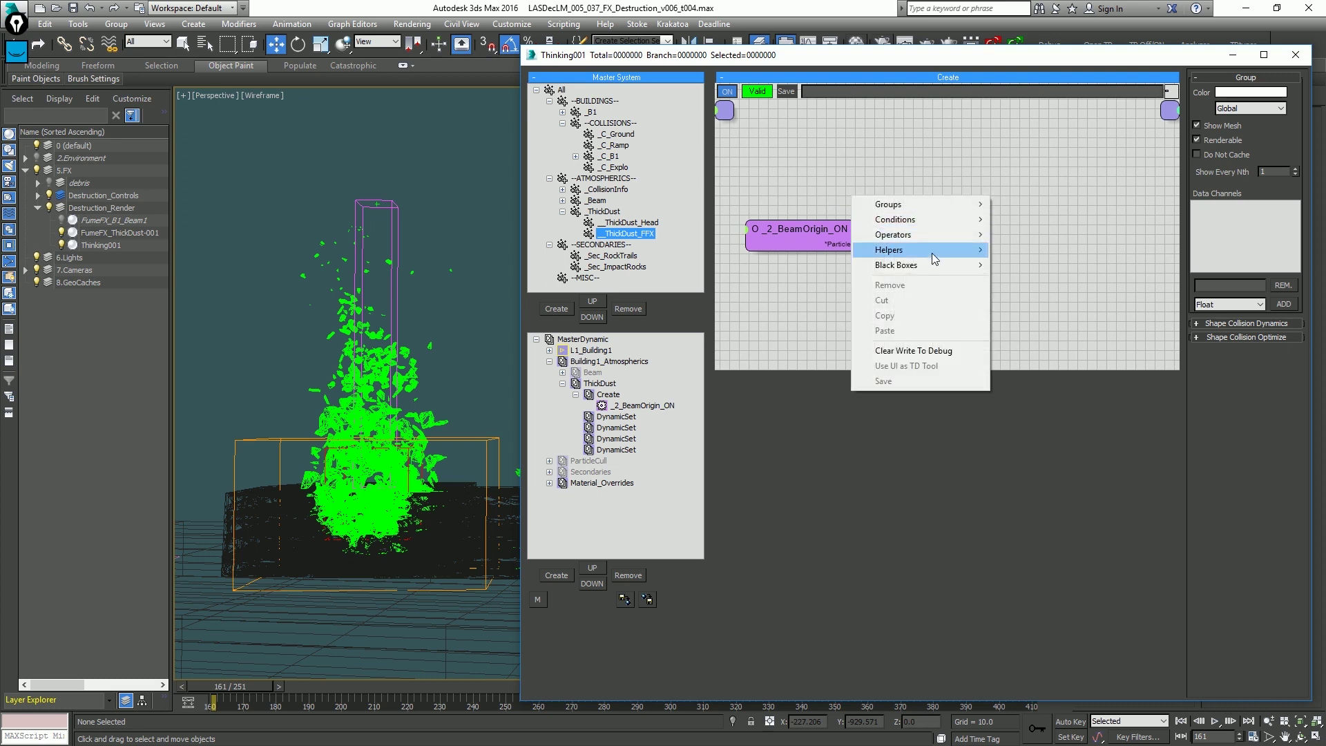
{"action": "mouse_move", "coordinate": [922, 240]}
{"action": "mouse_move", "coordinate": [780, 276]}
{"action": "left_click", "coordinate": [684, 356]}
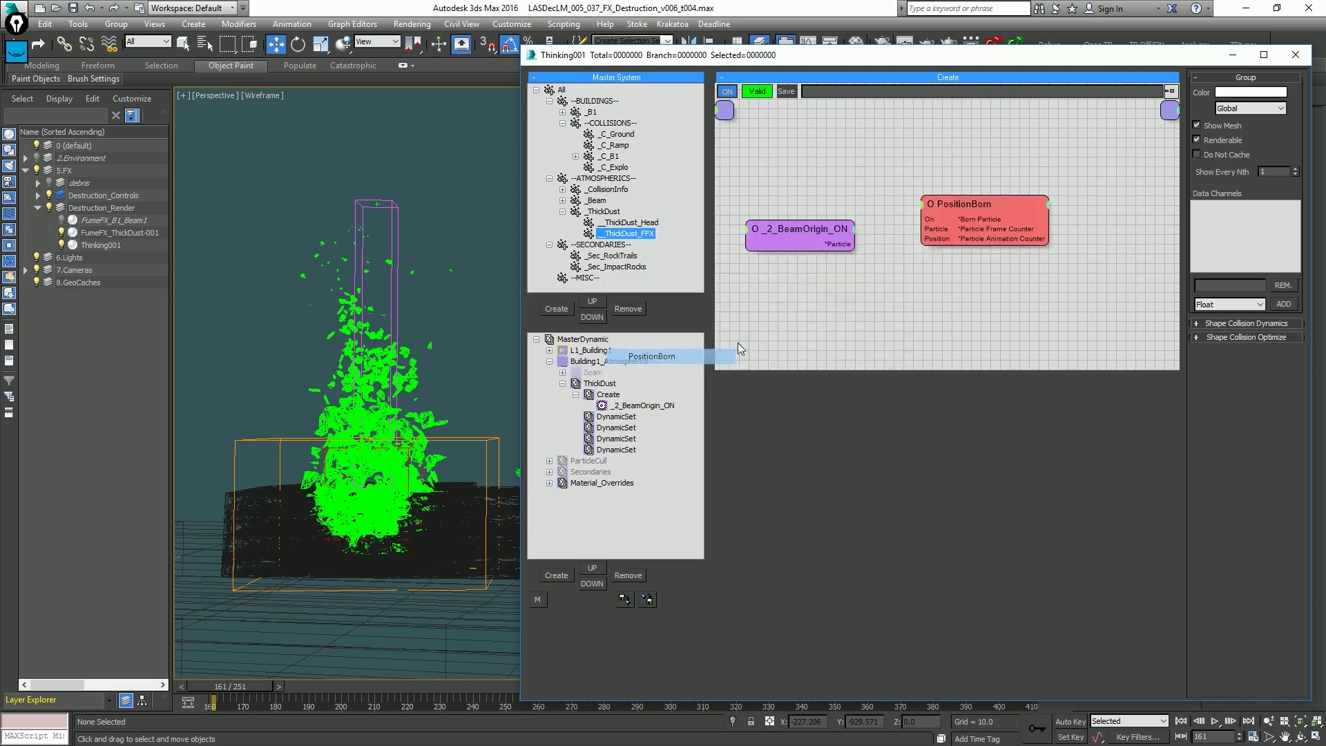
{"action": "left_click_drag", "start_coordinate": [854, 243], "coordinate": [925, 240]}
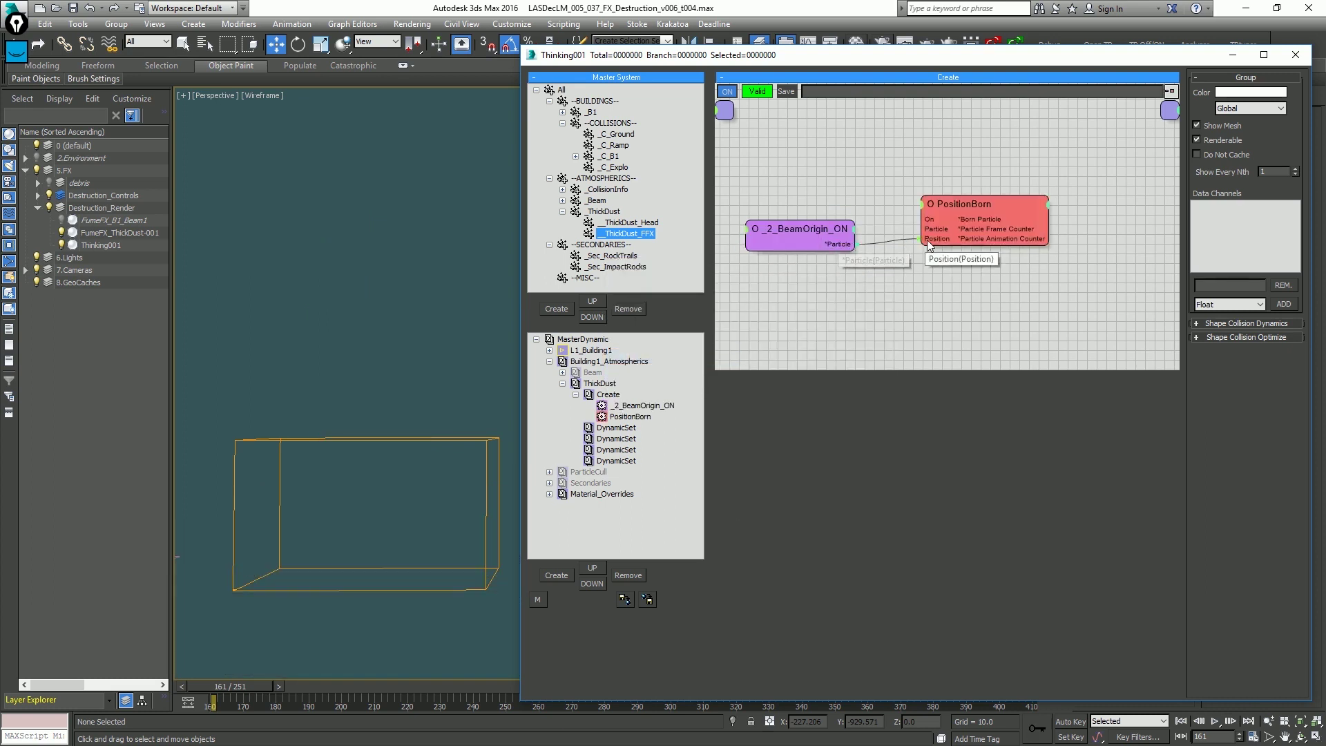
{"action": "left_click", "coordinate": [1005, 206]}
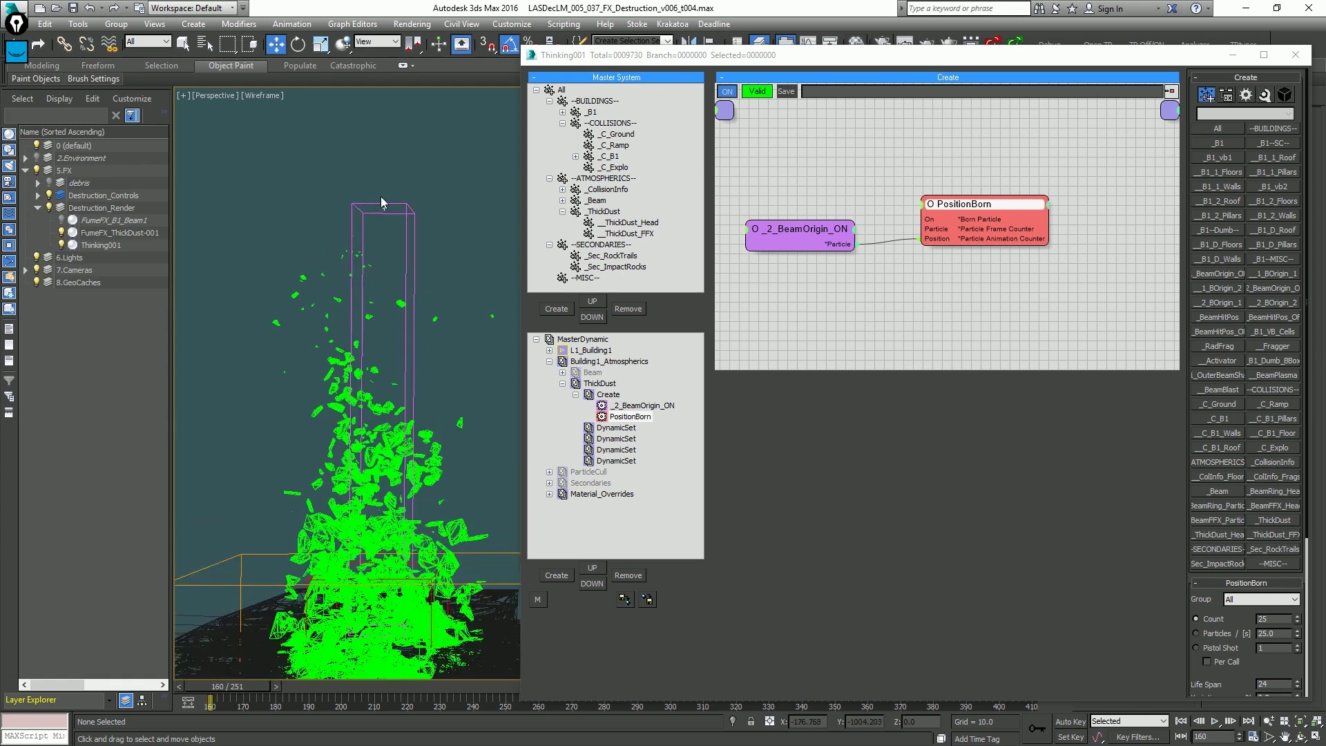
Play a few frames to check the beam origin particle at the top of the beam in the perspective view.
{"action": "scroll", "coordinate": [380, 200], "scroll_direction": "up", "scroll_amount": 5}
{"action": "key", "text": "slash"}
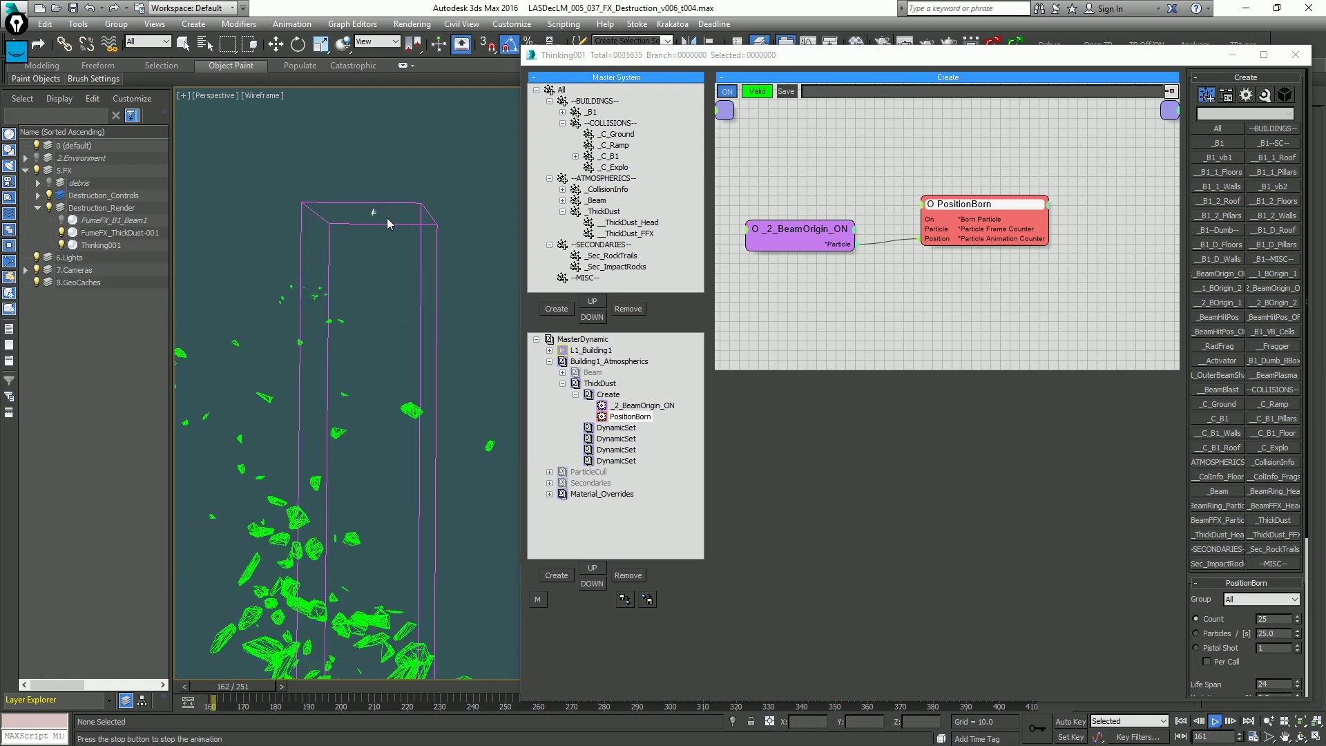
{"action": "key", "text": "Escape"}
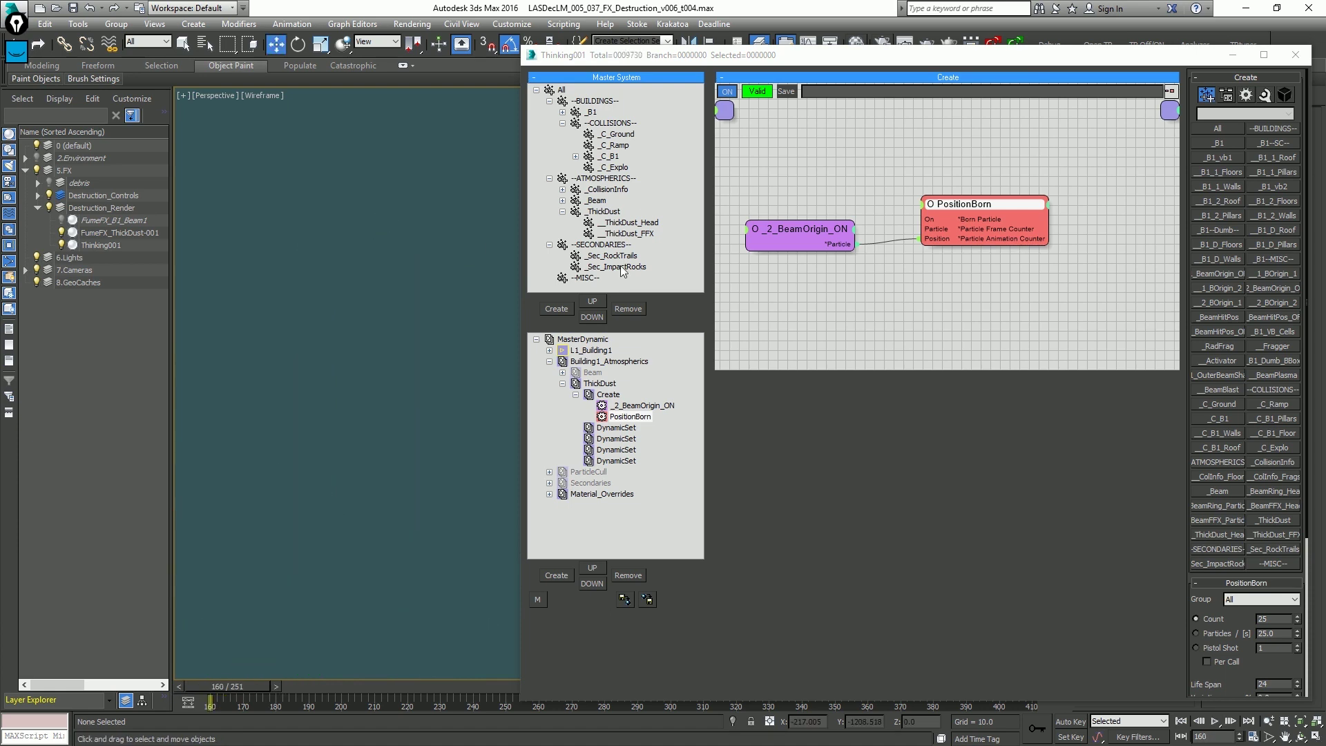
Set PositionBorn to emit into the __ThickDust_Head group with a per-call pistol shot of 350.
{"action": "left_click", "coordinate": [1261, 598]}
{"action": "scroll", "coordinate": [1264, 545], "scroll_direction": "down", "scroll_amount": 10}
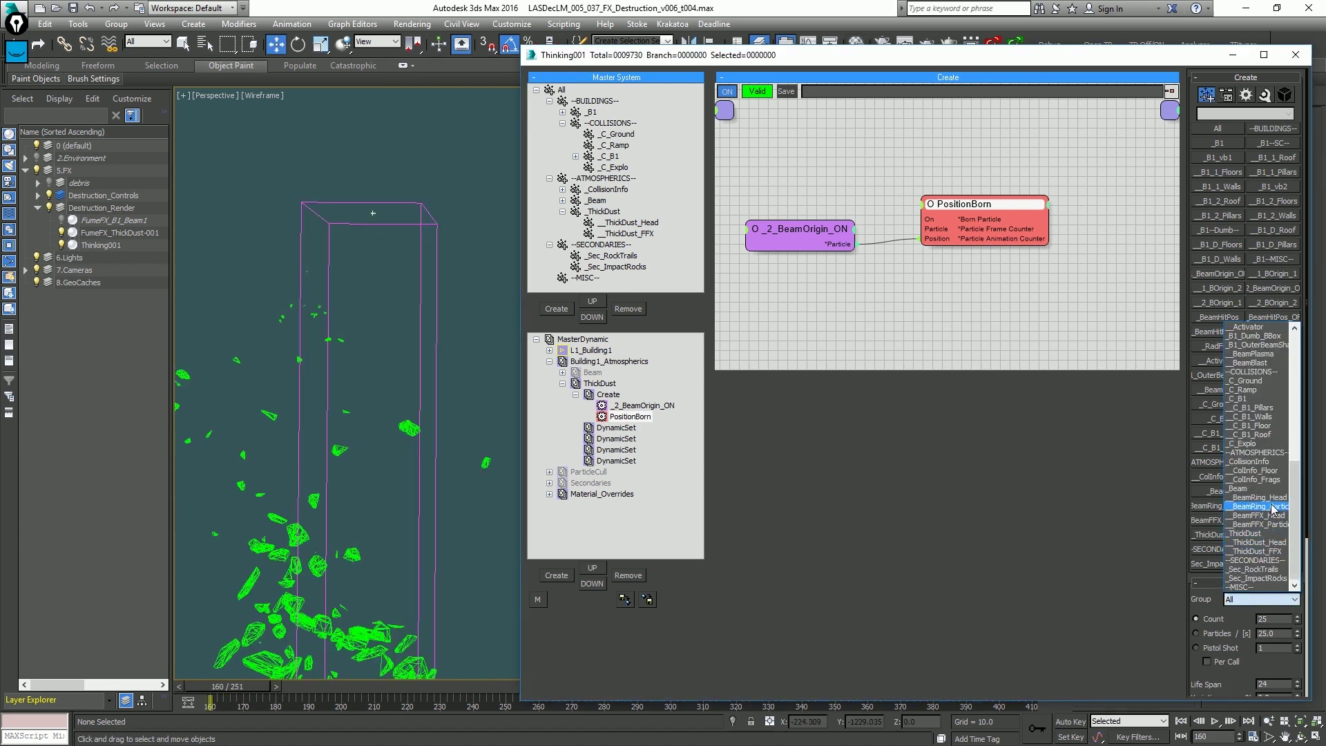
{"action": "left_click", "coordinate": [1258, 542]}
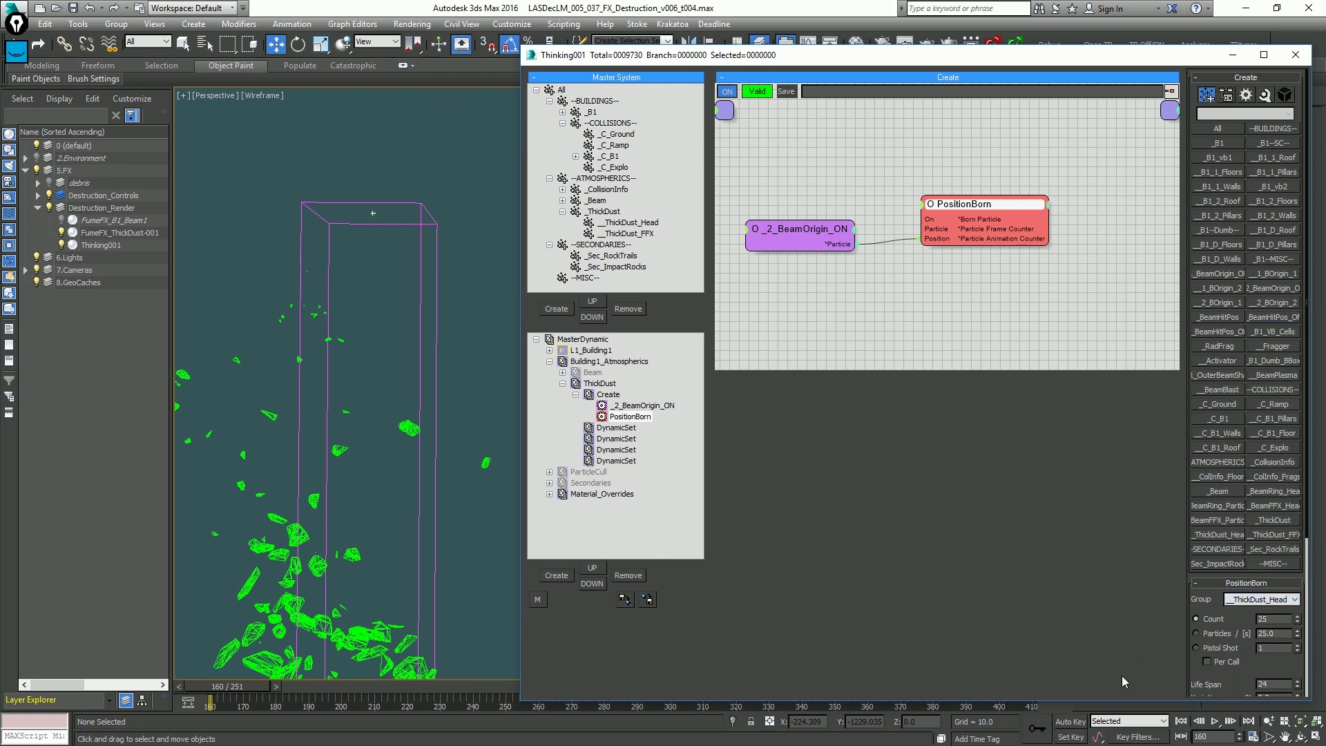
{"action": "left_click", "coordinate": [1232, 649]}
{"action": "left_click", "coordinate": [1231, 662]}
{"action": "type", "text": "0"}
{"action": "key", "text": "Return"}
Add a ParticleAge condition set to Enters Group, fed by _2_BeamOrigin_ON and wired into PositionBorn's On input.
{"action": "left_click", "coordinate": [440, 273]}
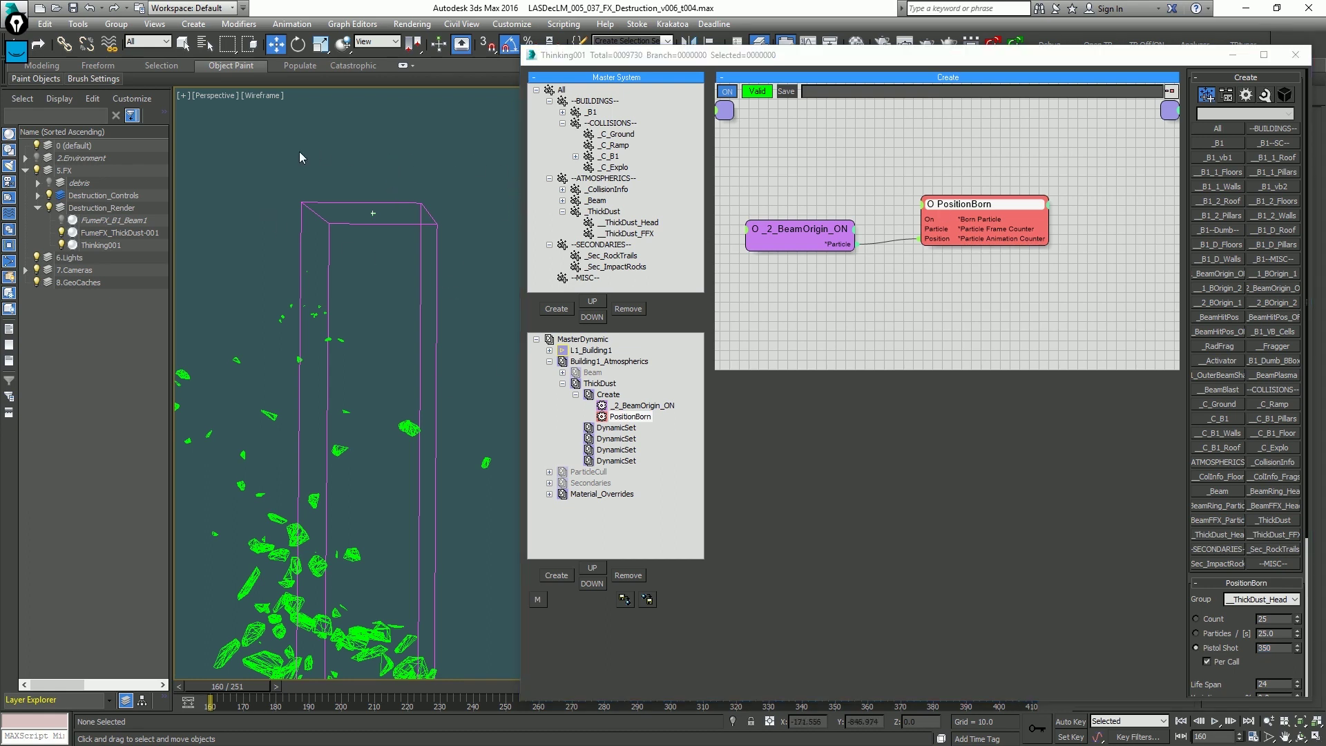
{"action": "scroll", "coordinate": [404, 166], "scroll_direction": "down", "scroll_amount": 4}
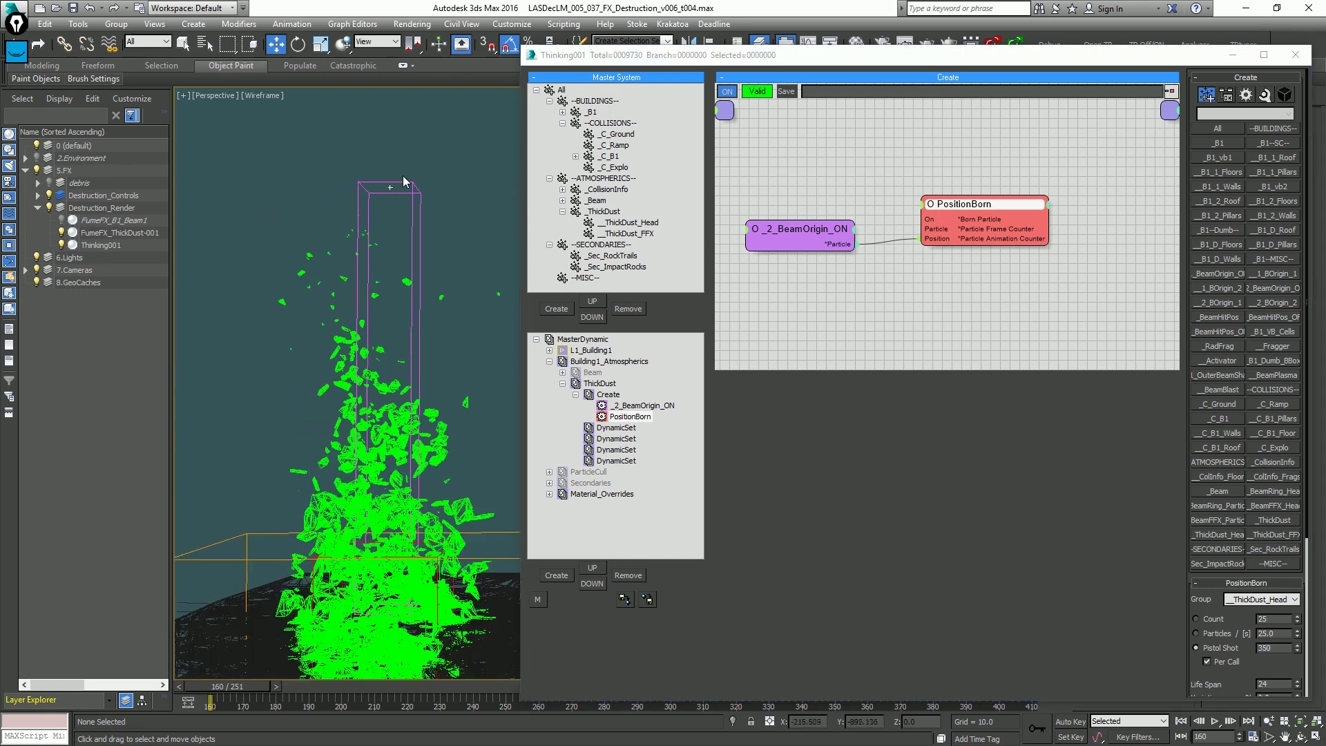
{"action": "middle_click_drag", "start_coordinate": [417, 188], "coordinate": [376, 201], "text": "alt"}
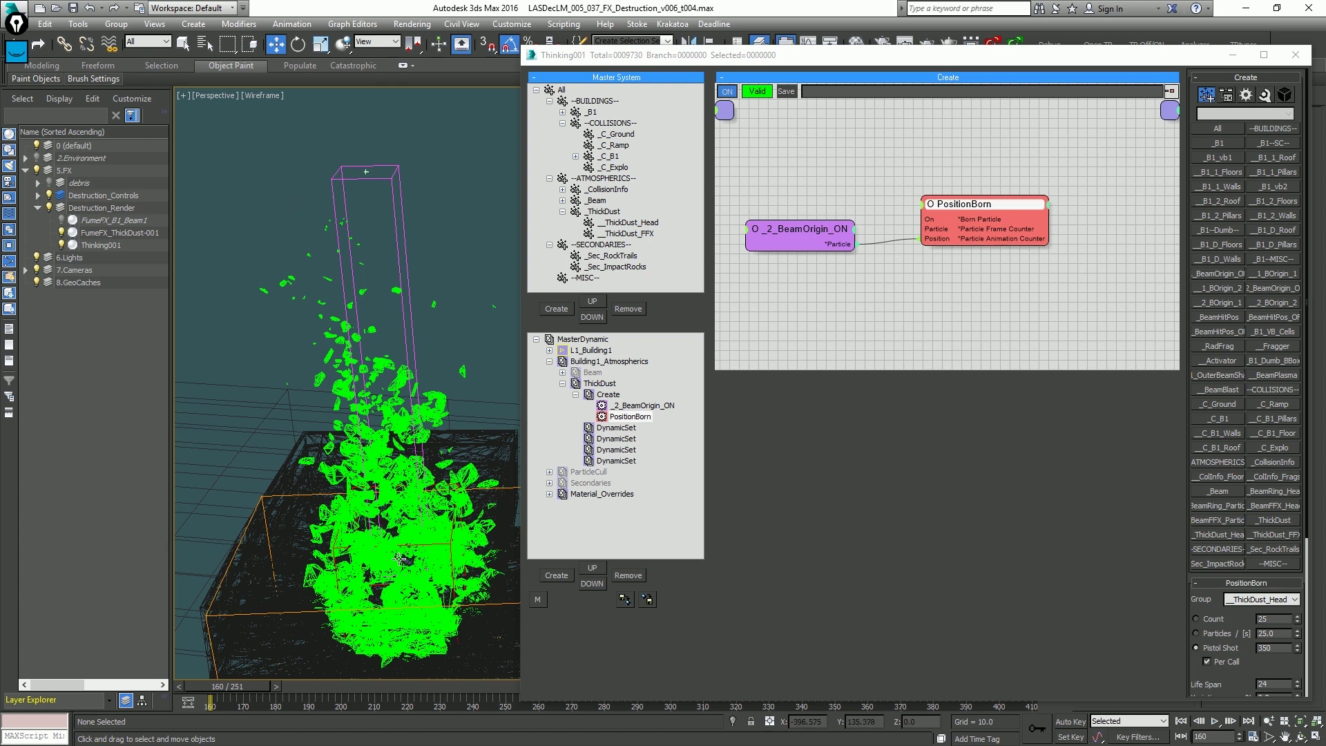
{"action": "right_click", "coordinate": [814, 155]}
{"action": "mouse_move", "coordinate": [857, 177]}
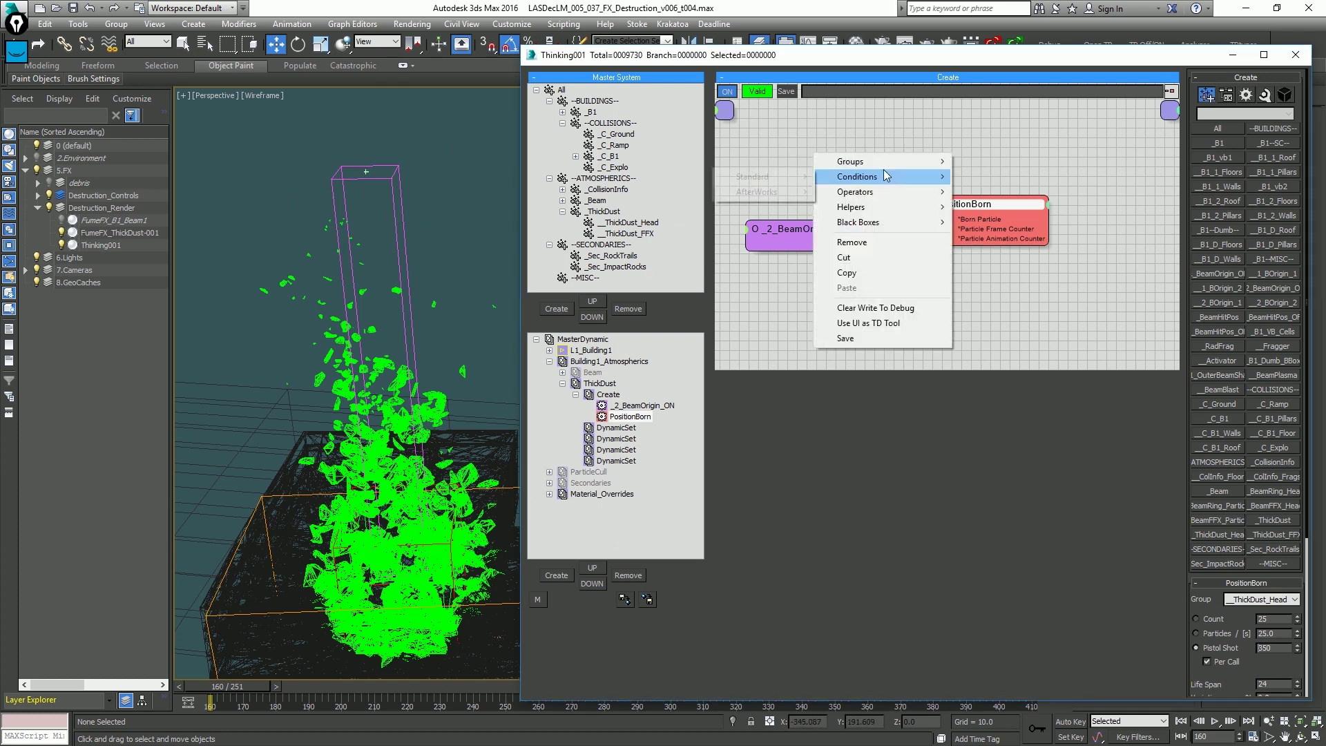
{"action": "mouse_move", "coordinate": [752, 176]}
{"action": "left_click", "coordinate": [651, 253]}
{"action": "left_click_drag", "start_coordinate": [854, 243], "coordinate": [881, 178]}
{"action": "left_click_drag", "start_coordinate": [997, 214], "coordinate": [1037, 217]}
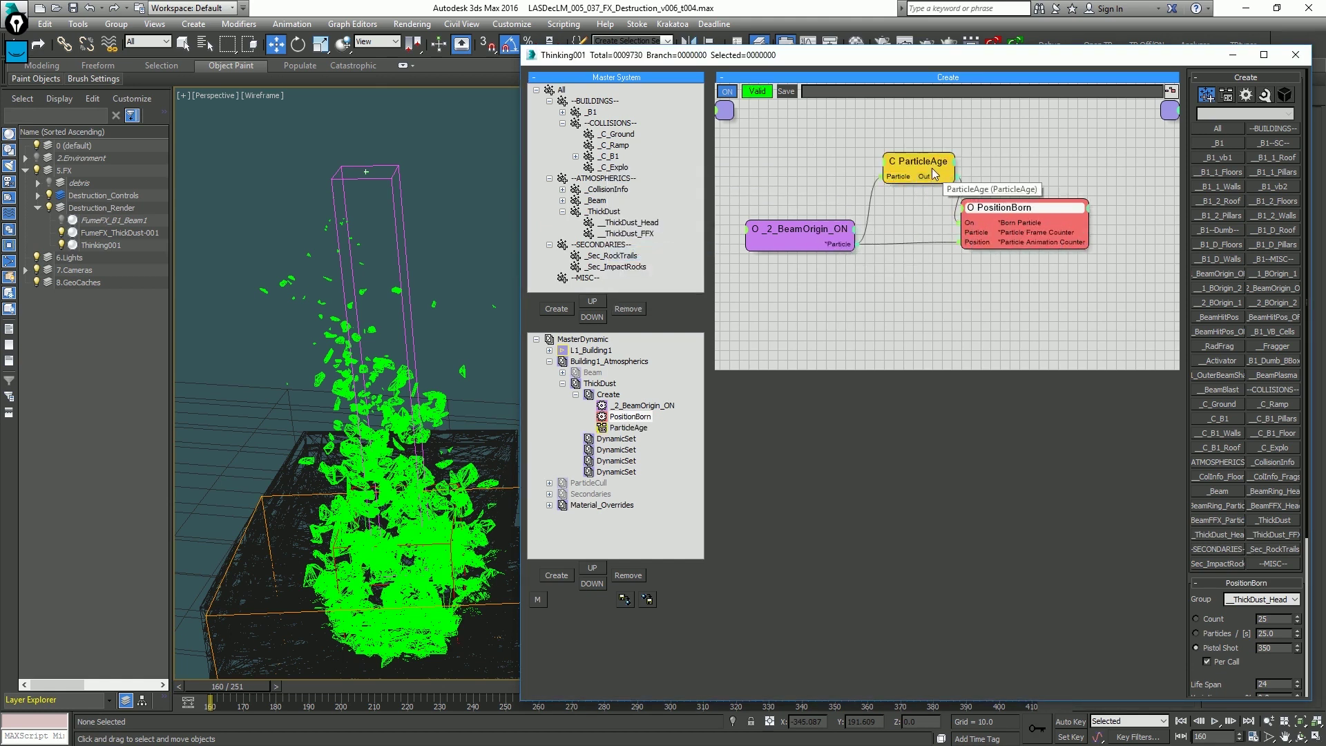
{"action": "left_click_drag", "start_coordinate": [956, 177], "coordinate": [959, 222]}
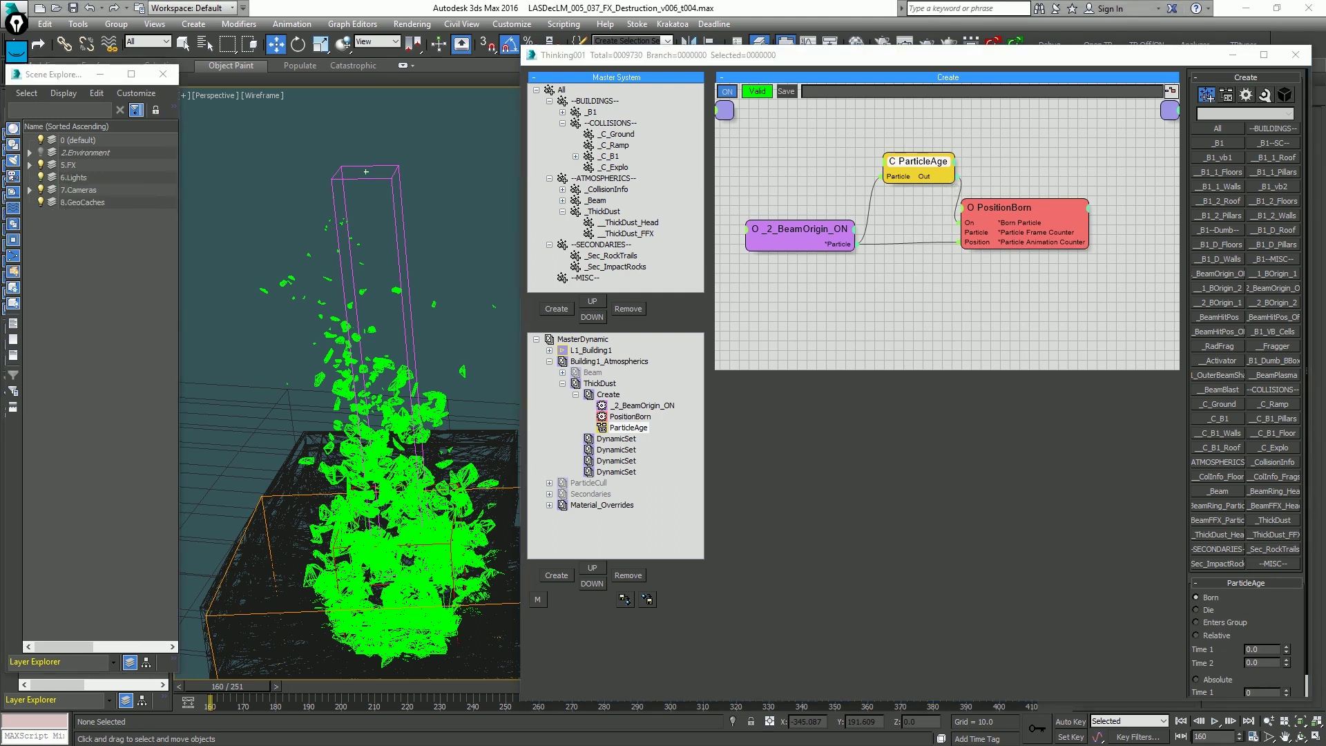
{"action": "left_click", "coordinate": [1225, 621]}
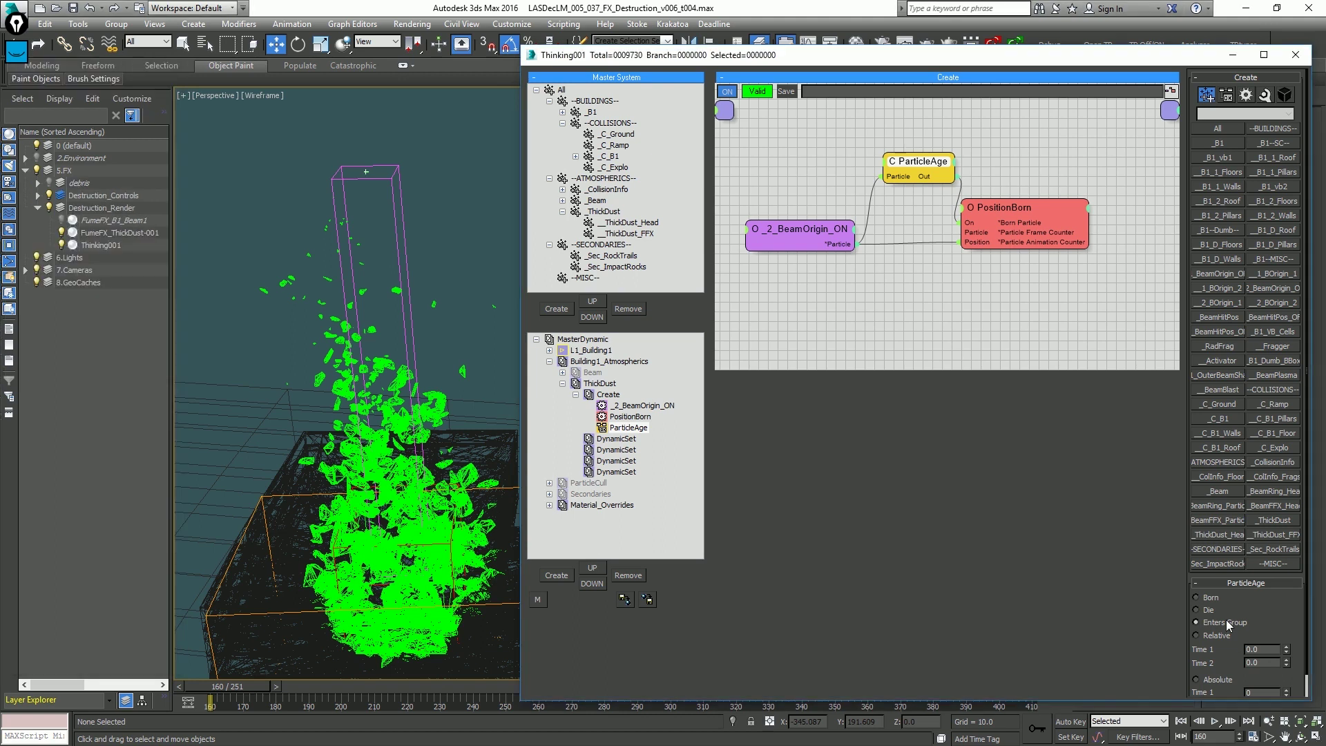
Set PositionBorn's speed to 0 and open its emit distance for editing.
{"action": "left_click", "coordinate": [982, 209]}
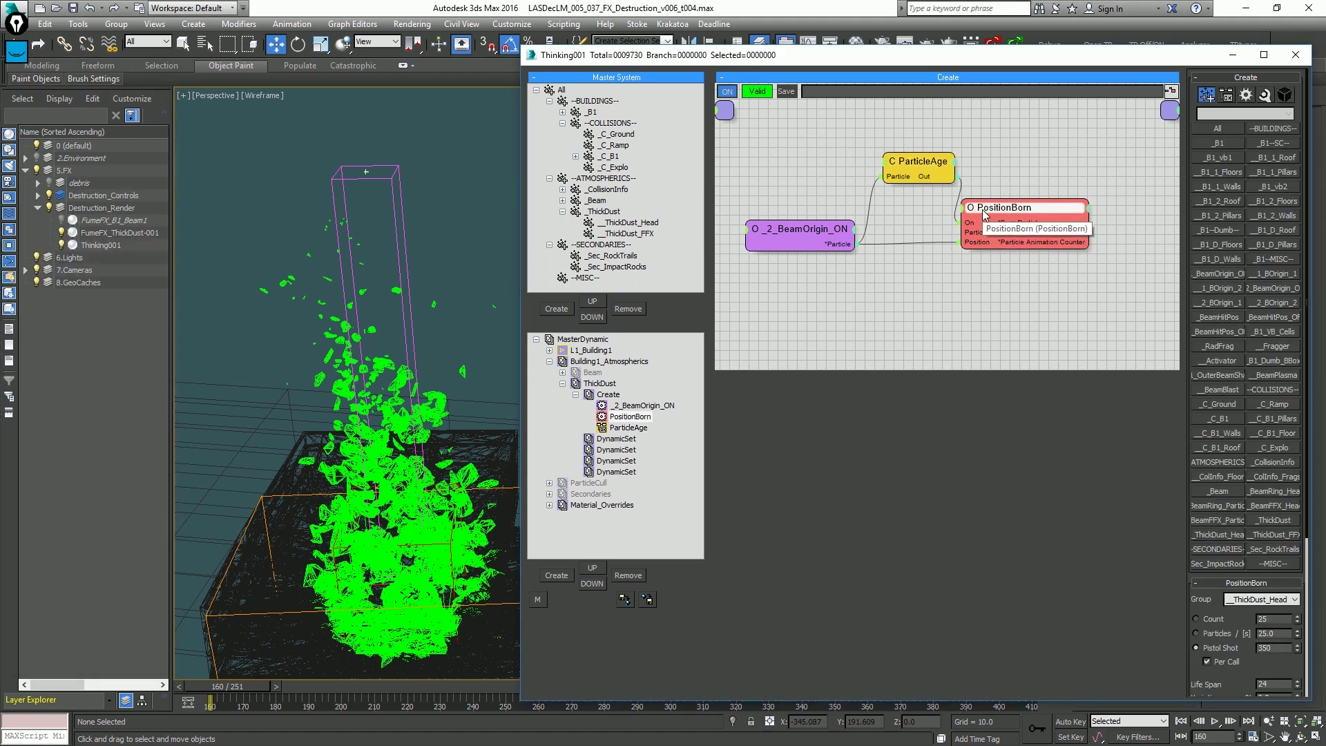
{"action": "left_click_drag", "start_coordinate": [1251, 682], "coordinate": [1256, 474]}
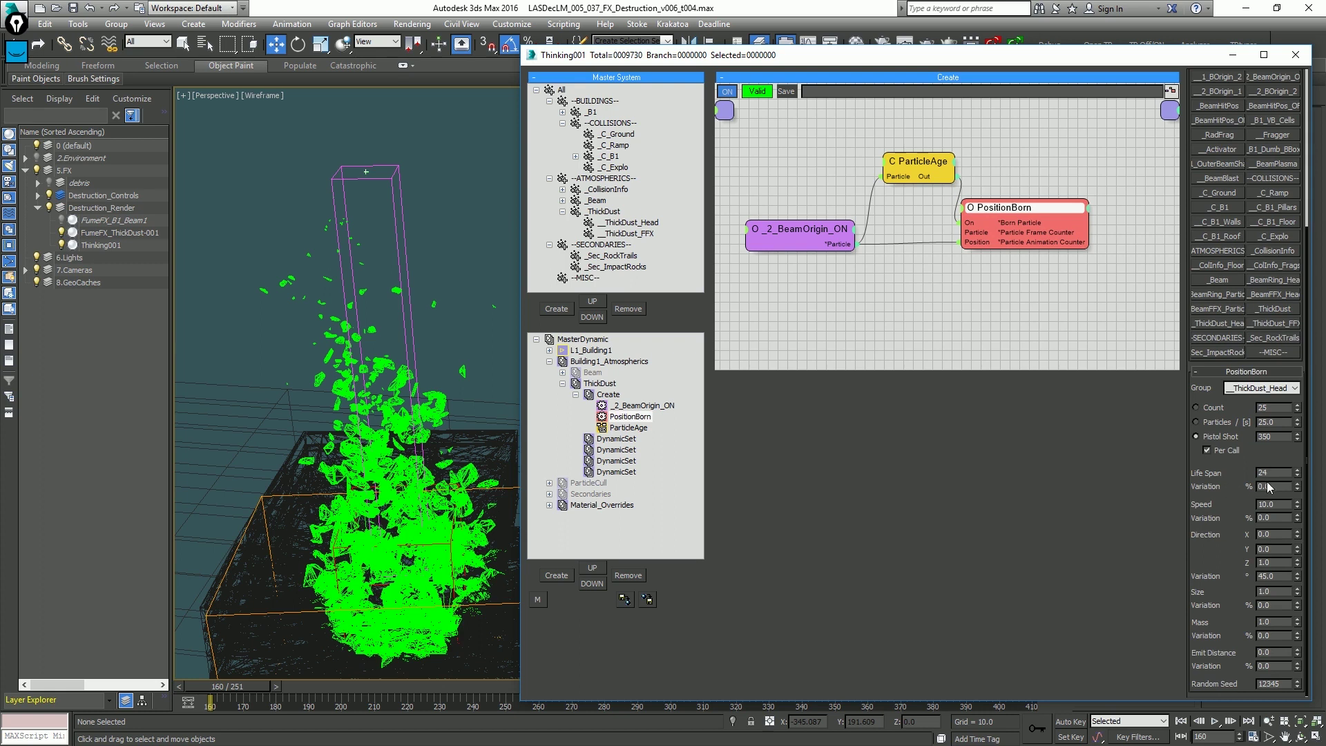
{"action": "double_click", "coordinate": [1272, 504]}
{"action": "type", "text": "0"}
{"action": "key", "text": "Return"}
{"action": "left_click", "coordinate": [1274, 651]}
Add a PPassAB operator to the GroundSnap dynamic set.
{"action": "key", "text": "Tab"}
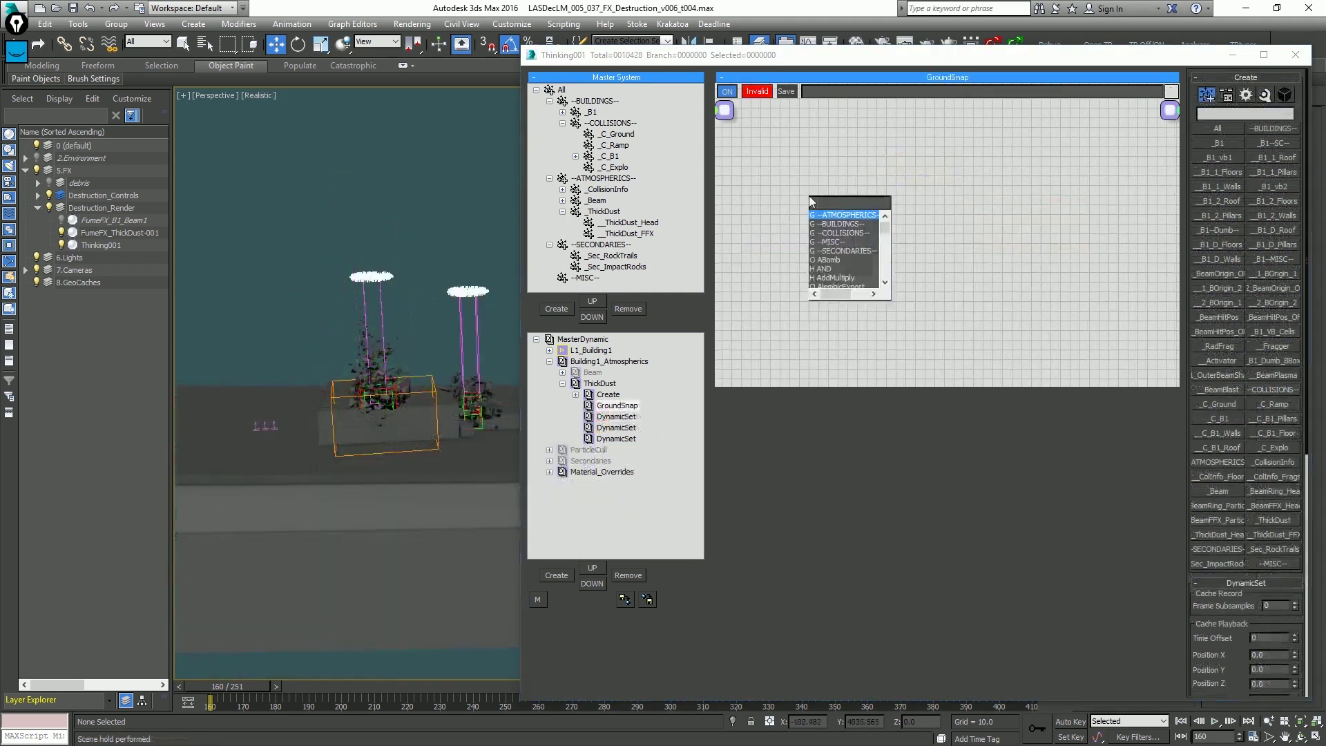
{"action": "type", "text": "ppa"}
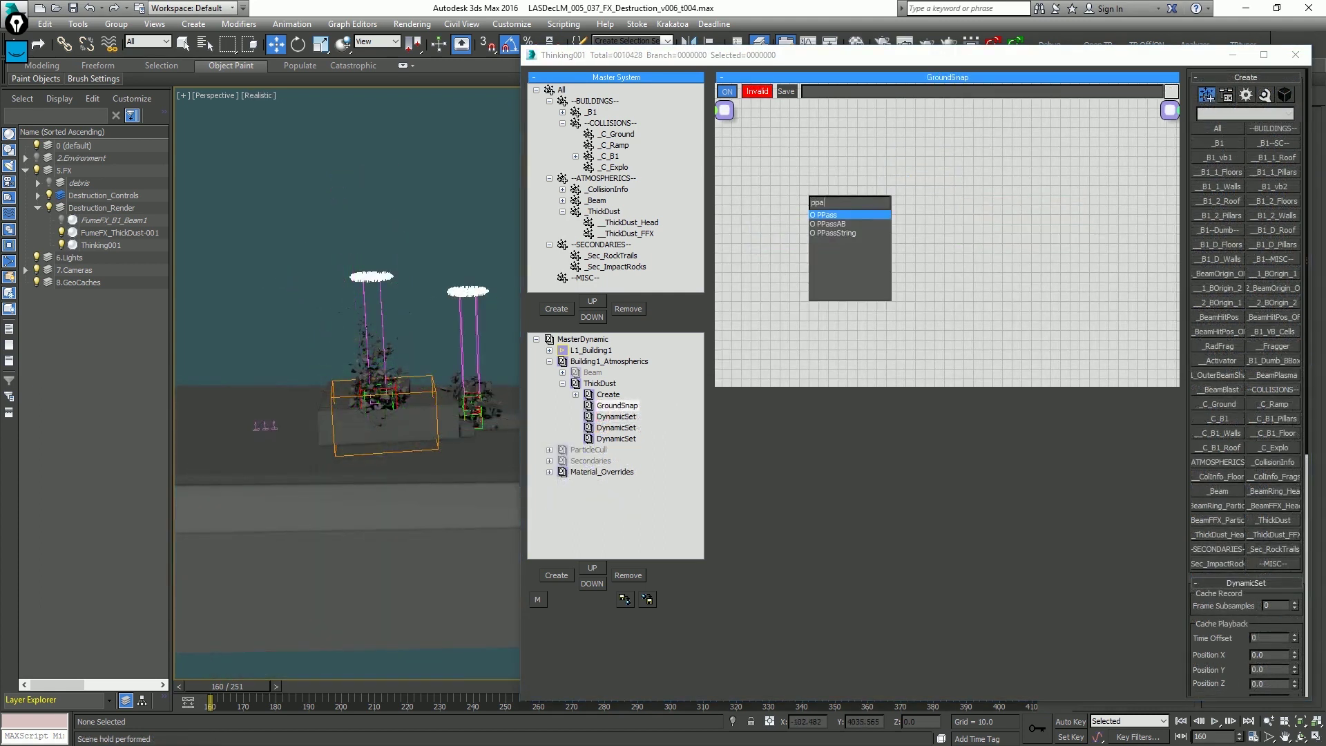
{"action": "key", "text": "Down"}
{"action": "key", "text": "Return"}
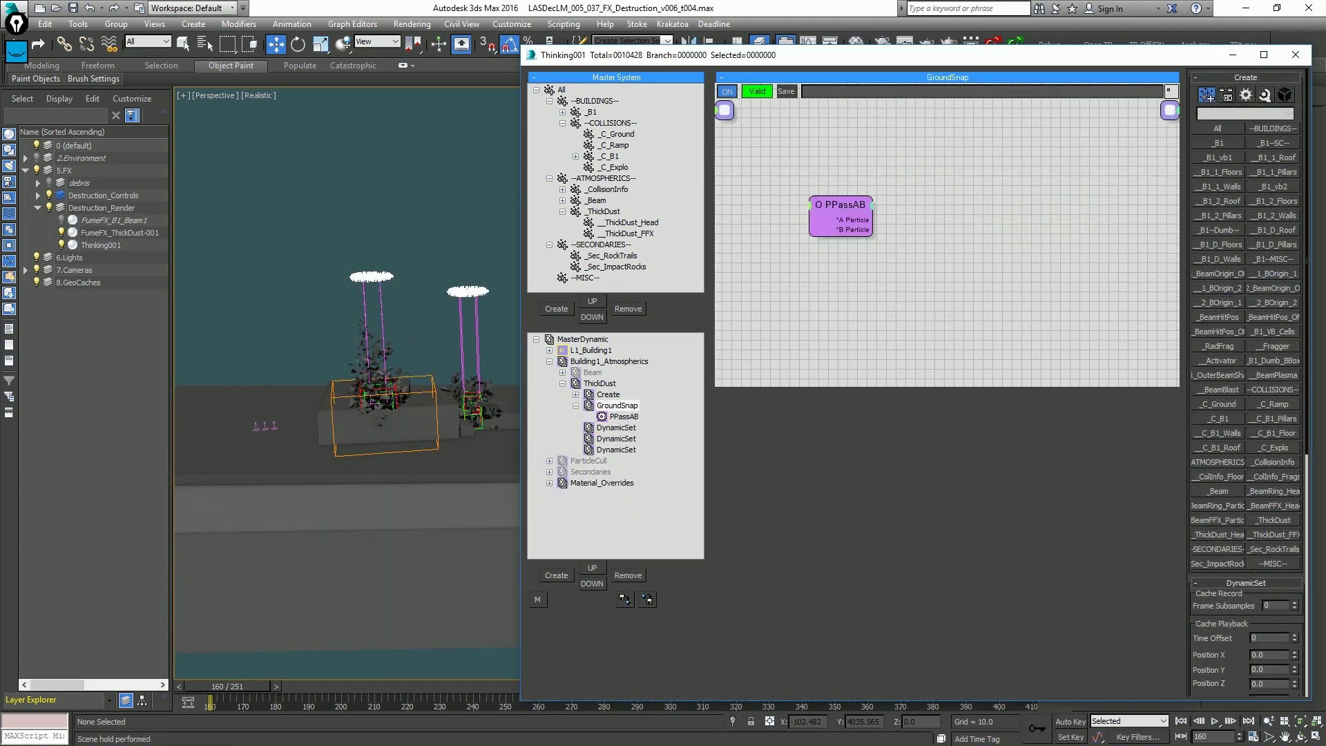
Set PPassAB's GroupB to _C_Ground and its GroupA to __ThickDust_Head.
{"action": "left_click", "coordinate": [848, 204]}
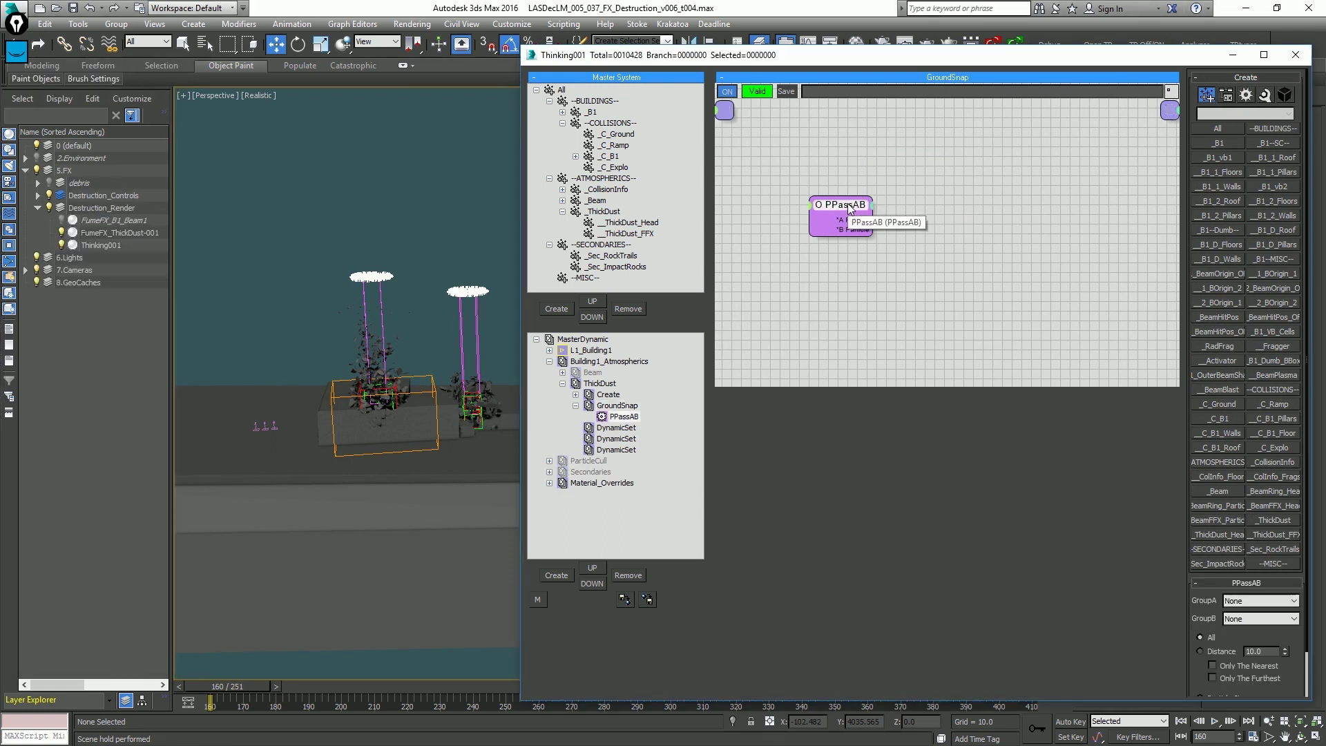
{"action": "left_click", "coordinate": [1244, 618]}
{"action": "scroll", "coordinate": [1268, 567], "scroll_direction": "down", "scroll_amount": 9}
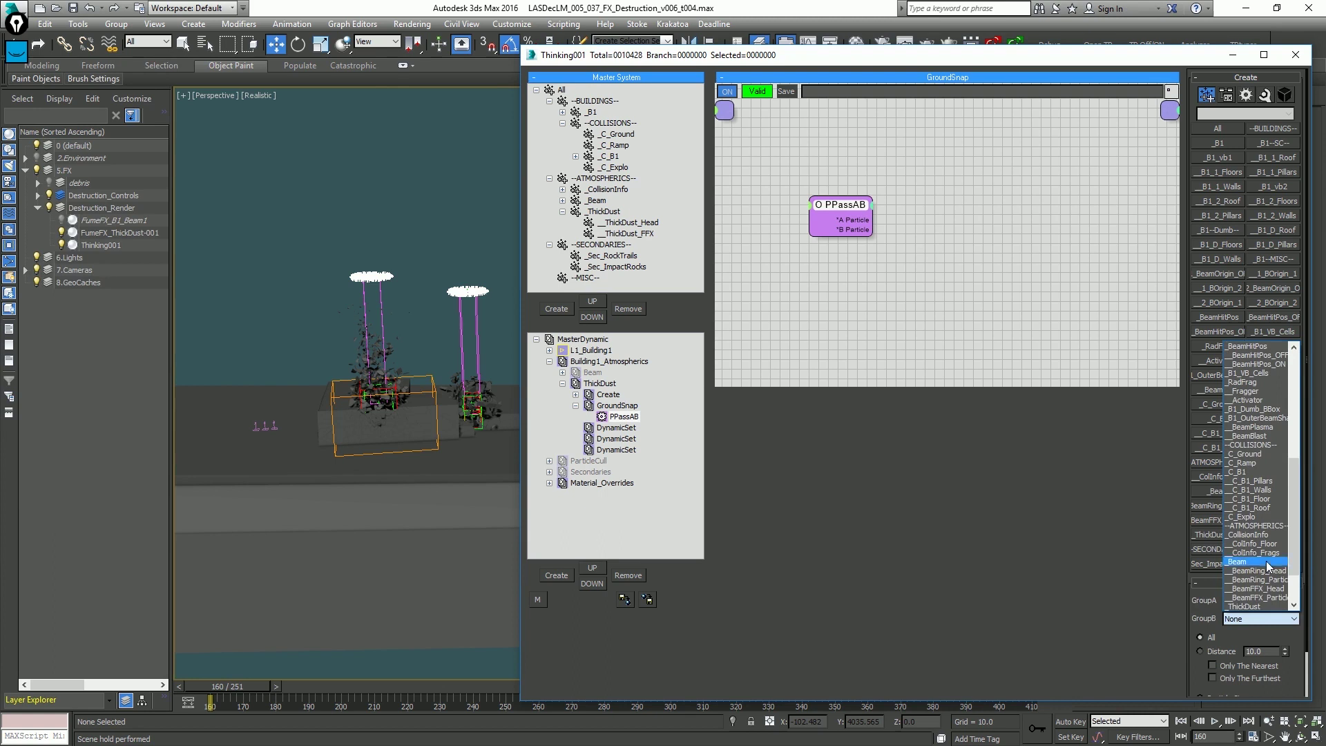
{"action": "scroll", "coordinate": [1265, 563], "scroll_direction": "up", "scroll_amount": 7}
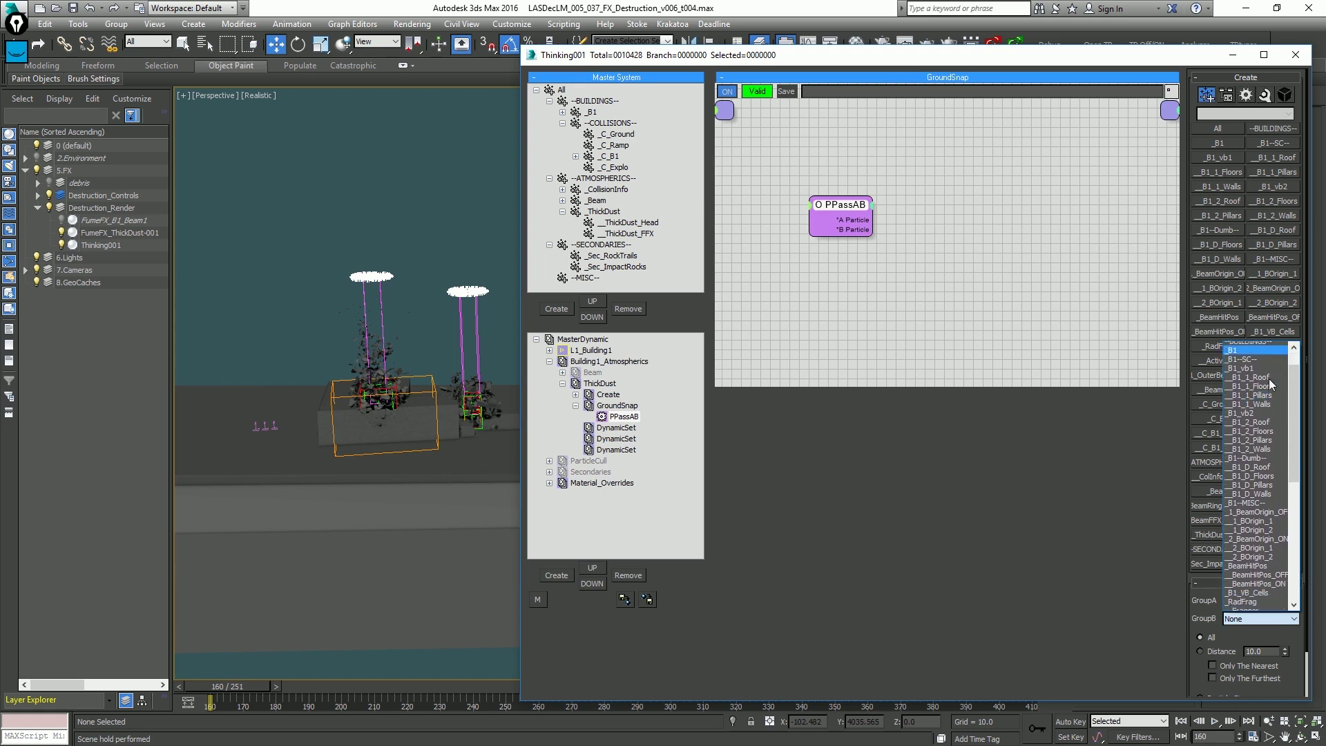
{"action": "scroll", "coordinate": [1265, 569], "scroll_direction": "down", "scroll_amount": 2}
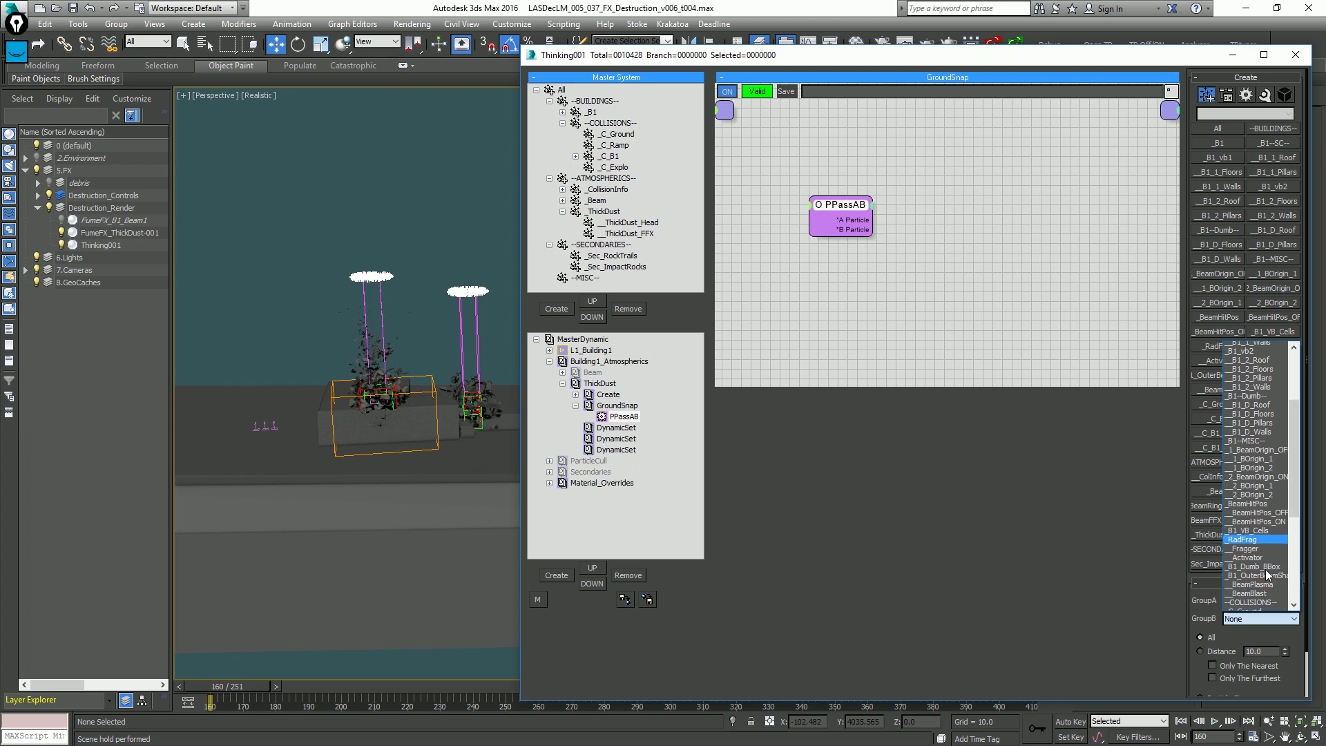
{"action": "left_click", "coordinate": [1258, 588]}
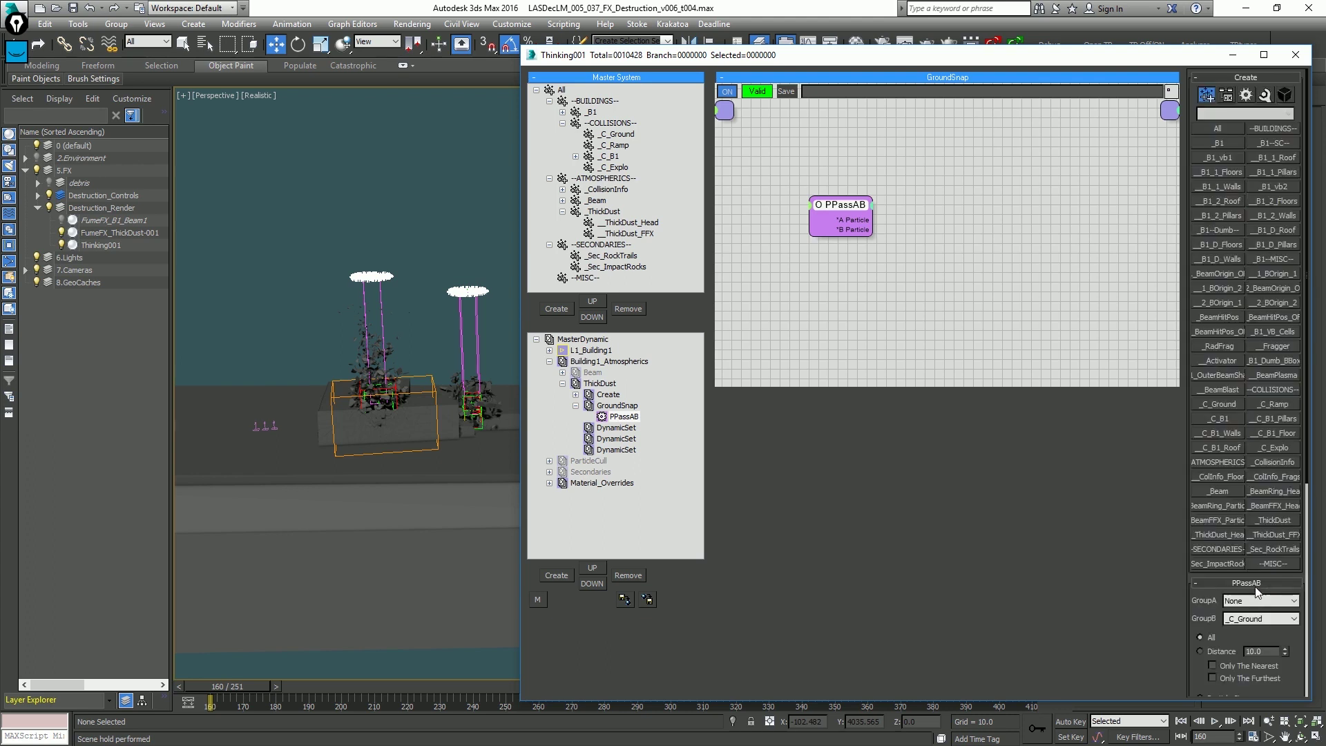
{"action": "left_click", "coordinate": [1255, 602]}
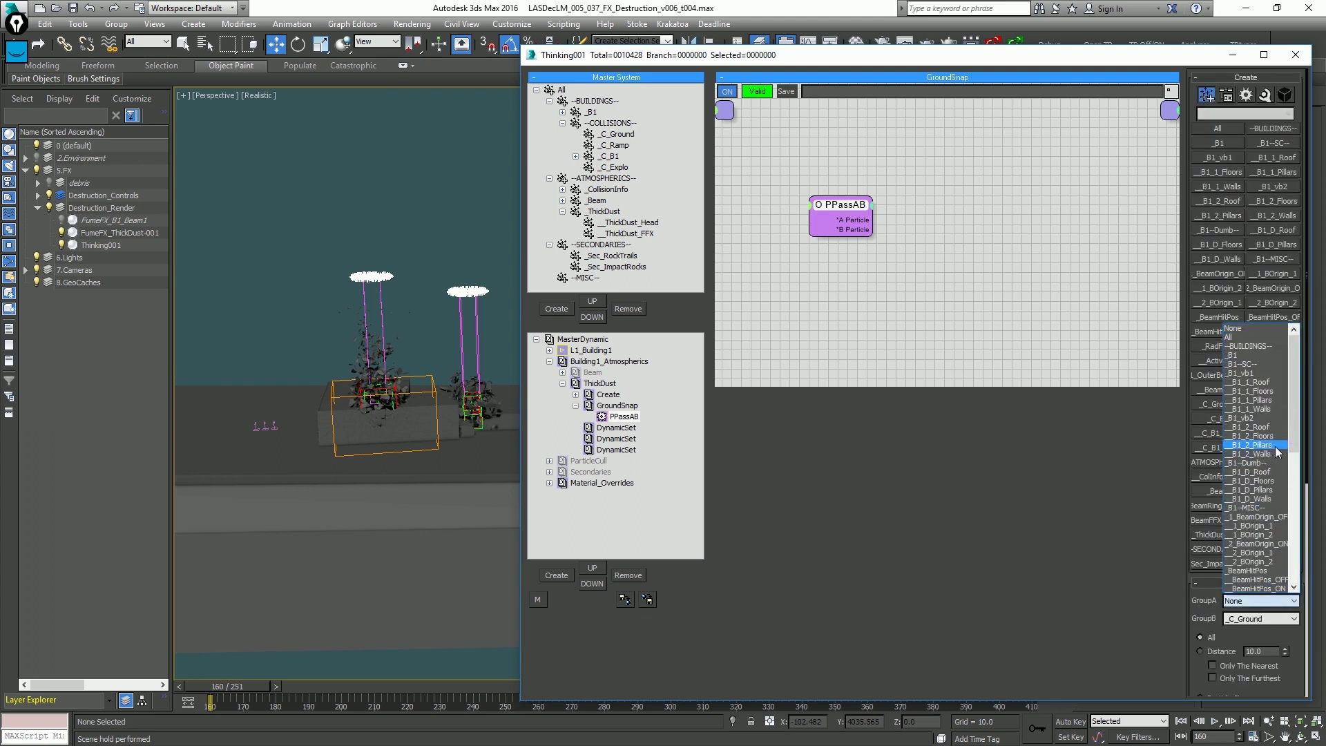
{"action": "left_click_drag", "start_coordinate": [1295, 450], "coordinate": [1296, 584]}
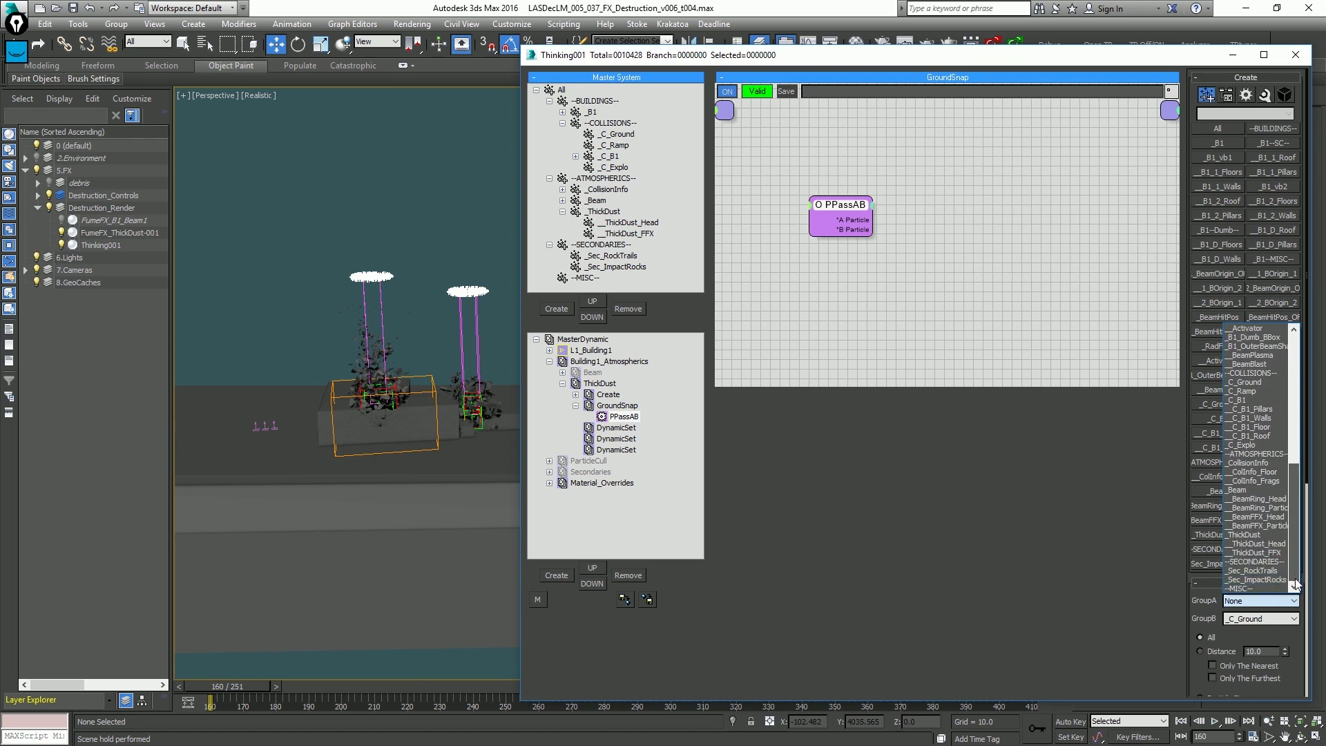
{"action": "left_click", "coordinate": [1275, 544]}
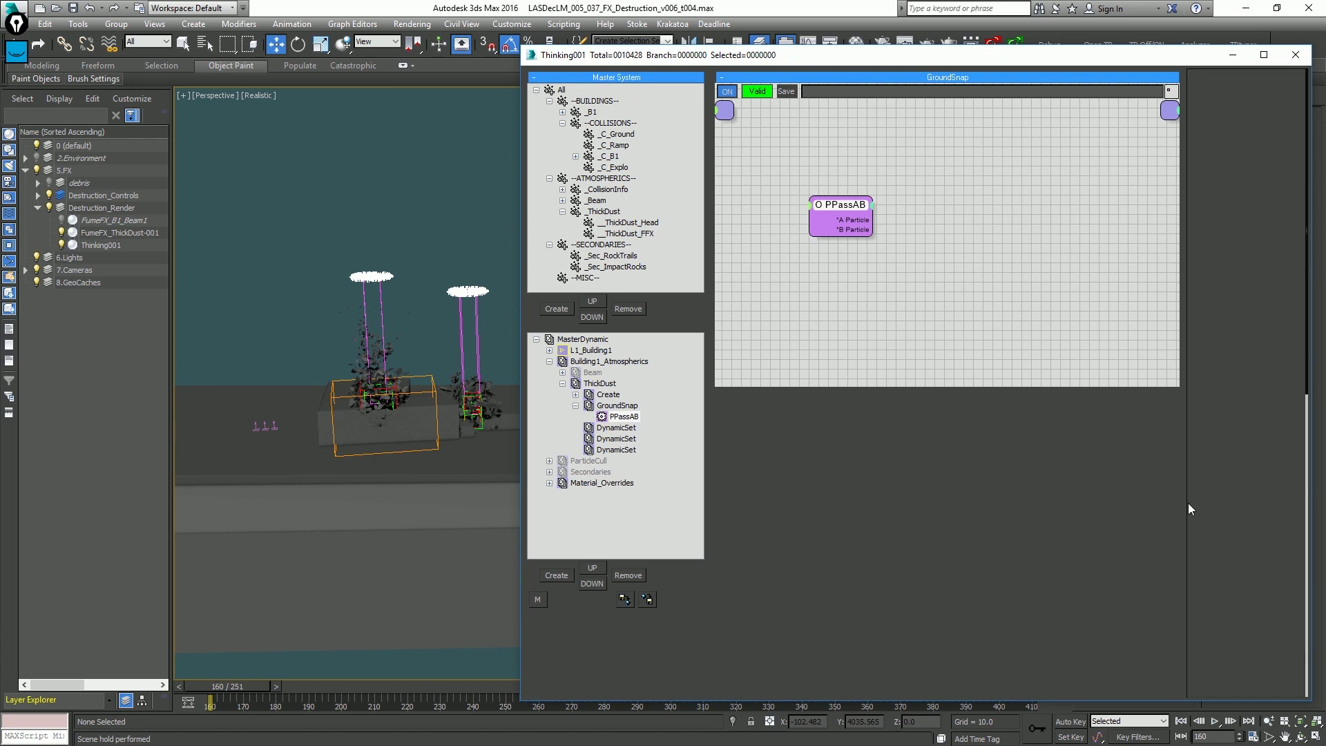
Add an Intersect helper to the GroundSnap dynamic set beside PPassAB.
{"action": "right_click", "coordinate": [972, 227]}
{"action": "type", "text": "inter"}
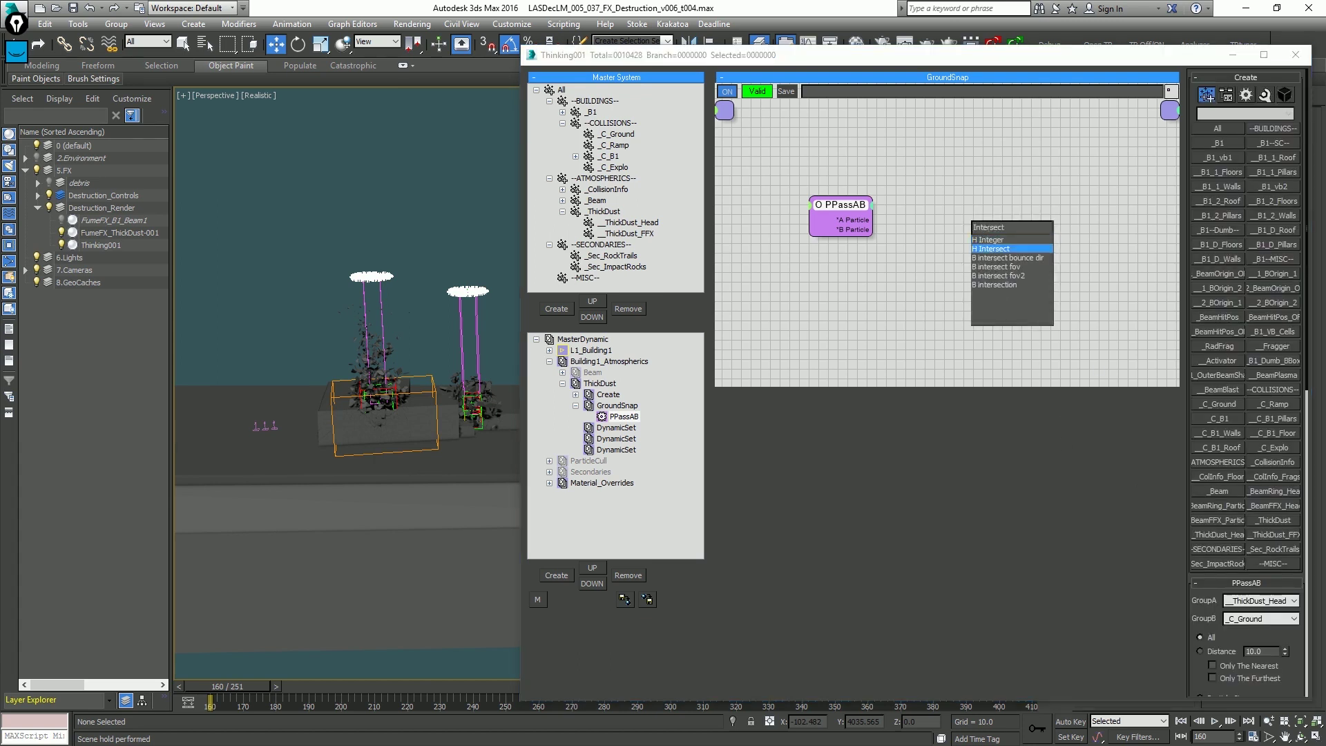
{"action": "key", "text": "Return"}
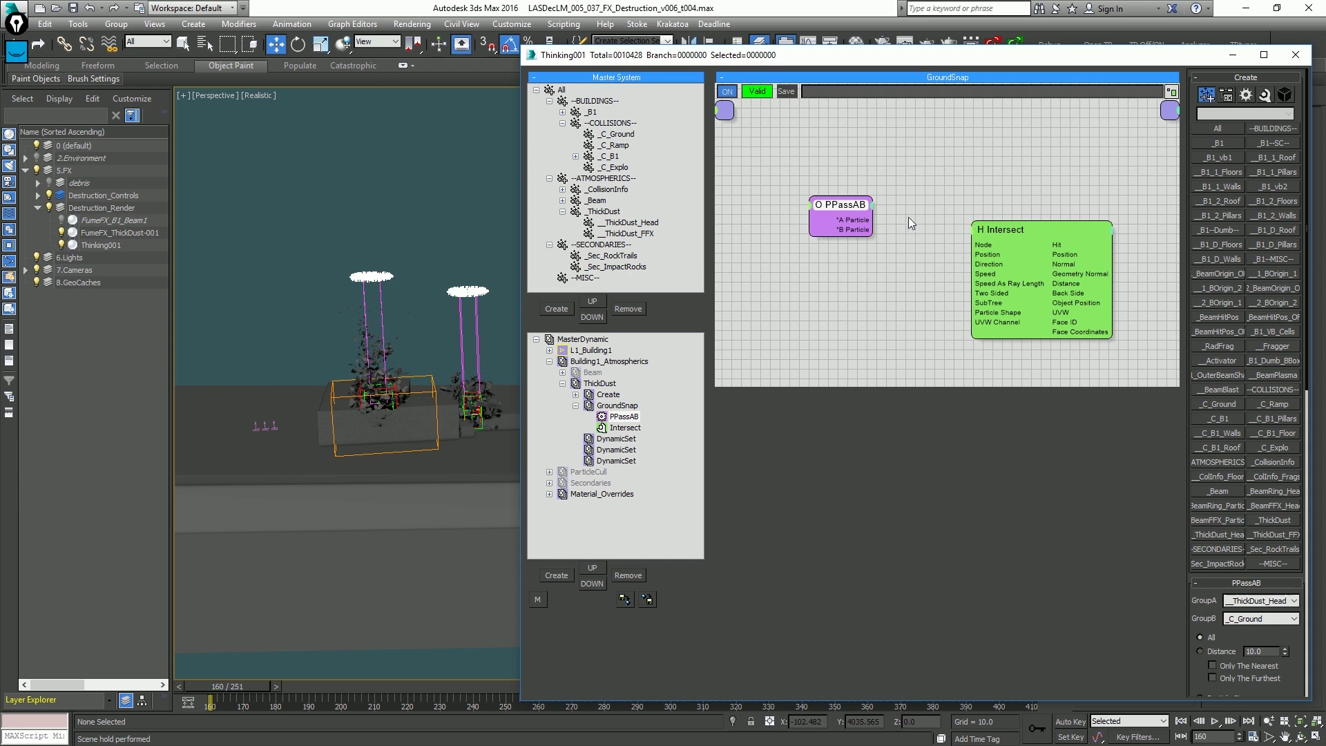
Add a Point3 helper, wire its Vector into Intersect's Direction, and set its Z-Value to -1.0.
{"action": "right_click", "coordinate": [851, 293]}
{"action": "type", "text": "point"}
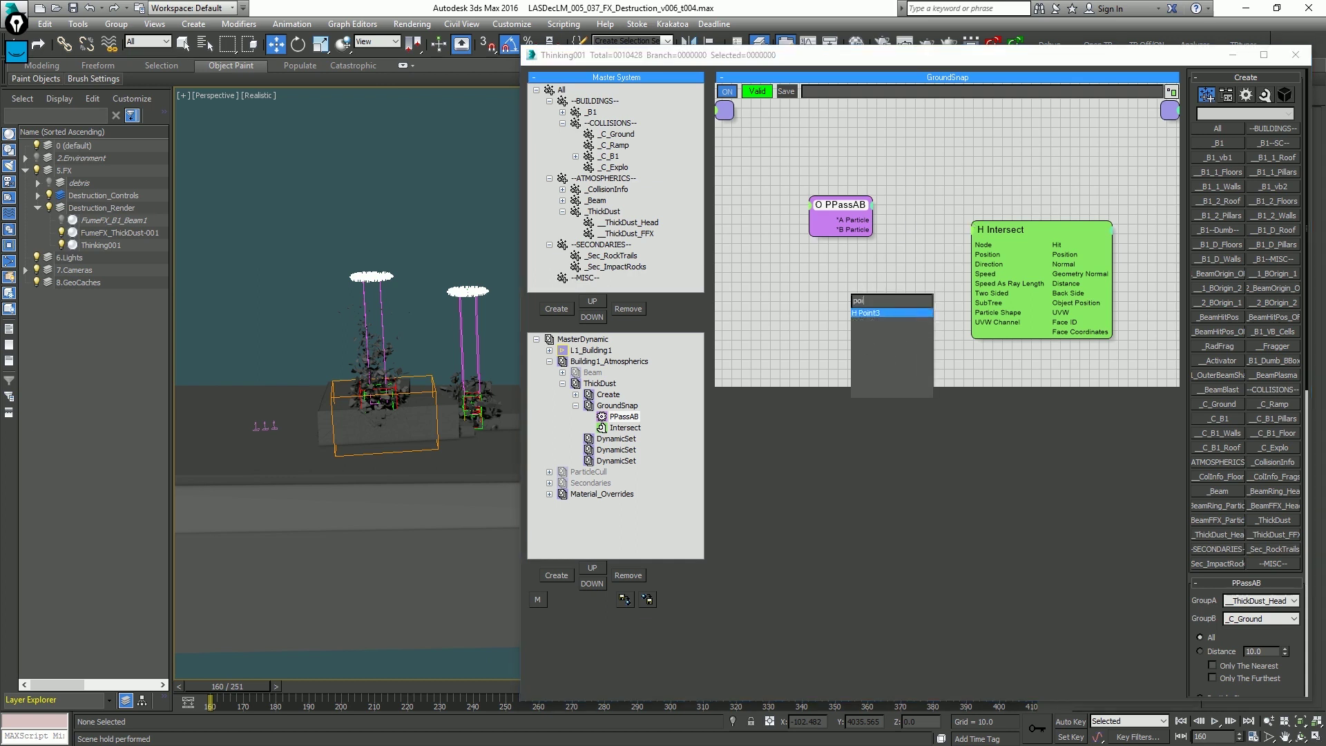
{"action": "key", "text": "Return"}
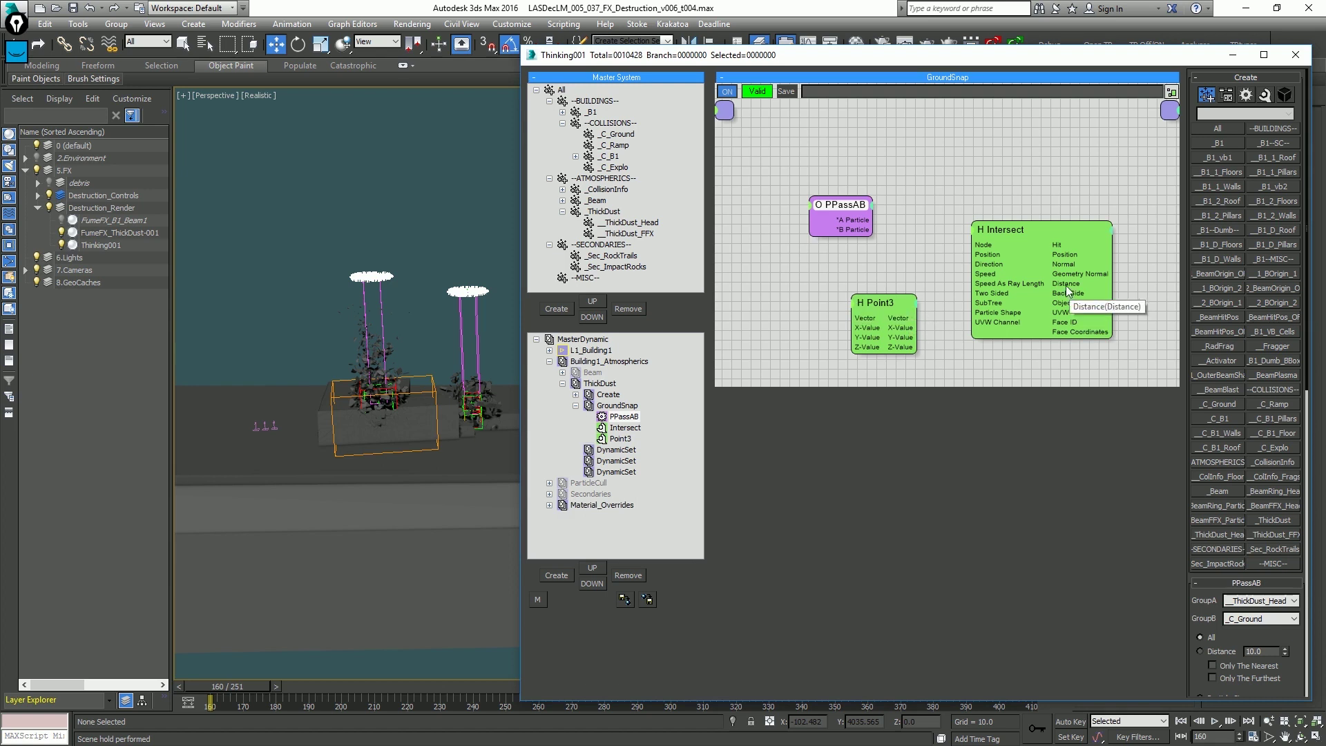
{"action": "left_click_drag", "start_coordinate": [972, 264], "coordinate": [901, 324]}
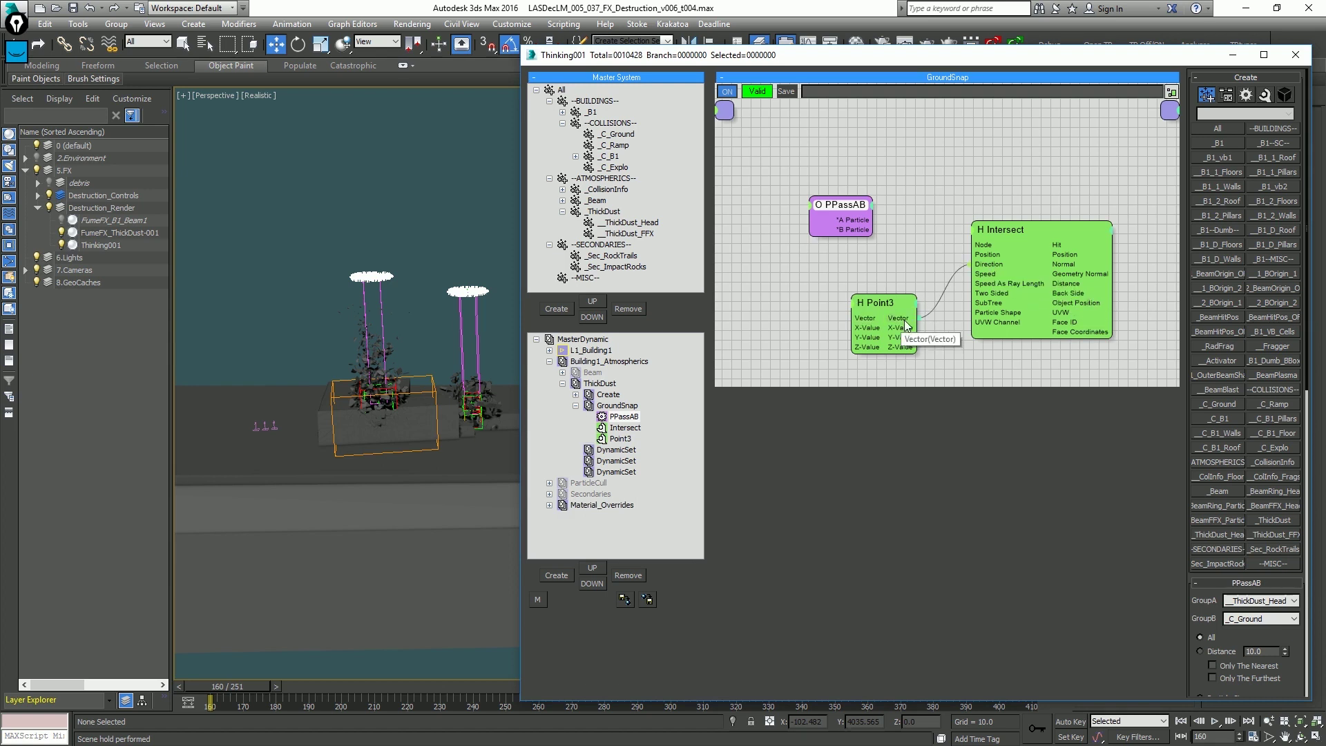
{"action": "left_click", "coordinate": [887, 304]}
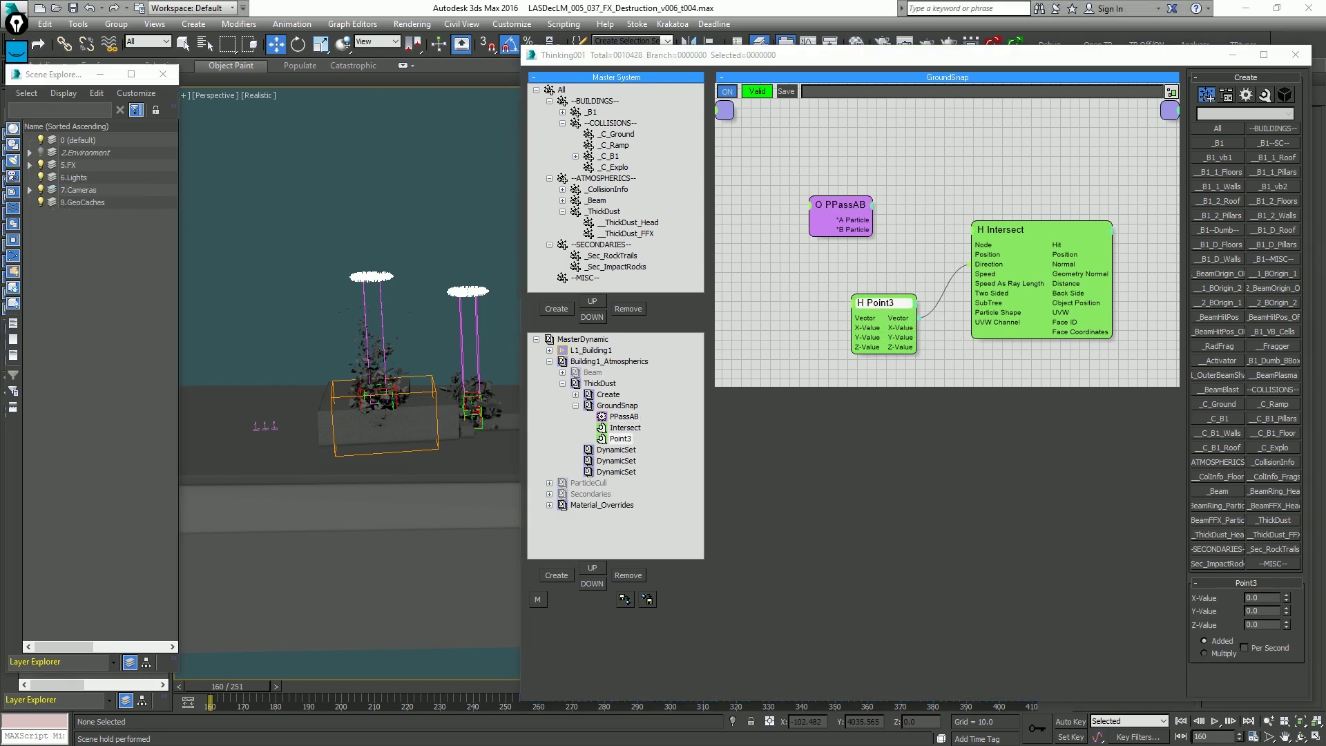
{"action": "left_click", "coordinate": [1266, 621]}
{"action": "key", "text": "Return"}
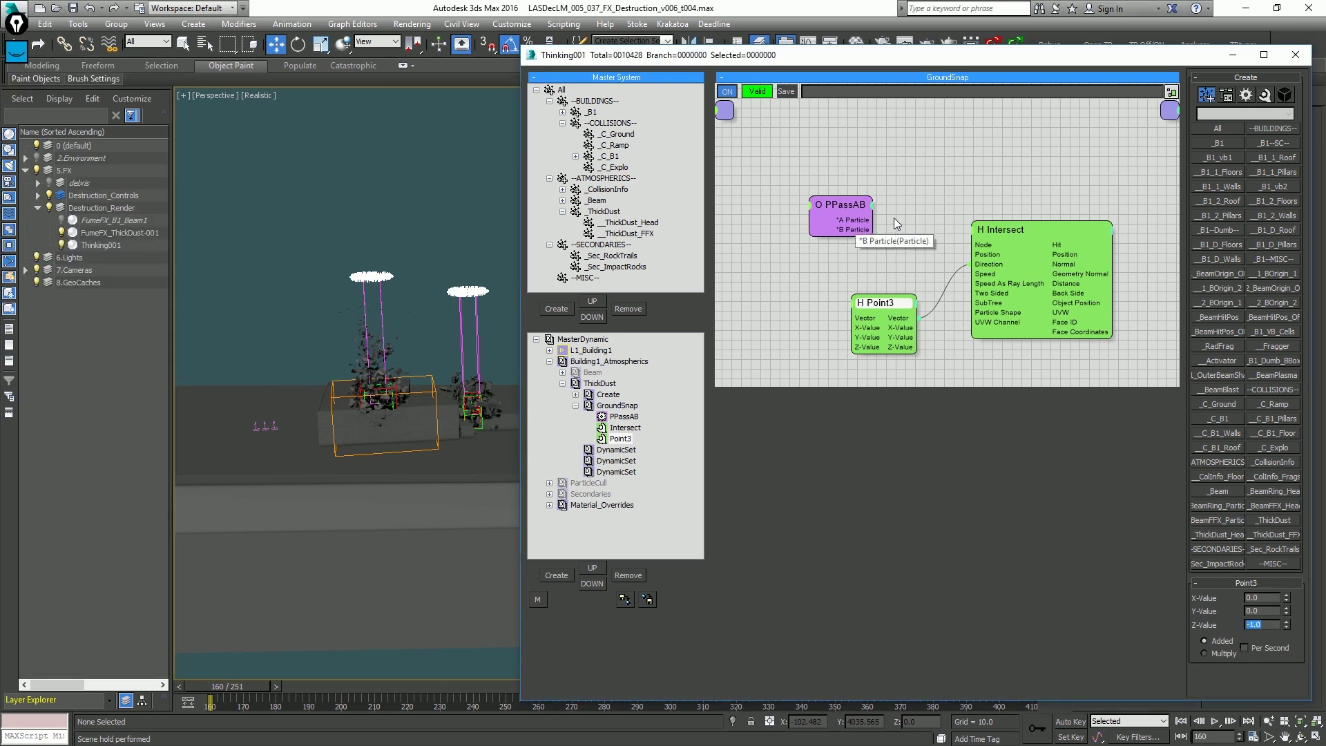
Add a TimeInterval condition above PPassAB and set both its start and end frame to 165.
{"action": "right_click", "coordinate": [821, 164]}
{"action": "key", "text": "Return"}
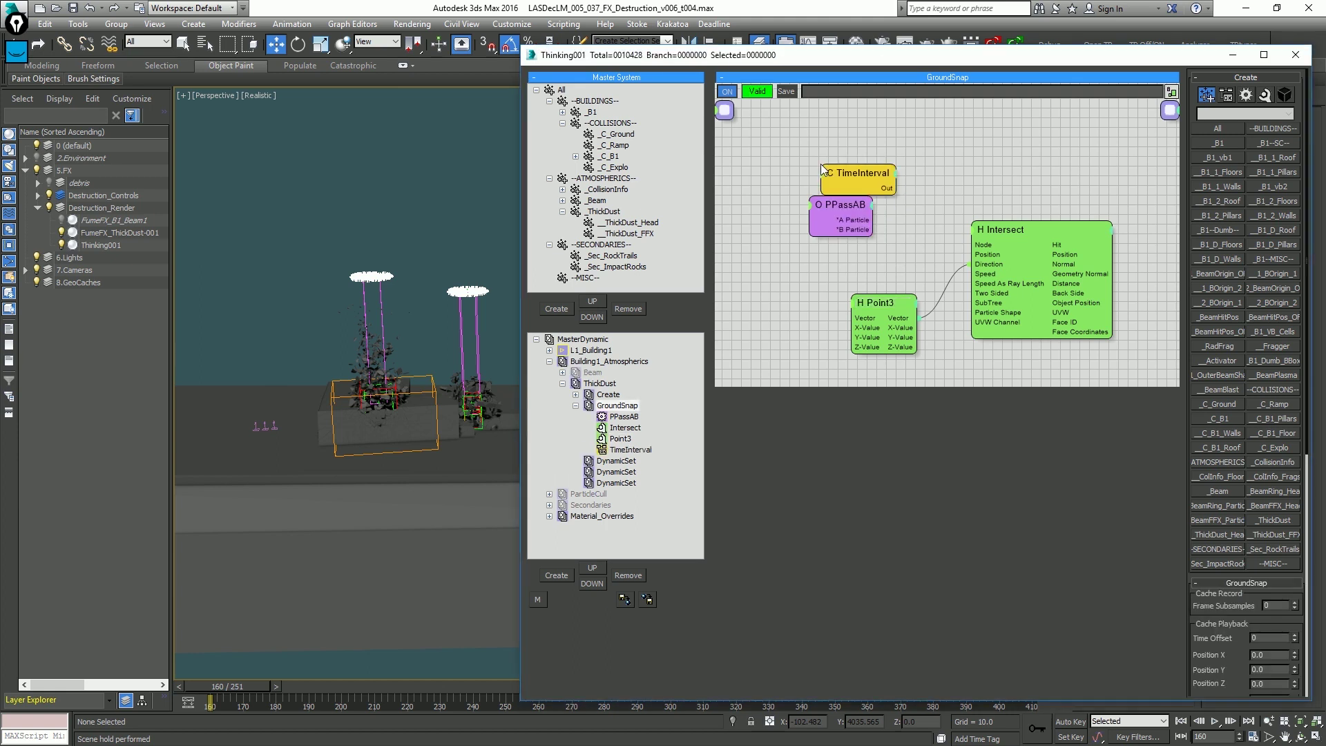
{"action": "key", "text": "ctrl+alt+o"}
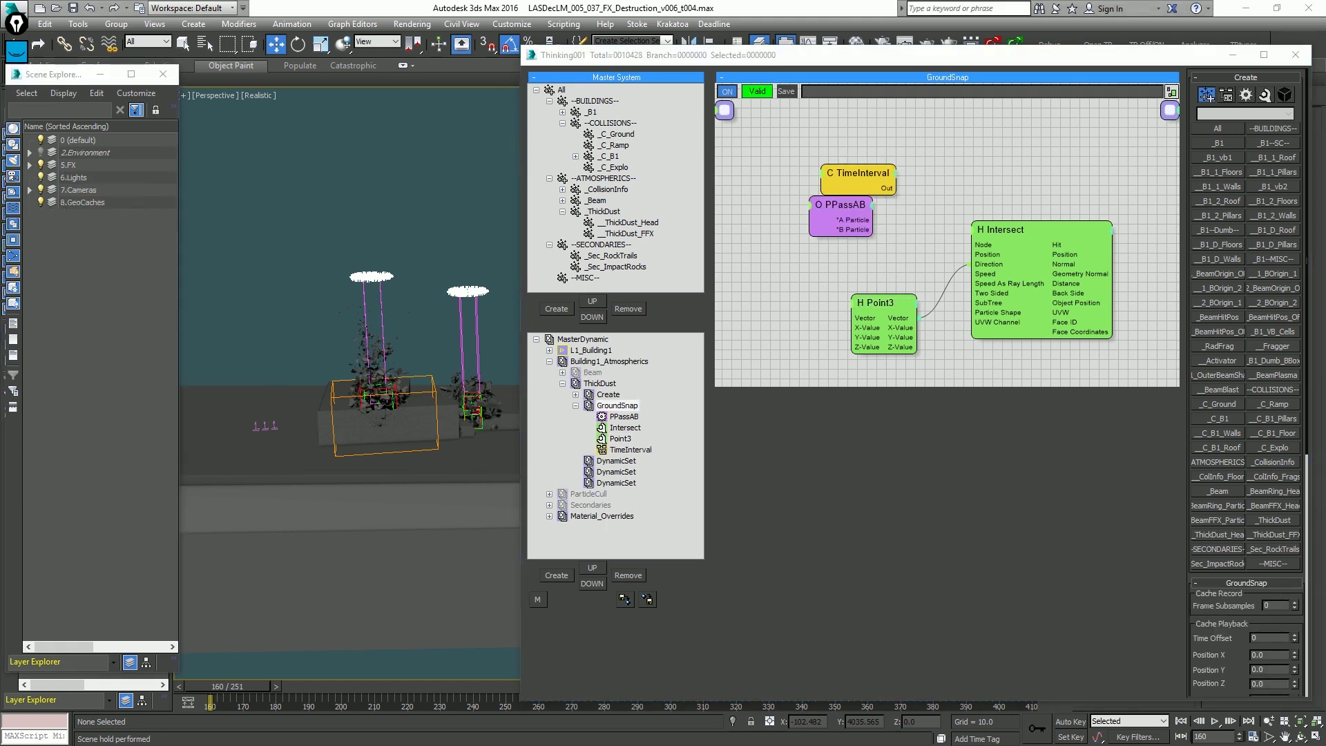
{"action": "left_click_drag", "start_coordinate": [875, 173], "coordinate": [858, 149]}
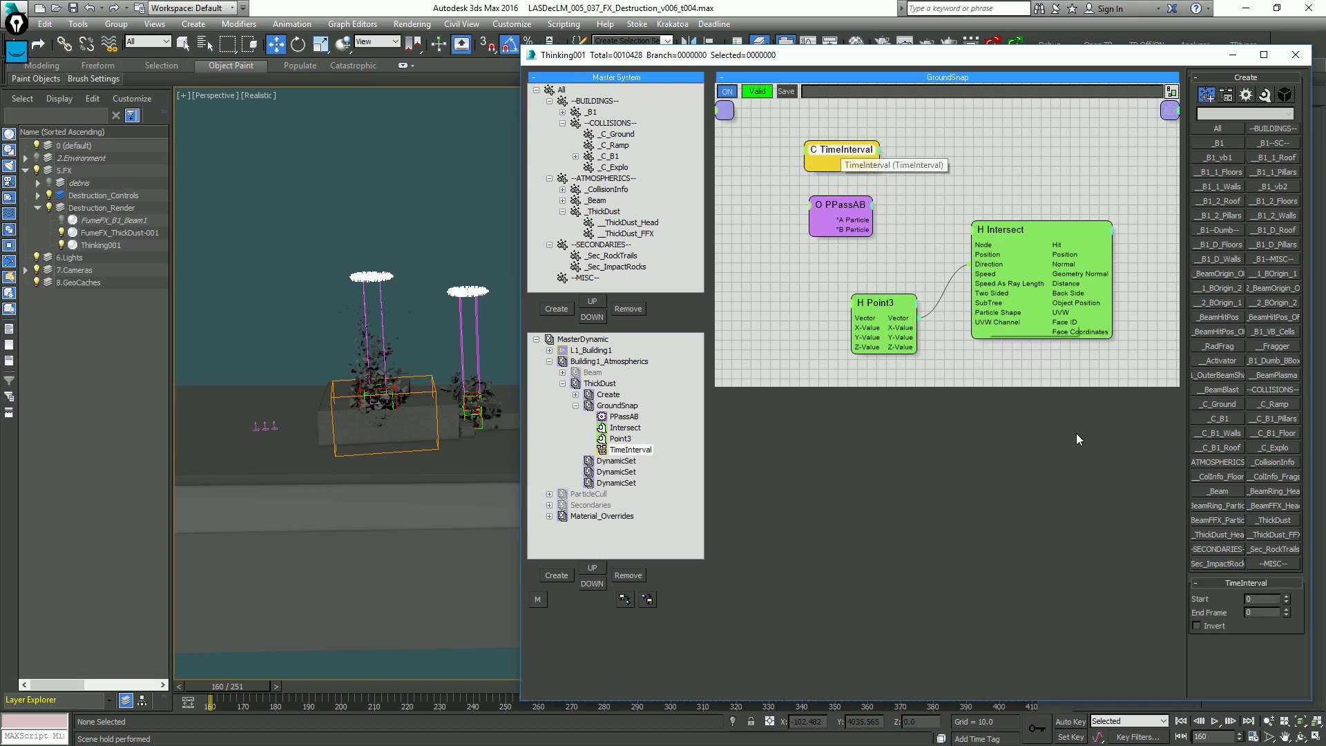
{"action": "left_click", "coordinate": [1248, 600]}
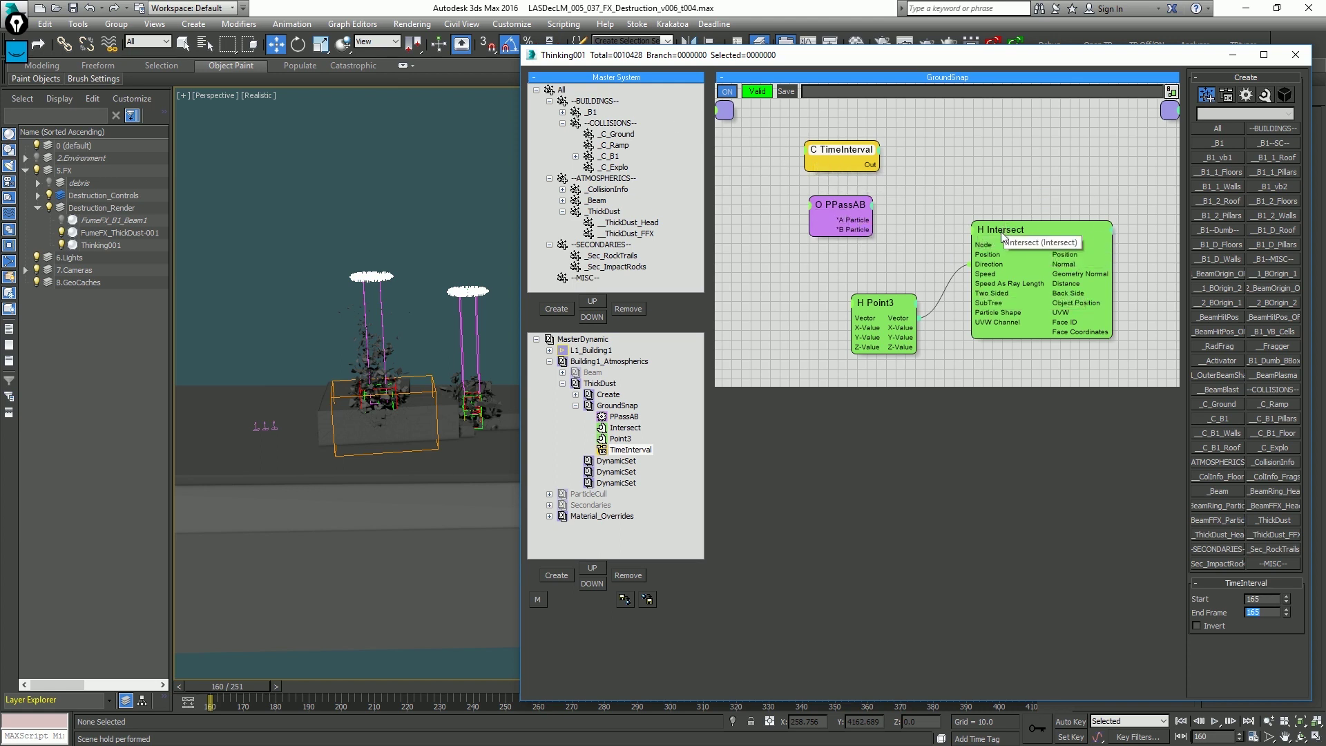
Wire TimeInterval into Intersect's exposed ON input, and PPassAB's A Particle and B Particle into its Position and Particle Shape.
{"action": "right_click", "coordinate": [863, 151]}
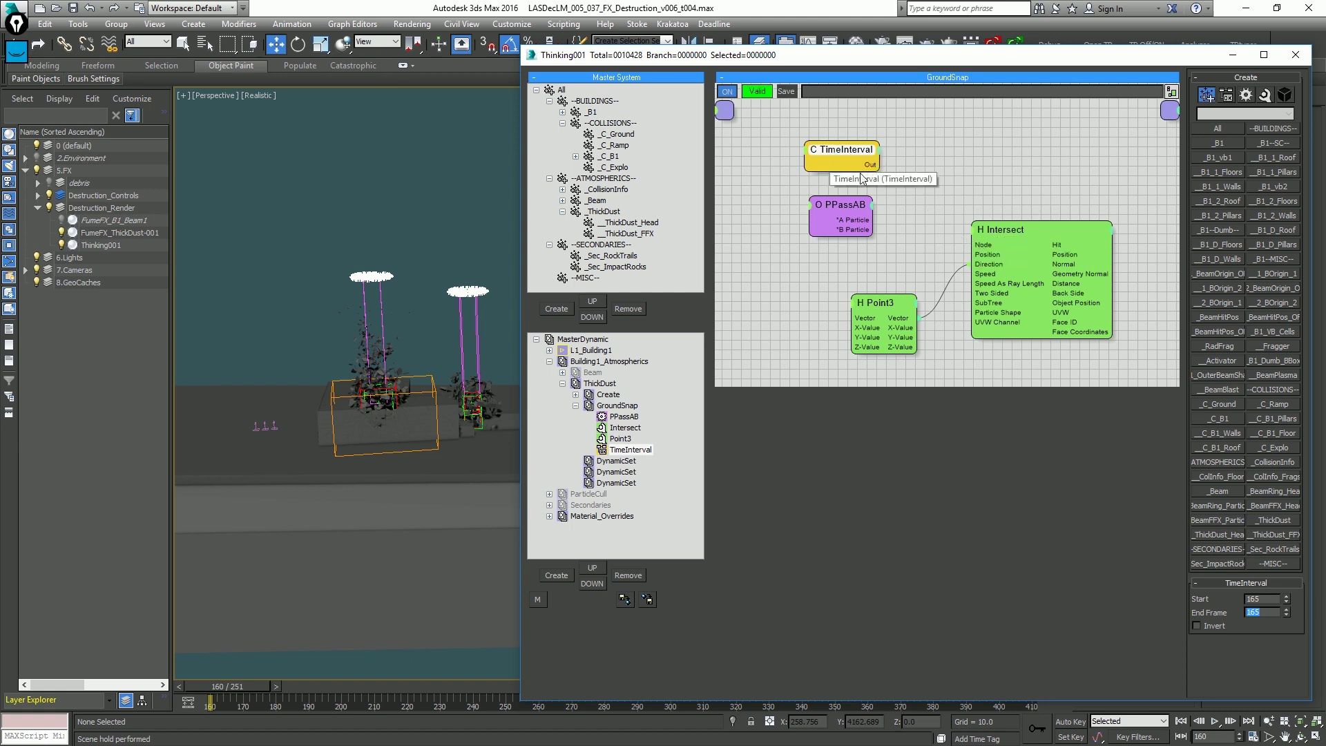
{"action": "right_click", "coordinate": [979, 229]}
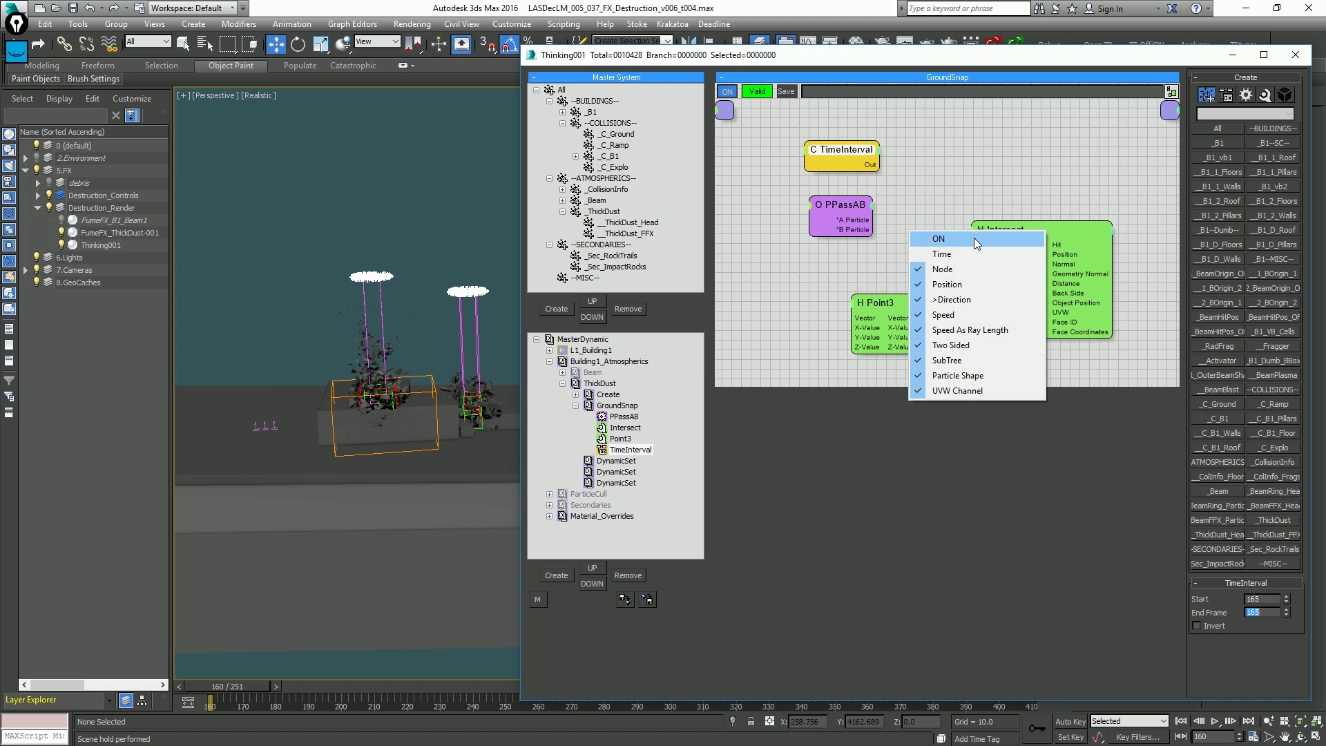
{"action": "left_click", "coordinate": [974, 238]}
{"action": "left_click_drag", "start_coordinate": [975, 244], "coordinate": [875, 164]}
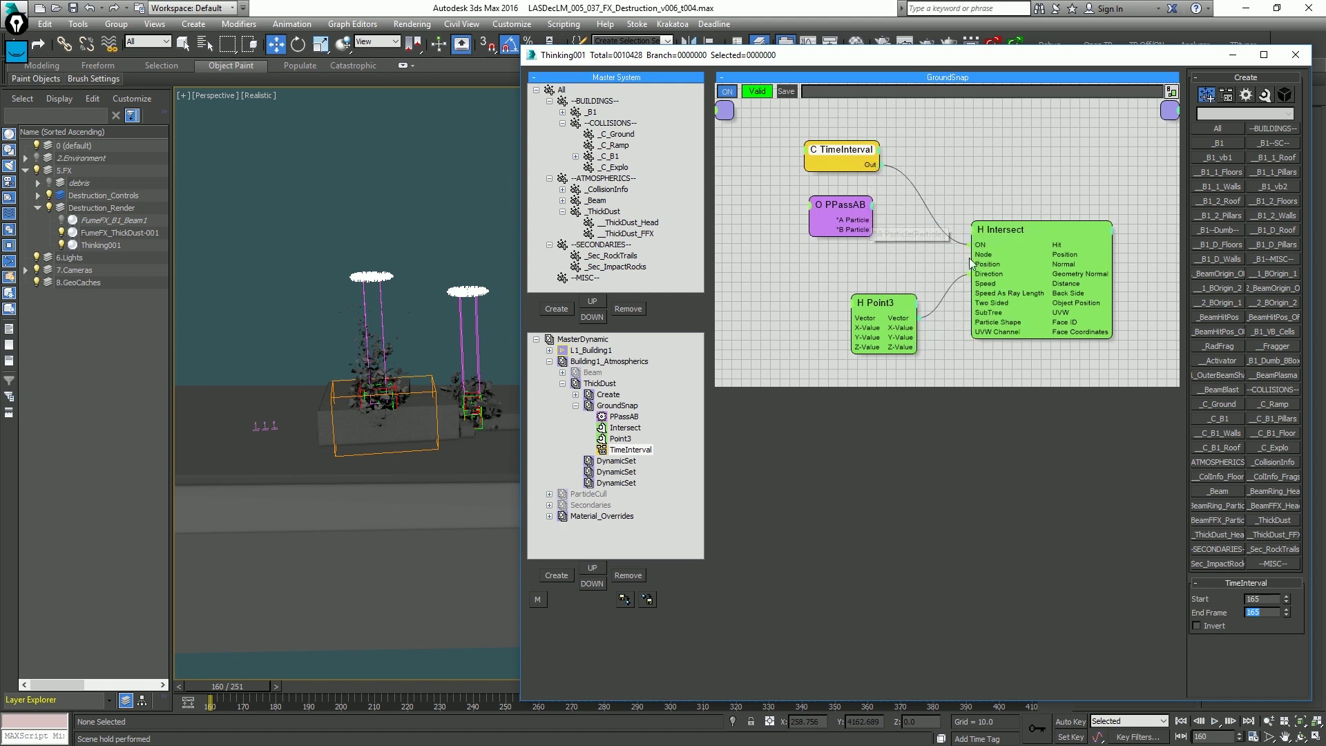
{"action": "left_click_drag", "start_coordinate": [976, 262], "coordinate": [987, 327]}
{"action": "middle_click_drag", "start_coordinate": [1128, 239], "coordinate": [1001, 220]}
Edit the Intersect helper's speed and turn on Speed As Ray Length.
{"action": "left_click", "coordinate": [881, 228]}
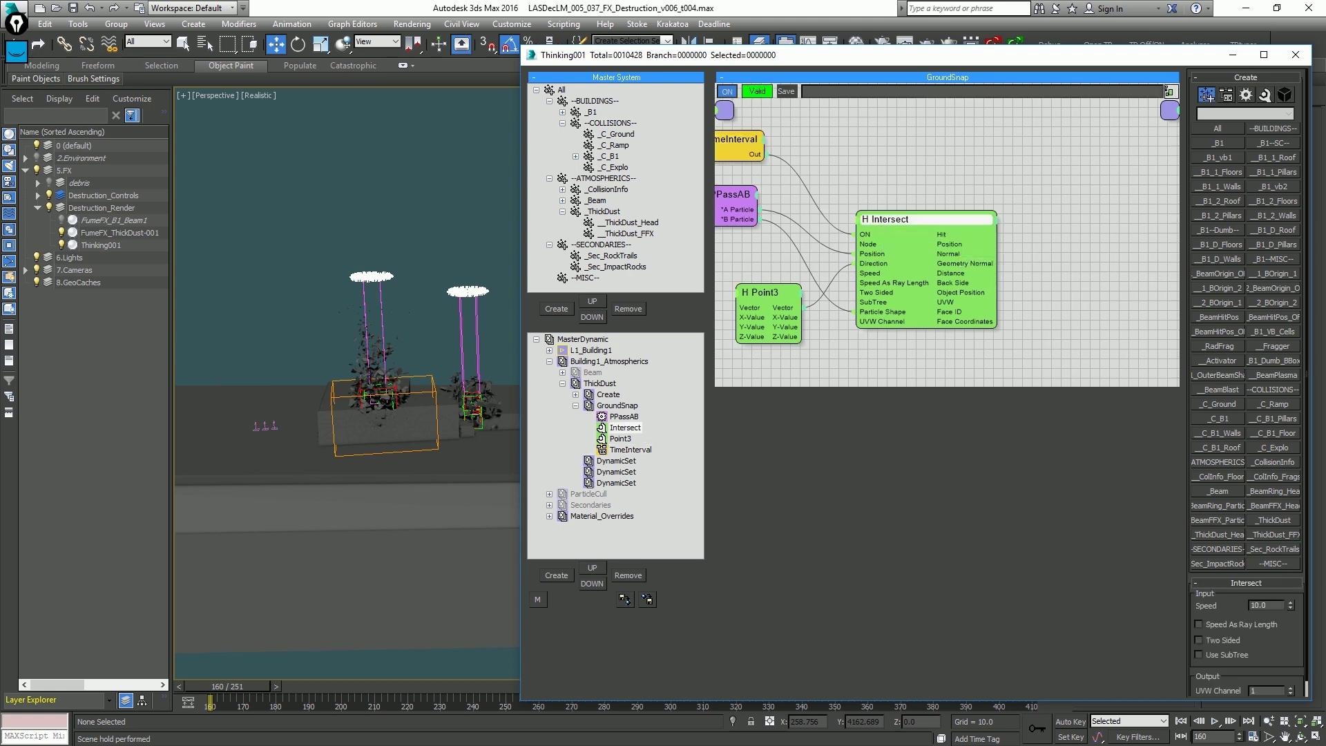
{"action": "left_click", "coordinate": [1272, 605]}
{"action": "left_click", "coordinate": [1236, 625]}
{"action": "left_click", "coordinate": [1062, 214]}
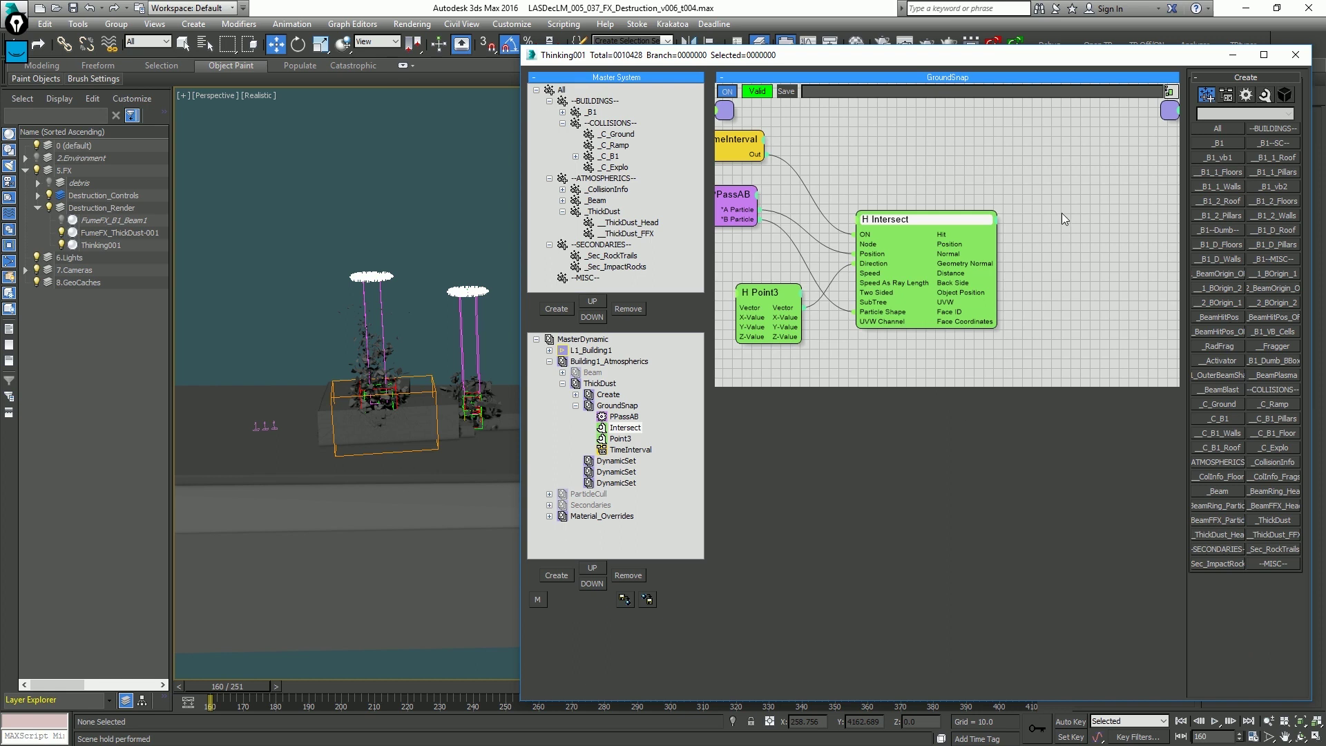
{"action": "right_click", "coordinate": [1063, 212]}
{"action": "left_click", "coordinate": [1091, 257]}
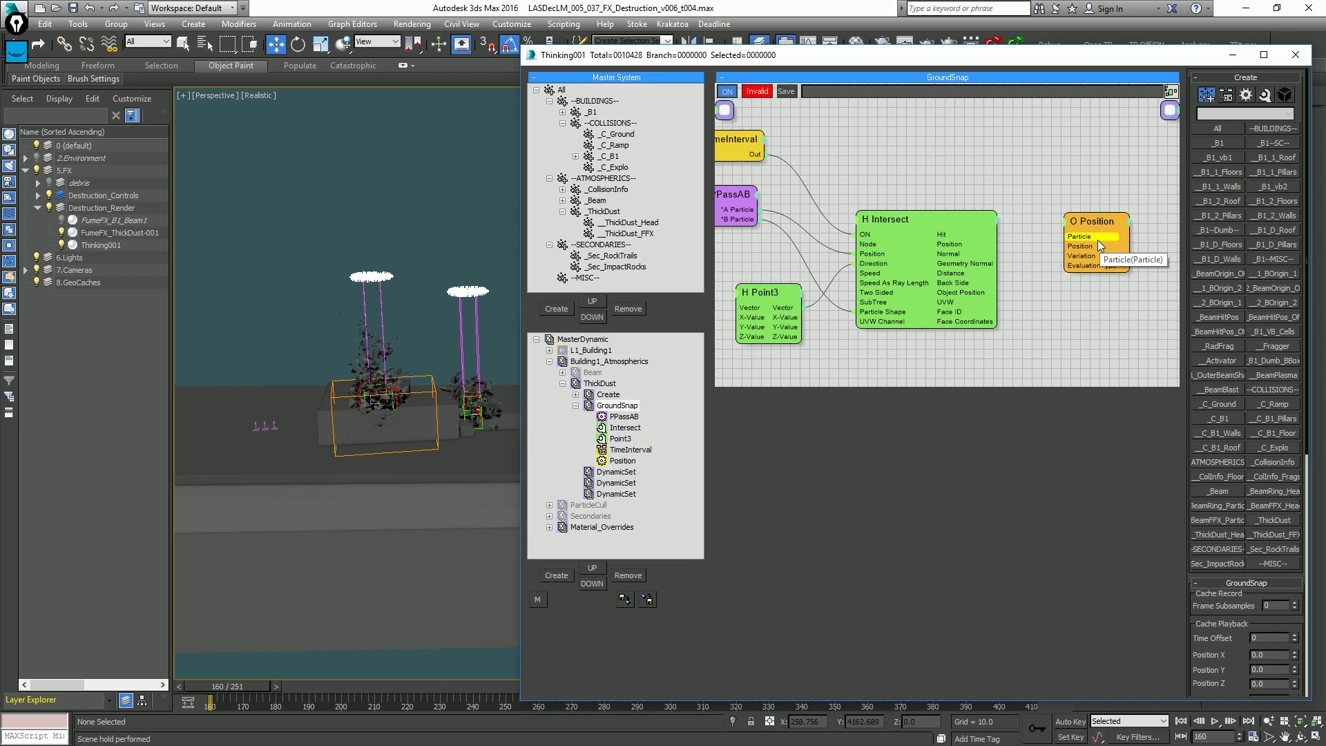
{"action": "key", "text": "Delete"}
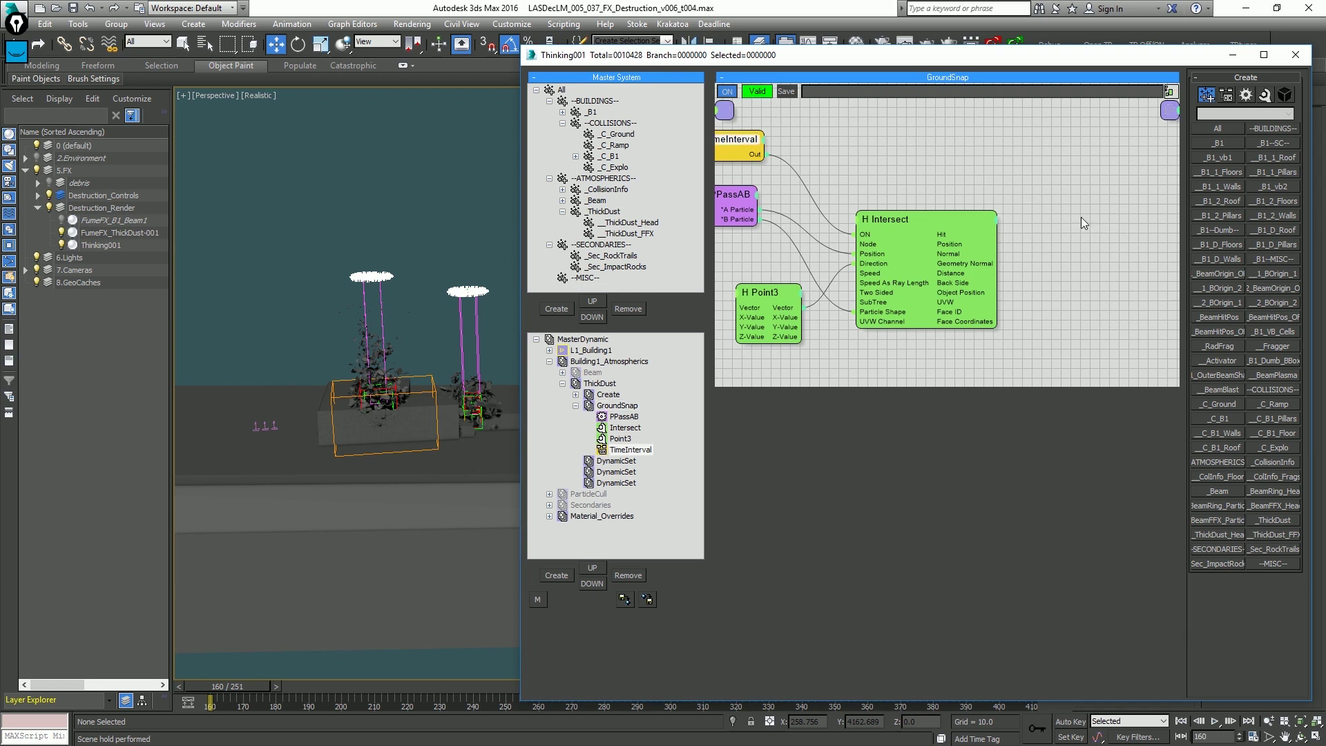
Add a PositionBorn operator and wire Intersect's Hit into its On and Intersect's Position into its Position.
{"action": "right_click", "coordinate": [1080, 217]}
{"action": "left_click", "coordinate": [1101, 235]}
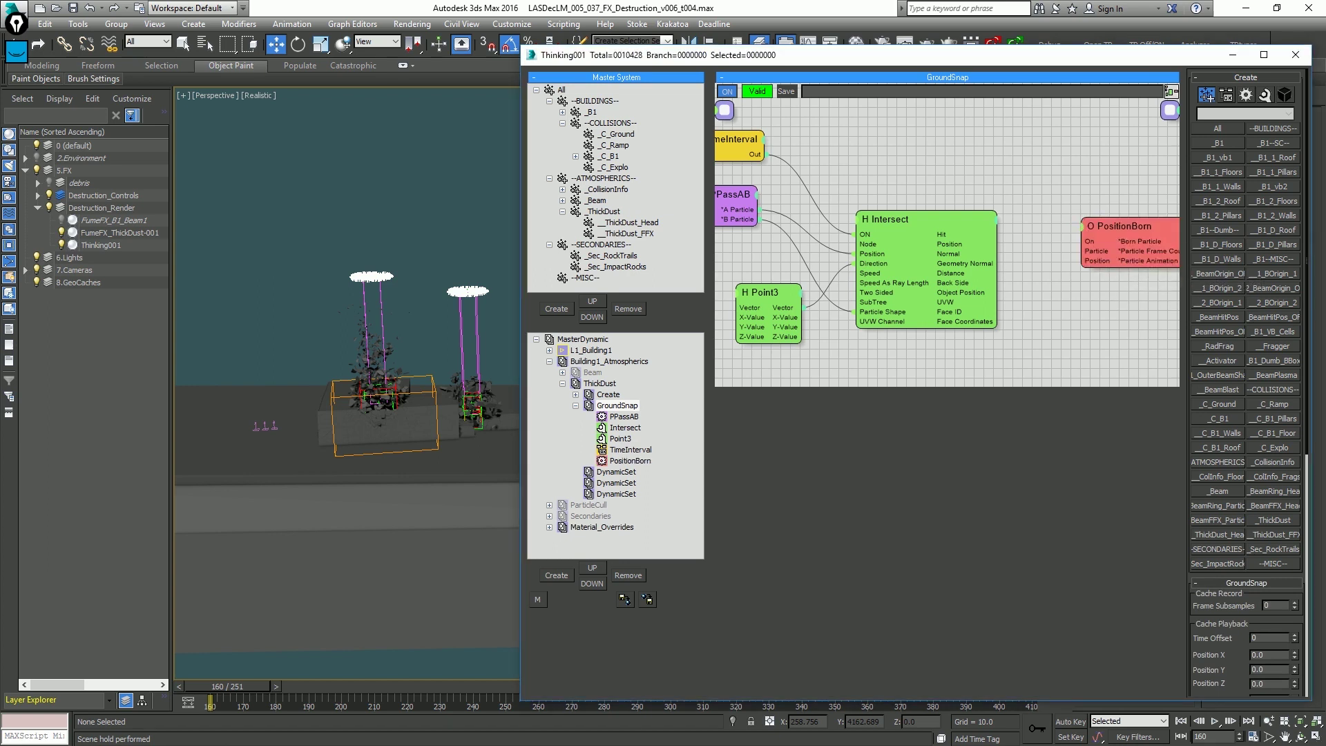
{"action": "key", "text": "h"}
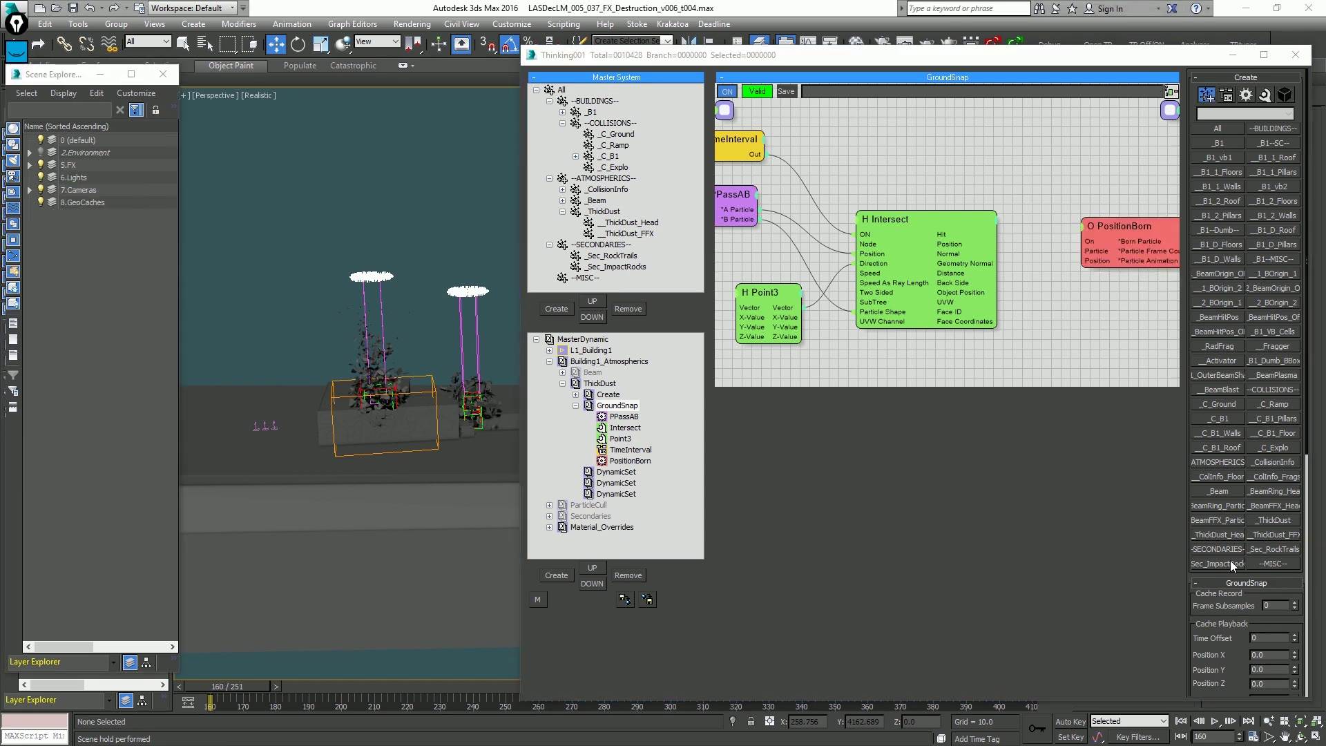
{"action": "key", "text": "Escape"}
{"action": "middle_click_drag", "start_coordinate": [1094, 262], "coordinate": [1041, 243]}
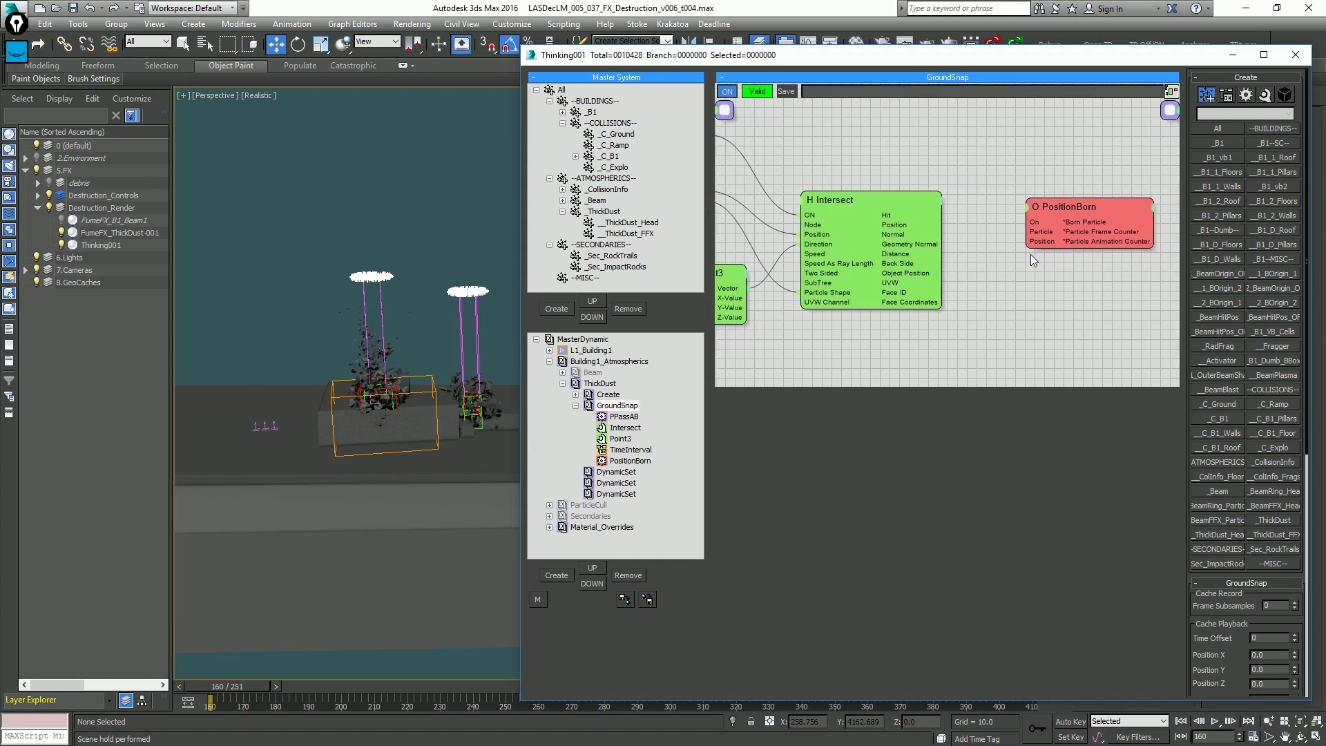
{"action": "left_click_drag", "start_coordinate": [1041, 243], "coordinate": [944, 225]}
{"action": "left_click_drag", "start_coordinate": [1026, 223], "coordinate": [945, 215]}
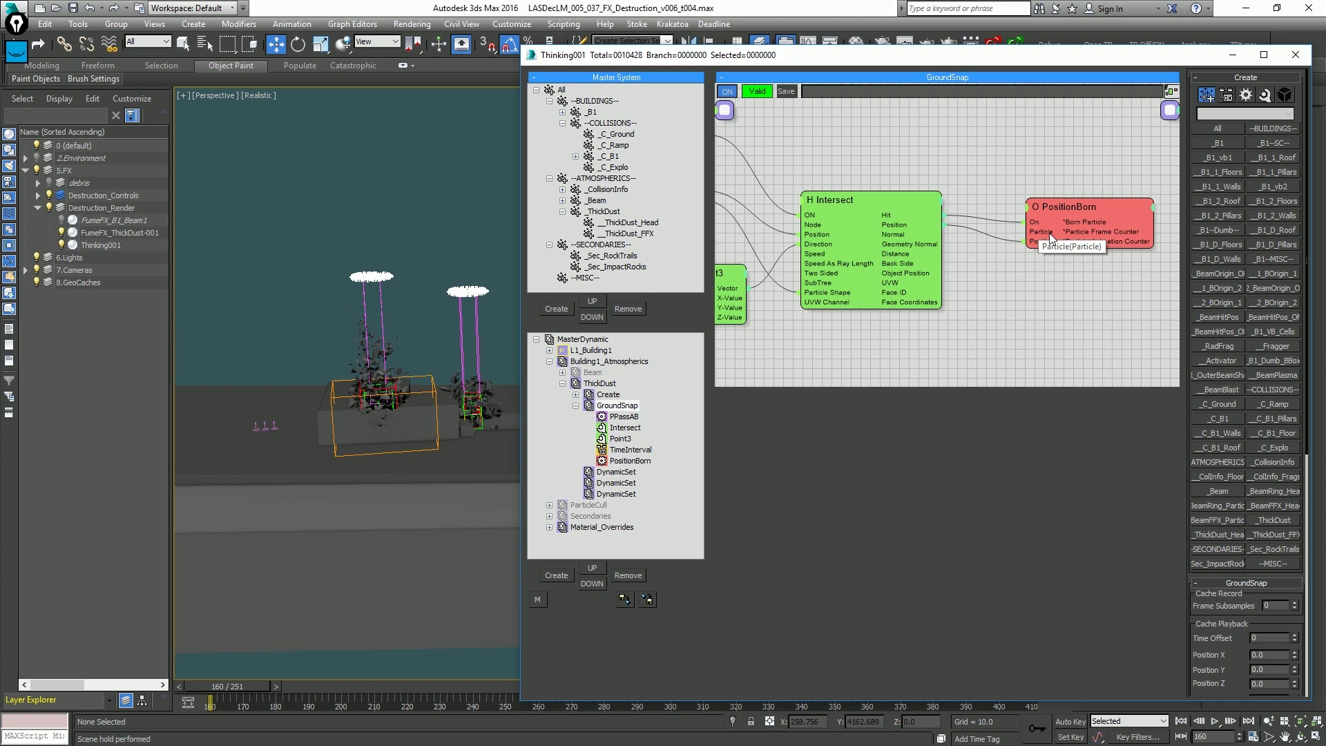
Wire PPassAB's A Particle into PositionBorn's Particle input and expose PositionBorn's Direction input.
{"action": "middle_click_drag", "start_coordinate": [1007, 328], "coordinate": [1094, 352]}
{"action": "left_click_drag", "start_coordinate": [1130, 252], "coordinate": [765, 214]}
{"action": "left_click_drag", "start_coordinate": [1153, 230], "coordinate": [1154, 177]}
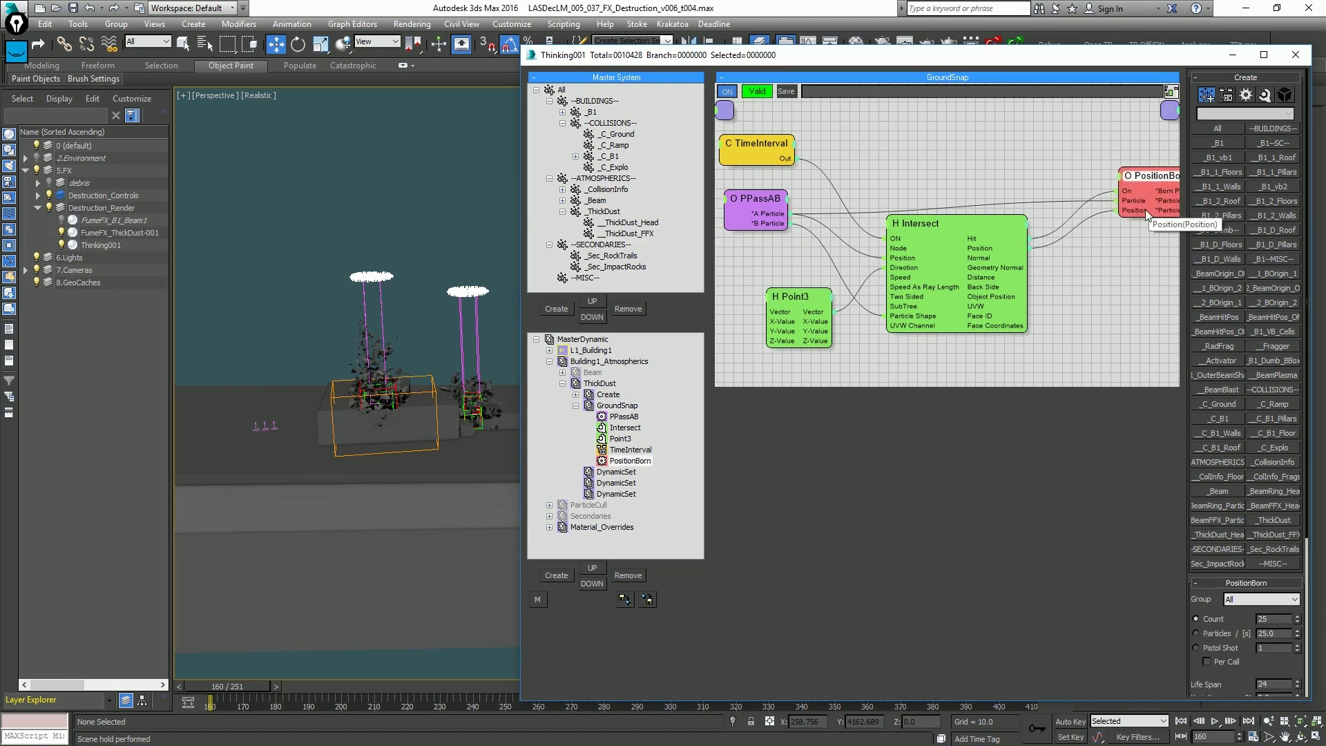
{"action": "middle_click_drag", "start_coordinate": [1121, 303], "coordinate": [1104, 307]}
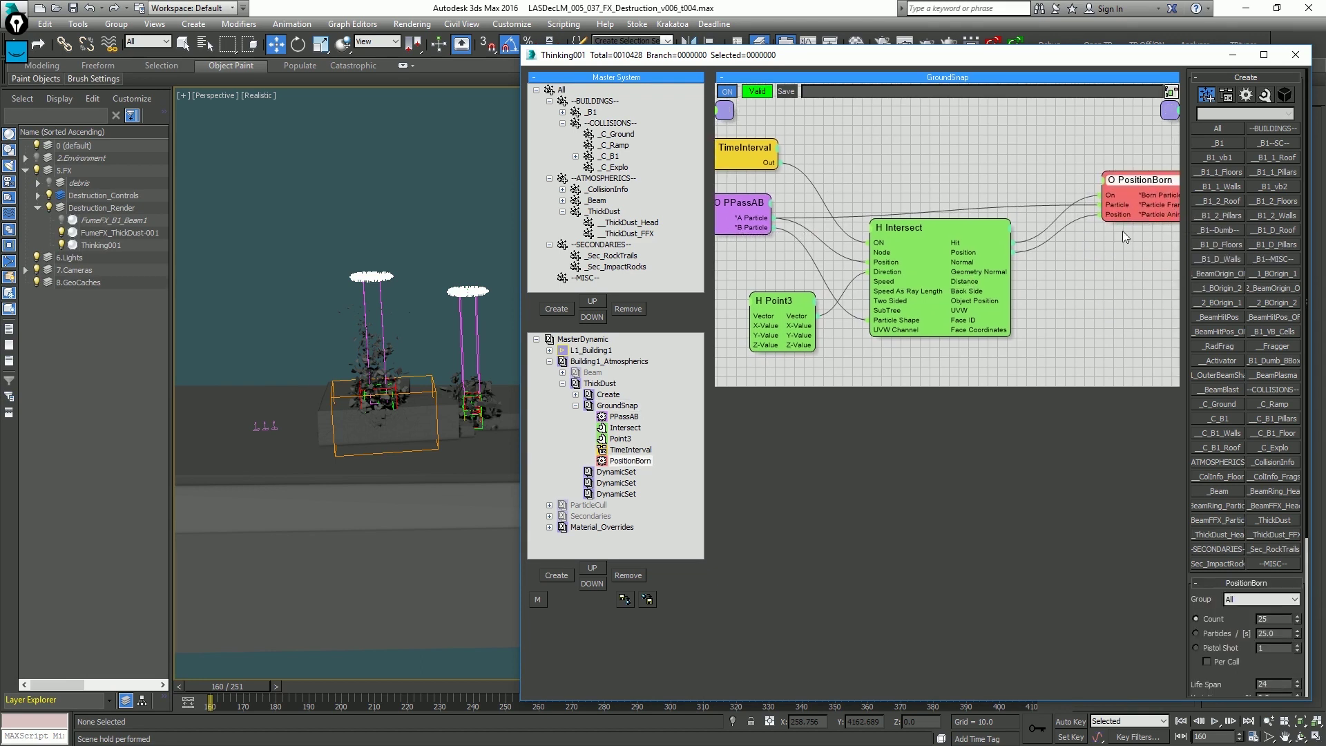
{"action": "left_click", "coordinate": [1109, 185]}
{"action": "left_click", "coordinate": [1101, 267]}
Add a second Point3 helper below PositionBorn and a Random helper that feeds it random values.
{"action": "right_click", "coordinate": [1084, 255]}
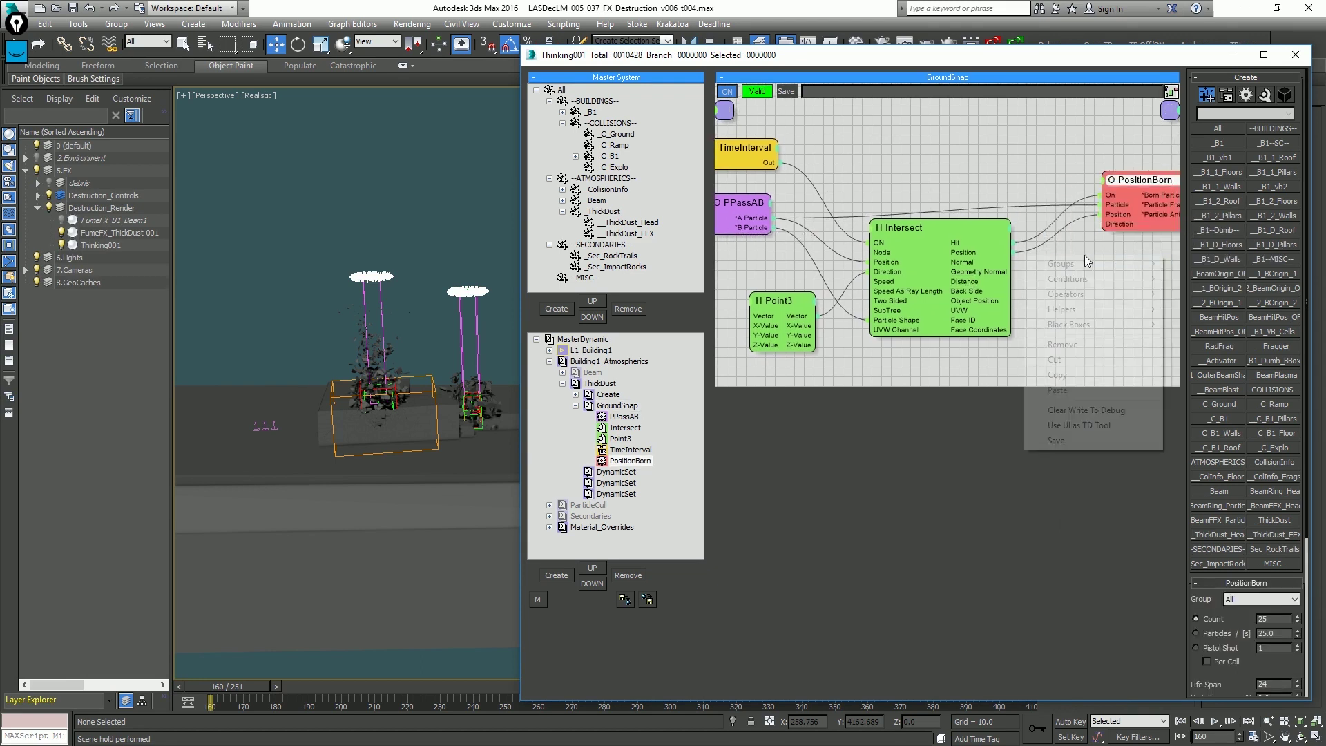
{"action": "mouse_move", "coordinate": [1090, 309]}
{"action": "mouse_move", "coordinate": [980, 324]}
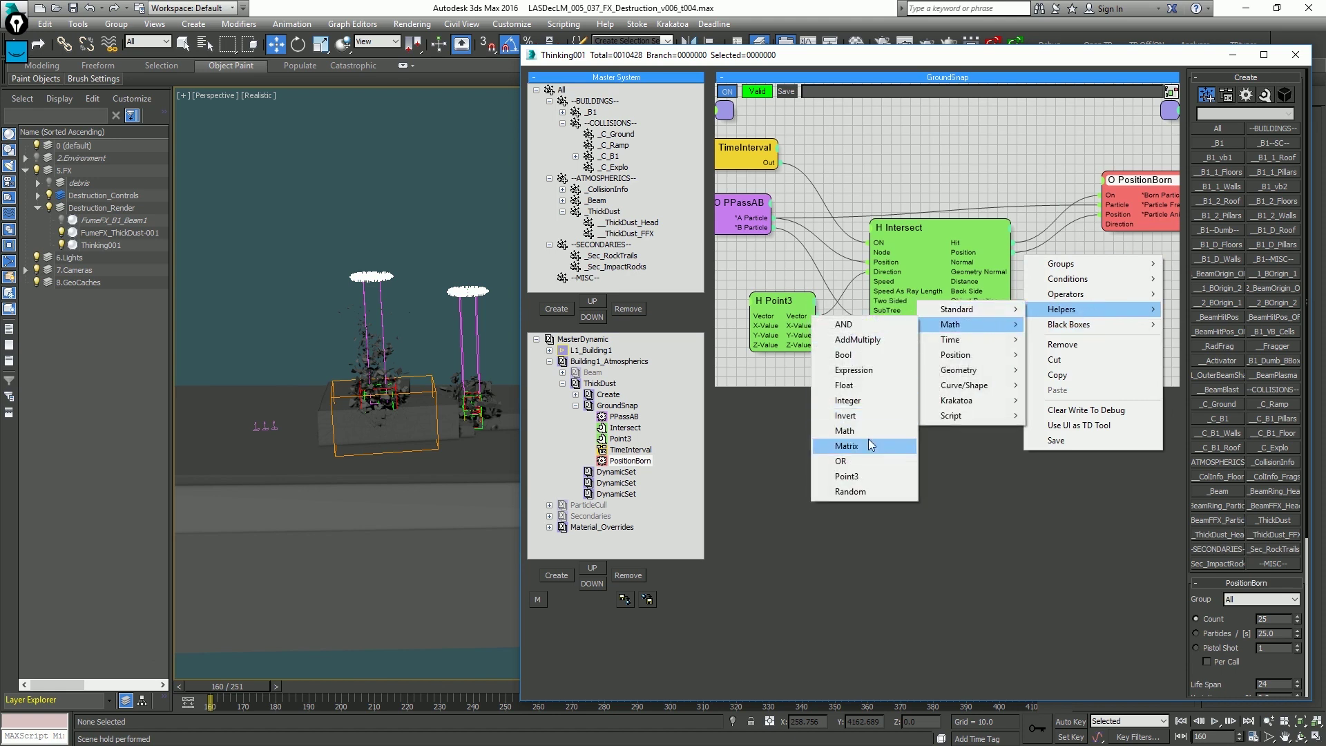
{"action": "left_click", "coordinate": [863, 474]}
{"action": "right_click", "coordinate": [1020, 372]}
{"action": "mouse_move", "coordinate": [1005, 426]}
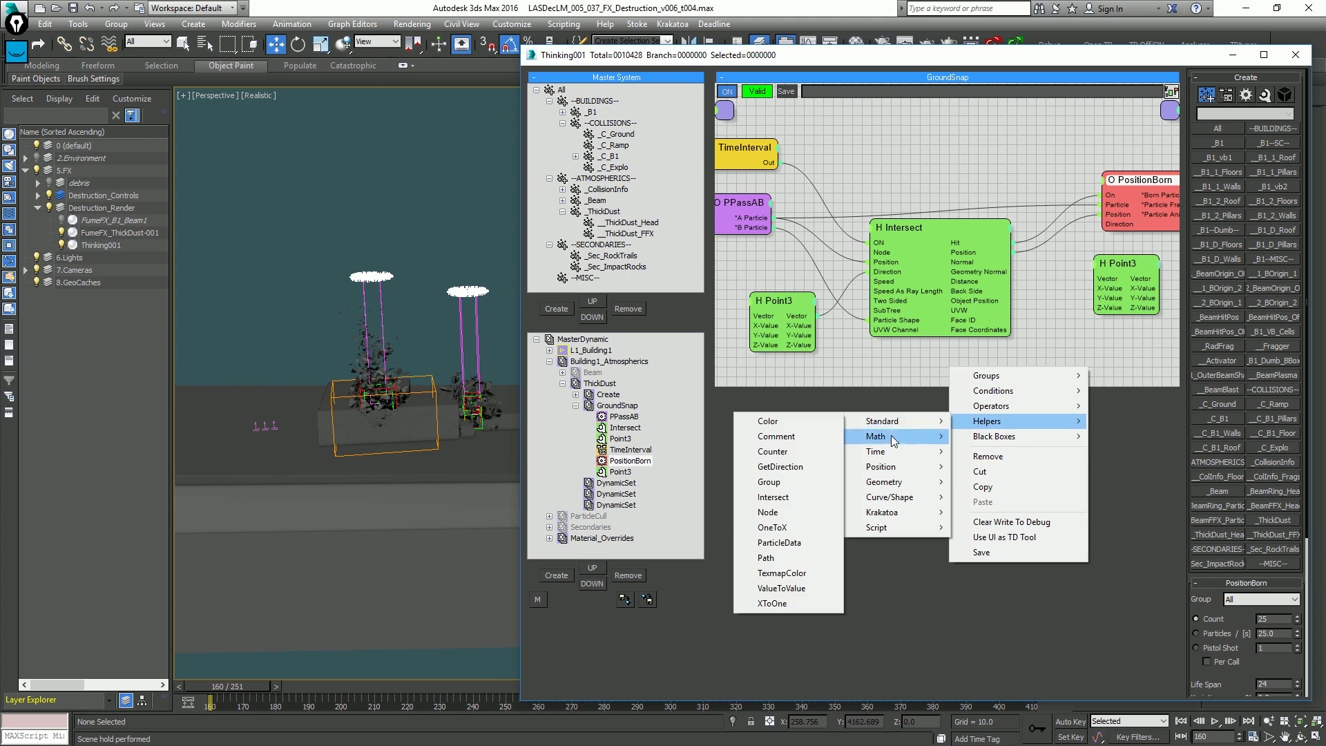
{"action": "mouse_move", "coordinate": [890, 435]}
{"action": "left_click", "coordinate": [775, 602]}
{"action": "left_click_drag", "start_coordinate": [980, 376], "coordinate": [1108, 304]}
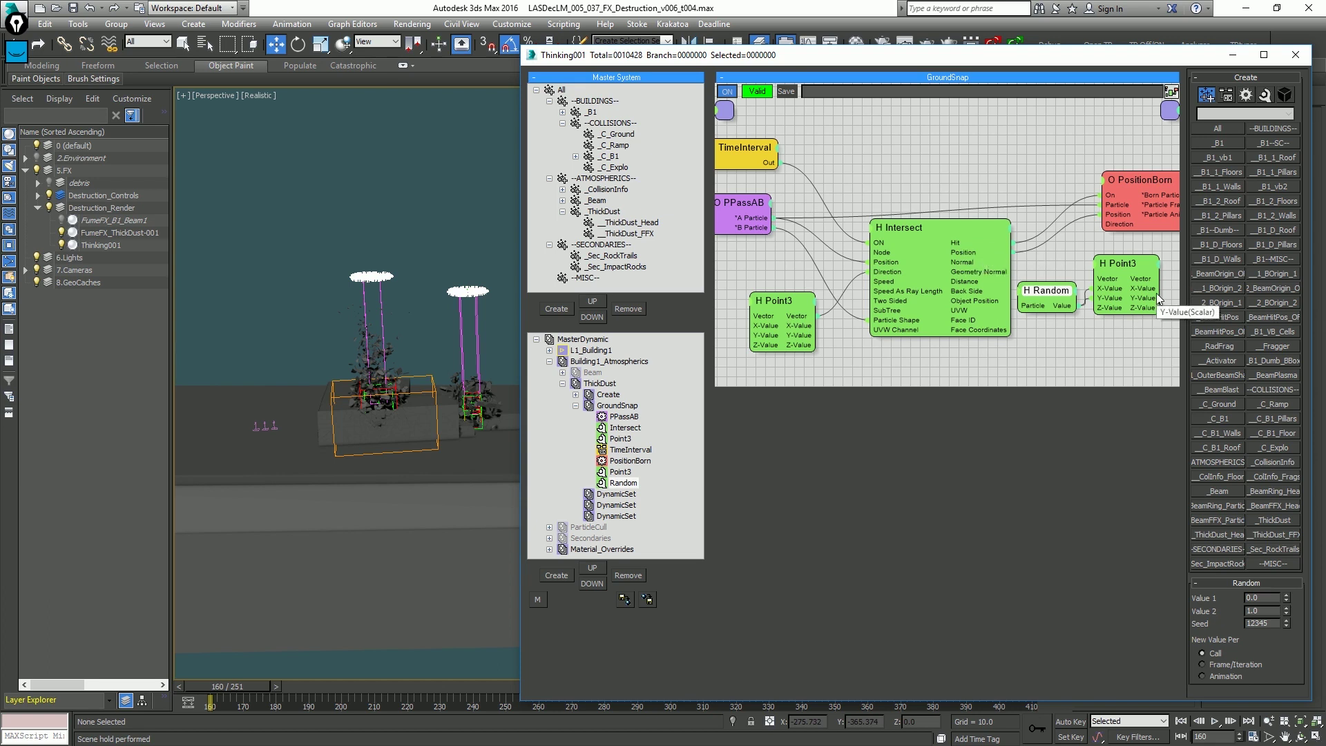
Move PositionBorn away from the second Point3 and wire that Point3's Vector into PositionBorn's Direction.
{"action": "middle_click_drag", "start_coordinate": [1127, 247], "coordinate": [1071, 252]}
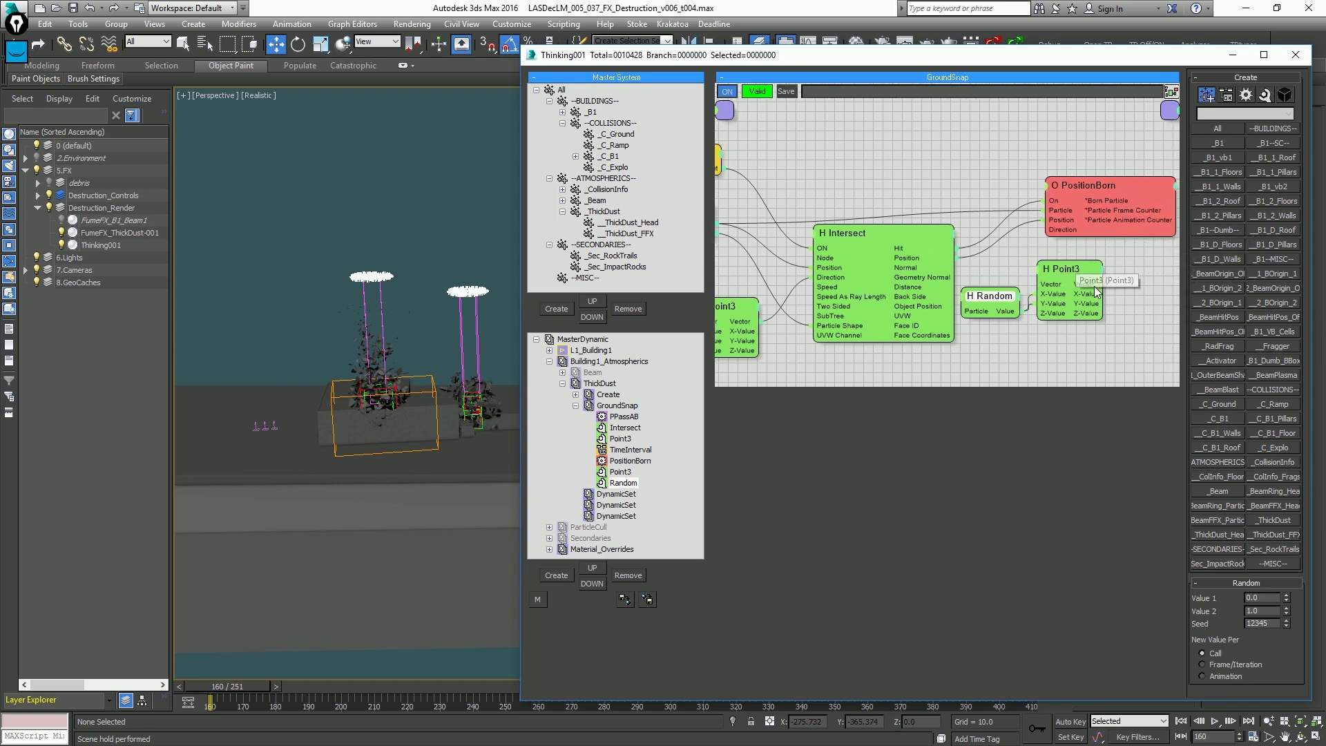
{"action": "left_click_drag", "start_coordinate": [1081, 185], "coordinate": [1170, 201]}
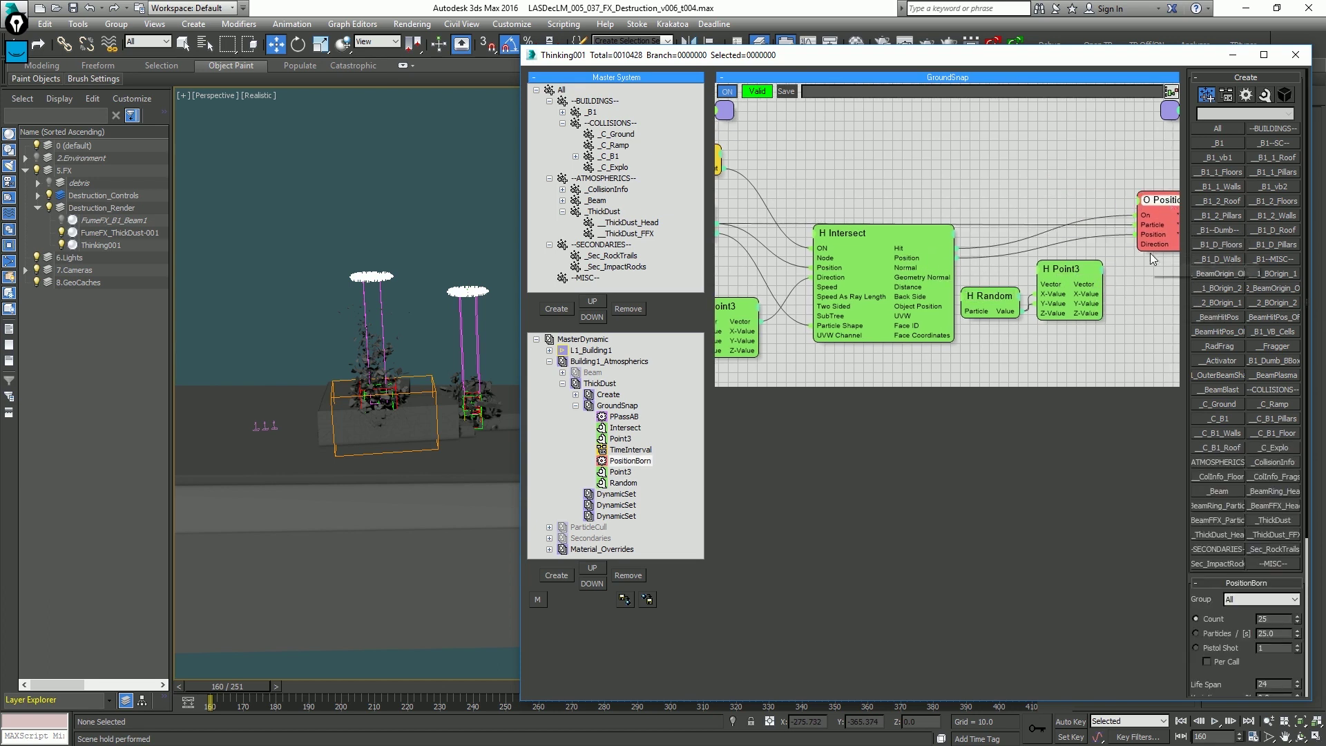
{"action": "left_click_drag", "start_coordinate": [1150, 246], "coordinate": [1093, 289]}
{"action": "middle_click_drag", "start_coordinate": [1110, 295], "coordinate": [981, 284]}
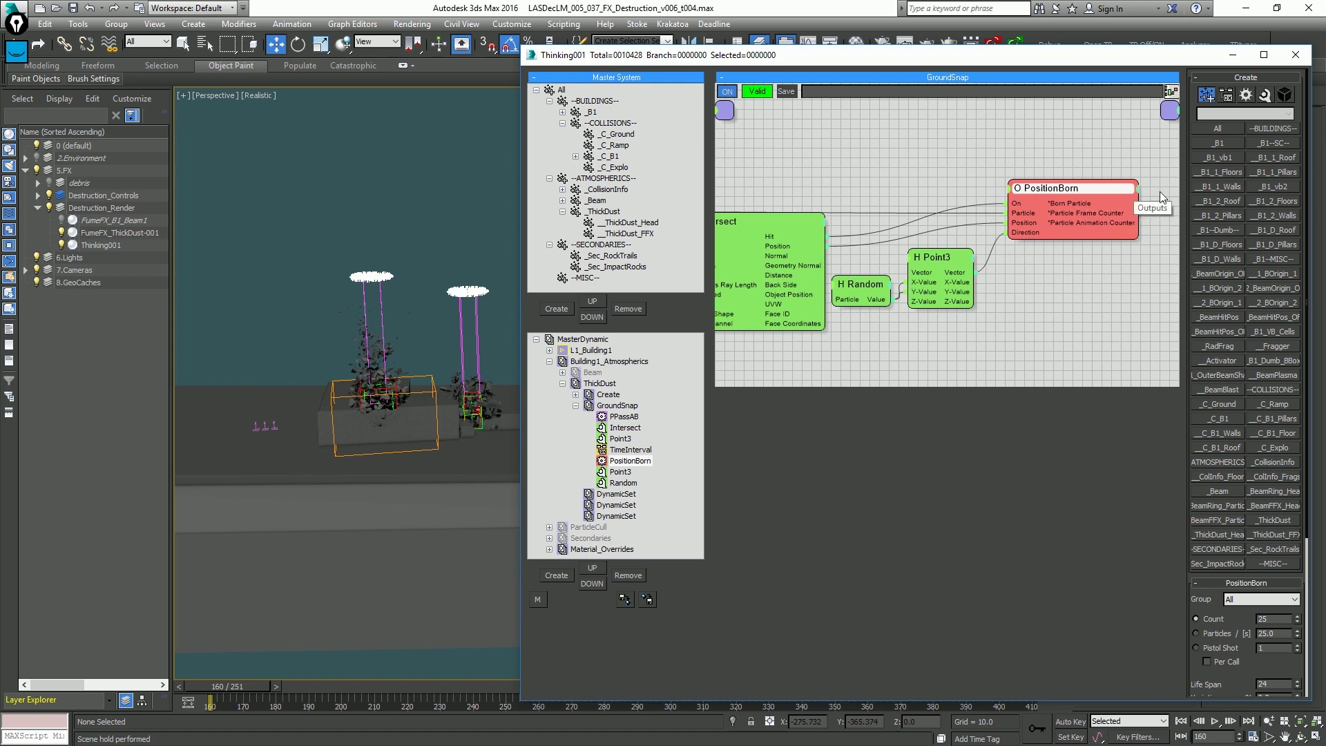
Set PositionBorn's group to __ThickDust_Head.
{"action": "left_click", "coordinate": [1255, 599]}
{"action": "scroll", "coordinate": [1274, 552], "scroll_direction": "down", "scroll_amount": 10}
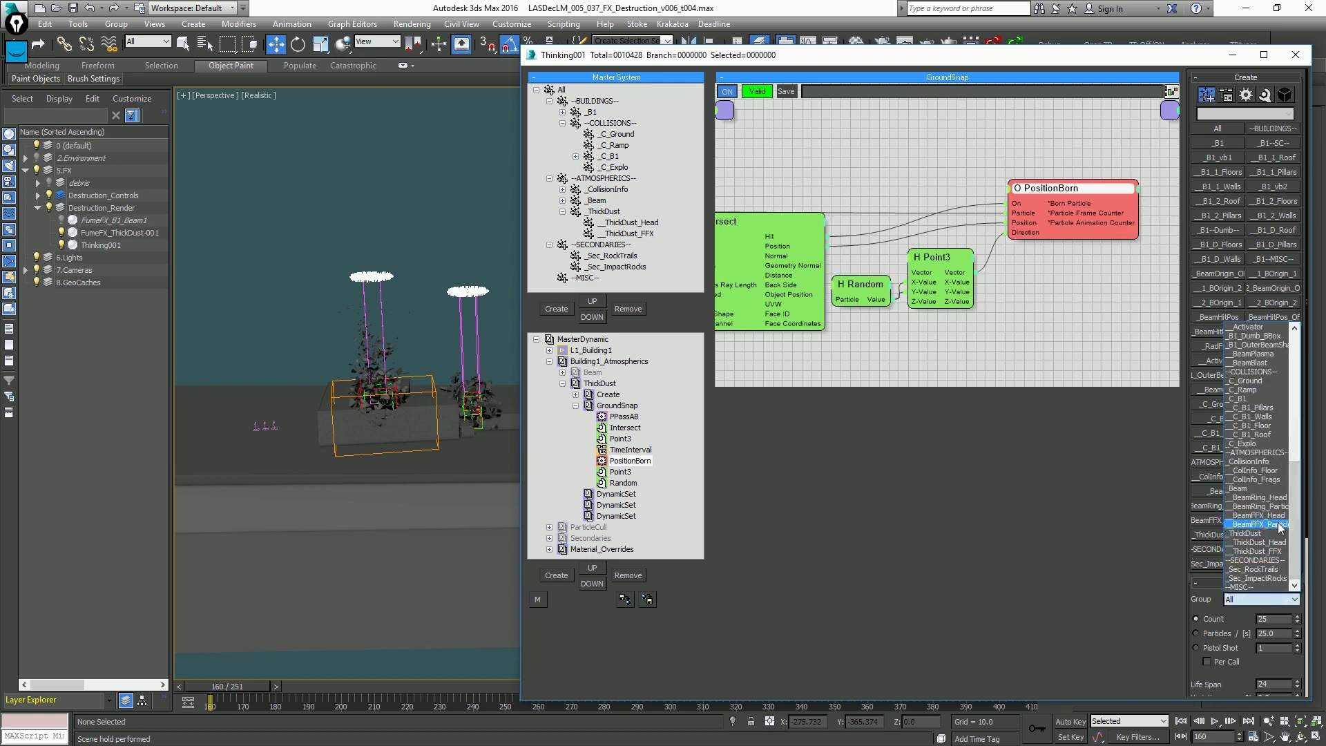
{"action": "left_click", "coordinate": [1259, 542]}
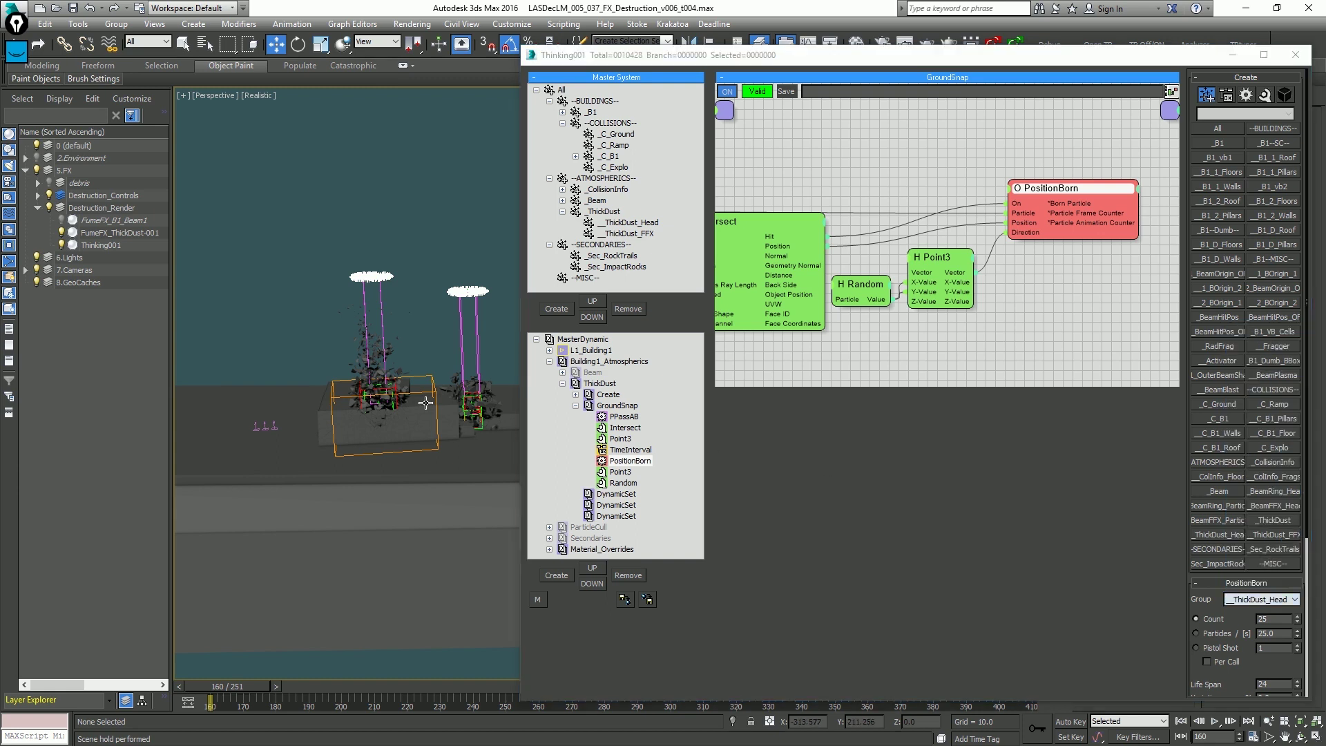
Play the animation in a close view of the building debris to examine the dust head particles.
{"action": "key", "text": "period"}
{"action": "key", "text": "comma"}
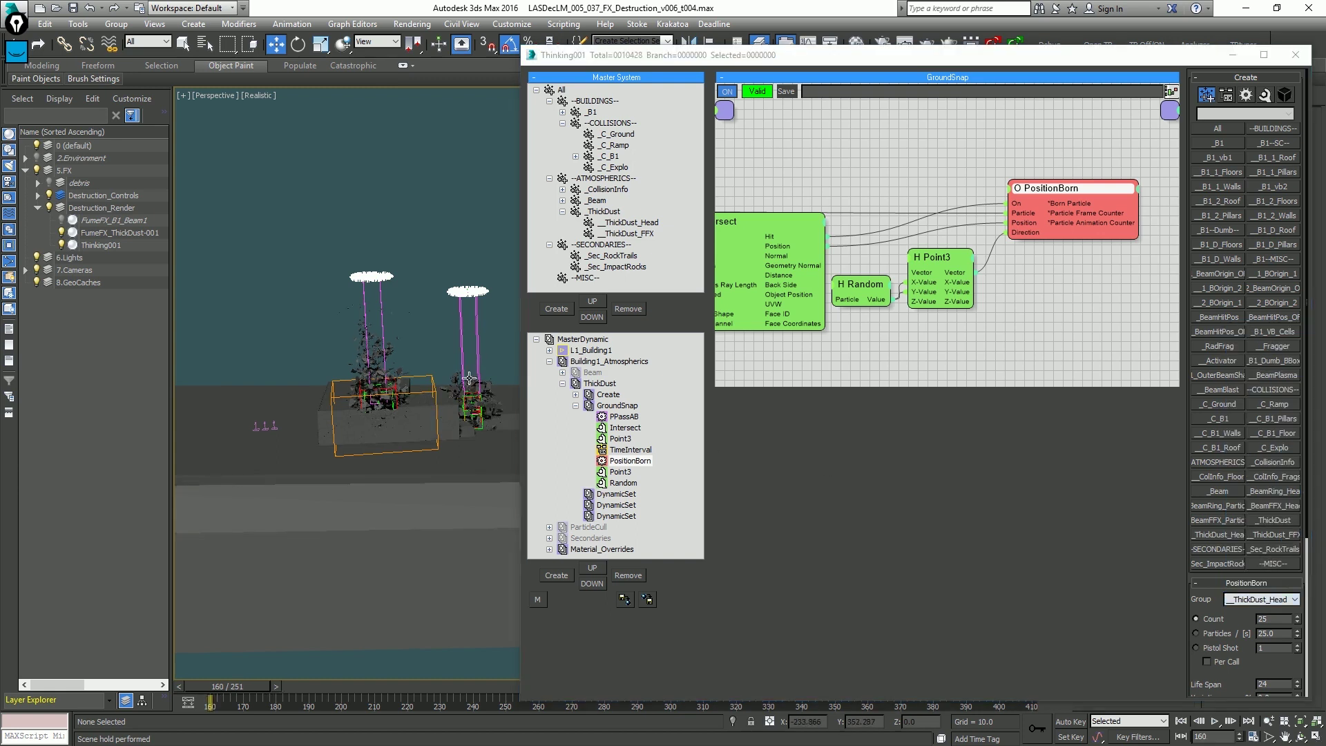
{"action": "middle_click_drag", "start_coordinate": [468, 378], "coordinate": [417, 399], "text": "alt"}
{"action": "scroll", "coordinate": [417, 399], "scroll_direction": "up", "scroll_amount": 4}
{"action": "scroll", "coordinate": [417, 399], "scroll_direction": "up", "scroll_amount": 2}
{"action": "key", "text": "slash"}
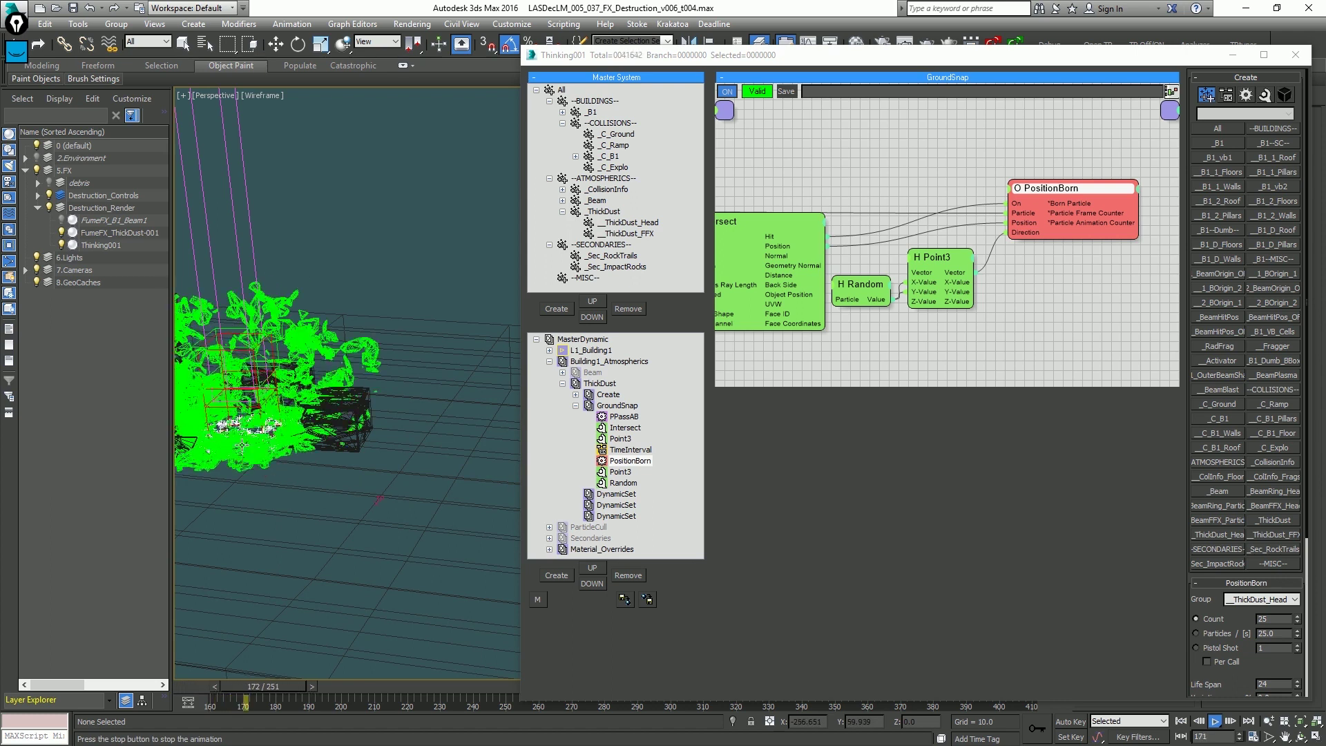
Stop the playback at the start frame and add a ParticleDie operator below PositionBorn in GroundSnap.
{"action": "key", "text": "slash"}
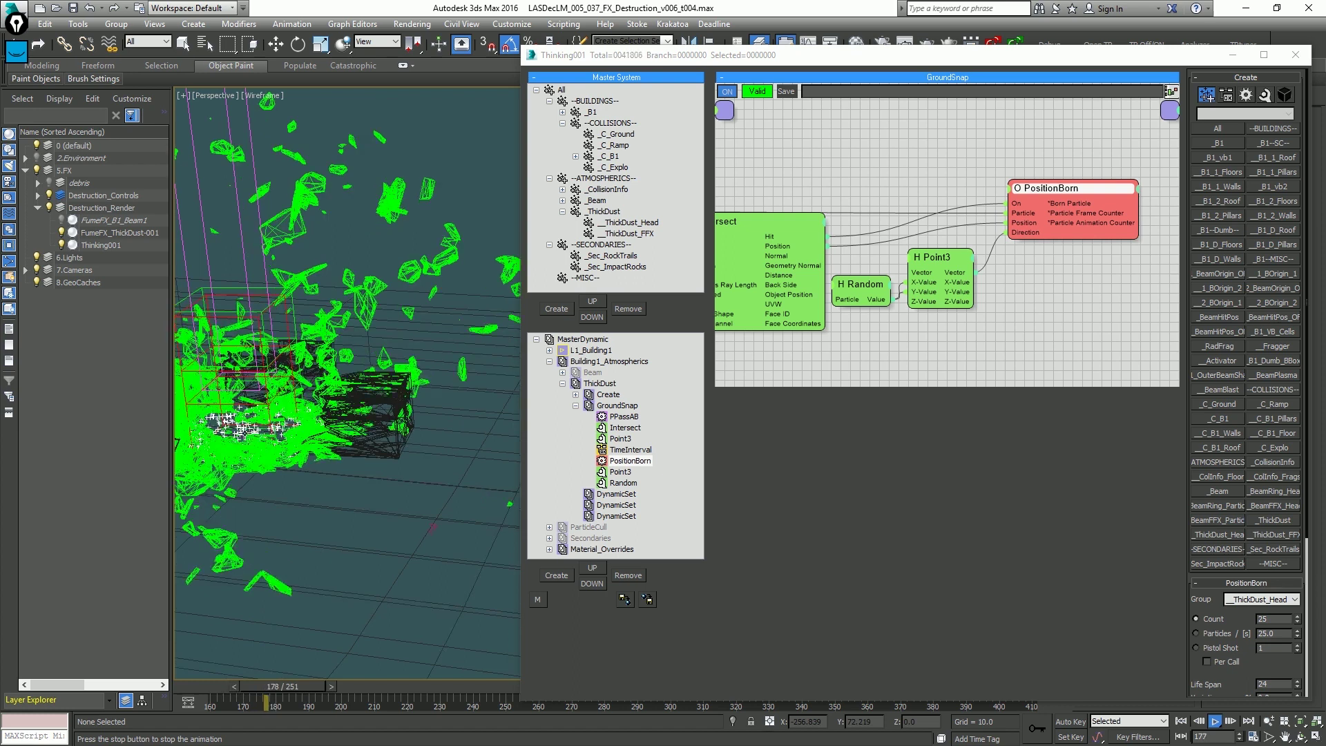
{"action": "key", "text": "Home"}
{"action": "right_click", "coordinate": [1003, 289]}
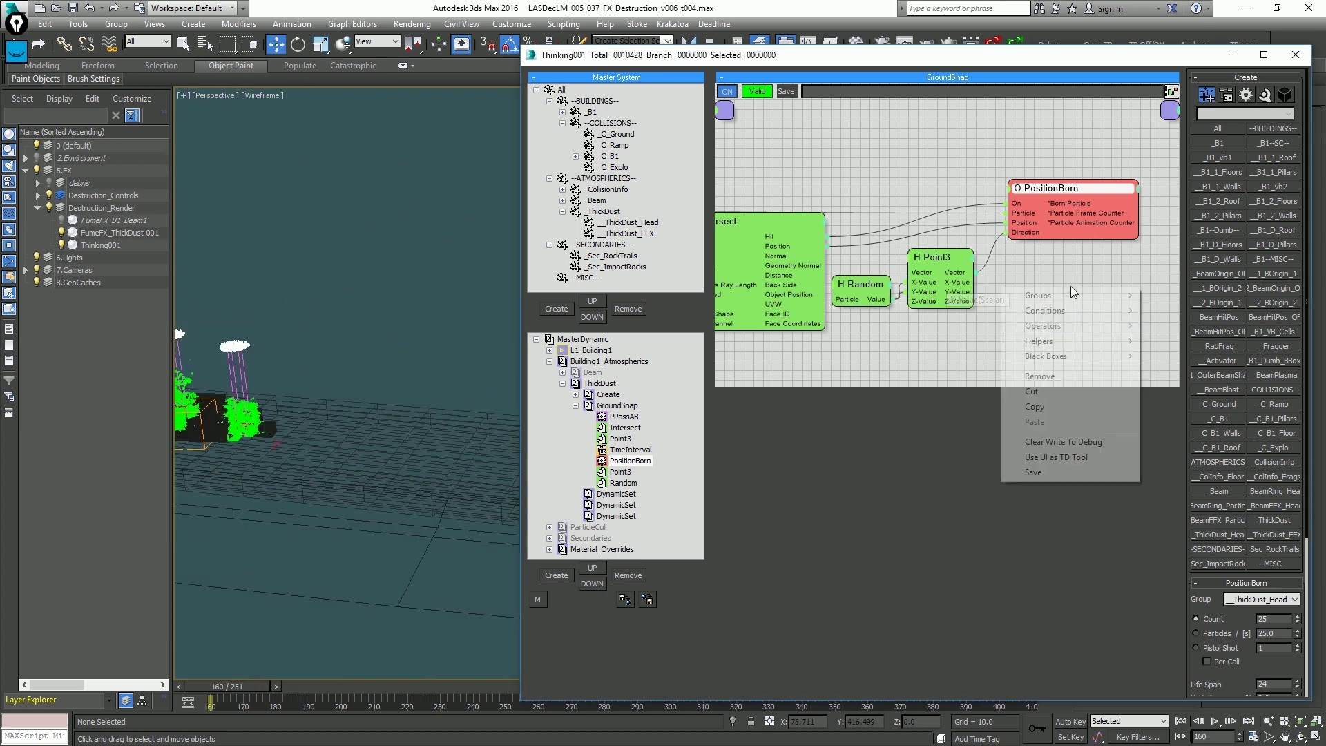
{"action": "mouse_move", "coordinate": [1043, 325]}
{"action": "mouse_move", "coordinate": [925, 325]}
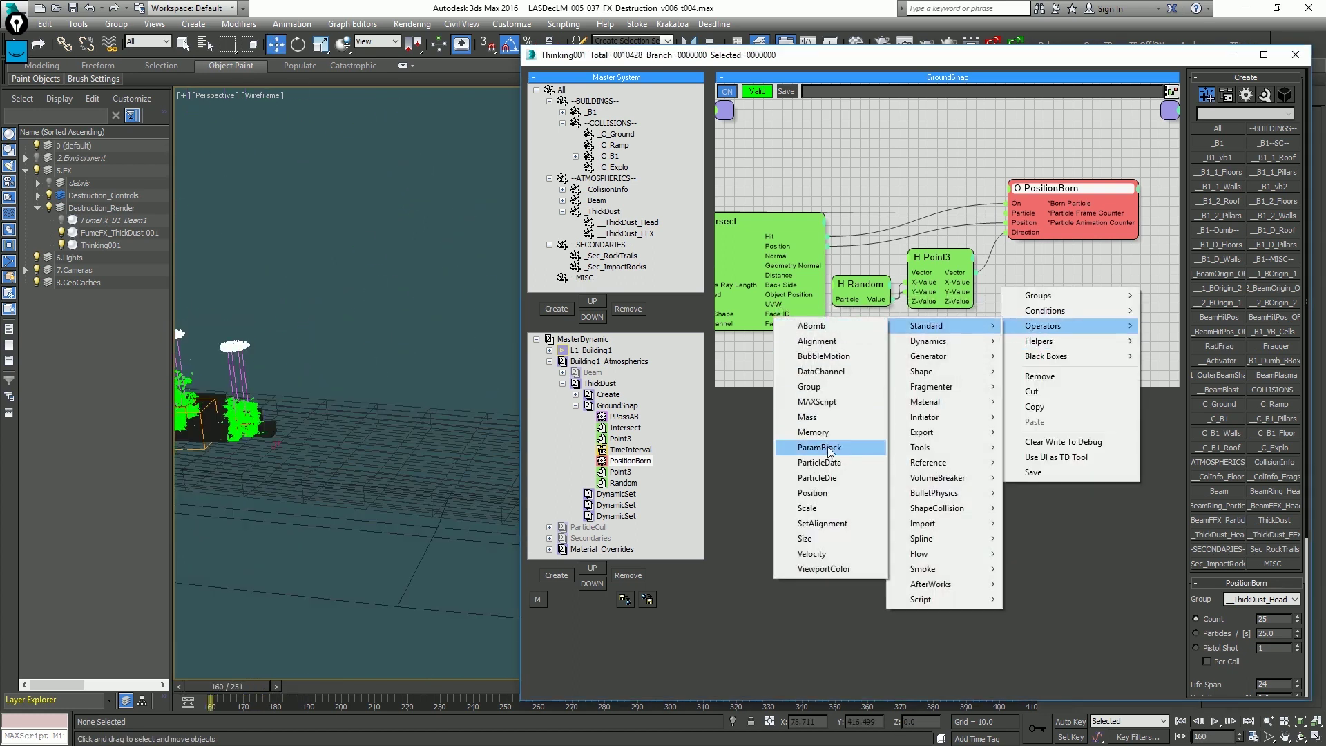
{"action": "left_click", "coordinate": [818, 477]}
{"action": "middle_click_drag", "start_coordinate": [996, 353], "coordinate": [1026, 359]}
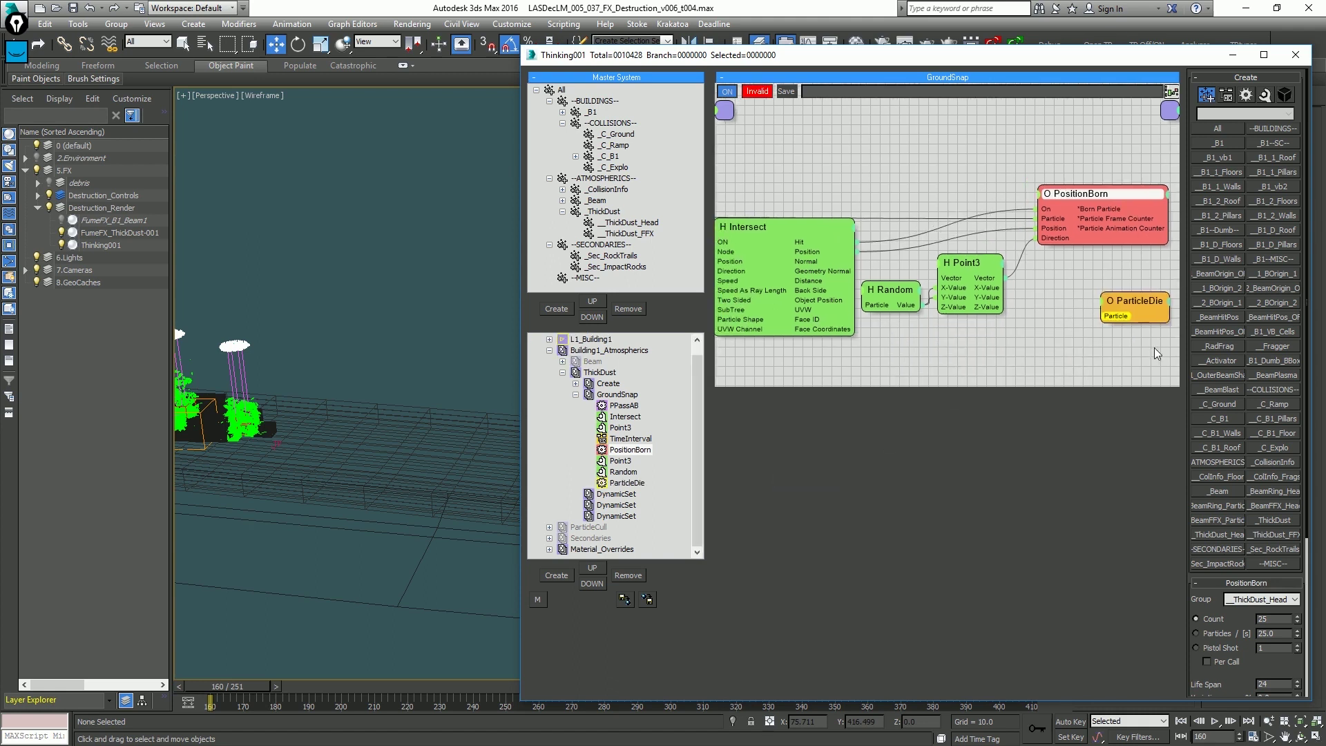
Wire PPassAB's A Particle into ParticleDie's Particle and Intersect's Hit into its ON input, and move PositionBorn farther from the second Point3.
{"action": "left_click_drag", "start_coordinate": [1102, 315], "coordinate": [1073, 310]}
{"action": "double_click", "coordinate": [1004, 60]}
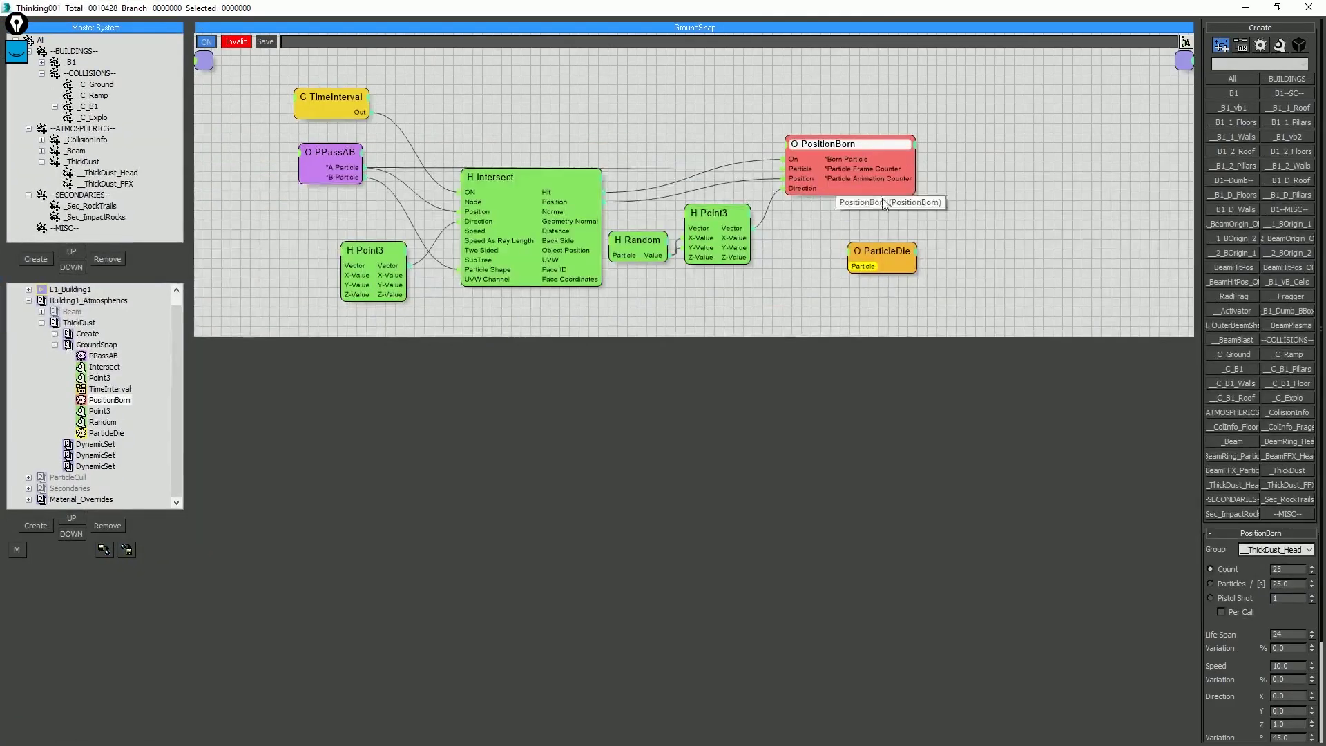
{"action": "left_click_drag", "start_coordinate": [852, 269], "coordinate": [361, 167]}
{"action": "left_click", "coordinate": [850, 253]}
{"action": "left_click", "coordinate": [852, 265]}
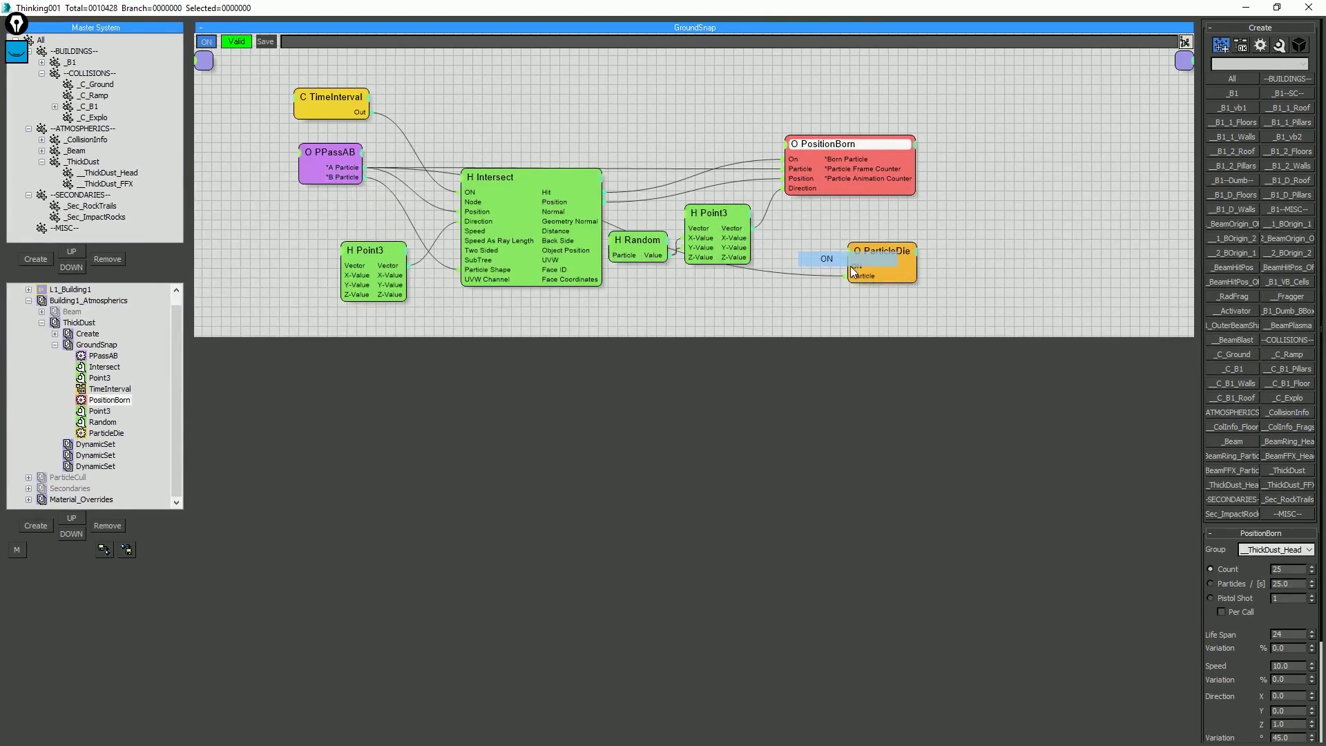
{"action": "left_click_drag", "start_coordinate": [849, 266], "coordinate": [605, 194]}
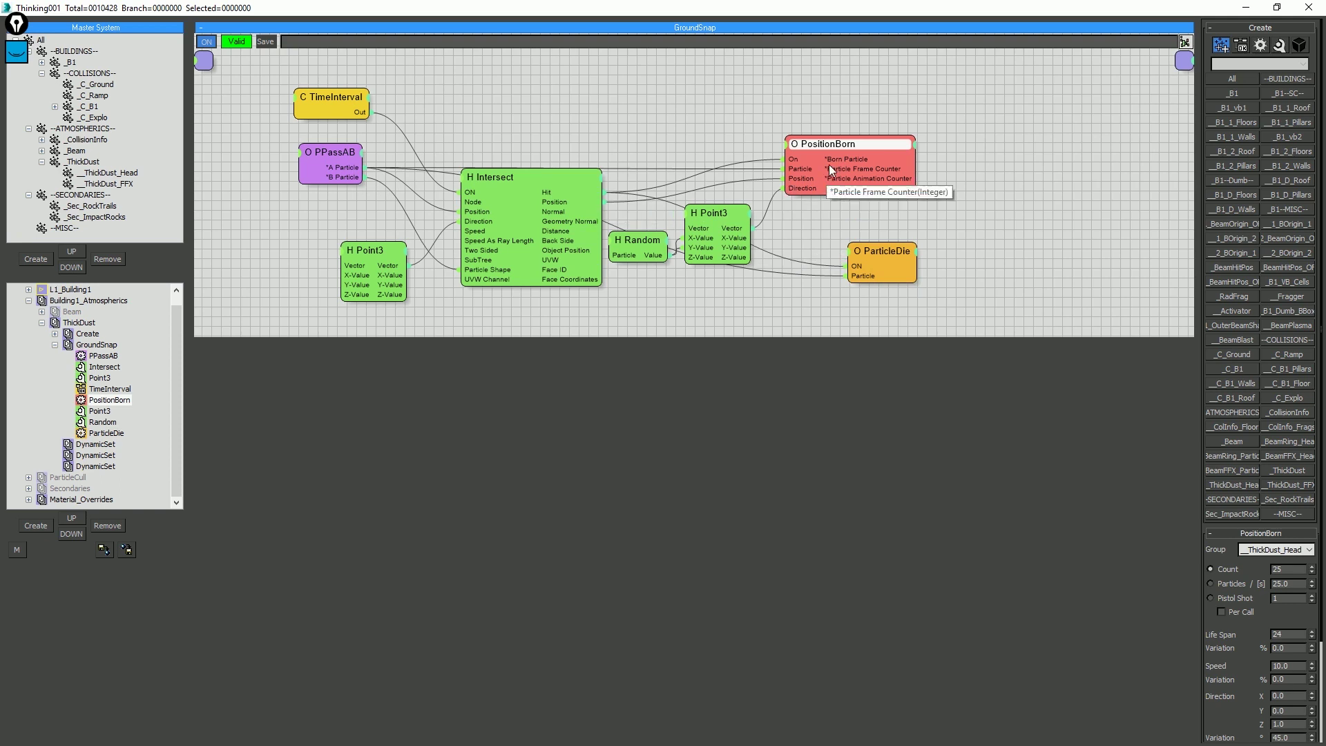
{"action": "left_click_drag", "start_coordinate": [829, 164], "coordinate": [1003, 148]}
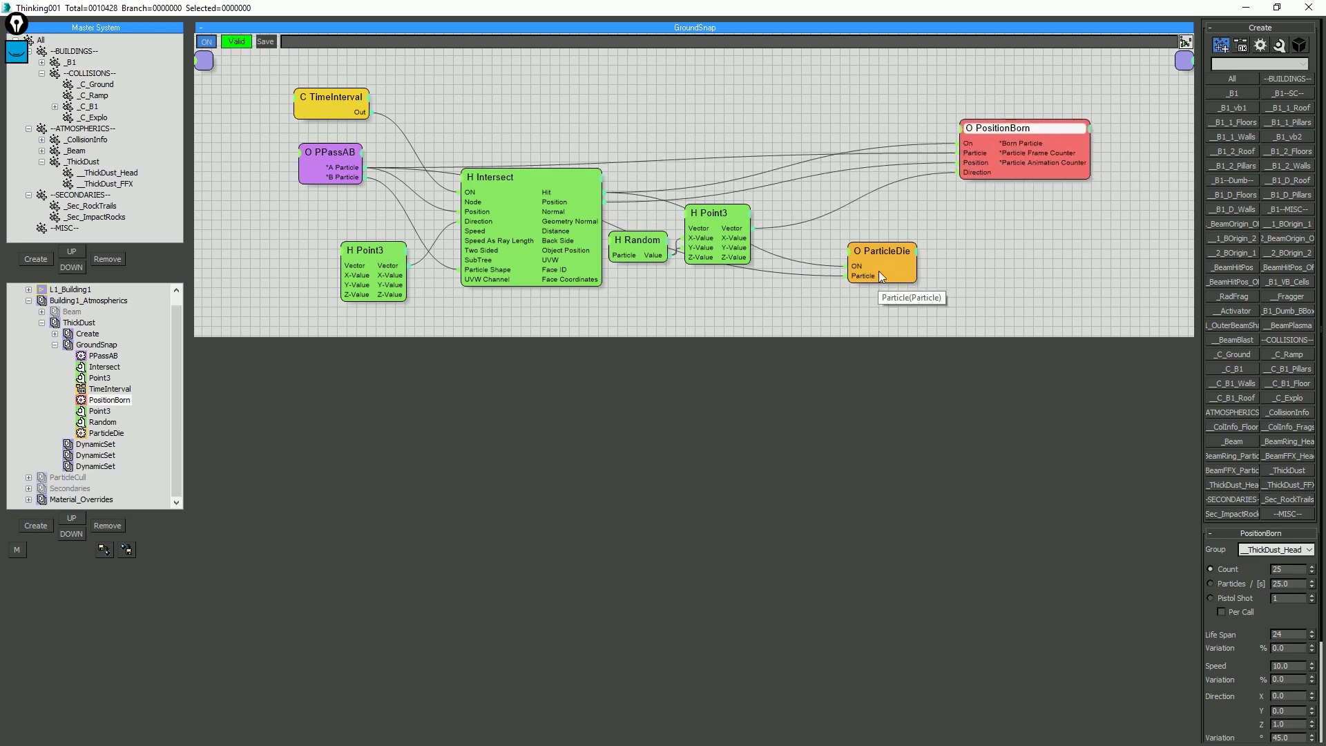
Play the animation close to the falling debris to examine the dust particles with ParticleDie active, and return to the start frame.
{"action": "left_click_drag", "start_coordinate": [736, 7], "coordinate": [1026, 28]}
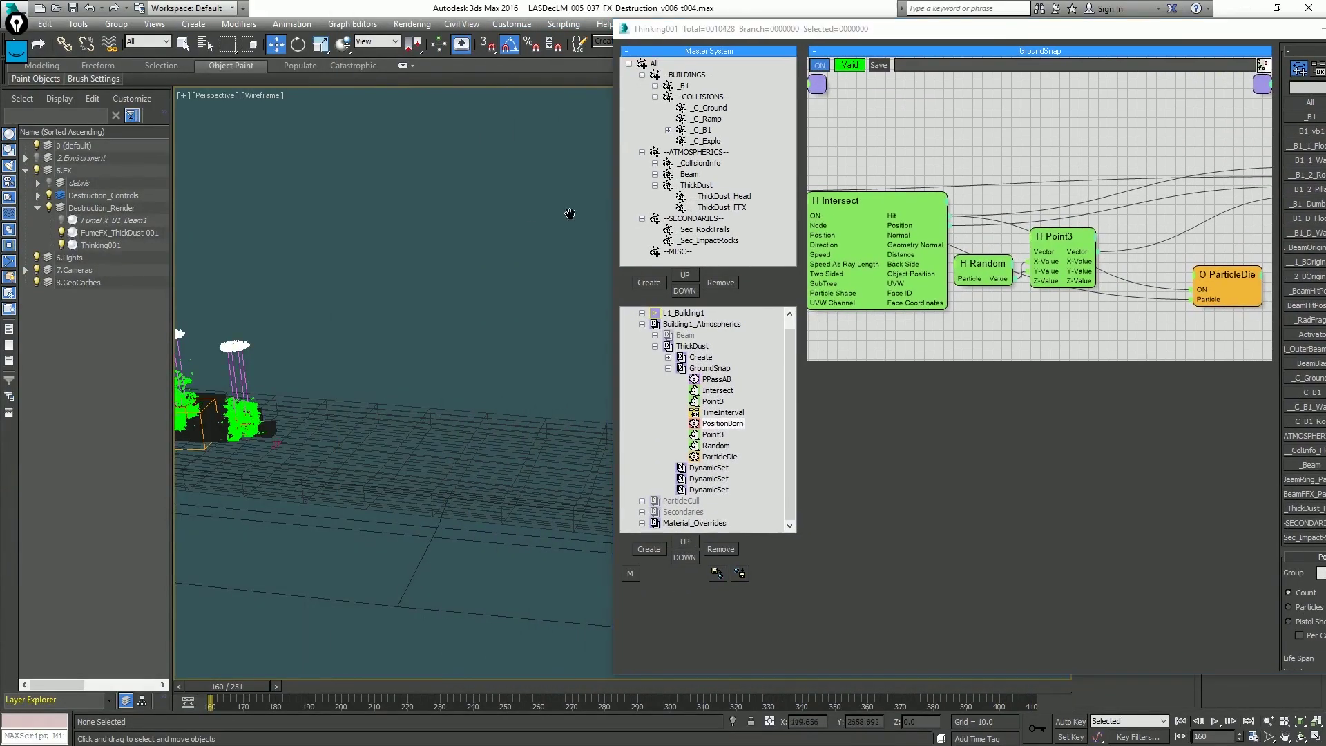
{"action": "middle_click_drag", "start_coordinate": [569, 213], "coordinate": [682, 213]}
{"action": "middle_click_drag", "start_coordinate": [328, 347], "coordinate": [390, 330]}
{"action": "scroll", "coordinate": [391, 332], "scroll_direction": "up", "scroll_amount": 4}
{"action": "key", "text": "slash"}
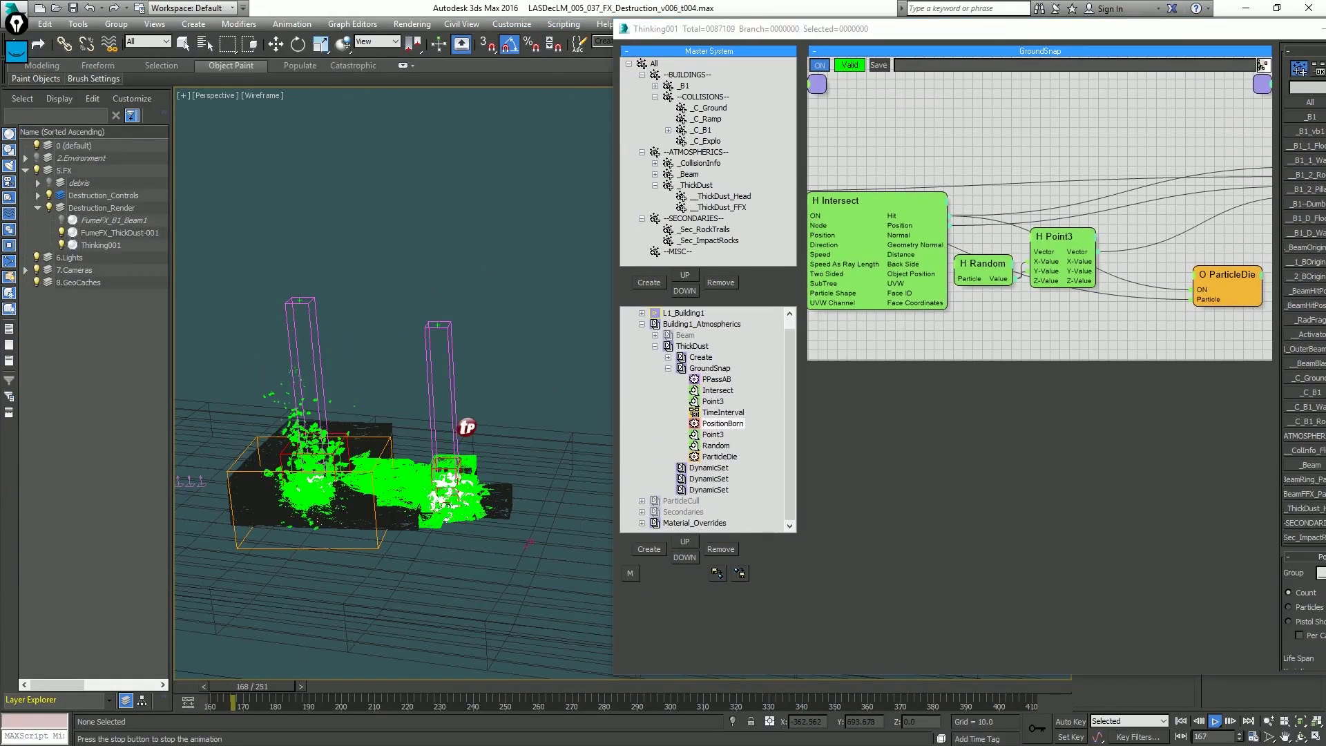
{"action": "scroll", "coordinate": [448, 515], "scroll_direction": "up", "scroll_amount": 4}
{"action": "scroll", "coordinate": [470, 511], "scroll_direction": "up", "scroll_amount": 2}
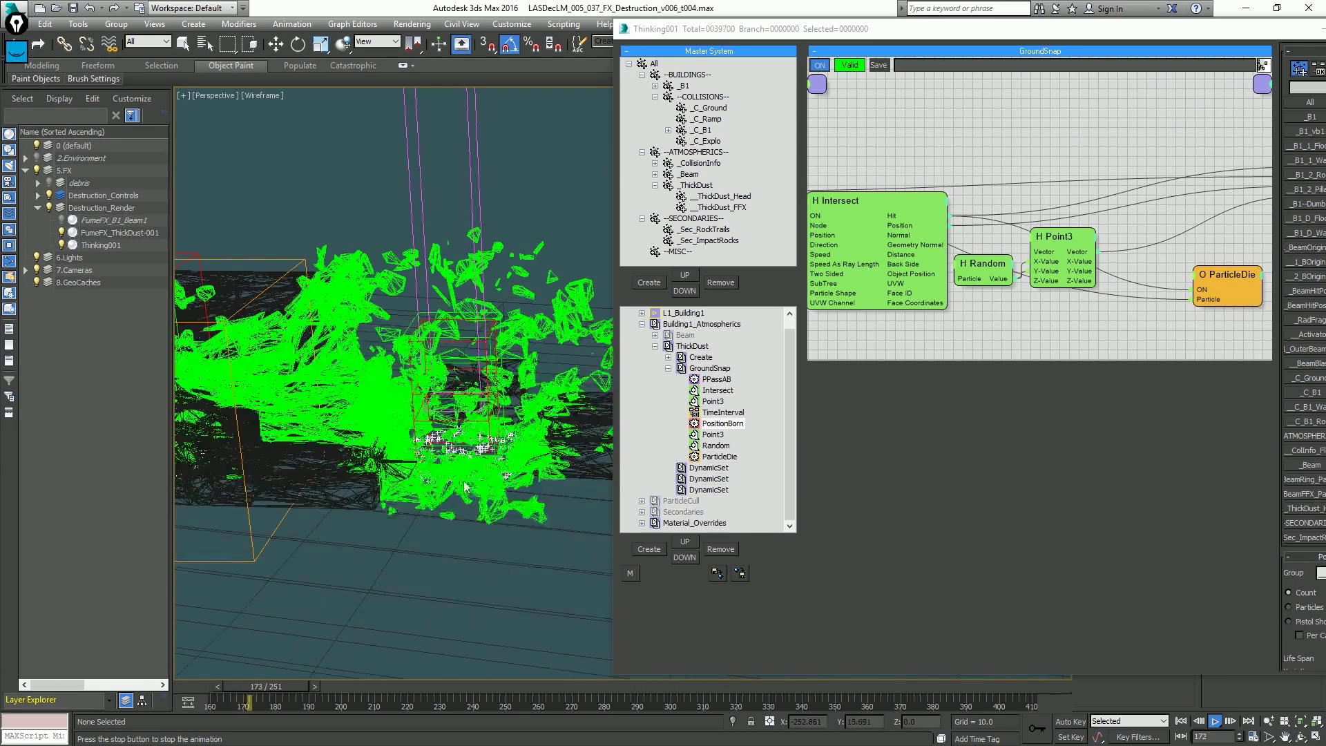
{"action": "key", "text": "slash"}
{"action": "scroll", "coordinate": [473, 466], "scroll_direction": "down", "scroll_amount": 4}
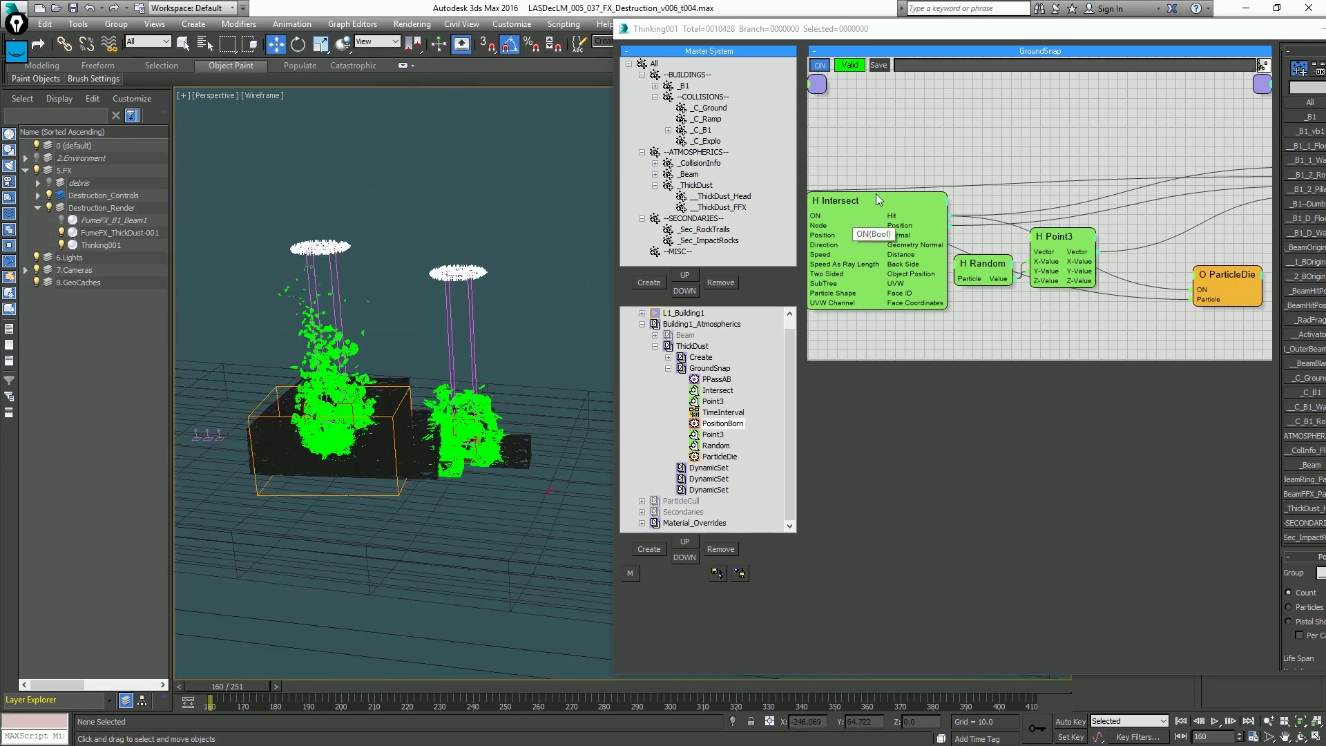
Set PositionBorn to Pistol Shot 1 Per Call, with life span 35, life span variation 35% and direction variation 5°.
{"action": "middle_click_drag", "start_coordinate": [1058, 134], "coordinate": [892, 152]}
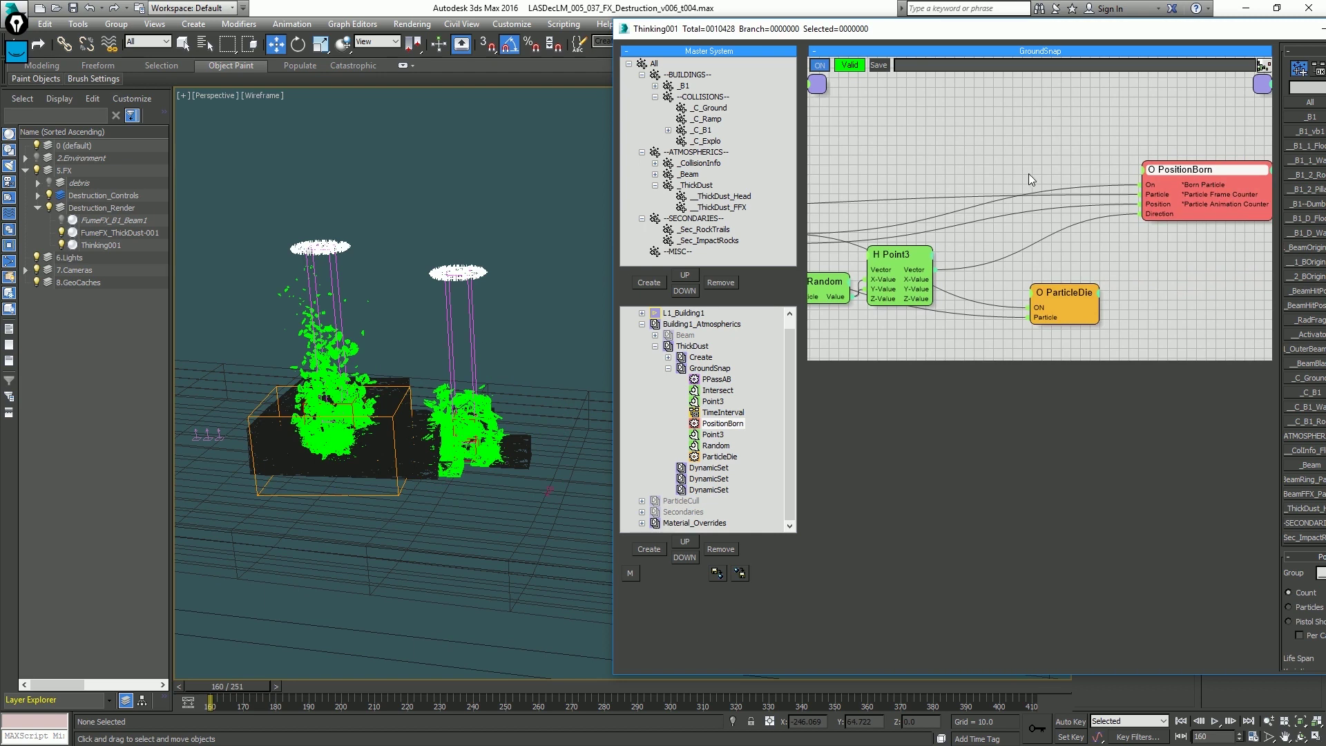
{"action": "middle_click_drag", "start_coordinate": [1125, 145], "coordinate": [1226, 130]}
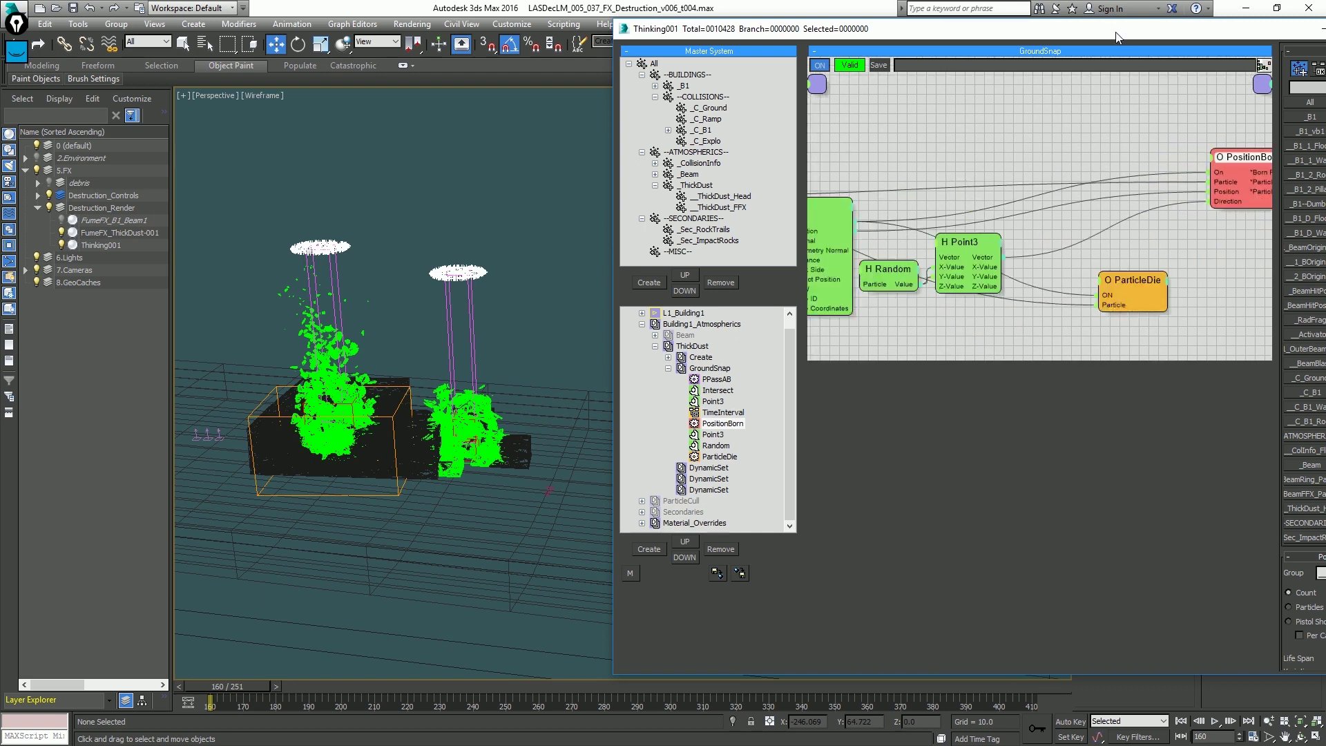
{"action": "left_click_drag", "start_coordinate": [1116, 36], "coordinate": [1021, 41]}
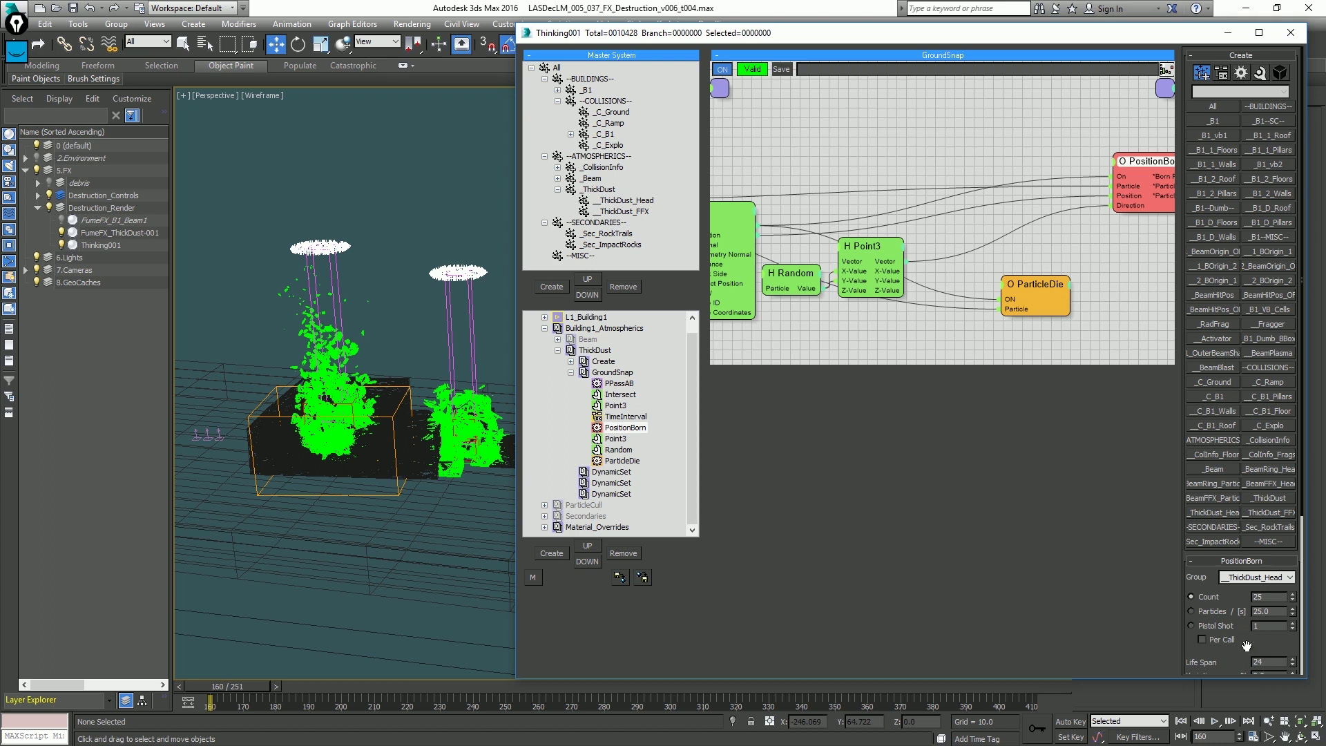
{"action": "left_click_drag", "start_coordinate": [1246, 645], "coordinate": [1243, 593]}
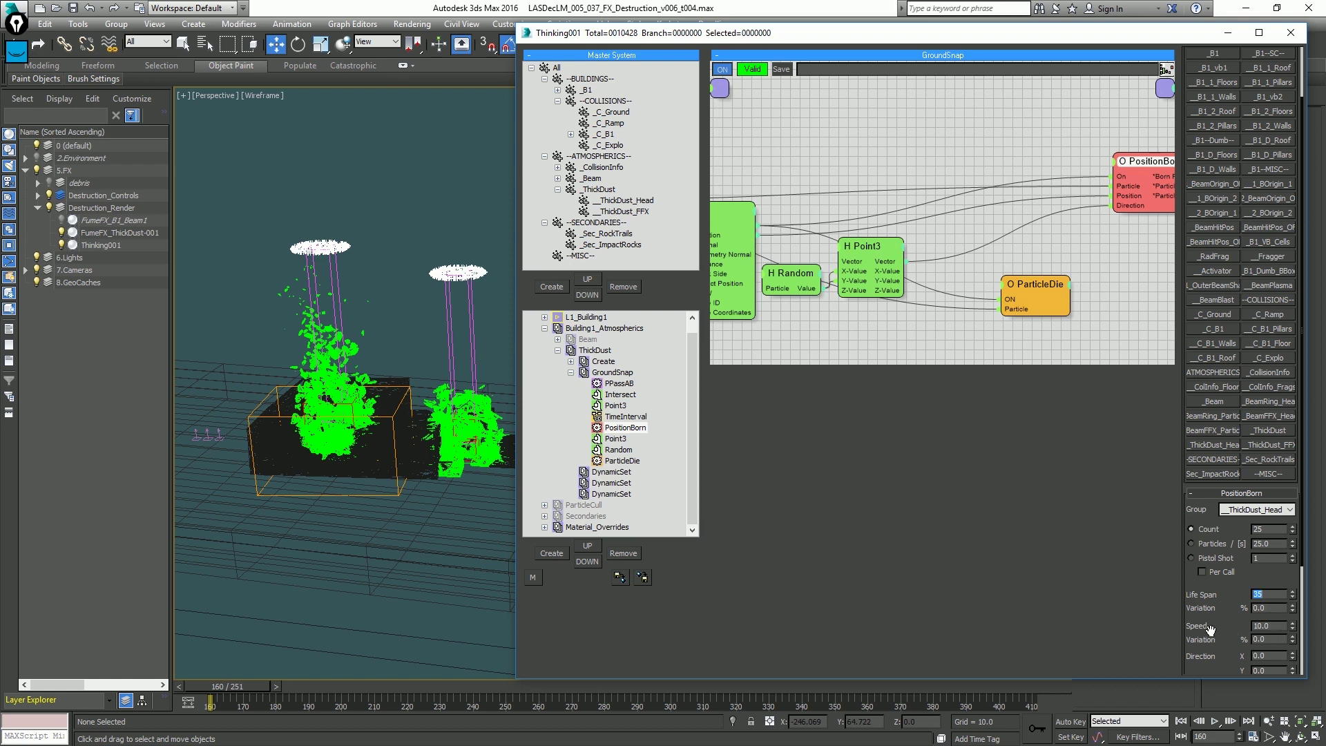
{"action": "left_click_drag", "start_coordinate": [1212, 629], "coordinate": [1216, 559]}
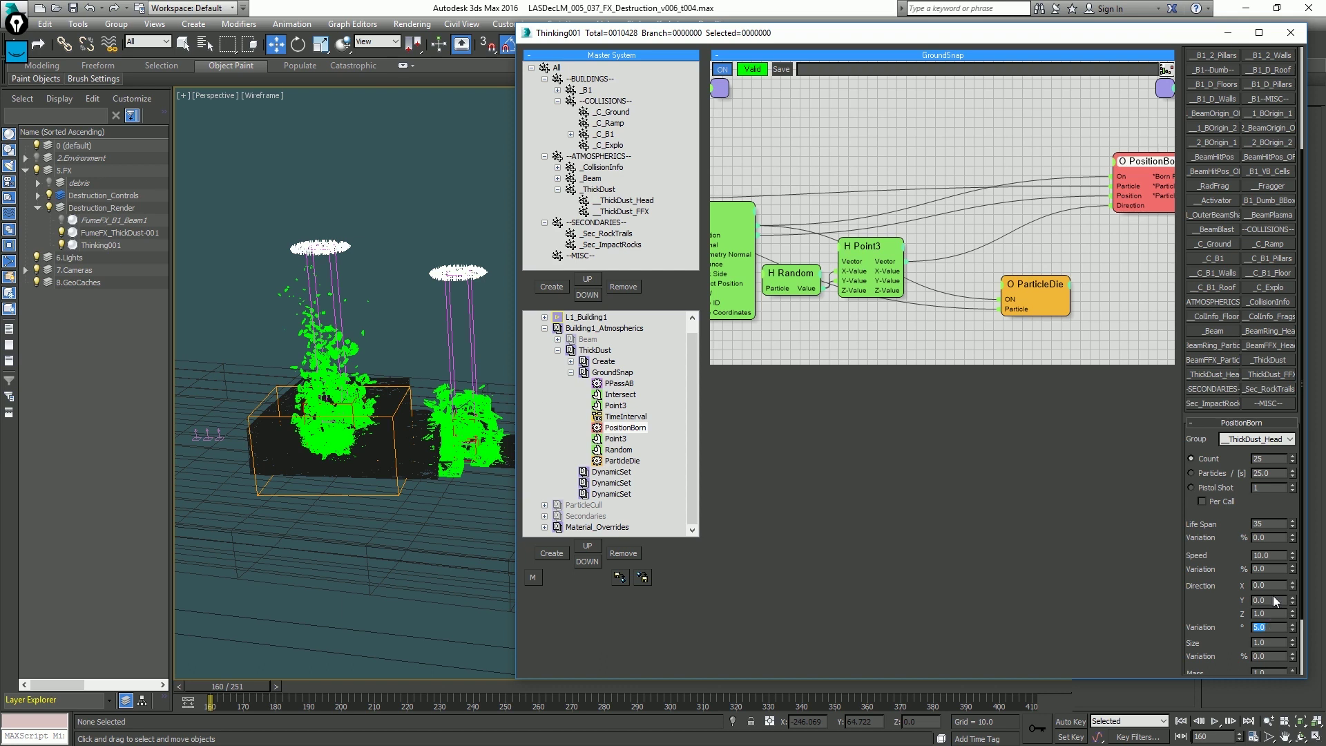
{"action": "left_click", "coordinate": [1270, 537]}
{"action": "left_click_drag", "start_coordinate": [1228, 581], "coordinate": [1214, 449]}
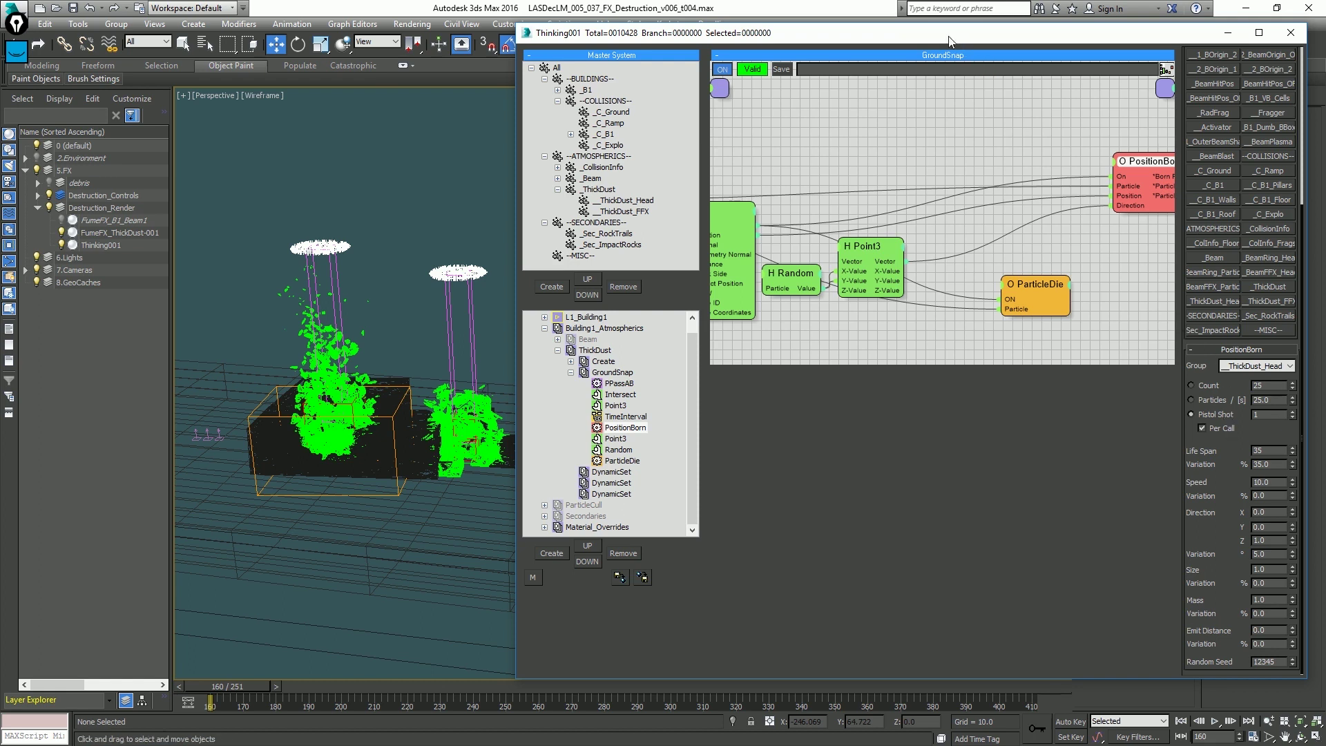
Play the simulation and orbit around the building to examine the emitted head particles, and return to the start frame.
{"action": "left_click_drag", "start_coordinate": [949, 36], "coordinate": [1325, 44]}
{"action": "middle_click_drag", "start_coordinate": [540, 291], "coordinate": [624, 285]}
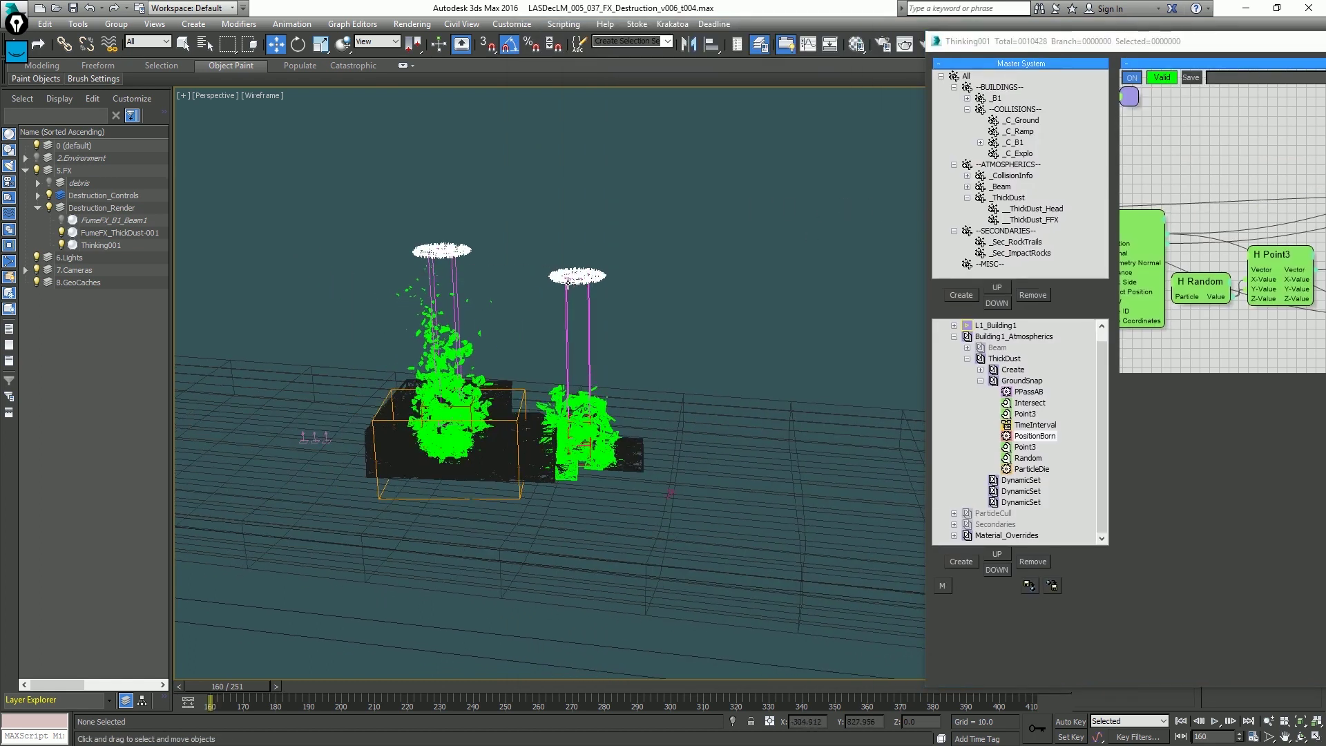
{"action": "scroll", "coordinate": [582, 268], "scroll_direction": "up", "scroll_amount": 3}
{"action": "key", "text": "slash"}
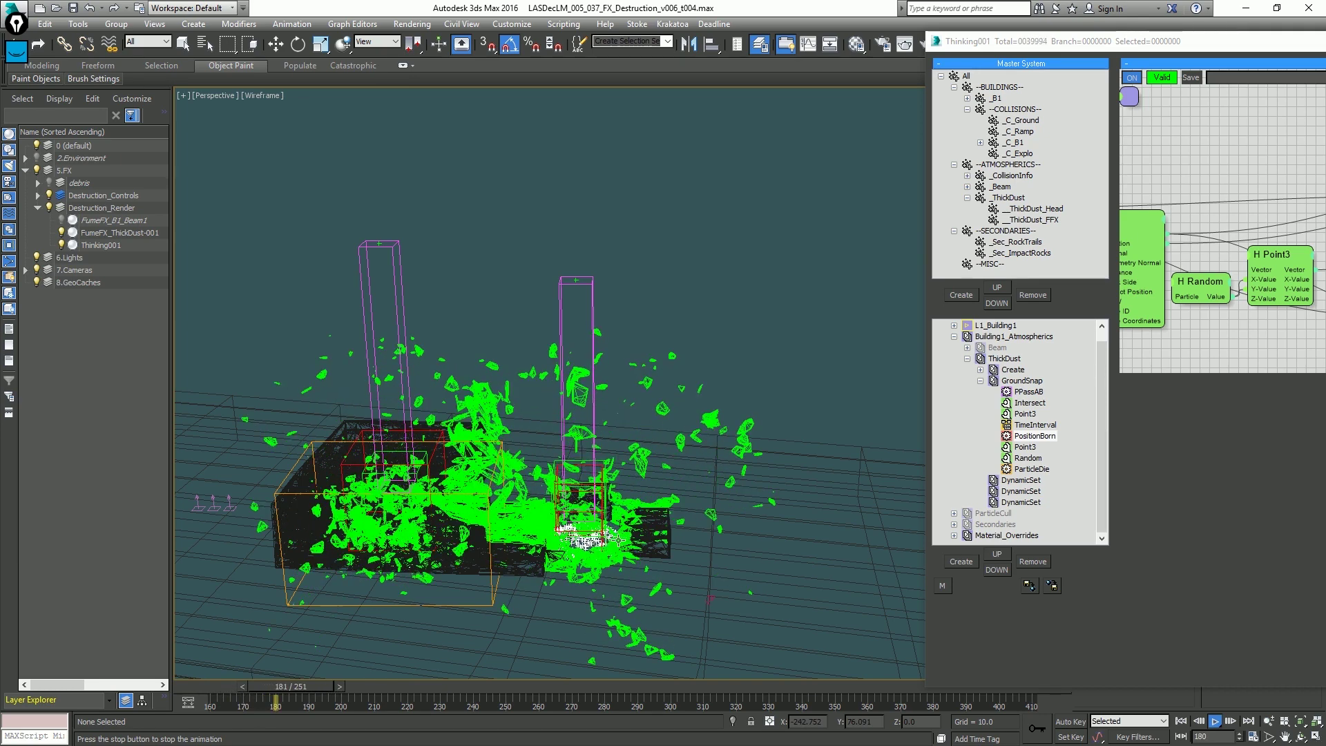
{"action": "key", "text": "slash"}
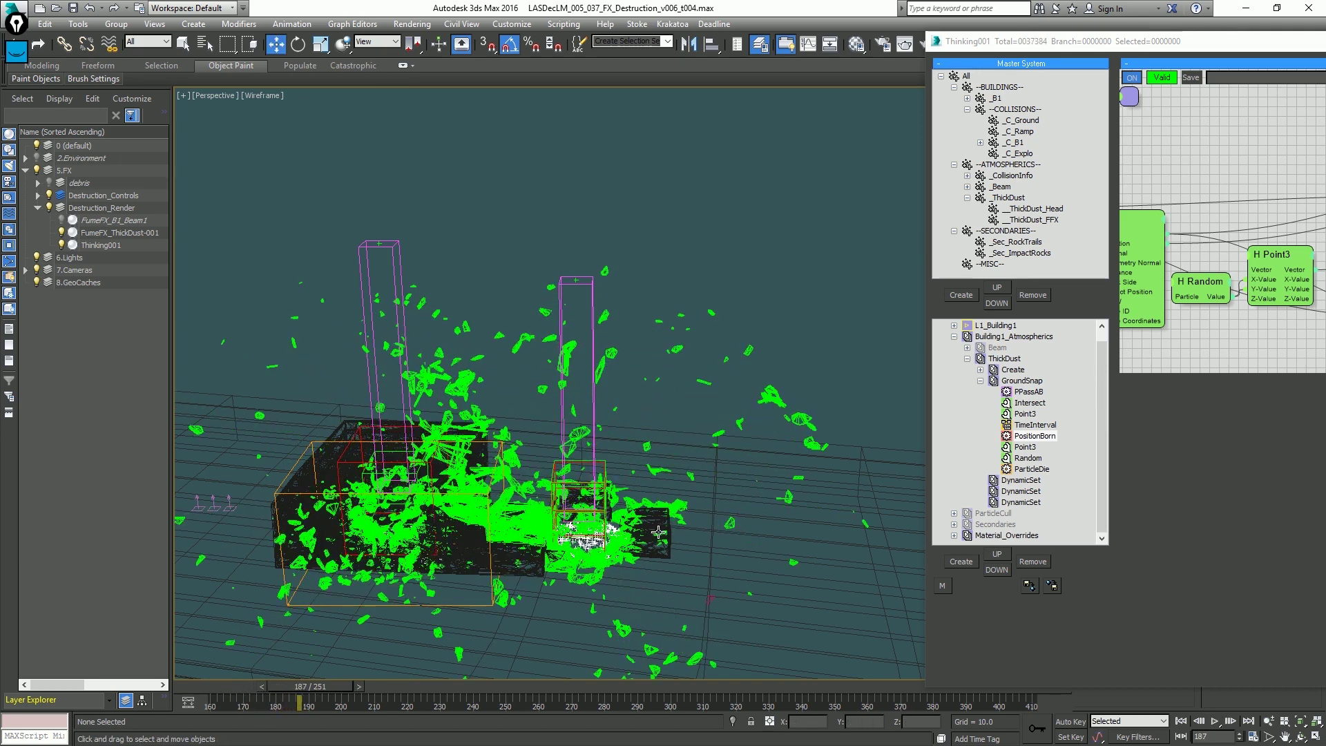
{"action": "middle_click_drag", "start_coordinate": [656, 532], "coordinate": [580, 525], "text": "alt"}
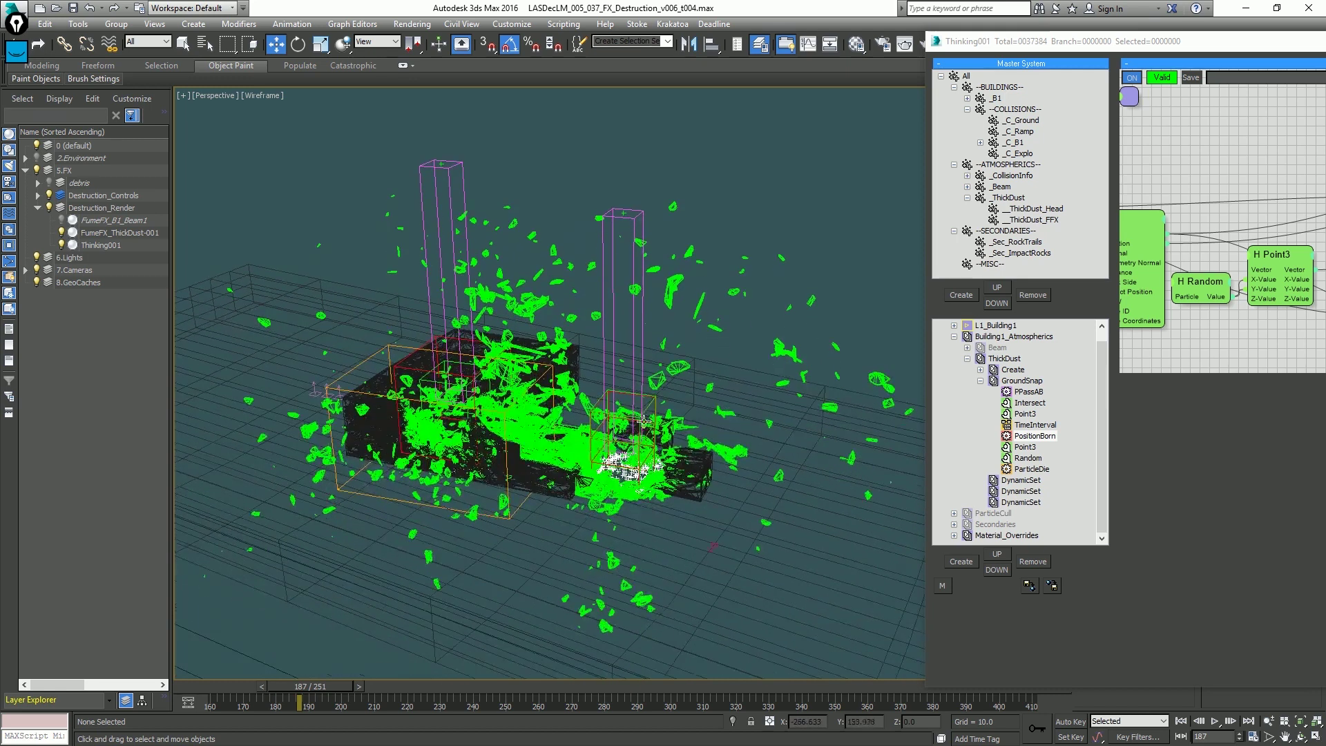
{"action": "key", "text": "Home"}
Collapse GroundSnap and rename the first DynamicSet below it to SpawnFFX.
{"action": "left_click_drag", "start_coordinate": [1045, 49], "coordinate": [462, 18]}
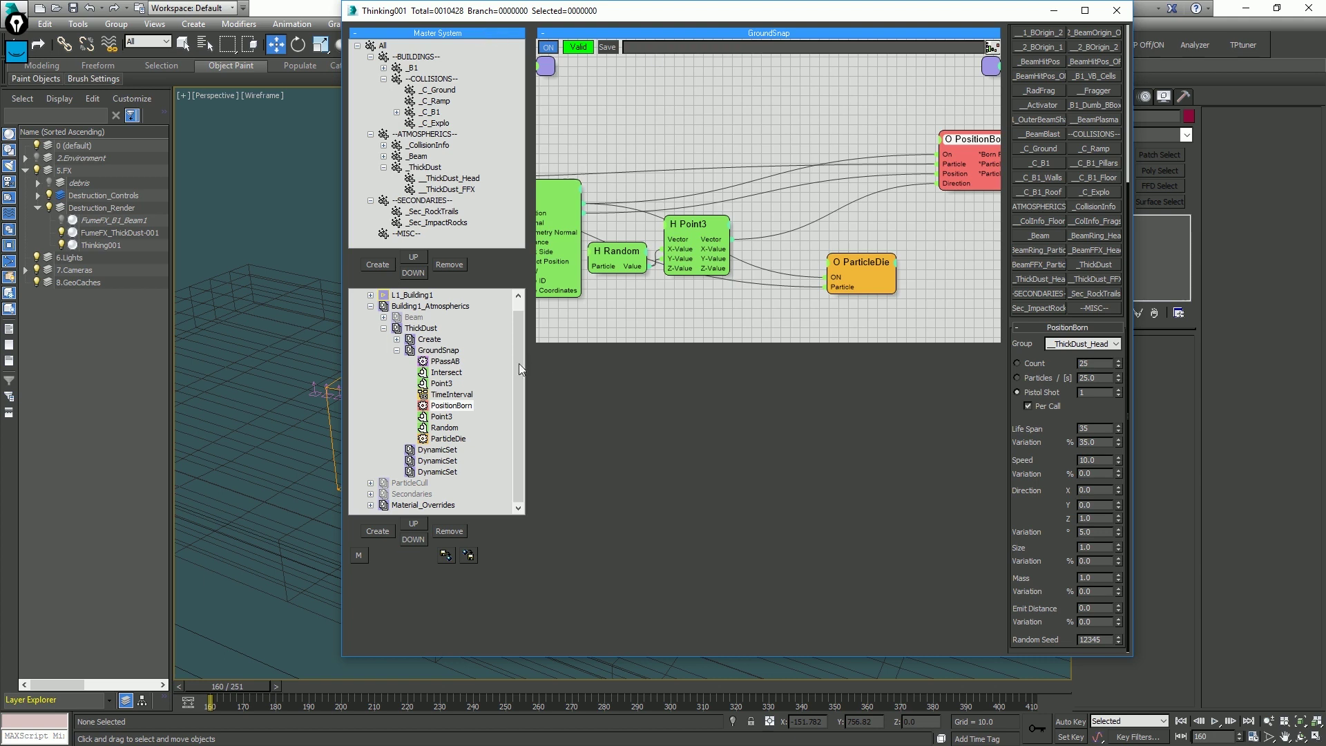
{"action": "left_click", "coordinate": [398, 351]}
{"action": "left_click", "coordinate": [444, 373]}
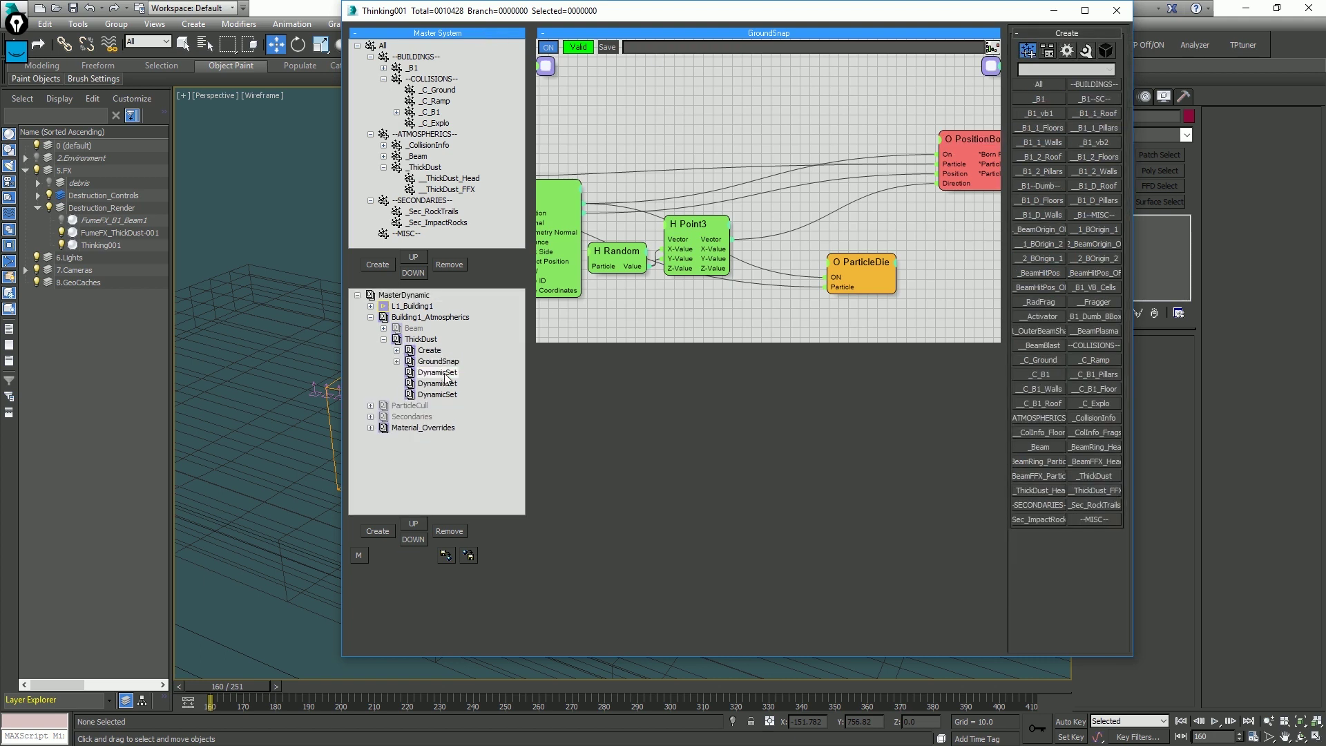
{"action": "left_click", "coordinate": [444, 373]}
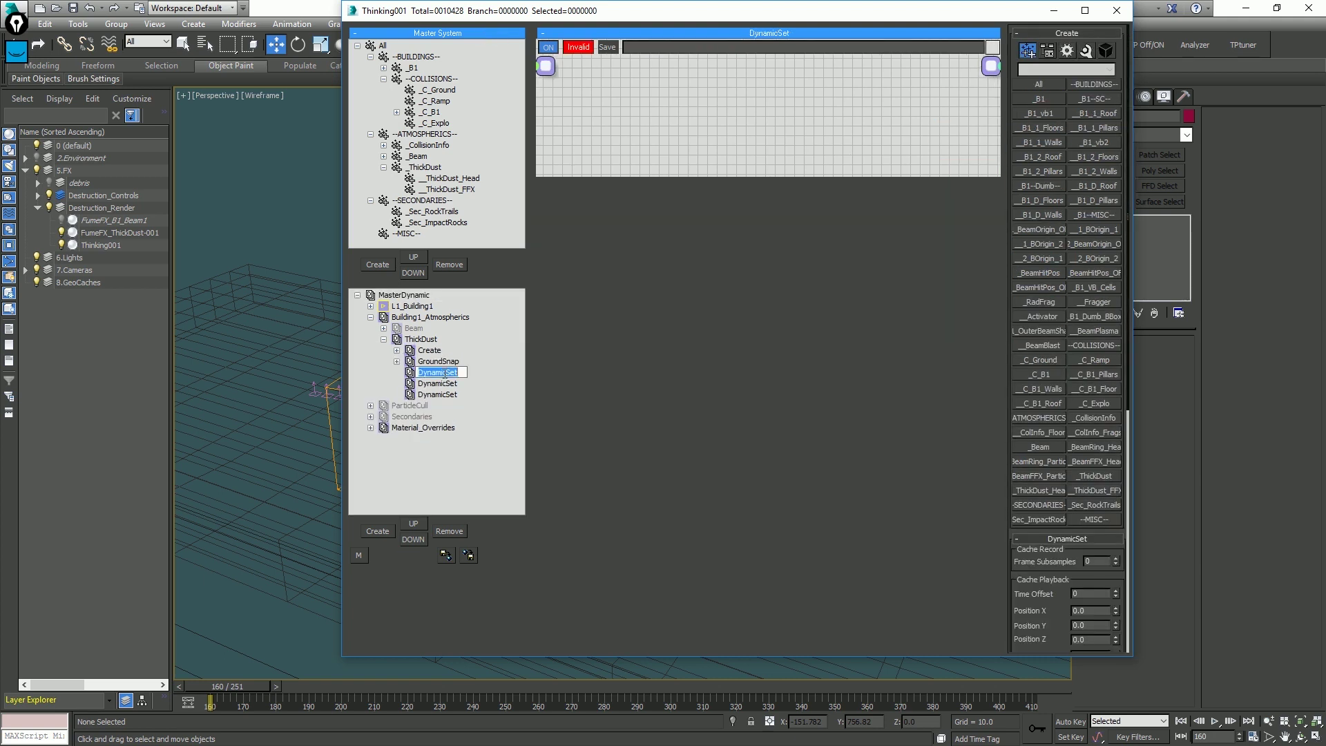
{"action": "type", "text": "SpawnFFX"}
{"action": "key", "text": "Return"}
Rename the DynamicSet directly below SpawnFFX to Forces.
{"action": "left_click", "coordinate": [444, 383]}
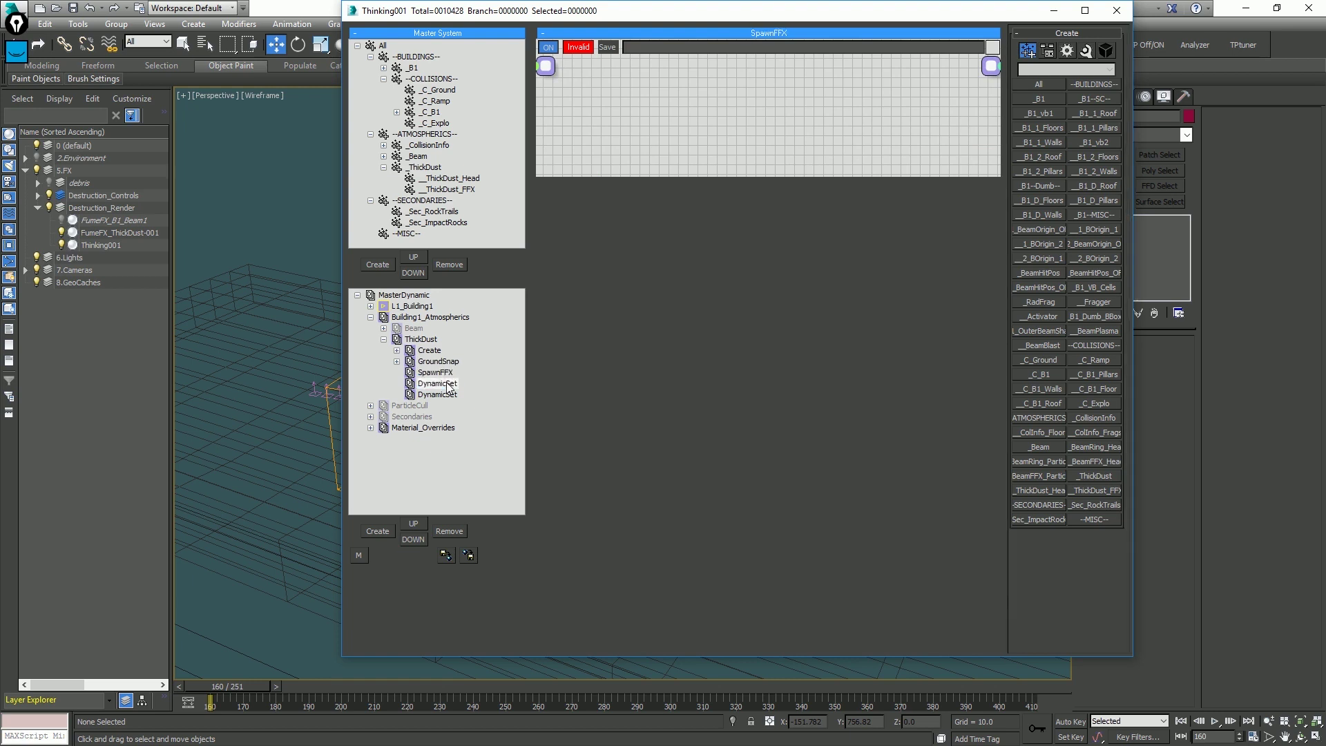
{"action": "left_click", "coordinate": [444, 383]}
{"action": "type", "text": "Forces"}
{"action": "key", "text": "Return"}
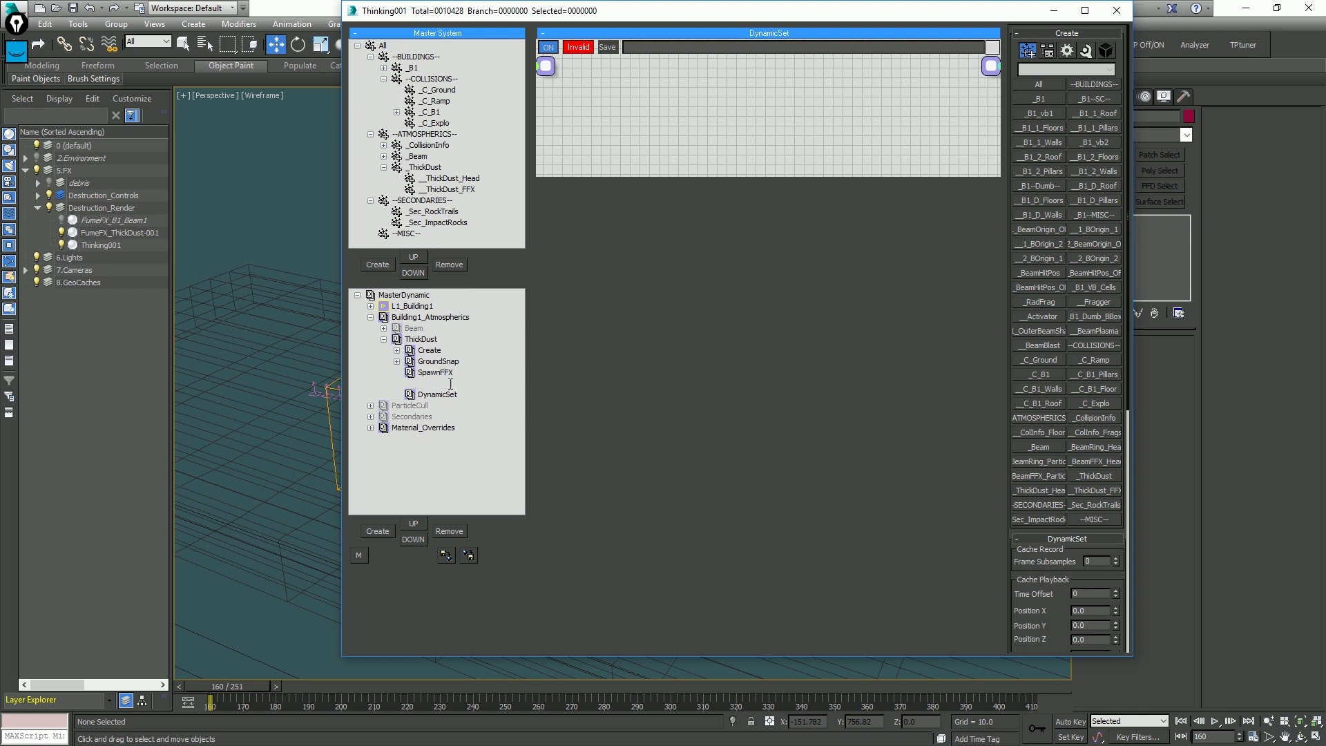
Open the SpawnFFX set, enlarge its schematic area and add the __ThickDust_Head group node.
{"action": "left_click", "coordinate": [435, 372]}
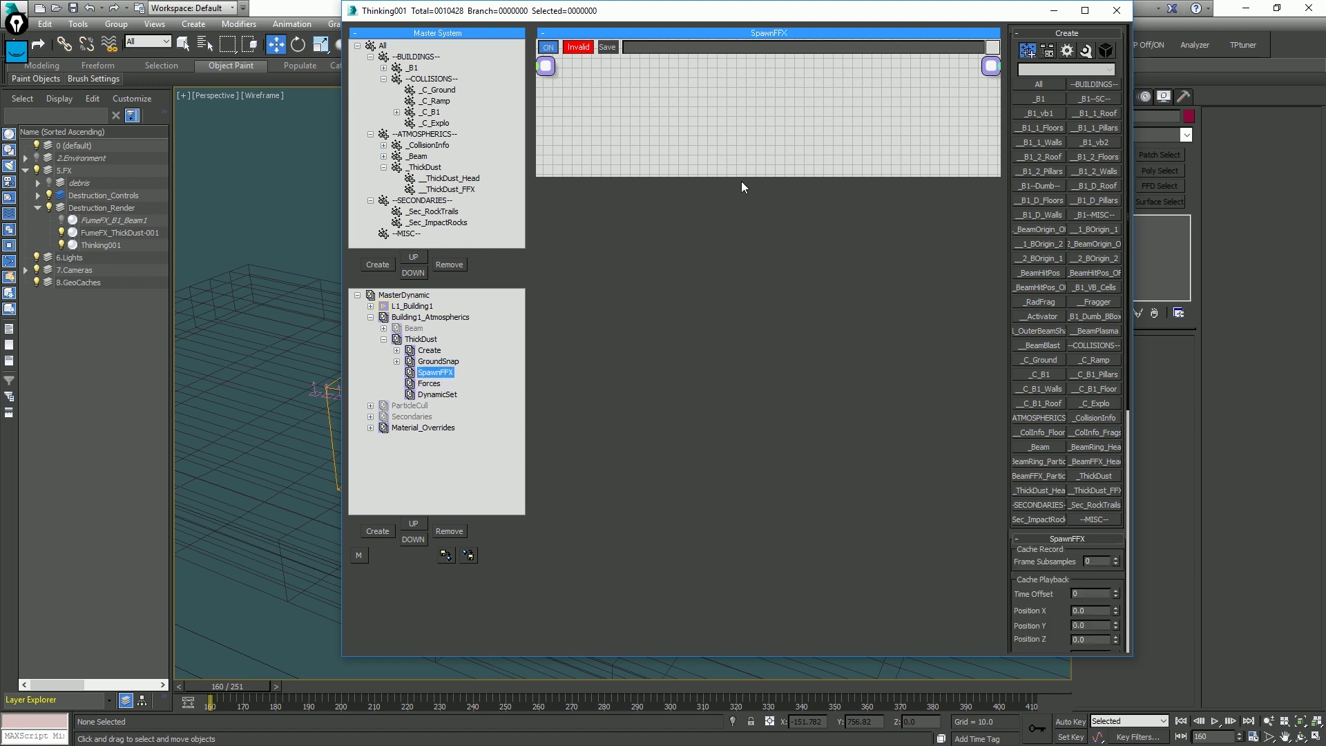
{"action": "left_click_drag", "start_coordinate": [741, 177], "coordinate": [783, 482]}
{"action": "key", "text": "h"}
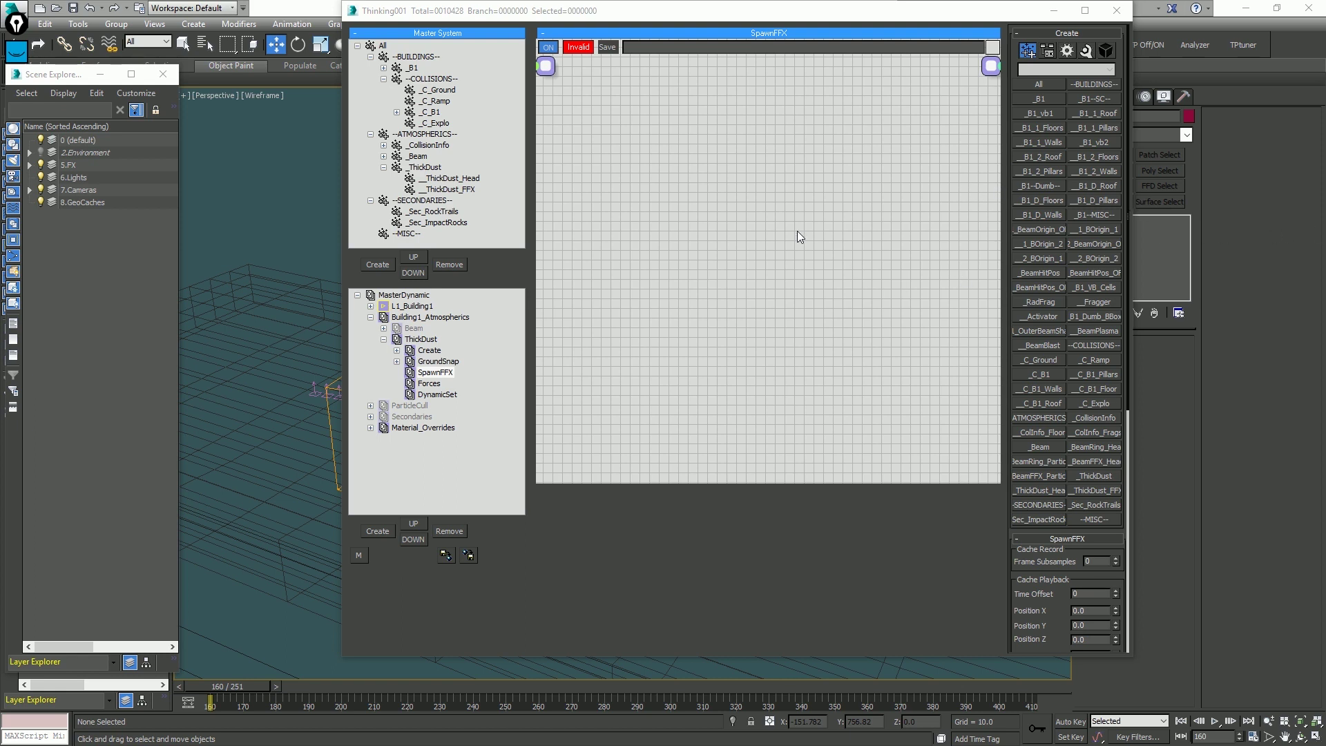
{"action": "right_click", "coordinate": [627, 216]}
{"action": "mouse_move", "coordinate": [656, 222]}
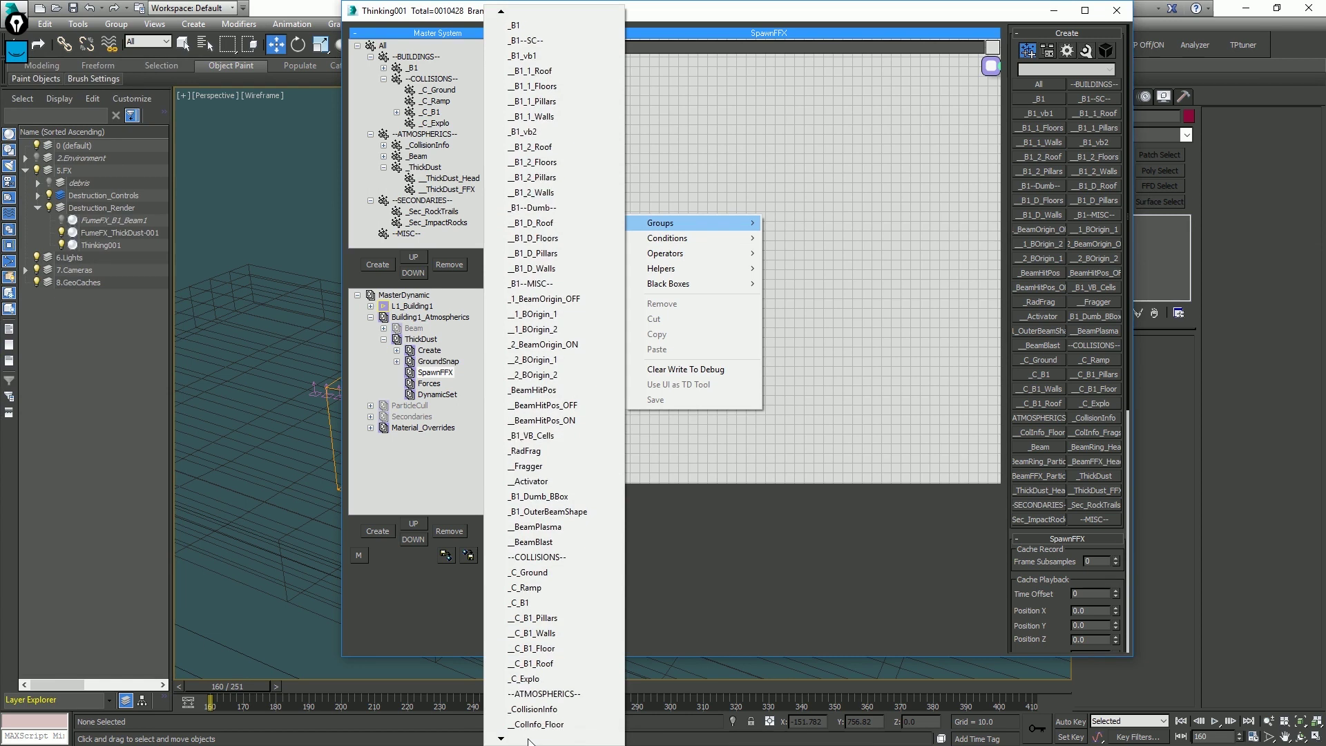
{"action": "mouse_move", "coordinate": [528, 737]}
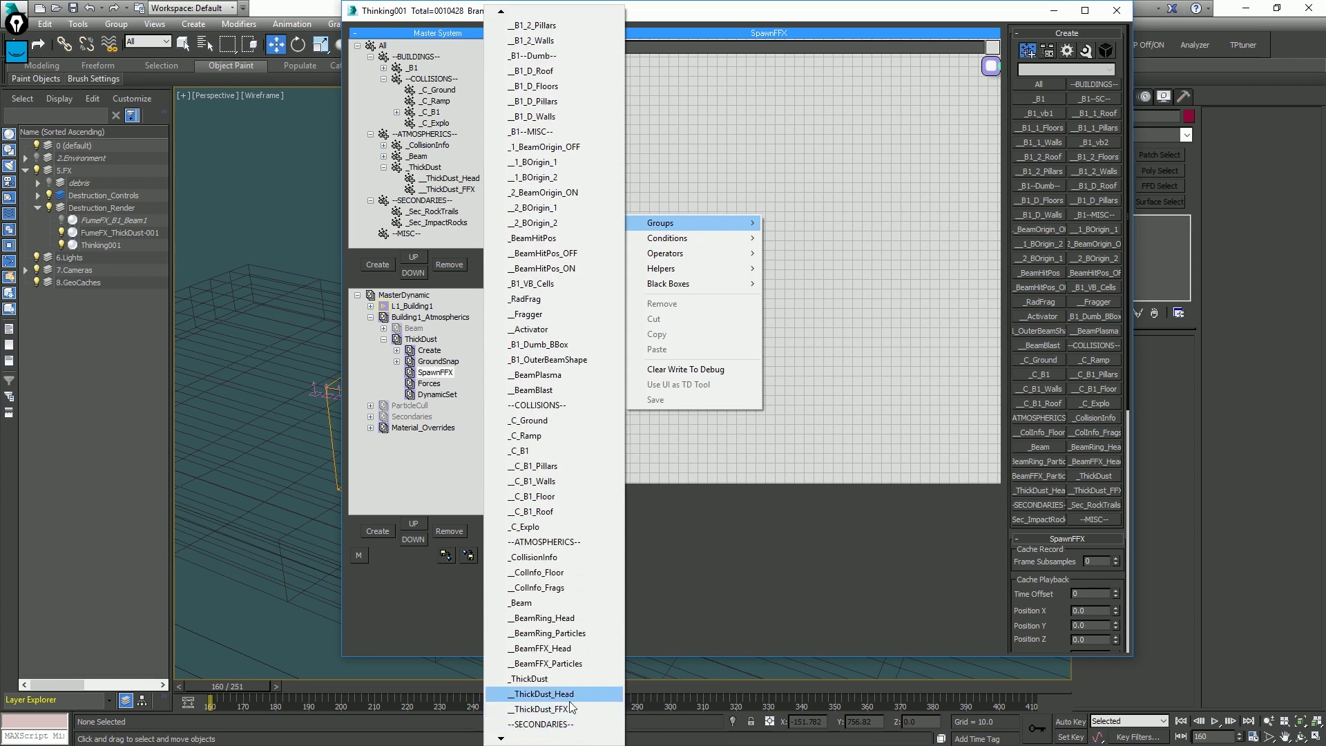
{"action": "left_click", "coordinate": [570, 700]}
{"action": "left_click", "coordinate": [639, 219]}
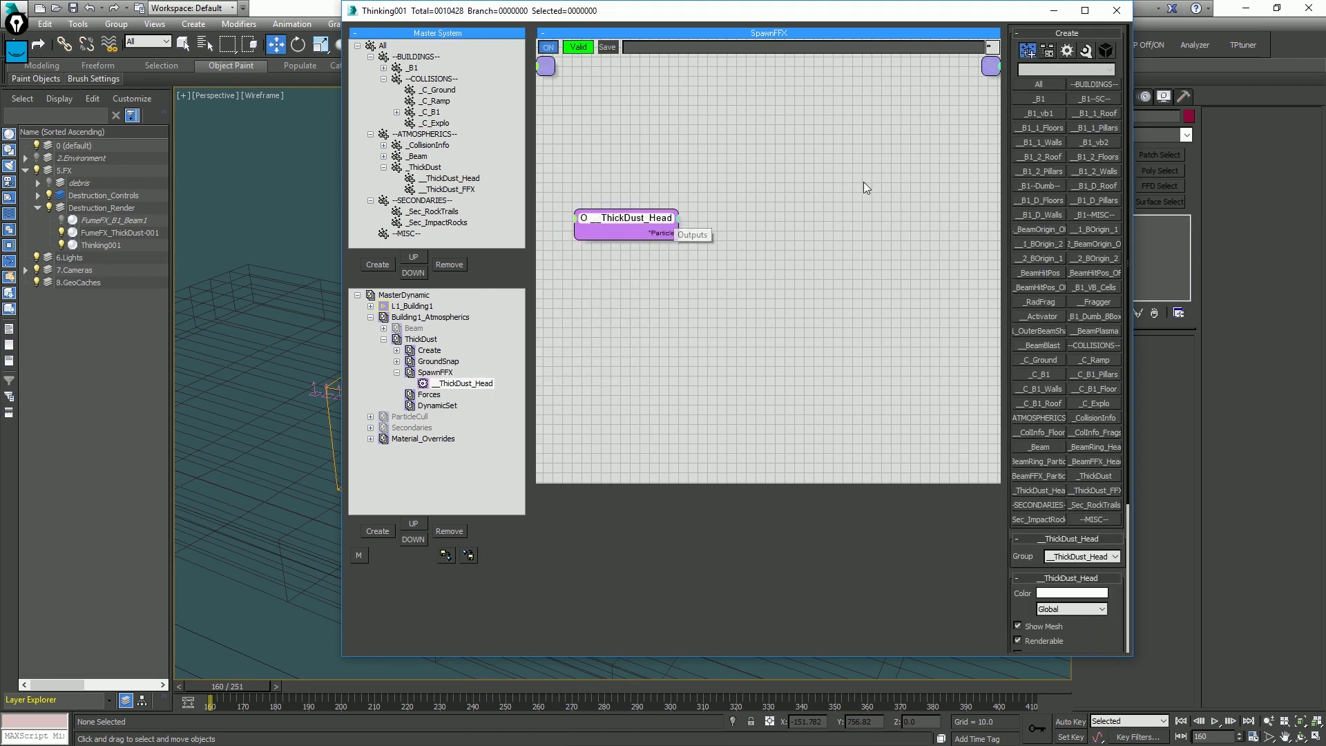
Add a PositionBorn operator to SpawnFFX, wire __ThickDust_Head's Particle into its Particle and Position inputs, and show its settings.
{"action": "right_click", "coordinate": [838, 177]}
{"action": "mouse_move", "coordinate": [837, 215]}
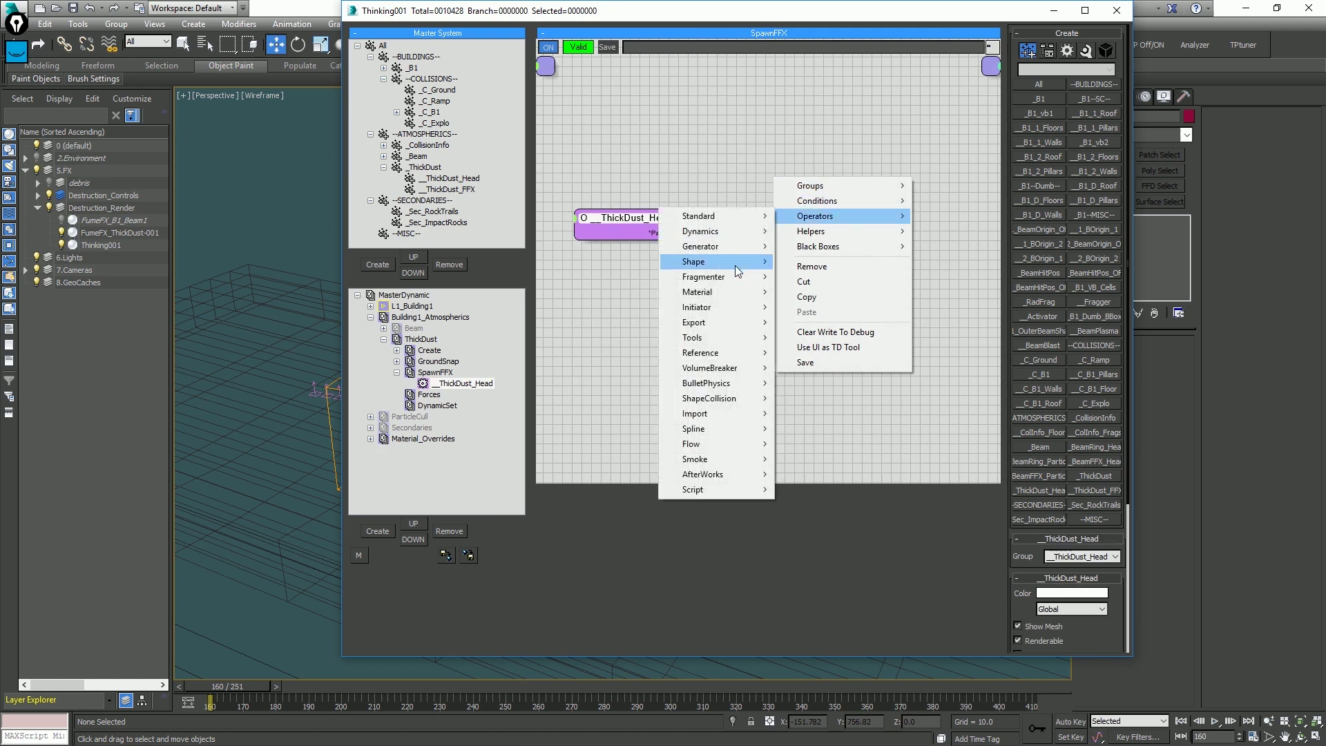
{"action": "mouse_move", "coordinate": [737, 271]}
{"action": "left_click", "coordinate": [618, 333]}
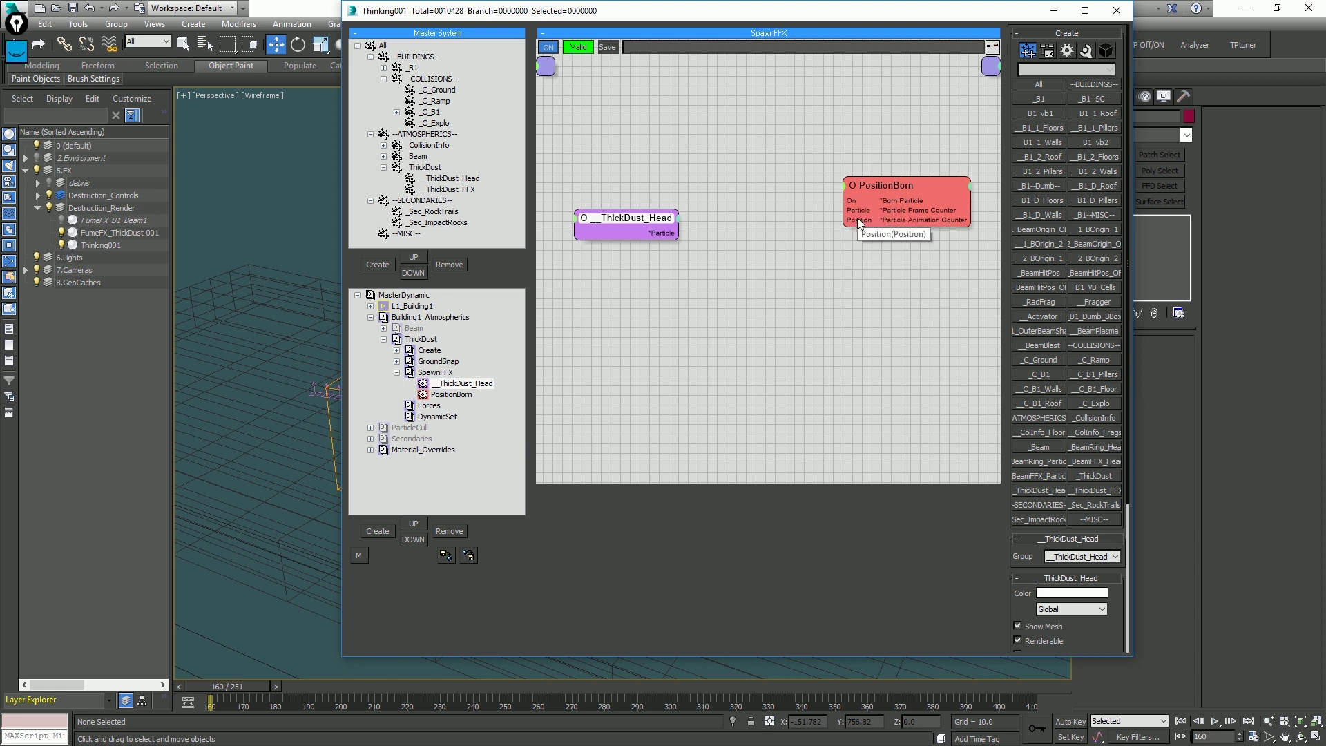
{"action": "mouse_move", "coordinate": [841, 221]}
{"action": "left_mouse_down"}
{"action": "mouse_move", "coordinate": [679, 232]}
{"action": "mouse_move", "coordinate": [844, 210]}
{"action": "left_mouse_up"}
{"action": "left_click", "coordinate": [872, 183]}
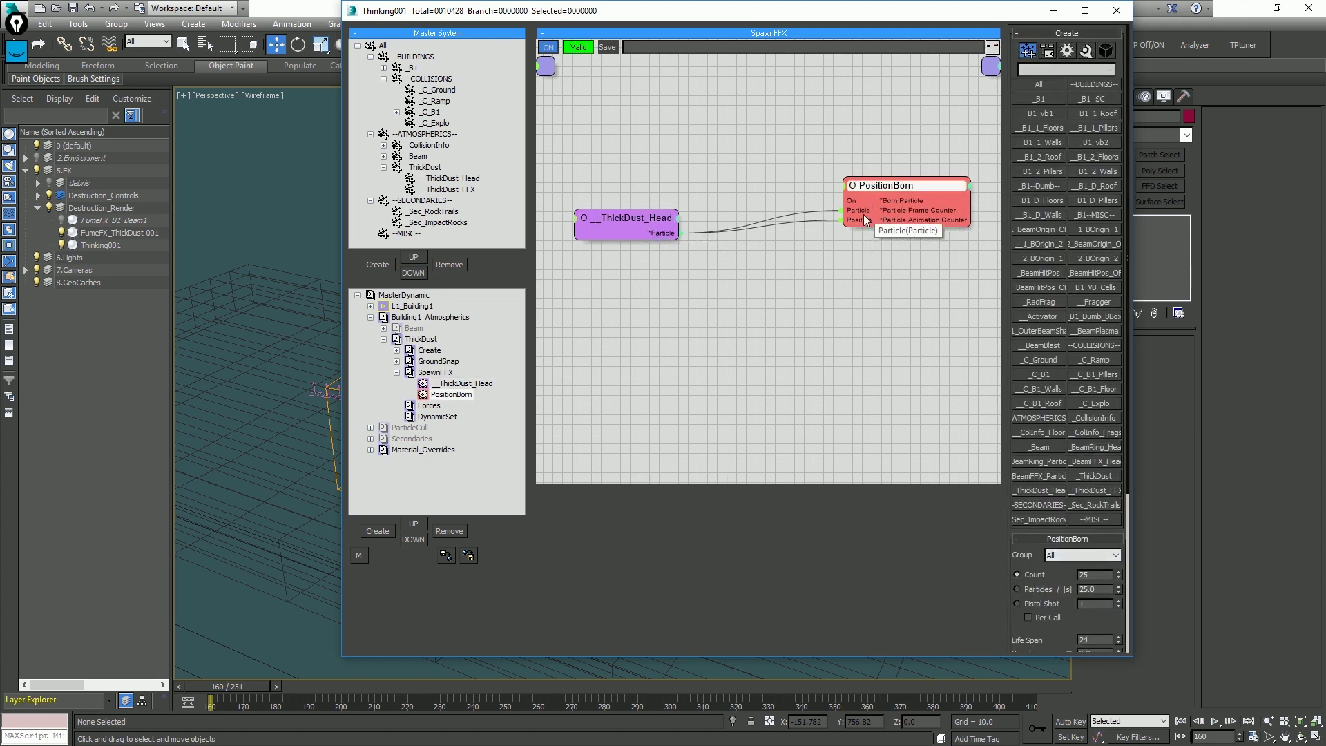
Expose the Direction input on PositionBorn and wire it to the Particle output of __ThickDust_Head.
{"action": "right_click", "coordinate": [851, 185]}
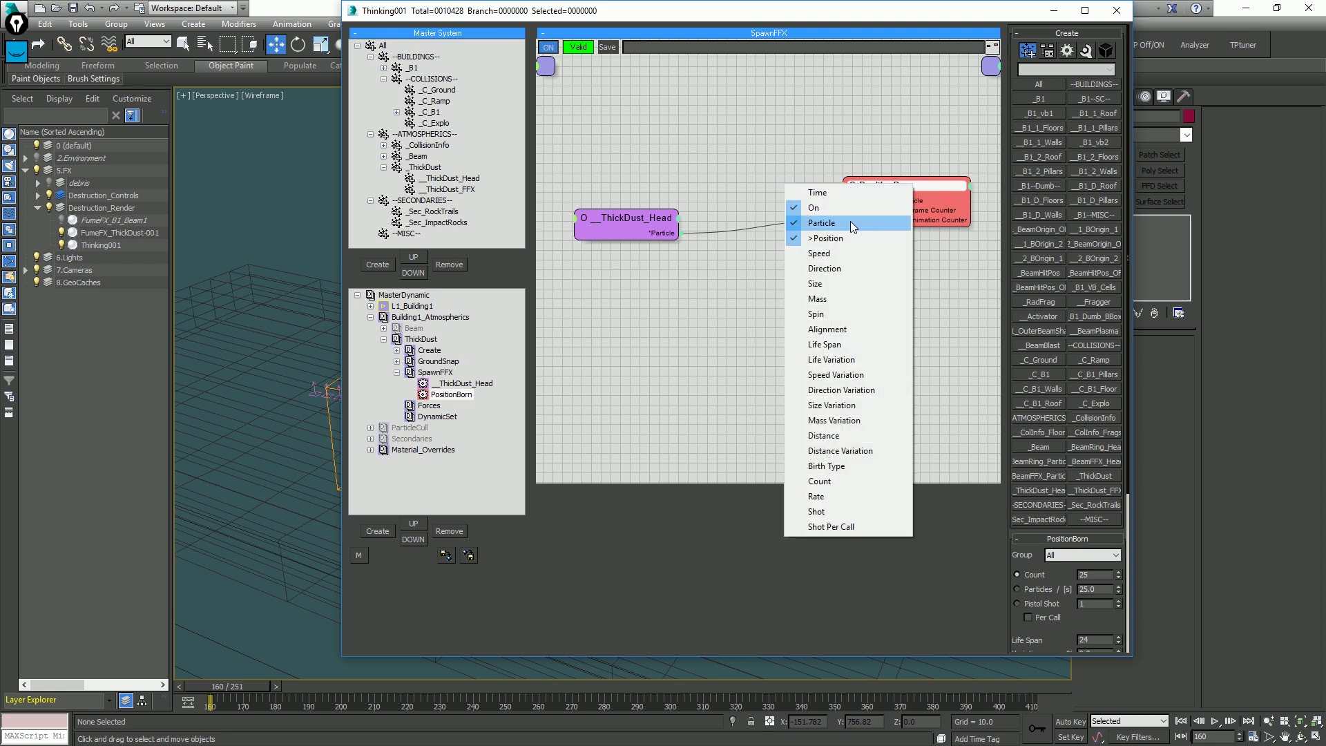
{"action": "left_click", "coordinate": [854, 270]}
{"action": "left_click_drag", "start_coordinate": [859, 228], "coordinate": [661, 233]}
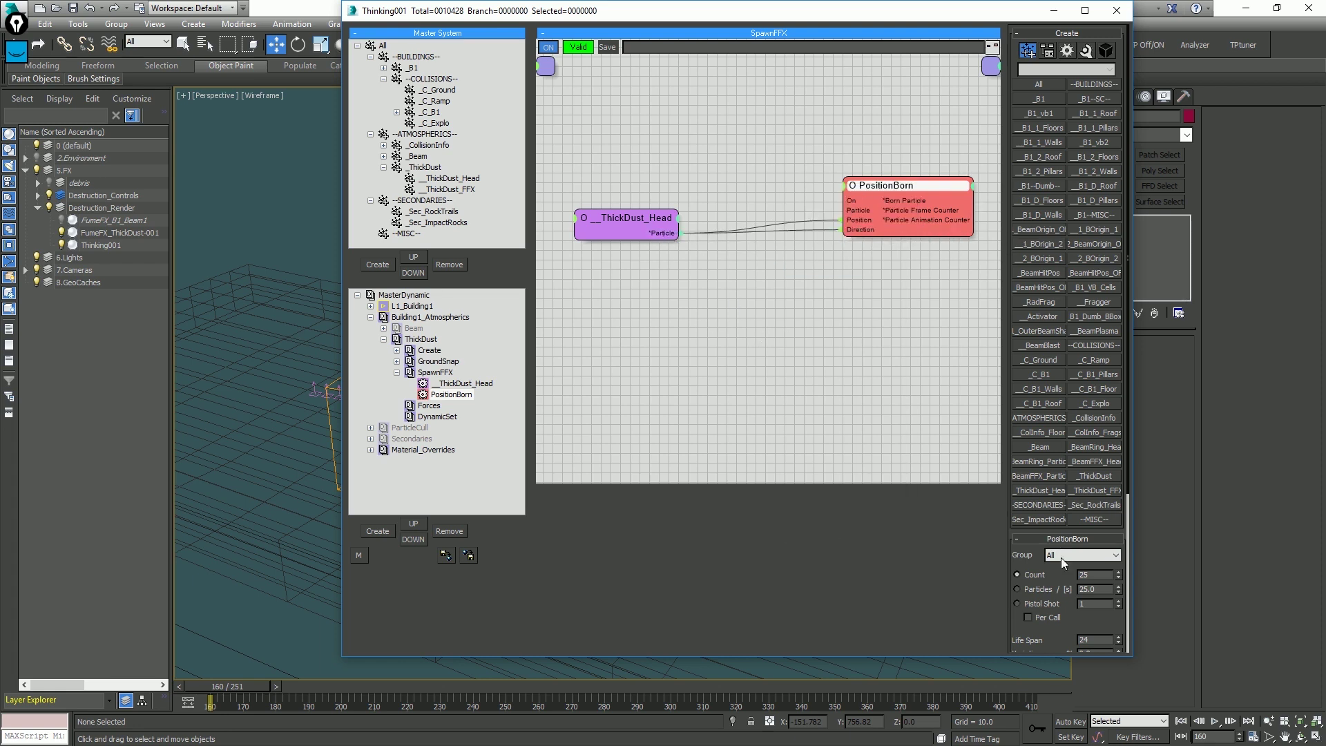
Set PositionBorn's group to __ThickDust_FFX, its birth mode to Pistol Shot with Per Call enabled, and its Life Span to 5.
{"action": "key", "text": "ctrl+alt+o"}
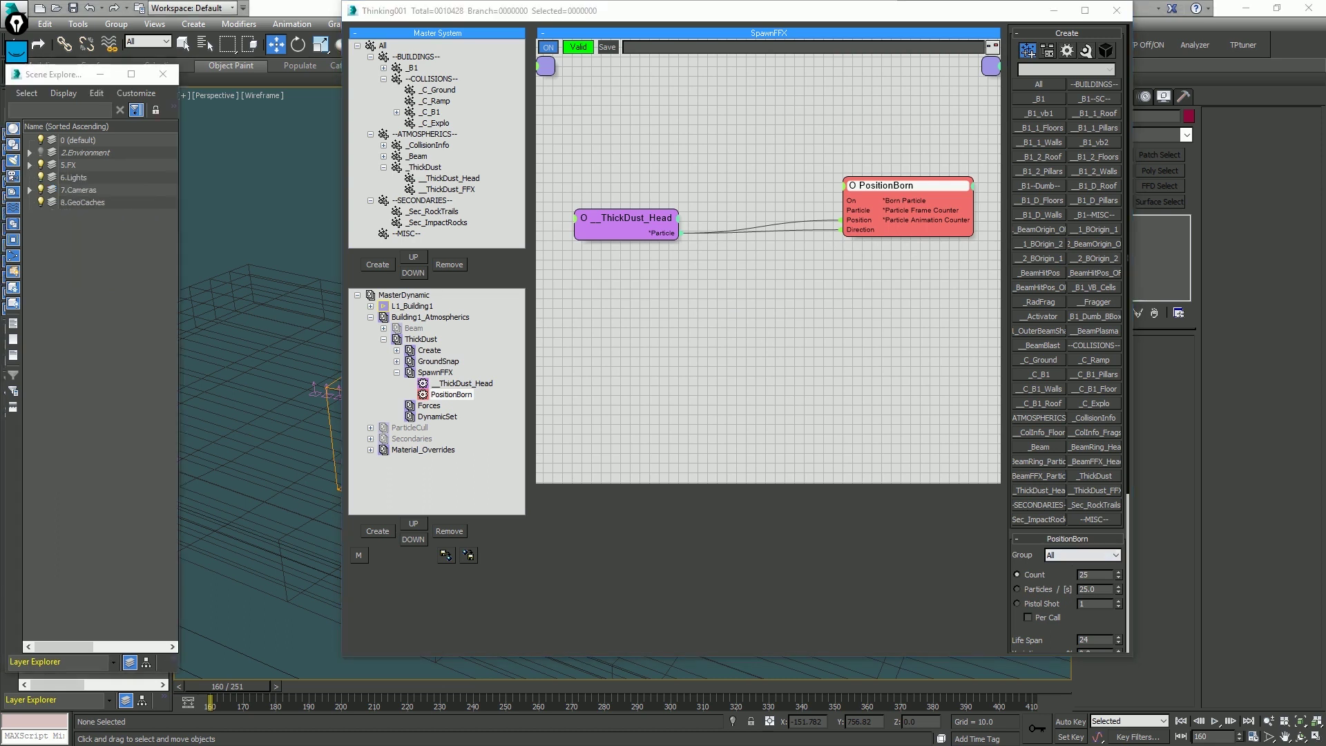
{"action": "left_click", "coordinate": [1115, 555]}
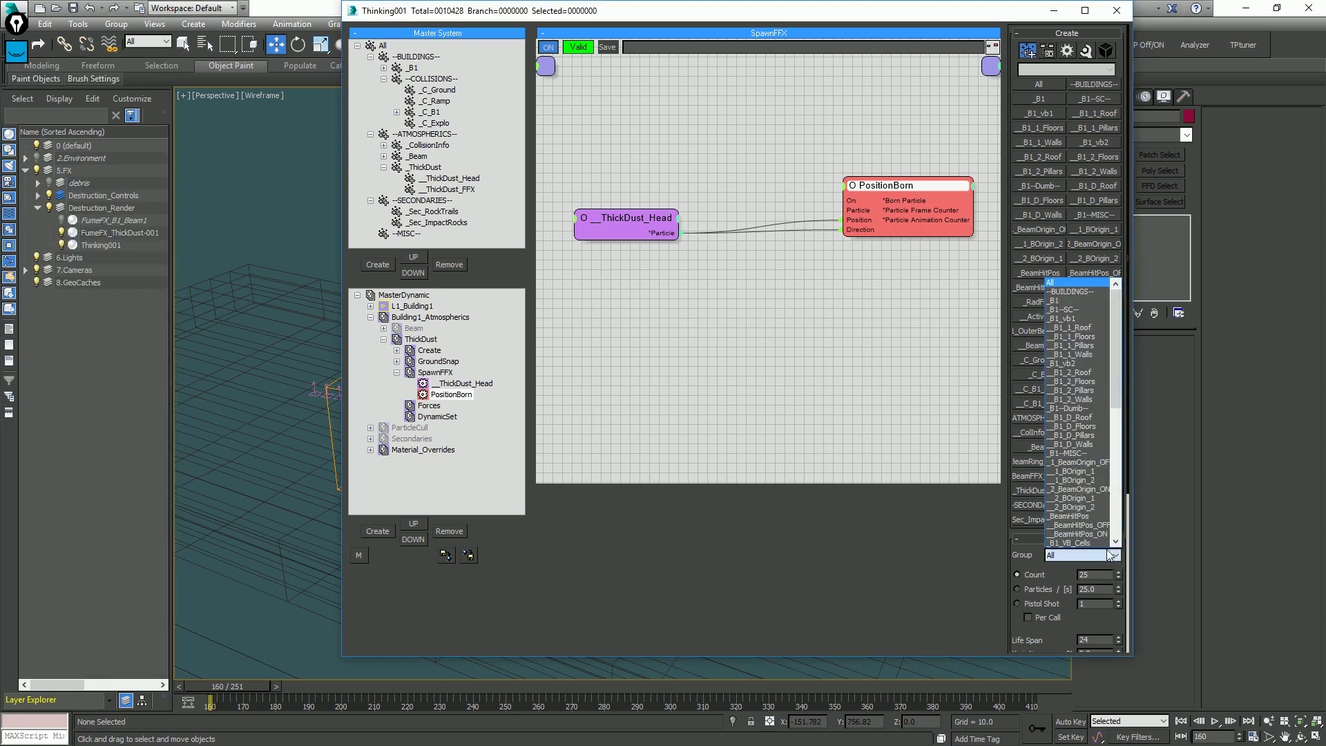
{"action": "scroll", "coordinate": [1102, 521], "scroll_direction": "down", "scroll_amount": 10}
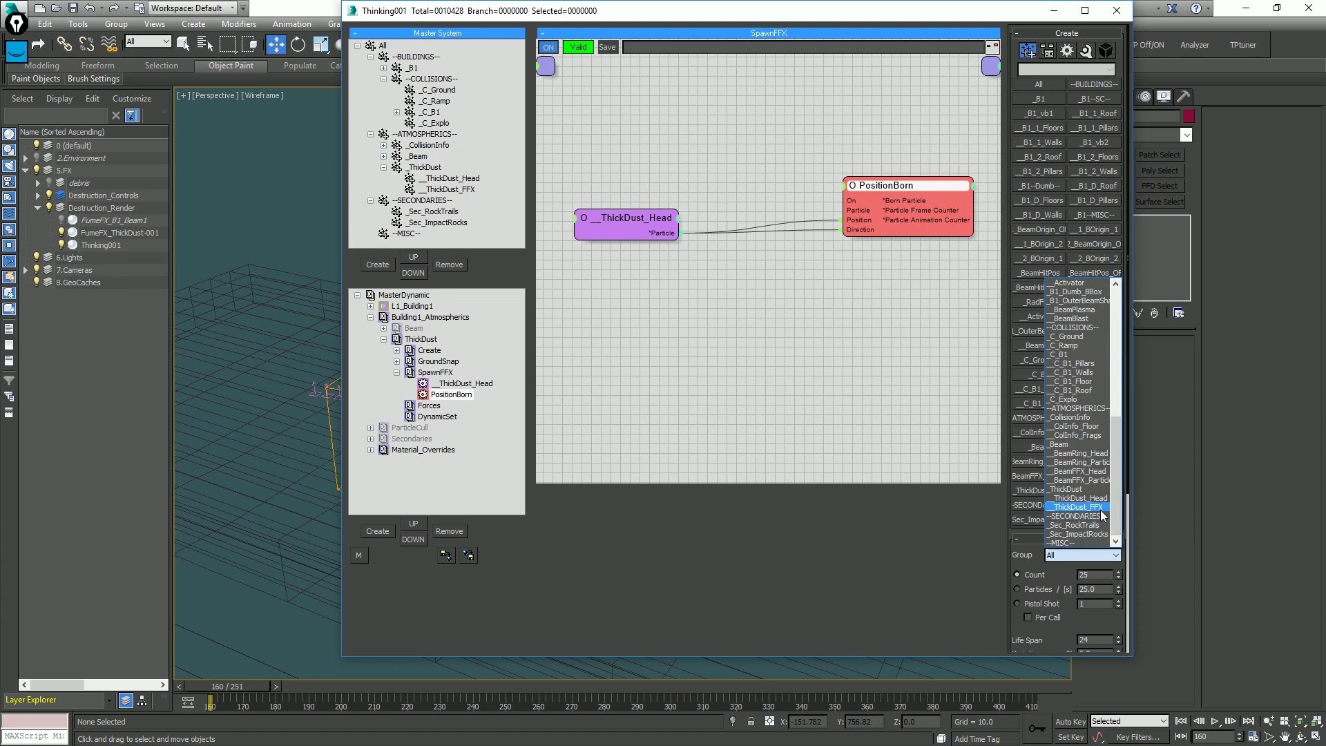
{"action": "left_click", "coordinate": [1099, 507]}
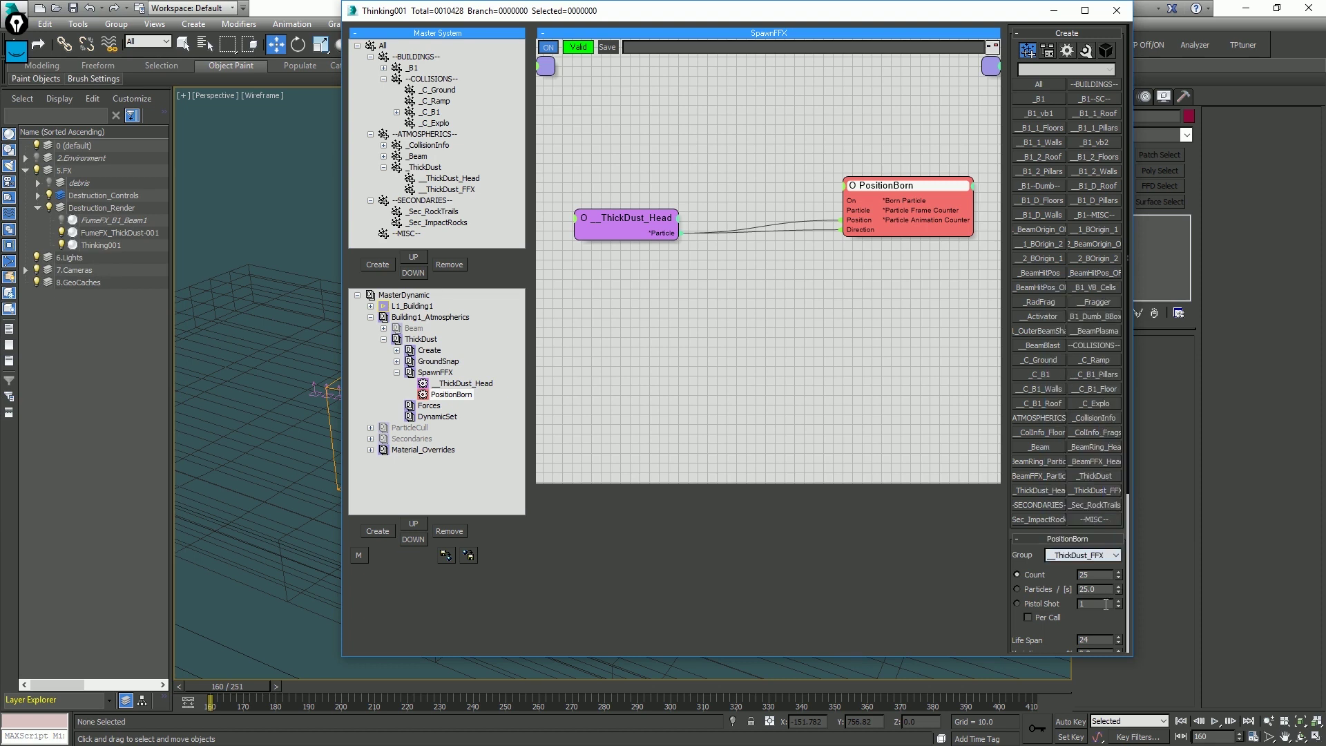
{"action": "left_click", "coordinate": [1048, 618]}
{"action": "left_click_drag", "start_coordinate": [1075, 619], "coordinate": [1107, 448]}
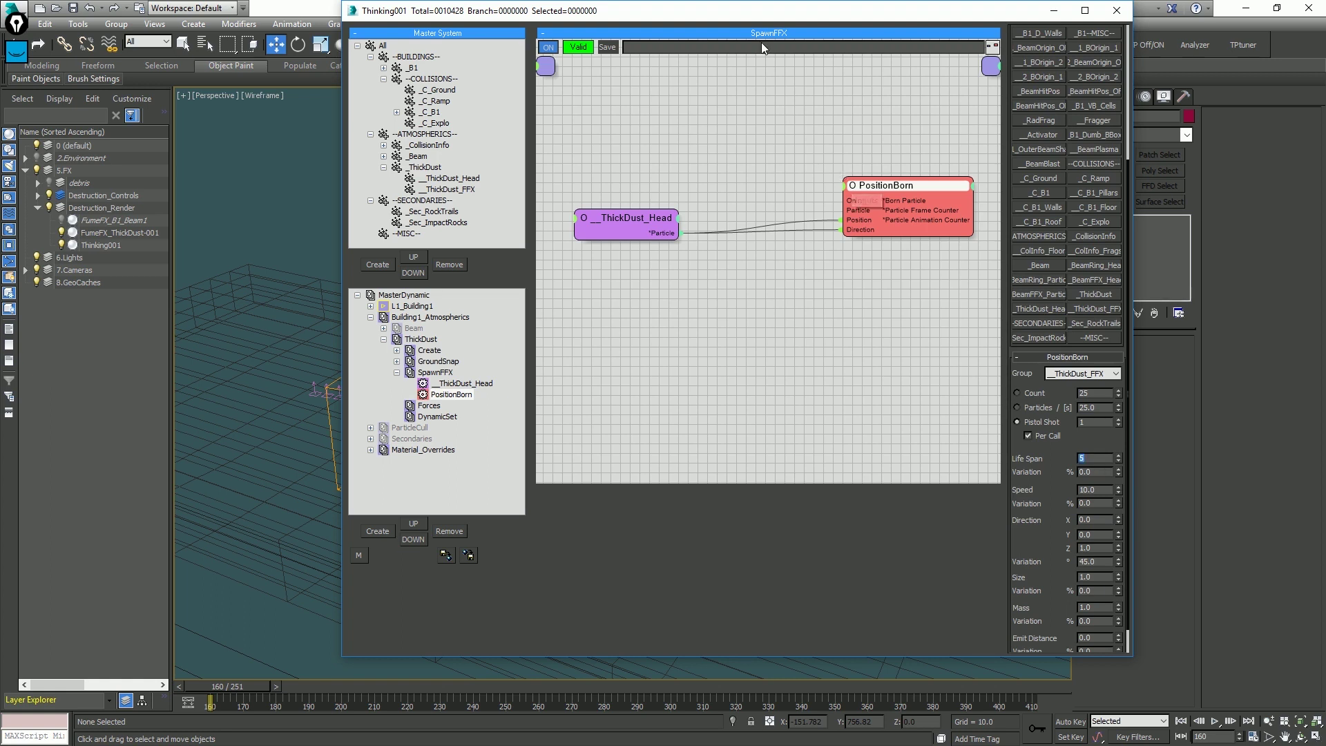
Set PositionBorn's life span variation to 35%, speed to 100 with 25% variation, and direction variation to 15 degrees, with the viewport uncovered.
{"action": "left_click_drag", "start_coordinate": [759, 18], "coordinate": [926, 18]}
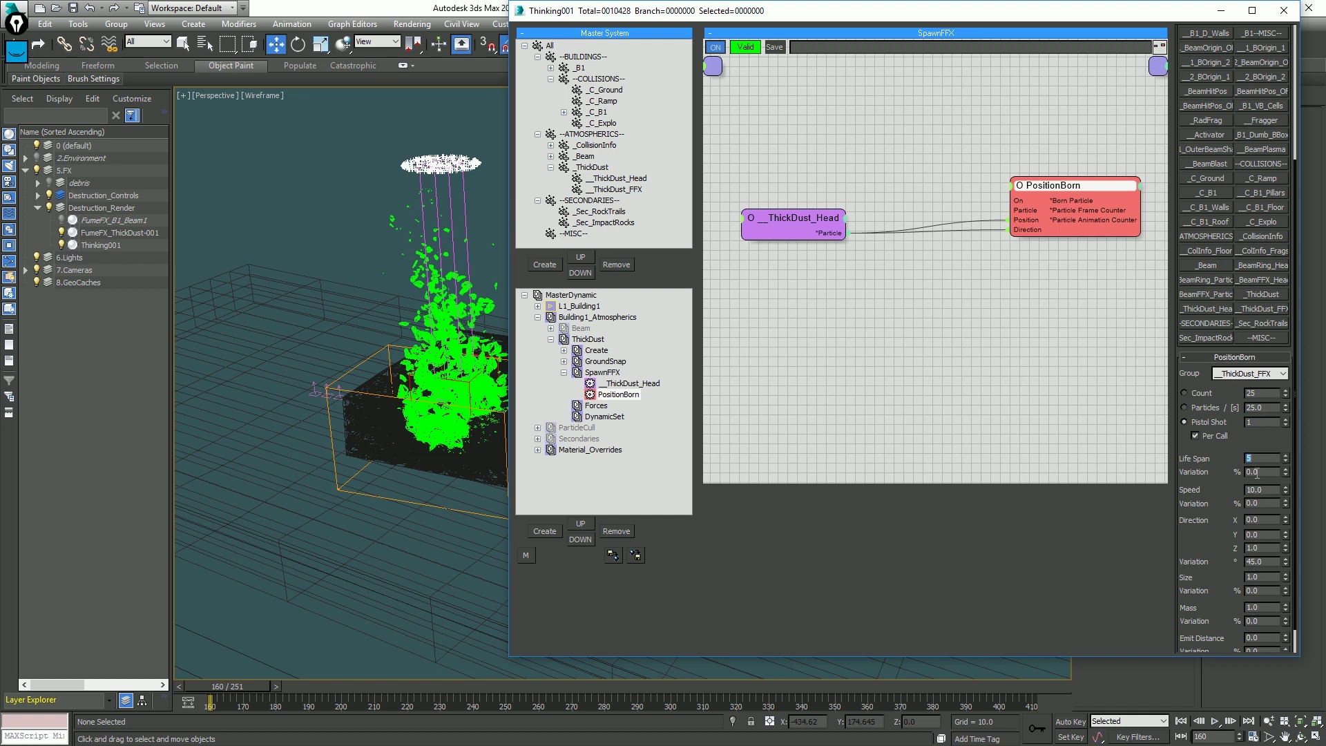
{"action": "type", "text": "35"}
{"action": "key", "text": "Return"}
{"action": "left_click", "coordinate": [1264, 489]}
{"action": "type", "text": "0"}
{"action": "key", "text": "Tab"}
{"action": "type", "text": "25"}
{"action": "key", "text": "Return"}
{"action": "double_click", "coordinate": [1266, 564]}
{"action": "type", "text": "15"}
{"action": "left_click", "coordinate": [324, 362]}
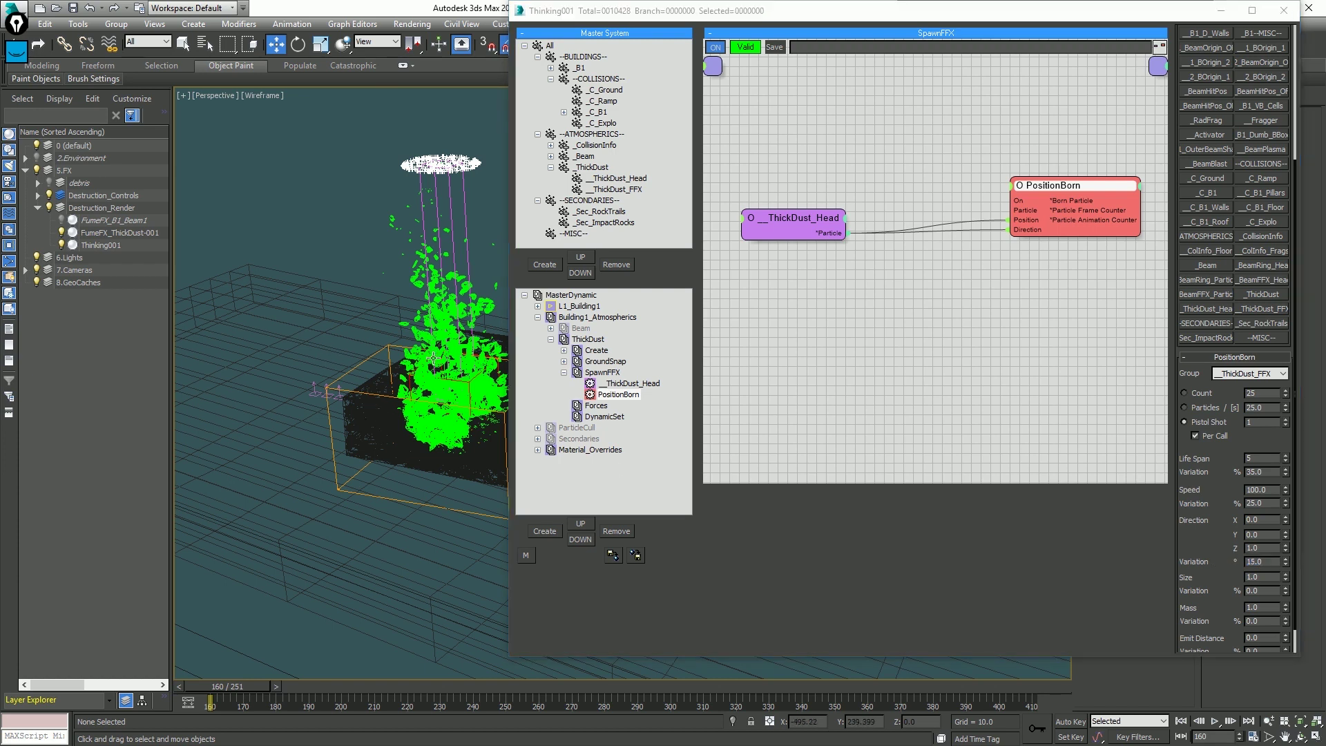
Play the simulation from the start frame, examine the spawned dust particles where the debris meets the ground, and return to the first frame.
{"action": "scroll", "coordinate": [375, 419], "scroll_direction": "up", "scroll_amount": 6}
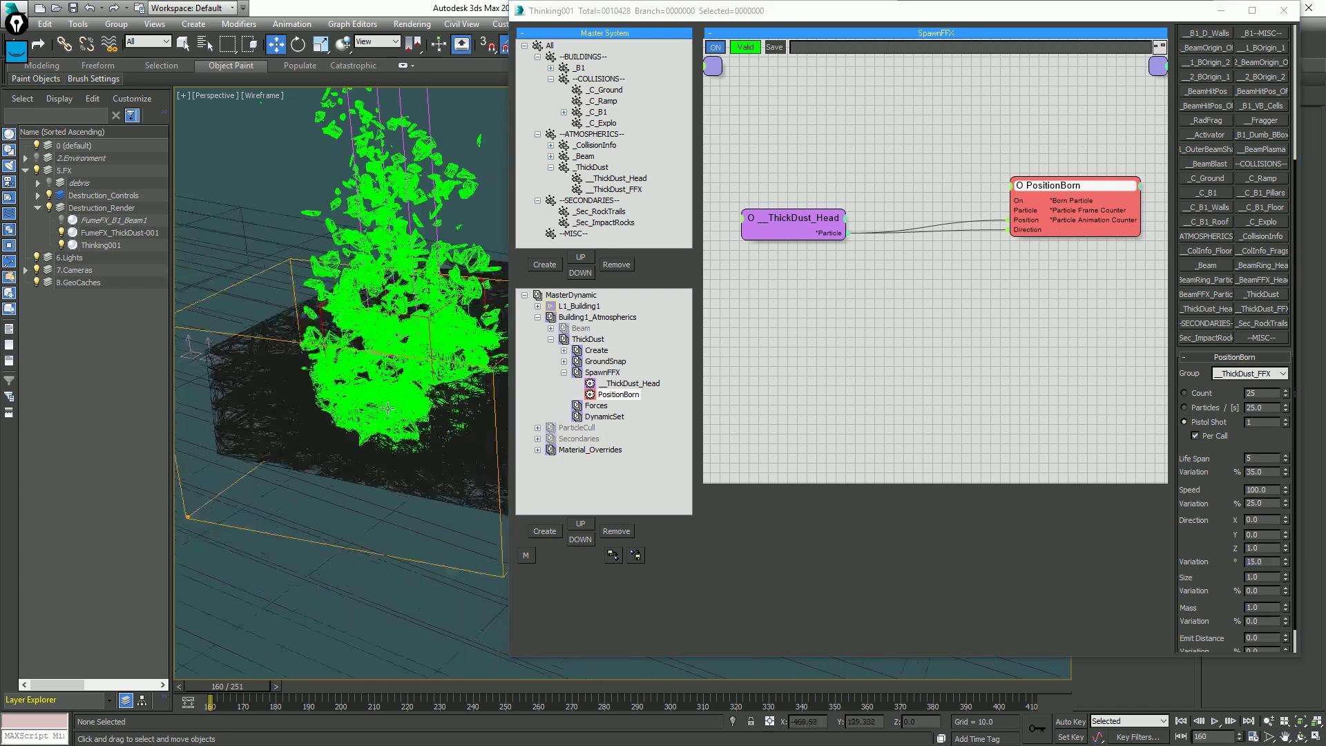
{"action": "middle_click_drag", "start_coordinate": [375, 419], "coordinate": [366, 475], "text": "alt"}
{"action": "key", "text": "slash"}
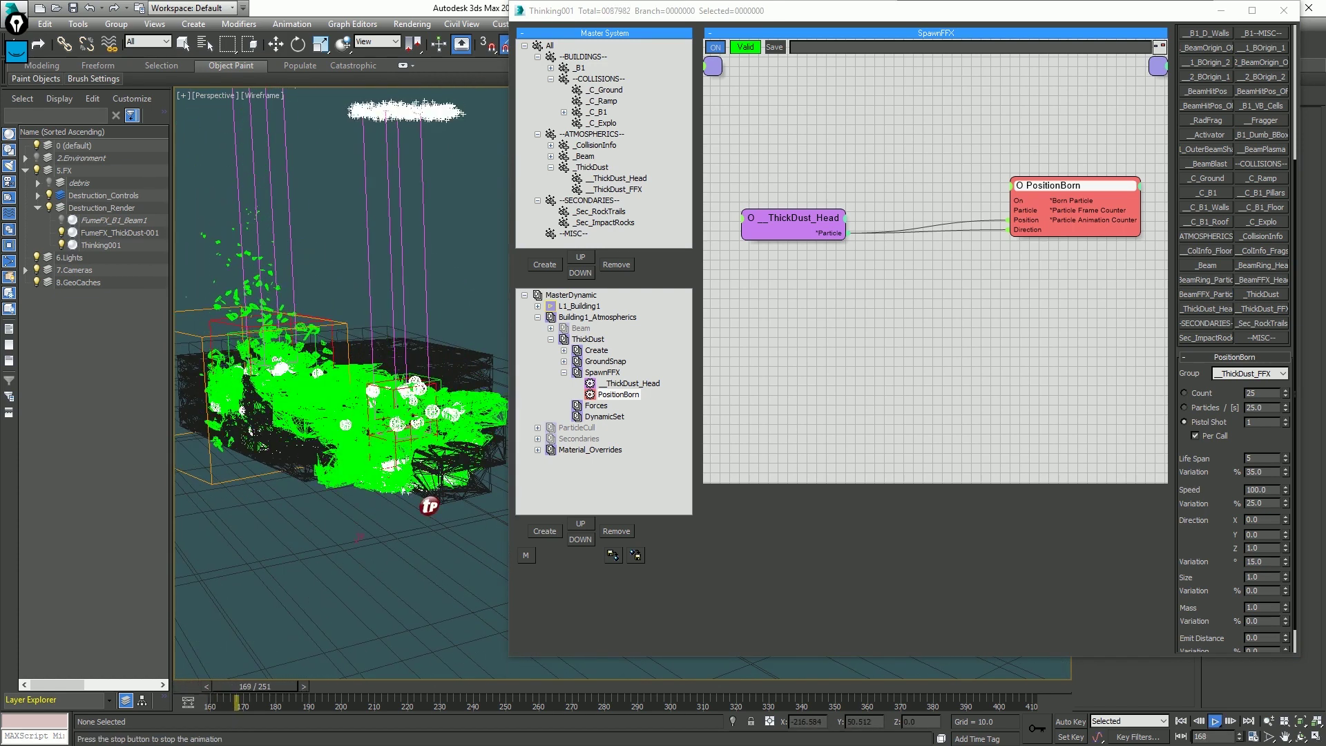
{"action": "scroll", "coordinate": [426, 502], "scroll_direction": "up", "scroll_amount": 6}
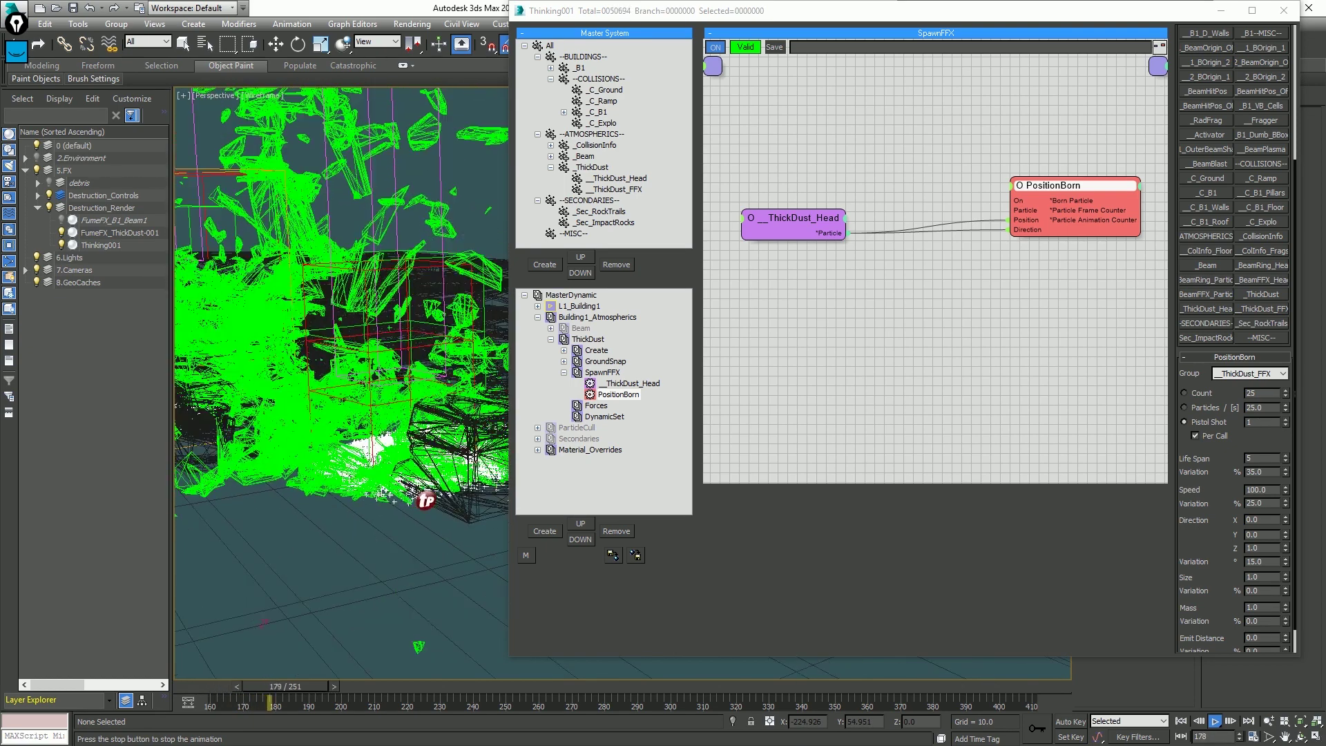
{"action": "key", "text": "slash"}
{"action": "scroll", "coordinate": [415, 490], "scroll_direction": "down", "scroll_amount": 2}
{"action": "scroll", "coordinate": [415, 489], "scroll_direction": "down", "scroll_amount": 5}
{"action": "key", "text": "Home"}
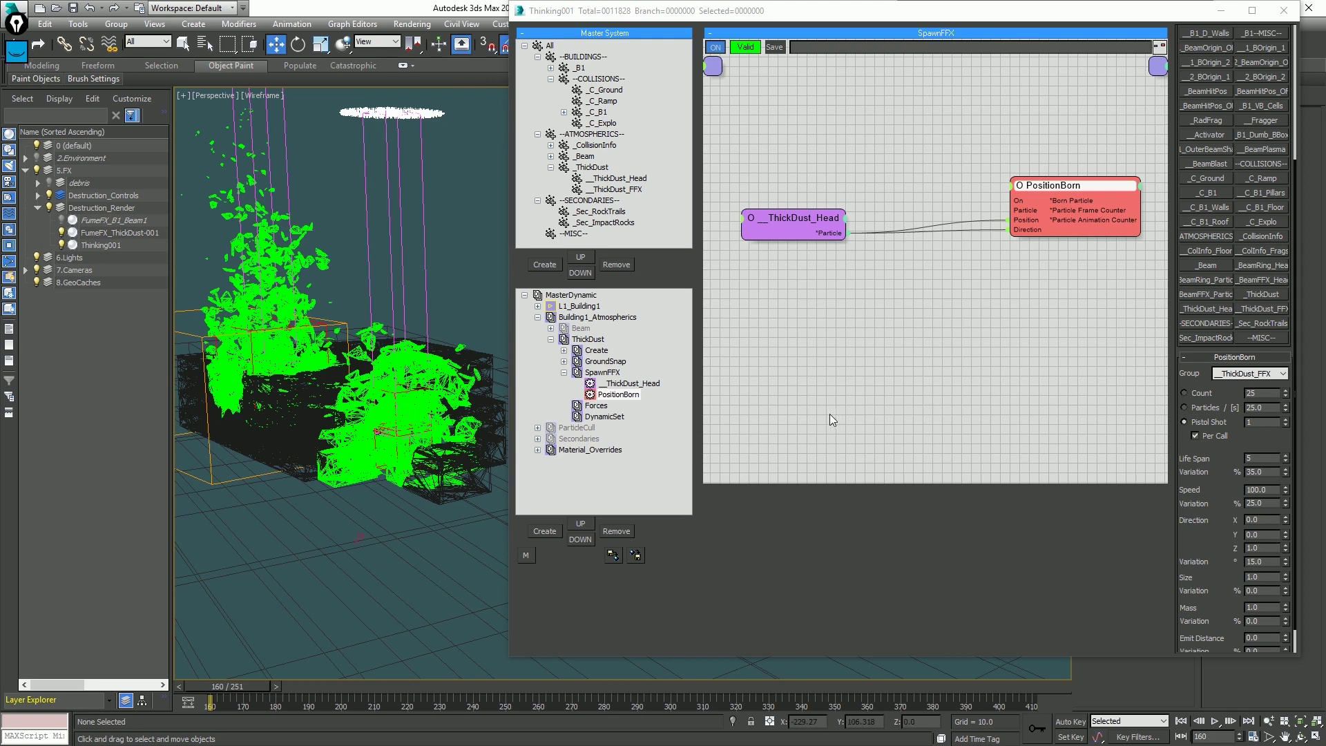
Open the Forces set, enlarge its schematic area and add the __ThickDust_FFX group node.
{"action": "left_click", "coordinate": [597, 405]}
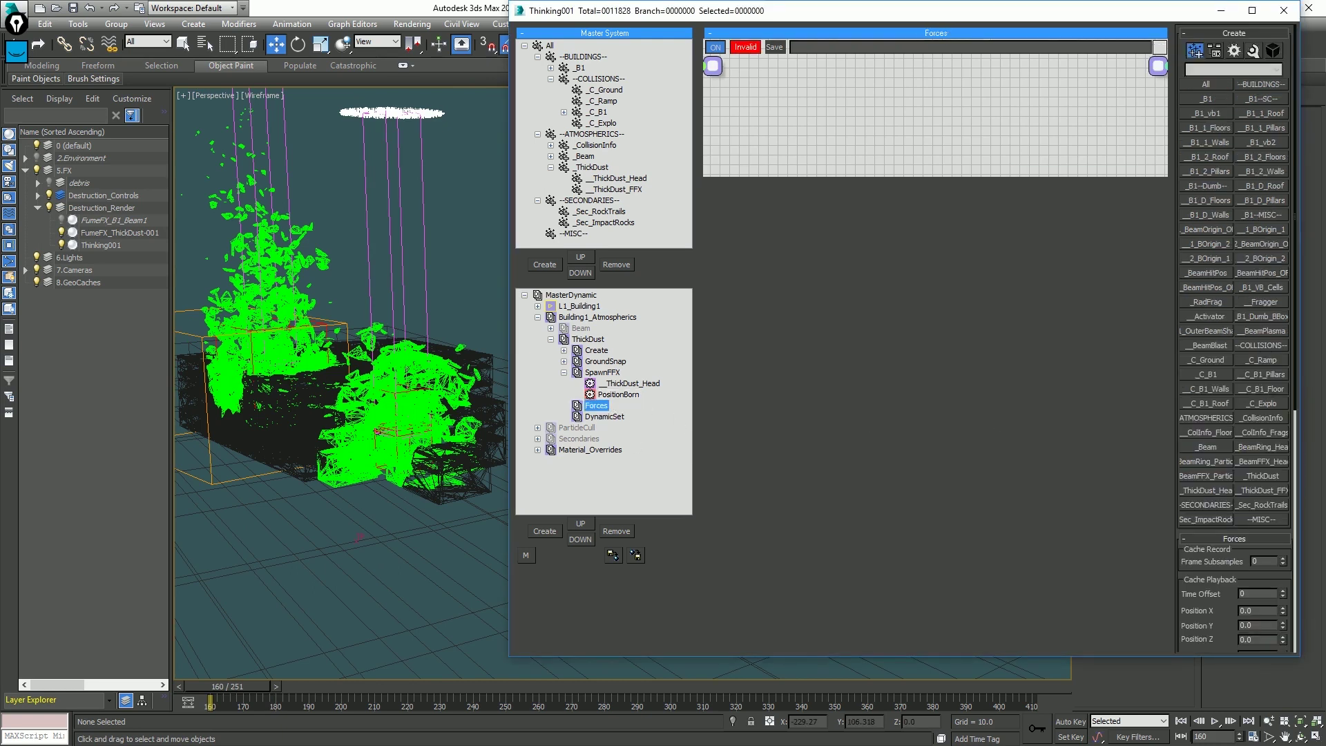
{"action": "key", "text": "ctrl+alt+o"}
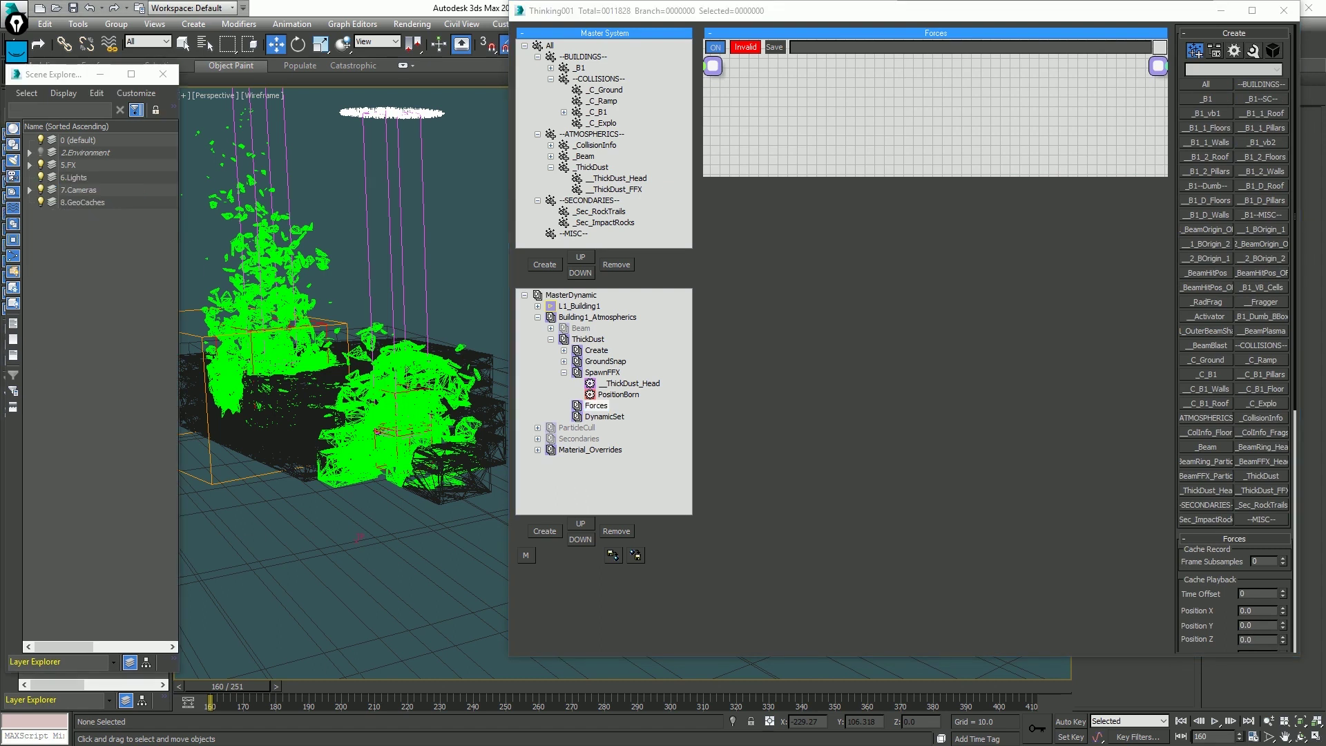
{"action": "right_click", "coordinate": [826, 190]}
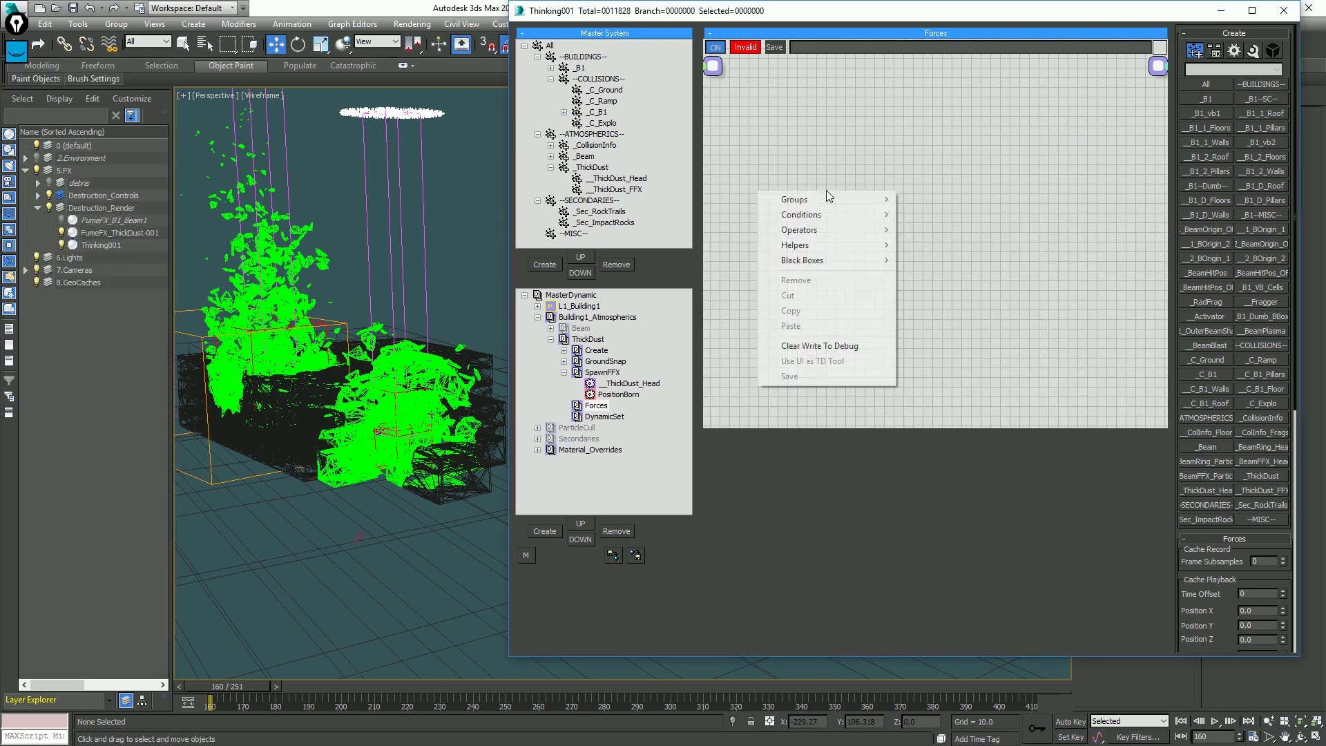
{"action": "mouse_move", "coordinate": [763, 197]}
{"action": "mouse_move", "coordinate": [703, 744]}
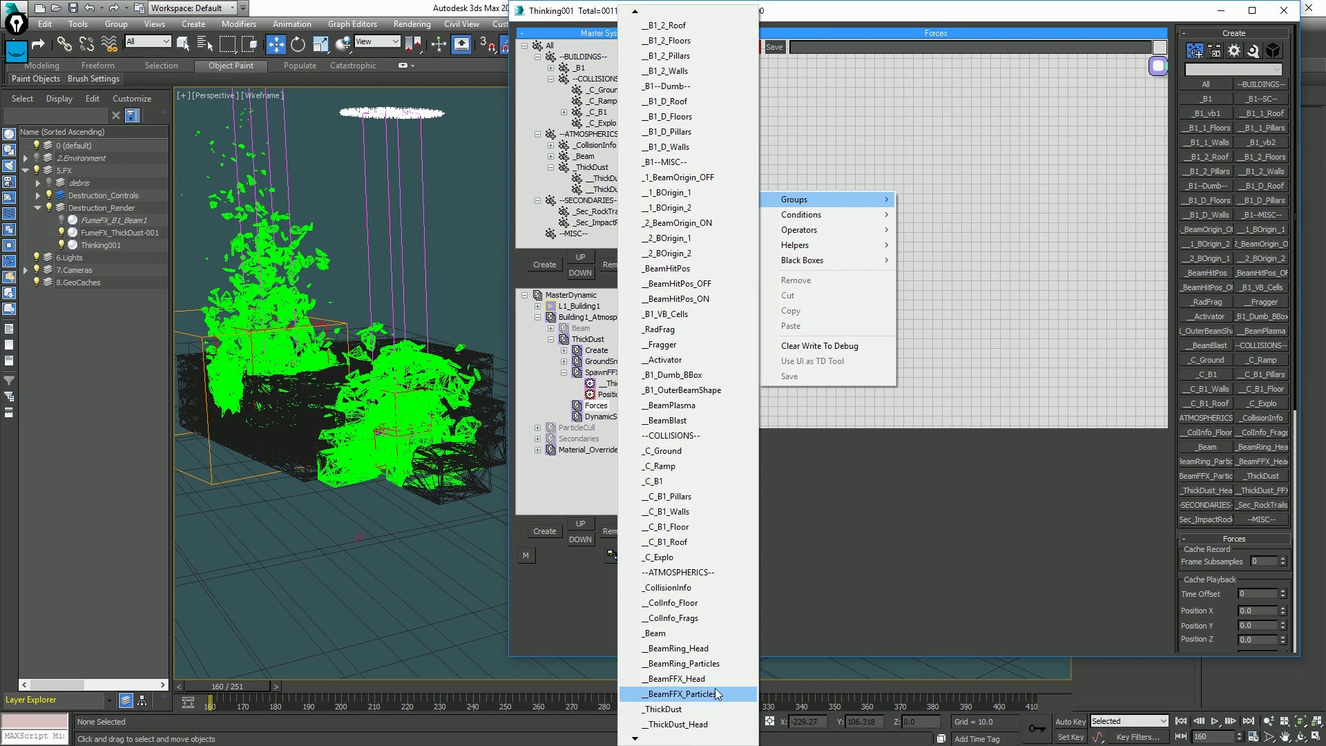
{"action": "left_click", "coordinate": [709, 698]}
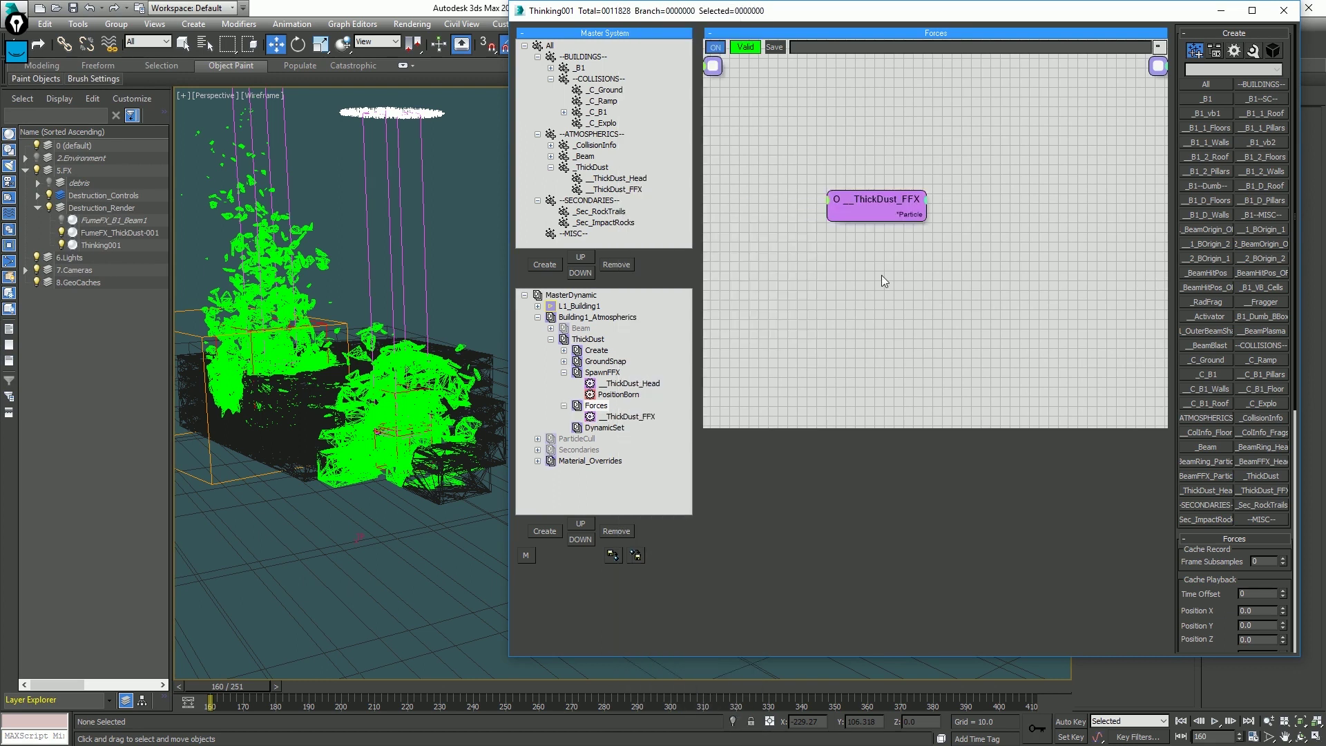
Add a StdForce dynamics operator beside __ThickDust_FFX in the Forces set.
{"action": "right_click", "coordinate": [947, 170]}
{"action": "mouse_move", "coordinate": [986, 206]}
{"action": "mouse_move", "coordinate": [871, 220]}
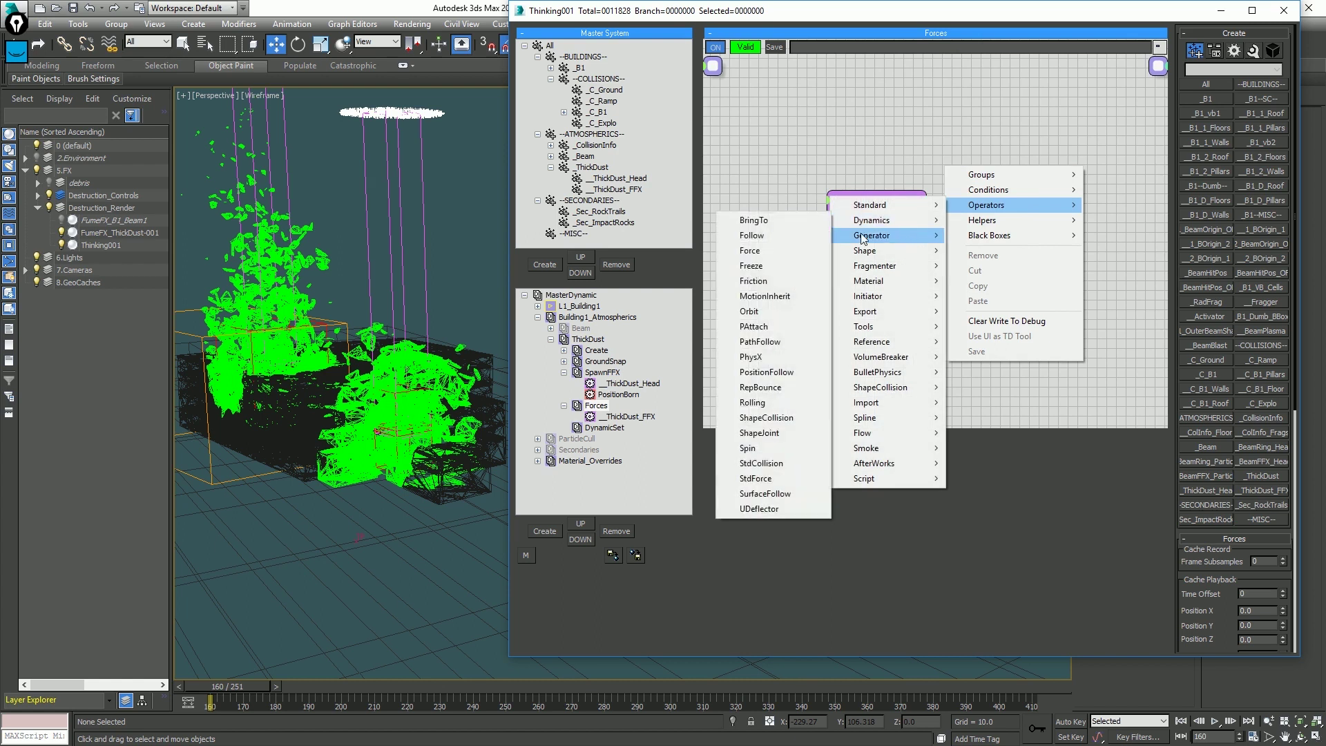
{"action": "left_click", "coordinate": [756, 478]}
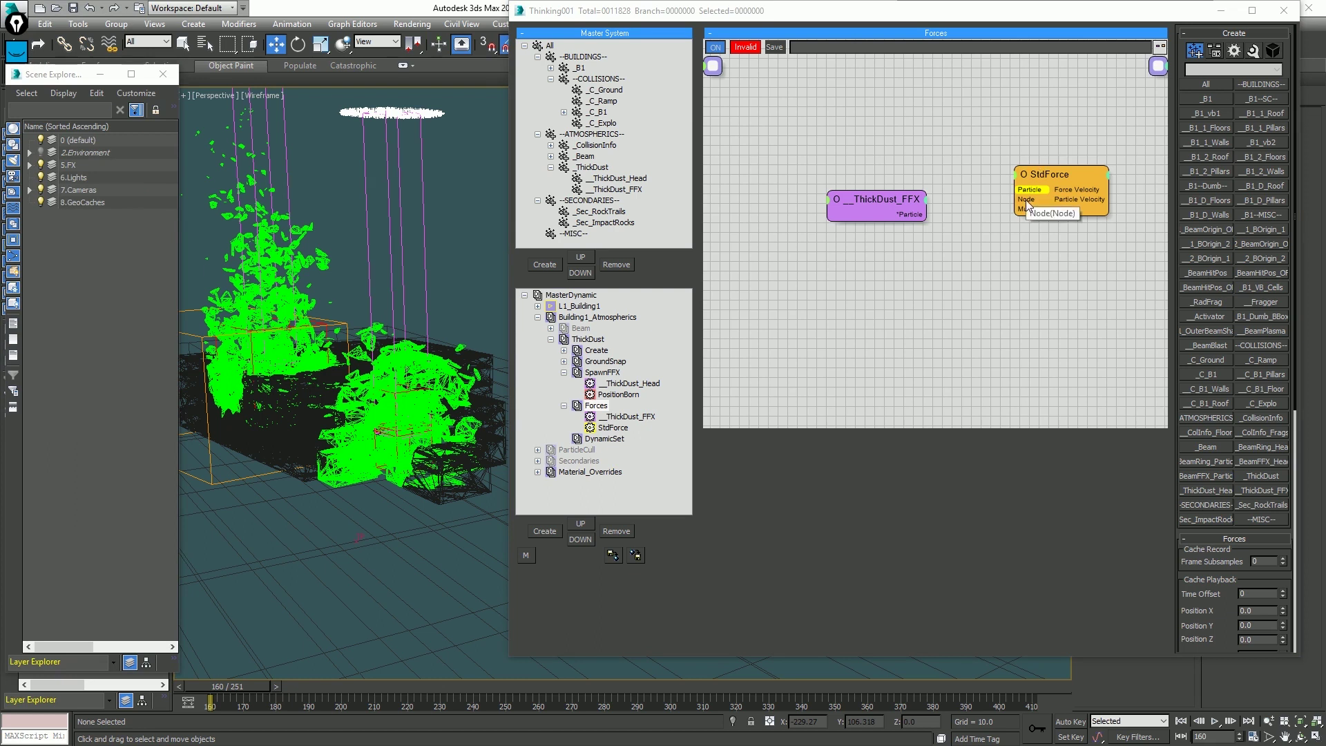
Add a Float helper with a value of 17 below __ThickDust_FFX and wire it into StdForce's Multiplier input.
{"action": "right_click", "coordinate": [1008, 230]}
{"action": "mouse_move", "coordinate": [992, 287]}
{"action": "mouse_move", "coordinate": [850, 304]}
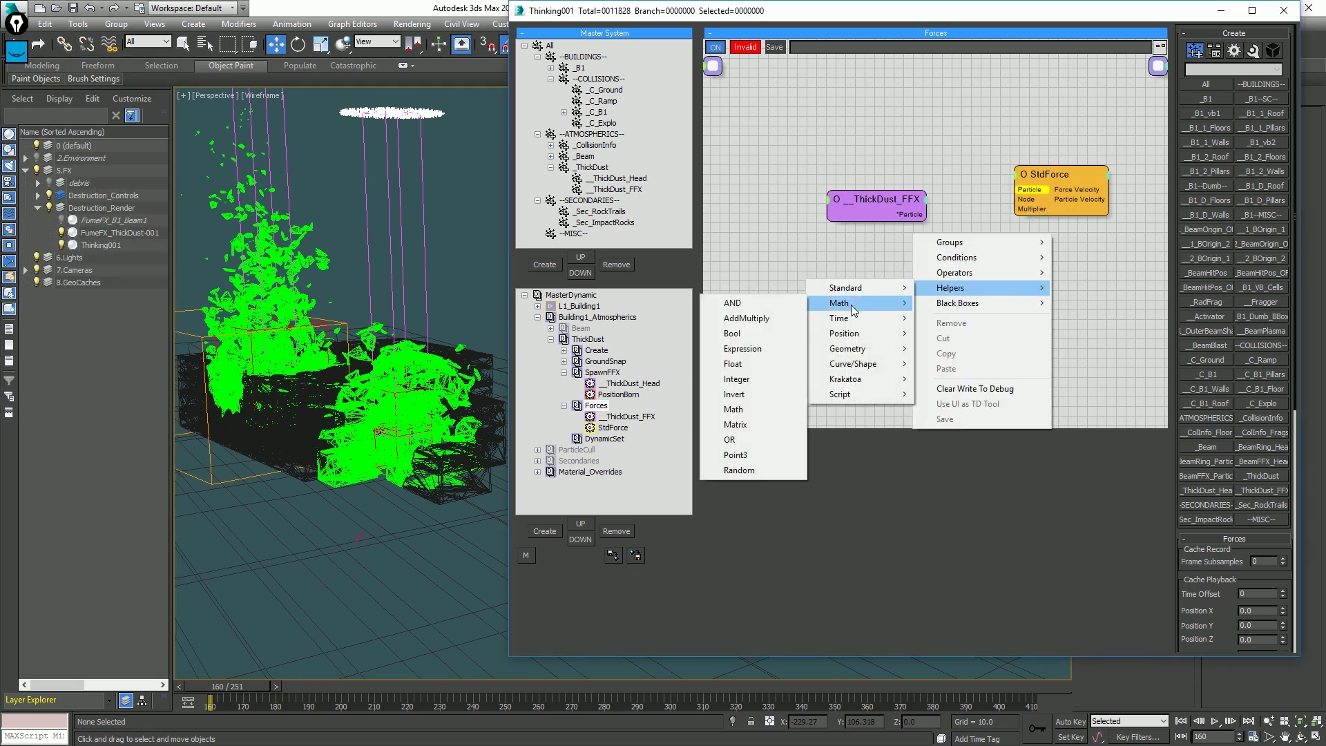
{"action": "left_click", "coordinate": [749, 384]}
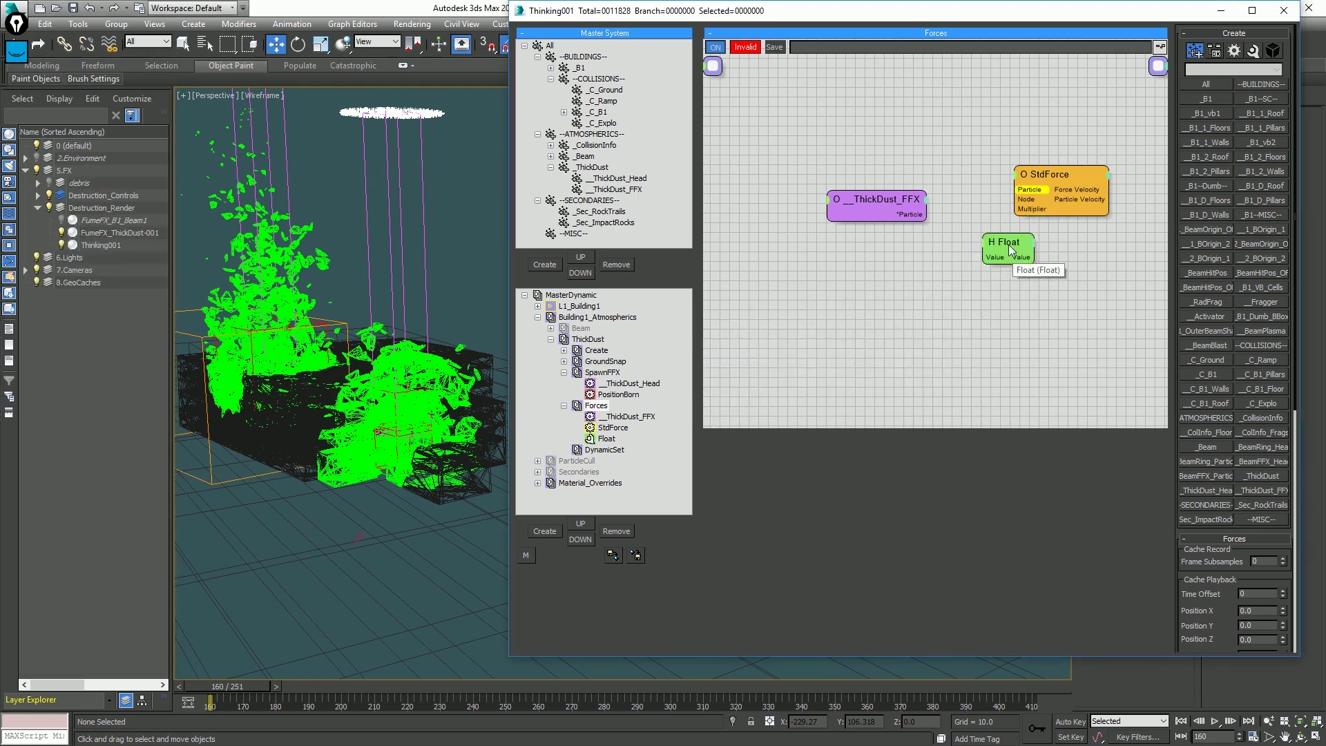
{"action": "left_click_drag", "start_coordinate": [1008, 244], "coordinate": [1030, 214]}
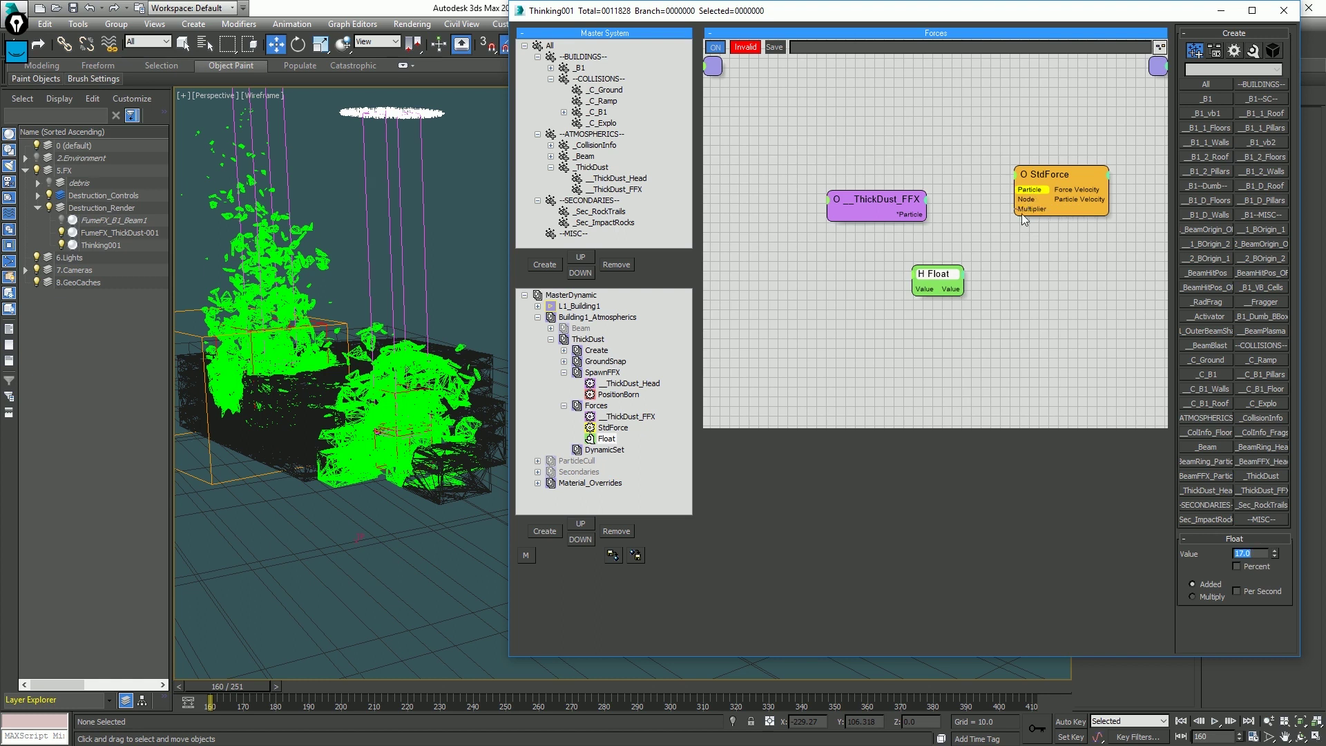
{"action": "left_click_drag", "start_coordinate": [956, 290], "coordinate": [1013, 209]}
Activate the turbBig force in StdForce and wire the Particle output of __ThickDust_FFX into its Particle input.
{"action": "left_click", "coordinate": [1041, 193]}
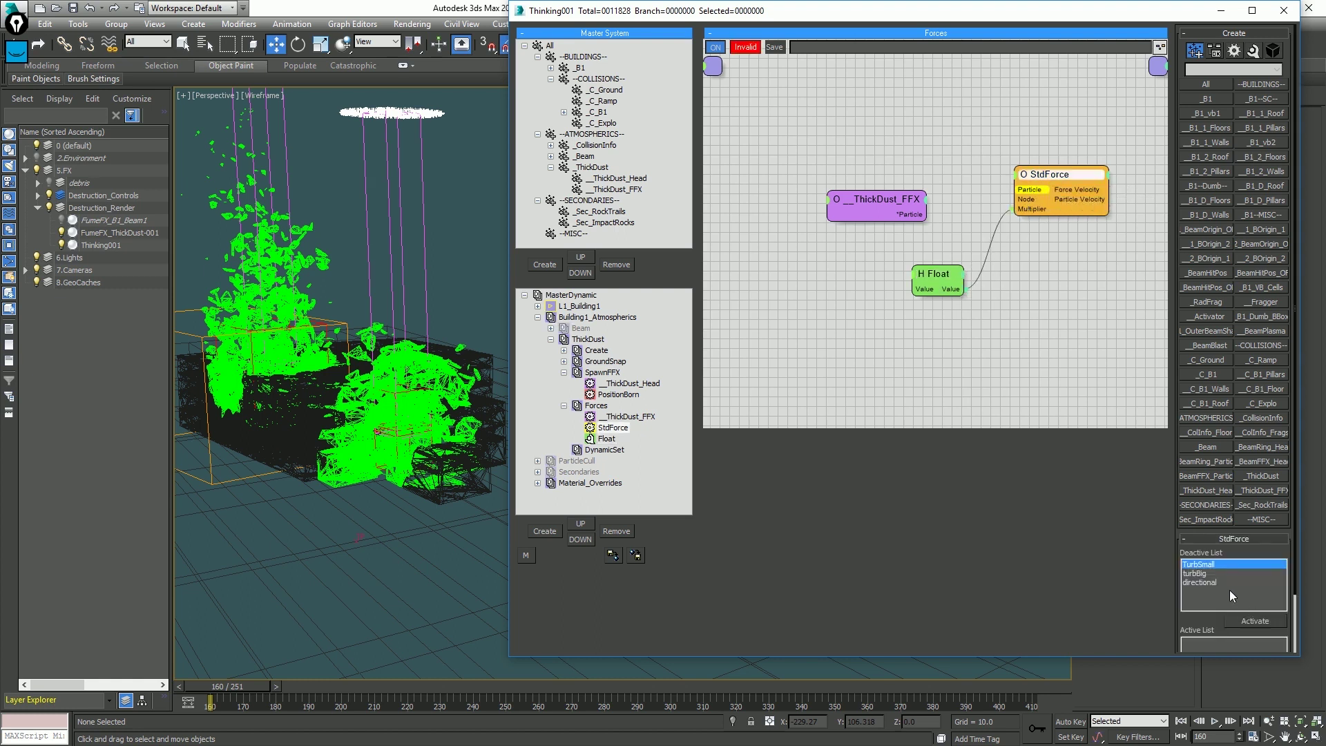
{"action": "left_click", "coordinate": [1216, 572]}
{"action": "left_click", "coordinate": [1250, 619]}
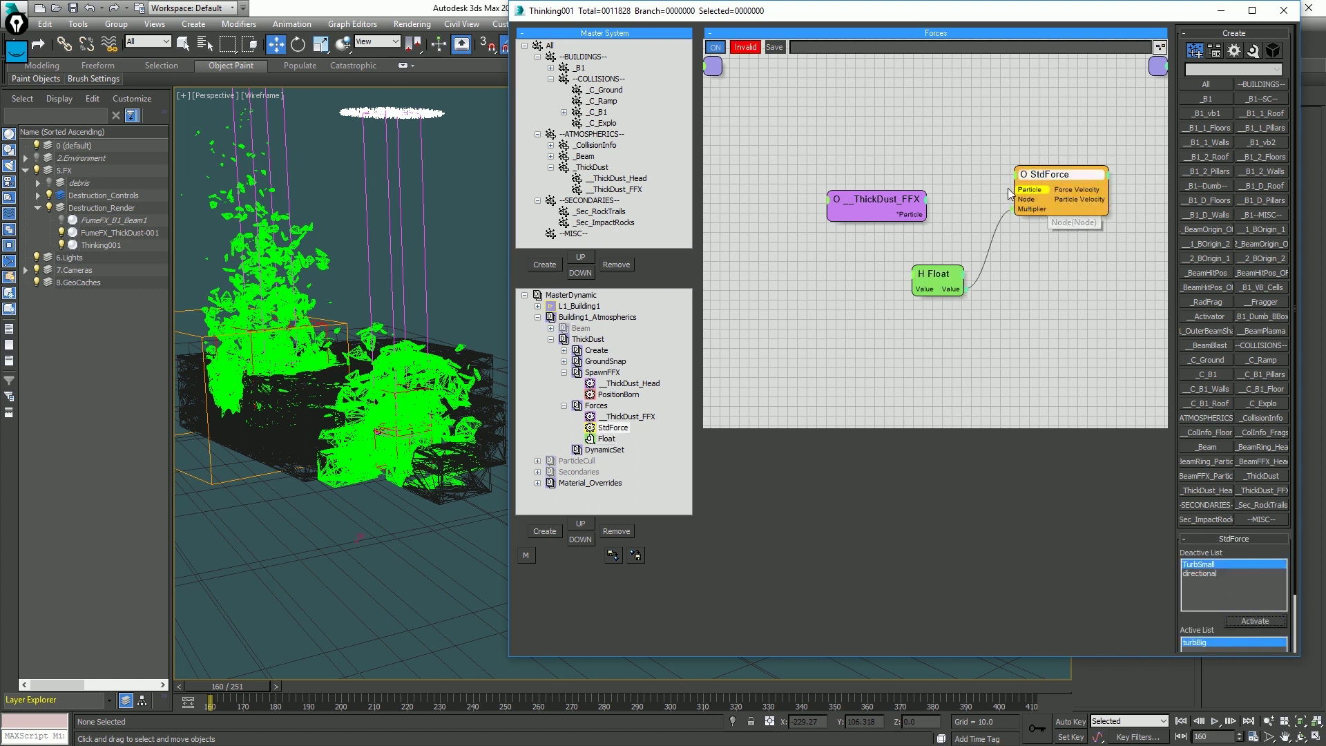
{"action": "left_click_drag", "start_coordinate": [1012, 189], "coordinate": [921, 216]}
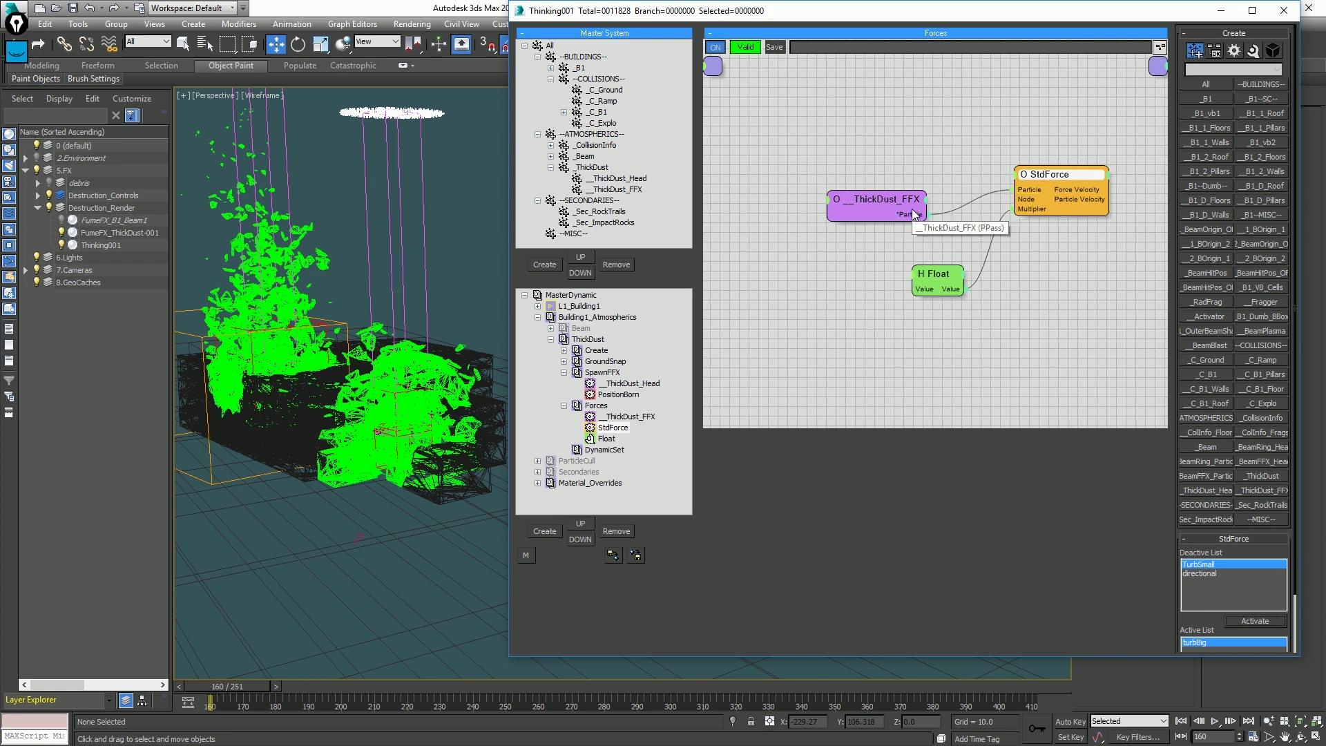
{"action": "key", "text": "ctrl+alt+o"}
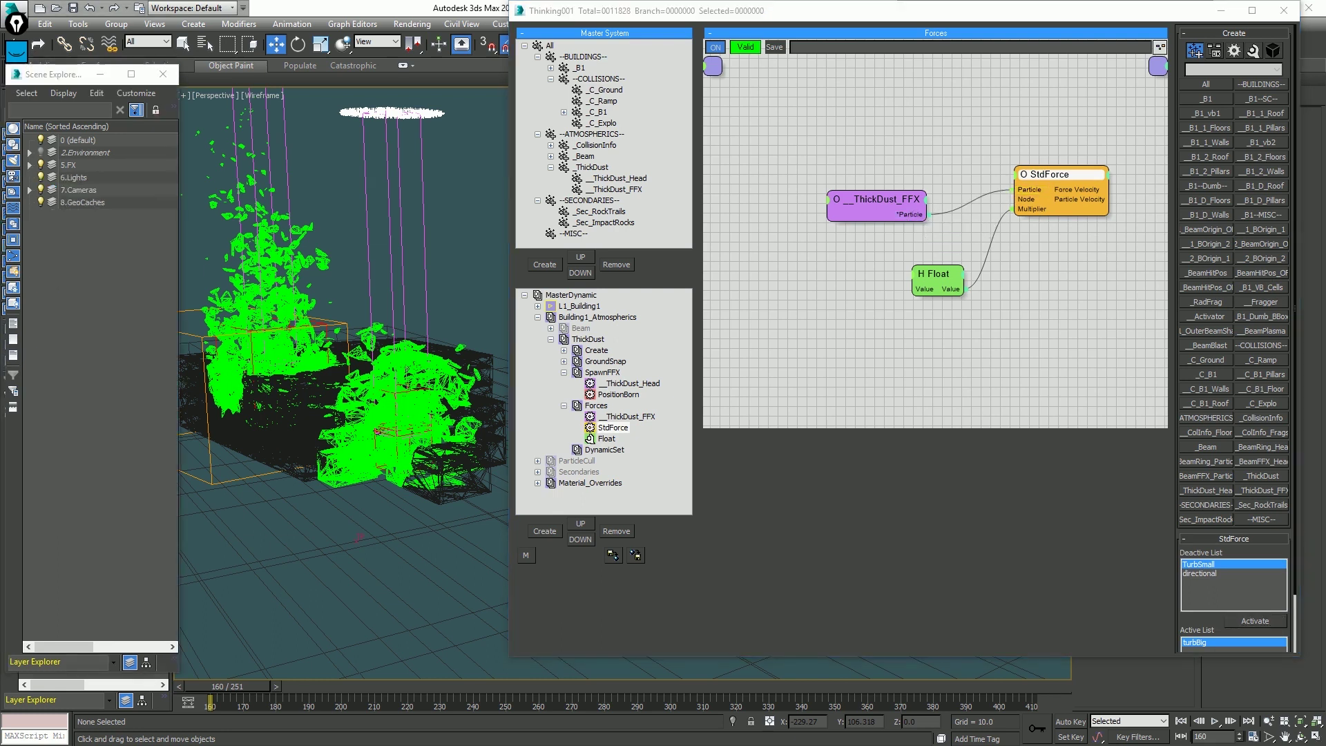
{"action": "key", "text": "ctrl+alt+o"}
Duplicate the wired __ThickDust_FFX, Float and StdForce nodes within Forces and arrange the copies above the originals.
{"action": "left_click", "coordinate": [871, 133]}
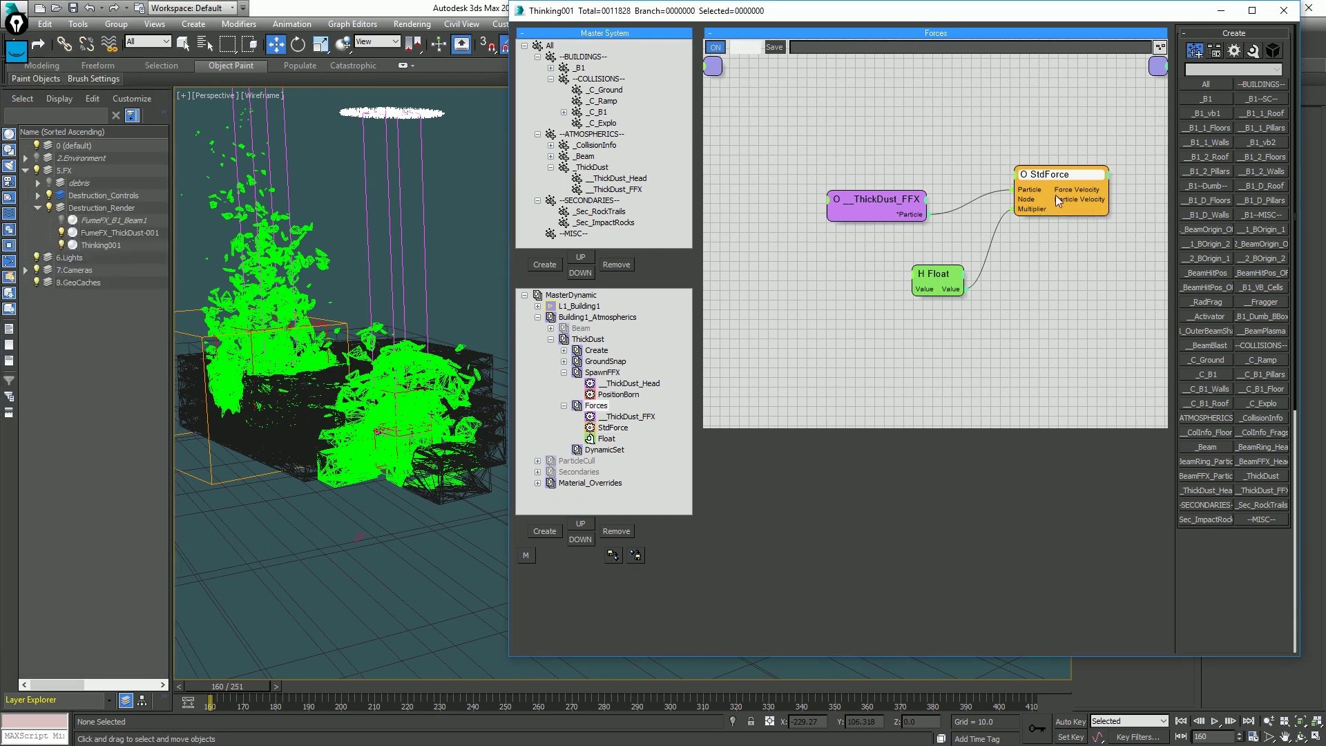
{"action": "left_click_drag", "start_coordinate": [1054, 180], "coordinate": [1015, 69], "text": "shift"}
{"action": "left_click_drag", "start_coordinate": [985, 121], "coordinate": [979, 239]}
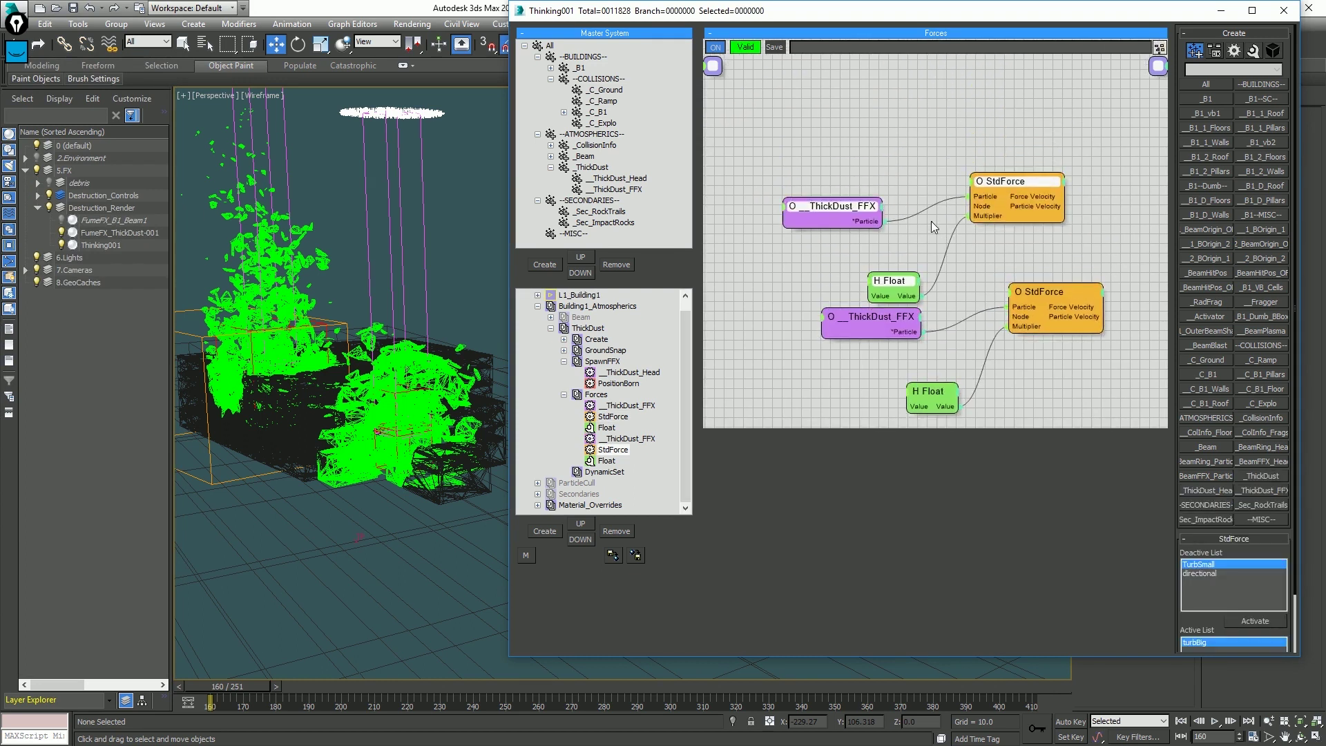
Change the group of the copied __ThickDust_FFX node to __ThickDust_Head.
{"action": "left_click", "coordinate": [842, 211]}
{"action": "left_click", "coordinate": [1272, 556]}
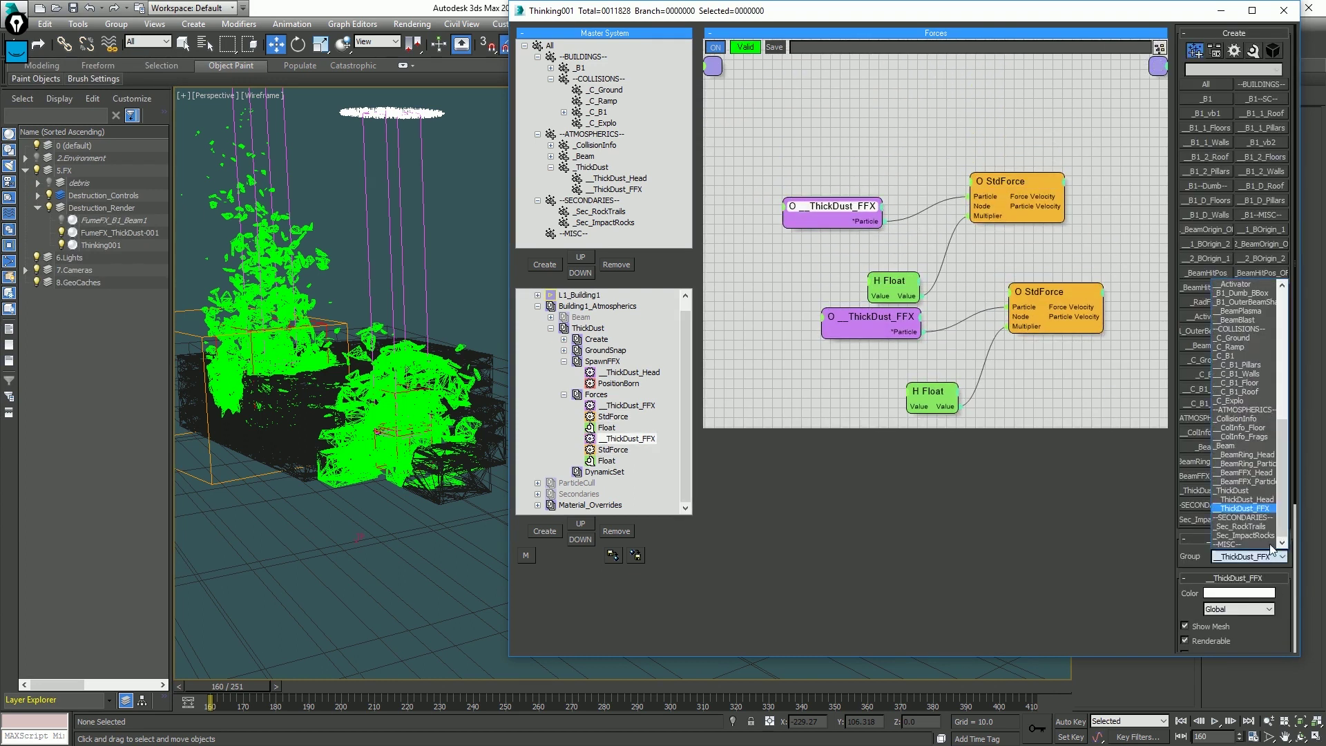
{"action": "left_click", "coordinate": [1246, 501]}
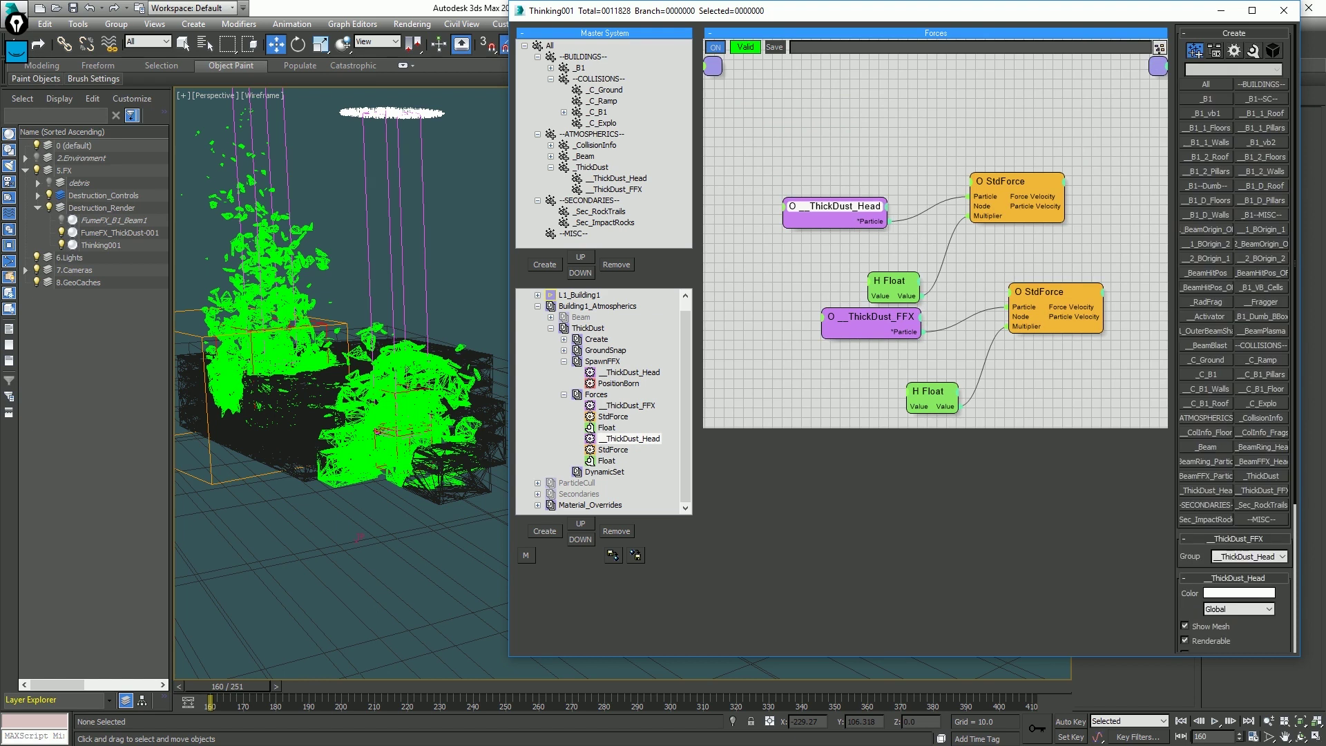
{"action": "key", "text": "h"}
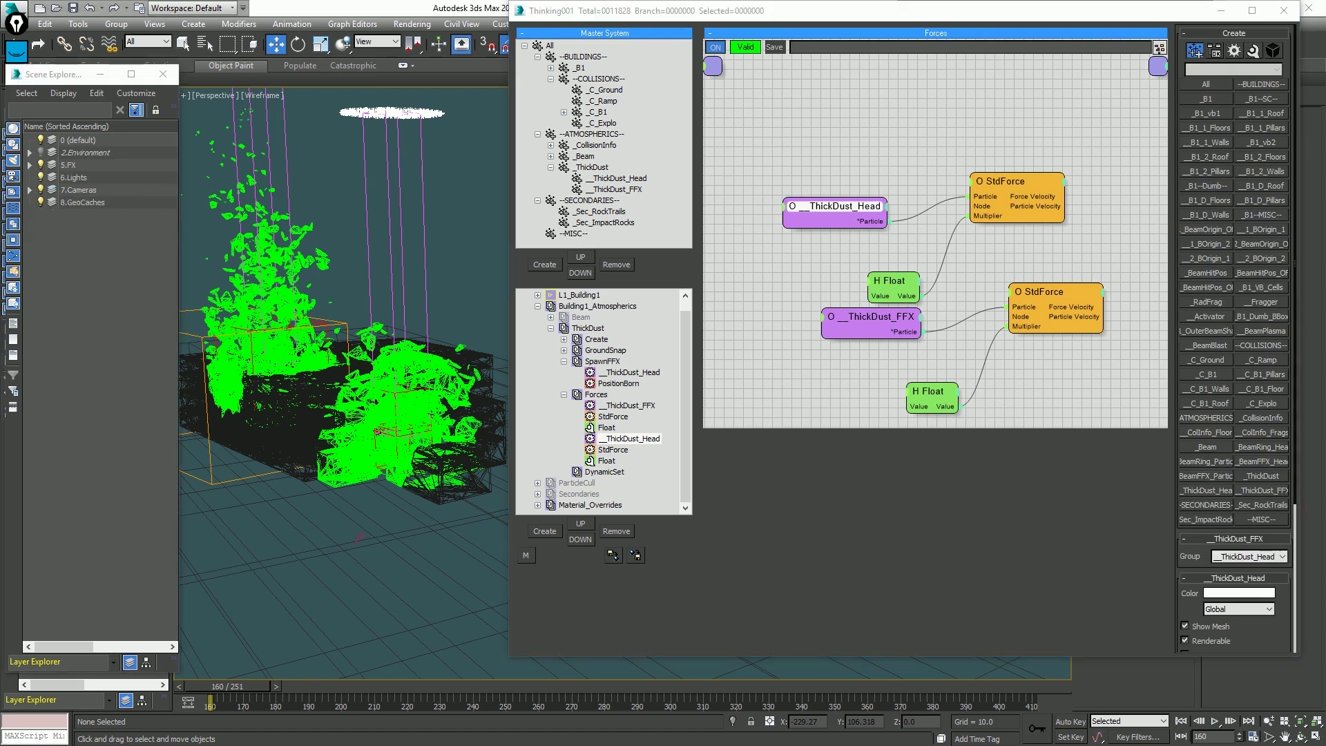
Place the copied Float just below __ThickDust_Head, set its value to 5, and shift the Thinking Particles window slightly down.
{"action": "left_click_drag", "start_coordinate": [890, 281], "coordinate": [873, 255]}
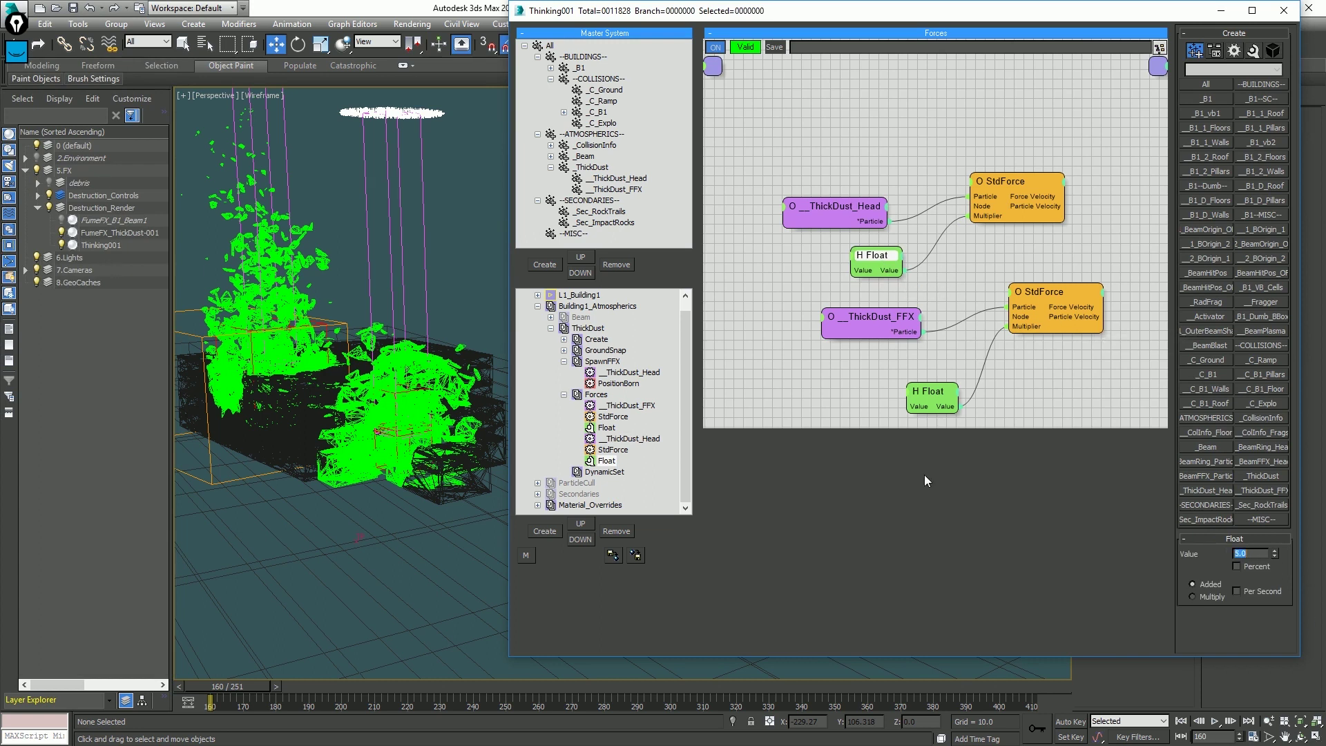
{"action": "left_click", "coordinate": [336, 321]}
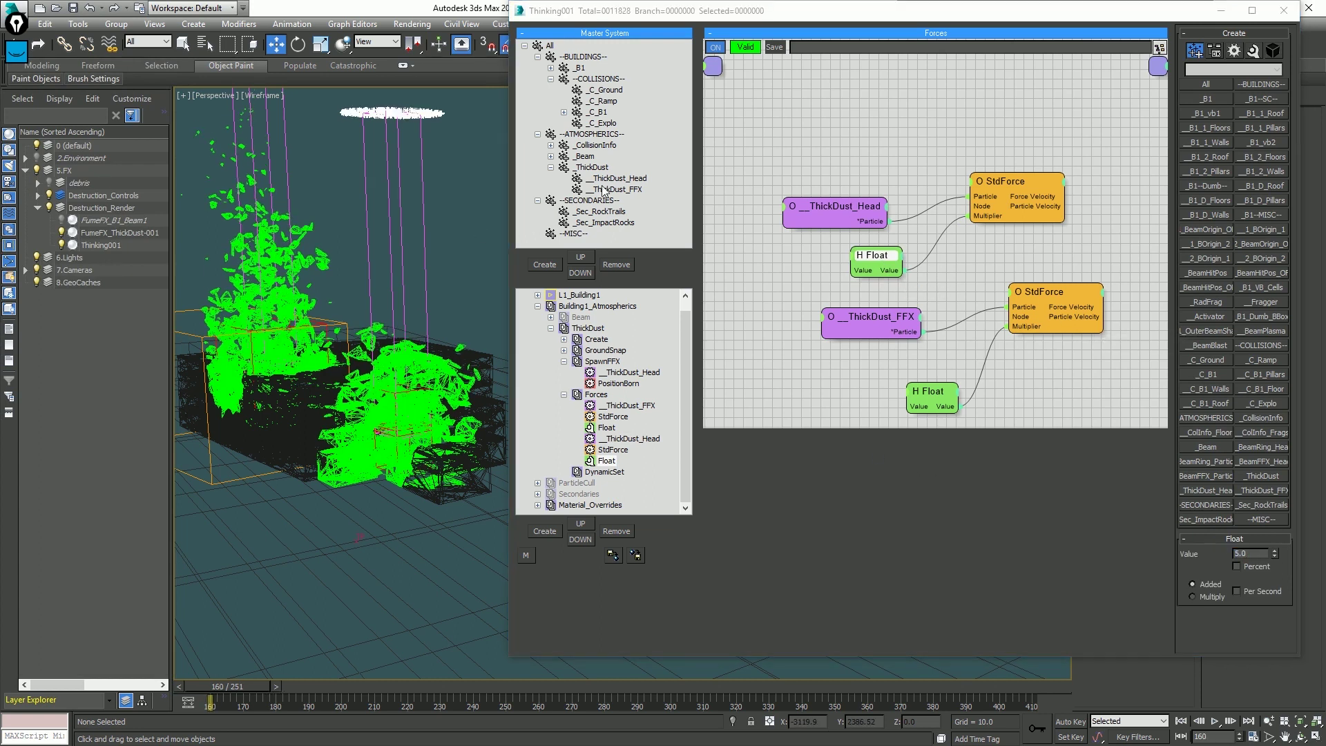
{"action": "left_click_drag", "start_coordinate": [851, 16], "coordinate": [863, 43]}
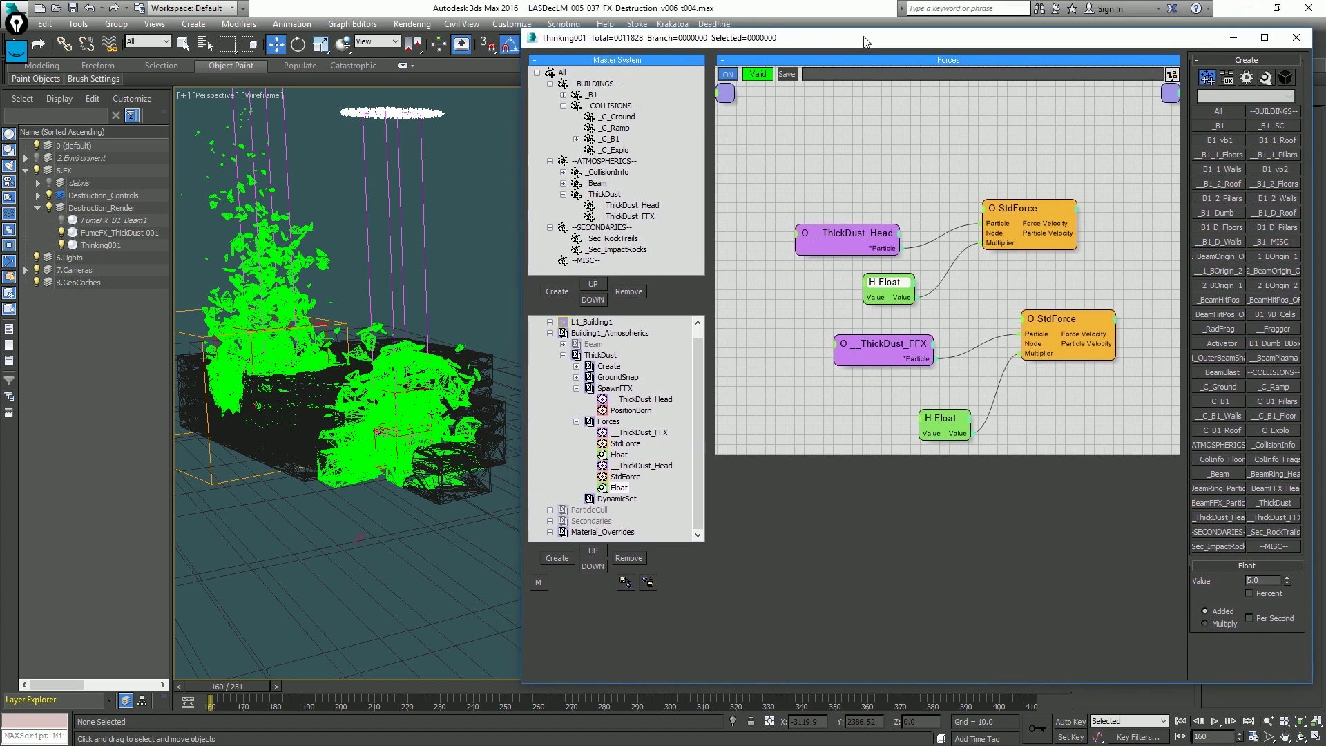
Expand the _B1 building groups, move the Thinking Particles window down off the main toolbar, and open TP Tuner.
{"action": "left_click", "coordinate": [563, 94]}
{"action": "left_click", "coordinate": [576, 105]}
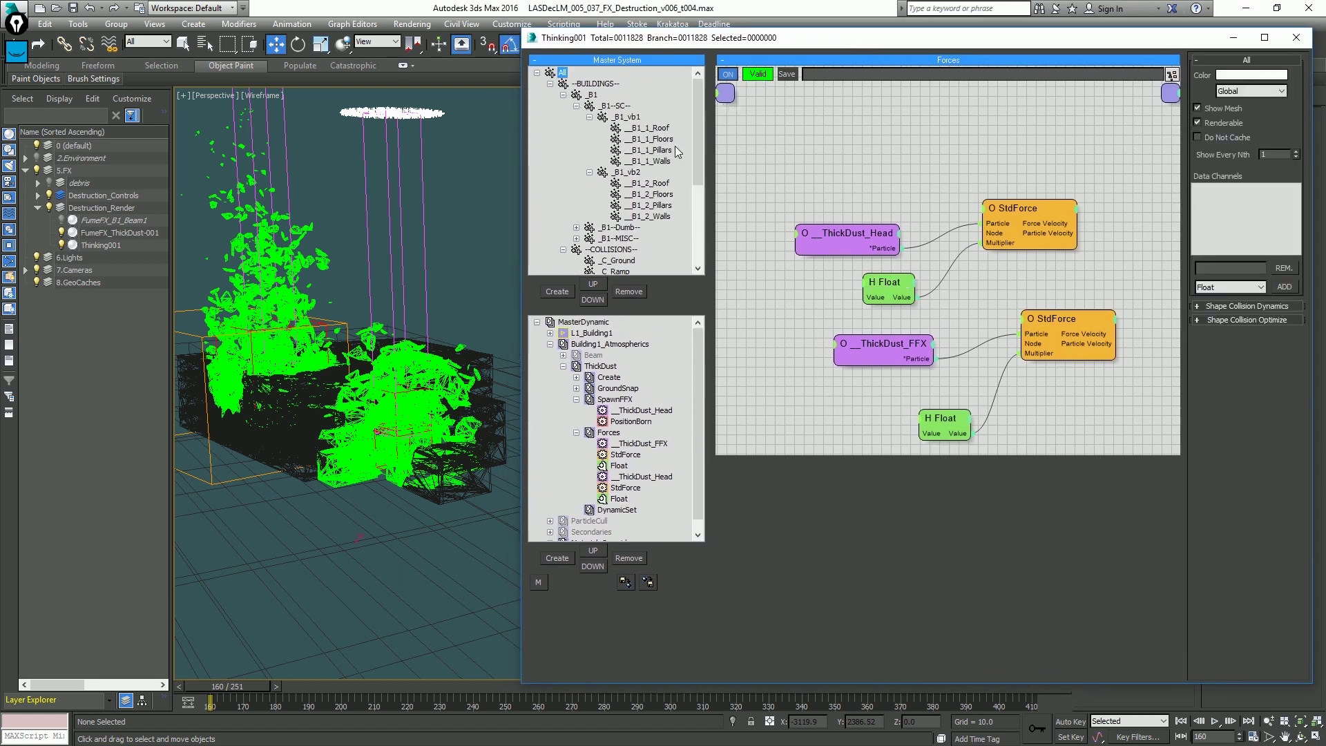
{"action": "left_click_drag", "start_coordinate": [783, 36], "coordinate": [747, 259]}
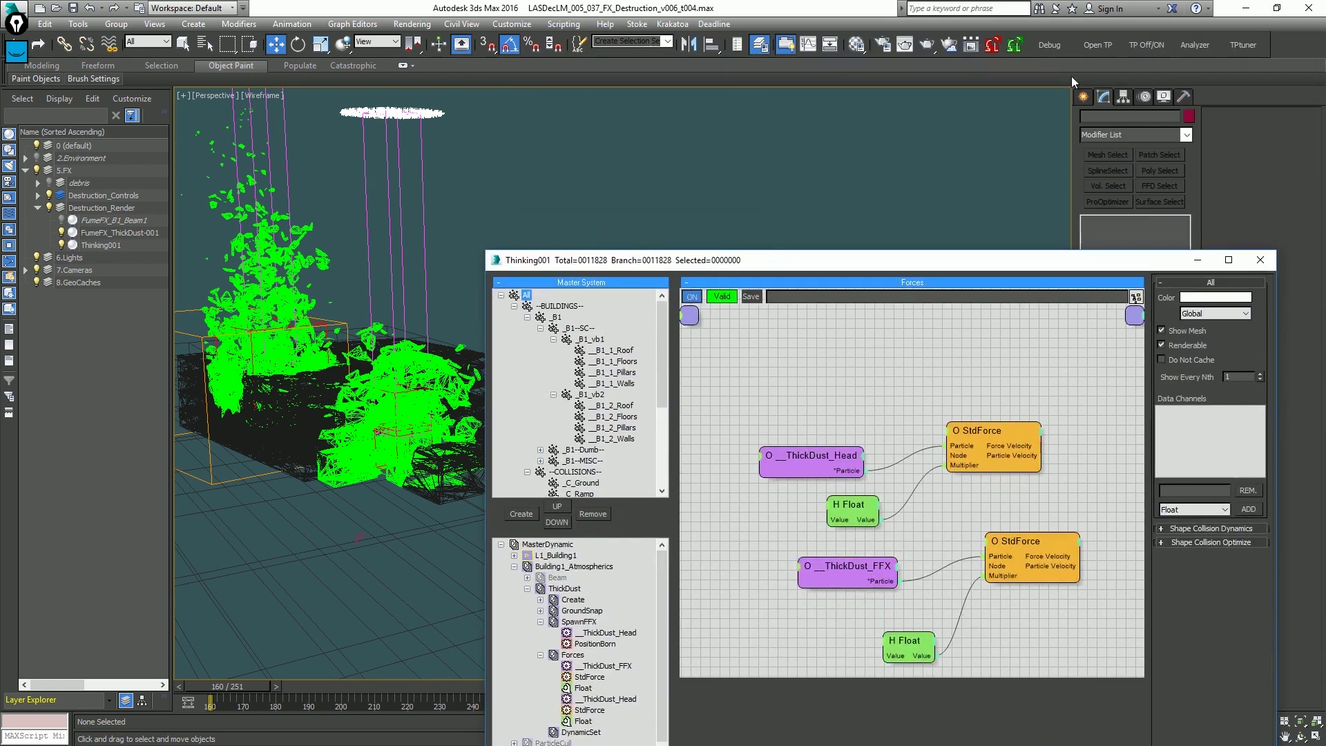
{"action": "left_click", "coordinate": [1231, 47]}
Turn off mesh display for the building groups down to __B1_1_Walls, including _B1--SC-- and _B1_vb1.
{"action": "left_click", "coordinate": [542, 239]}
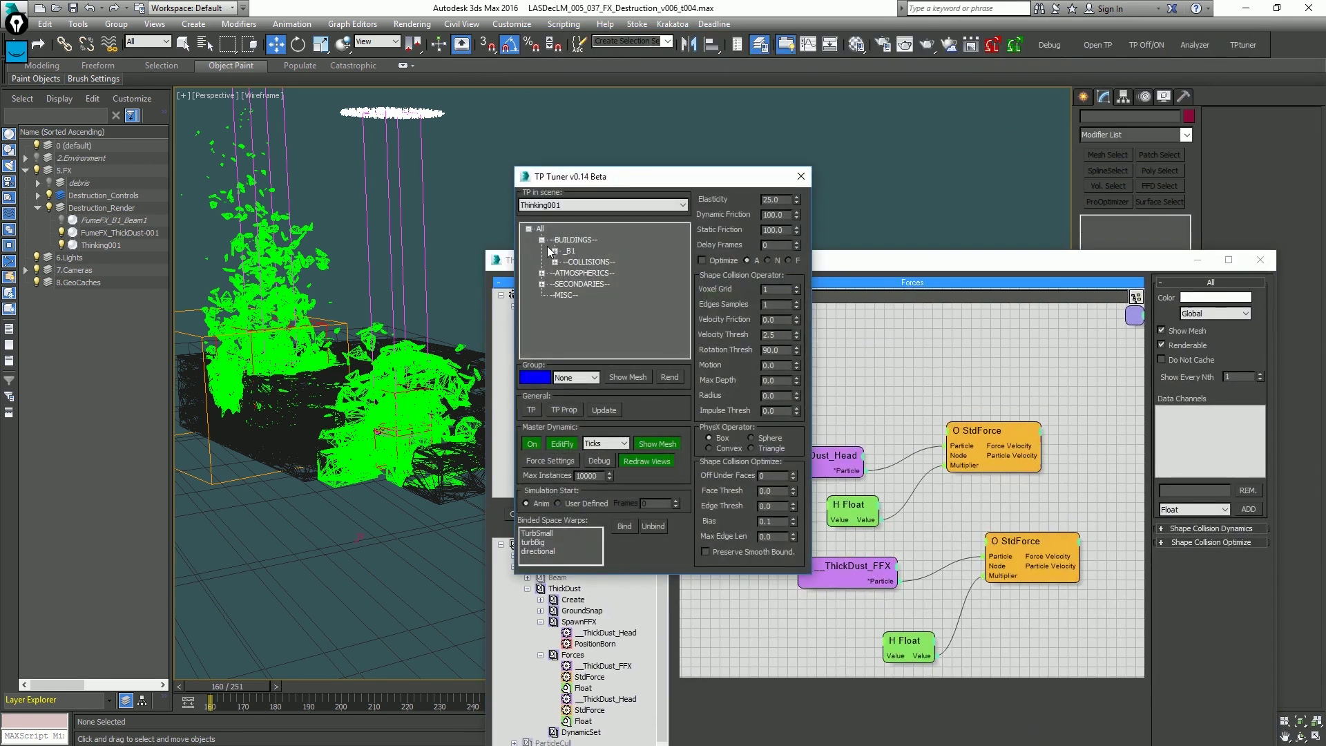
{"action": "left_click", "coordinate": [554, 250]}
{"action": "left_click", "coordinate": [568, 262]}
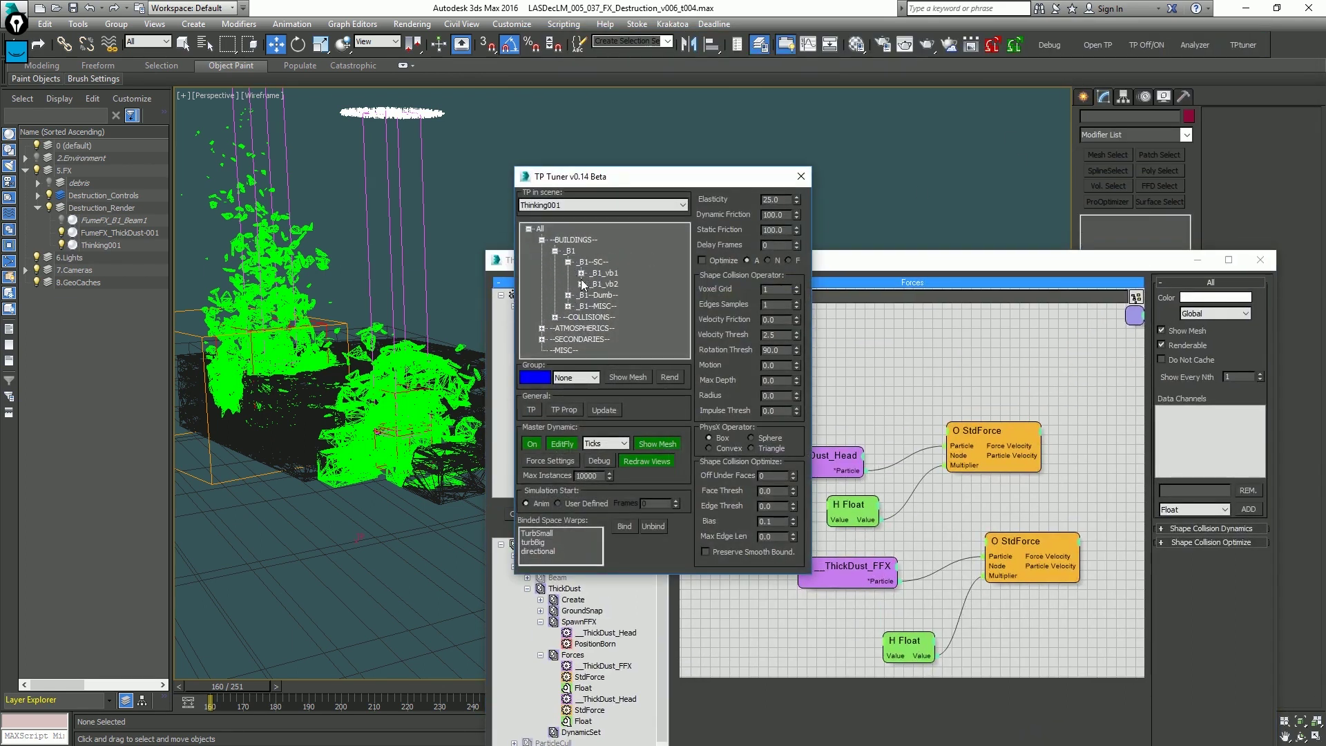
{"action": "left_click", "coordinate": [581, 273]}
{"action": "scroll", "coordinate": [627, 317], "scroll_direction": "down", "scroll_amount": 1}
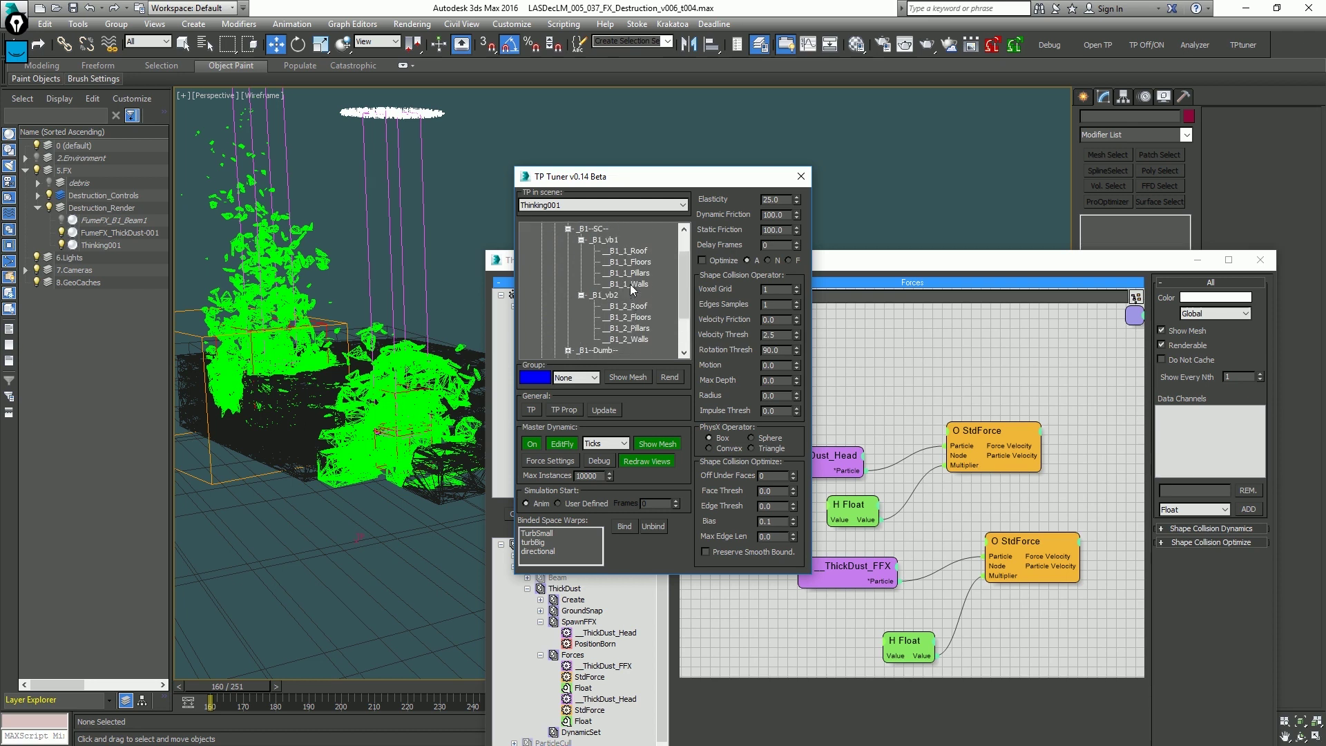
{"action": "left_click", "coordinate": [630, 284]}
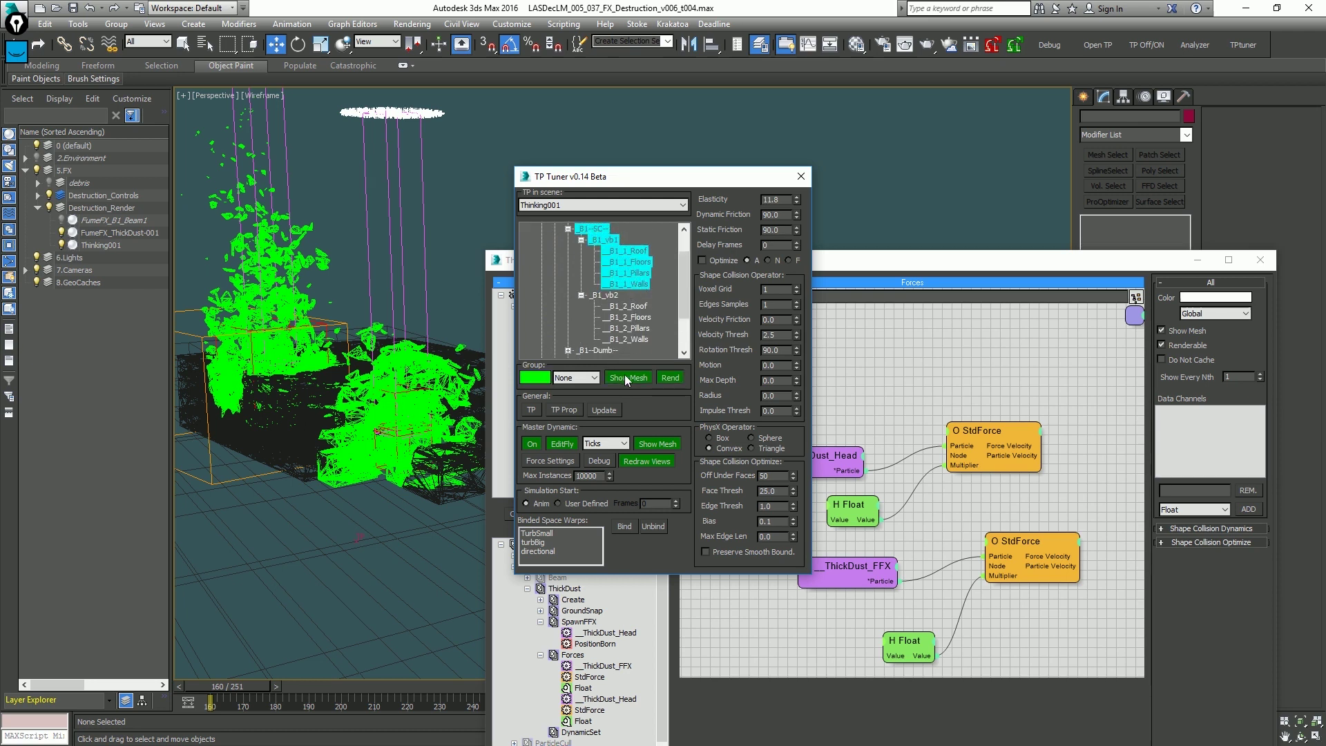
{"action": "left_click", "coordinate": [653, 376]}
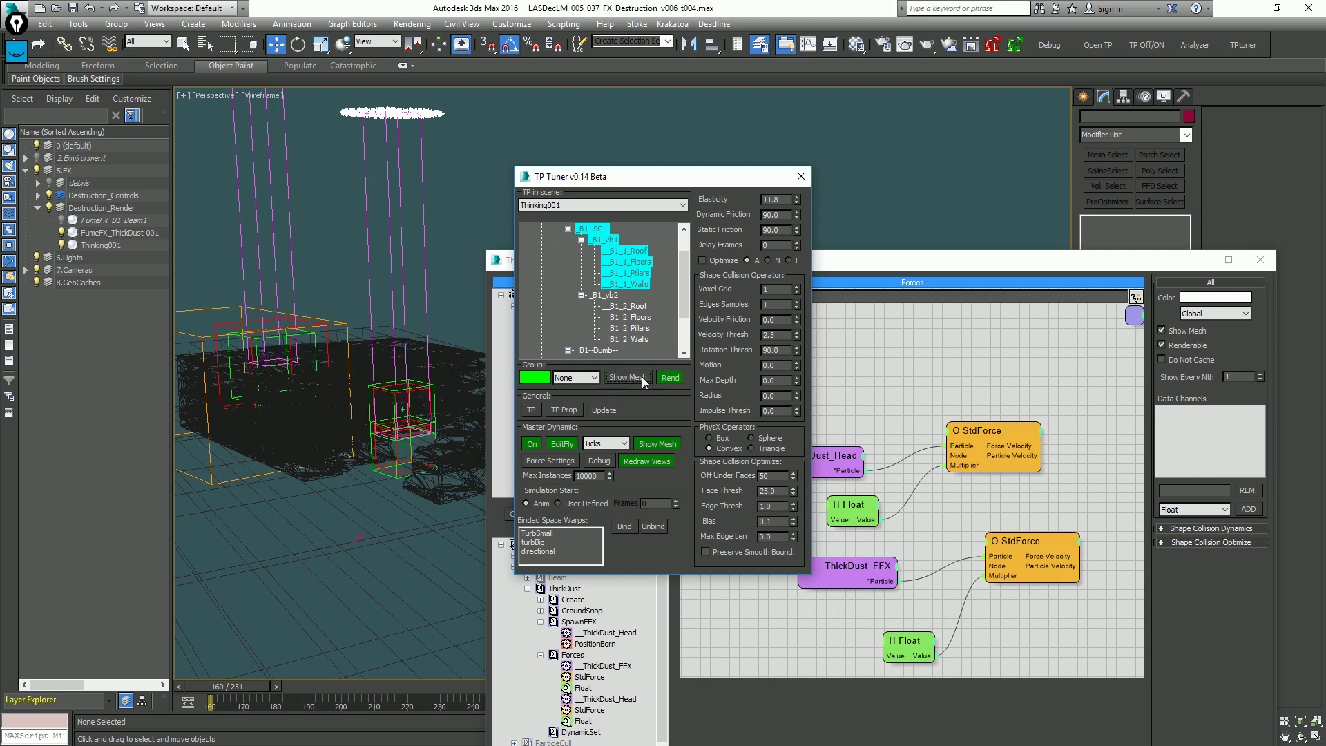
{"action": "key", "text": "Escape"}
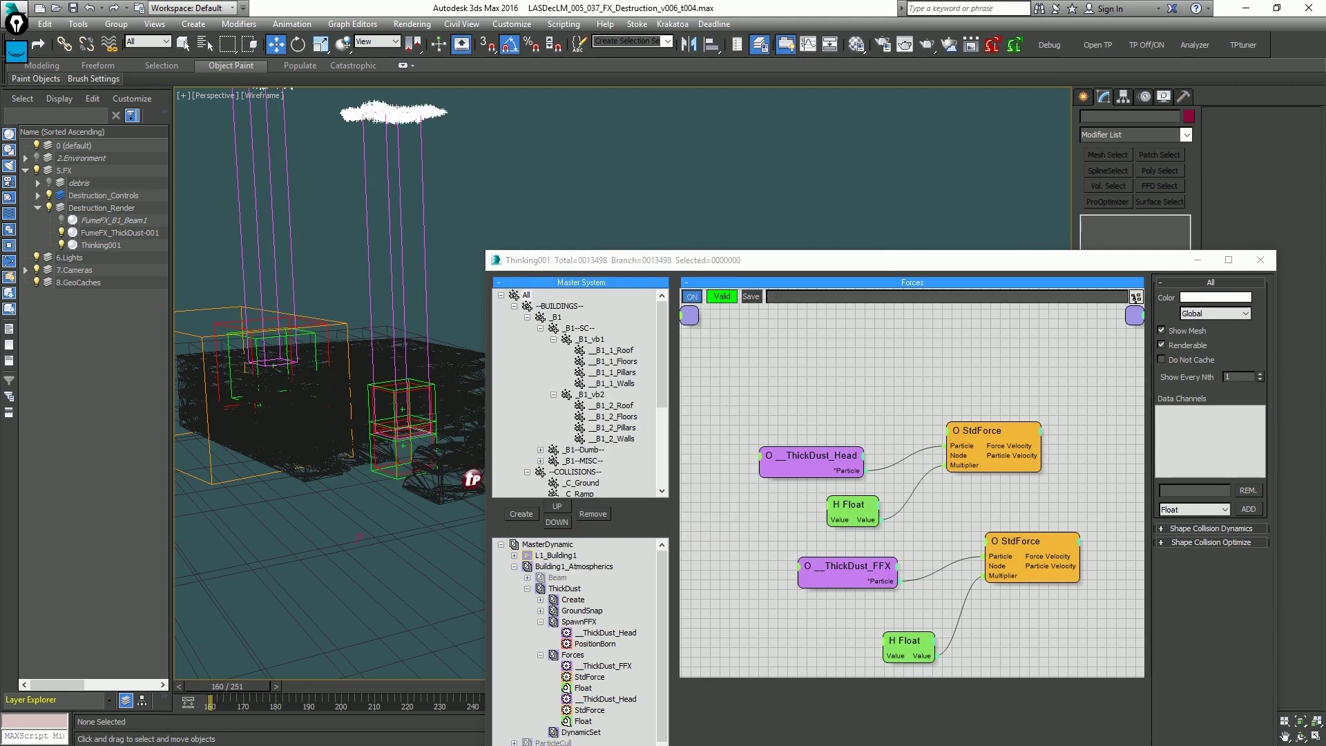
Hide the meshes of the _C_B1 collision group and its subgroups, and move TP Tuner out of the way.
{"action": "left_click_drag", "start_coordinate": [1325, 31], "coordinate": [508, 21]}
{"action": "scroll", "coordinate": [483, 158], "scroll_direction": "down", "scroll_amount": 2}
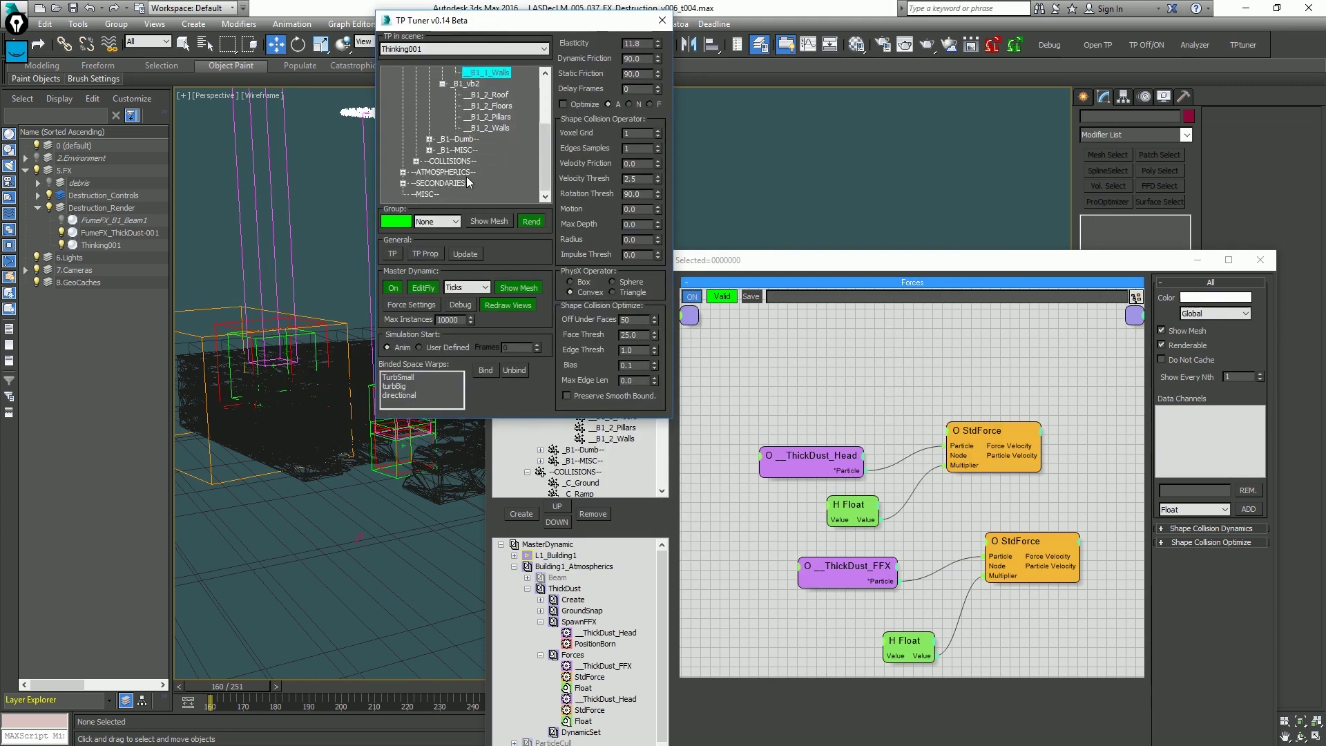
{"action": "left_click", "coordinate": [415, 162]}
{"action": "left_click", "coordinate": [428, 183]}
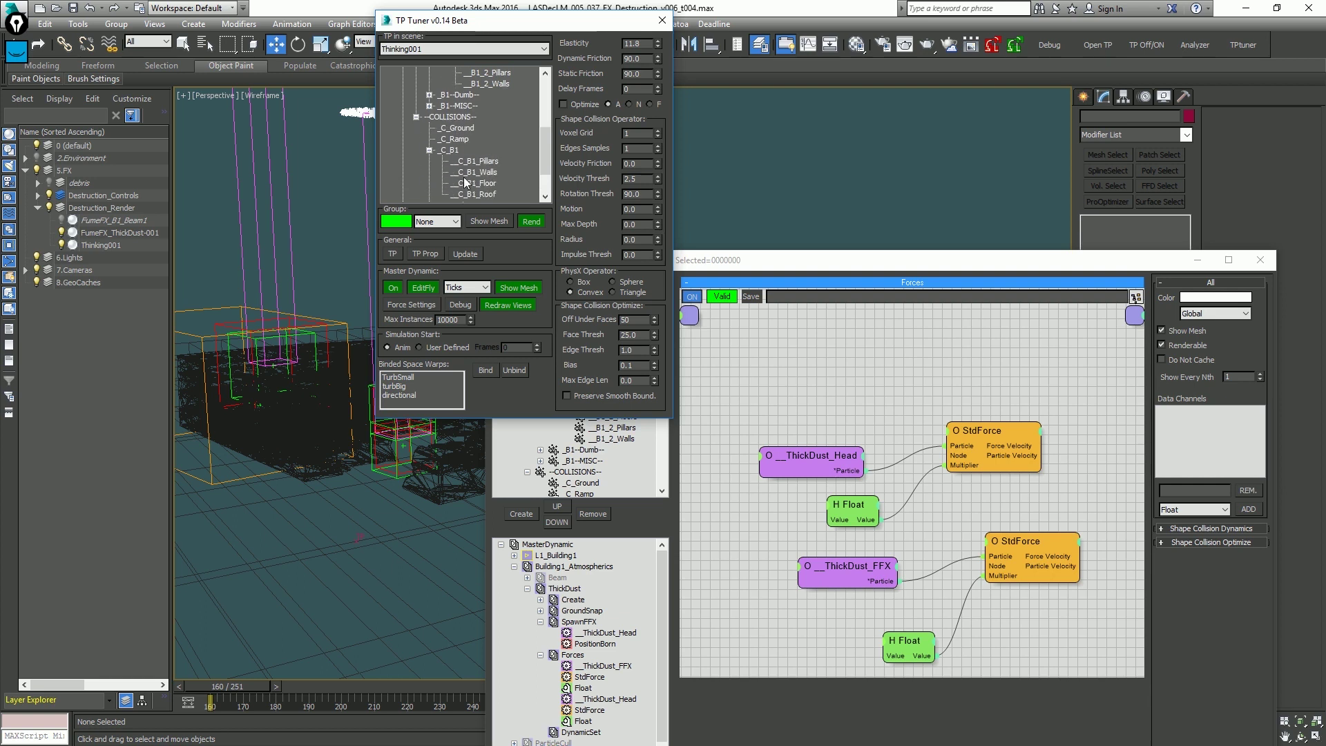
{"action": "left_click", "coordinate": [464, 193]}
{"action": "left_click", "coordinate": [449, 150]}
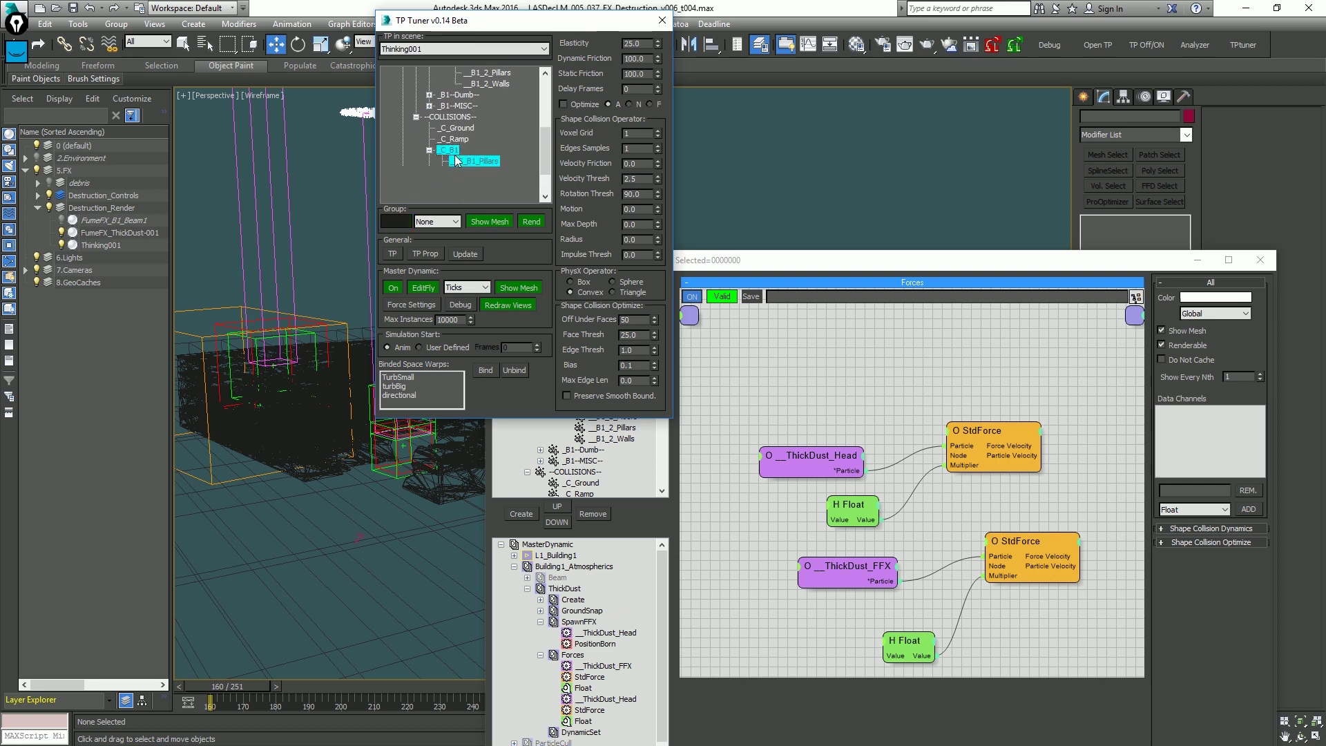
{"action": "left_click", "coordinate": [499, 221]}
{"action": "left_click_drag", "start_coordinate": [503, 21], "coordinate": [1325, 121]}
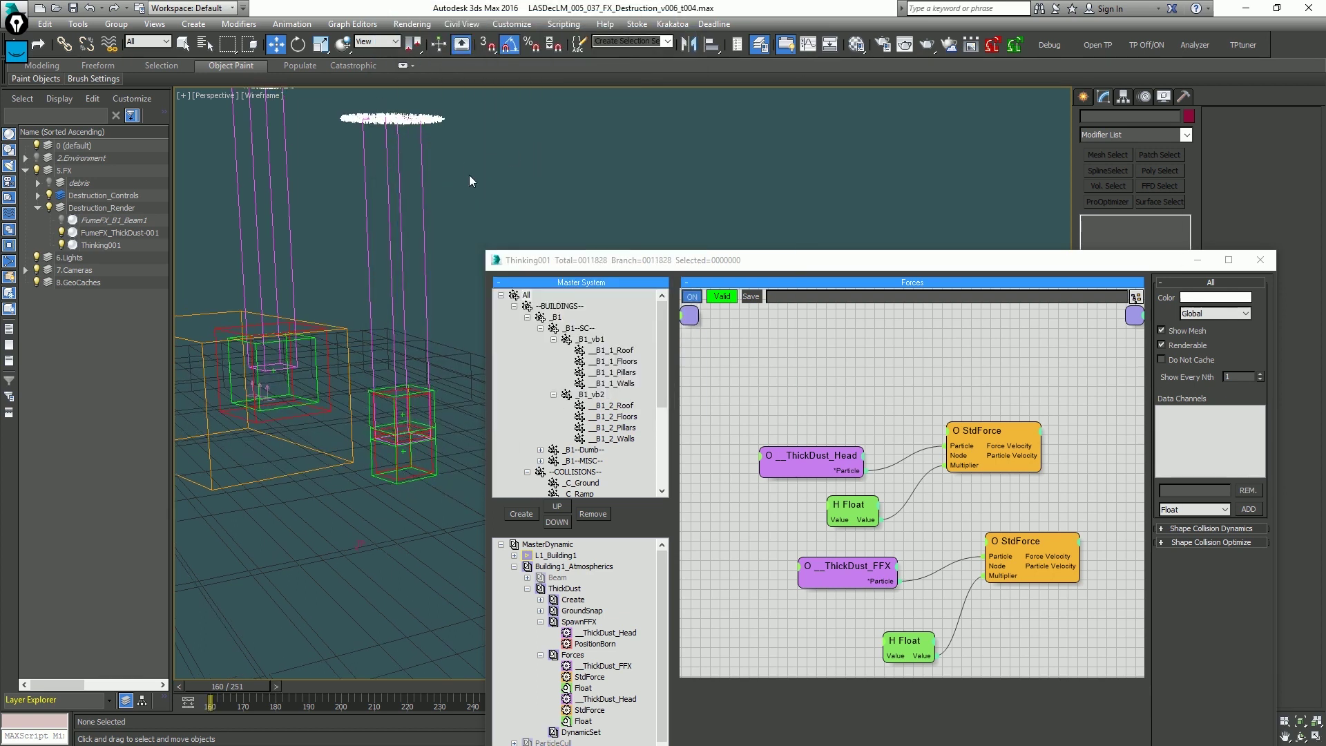
Play the ThickDust simulation in the perspective view and return to the start frame.
{"action": "key", "text": "/"}
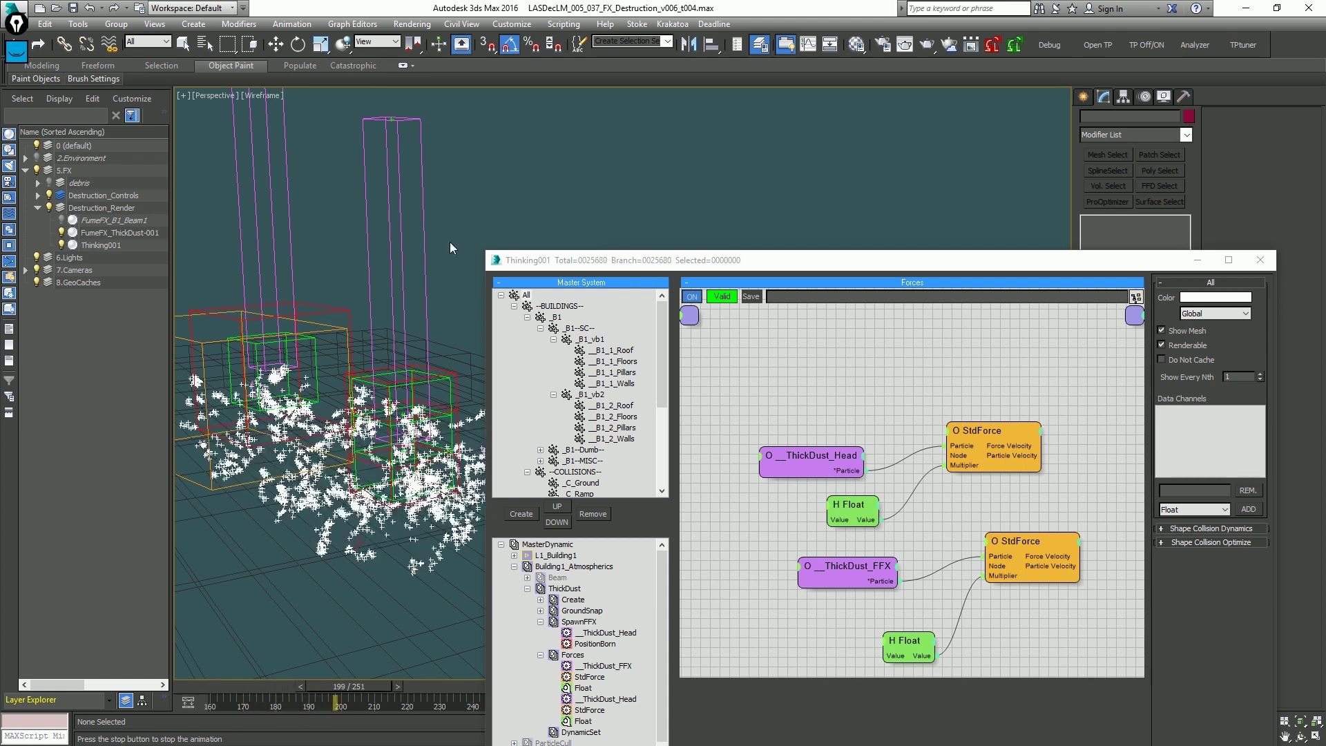
{"action": "key", "text": "slash"}
{"action": "key", "text": "Home"}
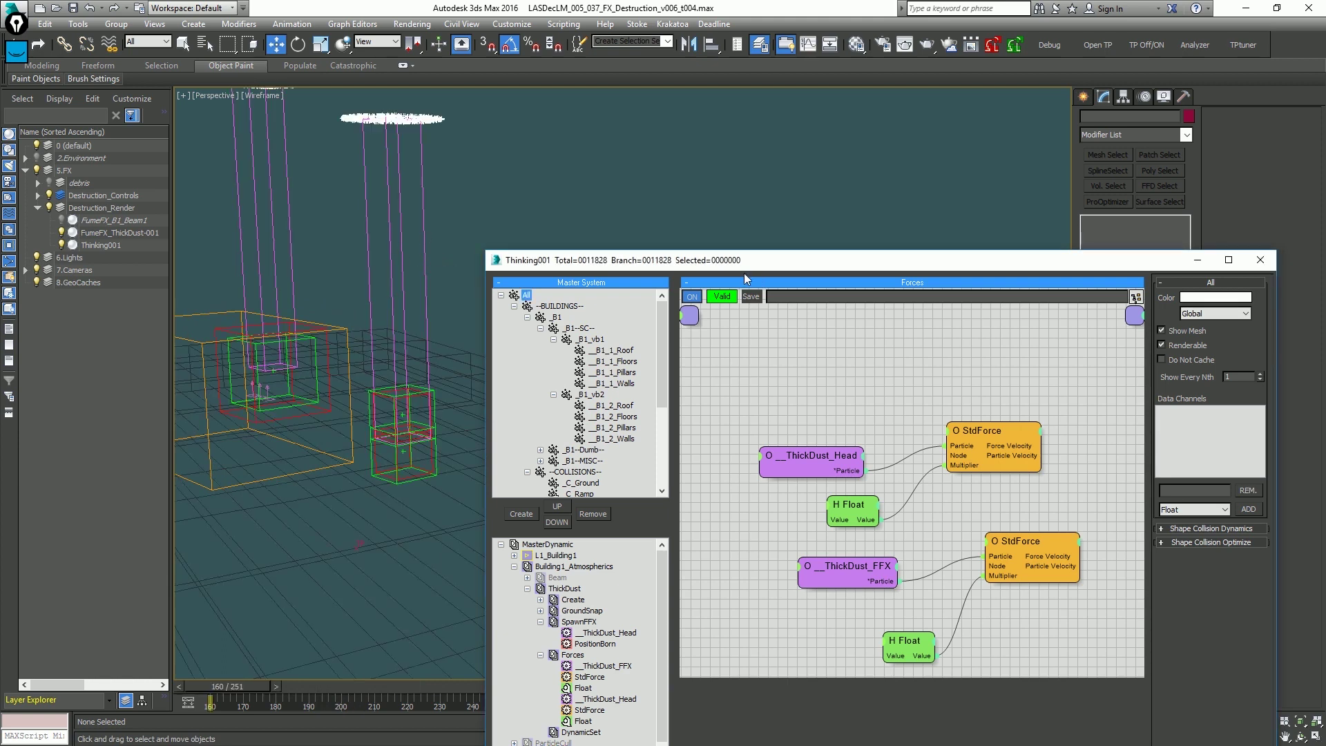
Move the Thinking Particles window clear of the dust emission and replay the simulation from another angle to examine the turbulence.
{"action": "left_click_drag", "start_coordinate": [744, 275], "coordinate": [988, 127]}
{"action": "key", "text": "slash"}
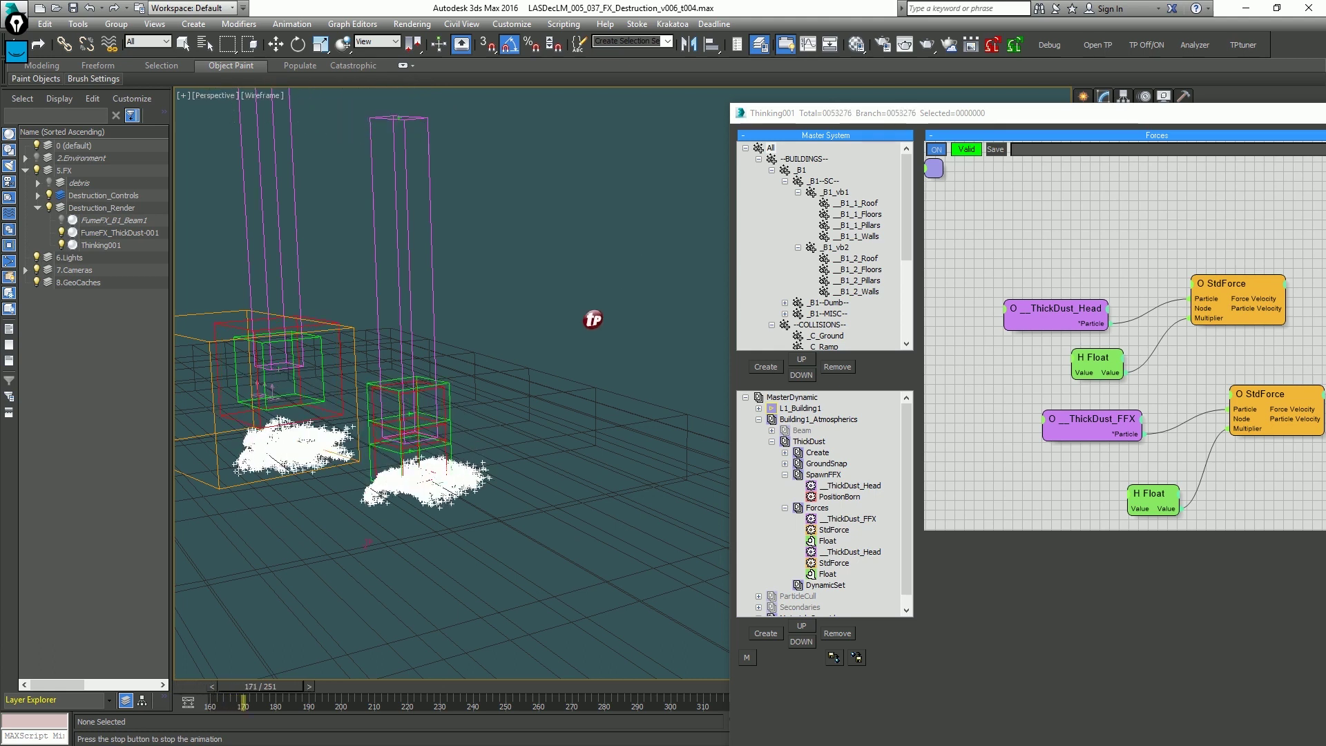
{"action": "key", "text": "slash"}
{"action": "key", "text": "Home"}
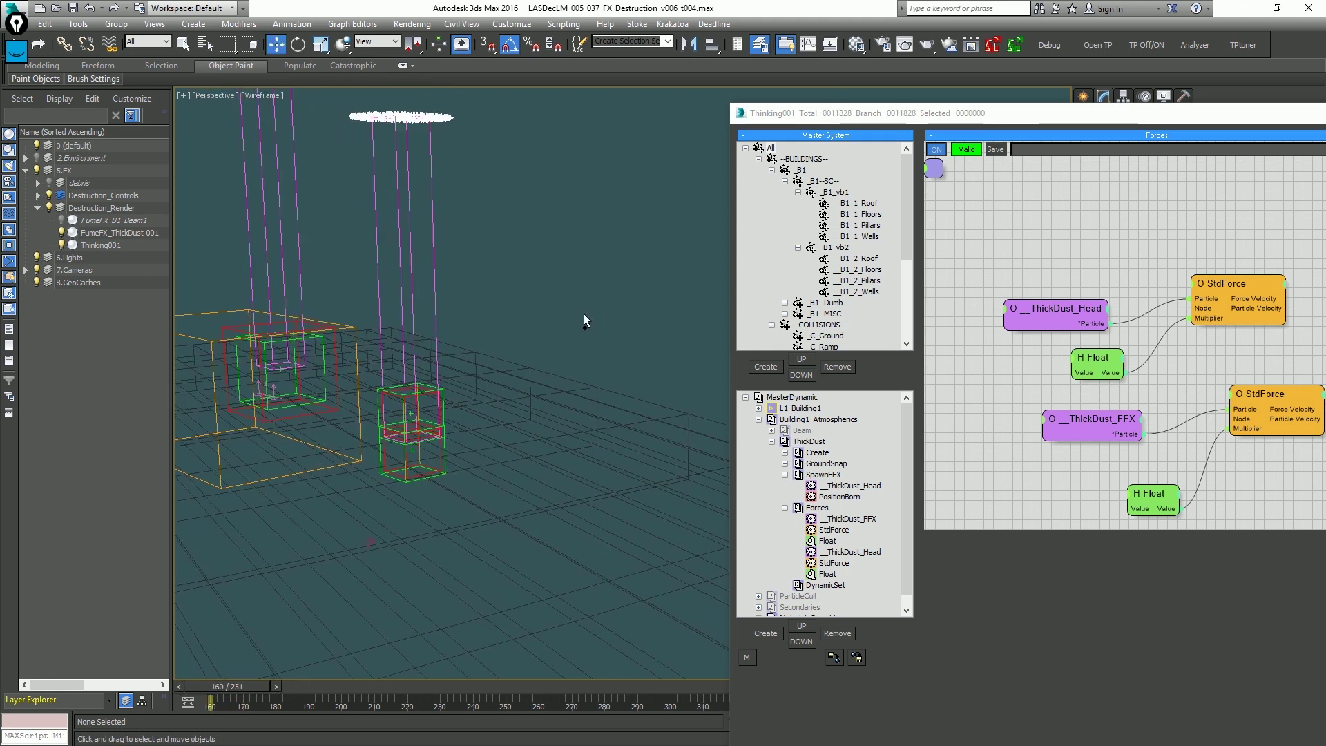
{"action": "middle_click_drag", "start_coordinate": [437, 375], "coordinate": [591, 415], "text": "alt"}
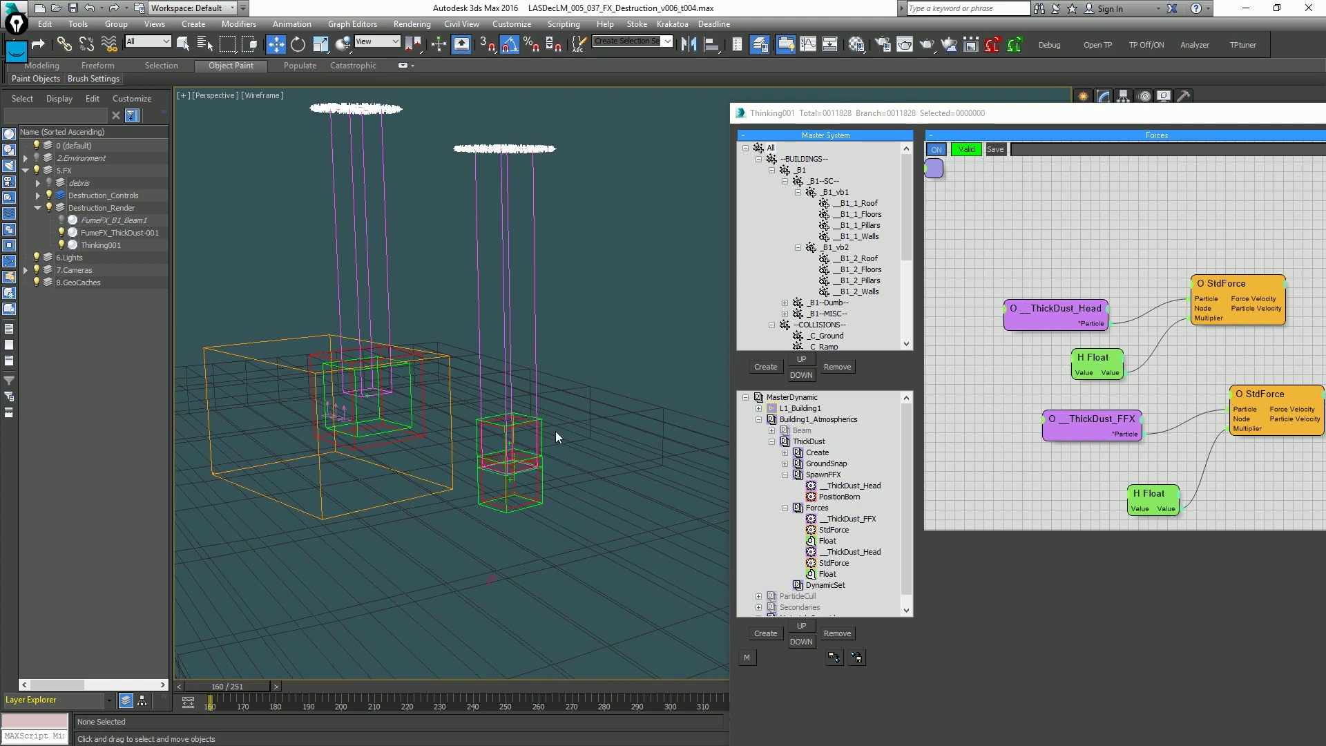
{"action": "key", "text": "slash"}
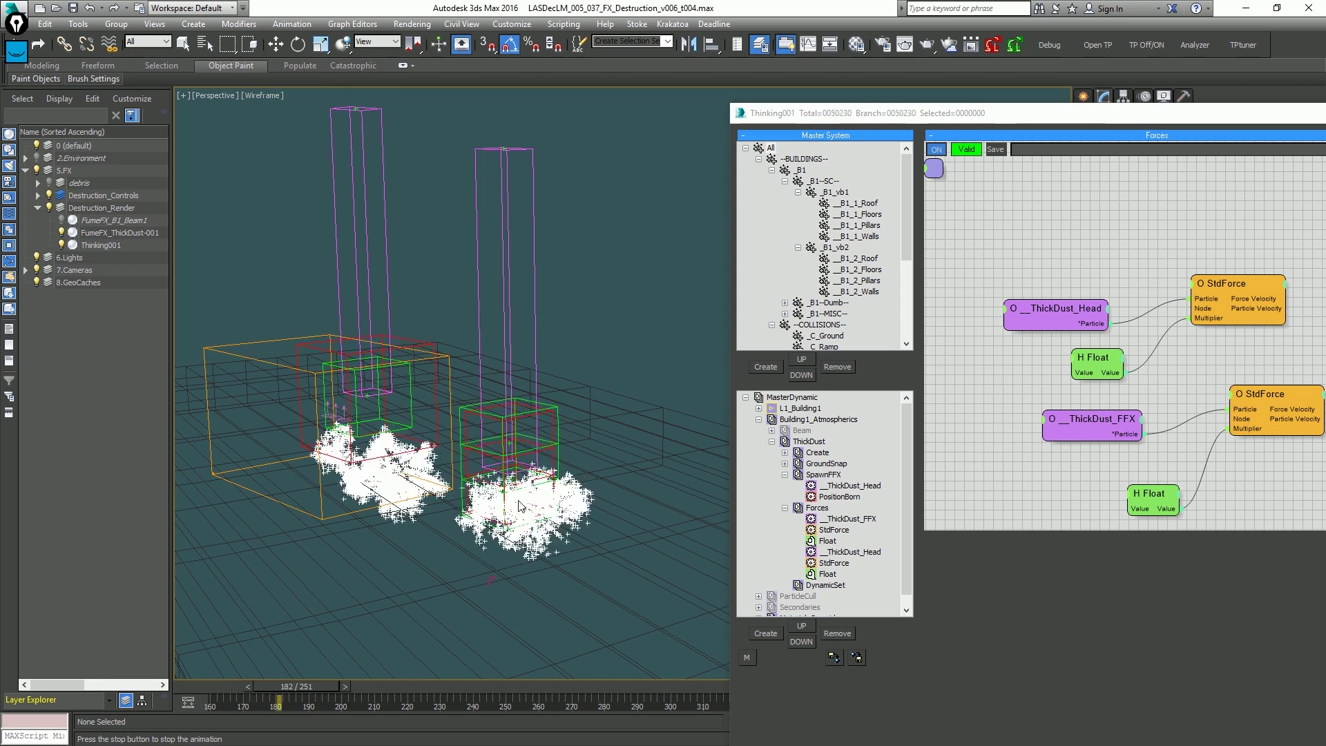
{"action": "key", "text": "slash"}
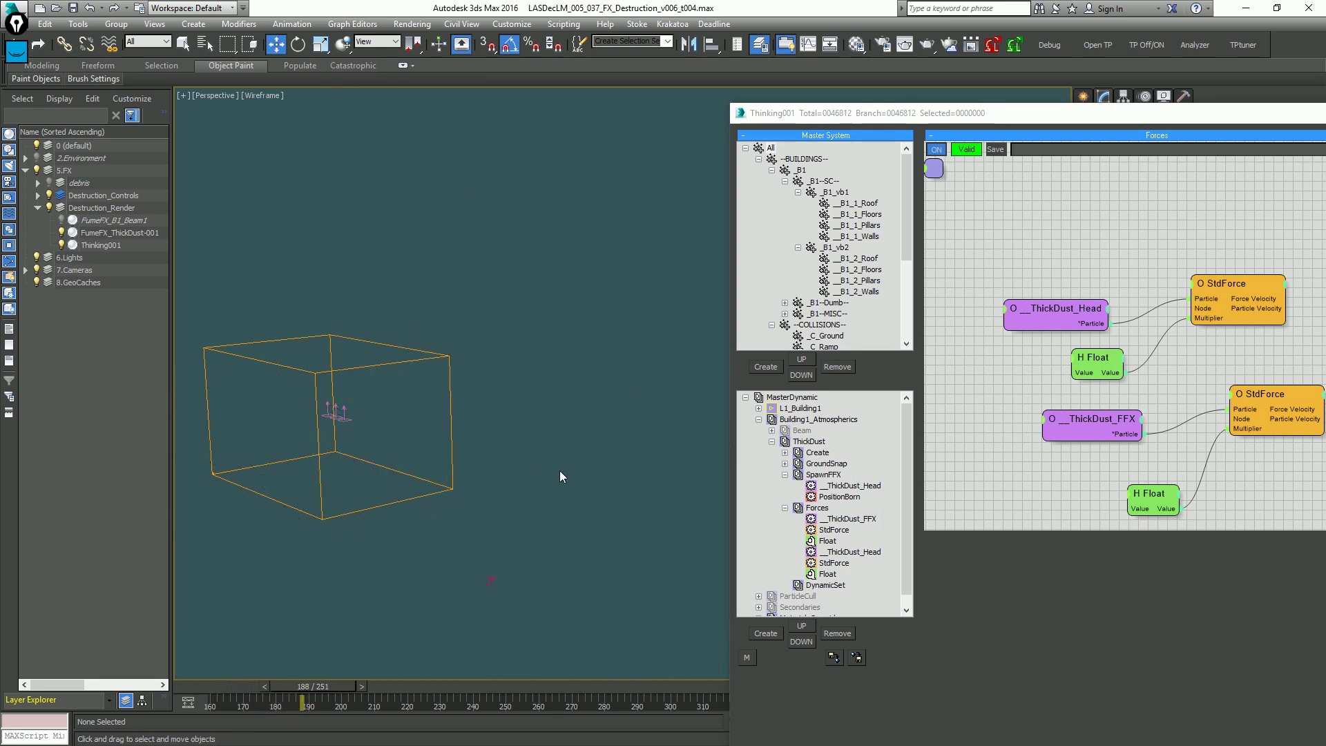
{"action": "key", "text": "Home"}
{"action": "key", "text": "slash"}
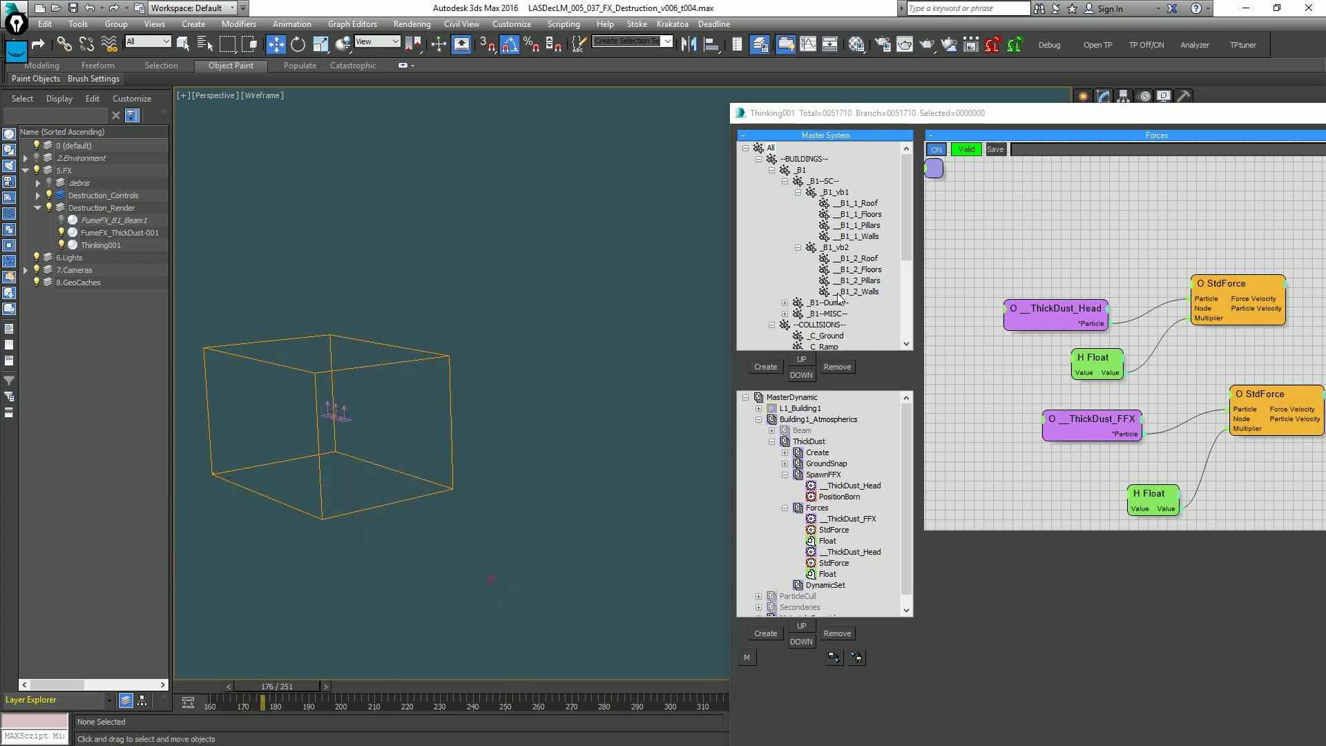
Set the viewport display type of the __ThickDust_FFX group to Drops and of the __ThickDust_Head group to Ticks.
{"action": "scroll", "coordinate": [838, 299], "scroll_direction": "down", "scroll_amount": 4}
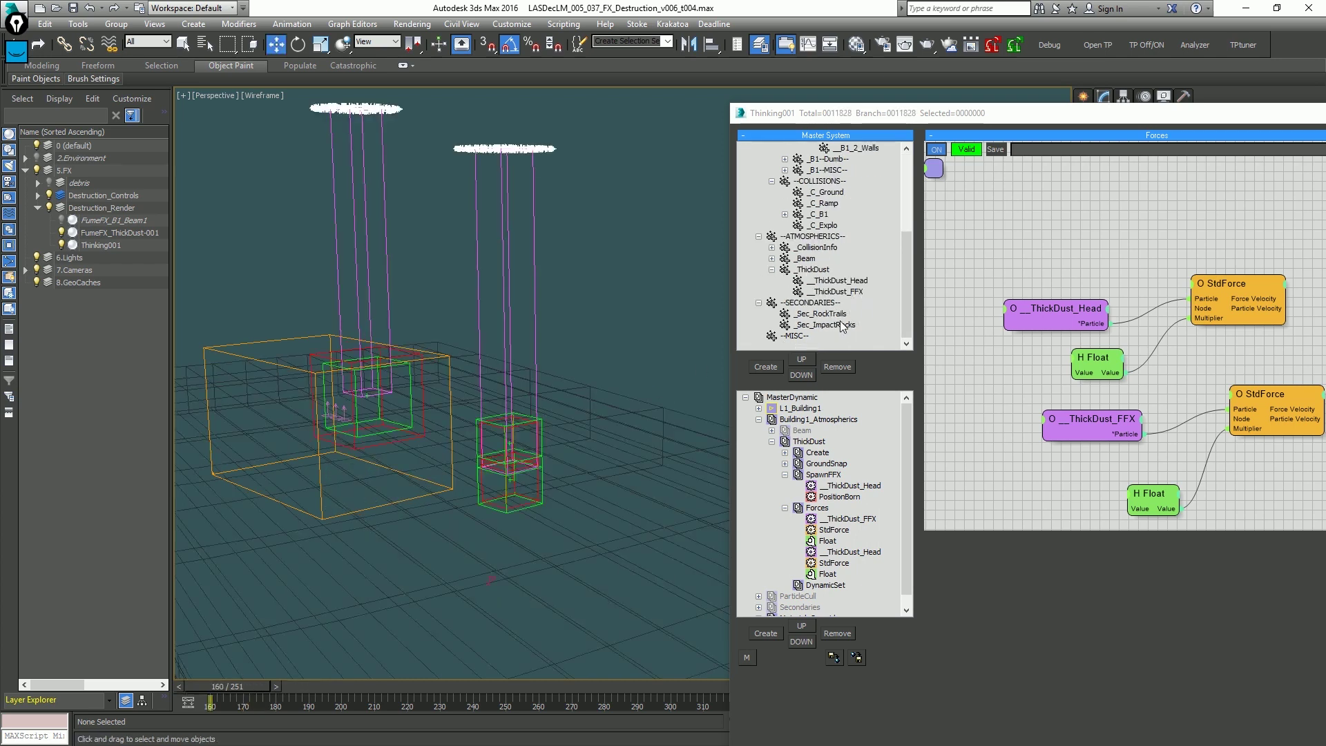
{"action": "left_click", "coordinate": [854, 294]}
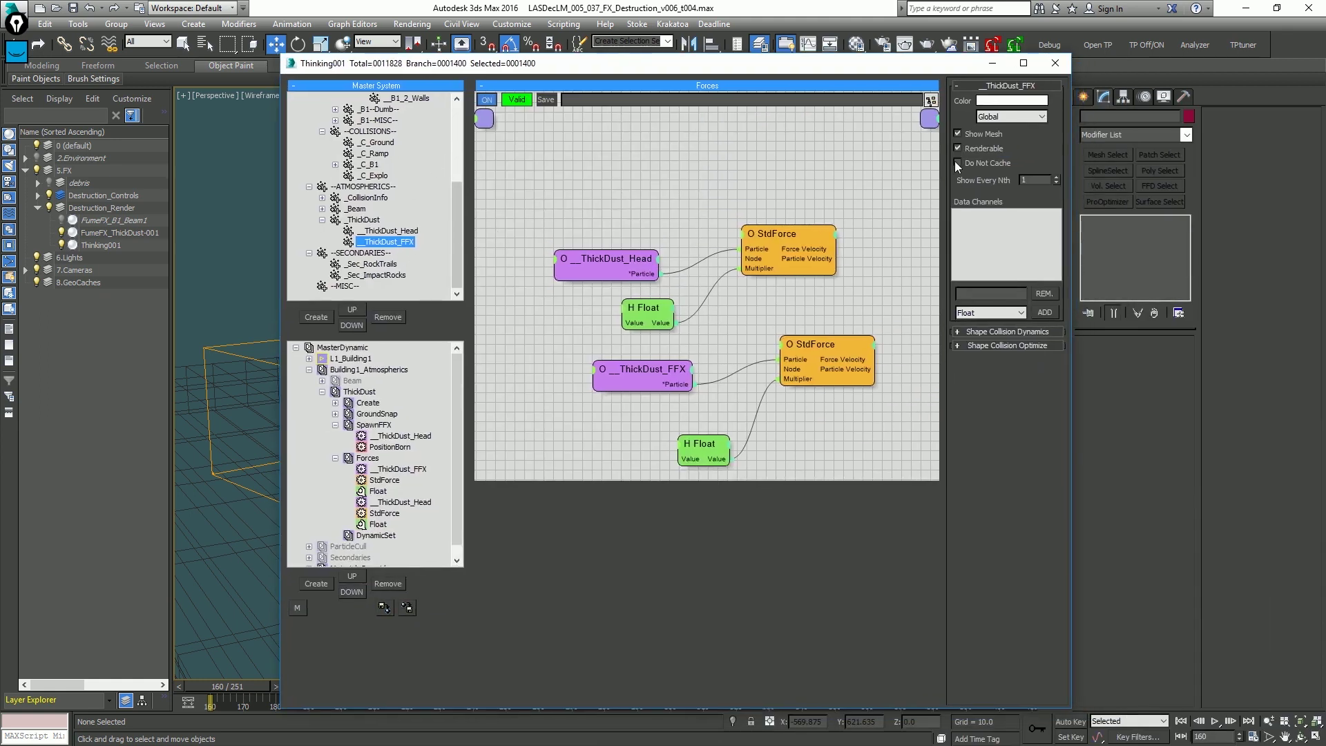
{"action": "left_click", "coordinate": [1011, 116]}
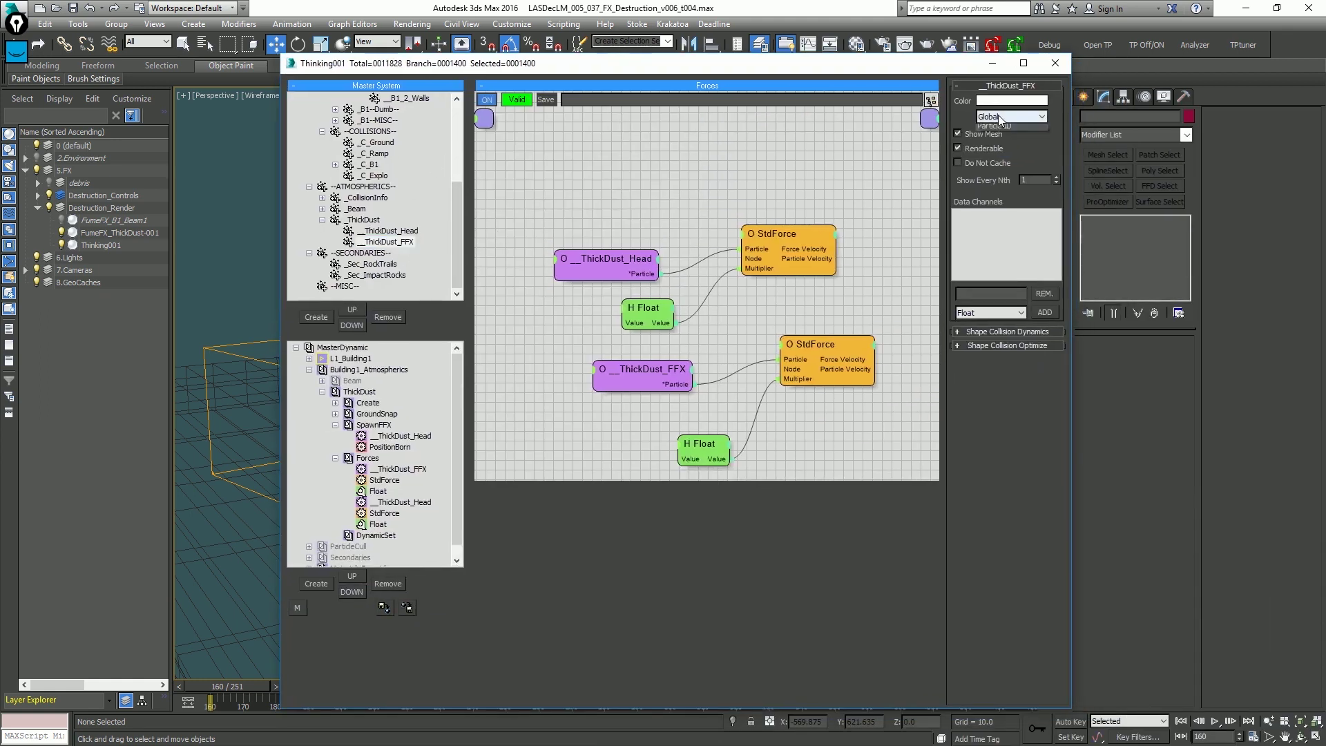
{"action": "left_click", "coordinate": [1004, 164]}
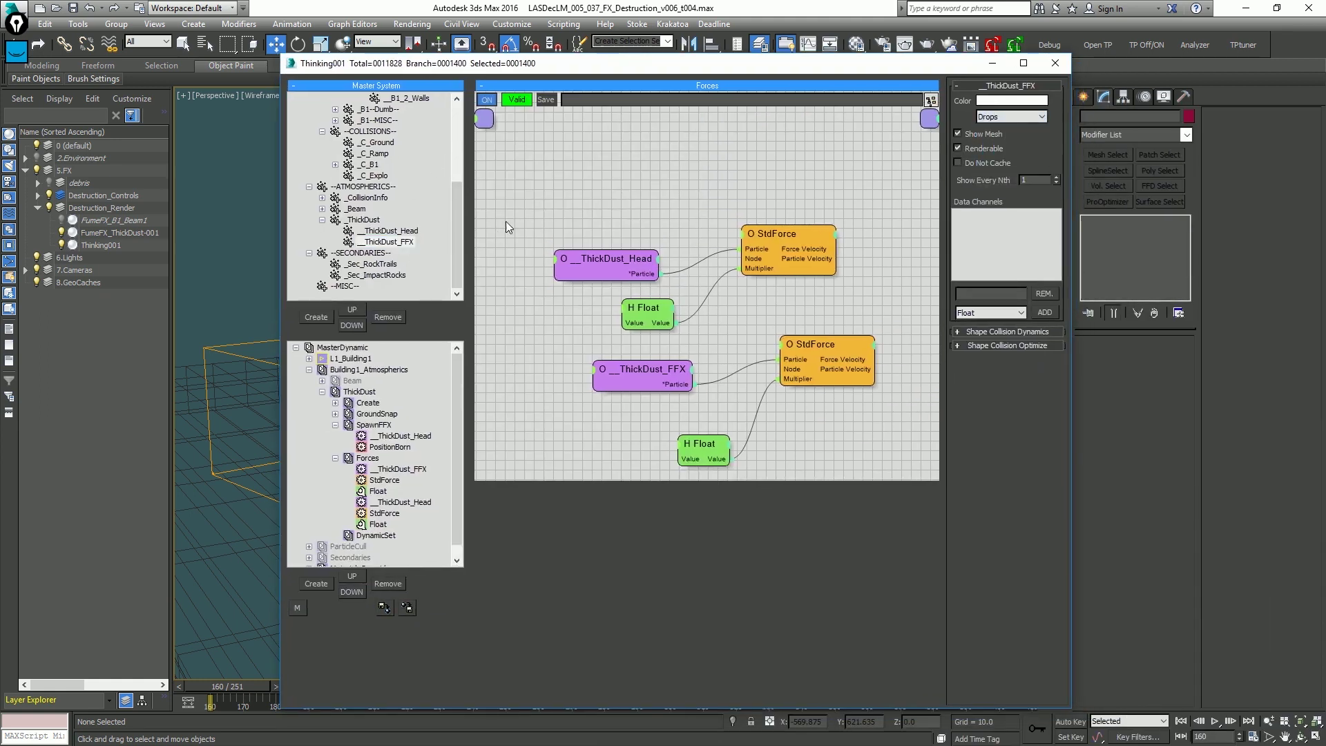
{"action": "left_click", "coordinate": [390, 232]}
{"action": "left_click", "coordinate": [990, 117]}
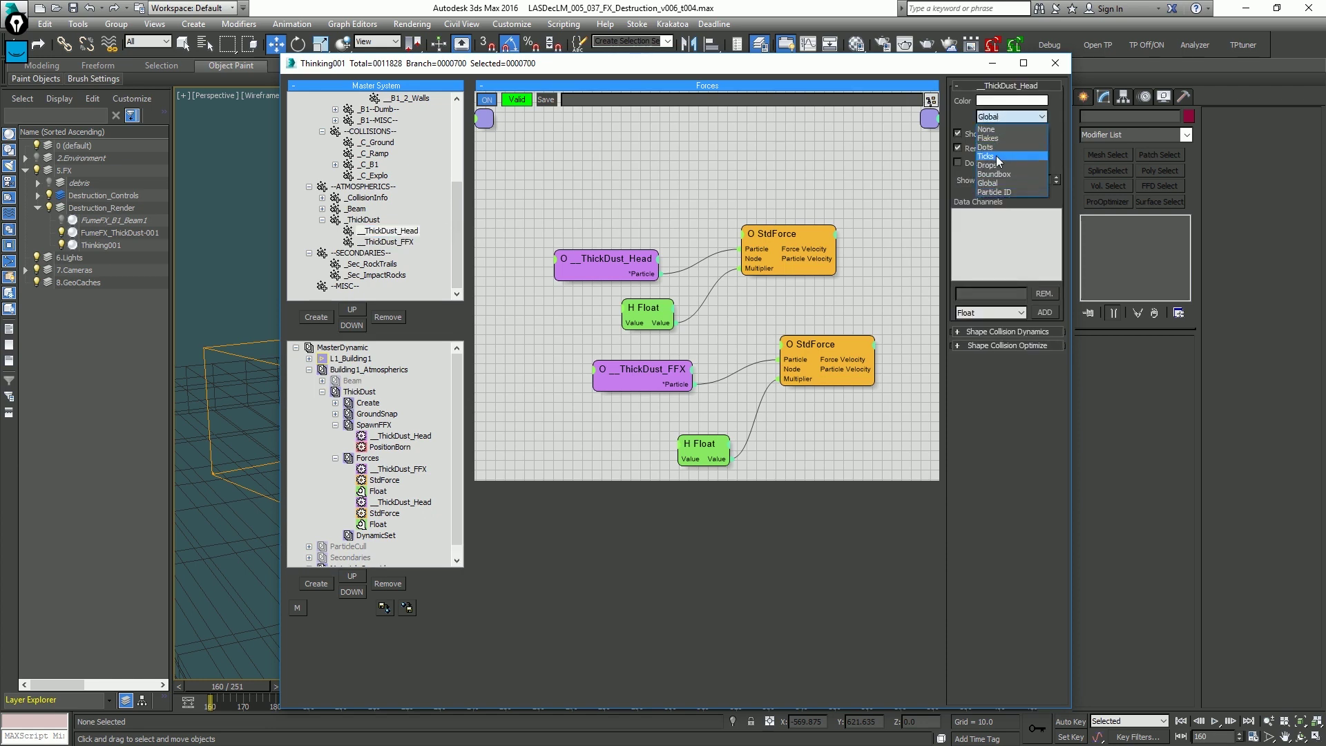
{"action": "left_click", "coordinate": [996, 157]}
Change the __ThickDust_Head group's display colour to yellow and move the Thinking Particles window aside.
{"action": "left_click", "coordinate": [1006, 102]}
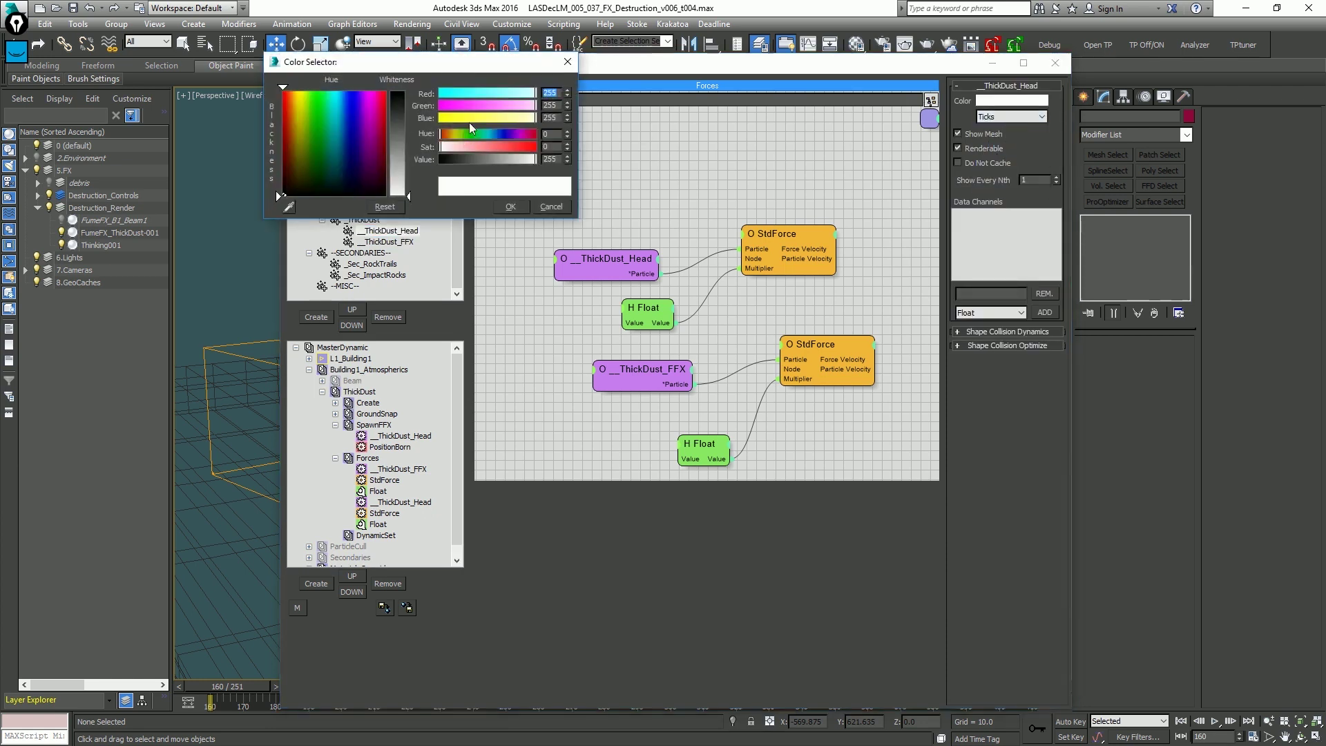
{"action": "left_click_drag", "start_coordinate": [469, 122], "coordinate": [432, 119]}
{"action": "left_click", "coordinate": [511, 208]}
{"action": "left_click_drag", "start_coordinate": [514, 58], "coordinate": [1325, 97]}
{"action": "left_click", "coordinate": [664, 196]}
Replay the simulation from the start to compare the motion of the yellow heads with the white FumeFX source particles.
{"action": "key", "text": "slash"}
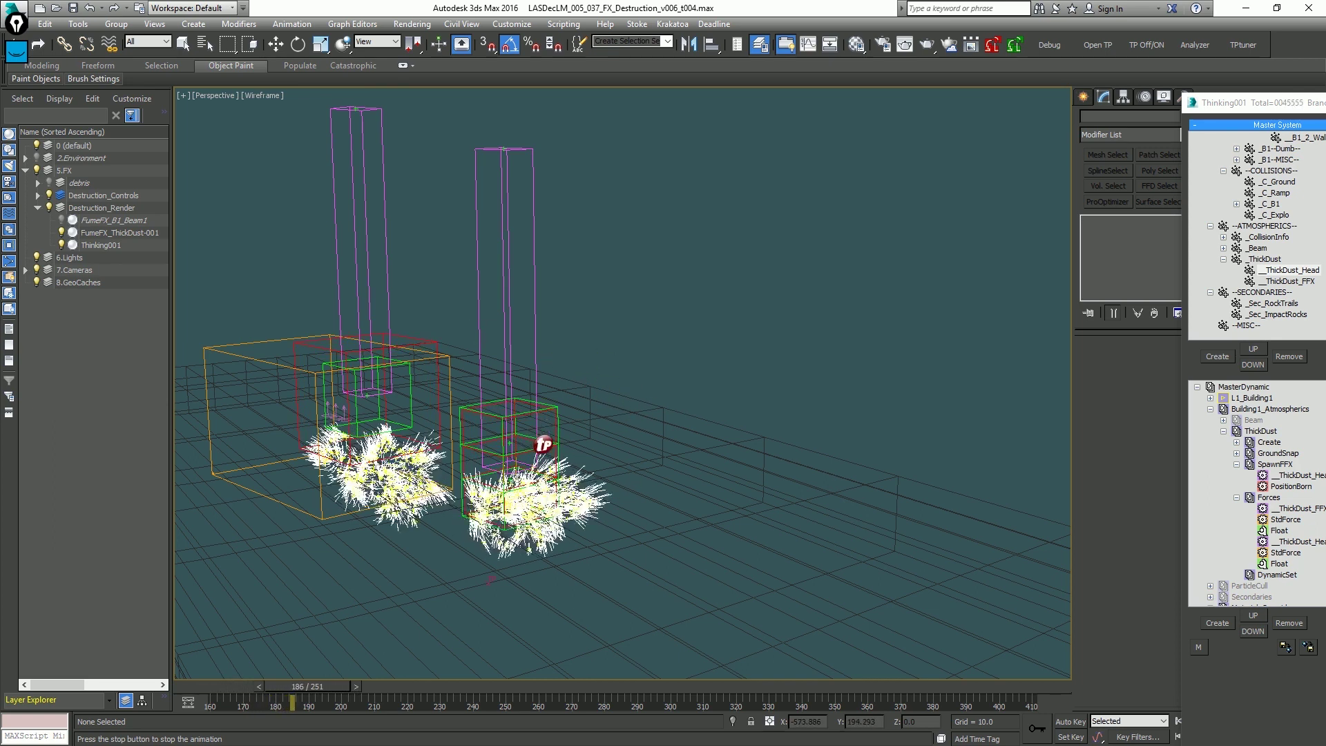
{"action": "key", "text": "Escape"}
{"action": "key", "text": "Home"}
{"action": "left_click_drag", "start_coordinate": [1269, 107], "coordinate": [543, 62]}
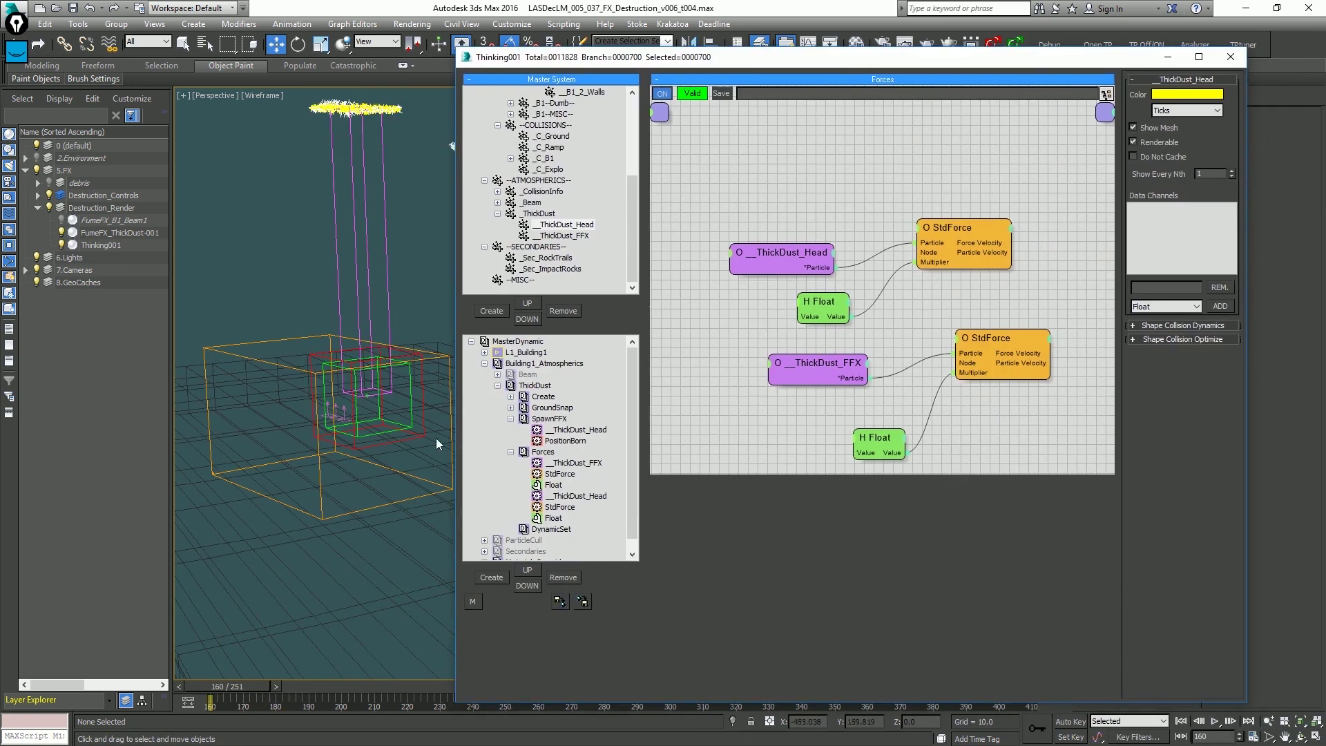
{"action": "key", "text": "slash"}
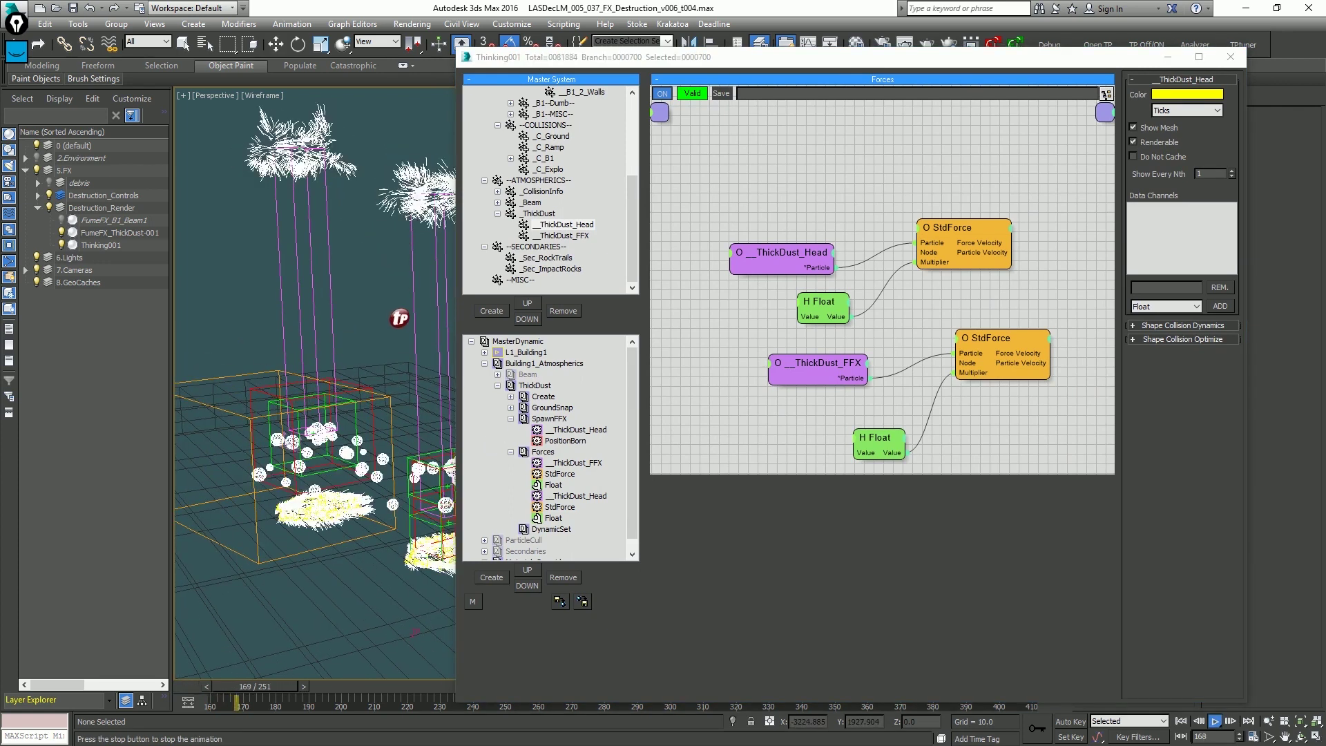
{"action": "key", "text": "Escape"}
{"action": "key", "text": "Home"}
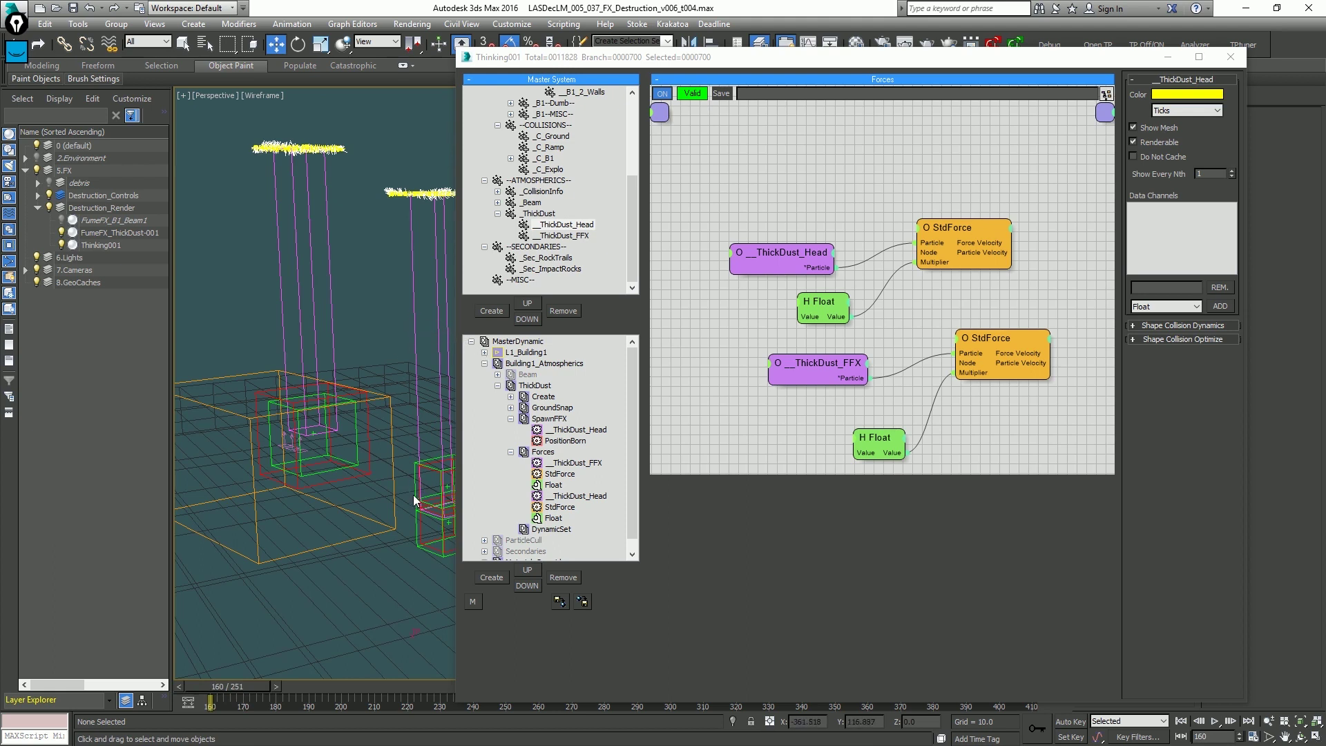
{"action": "key", "text": "ctrl+alt+o"}
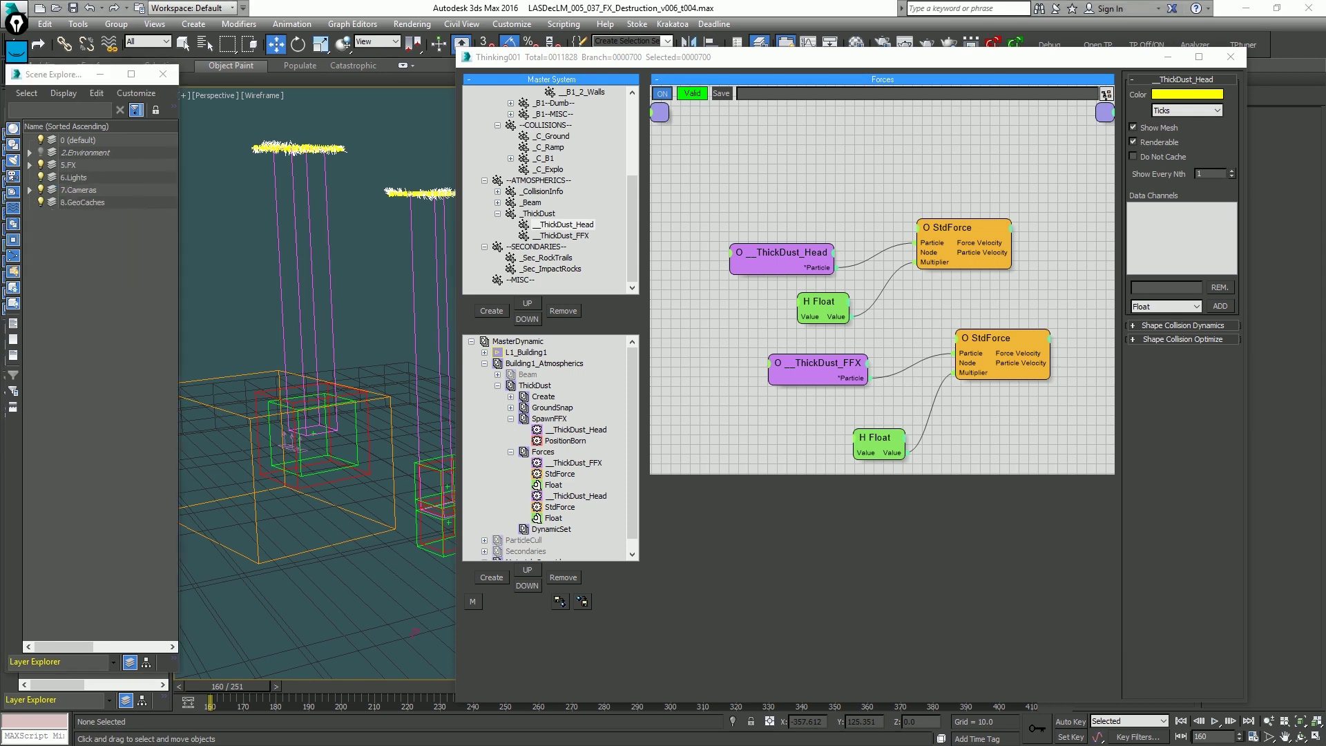
{"action": "key", "text": "ctrl+alt+o"}
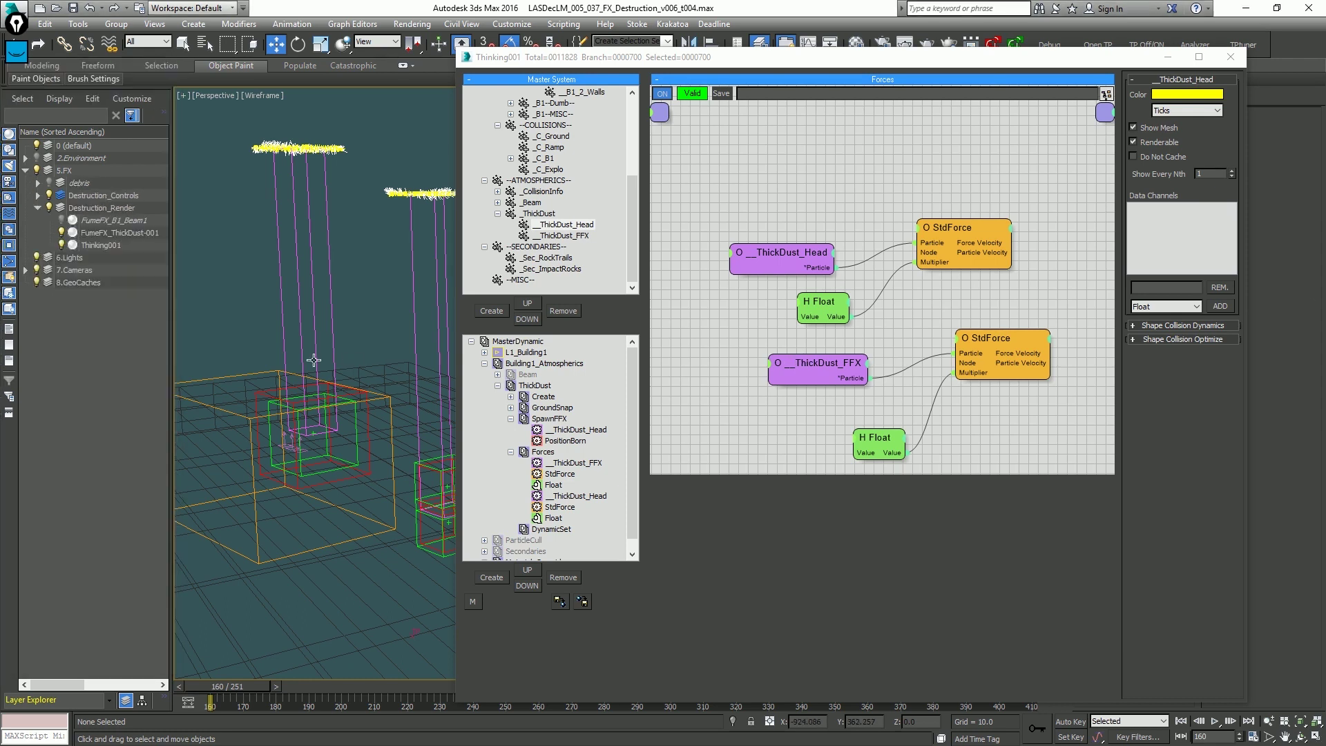
Open the SpawnFFX dynamic set and add a second __ThickDust_Head group node to it.
{"action": "left_click", "coordinate": [523, 416]}
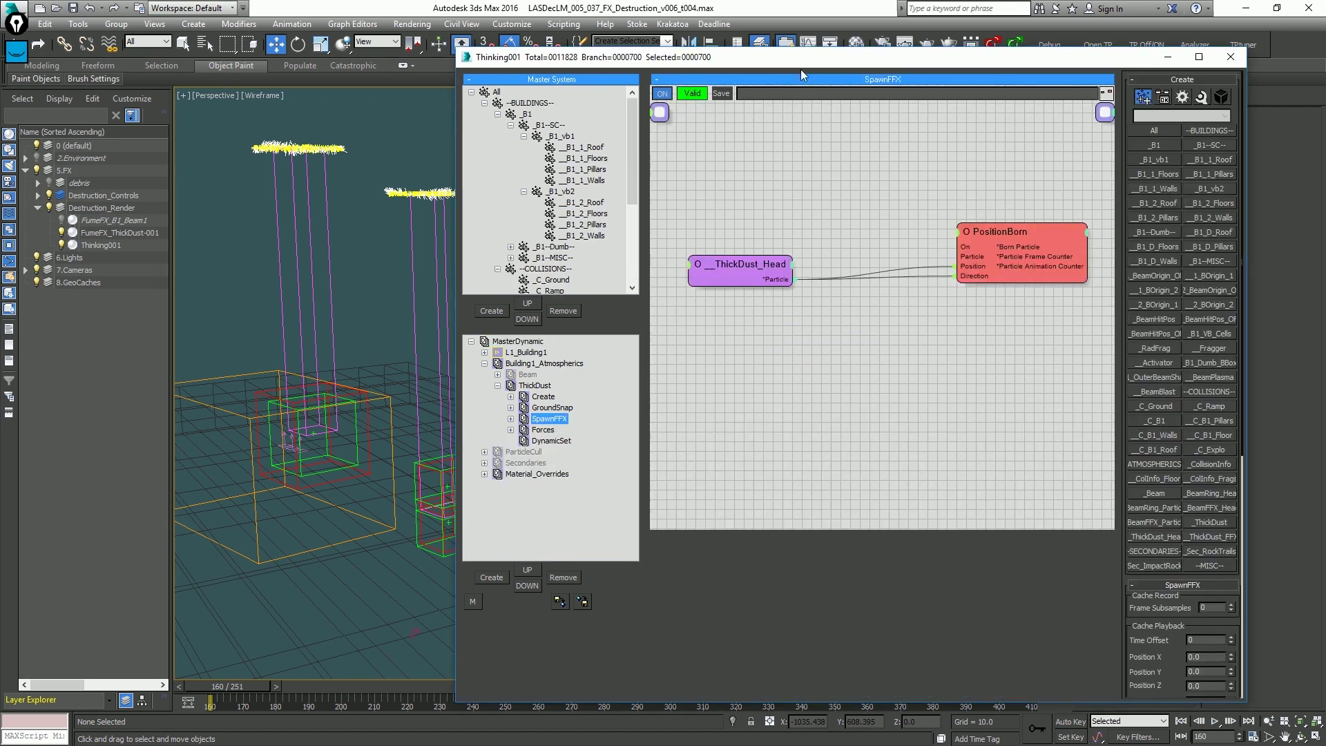
{"action": "right_click", "coordinate": [819, 138]}
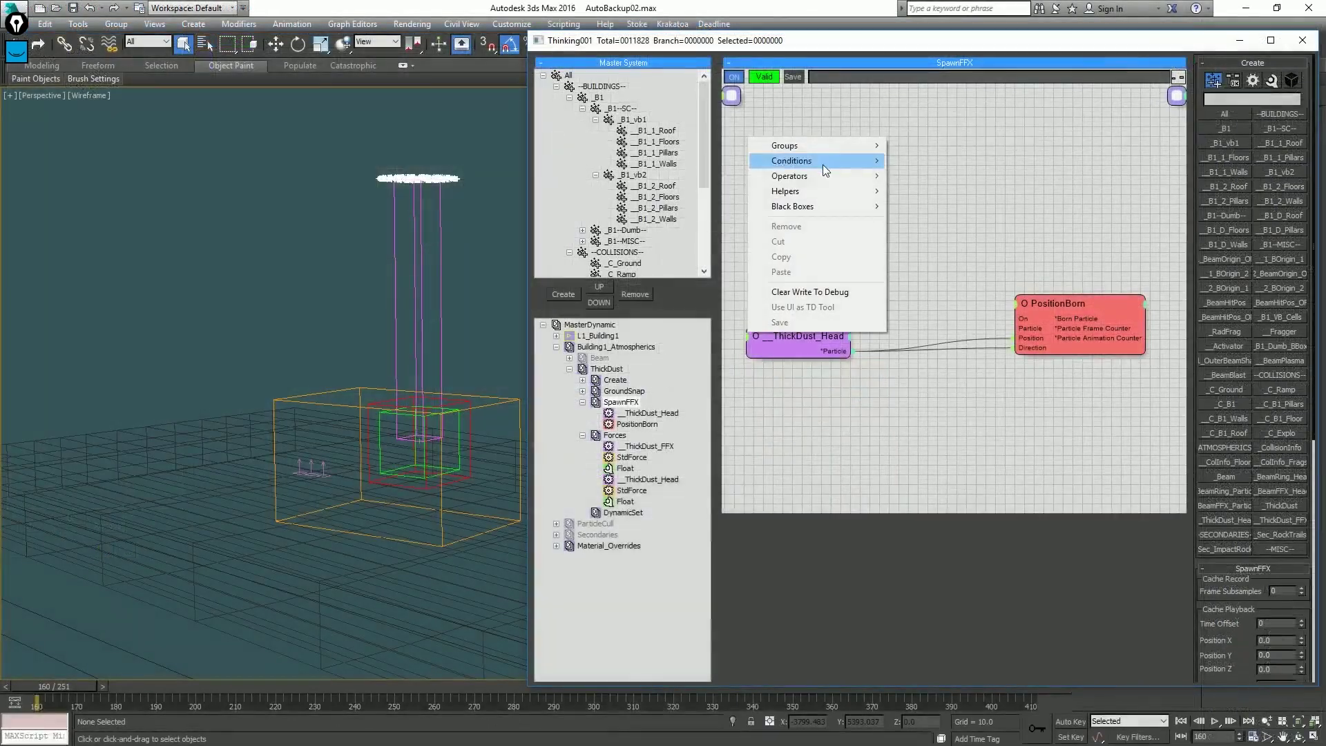
{"action": "mouse_move", "coordinate": [800, 146]}
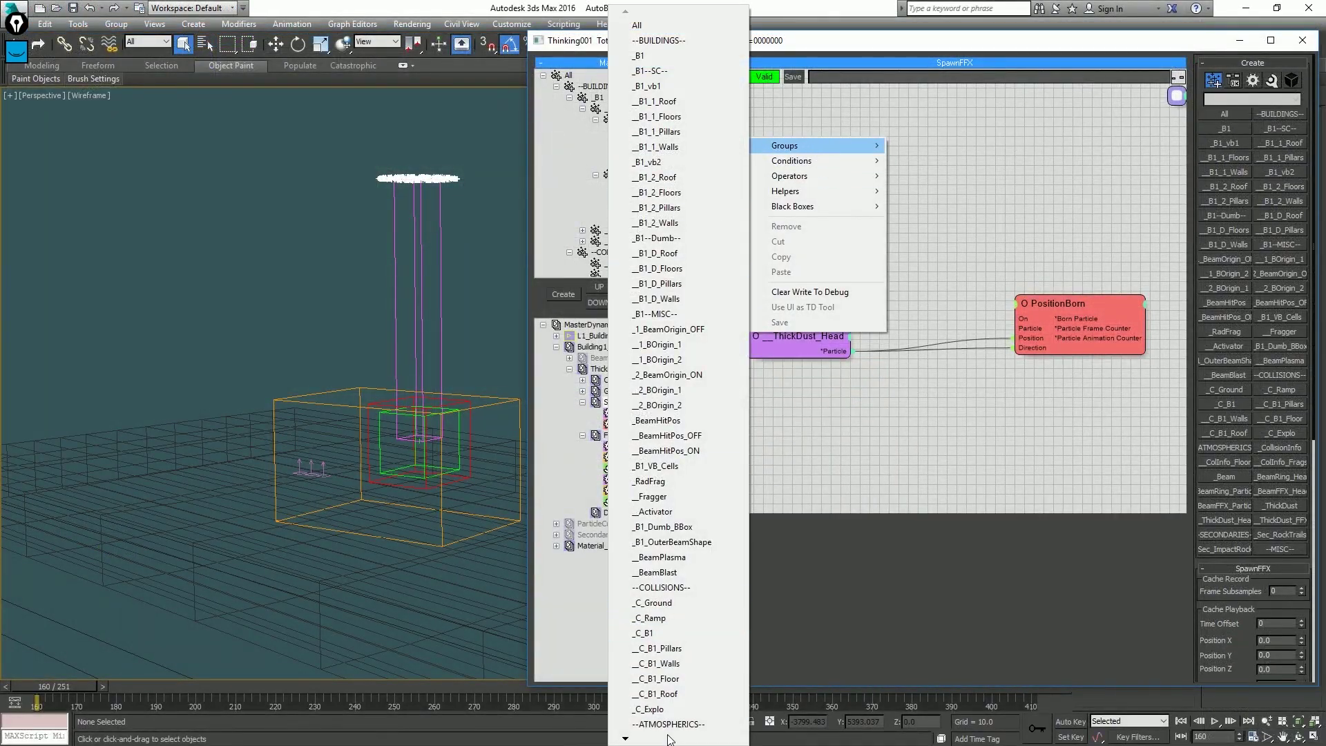
{"action": "mouse_move", "coordinate": [669, 738]}
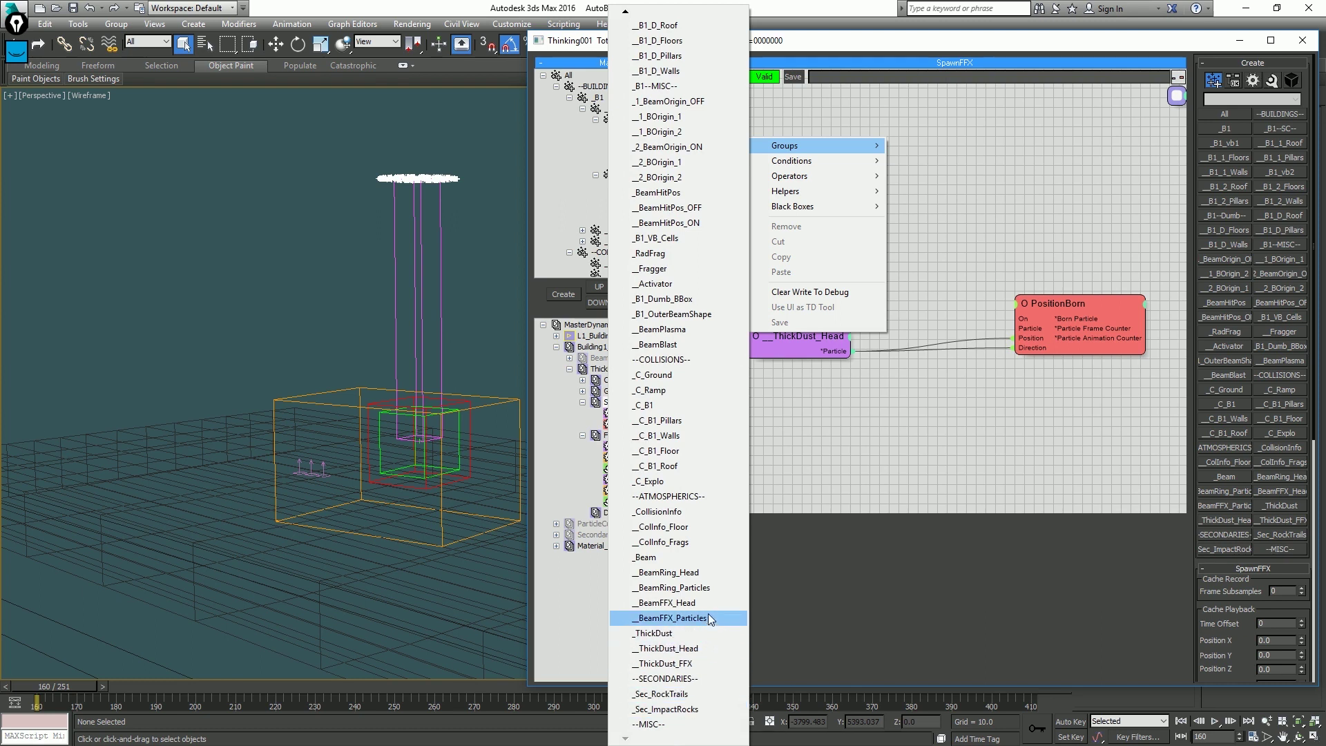
{"action": "left_click", "coordinate": [699, 651]}
Replay the simulation to examine how the dust heads fall towards the ground, and return to the first frame.
{"action": "middle_click_drag", "start_coordinate": [521, 554], "coordinate": [455, 441]}
{"action": "middle_click_drag", "start_coordinate": [153, 494], "coordinate": [212, 454]}
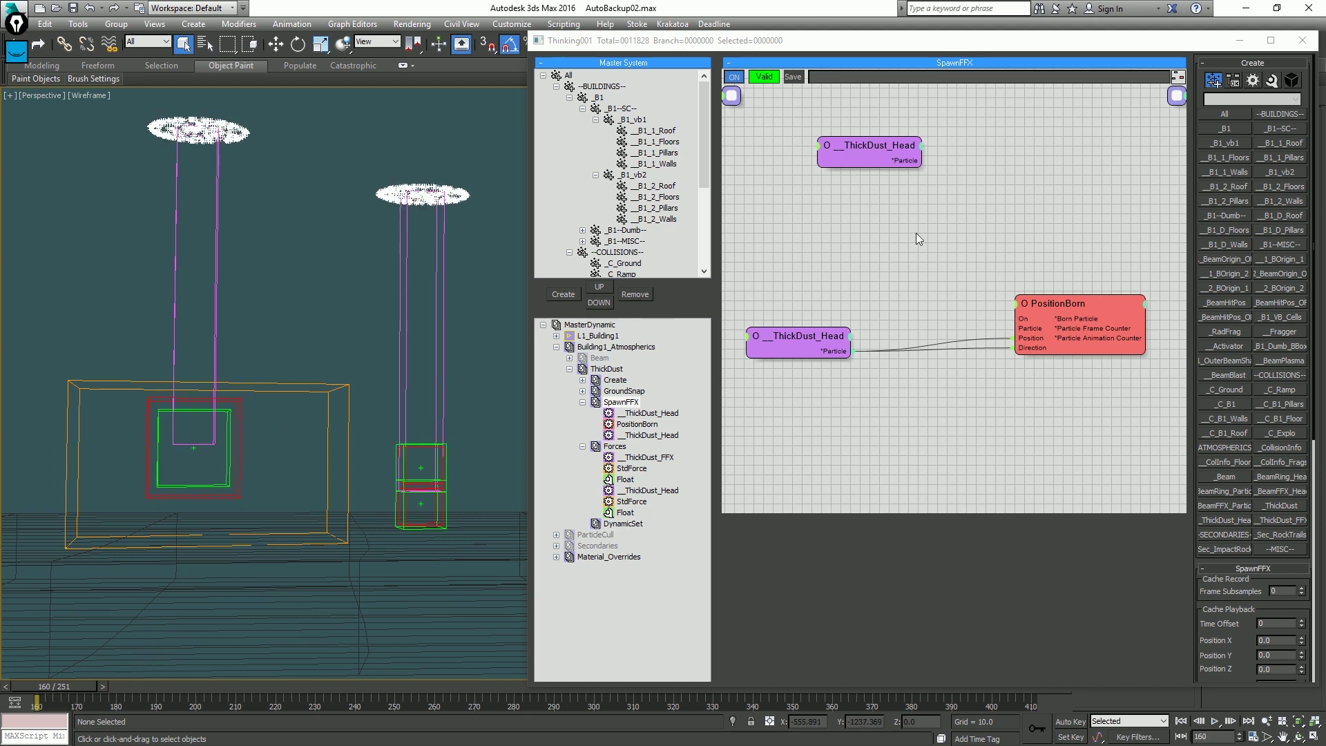
{"action": "middle_click_drag", "start_coordinate": [297, 414], "coordinate": [287, 406], "text": "alt"}
{"action": "key", "text": "/"}
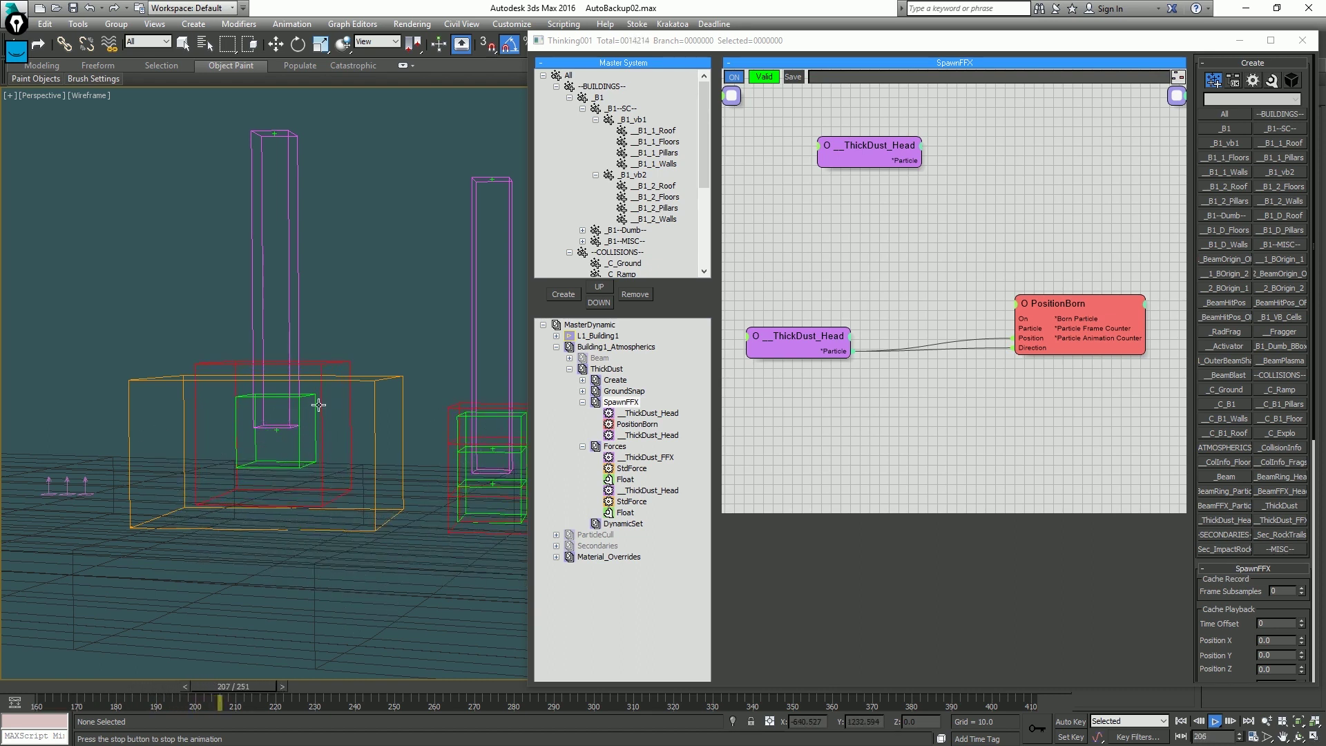
{"action": "key", "text": "slash"}
{"action": "key", "text": "Home"}
{"action": "middle_click_drag", "start_coordinate": [228, 378], "coordinate": [283, 428], "text": "alt"}
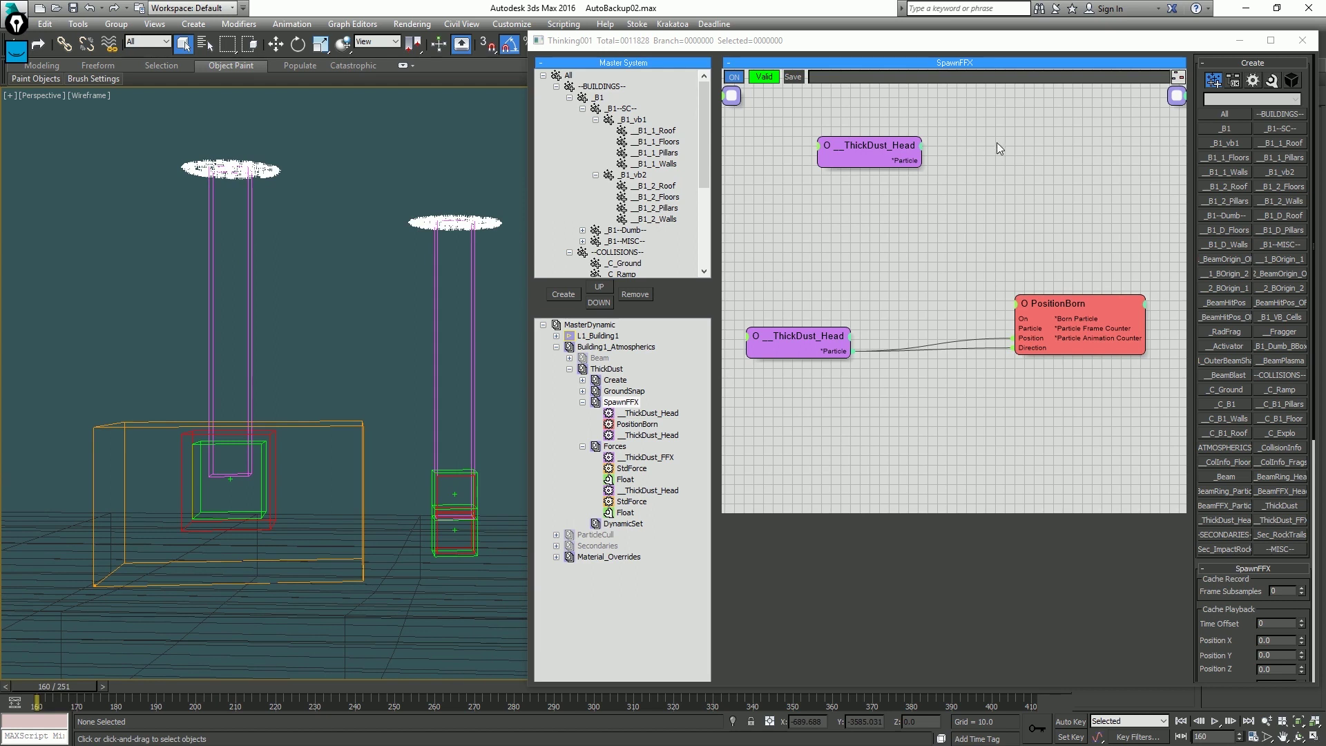
Add a ParticleDie operator to SpawnFFX and place the new __ThickDust_Head node clear of it.
{"action": "right_click", "coordinate": [996, 142]}
{"action": "mouse_move", "coordinate": [1004, 181]}
{"action": "mouse_move", "coordinate": [870, 181]}
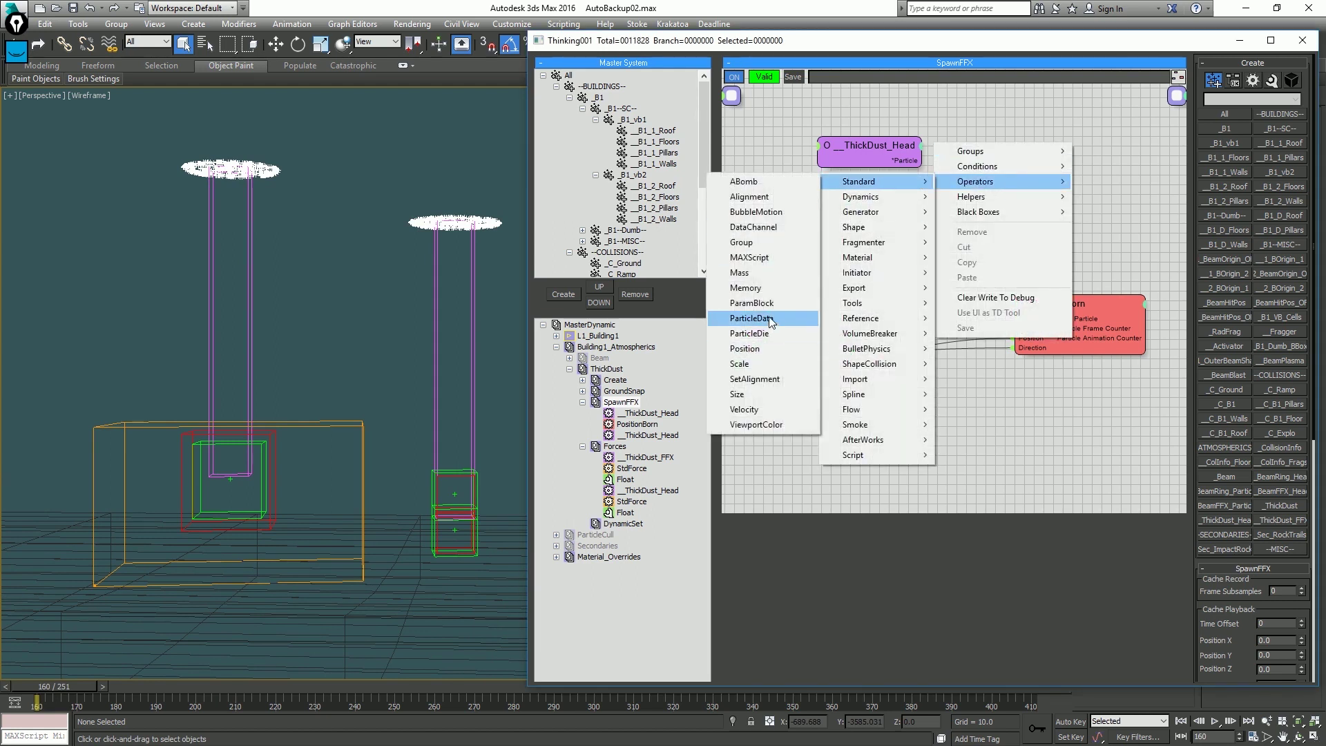
{"action": "left_click", "coordinate": [769, 333]}
{"action": "left_click_drag", "start_coordinate": [877, 143], "coordinate": [794, 142]}
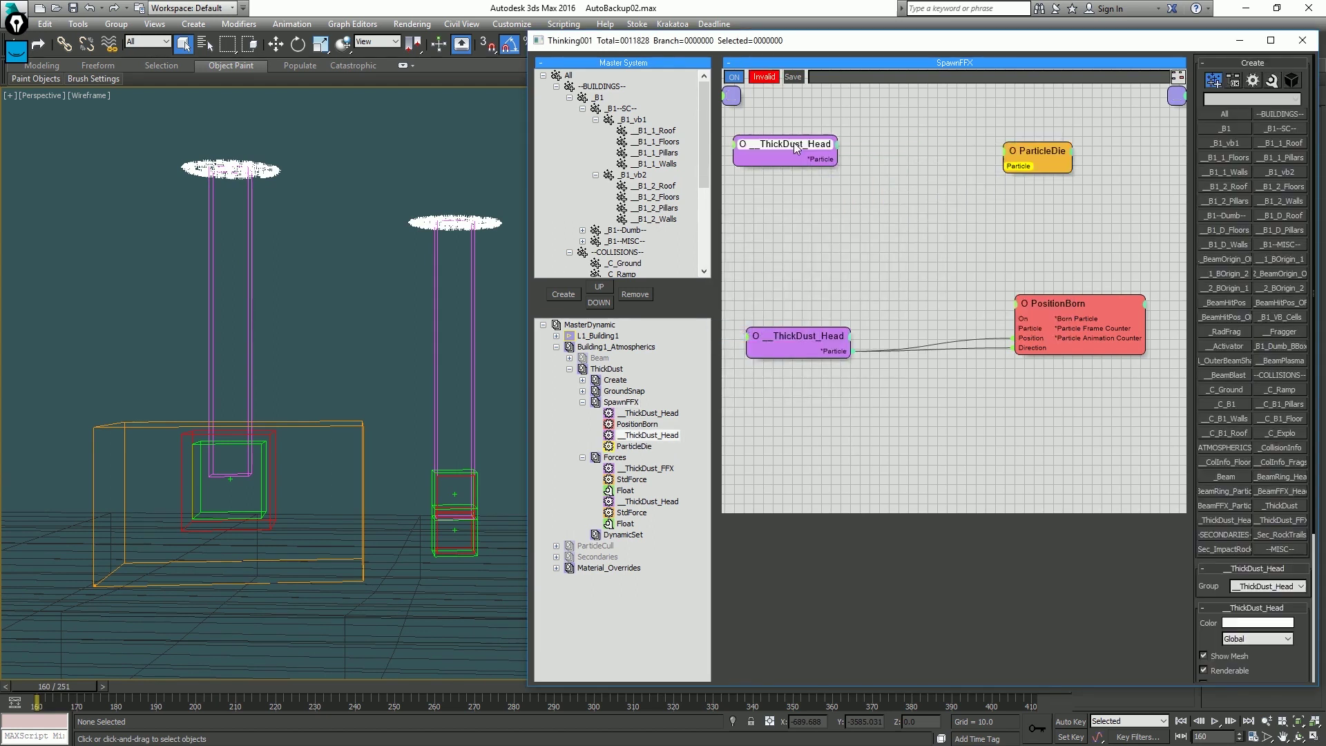
{"action": "middle_click_drag", "start_coordinate": [921, 143], "coordinate": [983, 176]}
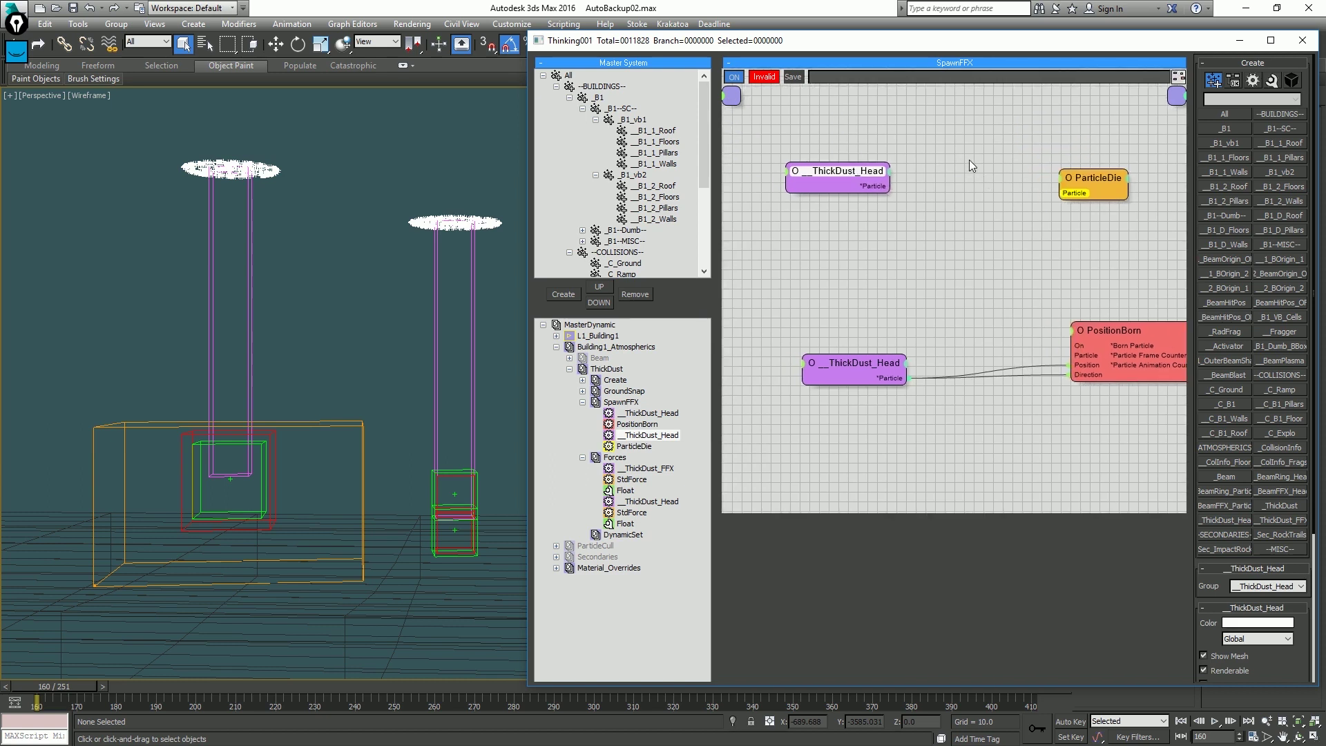
Add Threshold and ParticleAge conditions between the new __ThickDust_Head node and ParticleDie.
{"action": "right_click", "coordinate": [935, 151]}
{"action": "mouse_move", "coordinate": [935, 174]}
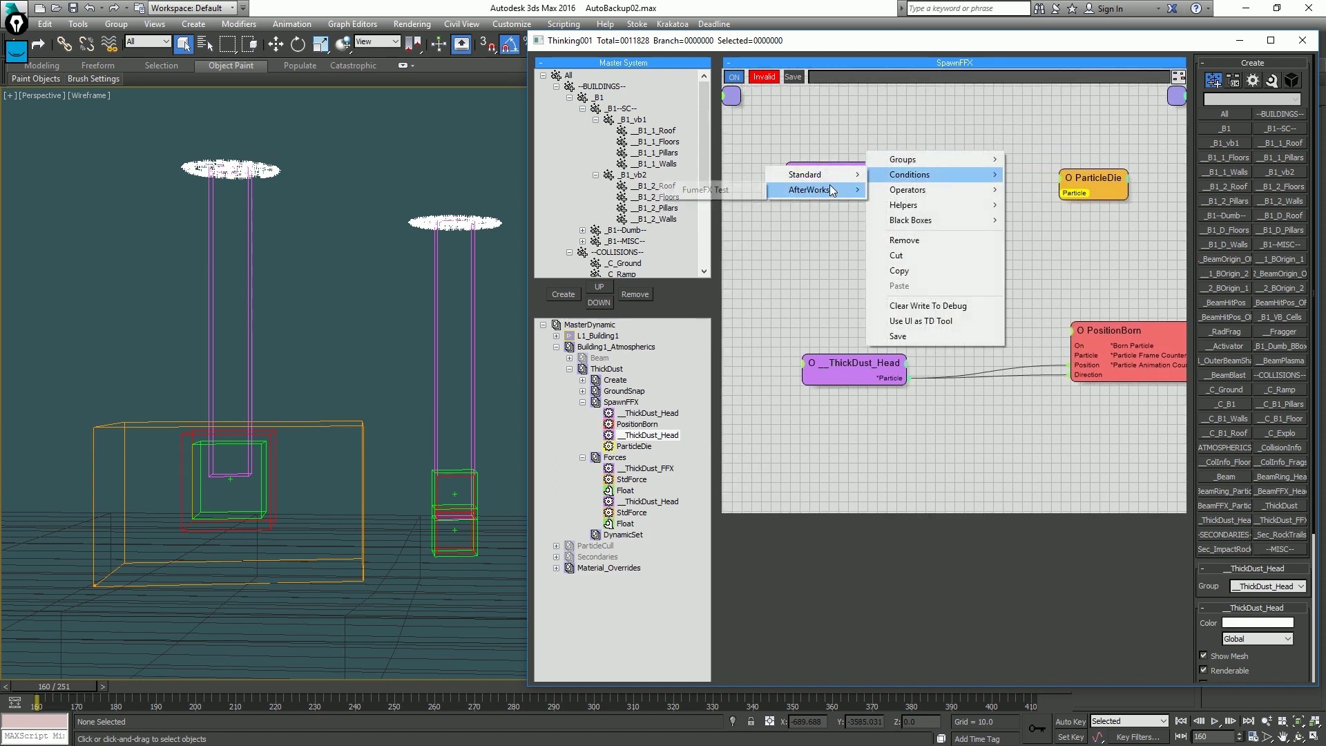
{"action": "mouse_move", "coordinate": [808, 174]}
{"action": "left_click", "coordinate": [727, 281]}
{"action": "right_click", "coordinate": [844, 116]}
{"action": "mouse_move", "coordinate": [890, 139]}
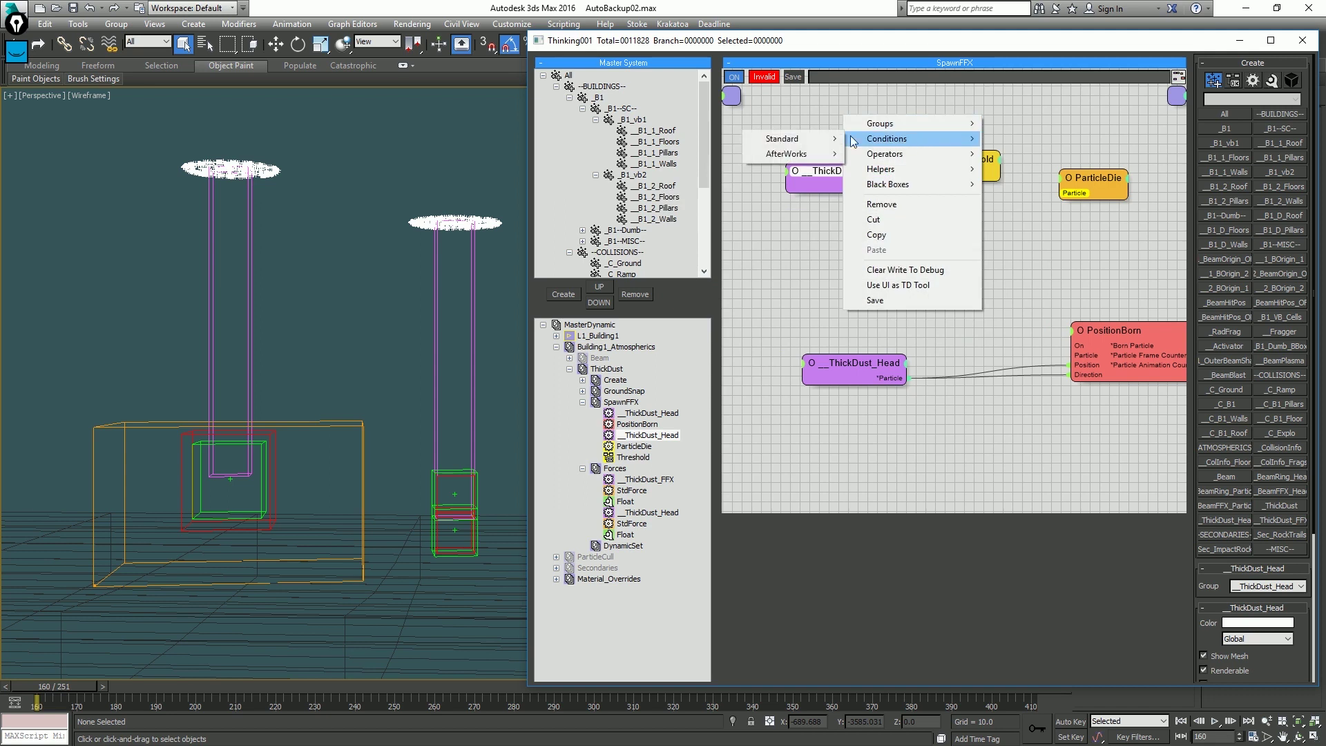
{"action": "mouse_move", "coordinate": [794, 139]}
{"action": "left_click", "coordinate": [684, 214]}
{"action": "left_click_drag", "start_coordinate": [997, 149], "coordinate": [976, 193]}
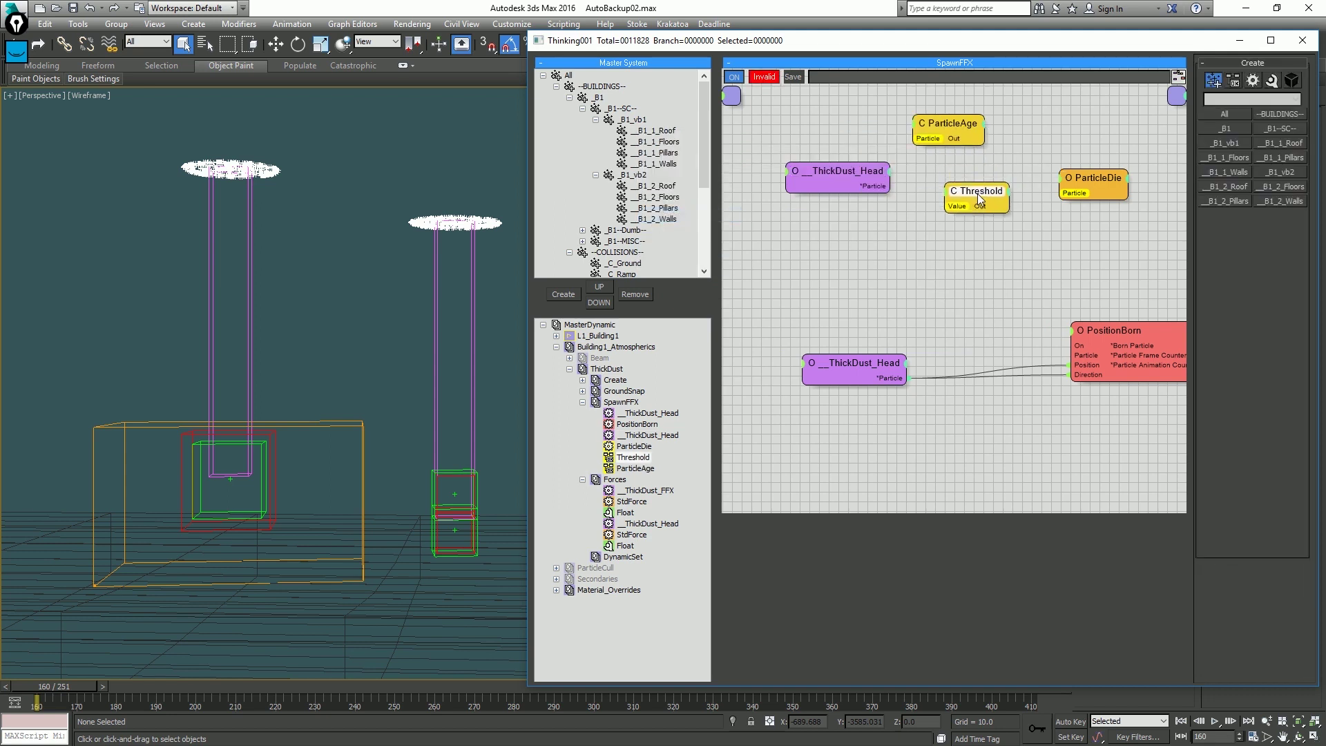
Add a Point3 helper and an AND helper to the SpawnFFX set.
{"action": "right_click", "coordinate": [928, 227]}
{"action": "mouse_move", "coordinate": [909, 285]}
{"action": "mouse_move", "coordinate": [802, 301]}
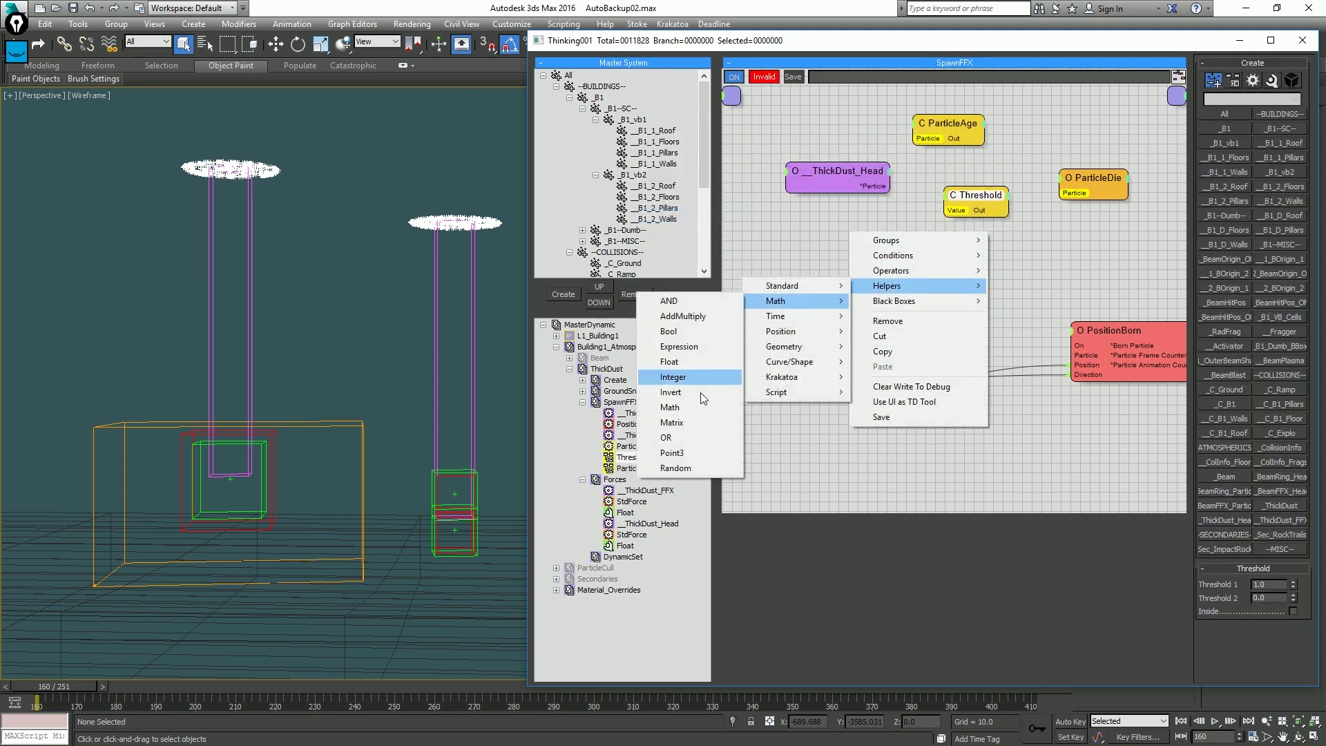
{"action": "left_click", "coordinate": [671, 453]}
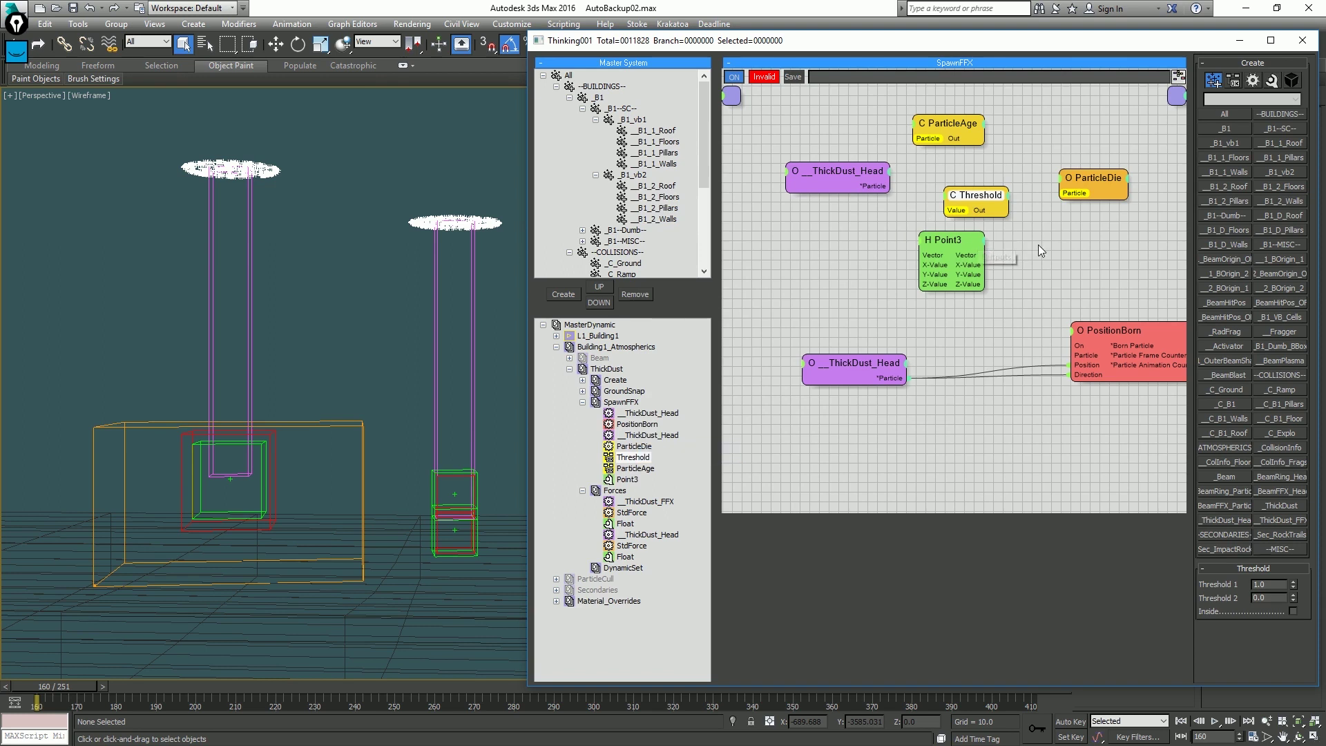
{"action": "double_click", "coordinate": [1058, 122]}
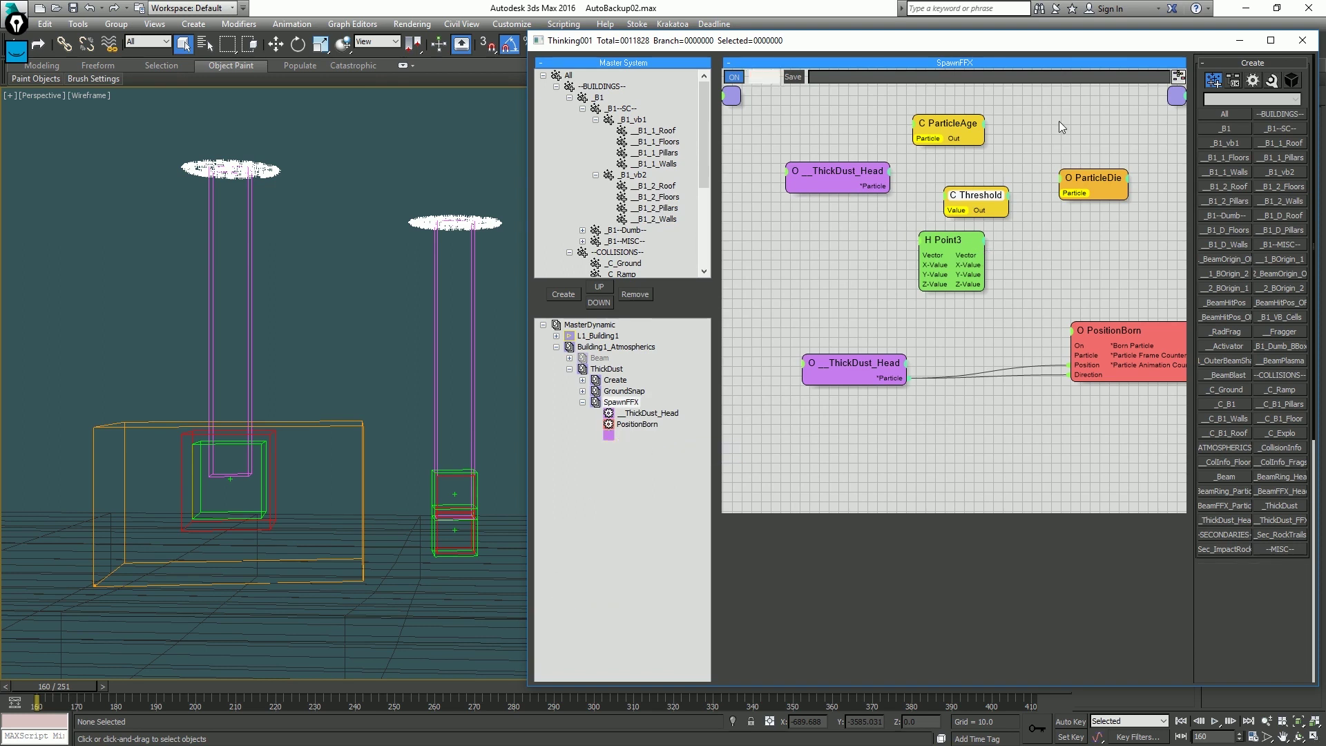
{"action": "type", "text": "an"}
{"action": "key", "text": "Return"}
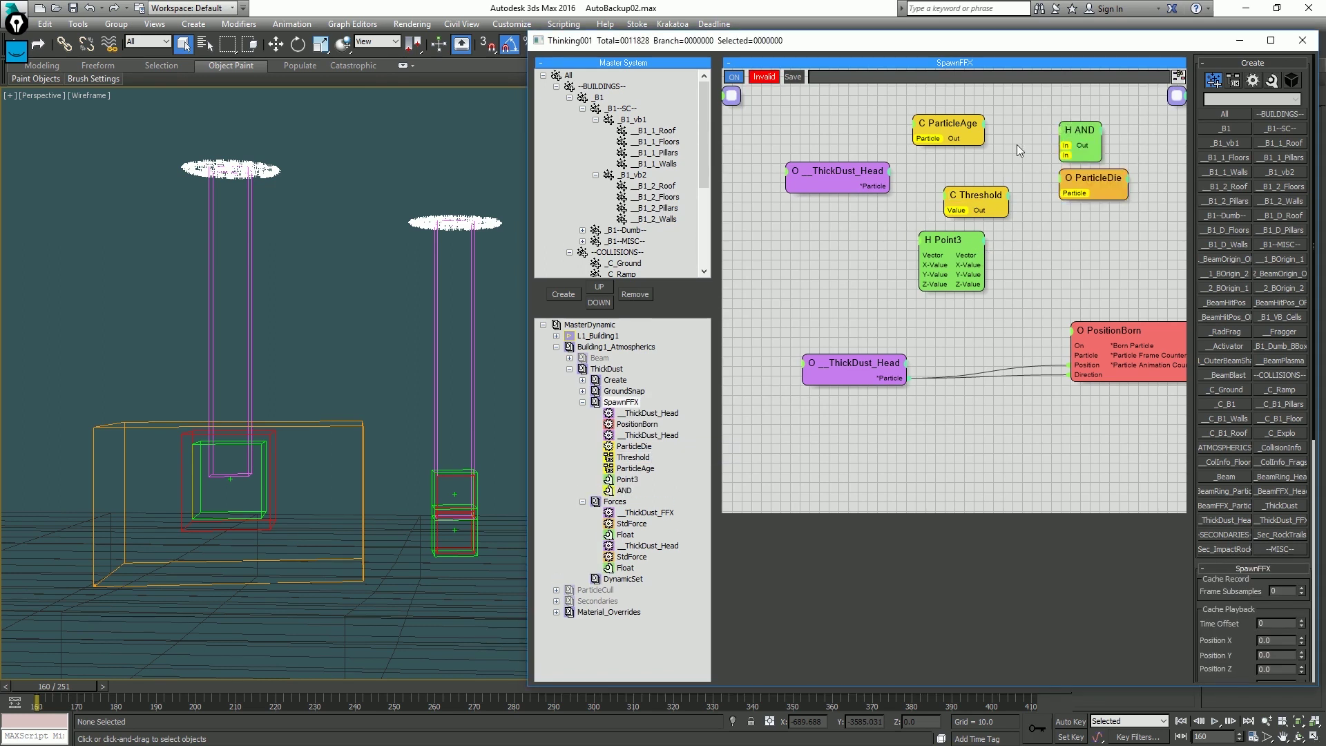
Feed the head's Position through Point3's Z-Value into the Threshold condition, and set Threshold 2 to 60.
{"action": "left_click", "coordinate": [958, 251]}
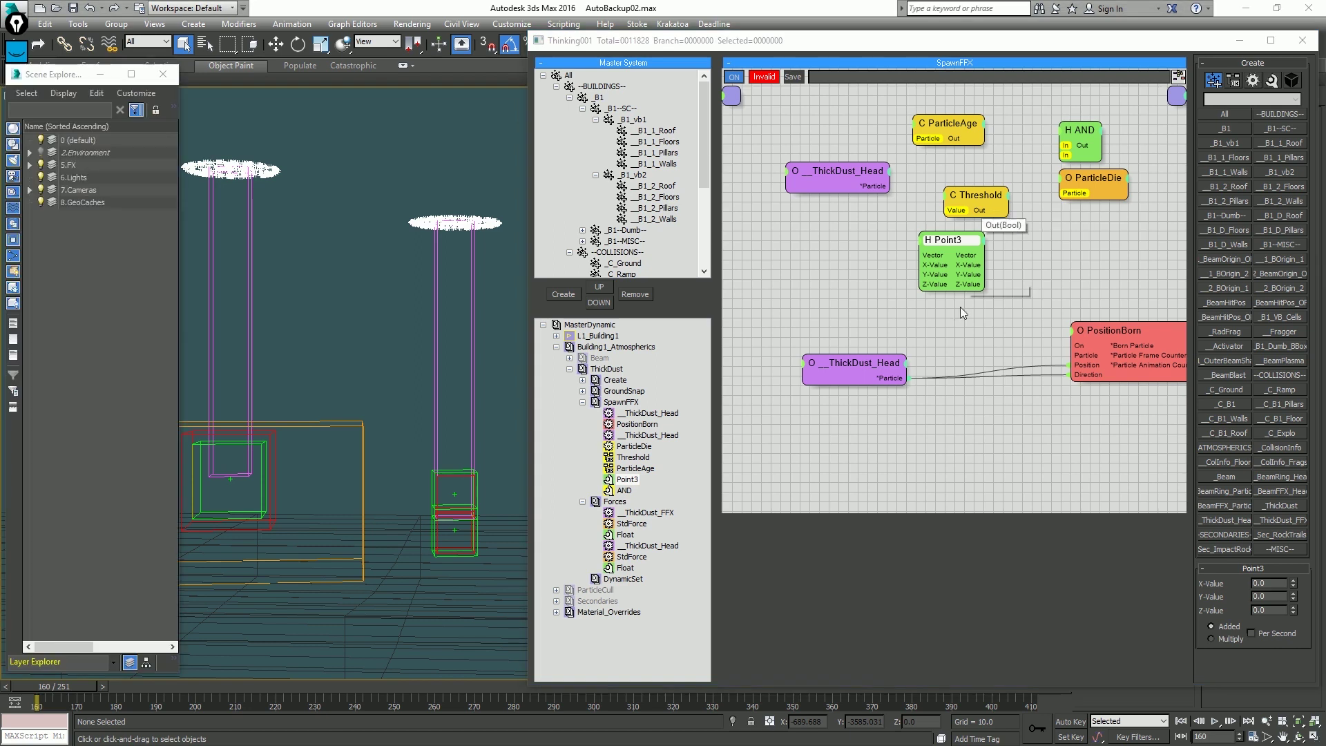
{"action": "left_click_drag", "start_coordinate": [876, 186], "coordinate": [937, 241]}
{"action": "left_click", "coordinate": [887, 198]}
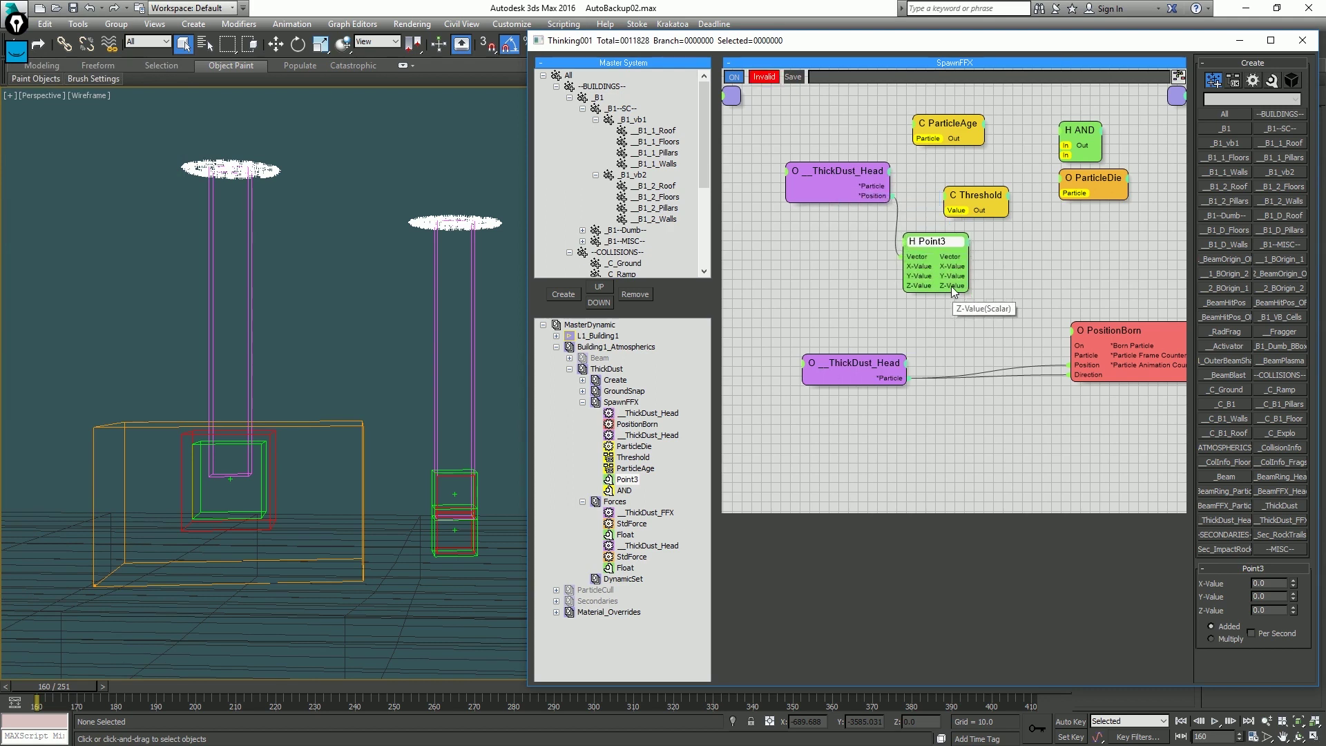
{"action": "left_click_drag", "start_coordinate": [970, 285], "coordinate": [1051, 253]}
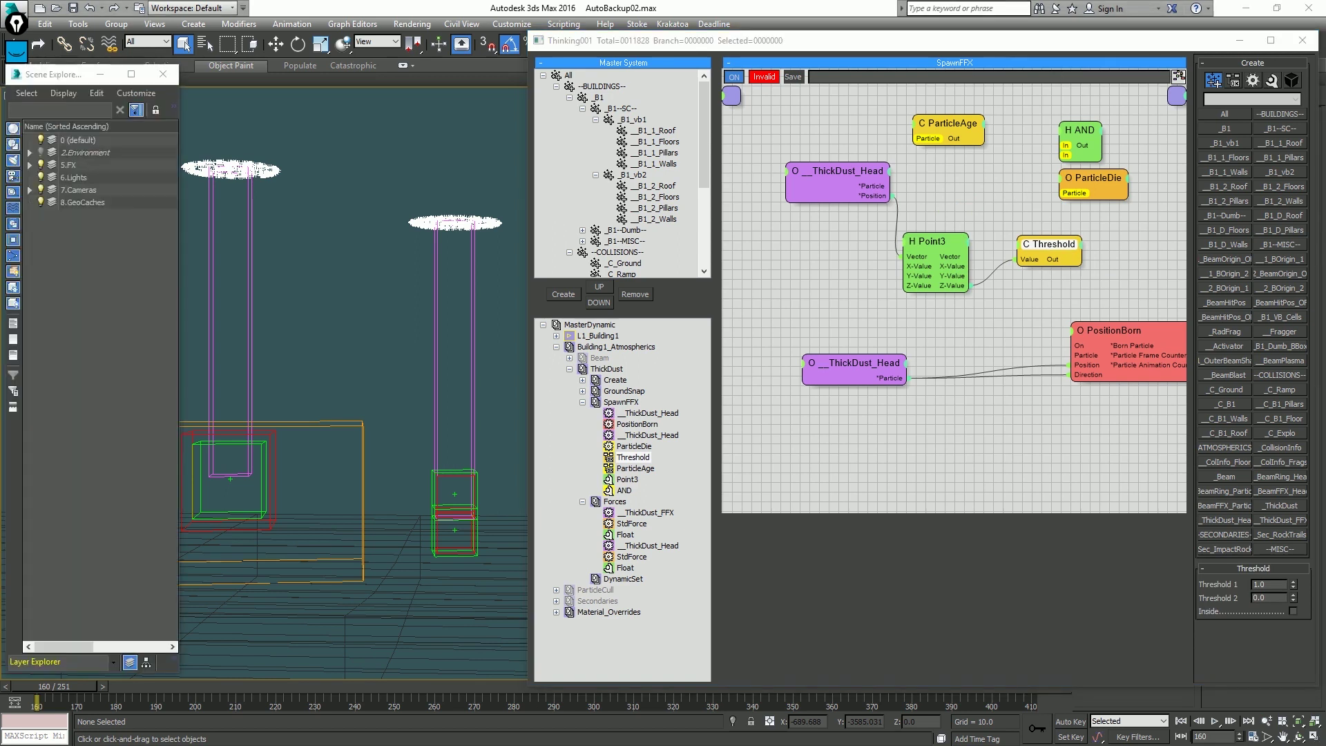
{"action": "left_click", "coordinate": [1271, 598]}
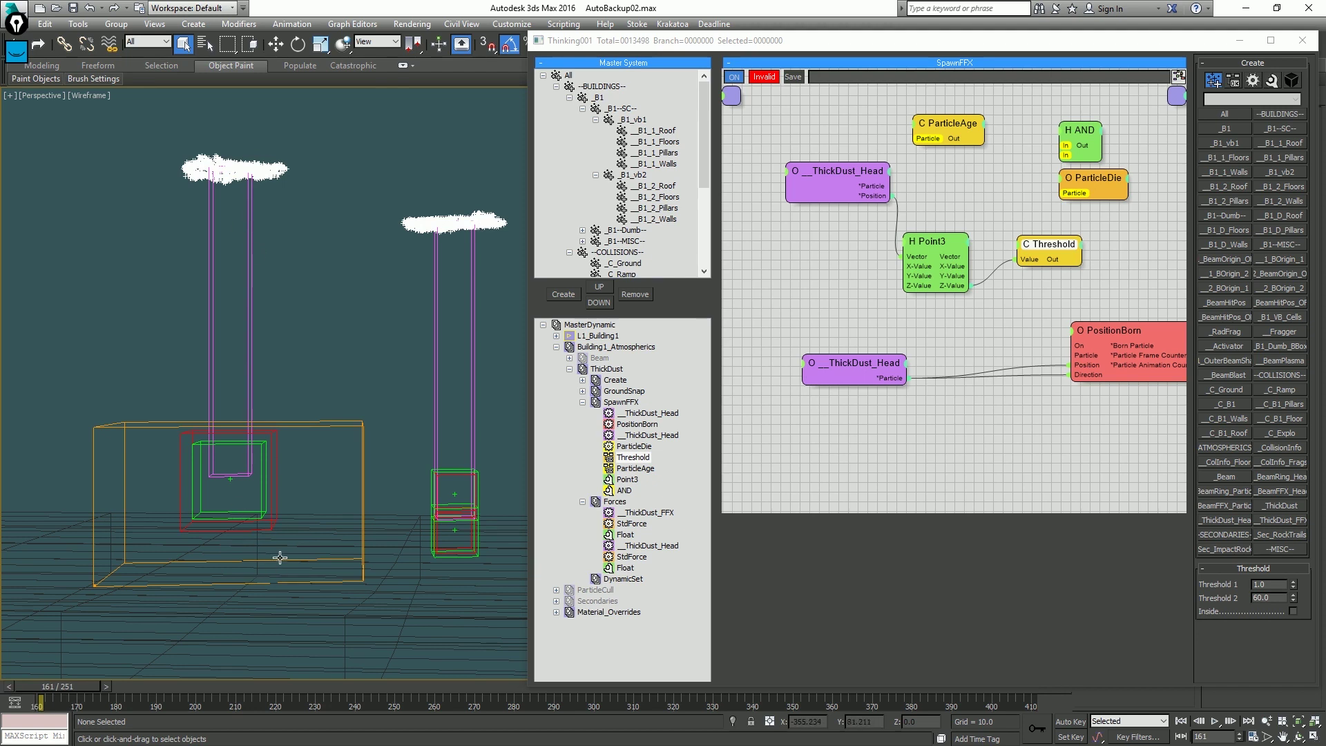
Sketch the ground line and the height range from 0 to 60 over the viewport, and erase the annotations.
{"action": "left_click", "coordinate": [16, 50]}
{"action": "left_click", "coordinate": [16, 94]}
{"action": "left_click_drag", "start_coordinate": [151, 550], "coordinate": [538, 561]}
{"action": "left_click", "coordinate": [13, 246]}
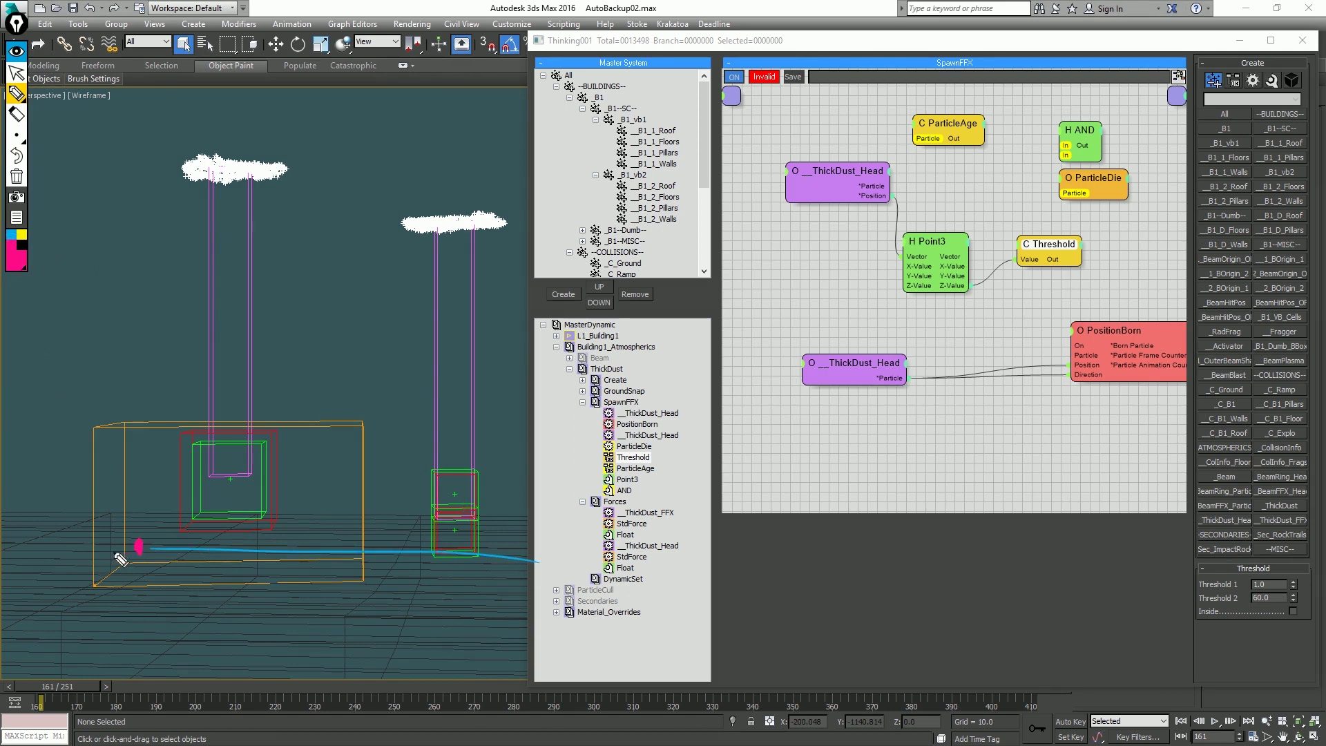
{"action": "left_click_drag", "start_coordinate": [110, 534], "coordinate": [109, 537]}
{"action": "left_click_drag", "start_coordinate": [144, 201], "coordinate": [131, 221]}
{"action": "mouse_move", "coordinate": [156, 203]}
{"action": "left_mouse_down"}
{"action": "mouse_move", "coordinate": [167, 216]}
{"action": "mouse_move", "coordinate": [155, 205]}
{"action": "mouse_move", "coordinate": [382, 229]}
{"action": "left_mouse_up"}
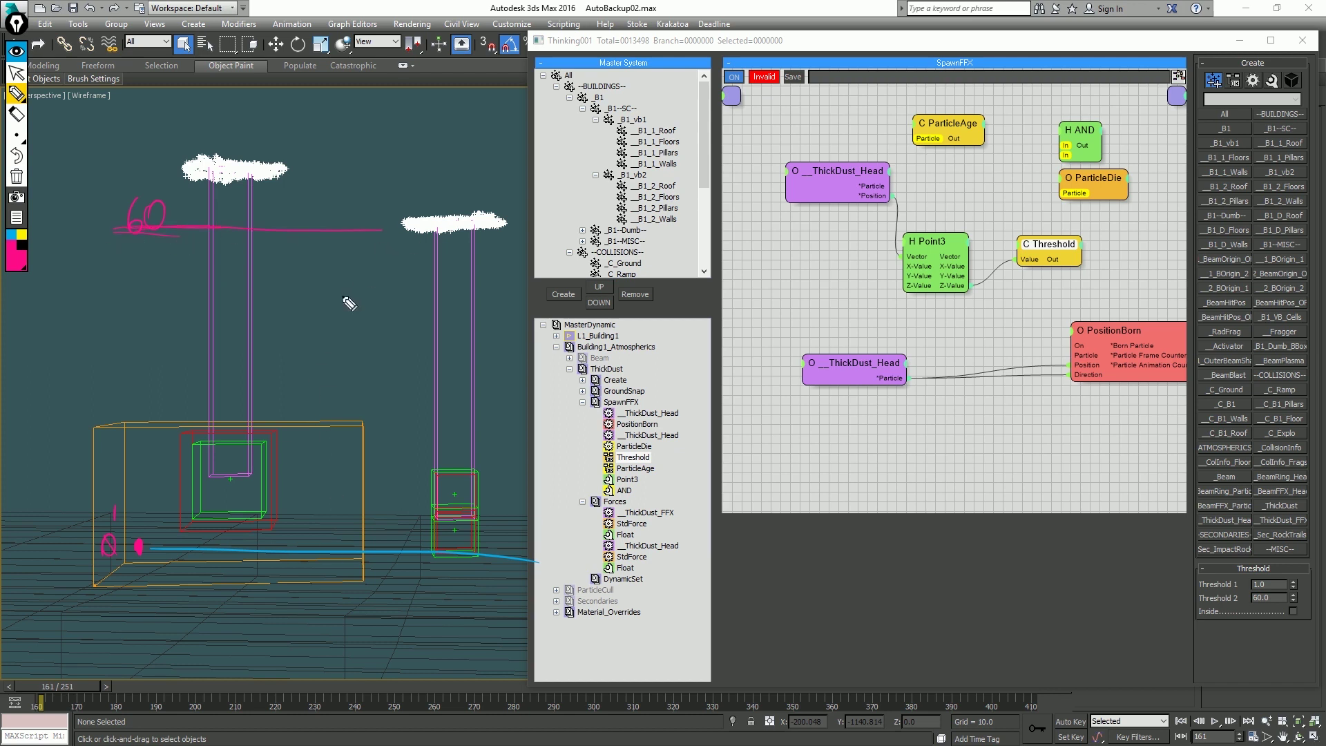
{"action": "mouse_move", "coordinate": [279, 556]}
{"action": "left_mouse_down"}
{"action": "mouse_move", "coordinate": [284, 267]}
{"action": "mouse_move", "coordinate": [289, 374]}
{"action": "left_mouse_up"}
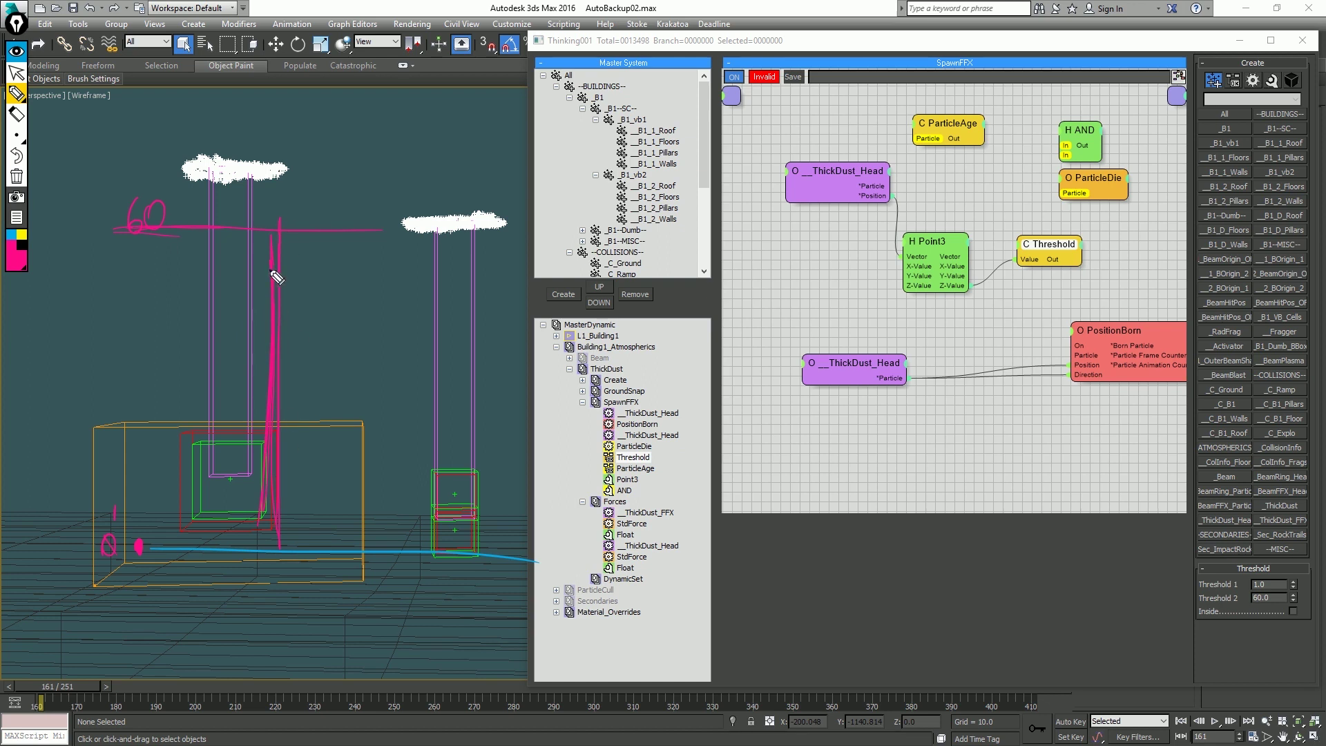
{"action": "left_click", "coordinate": [16, 176]}
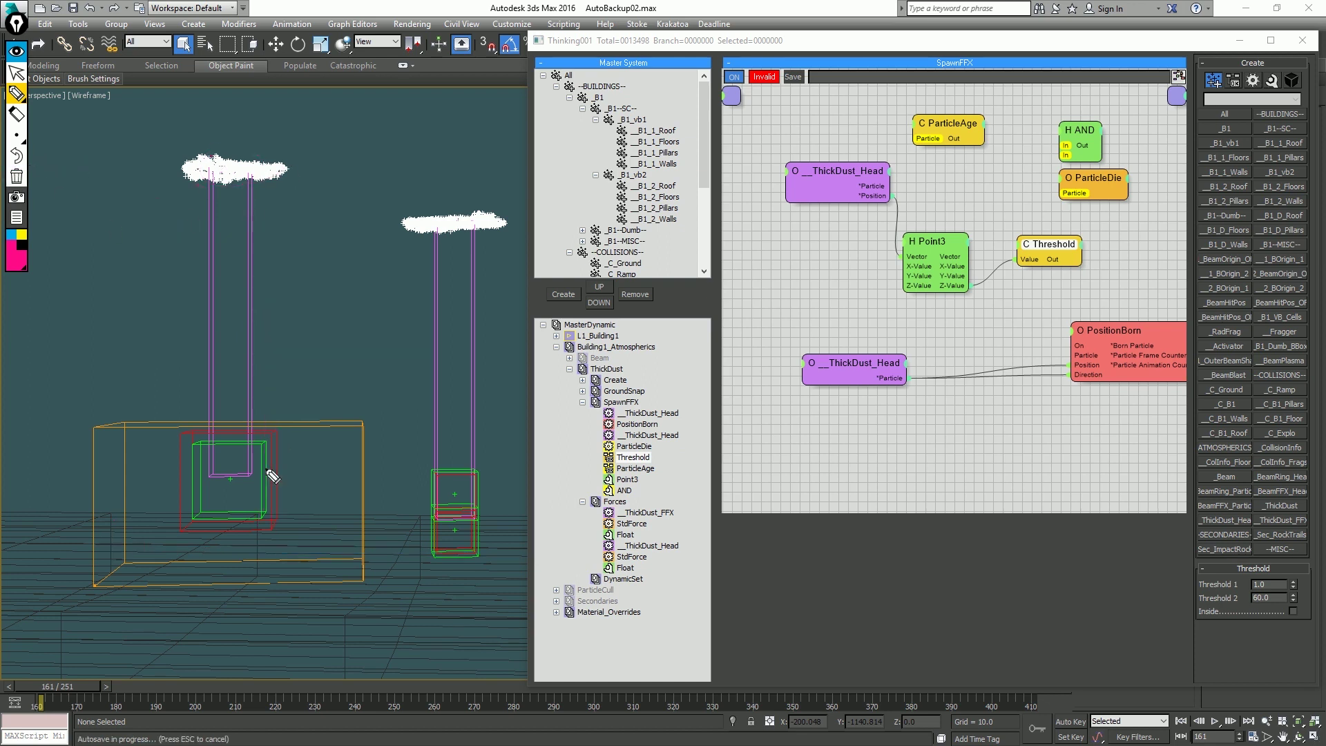
{"action": "left_click", "coordinate": [16, 72]}
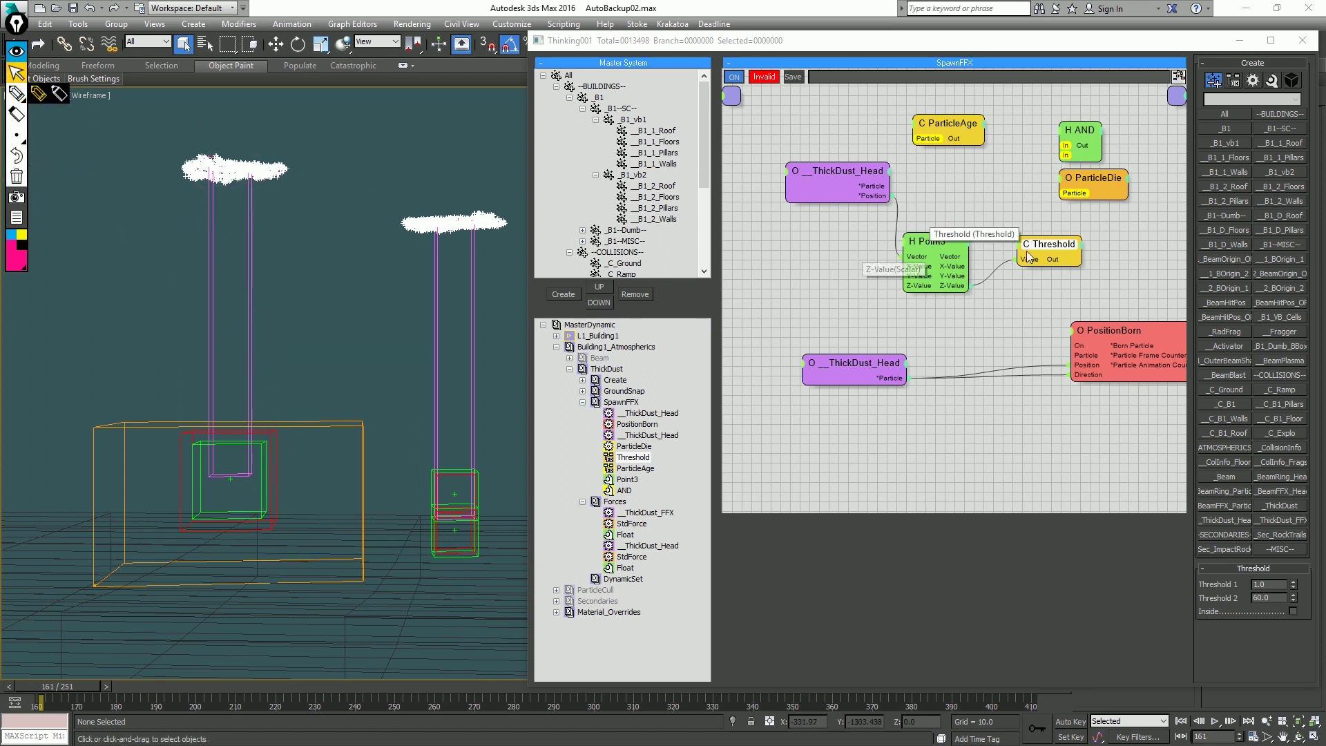
Connect the head's Particle output to ParticleDie, and drive its ON input from the Threshold's output.
{"action": "left_click_drag", "start_coordinate": [1079, 177], "coordinate": [1119, 178]}
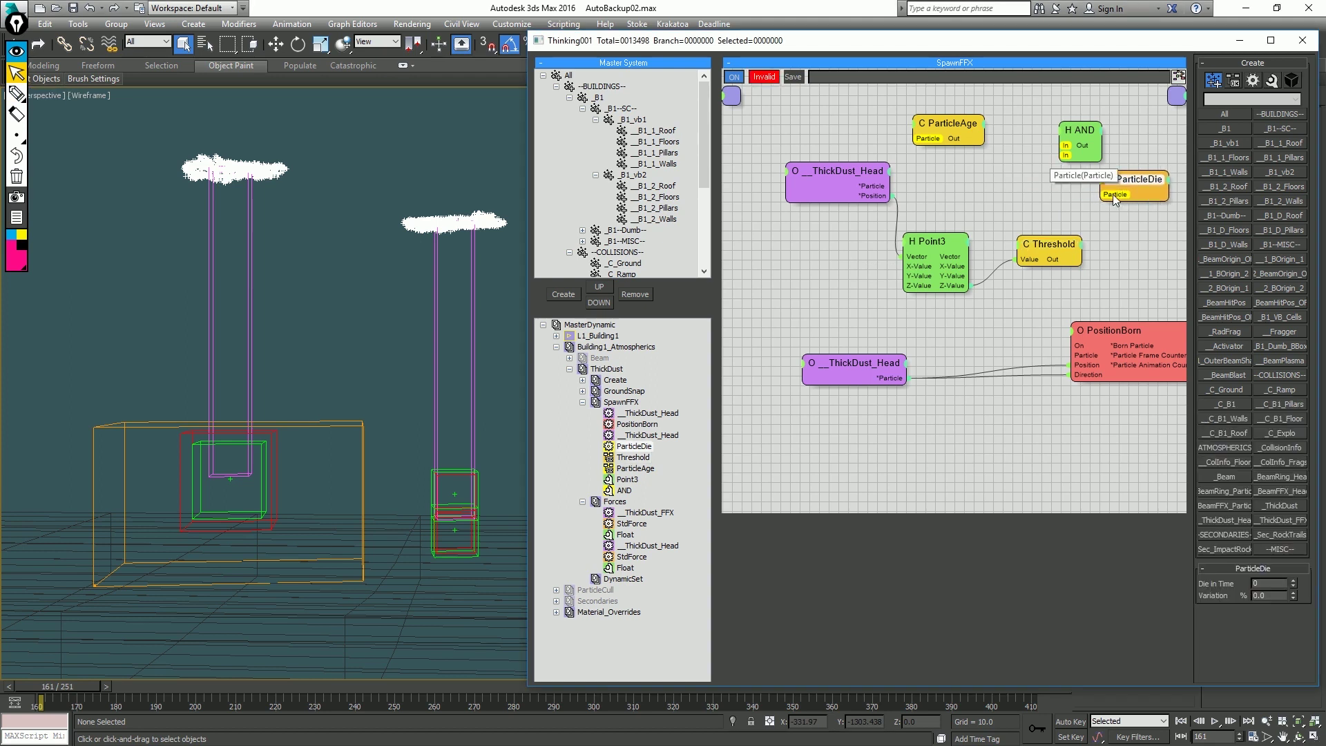
{"action": "left_click_drag", "start_coordinate": [886, 190], "coordinate": [1100, 204]}
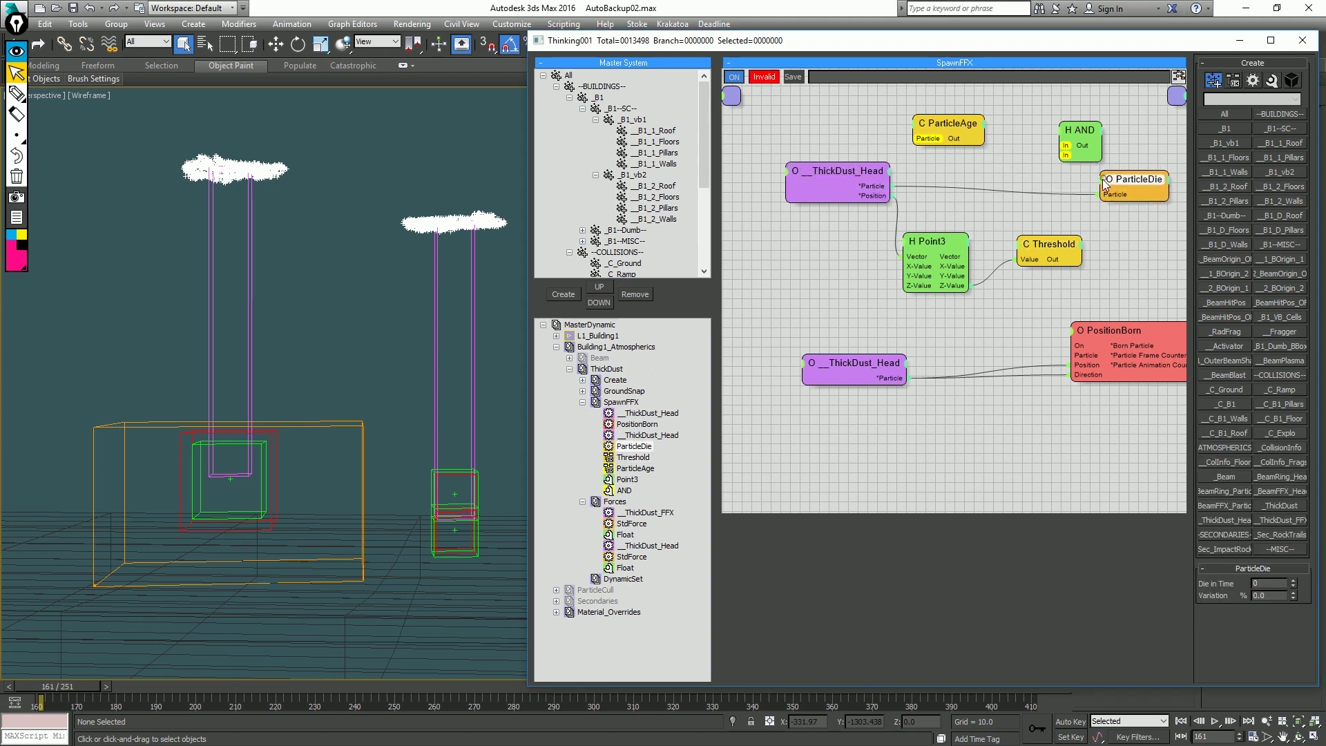
{"action": "left_click_drag", "start_coordinate": [1050, 242], "coordinate": [1054, 252]}
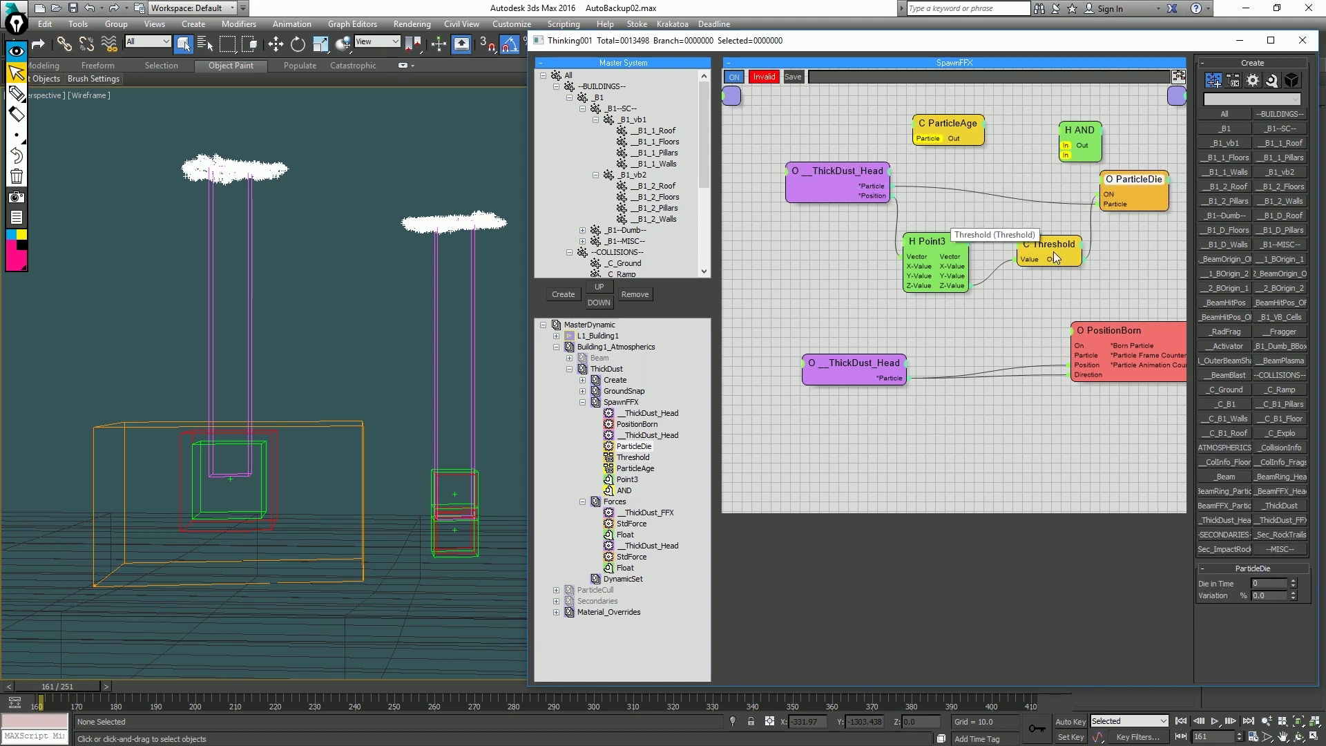
Scrub the timeline to frame 176 to check when the dust heads die, and return to the first frame.
{"action": "left_click_drag", "start_coordinate": [90, 694], "coordinate": [142, 689]}
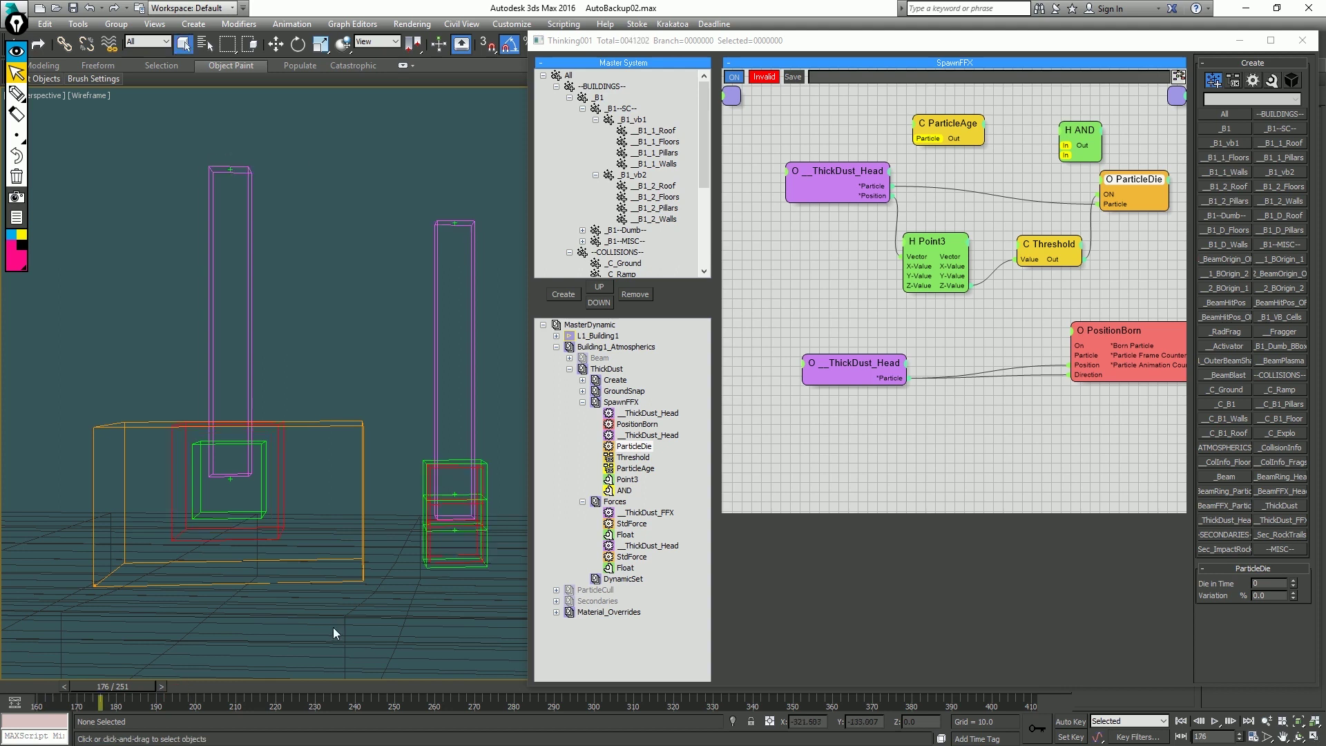
{"action": "key", "text": "Home"}
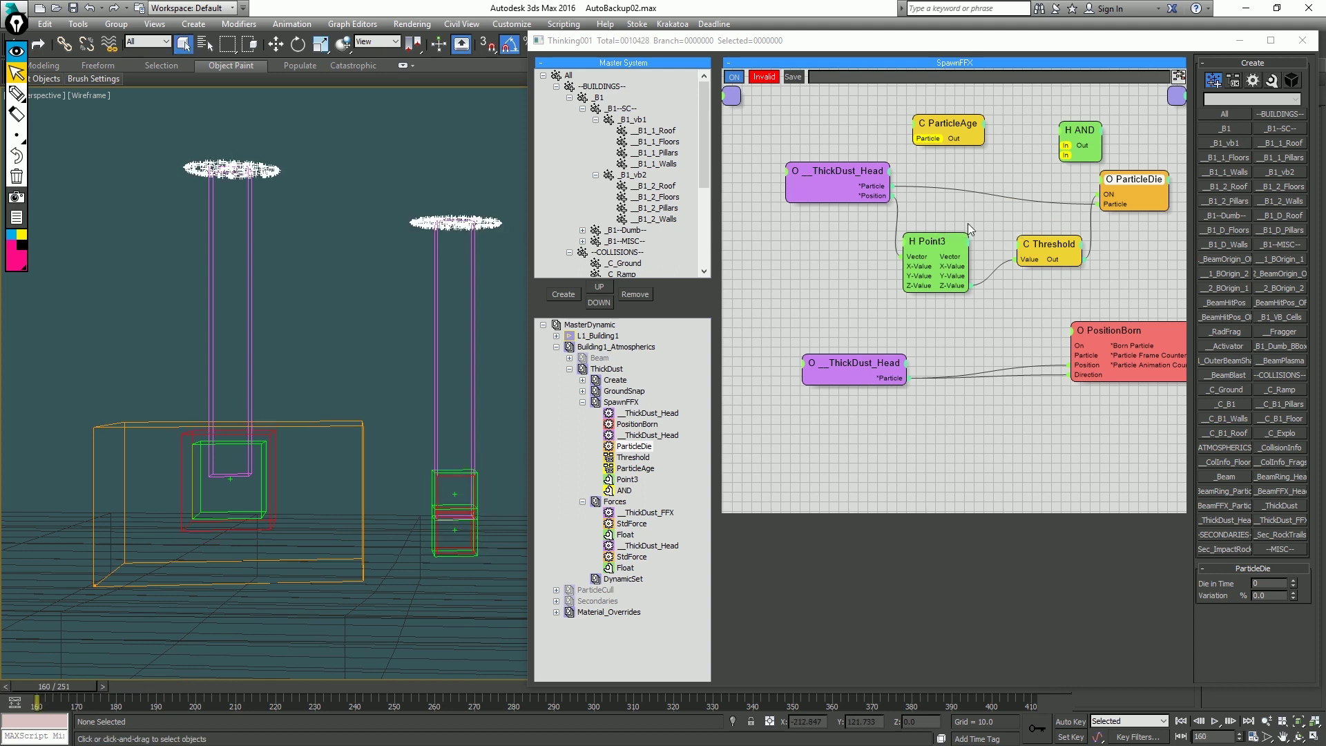
{"action": "key", "text": "l"}
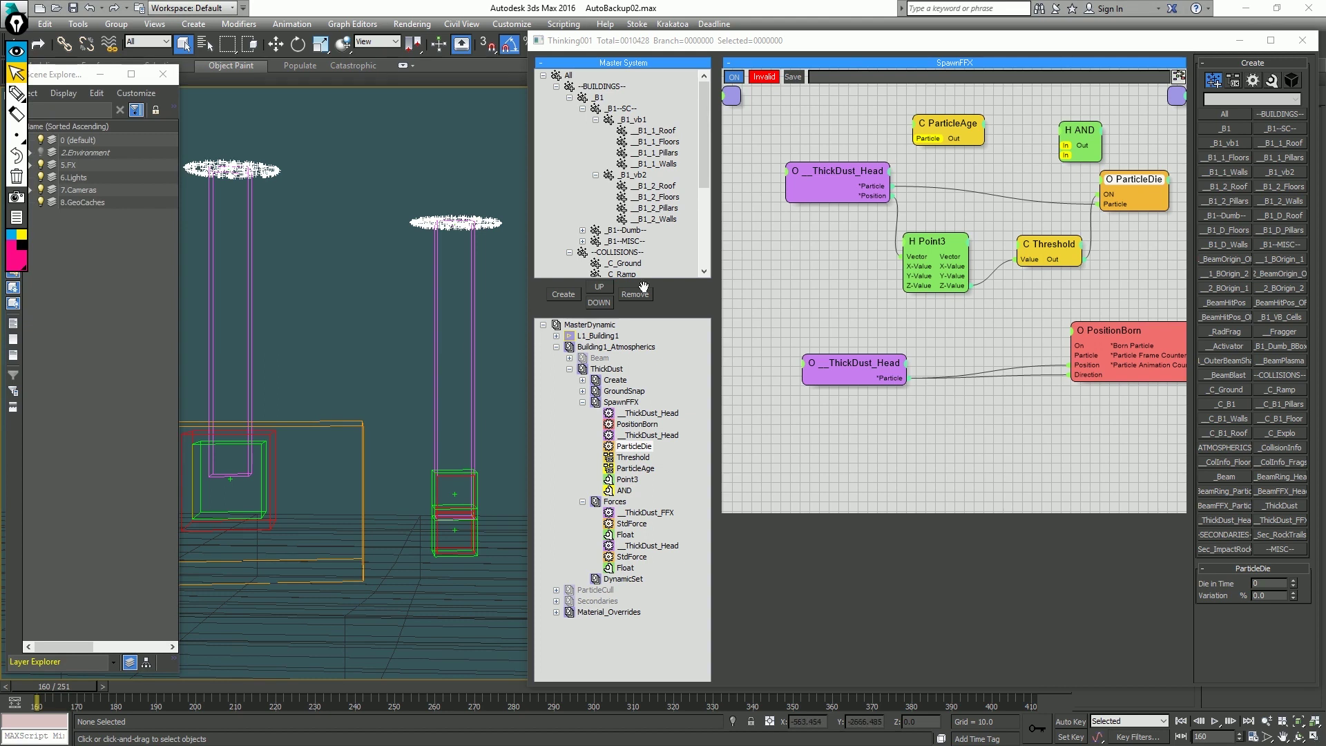
Connect the head's Particle output to the ParticleAge condition and set its absolute age range to 10–100.
{"action": "left_click_drag", "start_coordinate": [926, 139], "coordinate": [891, 185]}
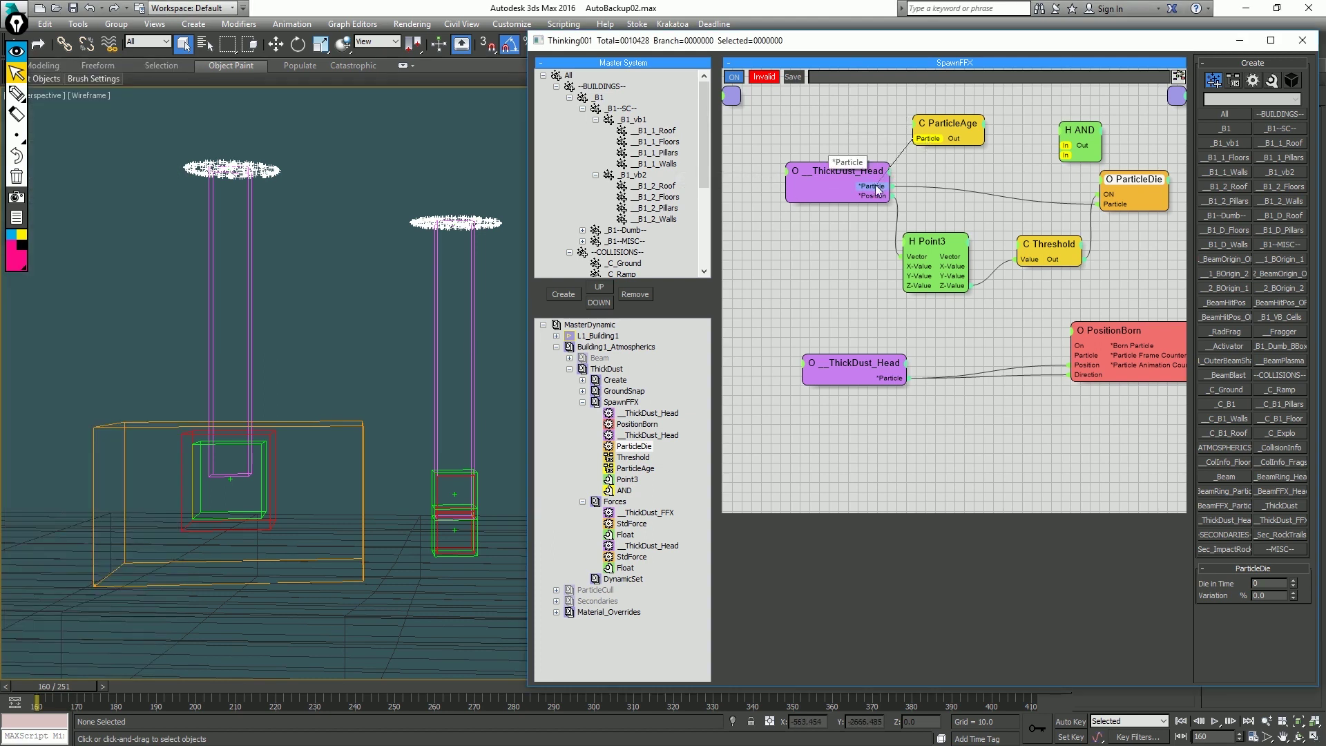
{"action": "left_click", "coordinate": [946, 136]}
{"action": "scroll", "coordinate": [1224, 630], "scroll_direction": "down", "scroll_amount": 1}
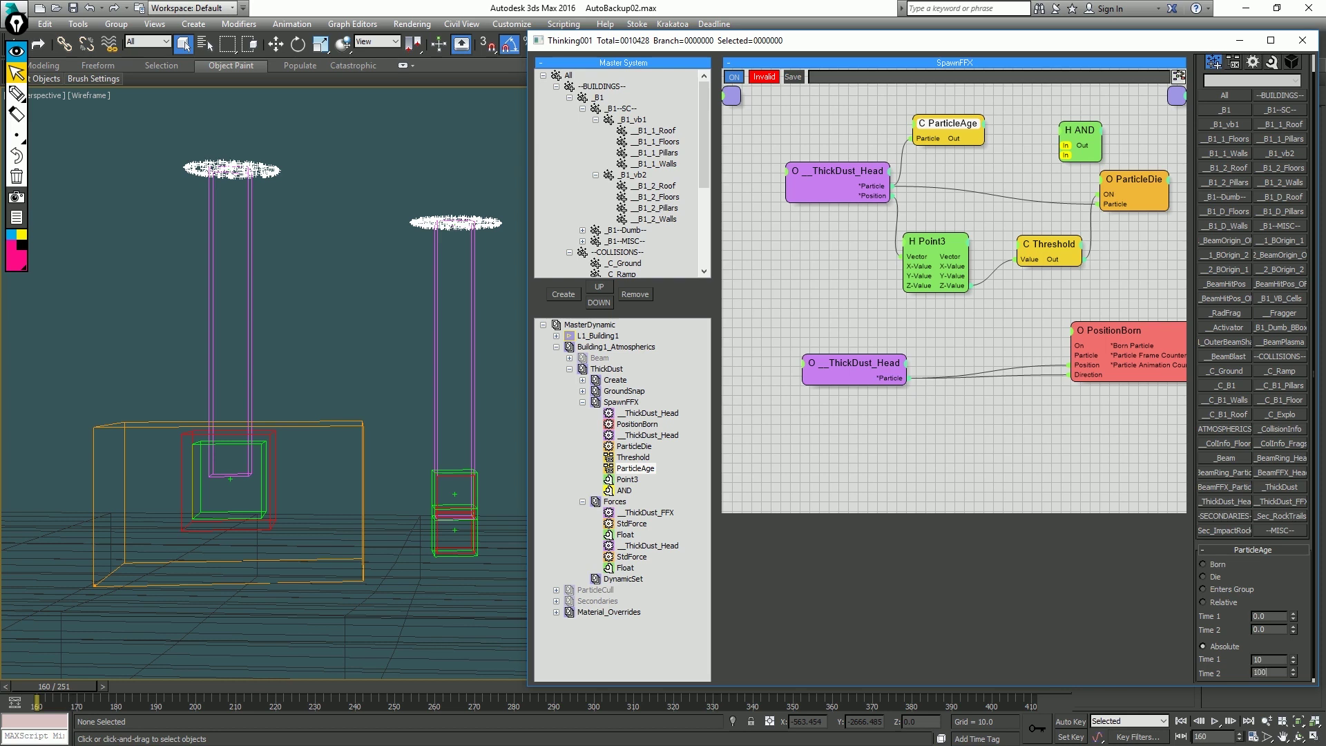
Feed the ParticleAge and Threshold outputs into the AND helper and connect its output to ParticleDie's ON input.
{"action": "left_click_drag", "start_coordinate": [1066, 145], "coordinate": [986, 139]}
{"action": "left_click_drag", "start_coordinate": [1065, 154], "coordinate": [1083, 260]}
{"action": "left_click_drag", "start_coordinate": [1049, 236], "coordinate": [1005, 238]}
{"action": "left_click_drag", "start_coordinate": [1071, 158], "coordinate": [1169, 187]}
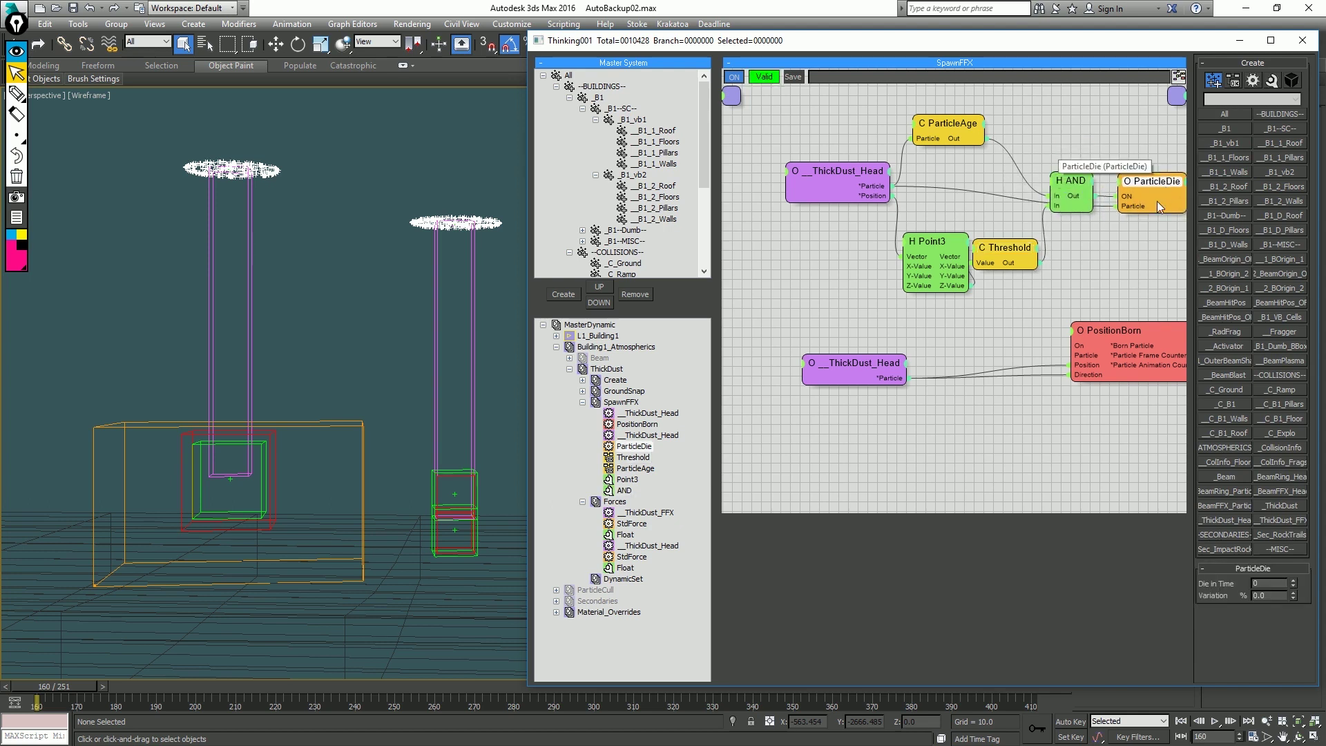
Move the Threshold node clear of Point3 and play the simulation to check how the dust heads die.
{"action": "left_click", "coordinate": [954, 129]}
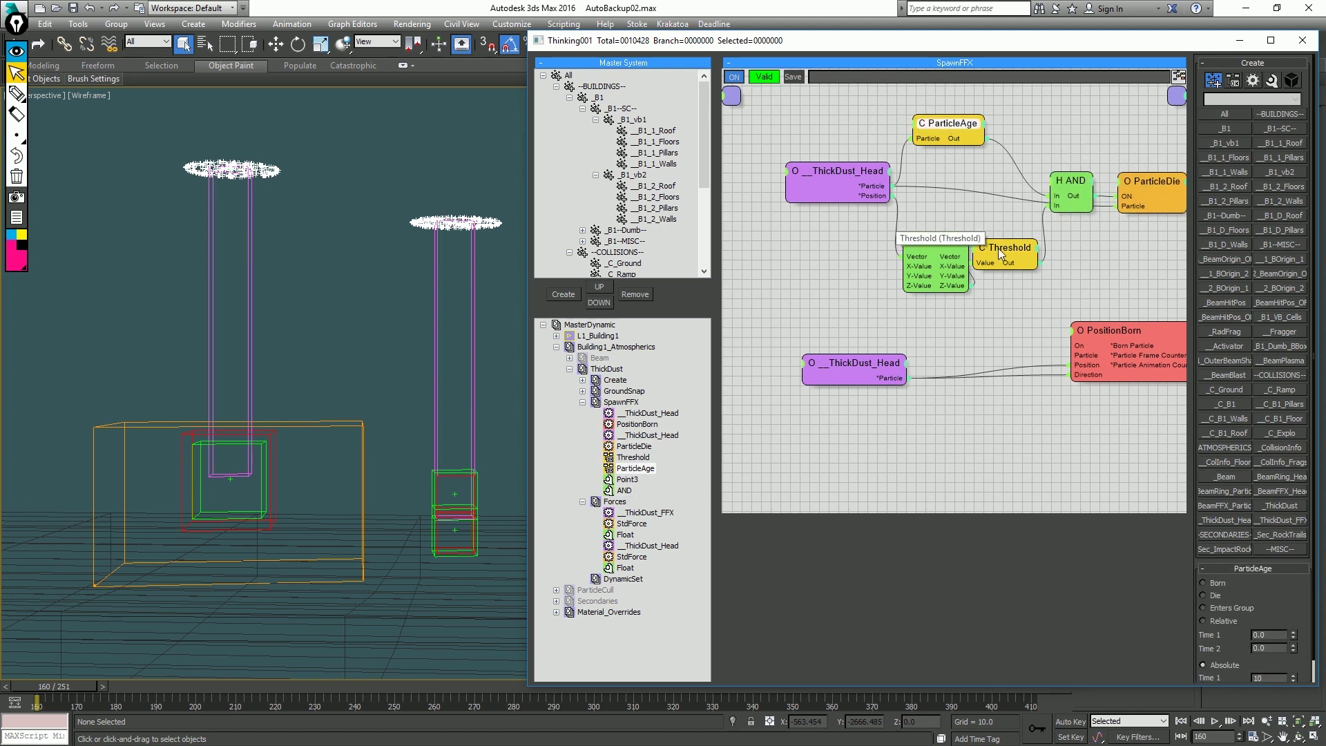
{"action": "left_click_drag", "start_coordinate": [1014, 251], "coordinate": [1031, 253]}
{"action": "left_click", "coordinate": [407, 312]}
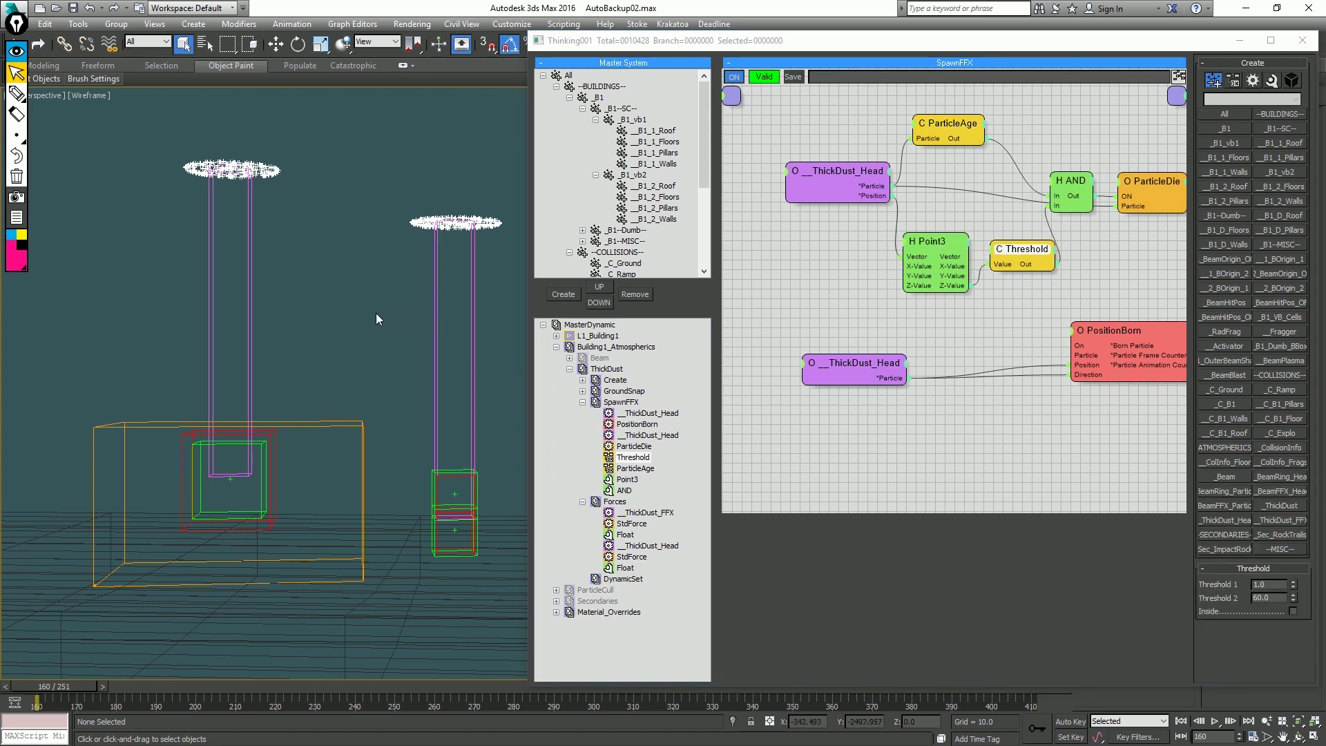
{"action": "key", "text": "/"}
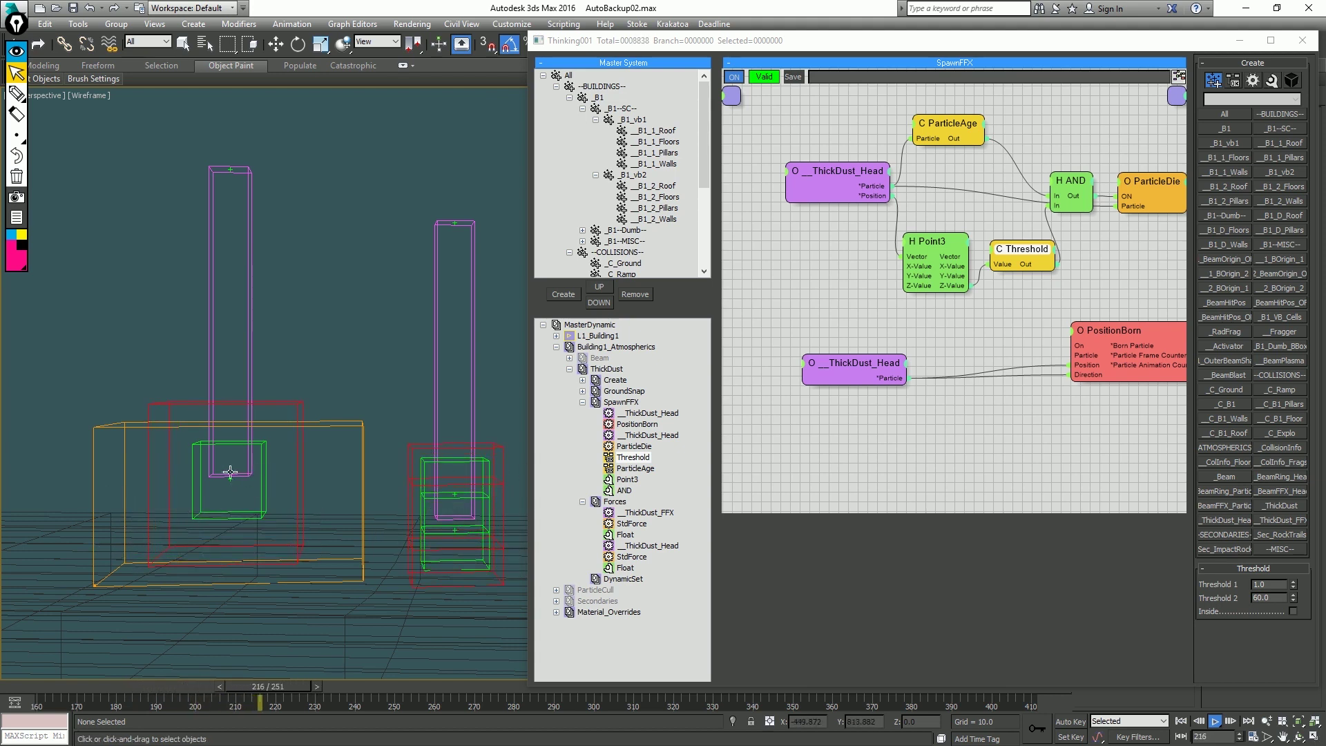
{"action": "key", "text": "Escape"}
Replay and scrub the falling dust from a slightly different angle, and return to the first frame.
{"action": "middle_click_drag", "start_coordinate": [191, 602], "coordinate": [199, 596], "text": "alt"}
{"action": "left_click", "coordinate": [86, 685]}
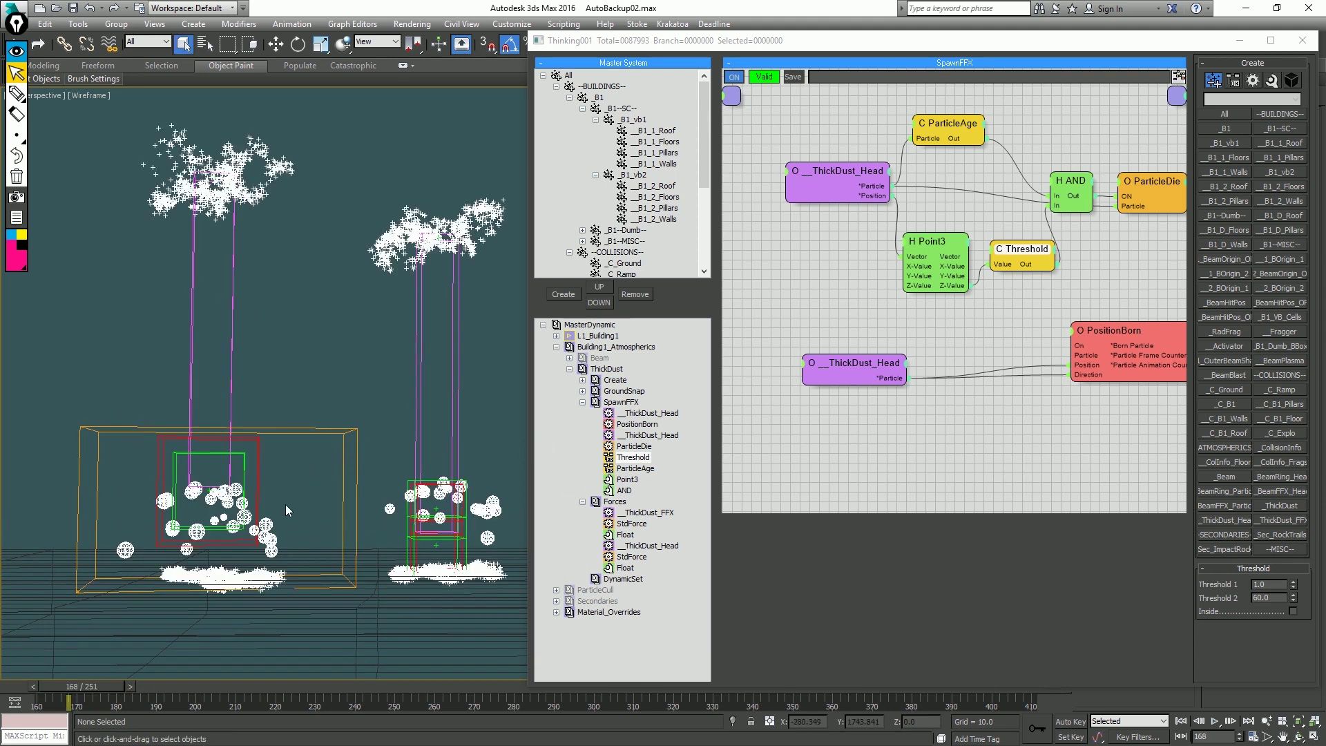
{"action": "key", "text": "slash"}
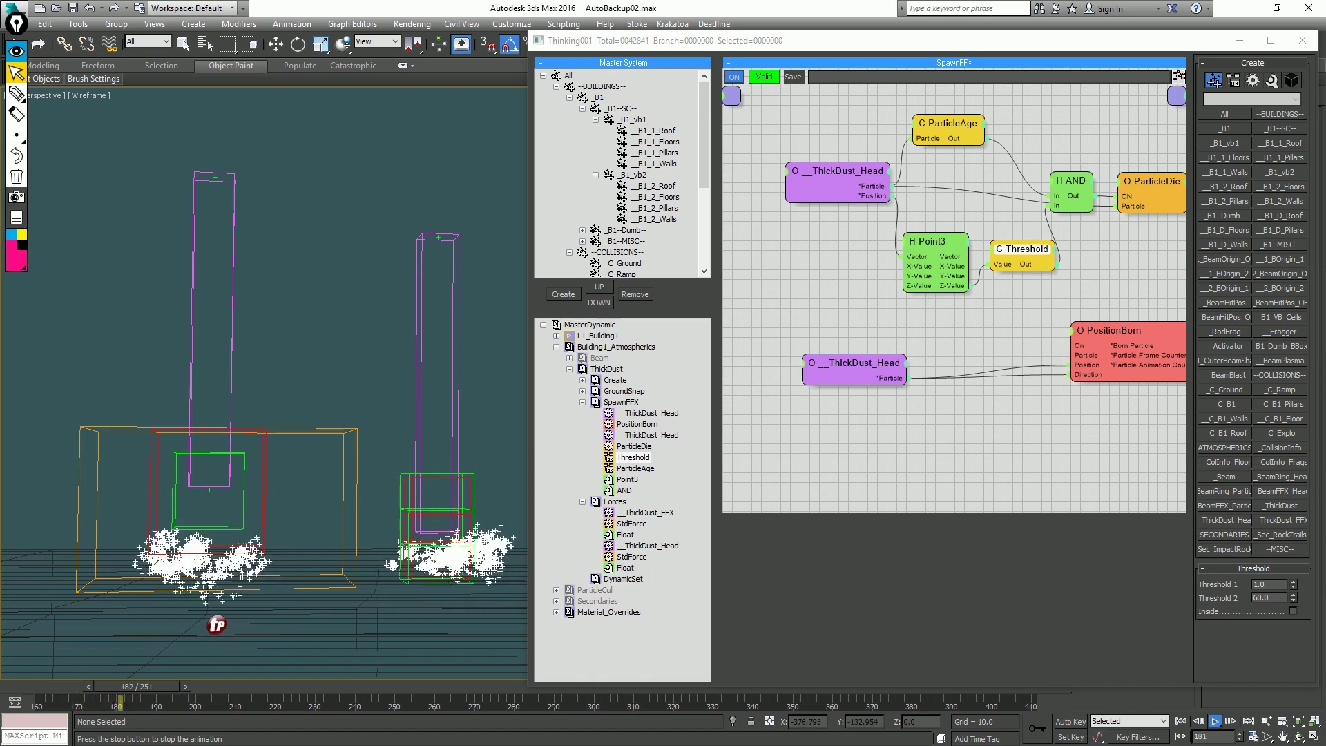
{"action": "left_click_drag", "start_coordinate": [60, 686], "coordinate": [123, 694]}
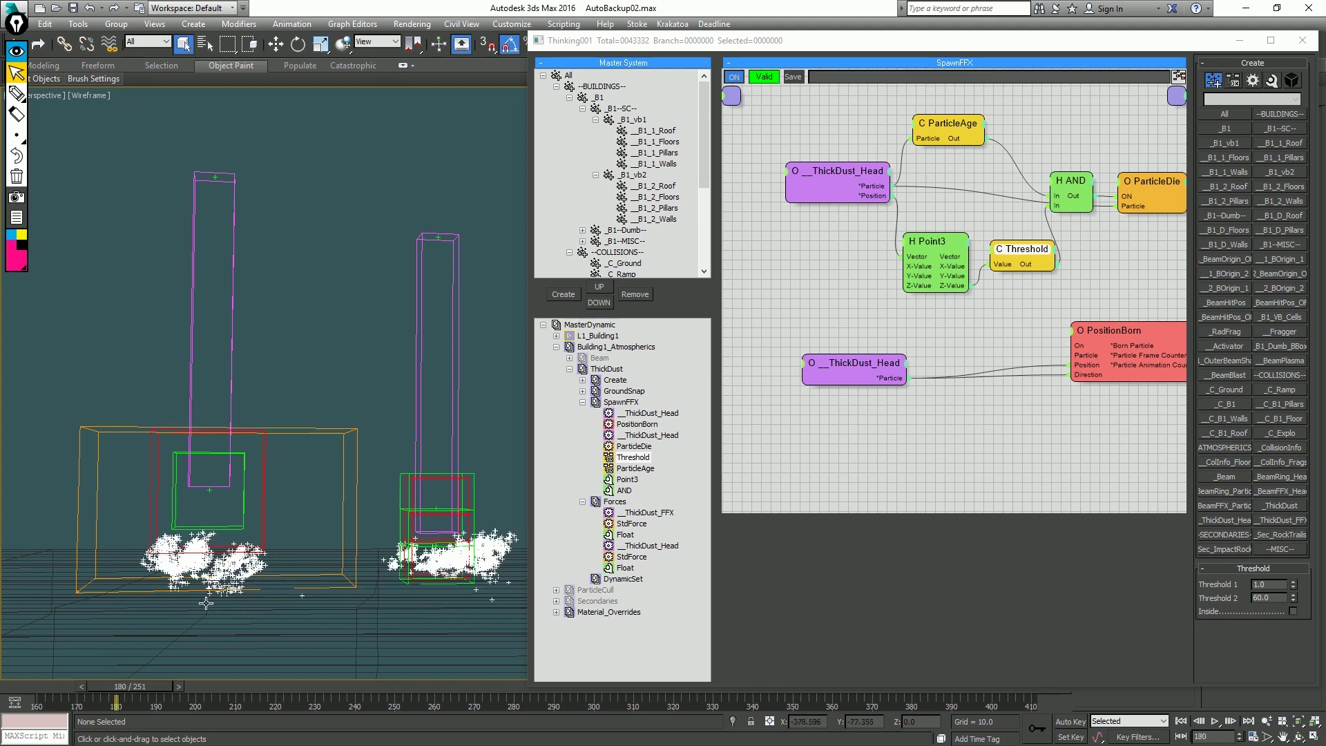
{"action": "key", "text": "slash"}
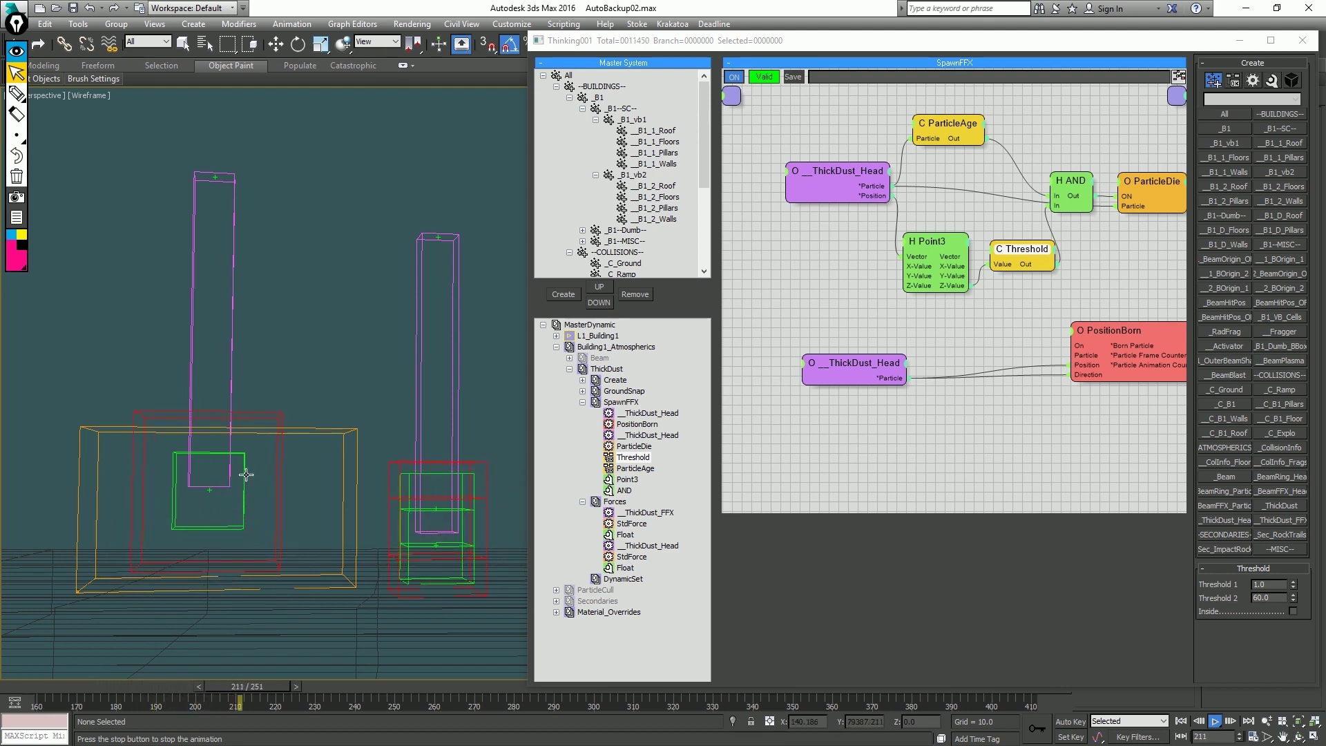
{"action": "key", "text": "slash"}
{"action": "key", "text": "Home"}
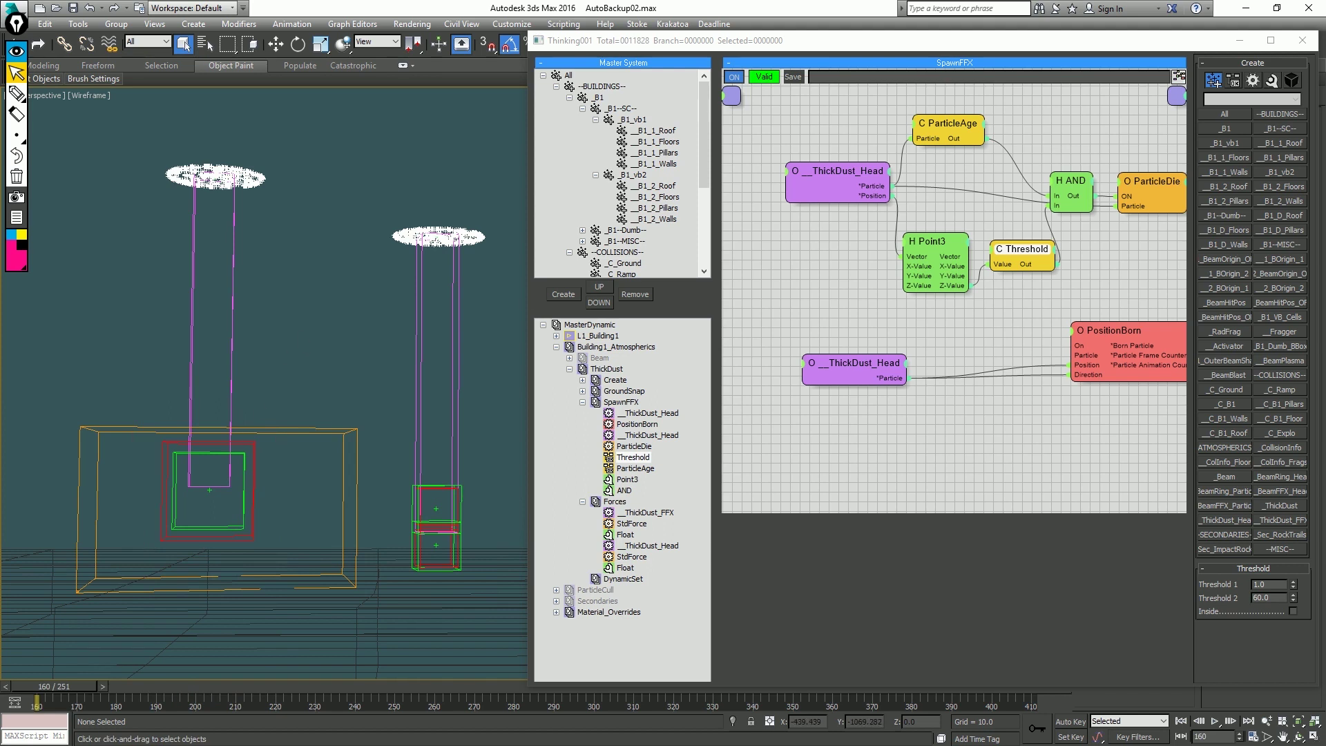
{"action": "key", "text": "l"}
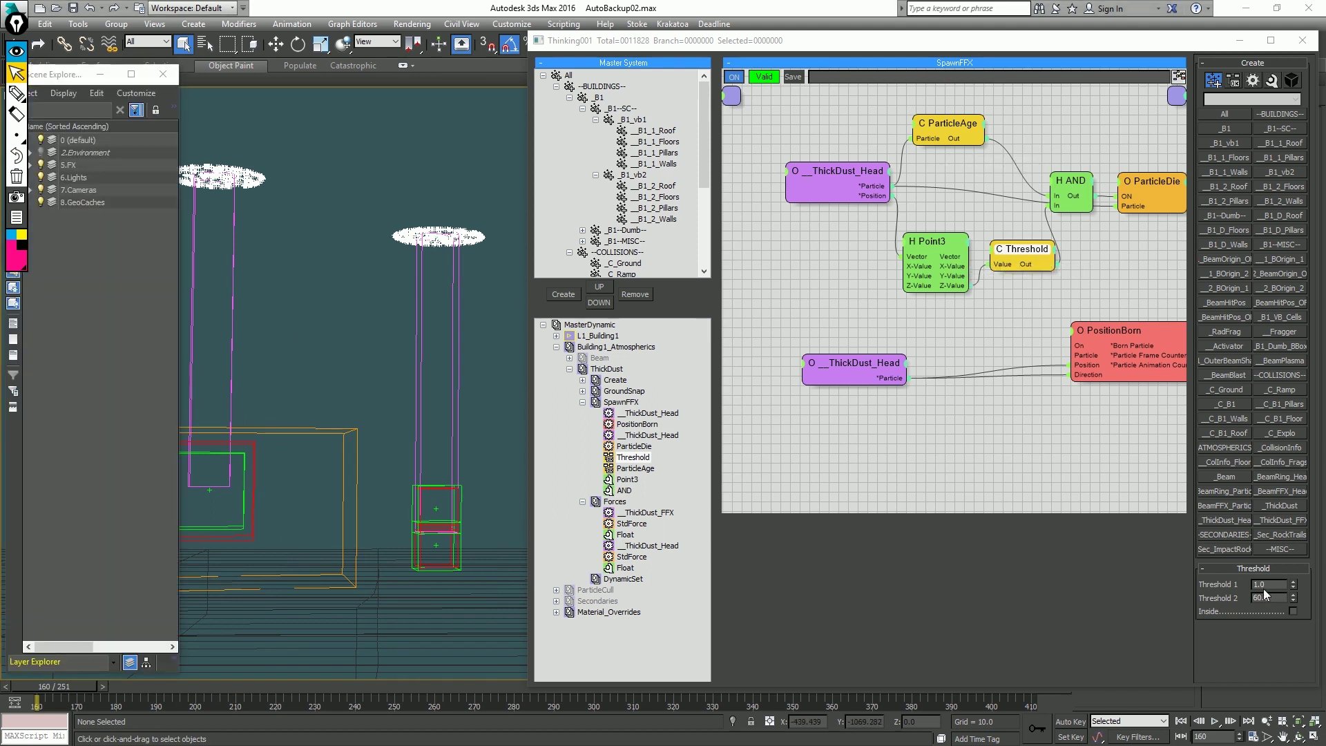
{"action": "key", "text": "l"}
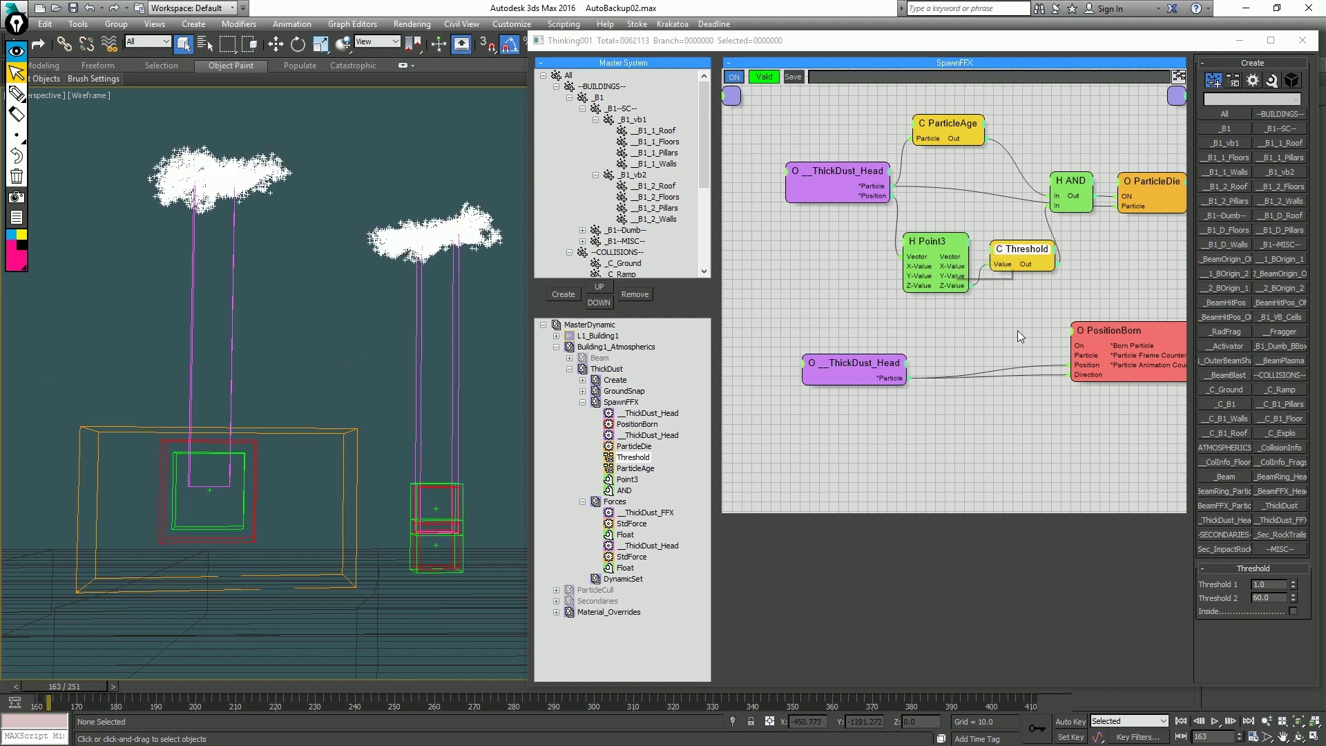
{"action": "middle_click_drag", "start_coordinate": [1017, 330], "coordinate": [976, 353]}
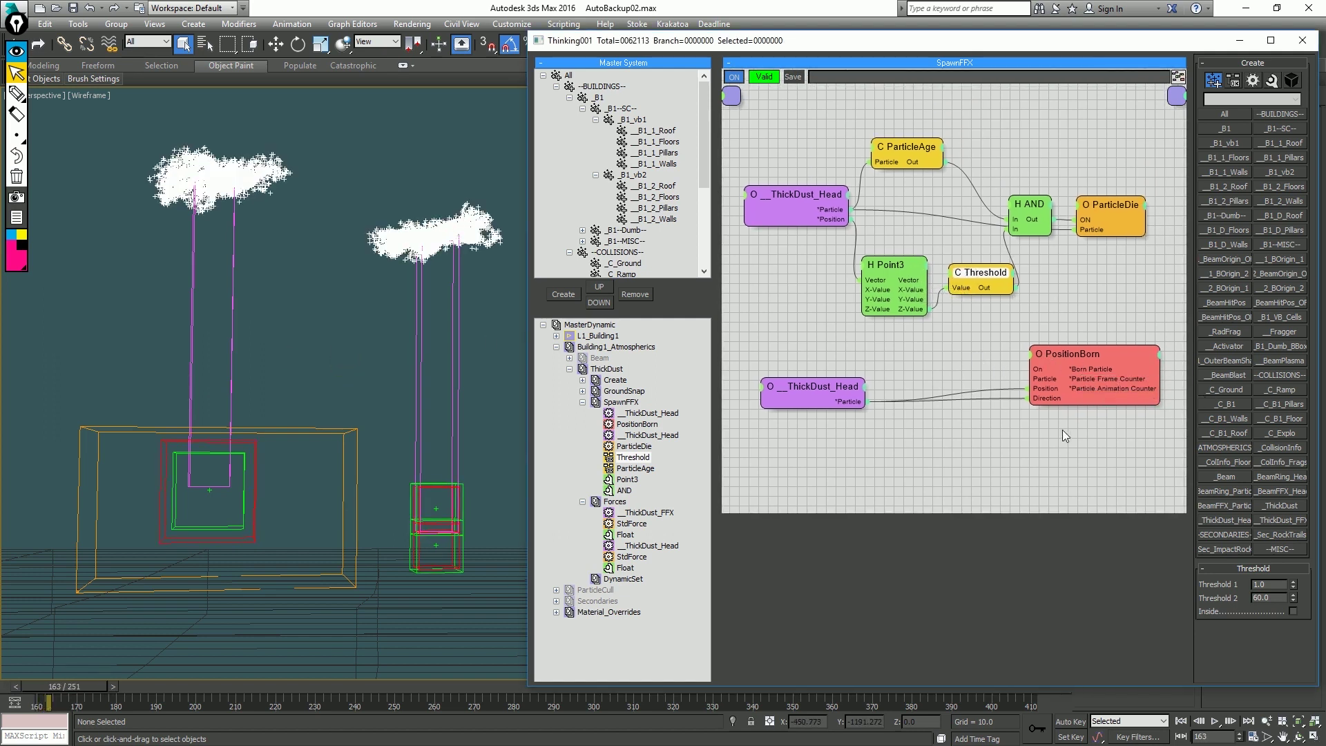
{"action": "left_click", "coordinate": [326, 361]}
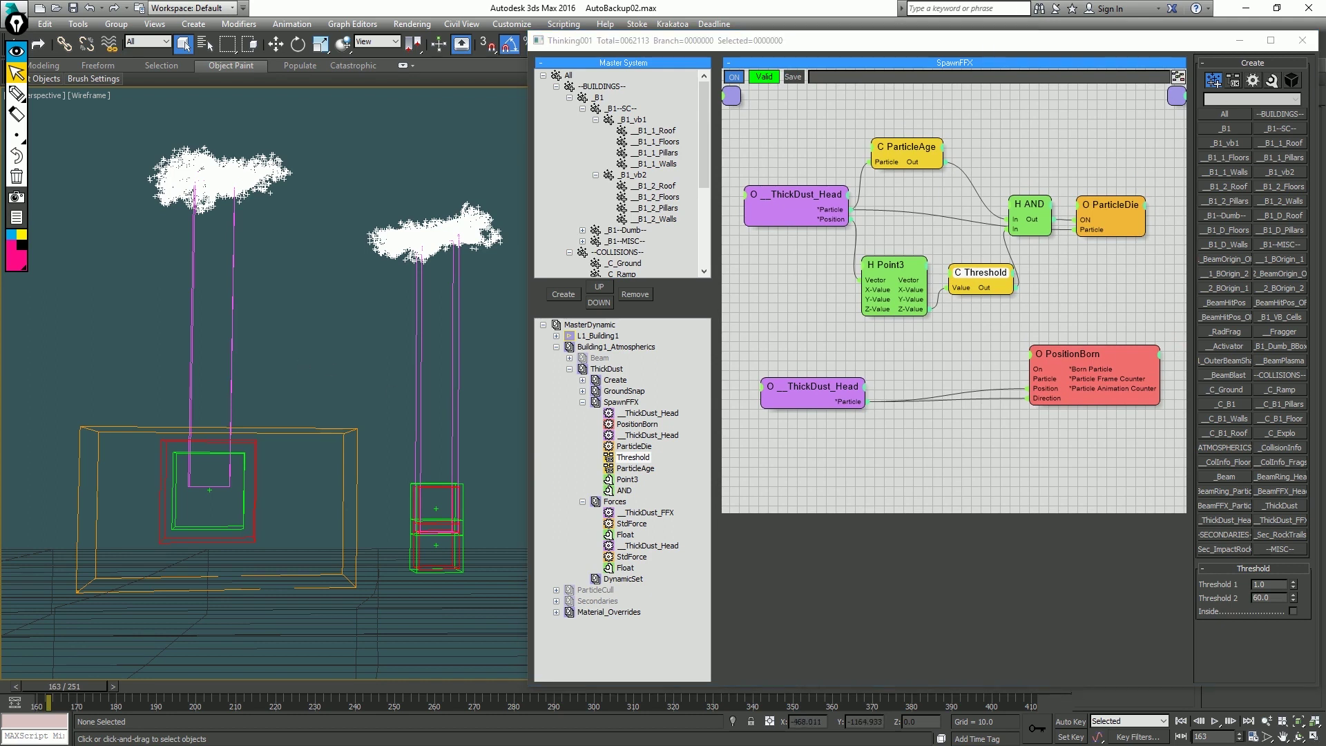
Open TP Tuner, replay the dust simulation, return to the first frame, and close the tuner.
{"action": "left_click_drag", "start_coordinate": [979, 48], "coordinate": [970, 70]}
{"action": "left_click", "coordinate": [1243, 44]}
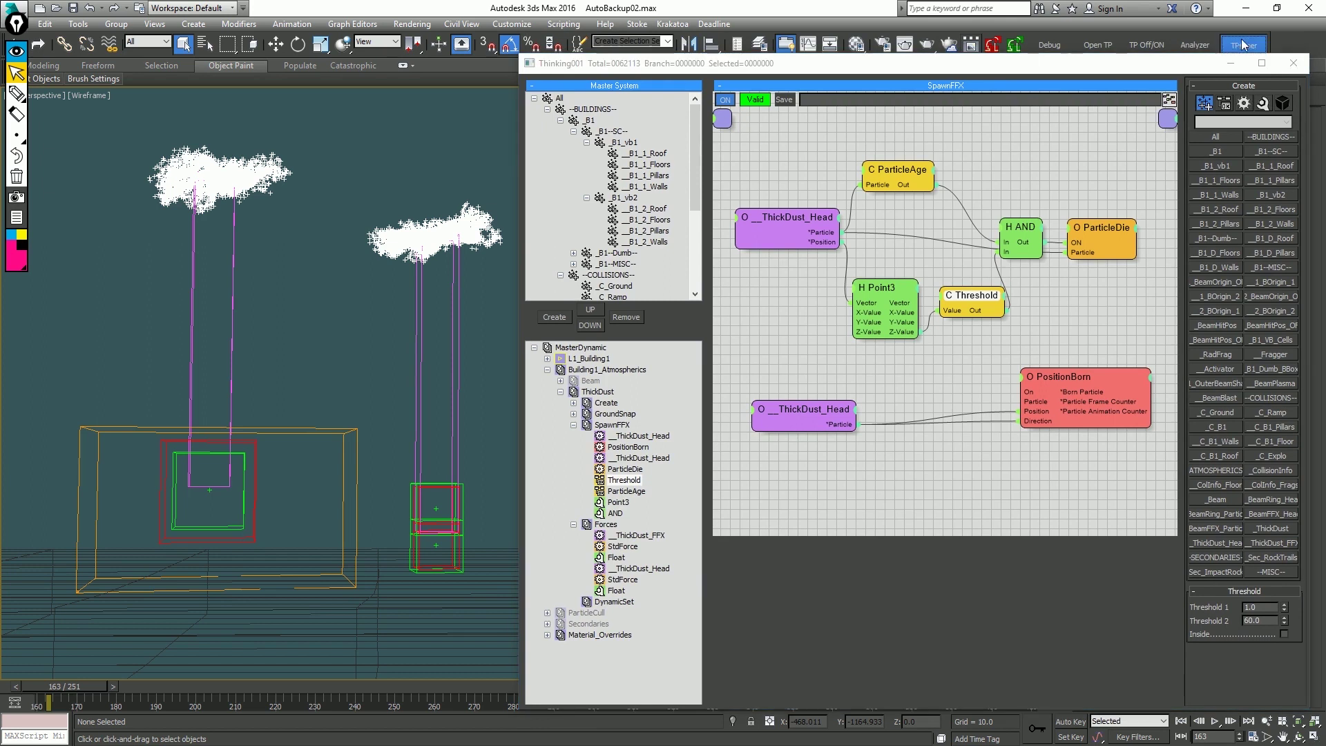
{"action": "left_click", "coordinate": [373, 323]}
{"action": "key", "text": "/"}
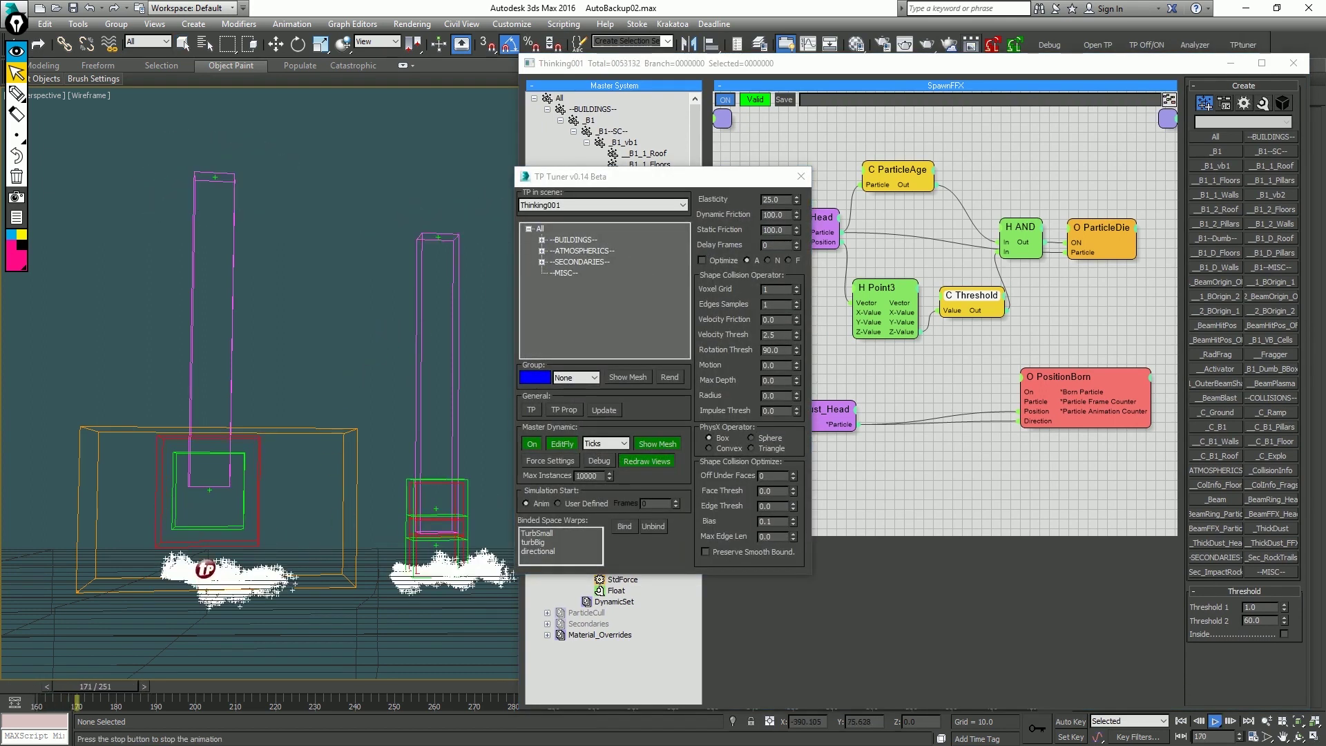
{"action": "key", "text": "/"}
{"action": "key", "text": "Home"}
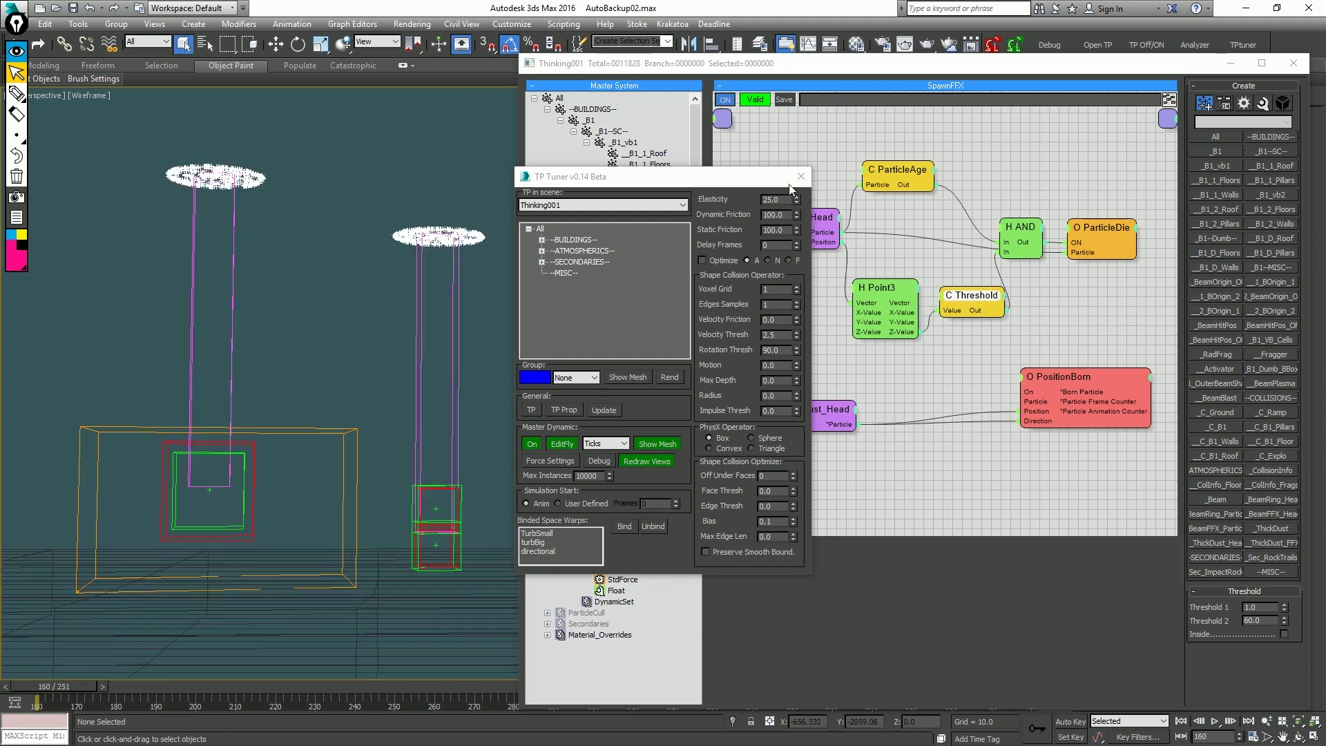
{"action": "left_click", "coordinate": [801, 176]}
Add FFX Particle Src001 as a source in the FumeFX_Dust001 container's object list.
{"action": "left_click_drag", "start_coordinate": [395, 390], "coordinate": [392, 389]}
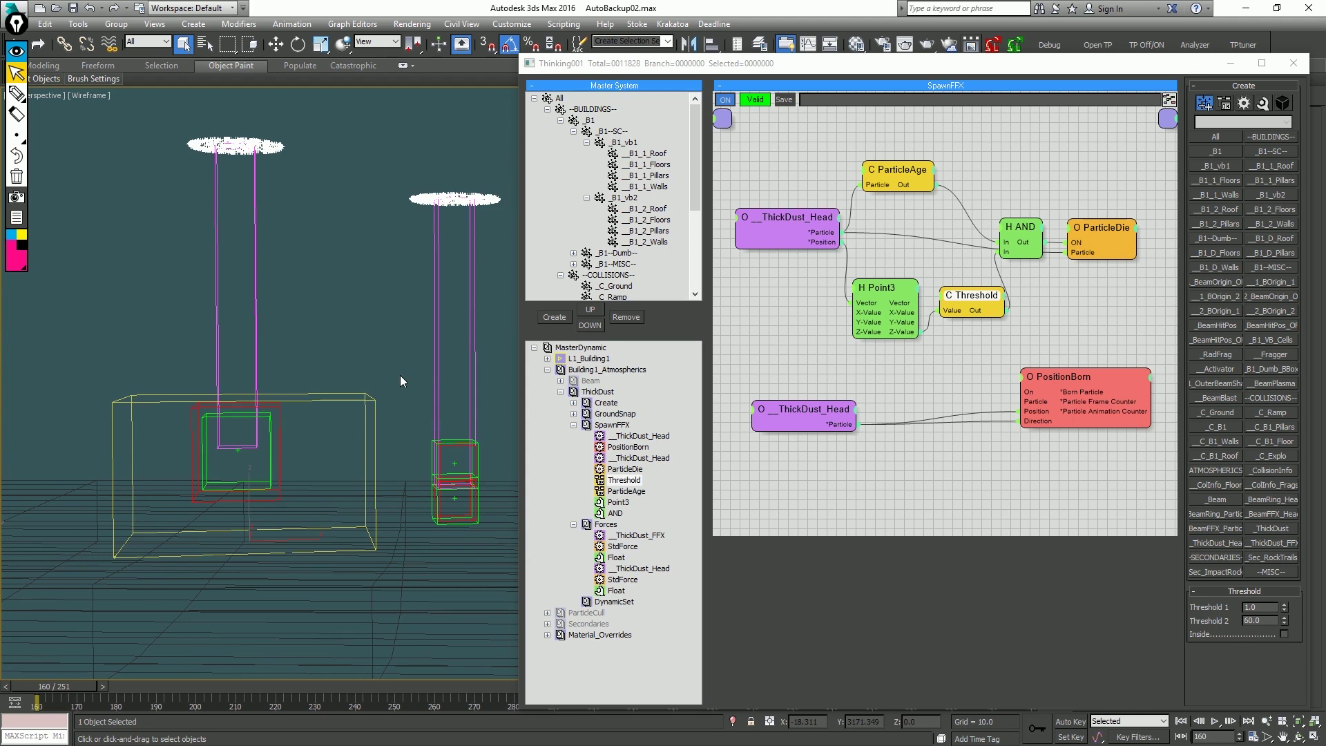
{"action": "mouse_move", "coordinate": [355, 450]}
{"action": "middle_mouse_down"}
{"action": "mouse_move", "coordinate": [384, 474]}
{"action": "mouse_move", "coordinate": [373, 465]}
{"action": "middle_mouse_up"}
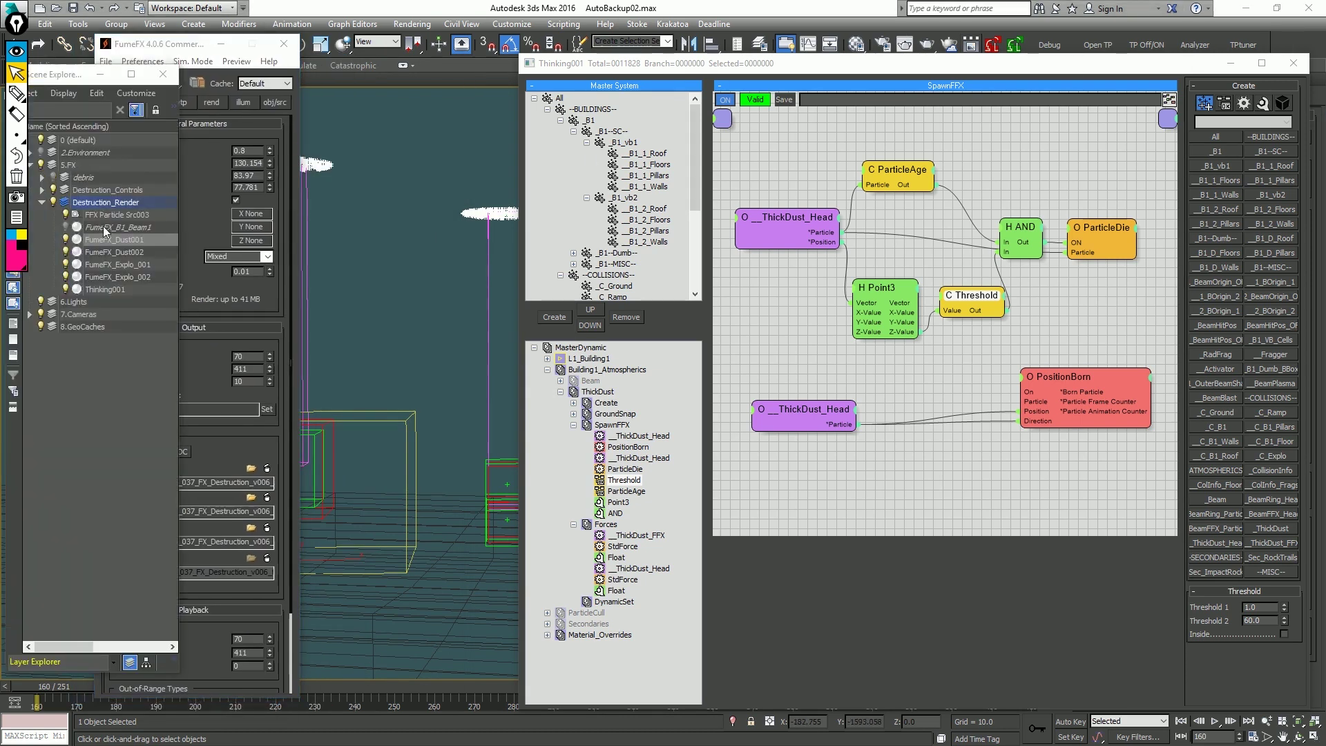
{"action": "left_click", "coordinate": [275, 103]}
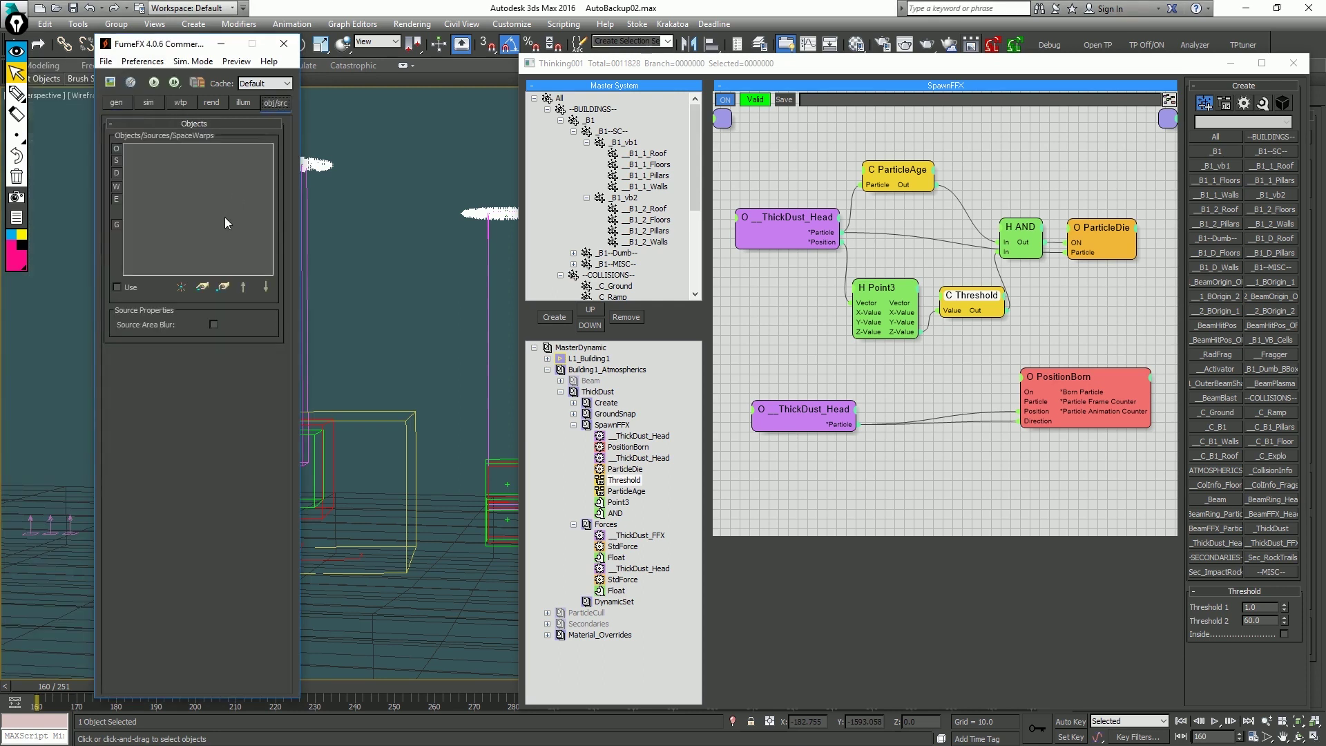
{"action": "left_click", "coordinate": [201, 287]}
{"action": "left_click", "coordinate": [238, 322]}
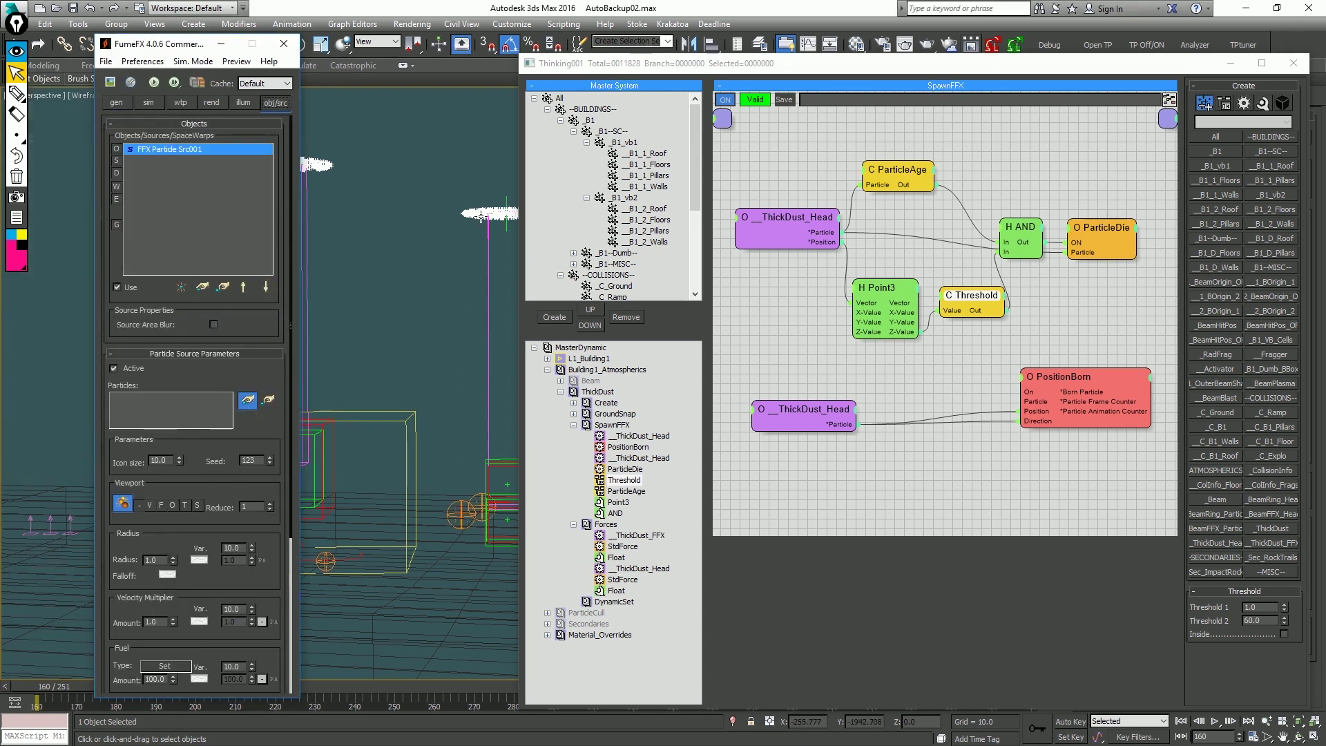
Assign the __ThickDust_FFX Thinking Particles group as the particles of the FumeFX particle source.
{"action": "left_click", "coordinate": [247, 400]}
{"action": "left_click_drag", "start_coordinate": [762, 355], "coordinate": [765, 417]}
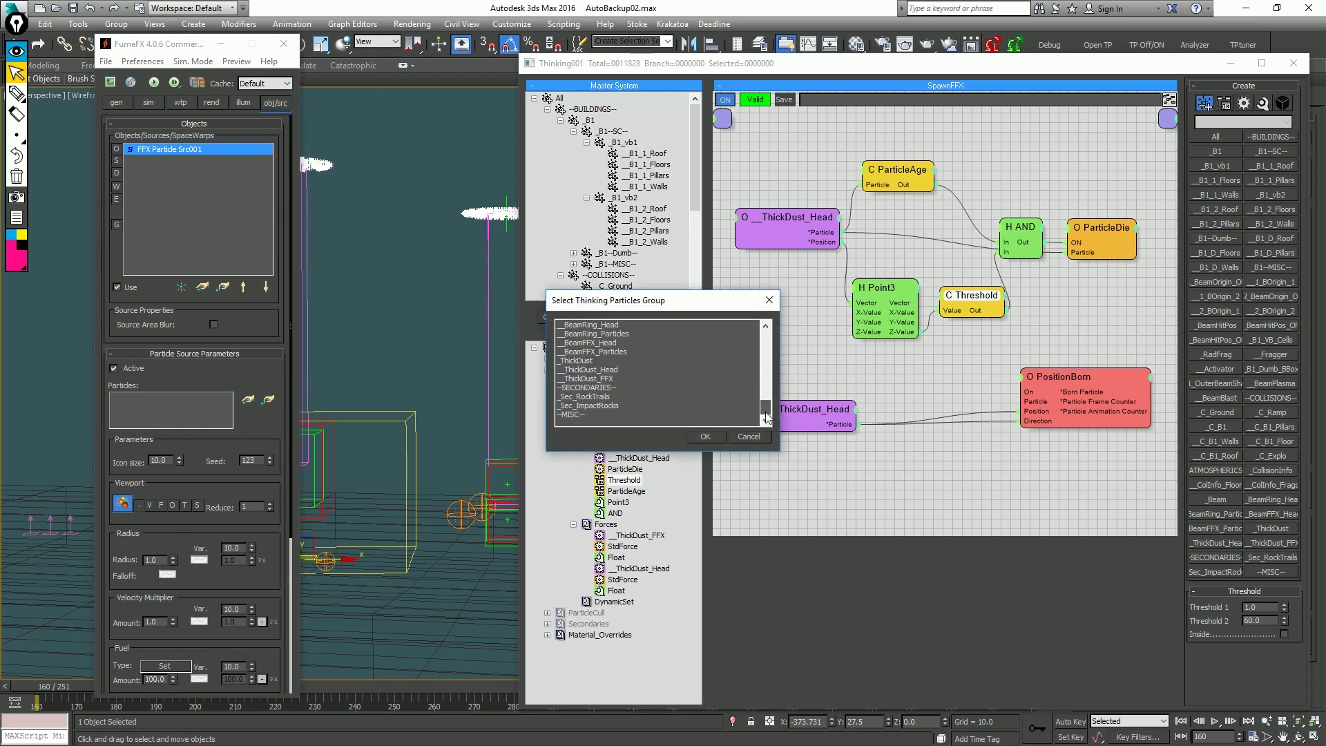
{"action": "left_click", "coordinate": [619, 379]}
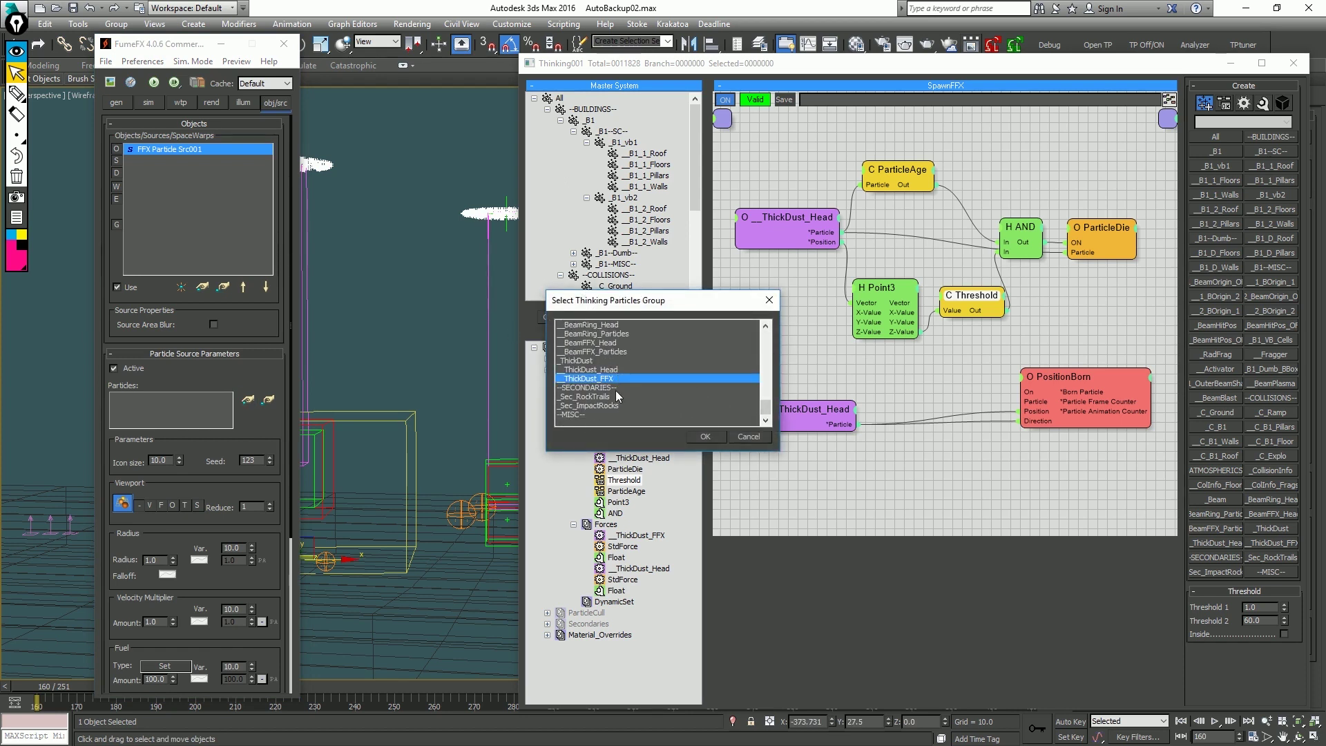
{"action": "double_click", "coordinate": [619, 379]}
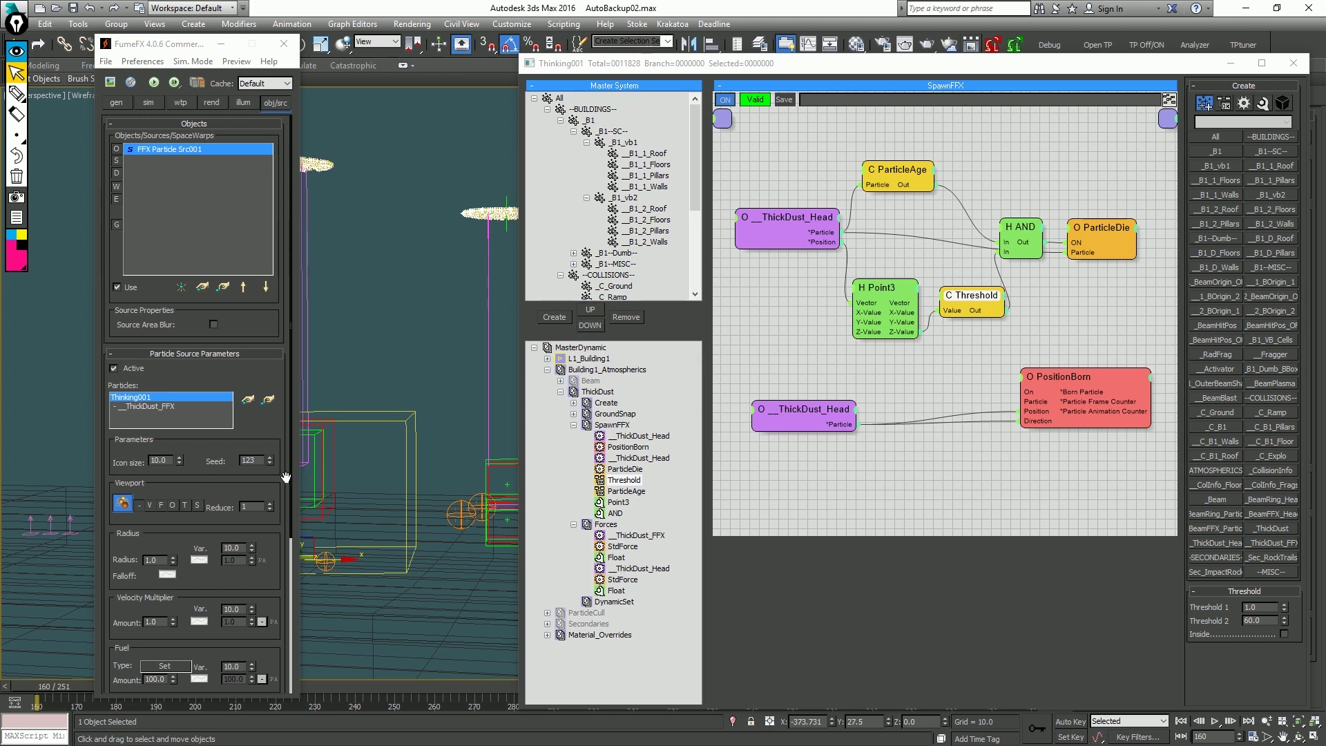
Set the particle source's radius to 0.75 and its velocity multiplier amount to 2.5.
{"action": "key", "text": "period"}
{"action": "key", "text": "period"}
{"action": "key", "text": "period"}
{"action": "key", "text": "period"}
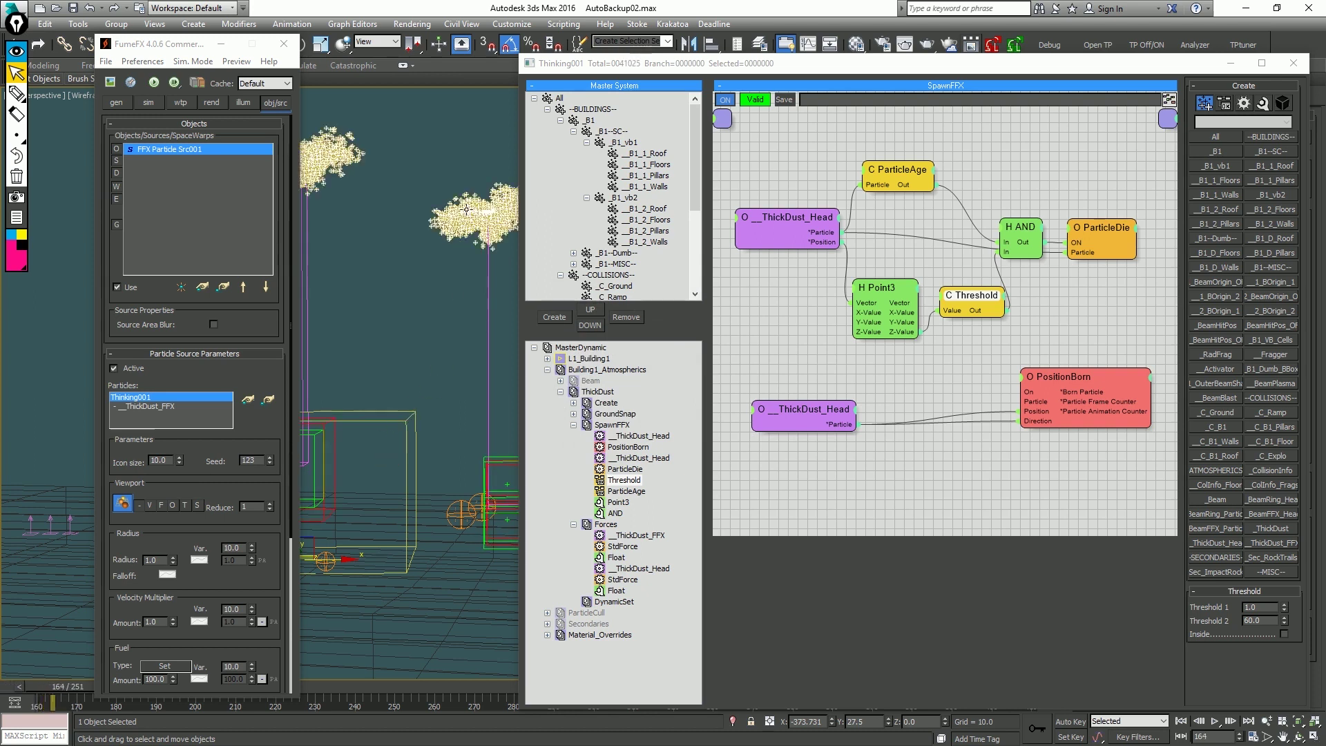
{"action": "scroll", "coordinate": [467, 207], "scroll_direction": "up", "scroll_amount": 3}
{"action": "scroll", "coordinate": [442, 228], "scroll_direction": "up", "scroll_amount": 3}
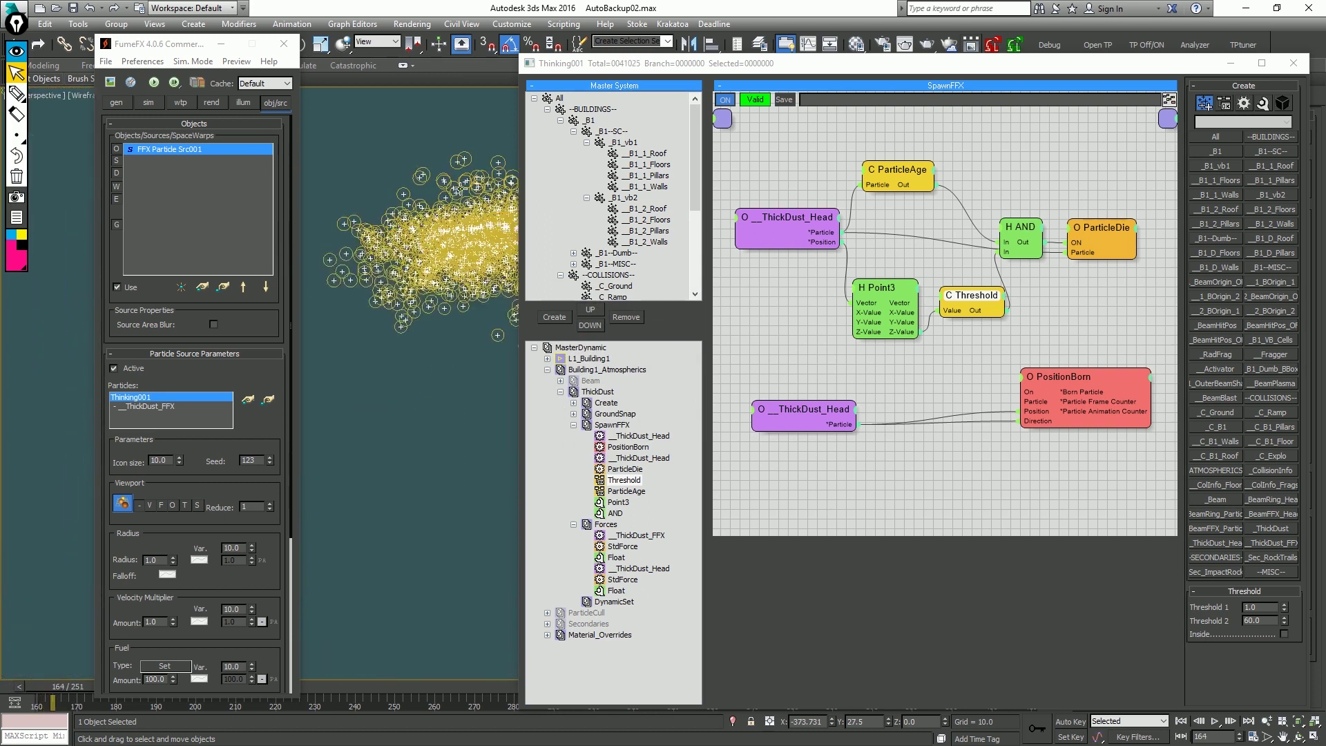
{"action": "double_click", "coordinate": [163, 559]}
{"action": "type", "text": "0.75"}
{"action": "key", "text": "Return"}
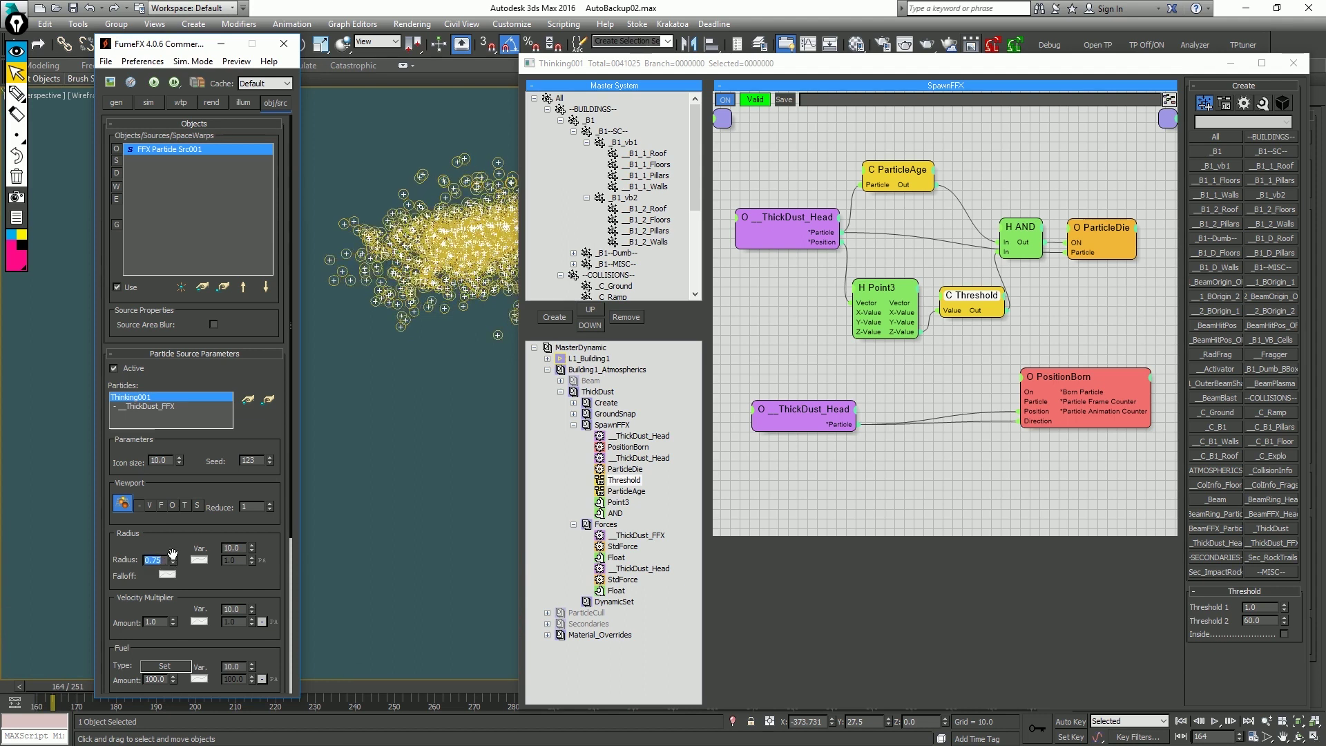
{"action": "left_click_drag", "start_coordinate": [173, 549], "coordinate": [196, 382]}
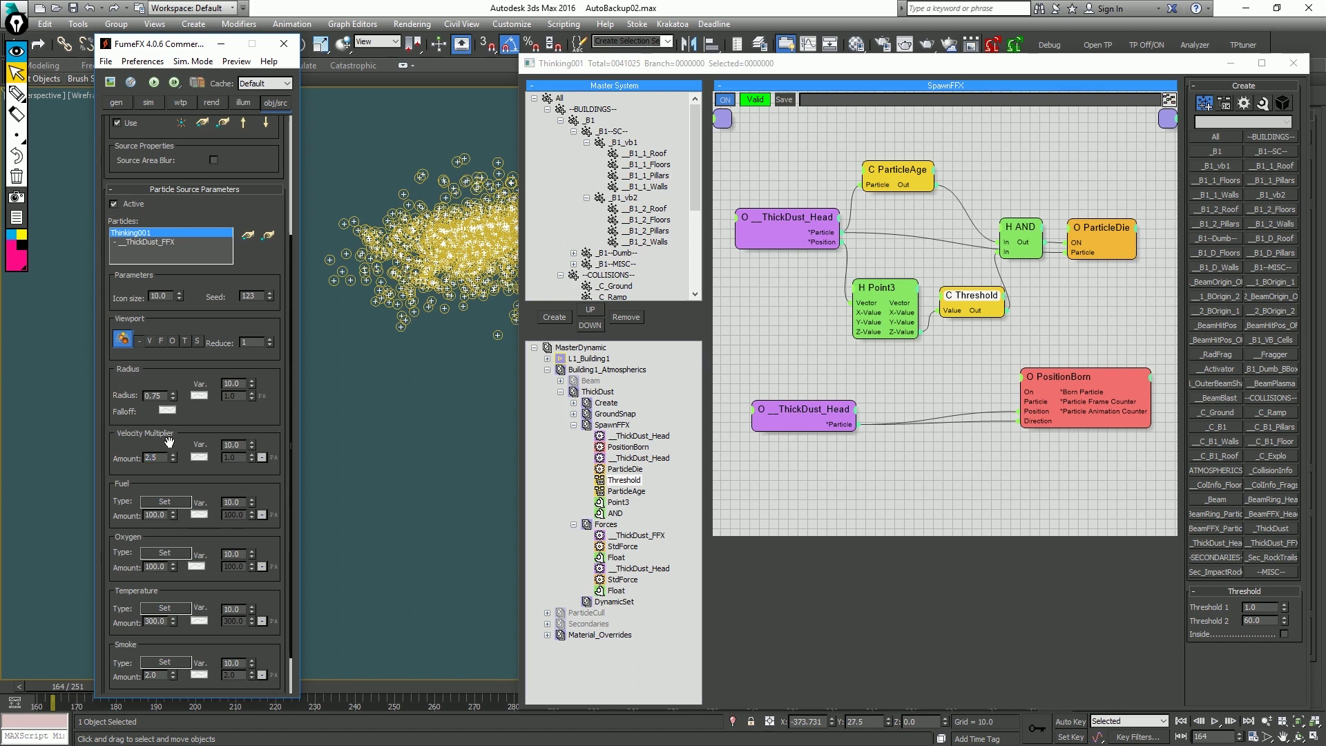
Sketch an arrow and curling smoke trails streaming from the outer particles with the screen pen, and clear the drawing.
{"action": "left_click", "coordinate": [15, 93]}
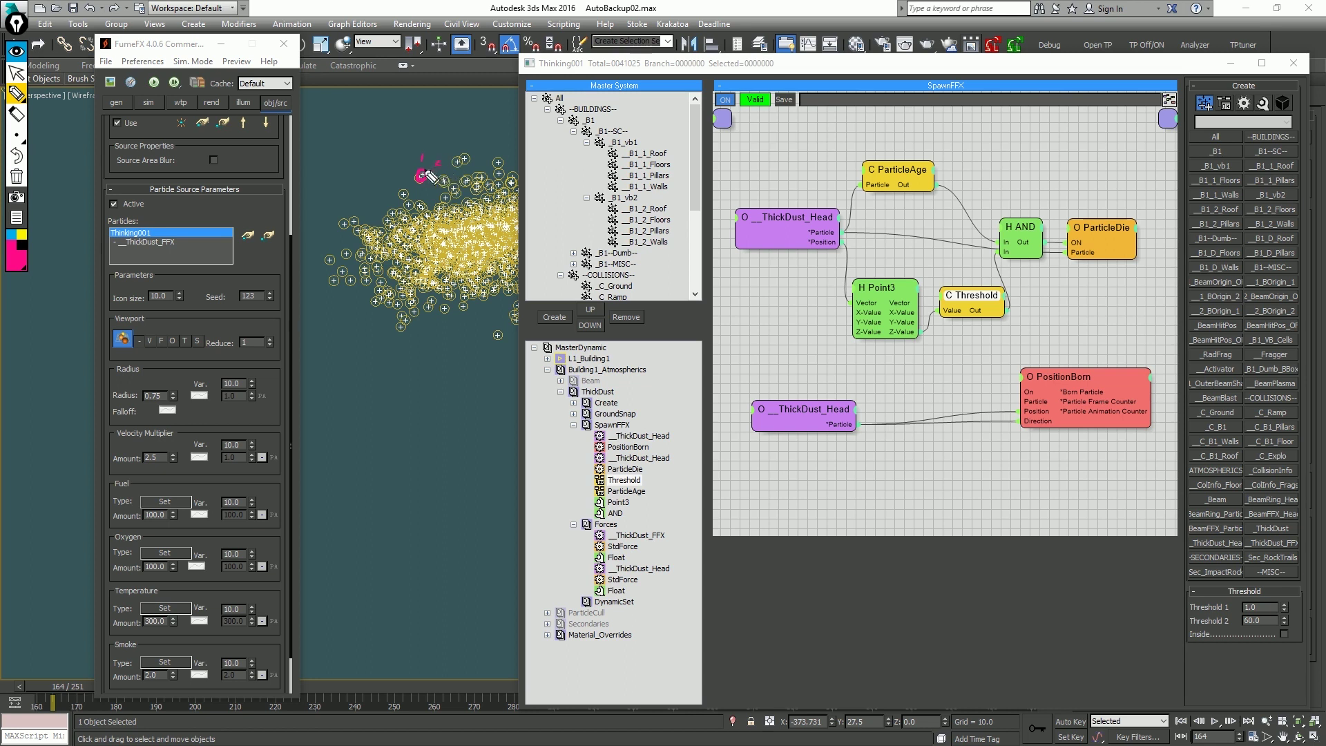
{"action": "left_click_drag", "start_coordinate": [442, 111], "coordinate": [376, 111]}
{"action": "left_click_drag", "start_coordinate": [397, 104], "coordinate": [399, 124]}
{"action": "mouse_move", "coordinate": [419, 172]}
{"action": "left_mouse_down"}
{"action": "mouse_move", "coordinate": [372, 149]}
{"action": "mouse_move", "coordinate": [352, 194]}
{"action": "left_mouse_up"}
{"action": "left_click_drag", "start_coordinate": [355, 140], "coordinate": [421, 177]}
{"action": "mouse_move", "coordinate": [356, 205]}
{"action": "left_mouse_down"}
{"action": "mouse_move", "coordinate": [321, 198]}
{"action": "mouse_move", "coordinate": [283, 118]}
{"action": "mouse_move", "coordinate": [385, 138]}
{"action": "left_mouse_up"}
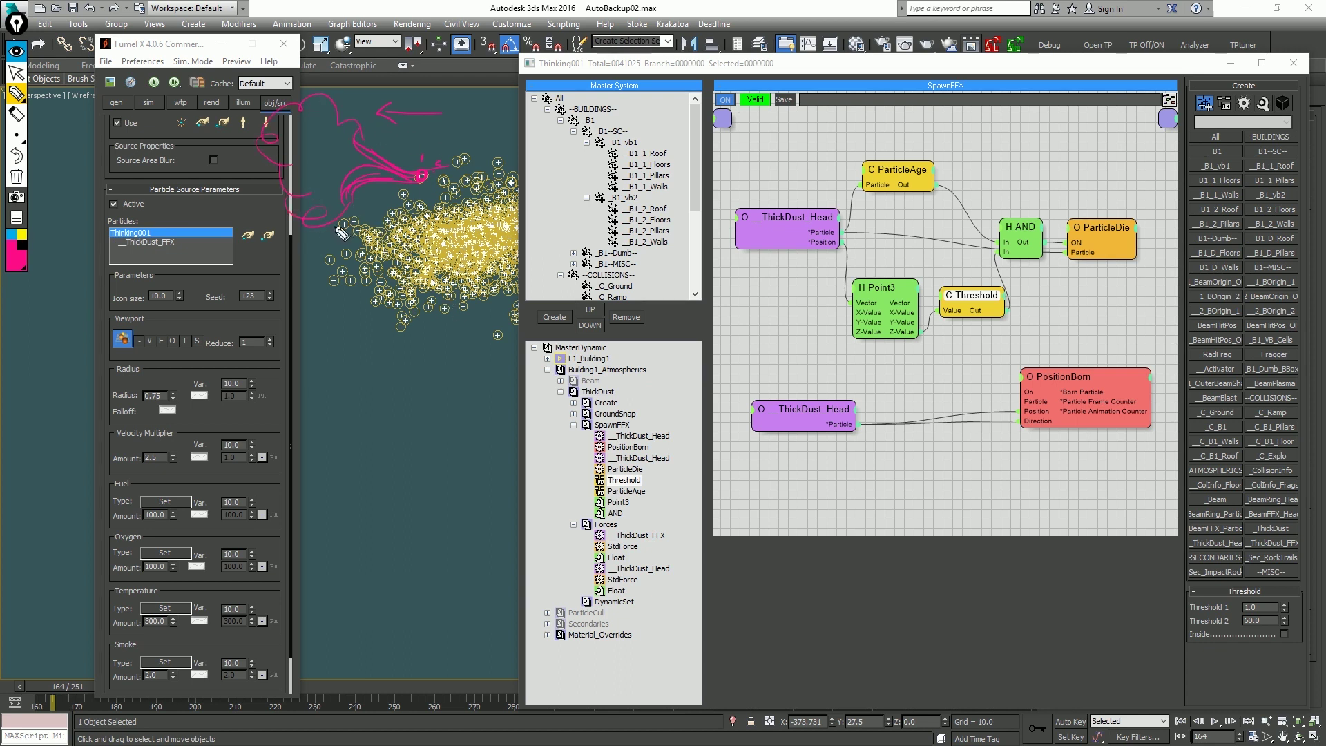
{"action": "left_click_drag", "start_coordinate": [330, 259], "coordinate": [219, 227]}
{"action": "mouse_move", "coordinate": [284, 274]}
{"action": "left_mouse_down"}
{"action": "mouse_move", "coordinate": [208, 324]}
{"action": "mouse_move", "coordinate": [170, 256]}
{"action": "mouse_move", "coordinate": [231, 235]}
{"action": "left_mouse_up"}
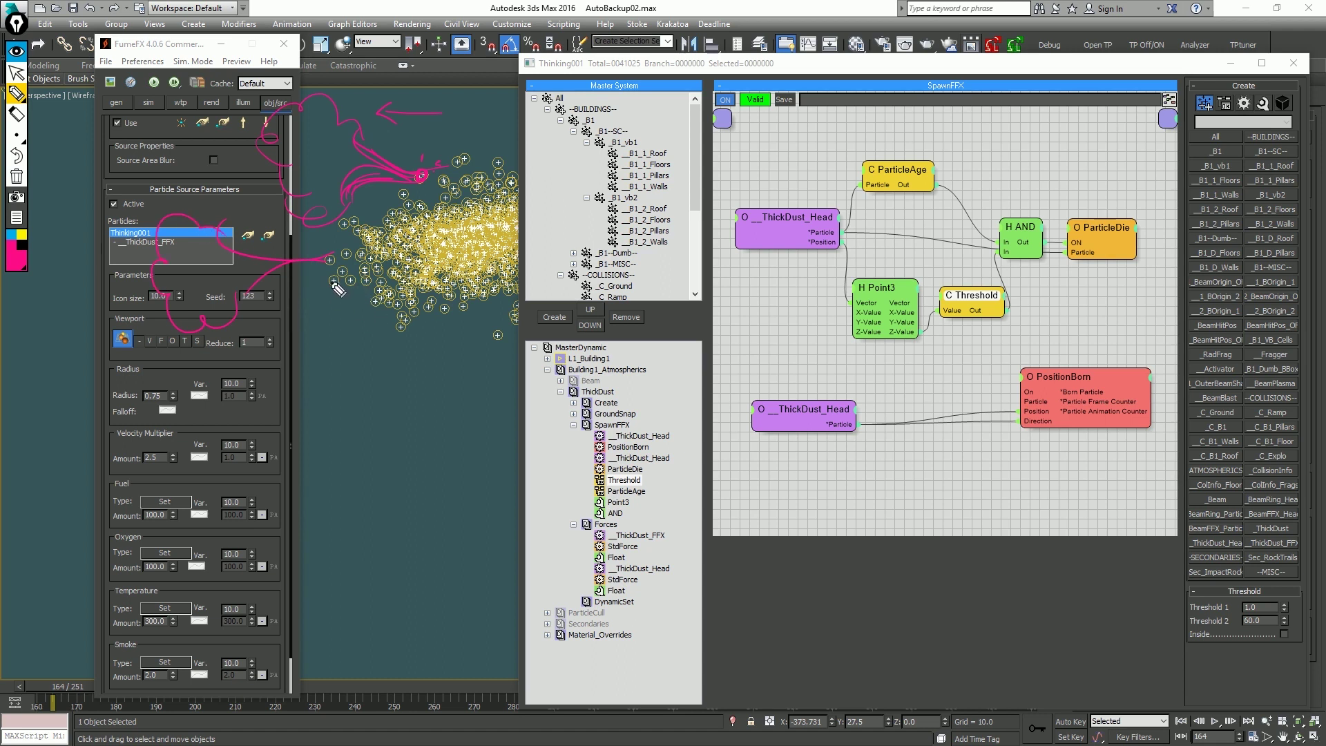
{"action": "left_click_drag", "start_coordinate": [333, 281], "coordinate": [271, 345]}
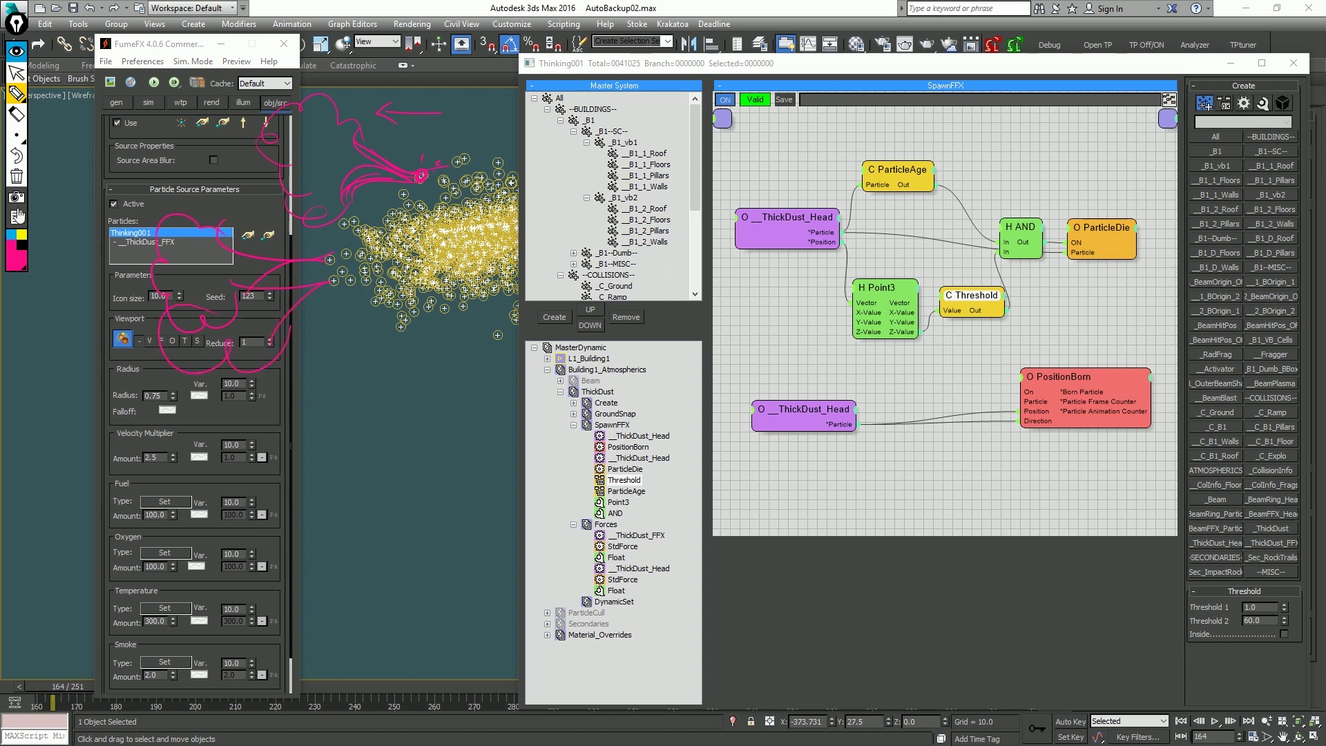
{"action": "left_click", "coordinate": [16, 176]}
Sketch a large billowing cloud outline around the particle cluster with the screen pen, and clear it.
{"action": "mouse_move", "coordinate": [378, 123]}
{"action": "left_mouse_down"}
{"action": "mouse_move", "coordinate": [257, 119]}
{"action": "mouse_move", "coordinate": [149, 230]}
{"action": "mouse_move", "coordinate": [166, 377]}
{"action": "mouse_move", "coordinate": [255, 495]}
{"action": "mouse_move", "coordinate": [469, 361]}
{"action": "left_mouse_up"}
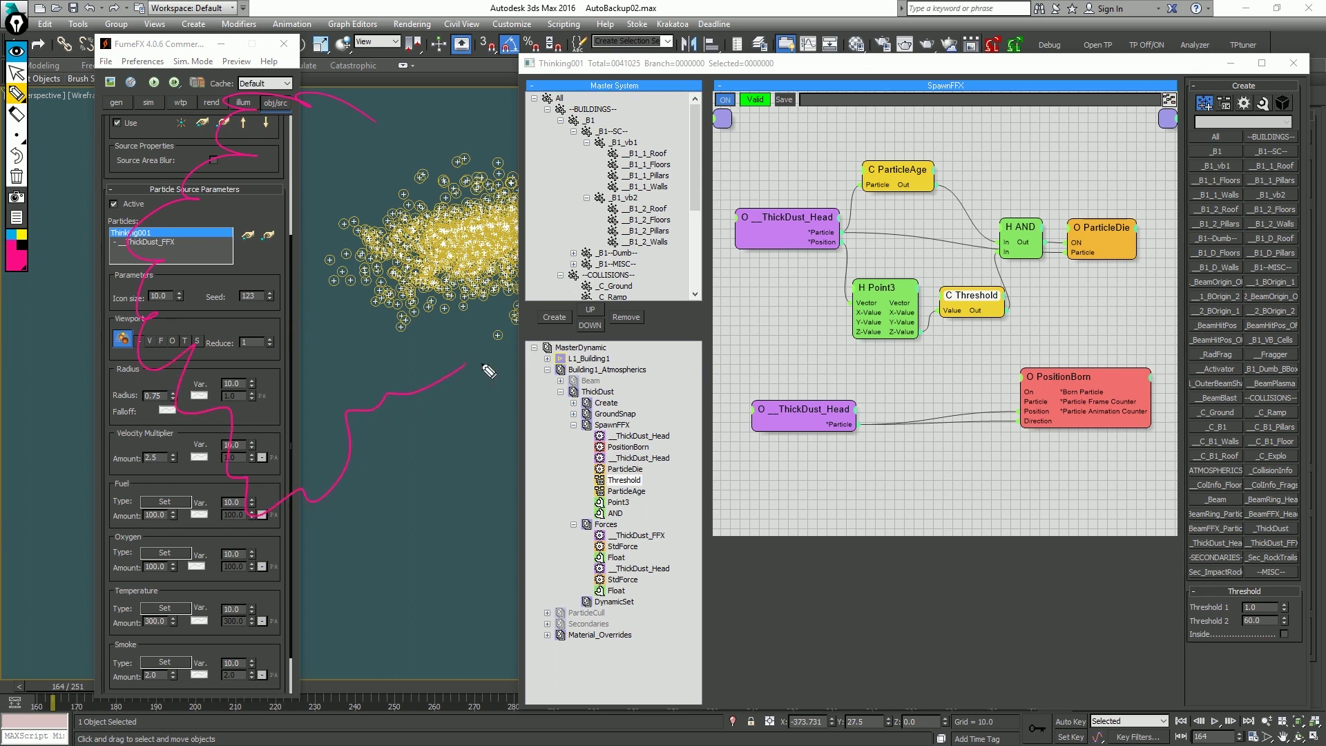
{"action": "mouse_move", "coordinate": [420, 193]}
{"action": "left_mouse_down"}
{"action": "mouse_move", "coordinate": [349, 241]}
{"action": "mouse_move", "coordinate": [360, 280]}
{"action": "left_mouse_up"}
{"action": "left_click", "coordinate": [16, 176]}
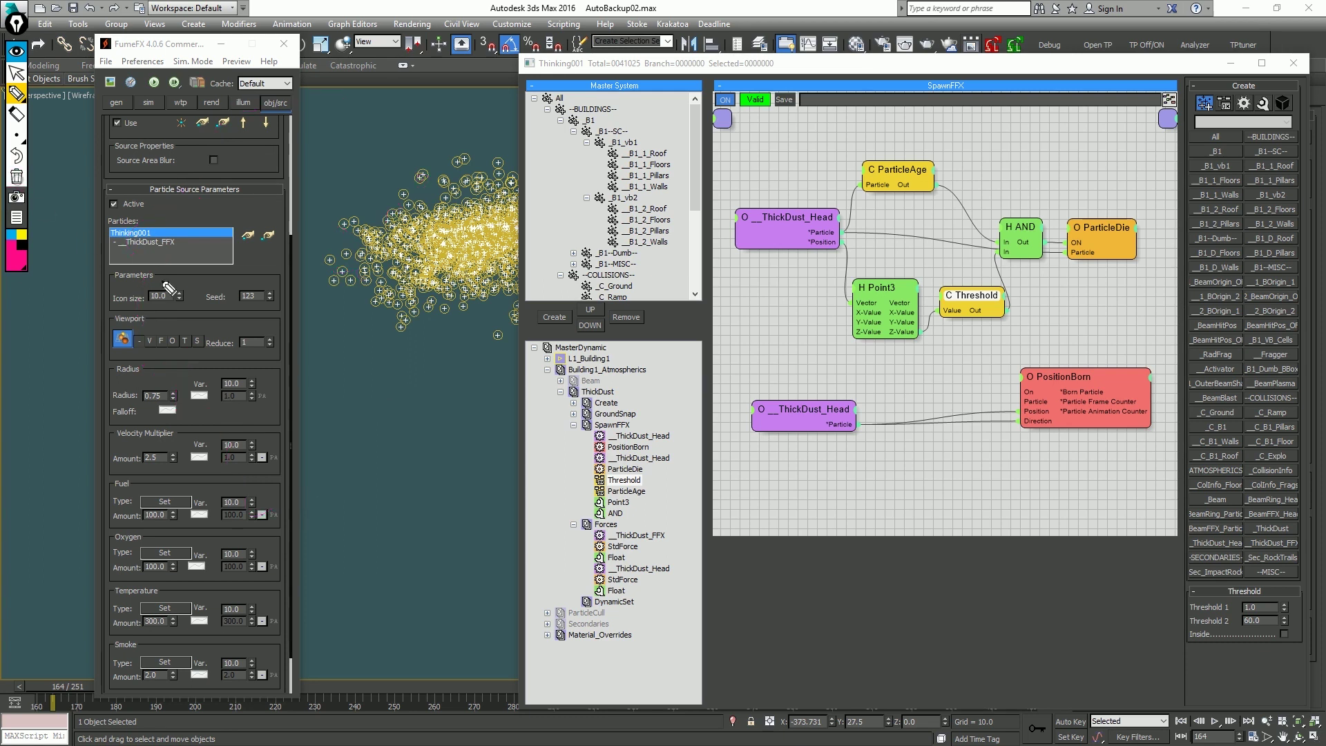
Sketch a few separate dots with short trails below the particle cluster, and clear the drawing.
{"action": "left_click", "coordinate": [330, 407]}
{"action": "left_click", "coordinate": [296, 475]}
{"action": "left_click", "coordinate": [367, 413]}
{"action": "mouse_move", "coordinate": [330, 408]}
{"action": "left_mouse_down"}
{"action": "mouse_move", "coordinate": [355, 441]}
{"action": "mouse_move", "coordinate": [420, 460]}
{"action": "left_mouse_up"}
{"action": "left_click_drag", "start_coordinate": [295, 476], "coordinate": [385, 474]}
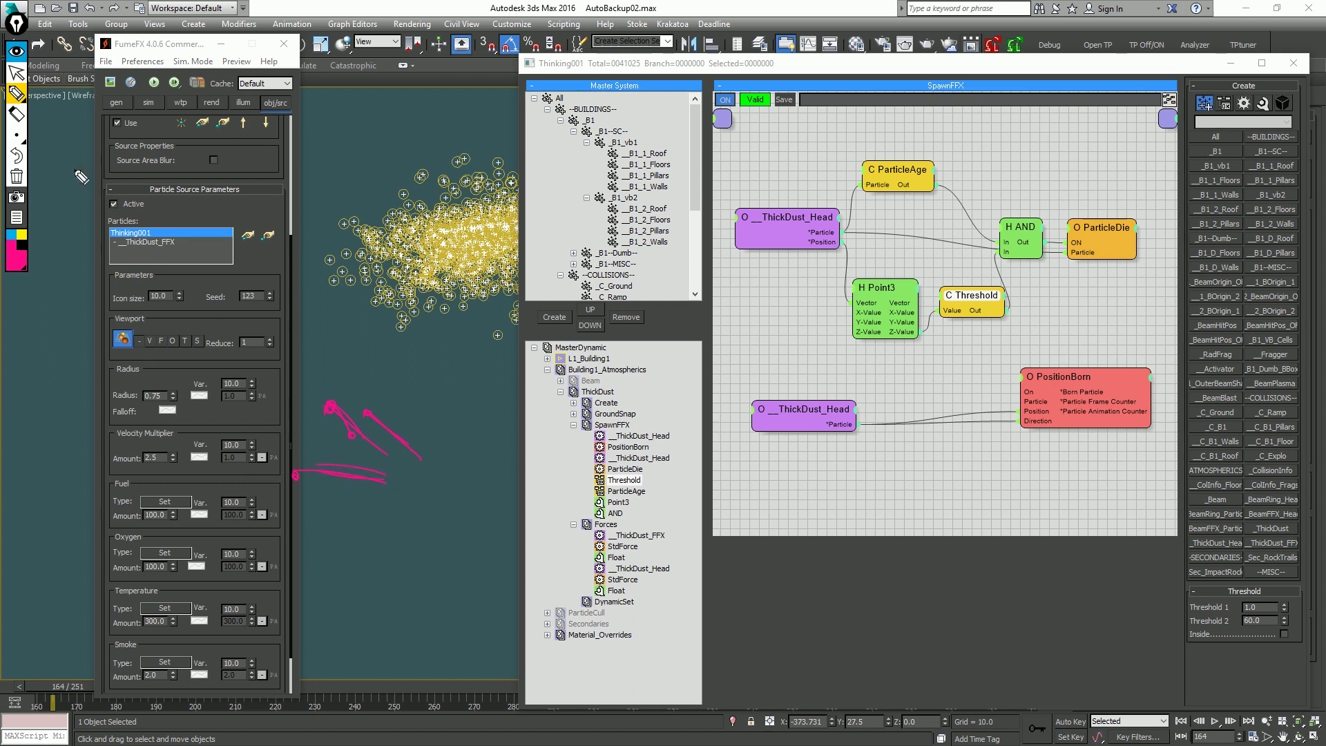
{"action": "left_click", "coordinate": [16, 176]}
Sketch a puffy smoke cloud off the edge of the particle cluster, clear it and close the annotation tools.
{"action": "left_click_drag", "start_coordinate": [351, 222], "coordinate": [308, 147]}
{"action": "mouse_move", "coordinate": [327, 245]}
{"action": "left_mouse_down"}
{"action": "mouse_move", "coordinate": [300, 307]}
{"action": "mouse_move", "coordinate": [208, 250]}
{"action": "mouse_move", "coordinate": [248, 131]}
{"action": "mouse_move", "coordinate": [271, 138]}
{"action": "left_mouse_up"}
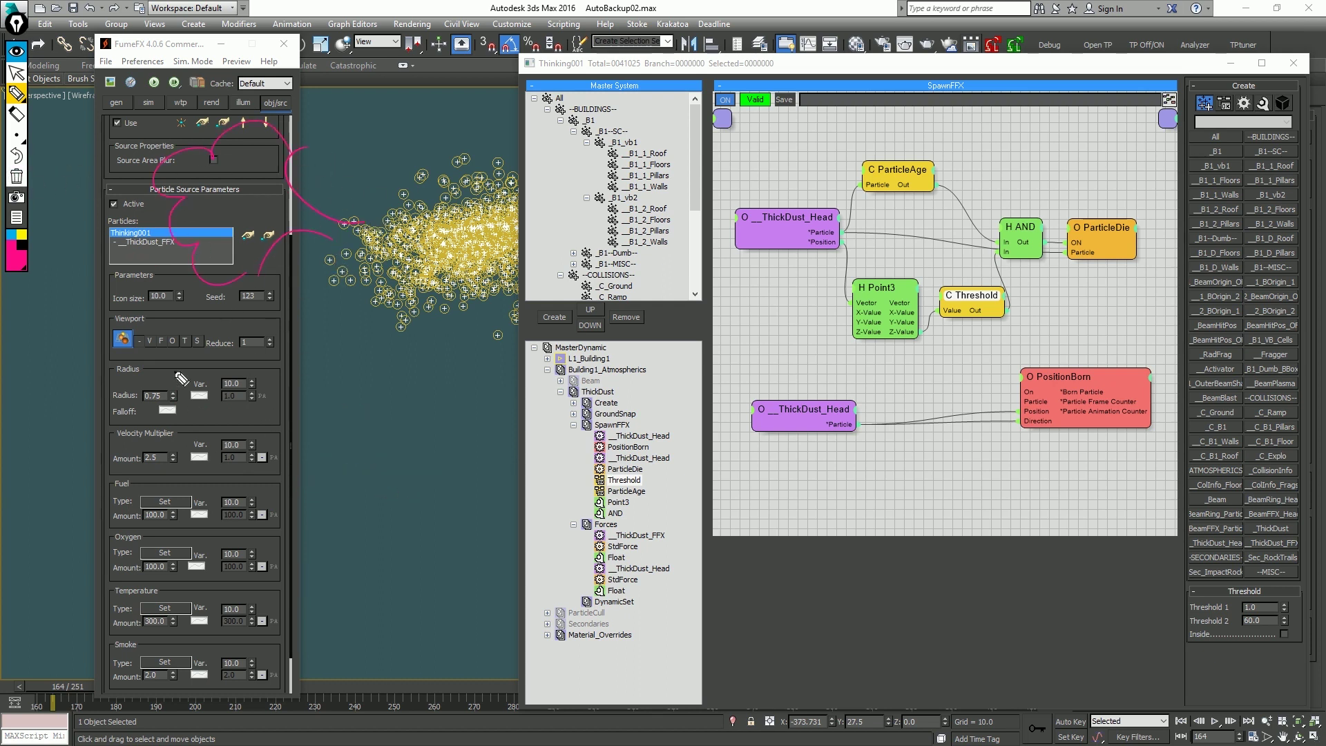
{"action": "left_click", "coordinate": [16, 176]}
{"action": "left_click", "coordinate": [17, 51]}
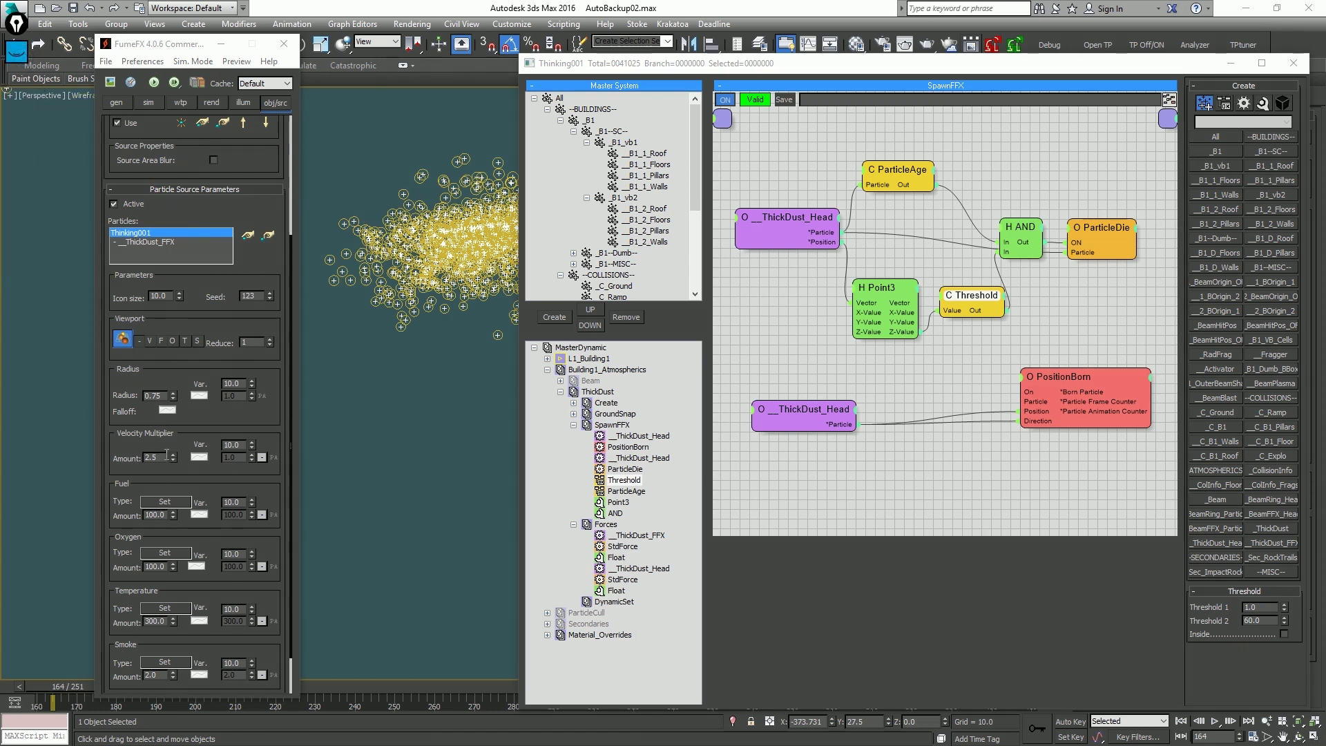
Set the particle source's fuel variation to 20, temperature amount to -200 and smoke amount to 5.
{"action": "double_click", "coordinate": [232, 502]}
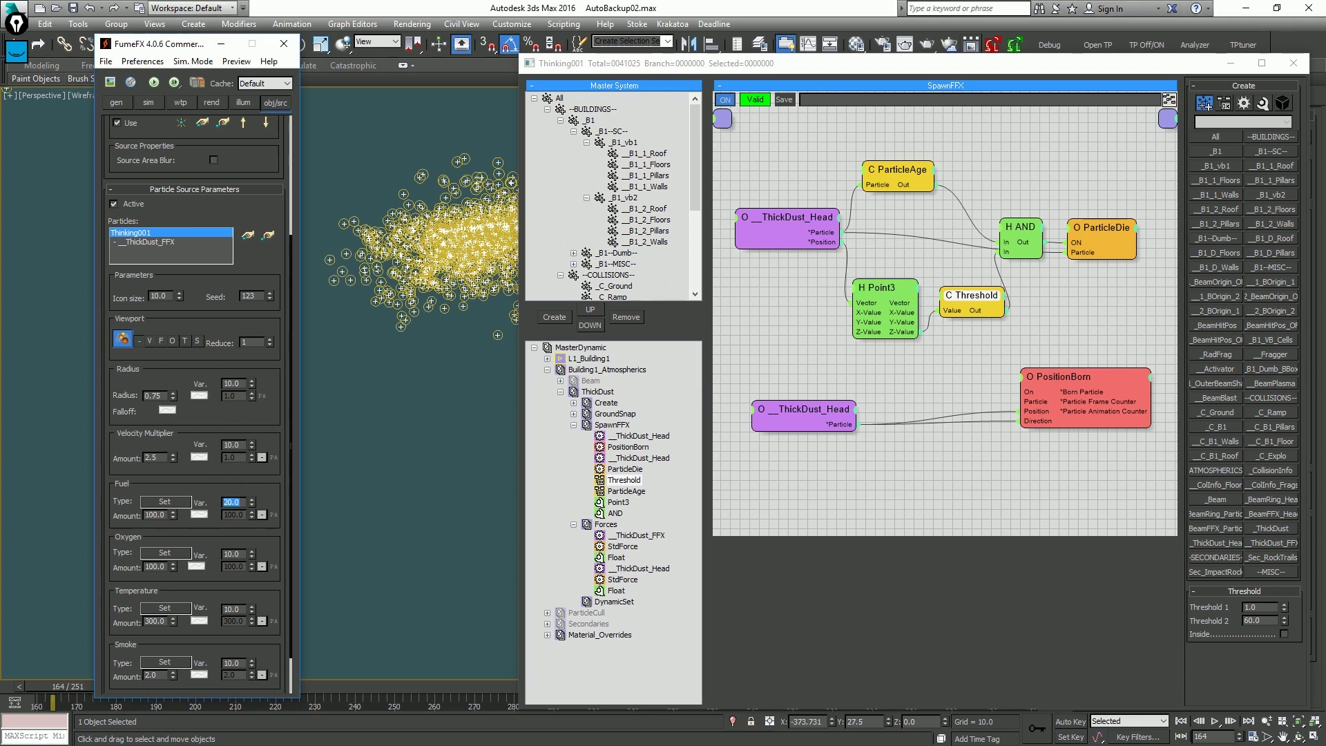
{"action": "left_click_drag", "start_coordinate": [130, 600], "coordinate": [136, 451]}
{"action": "key", "text": "ctrl+alt+o"}
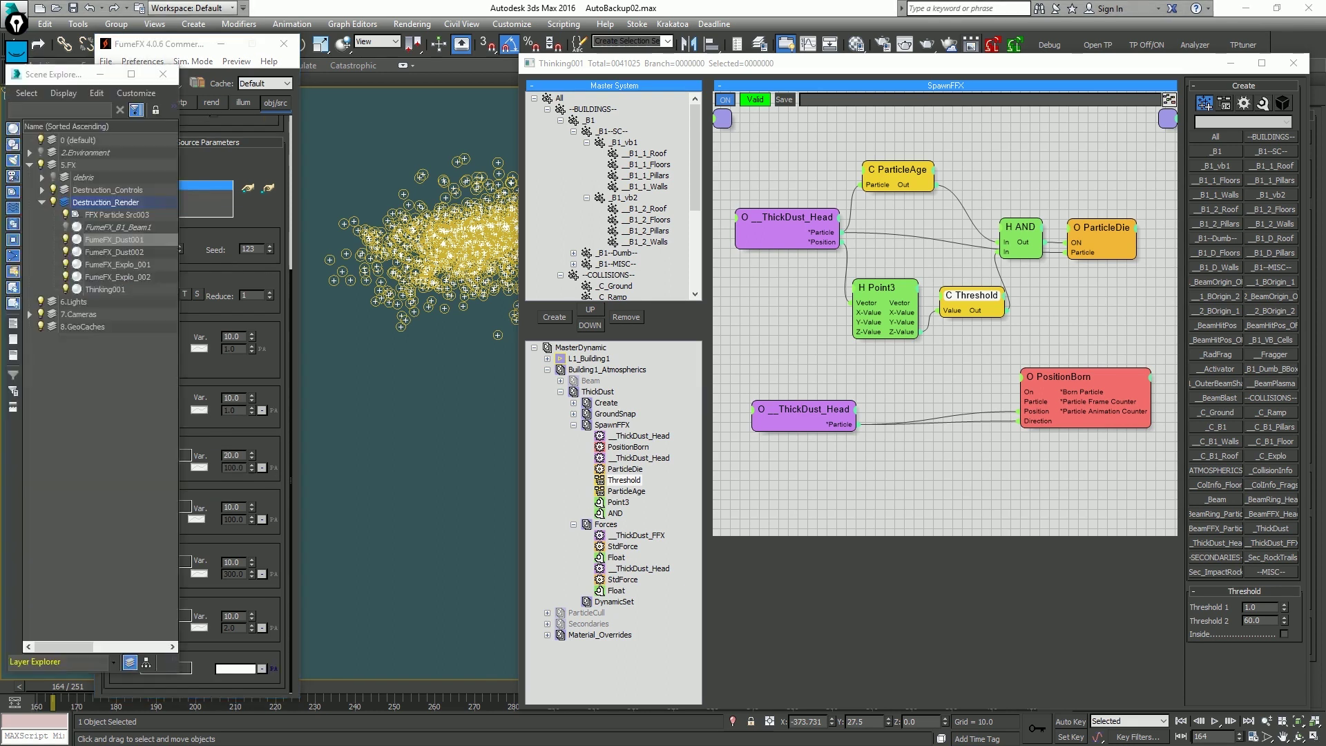
{"action": "key", "text": "ctrl+alt+o"}
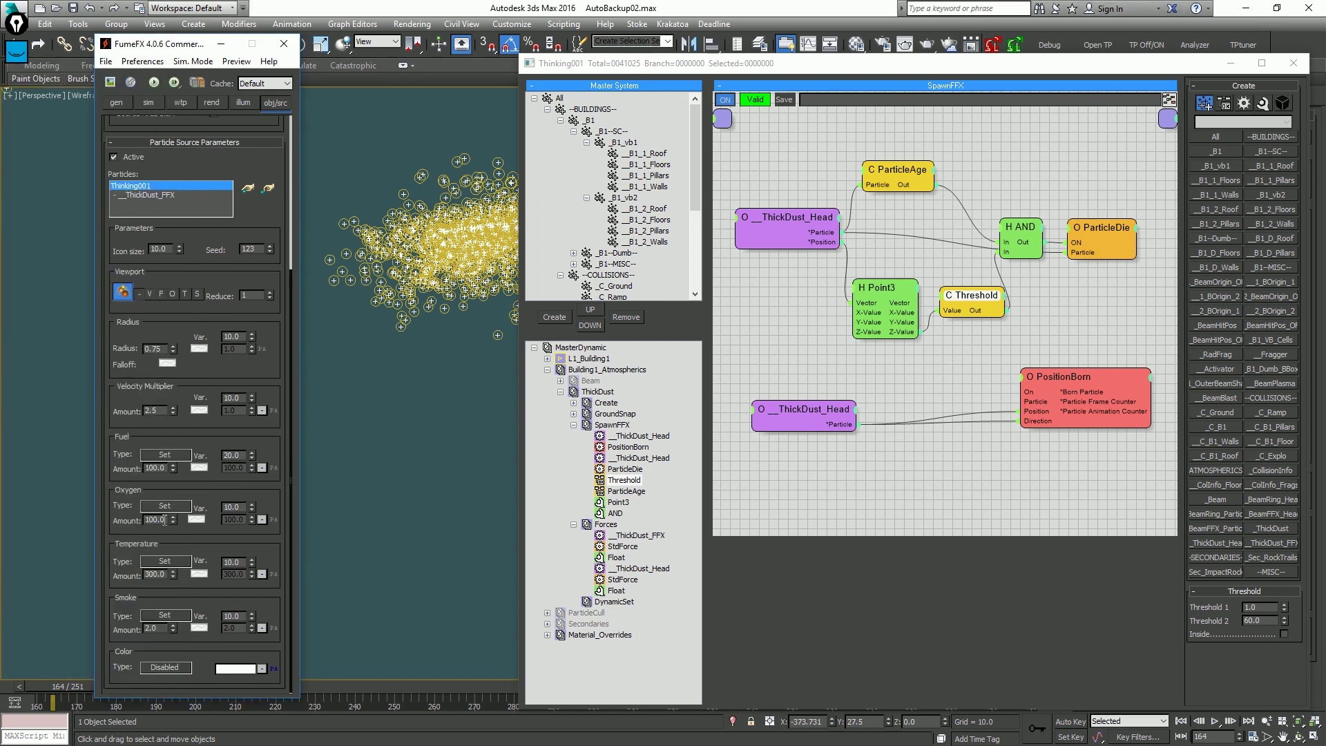
{"action": "type", "text": "-2"}
{"action": "left_click", "coordinate": [167, 574]}
{"action": "type", "text": "5"}
{"action": "key", "text": "Return"}
Move the Thinking Particles window out of the way and return to the first frame with both beams in view.
{"action": "left_click_drag", "start_coordinate": [647, 61], "coordinate": [1325, 86]}
{"action": "scroll", "coordinate": [733, 297], "scroll_direction": "down", "scroll_amount": 10}
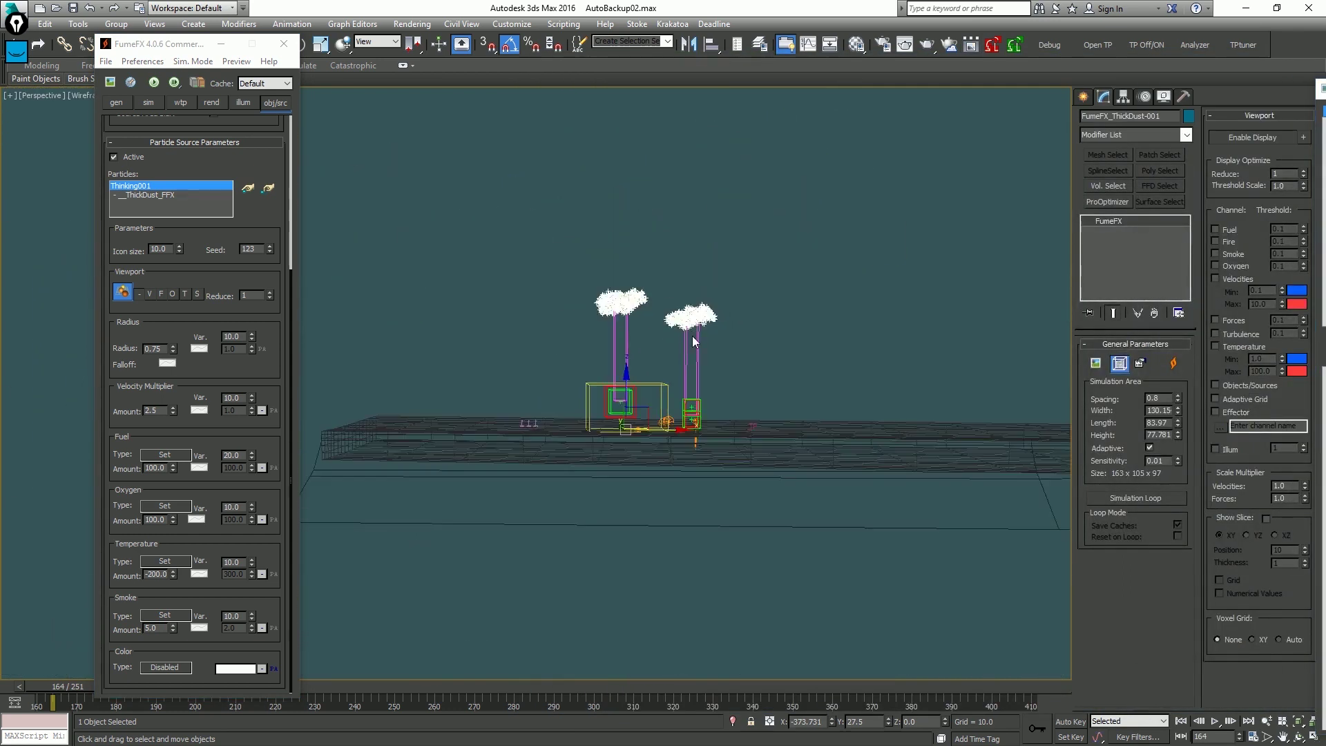
{"action": "scroll", "coordinate": [691, 337], "scroll_direction": "up", "scroll_amount": 3}
{"action": "key", "text": "Home"}
{"action": "middle_click_drag", "start_coordinate": [692, 332], "coordinate": [704, 314]}
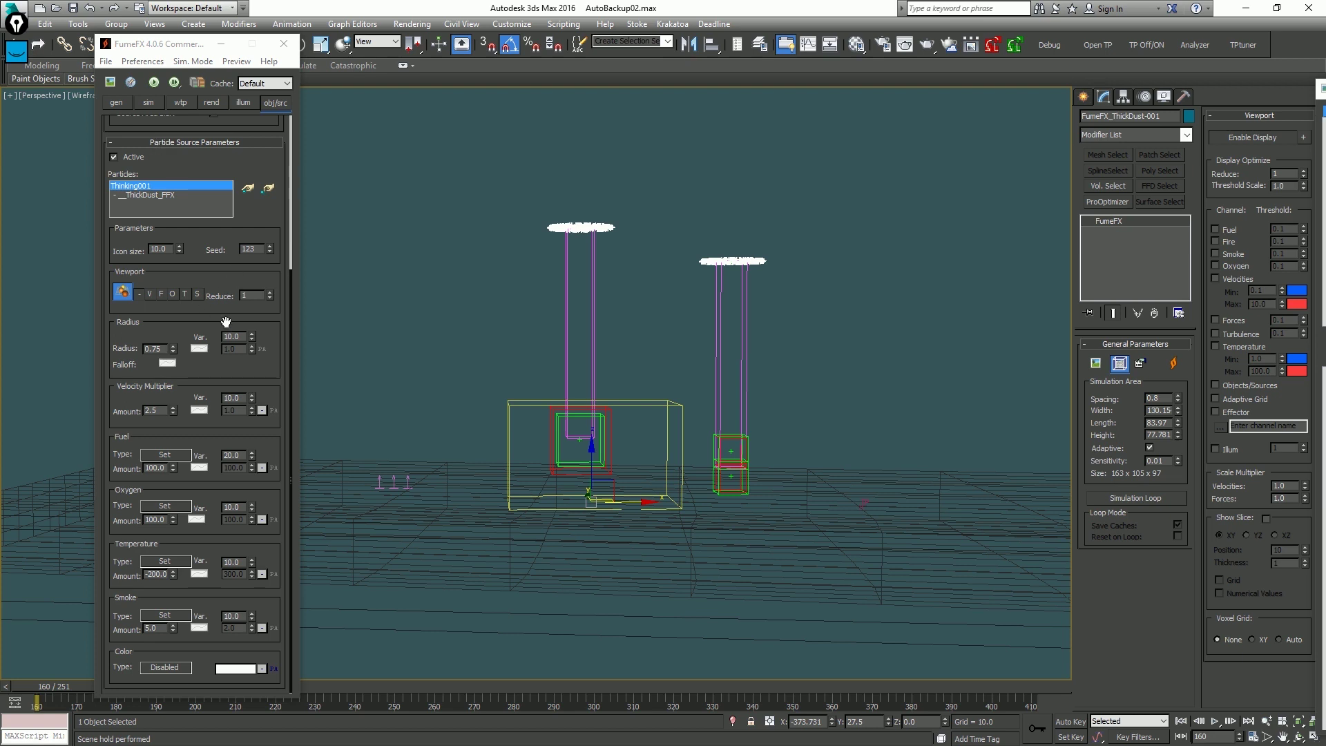
{"action": "left_click", "coordinate": [156, 82]}
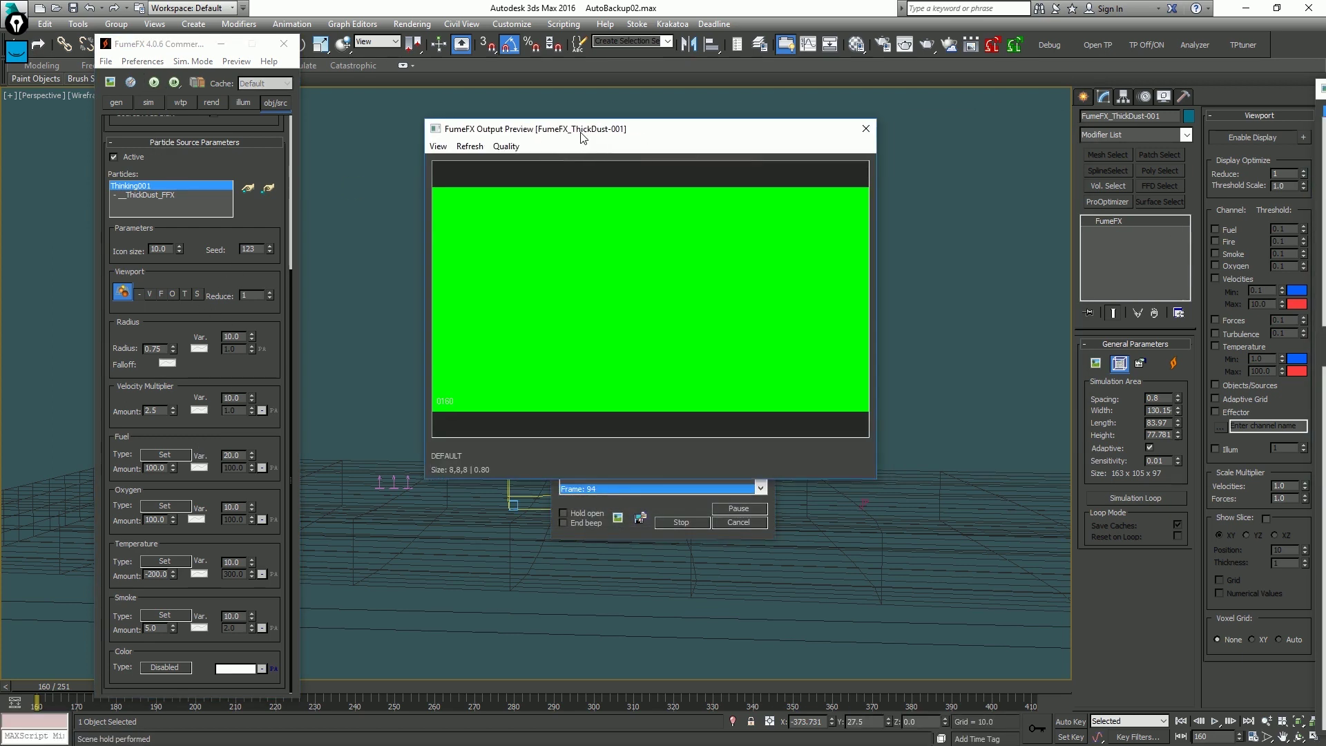
{"action": "left_click_drag", "start_coordinate": [644, 214], "coordinate": [1038, 183]}
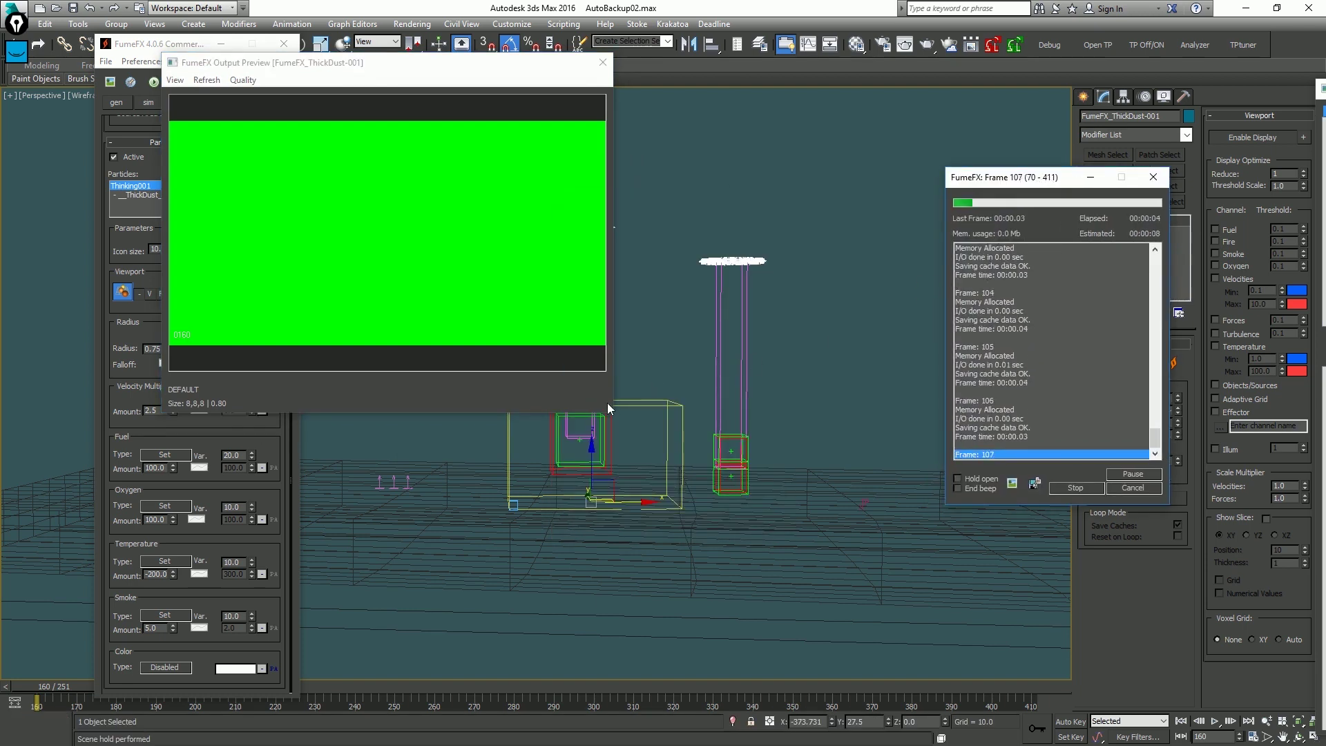
{"action": "left_click", "coordinate": [1113, 488]}
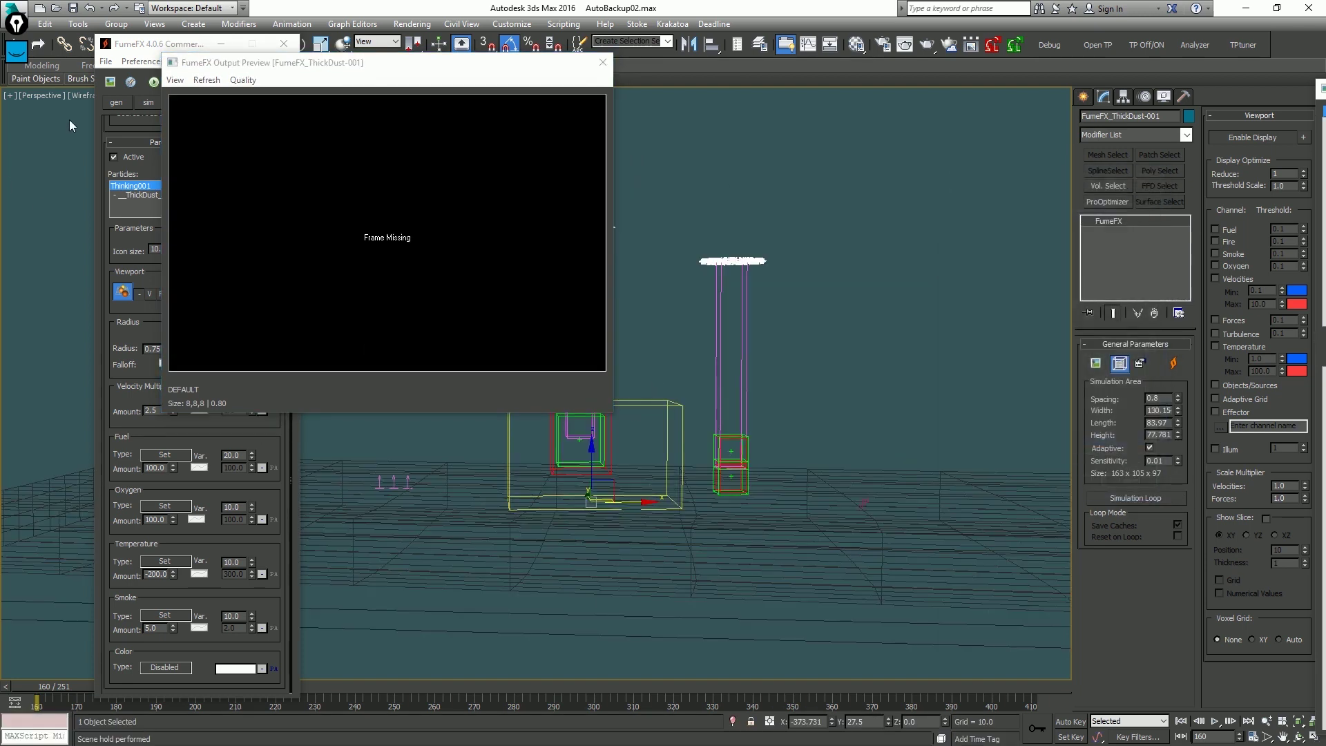
Set the playback range's Play From and Start Frame to 160, and open the output Start Frame for editing.
{"action": "left_click", "coordinate": [111, 103]}
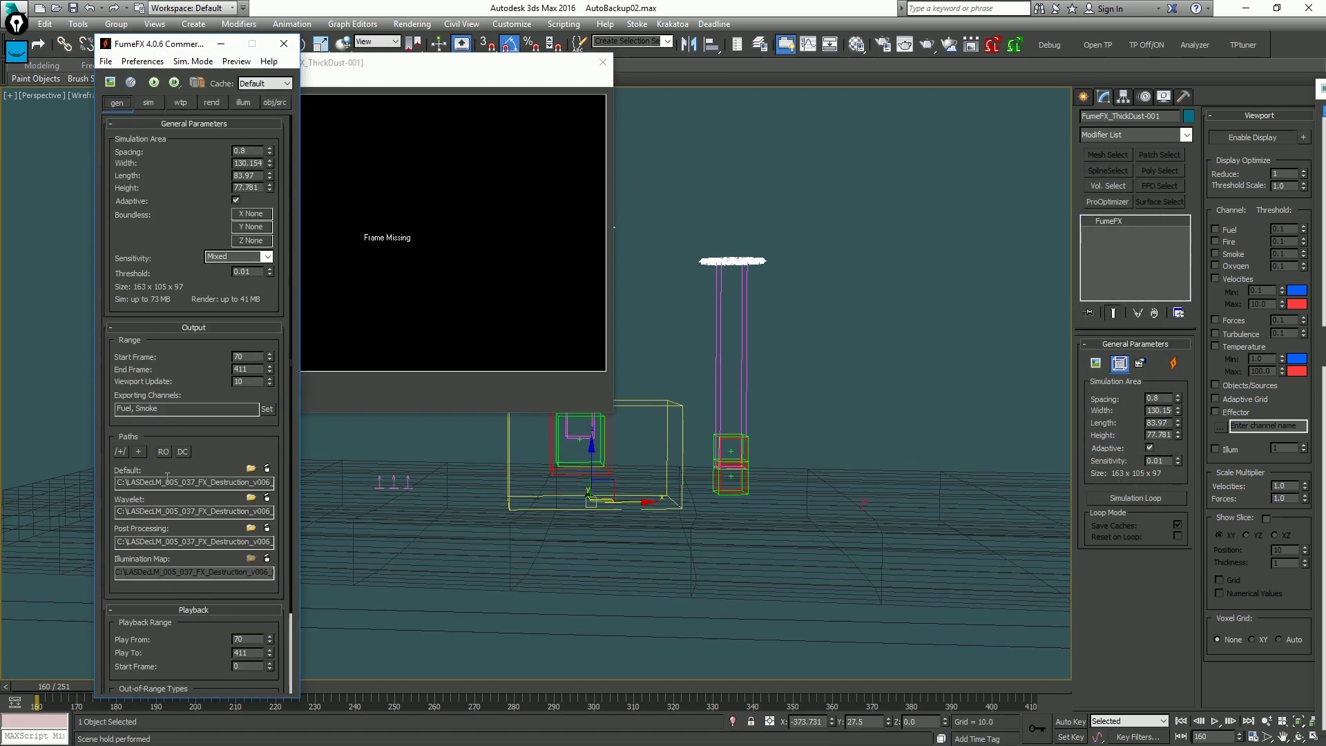
{"action": "left_click_drag", "start_coordinate": [201, 466], "coordinate": [226, 250]}
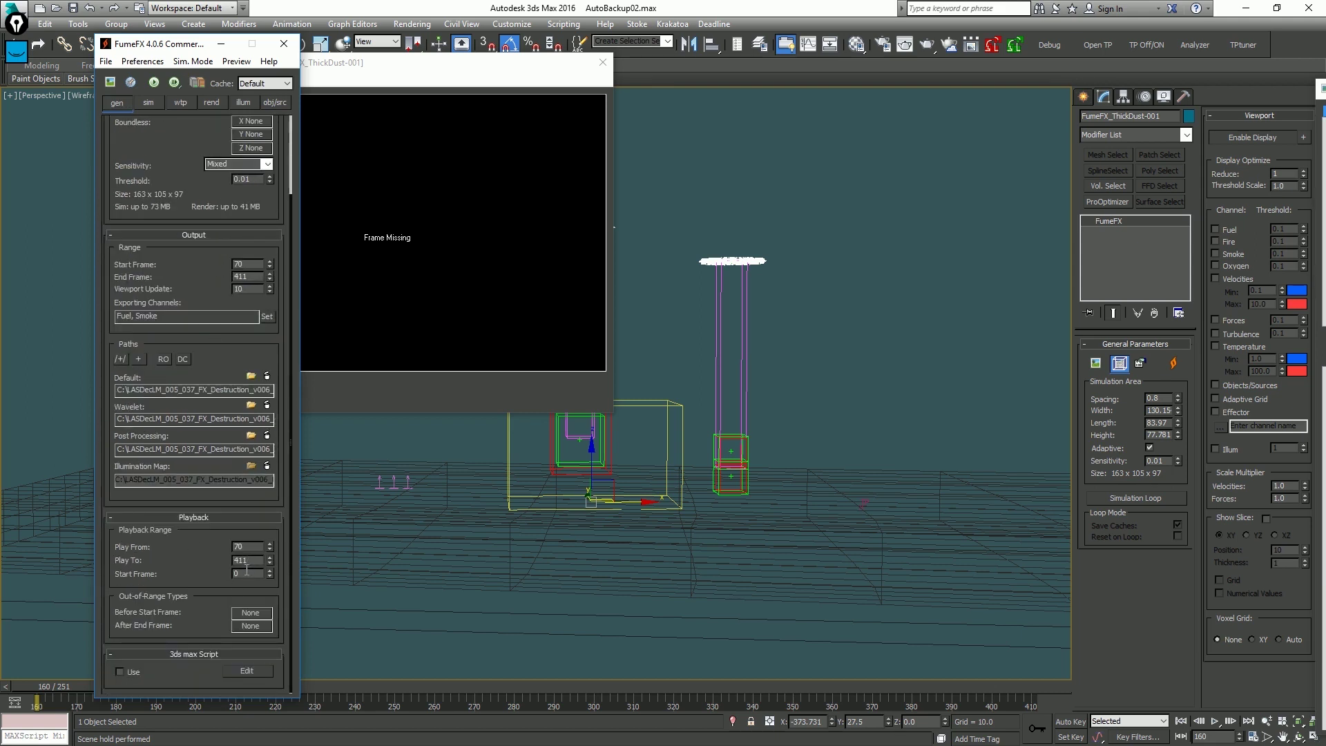
{"action": "type", "text": "160"}
{"action": "key", "text": "Return"}
{"action": "double_click", "coordinate": [253, 265]}
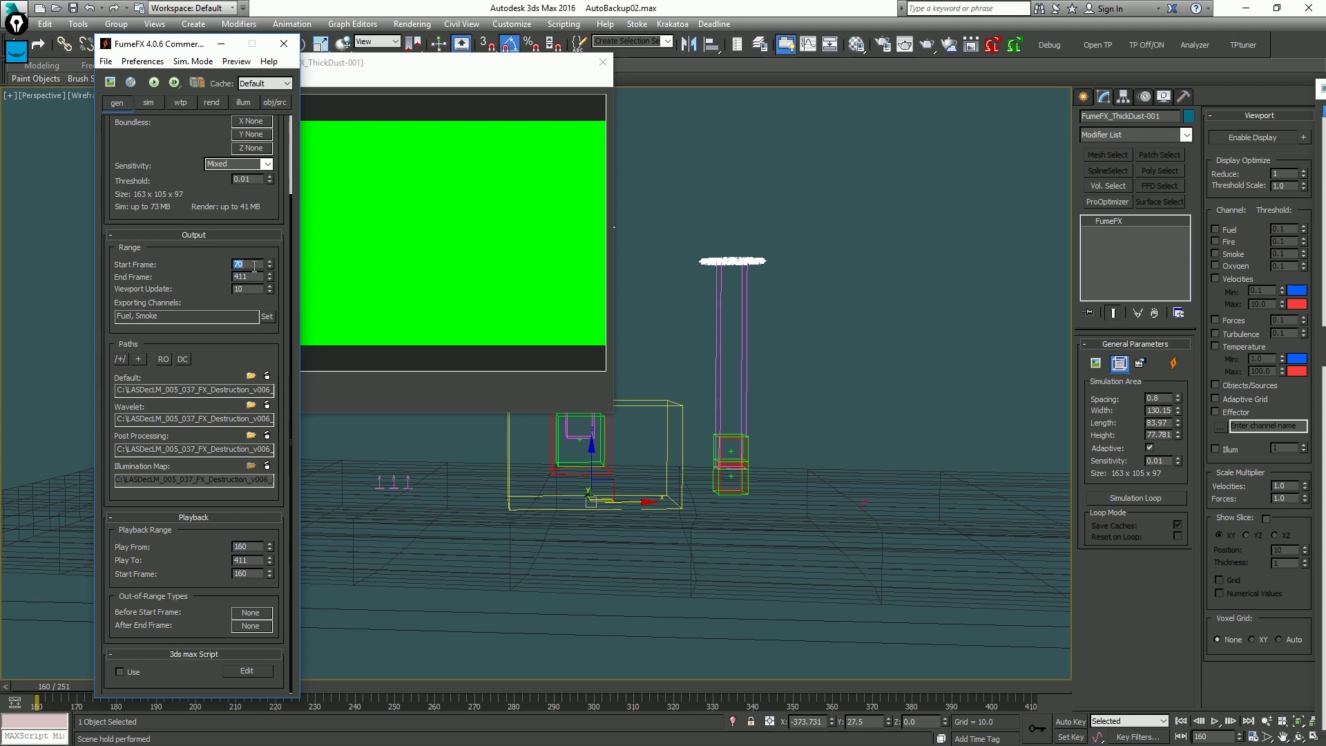
Collapse the Fuel section of the simulation settings and run the default FumeFX simulation.
{"action": "left_click", "coordinate": [155, 105]}
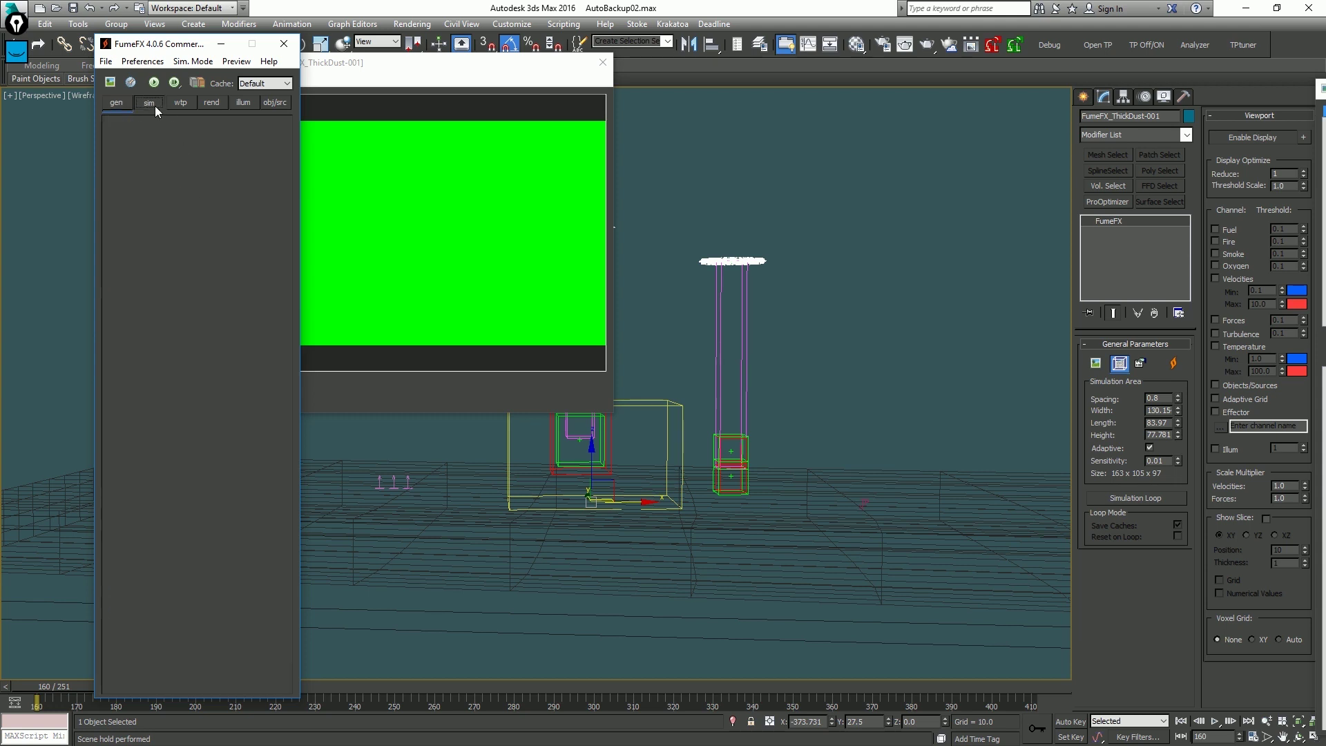
{"action": "left_click_drag", "start_coordinate": [138, 446], "coordinate": [161, 198]}
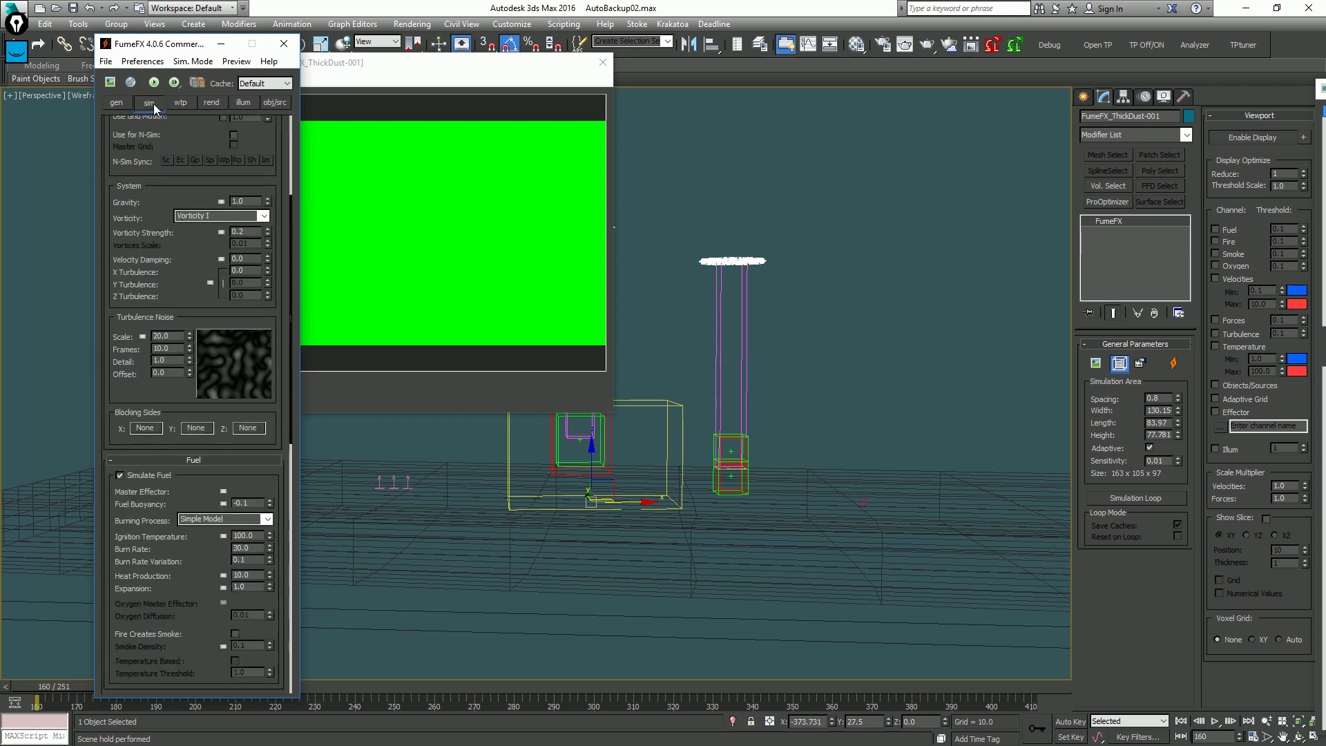
{"action": "left_click", "coordinate": [132, 460]}
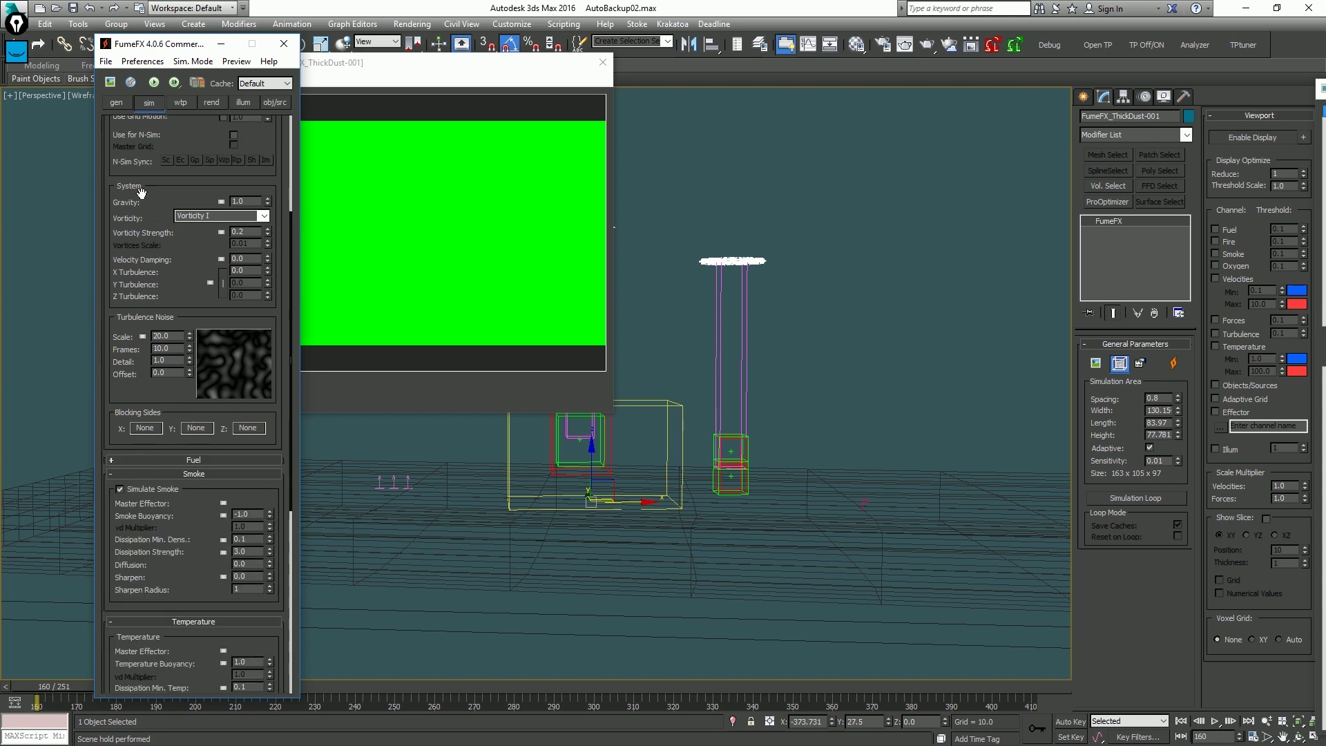
{"action": "left_click_drag", "start_coordinate": [125, 164], "coordinate": [126, 171]}
{"action": "left_click", "coordinate": [154, 83]}
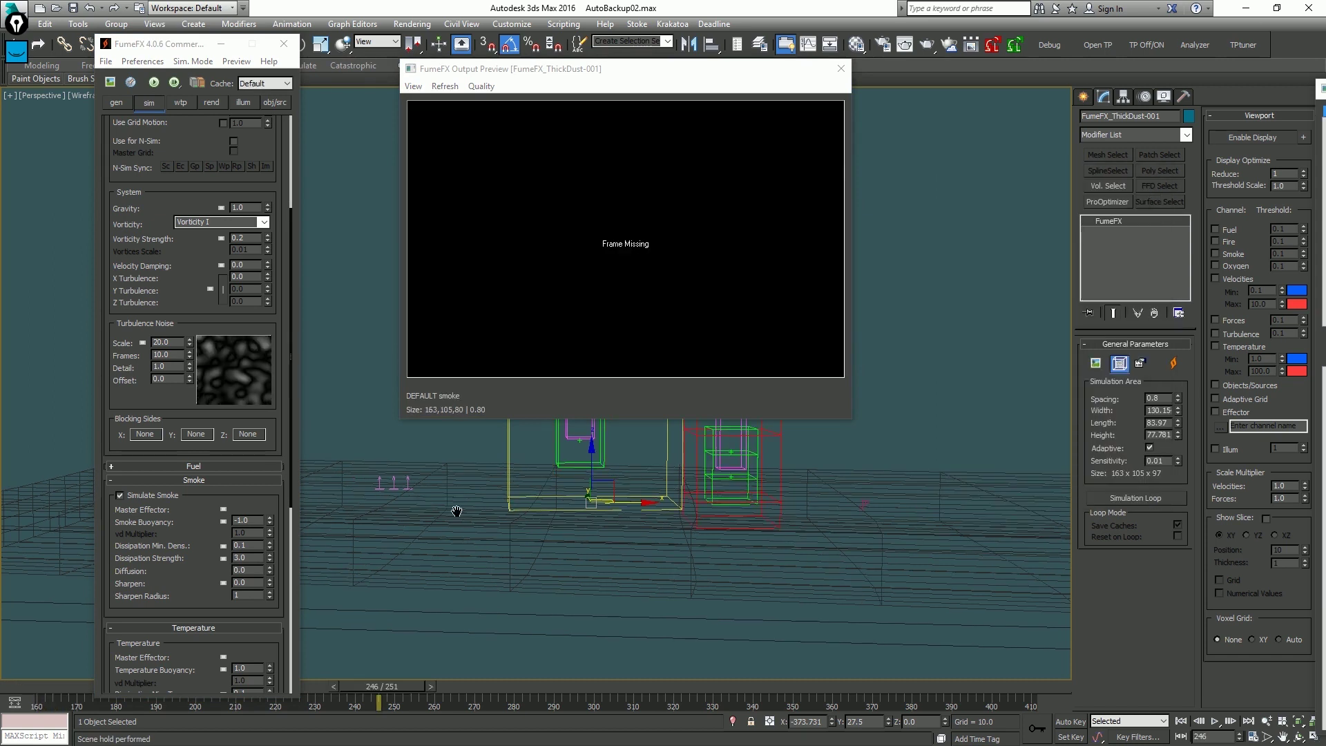
Turn off Thinking Particles and play the smoke preview from the first frame.
{"action": "key", "text": "Home"}
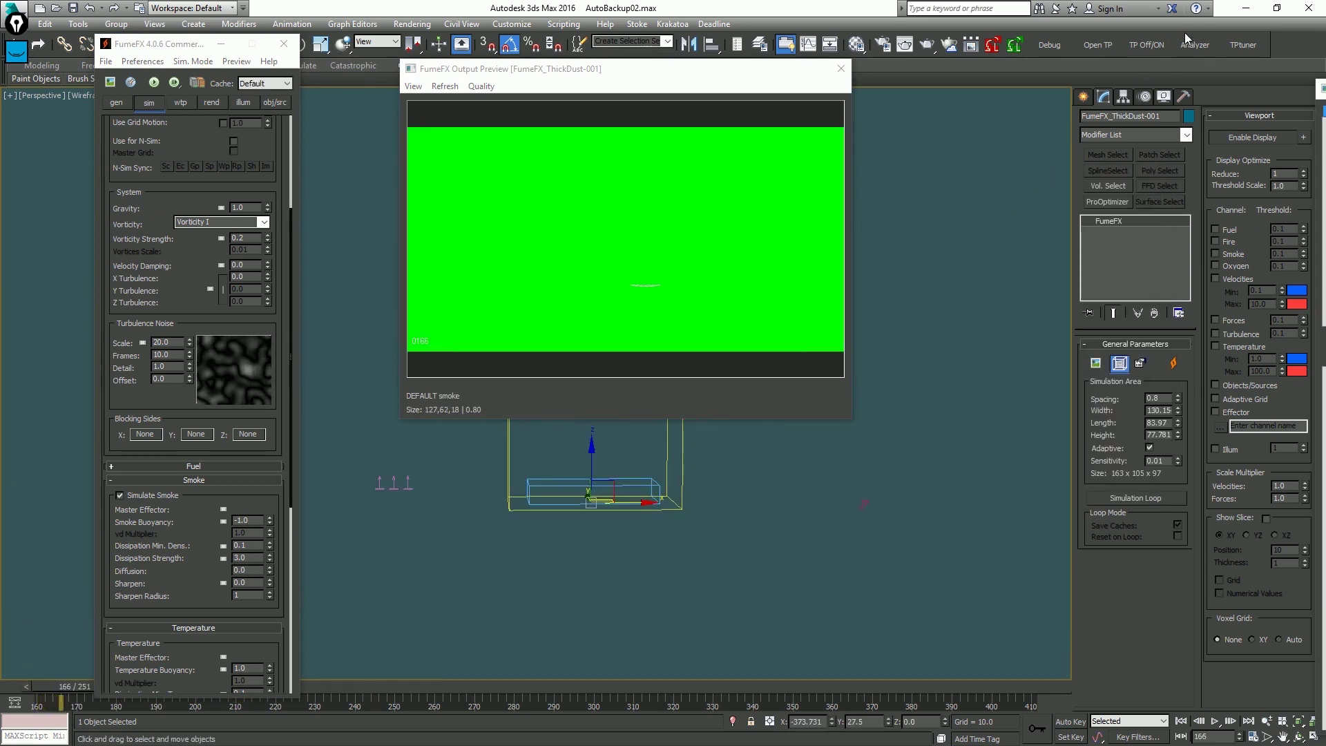
{"action": "left_click", "coordinate": [1150, 48]}
{"action": "key", "text": "slash"}
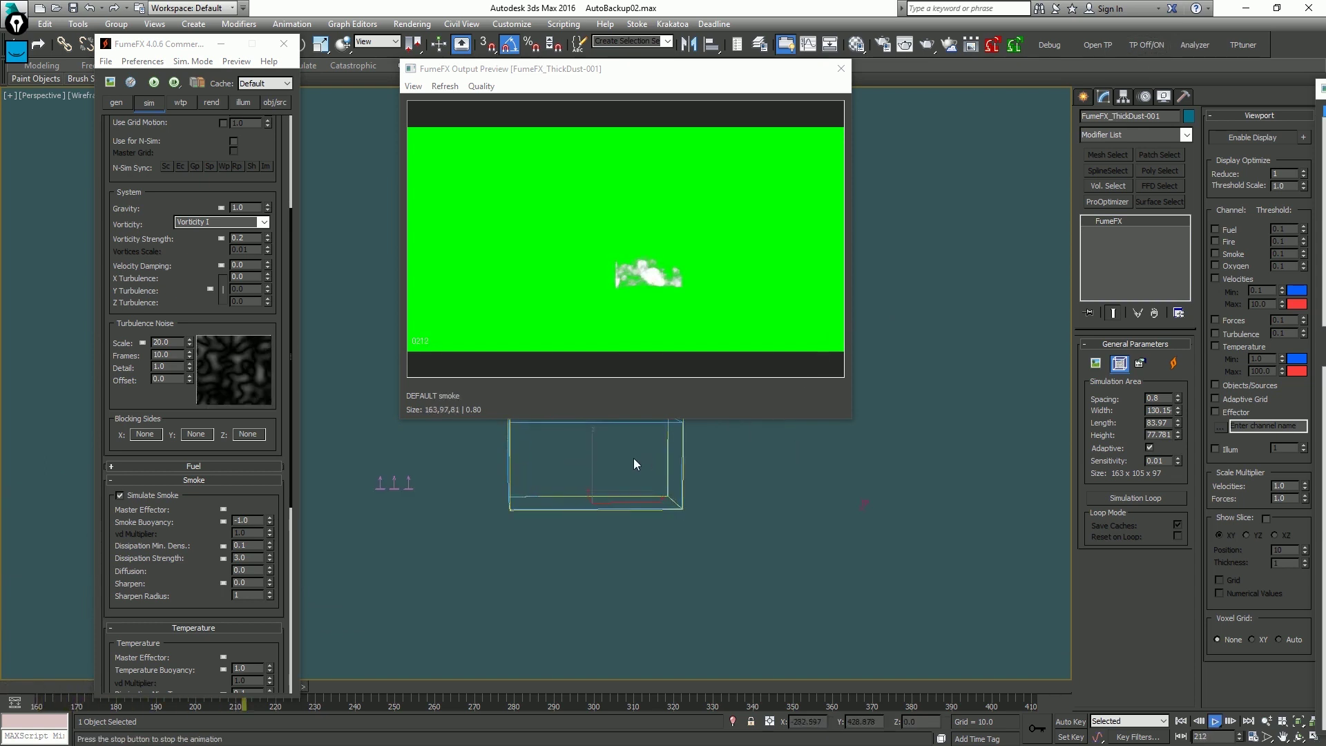
{"action": "key", "text": "slash"}
Frame the FumeFX grid closer in the viewport and replay the smoke preview from the first frame.
{"action": "key", "text": "alt+z"}
{"action": "left_click_drag", "start_coordinate": [583, 462], "coordinate": [636, 517]}
{"action": "middle_click_drag", "start_coordinate": [631, 498], "coordinate": [726, 492]}
{"action": "key", "text": "Home"}
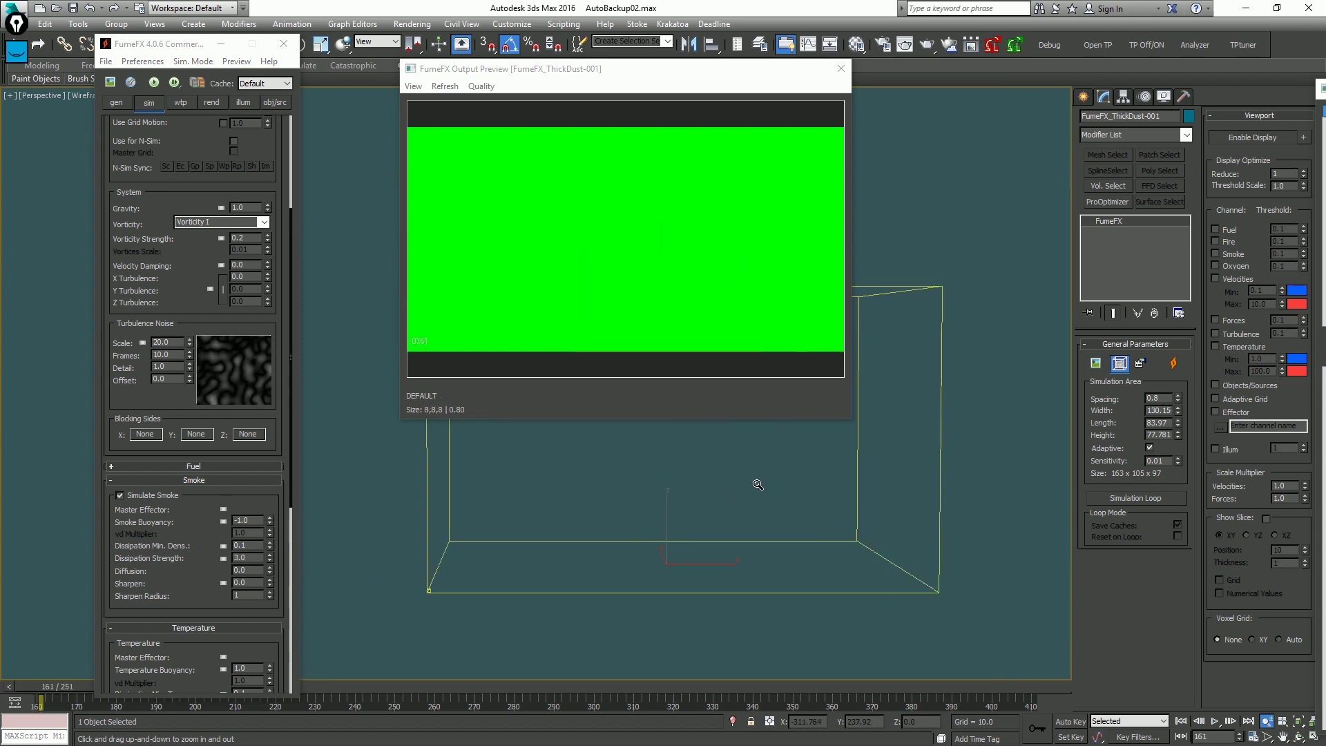
{"action": "key", "text": "slash"}
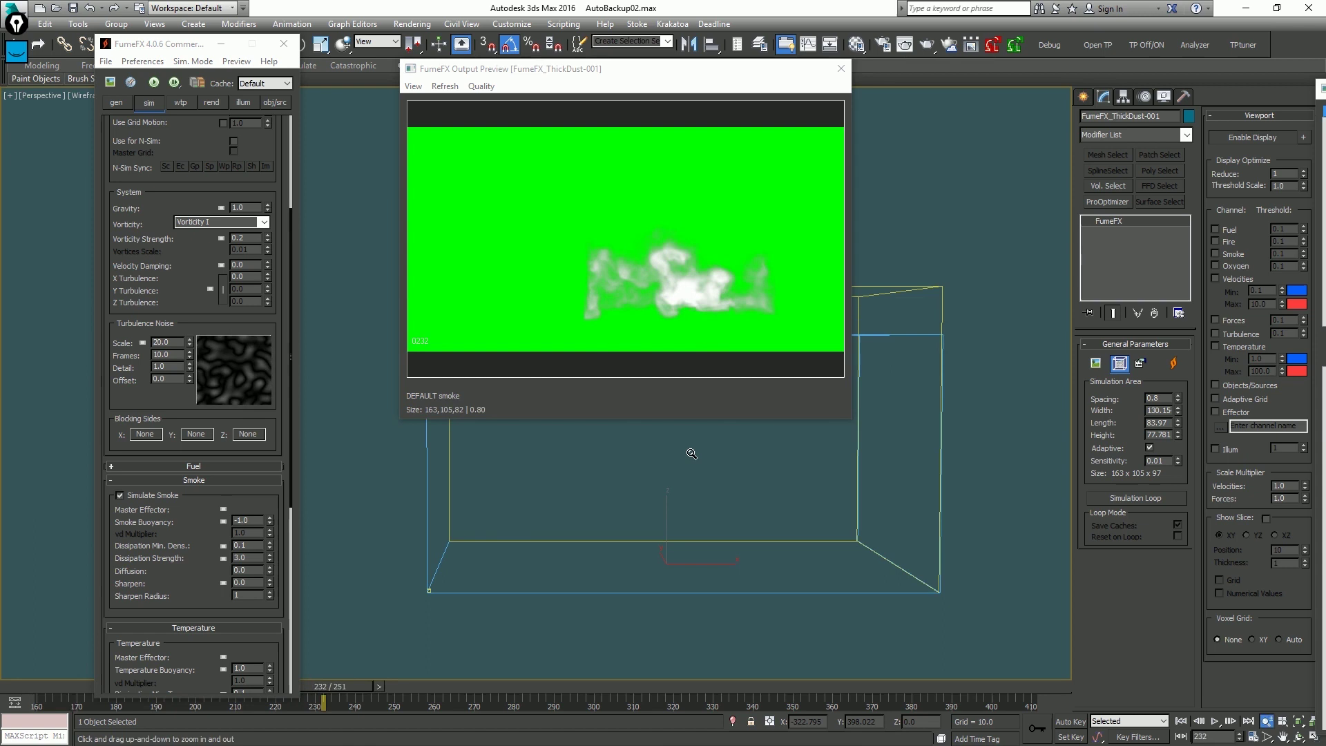
Replay the smoke preview from the first frame and move the FumeFX output preview window clear of the grid.
{"action": "key", "text": "slash"}
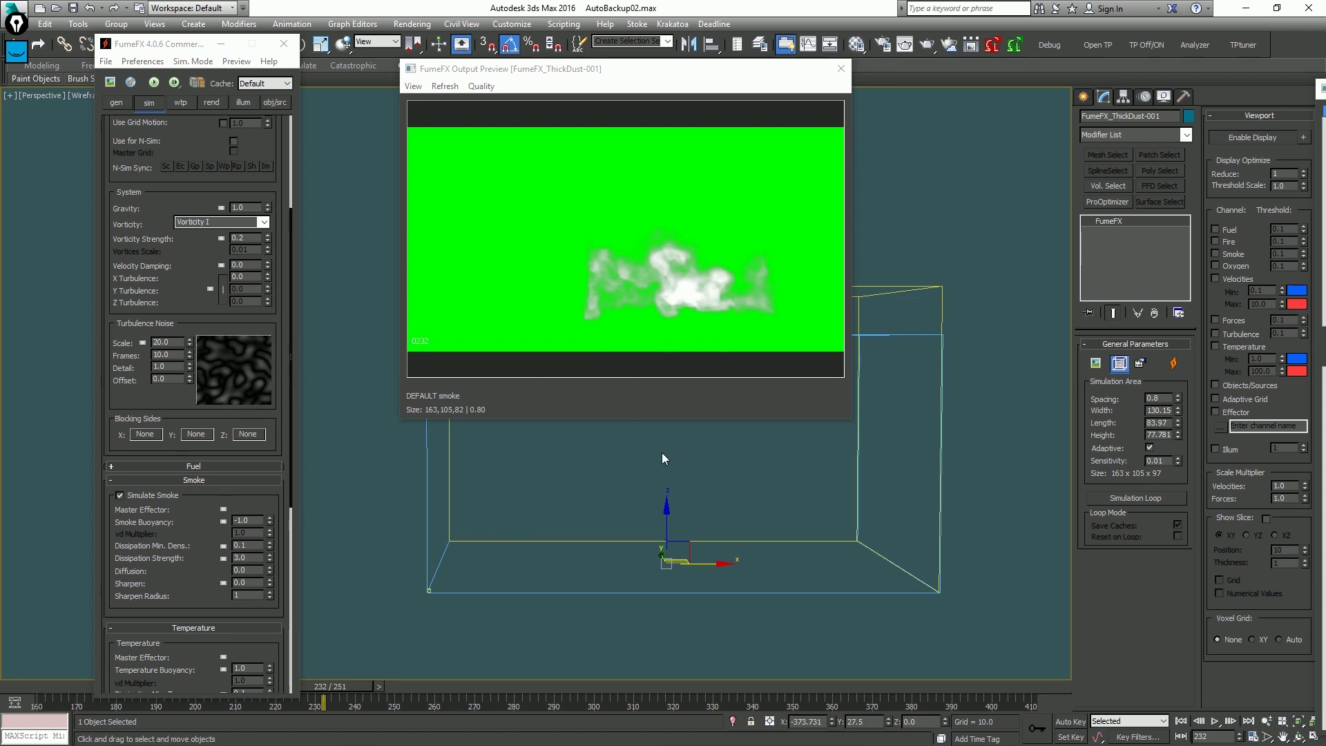
{"action": "key", "text": "Home"}
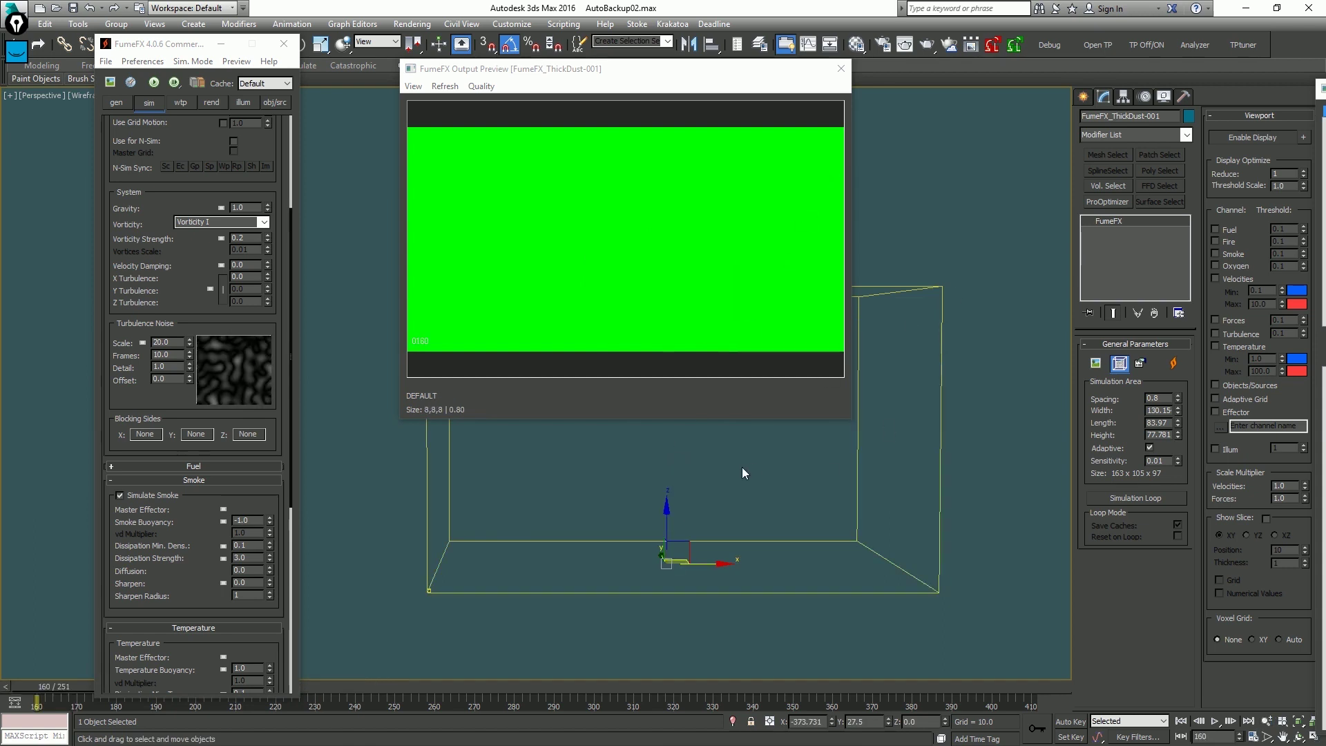
{"action": "key", "text": "slash"}
{"action": "left_click_drag", "start_coordinate": [651, 70], "coordinate": [919, 69]}
Deselect the FumeFX grid and examine the falling particle clusters as they reach the ground inside the grid.
{"action": "left_click", "coordinate": [479, 175]}
{"action": "scroll", "coordinate": [537, 222], "scroll_direction": "down", "scroll_amount": 5}
{"action": "middle_click_drag", "start_coordinate": [537, 223], "coordinate": [527, 267]}
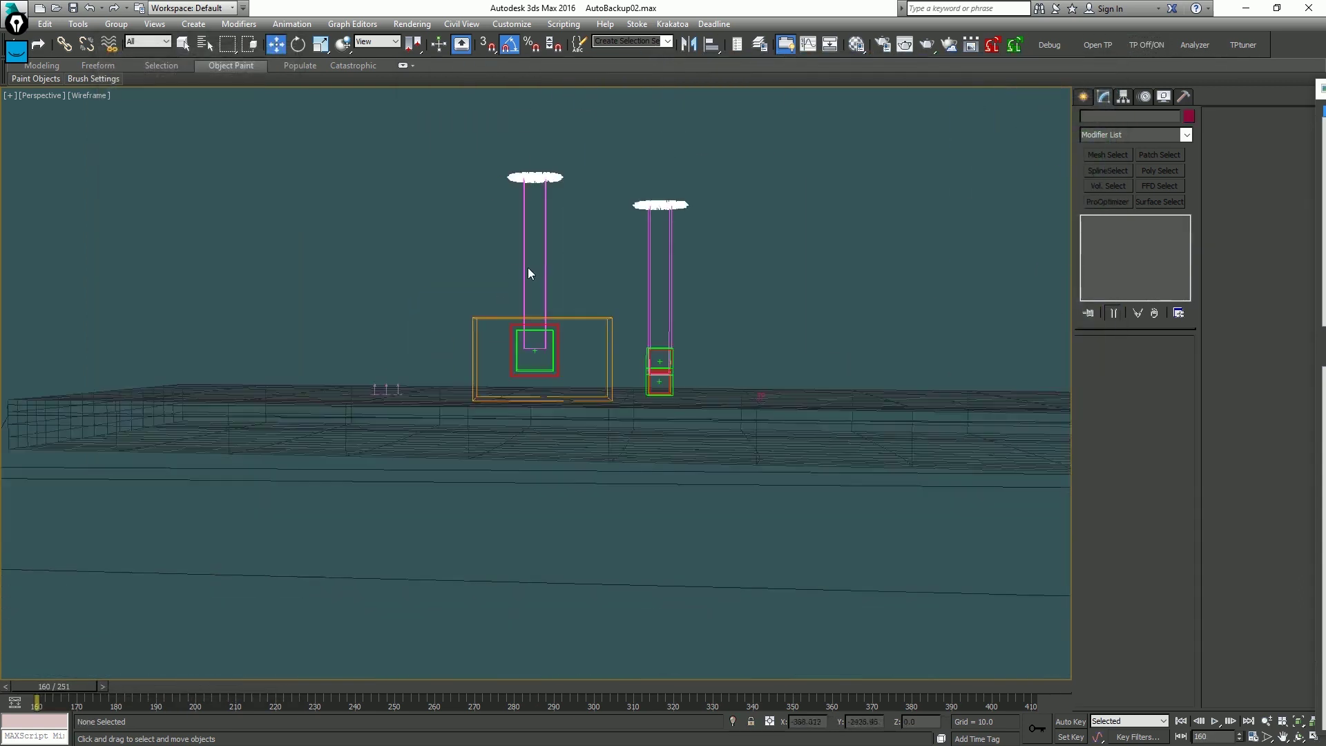
{"action": "scroll", "coordinate": [527, 267], "scroll_direction": "up", "scroll_amount": 3}
{"action": "middle_click_drag", "start_coordinate": [527, 223], "coordinate": [524, 274]}
{"action": "scroll", "coordinate": [539, 135], "scroll_direction": "up", "scroll_amount": 4}
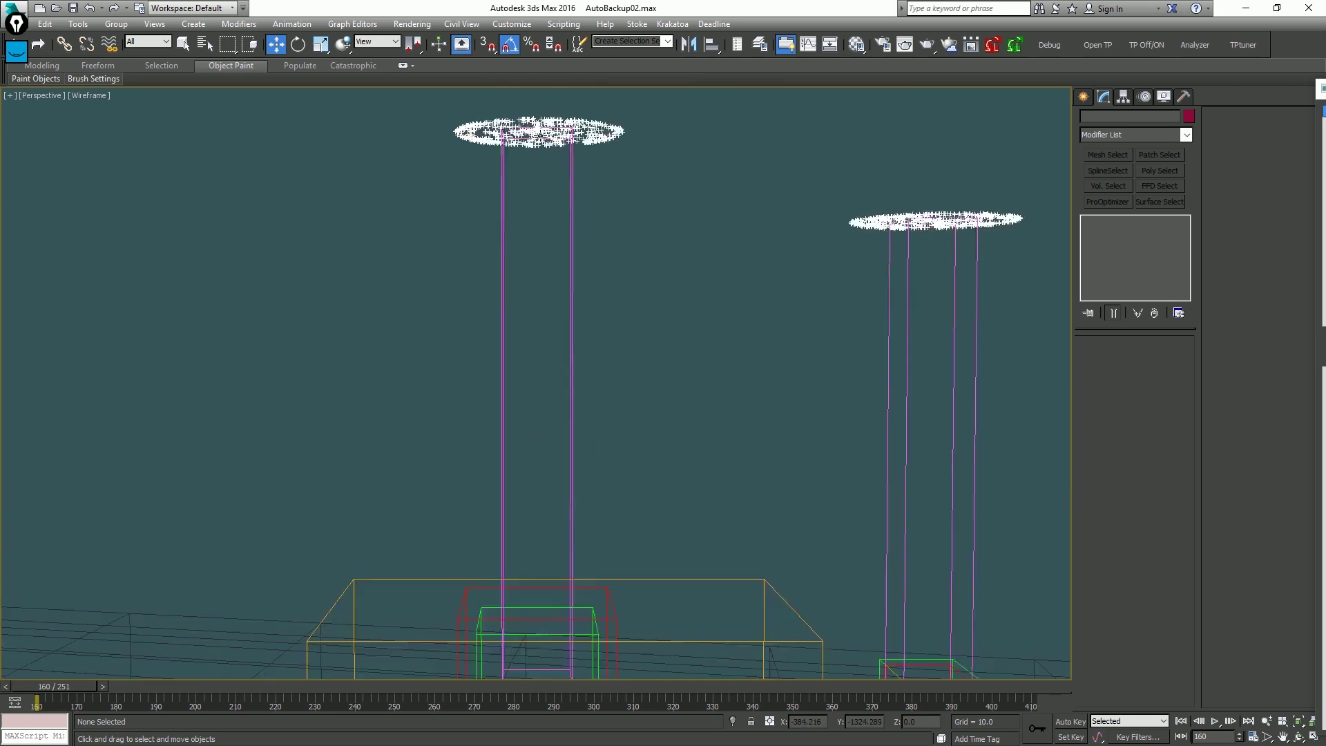
{"action": "scroll", "coordinate": [539, 163], "scroll_direction": "down", "scroll_amount": 6}
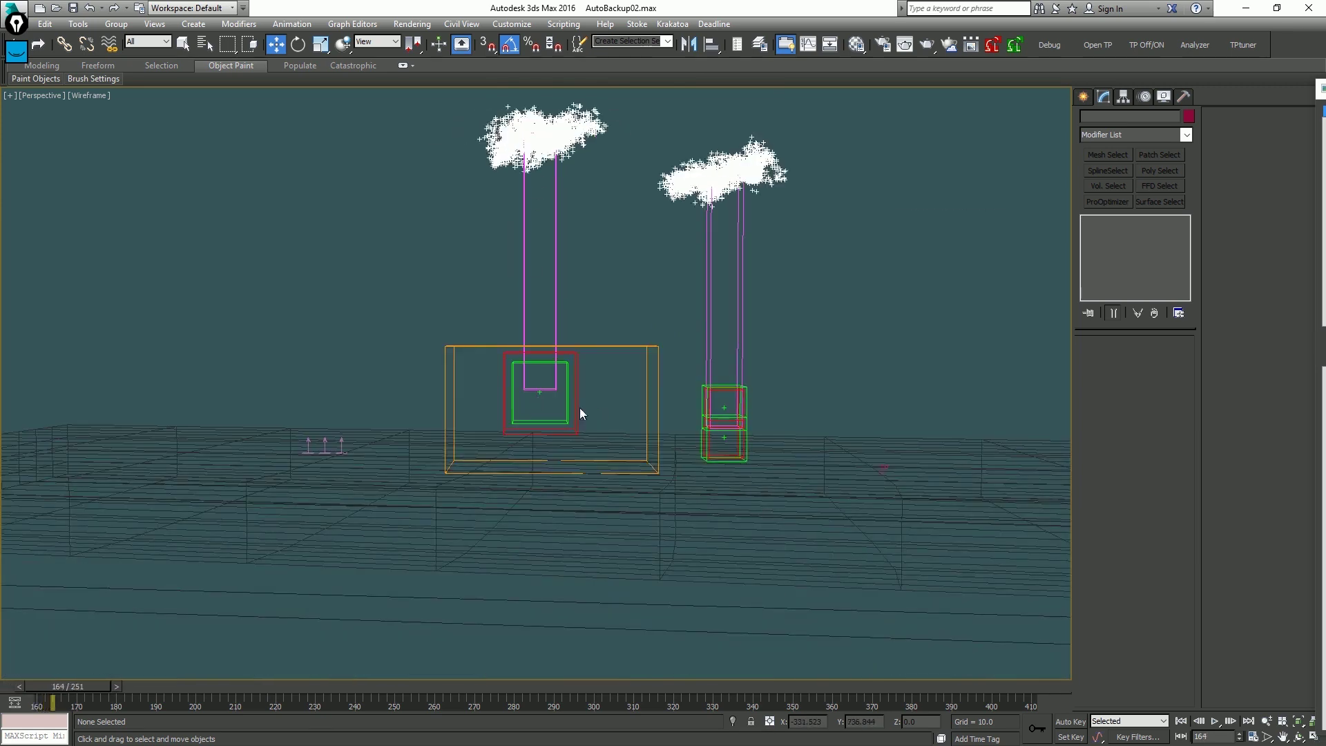
{"action": "scroll", "coordinate": [533, 392], "scroll_direction": "up", "scroll_amount": 3}
{"action": "scroll", "coordinate": [536, 392], "scroll_direction": "down", "scroll_amount": 3}
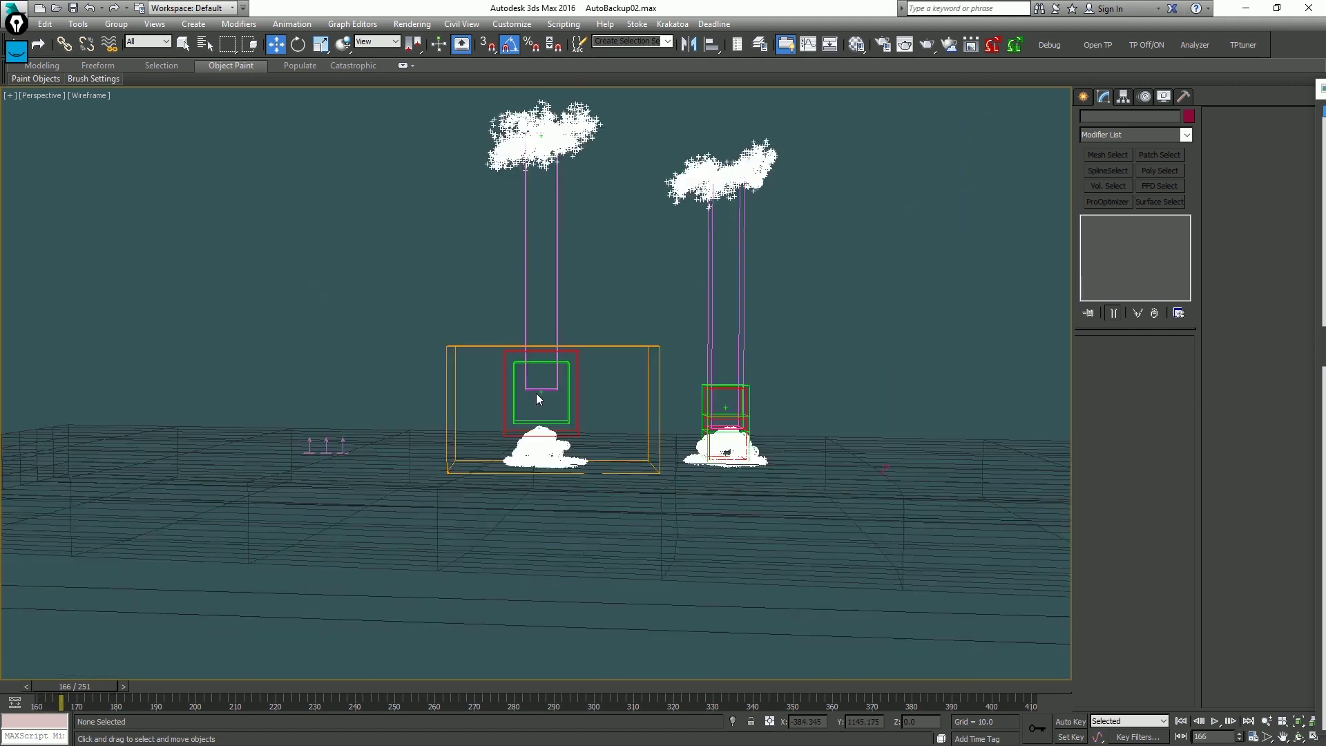
{"action": "scroll", "coordinate": [535, 392], "scroll_direction": "up", "scroll_amount": 2}
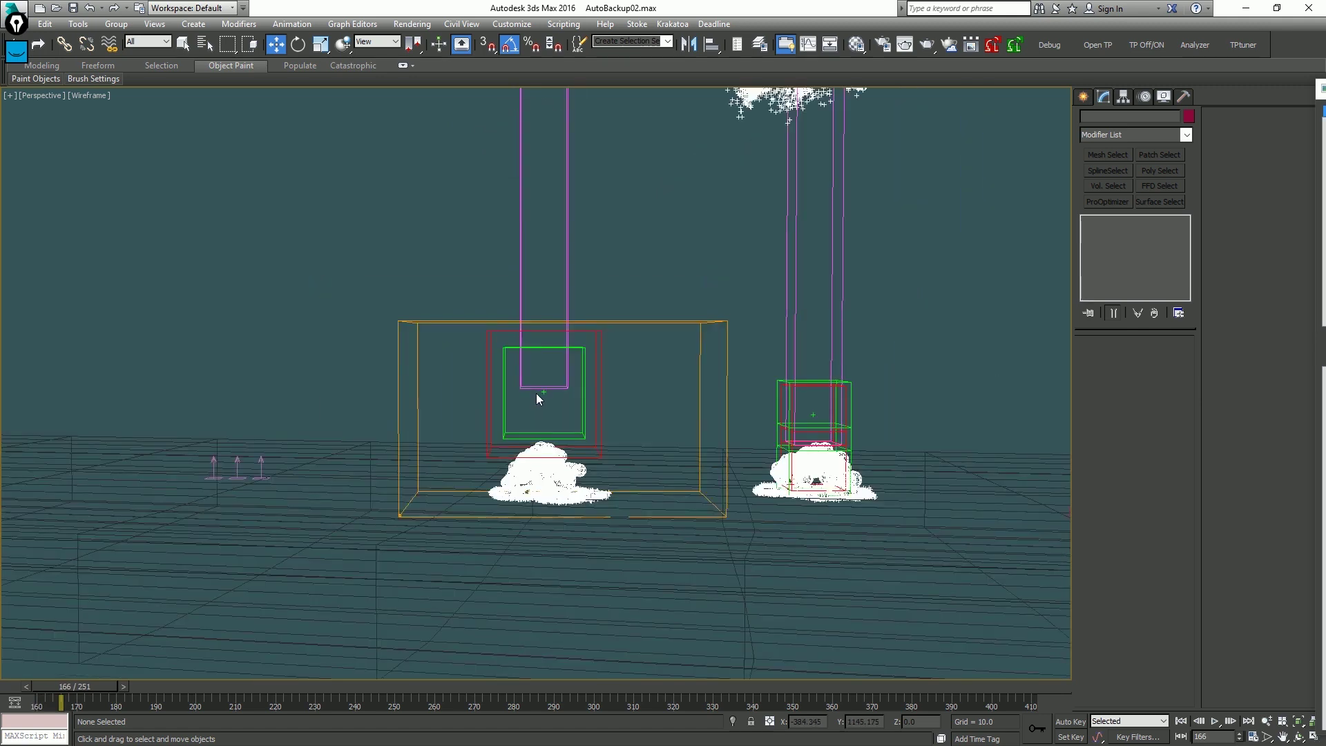
{"action": "scroll", "coordinate": [557, 395], "scroll_direction": "up", "scroll_amount": 2}
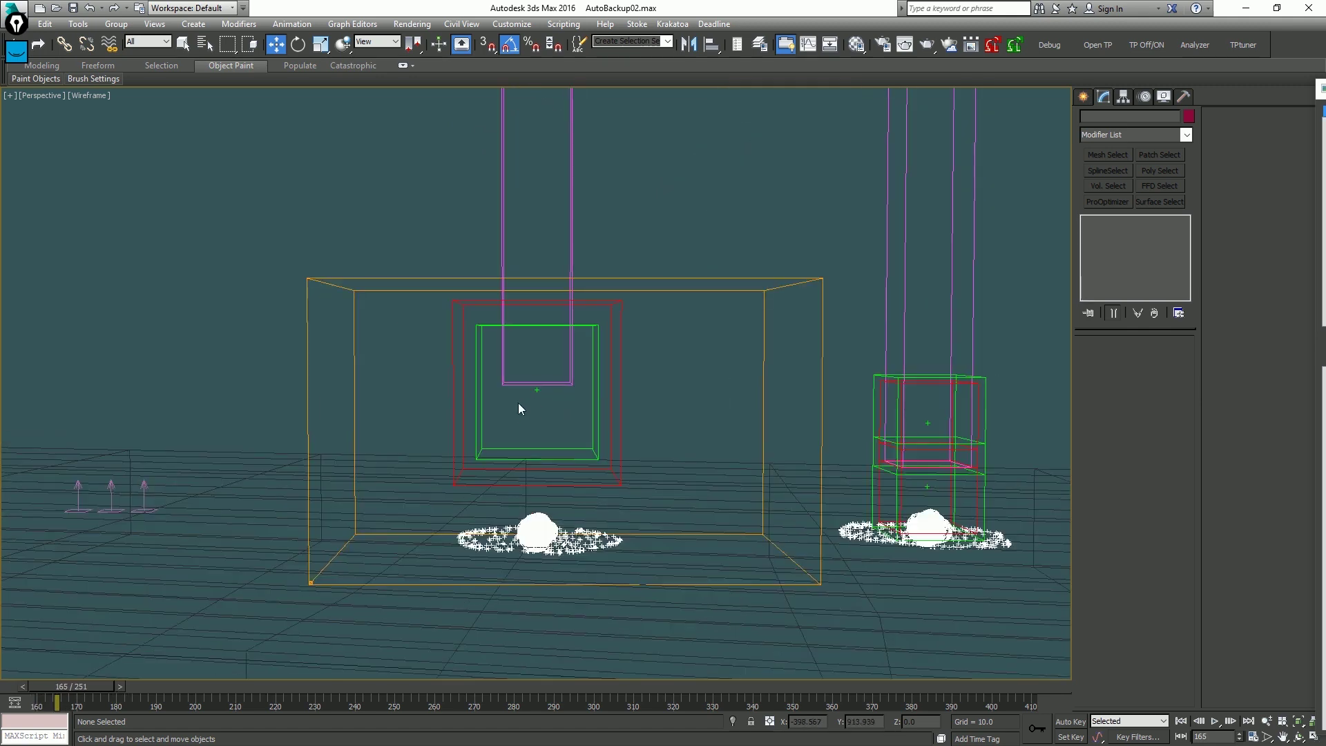
Advance the particle animation frame by frame from 165 to 171 through the ground impact and return to the first frame.
{"action": "key", "text": "period"}
{"action": "key", "text": "period"}
{"action": "key", "text": "period"}
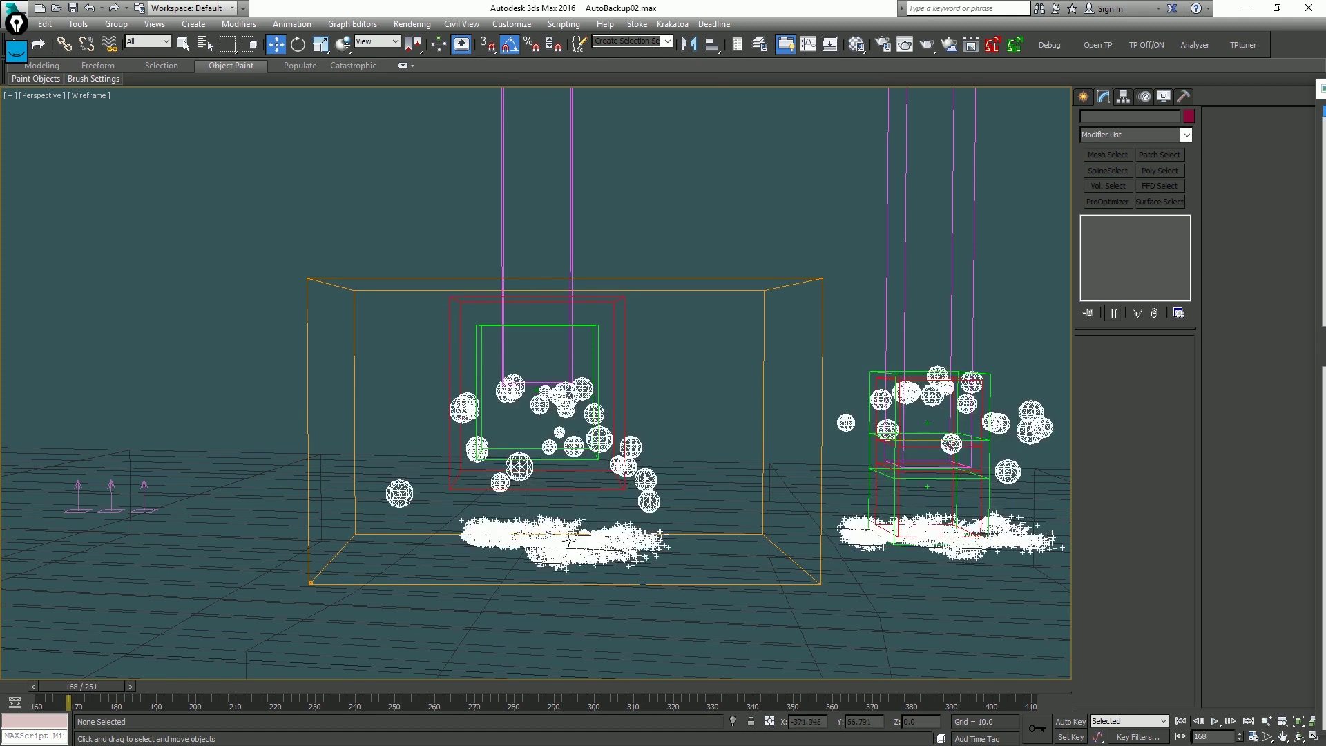
{"action": "key", "text": "period"}
{"action": "key", "text": "period"}
{"action": "key", "text": "period"}
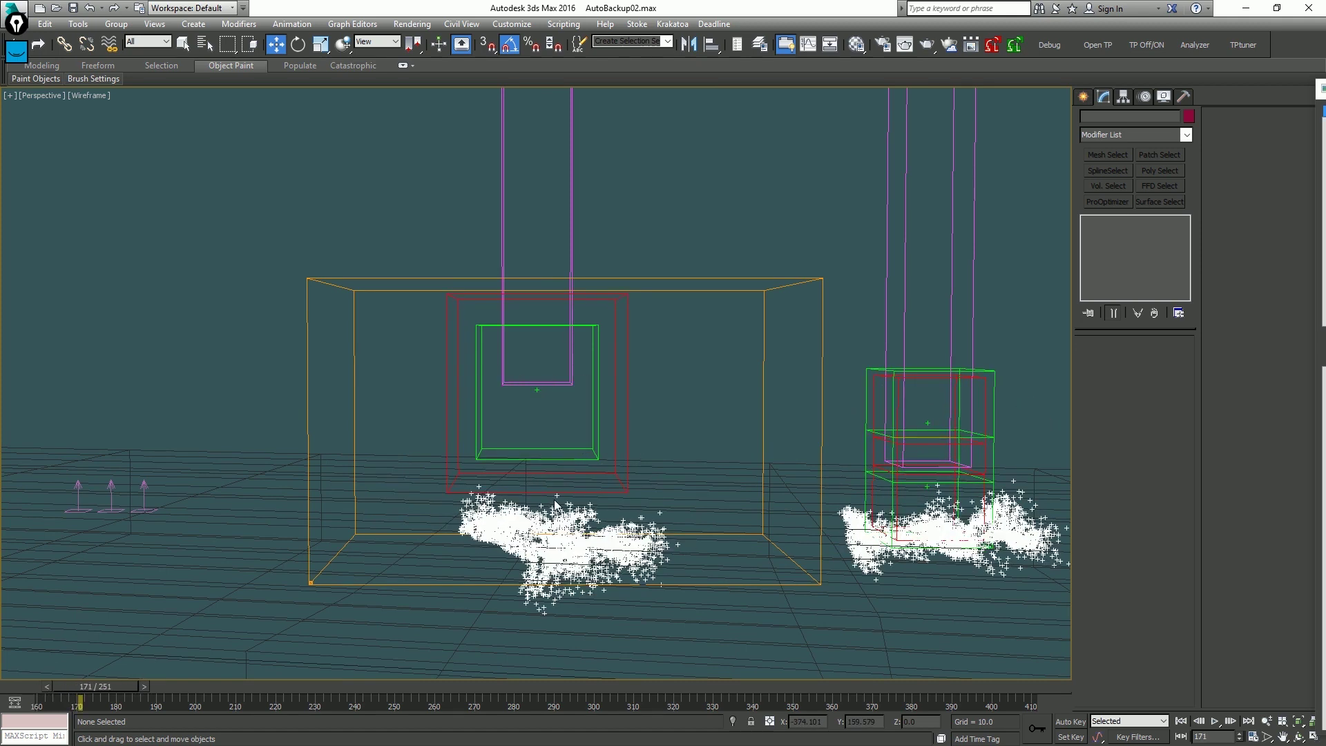
{"action": "key", "text": "Home"}
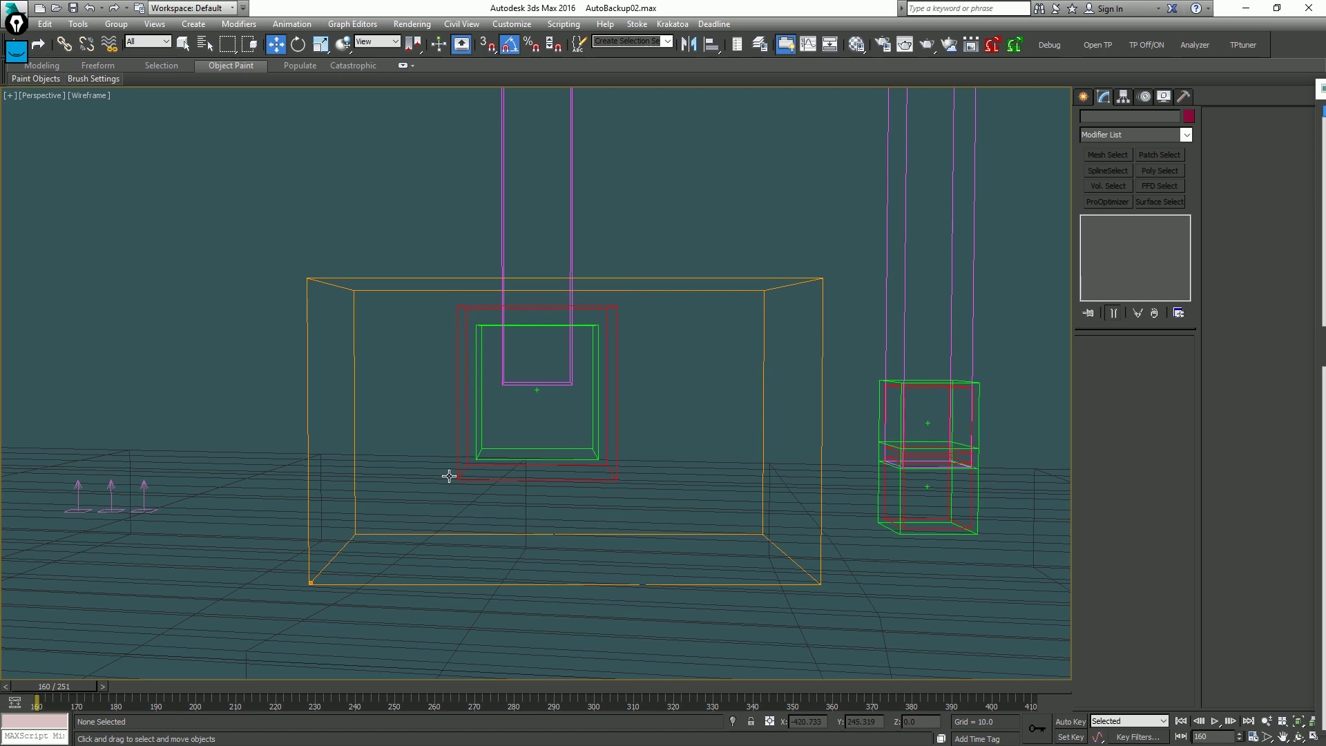
Reselect the FumeFX grid, replay its smoke preview and return to the first frame.
{"action": "left_click", "coordinate": [458, 459]}
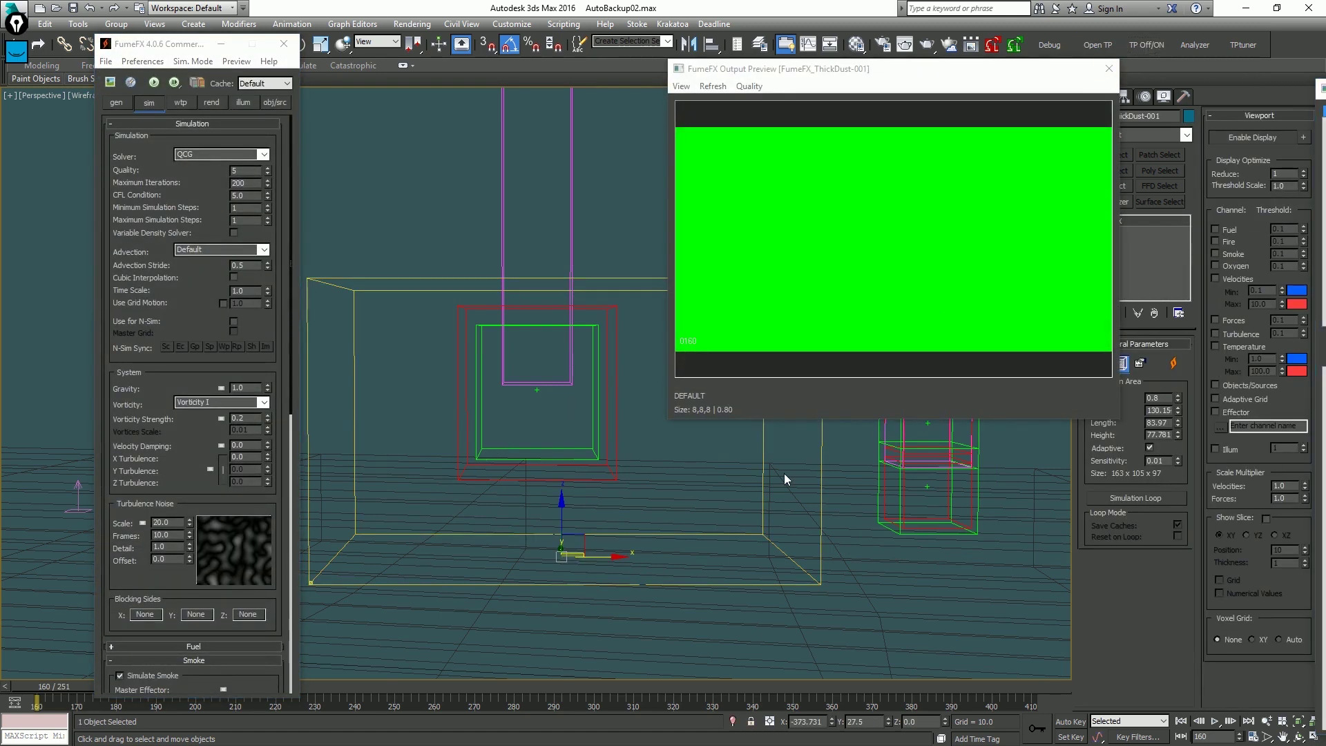
{"action": "key", "text": "slash"}
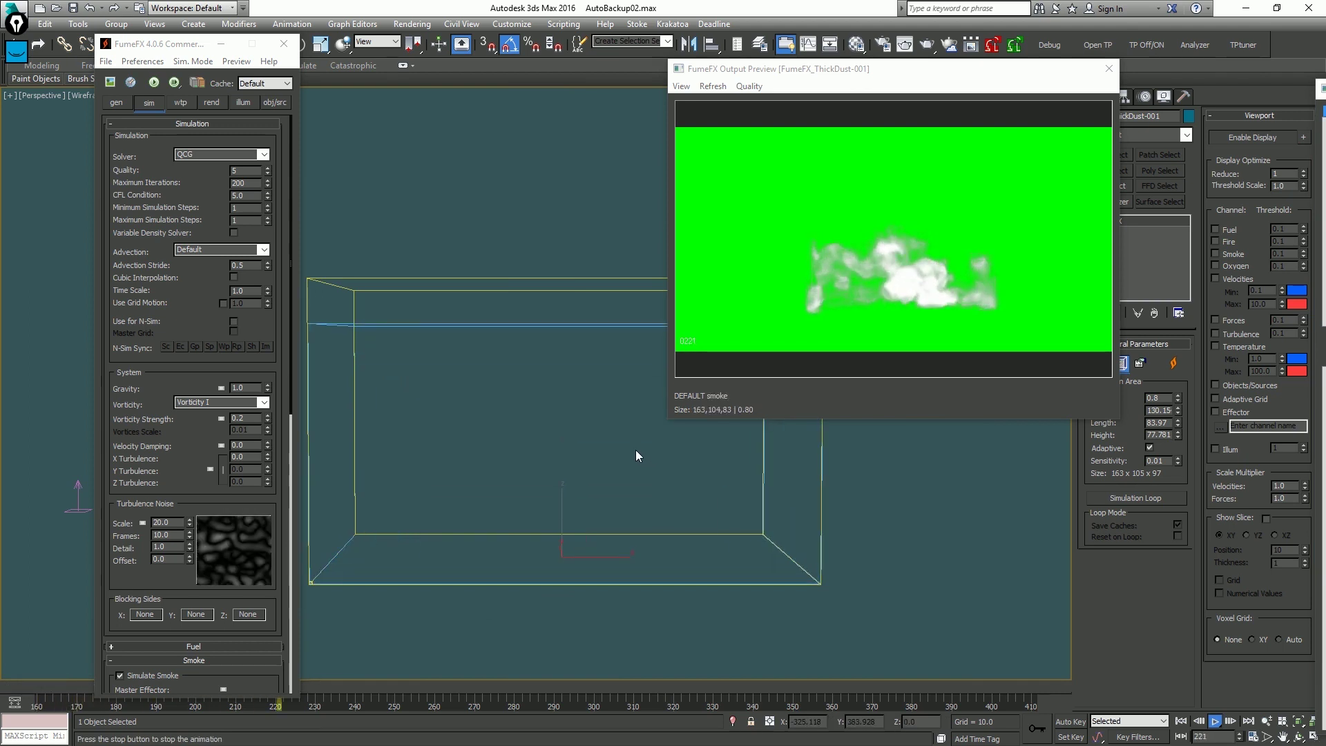
{"action": "key", "text": "slash"}
{"action": "key", "text": "Home"}
Change the smoke's color from white to a dark brown in the FumeFX rendering parameters.
{"action": "left_click", "coordinate": [212, 103]}
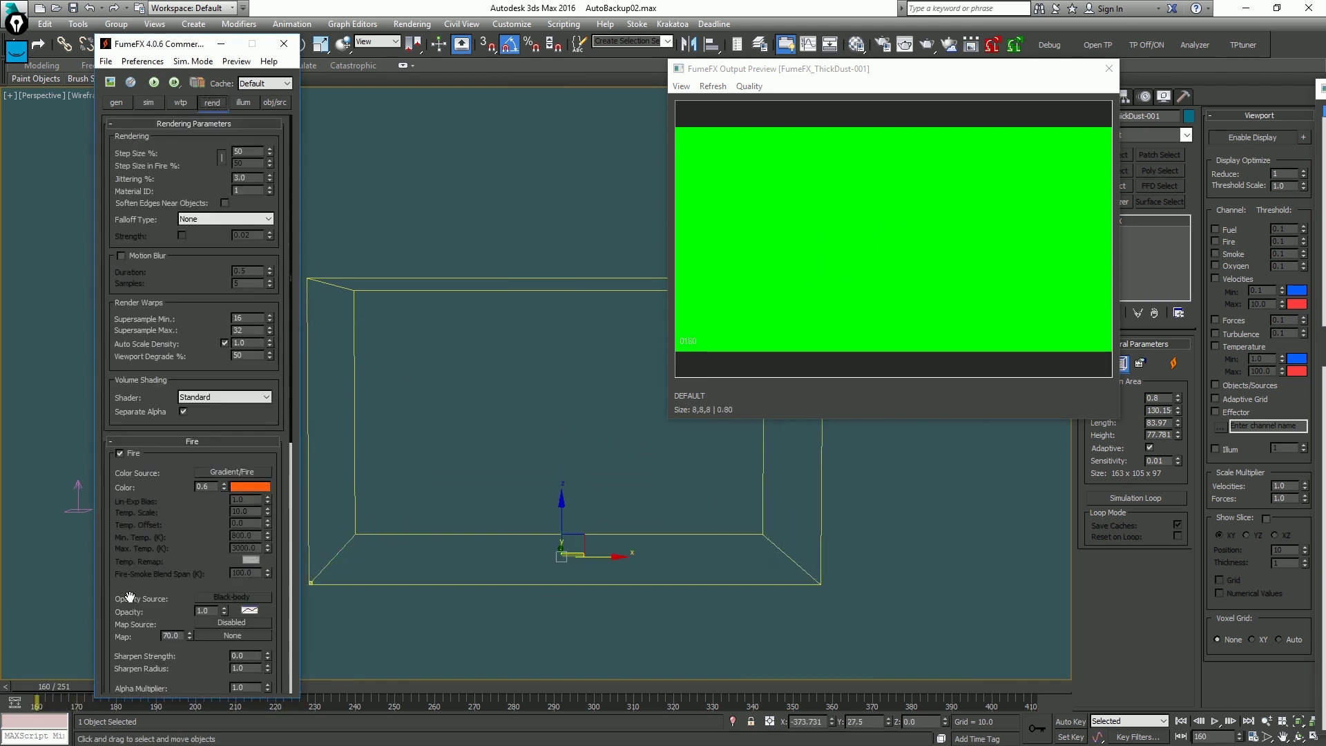
{"action": "scroll", "coordinate": [130, 597], "scroll_direction": "down", "scroll_amount": 5}
{"action": "right_click", "coordinate": [243, 366]}
{"action": "left_click", "coordinate": [249, 362]}
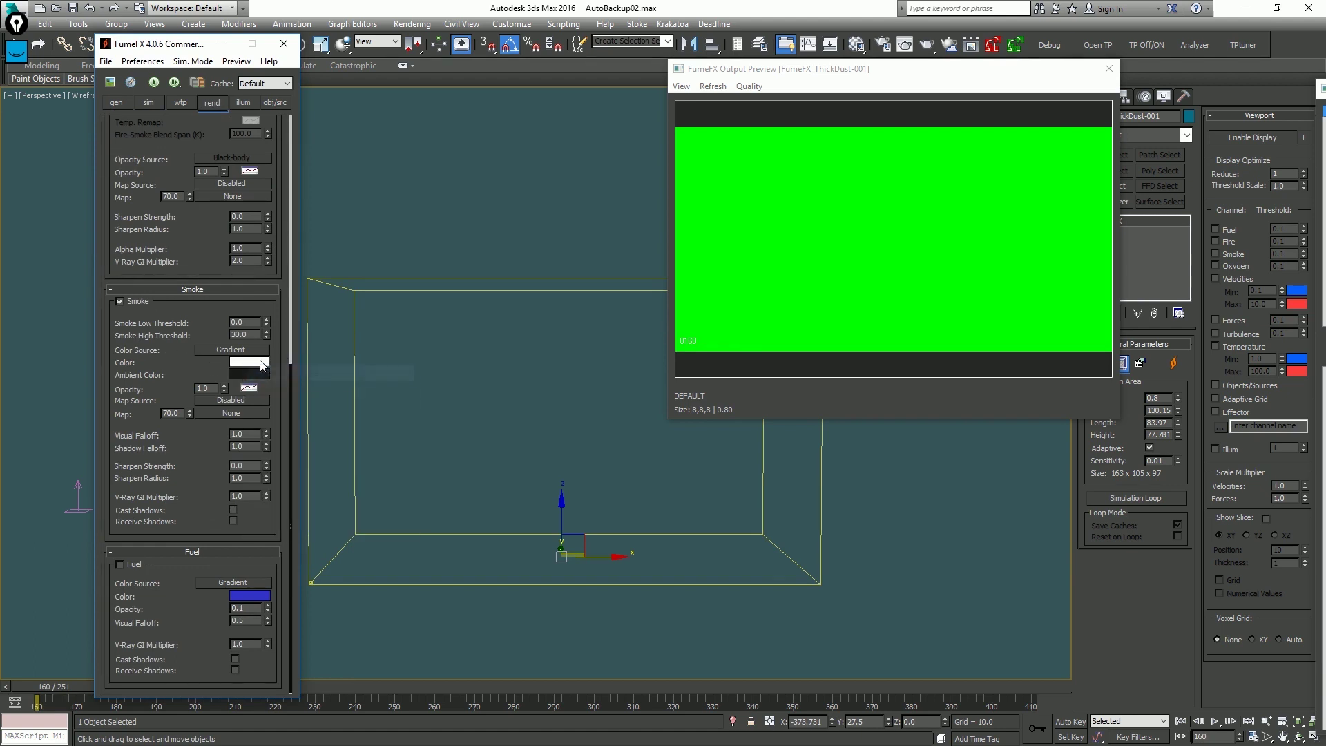
{"action": "left_click_drag", "start_coordinate": [408, 193], "coordinate": [408, 115]}
{"action": "left_click_drag", "start_coordinate": [301, 164], "coordinate": [288, 175]}
{"action": "left_click", "coordinate": [509, 206]}
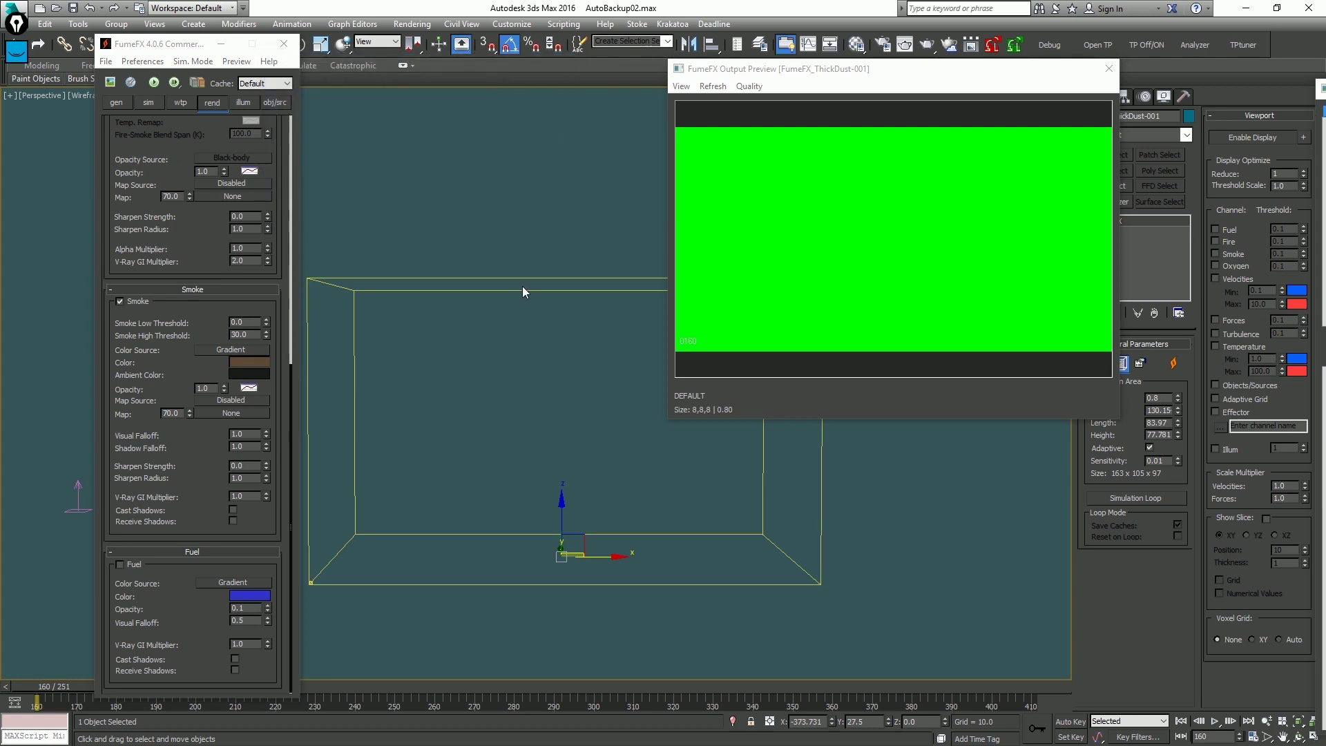
Play the preview of the brown smoke and return to the first frame.
{"action": "key", "text": "/"}
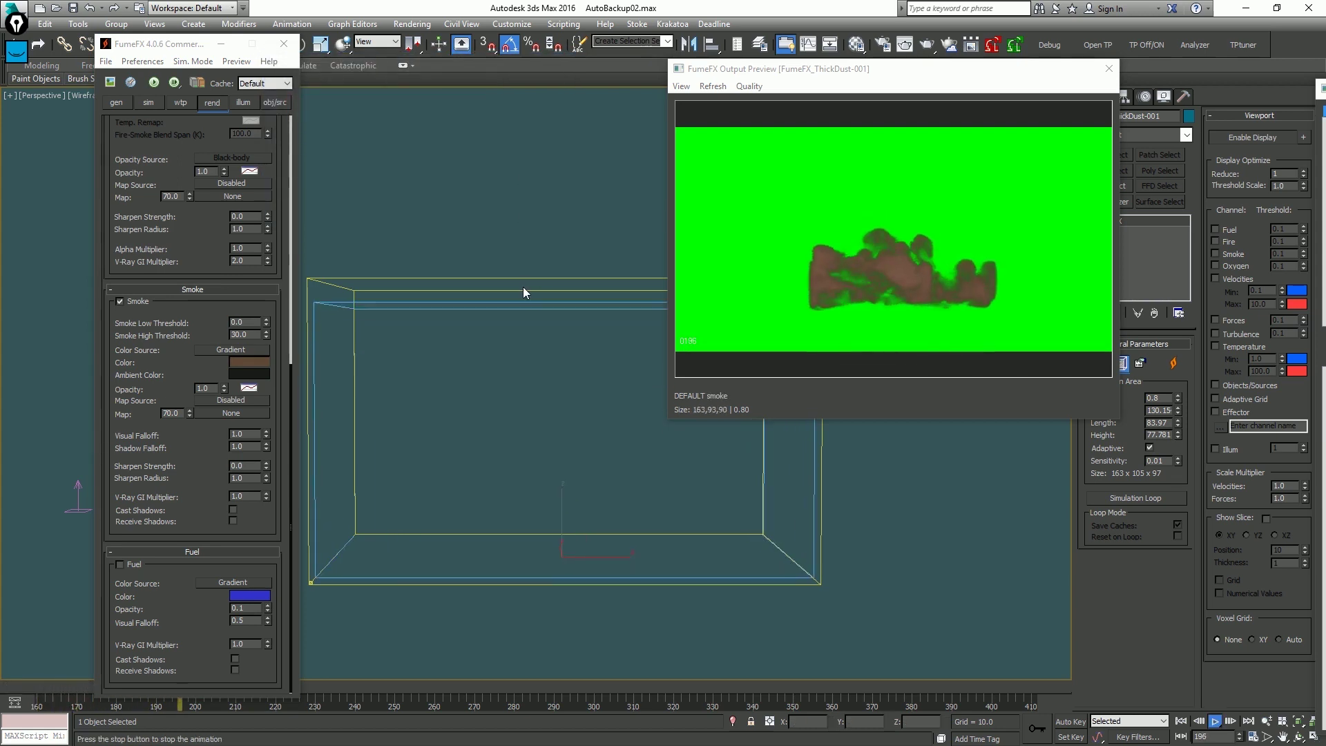
{"action": "key", "text": "/"}
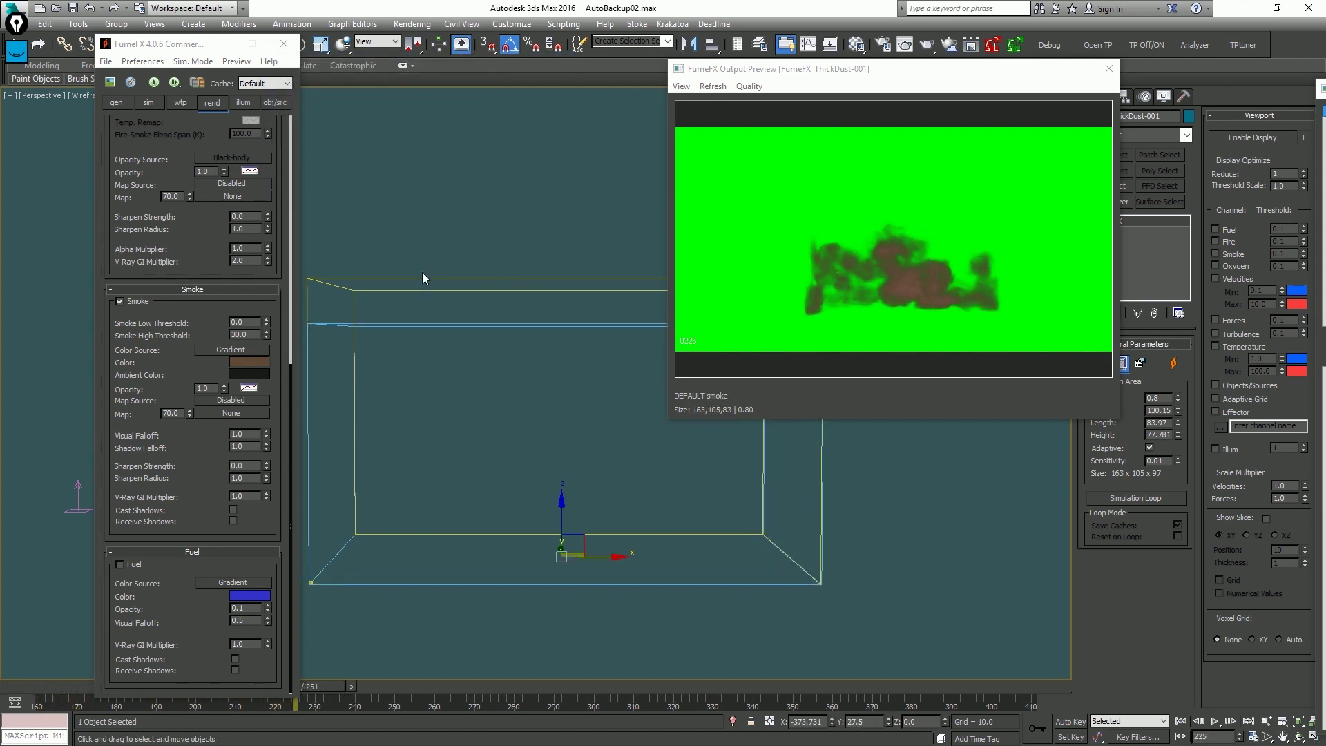
{"action": "key", "text": "Home"}
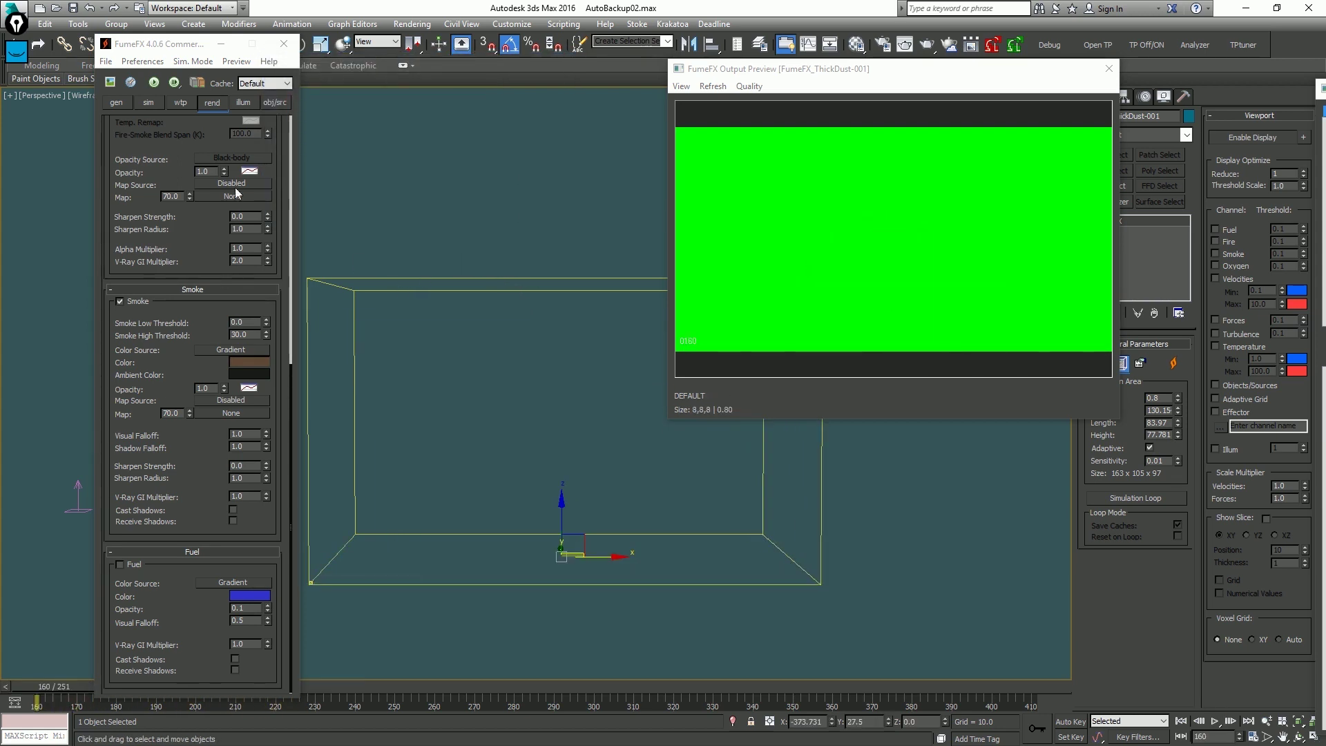
In the simulation settings, set Maximum Simulation Steps to 2 and CFL Condition to 9, and enable Cubic Interpolation.
{"action": "left_click", "coordinate": [154, 102]}
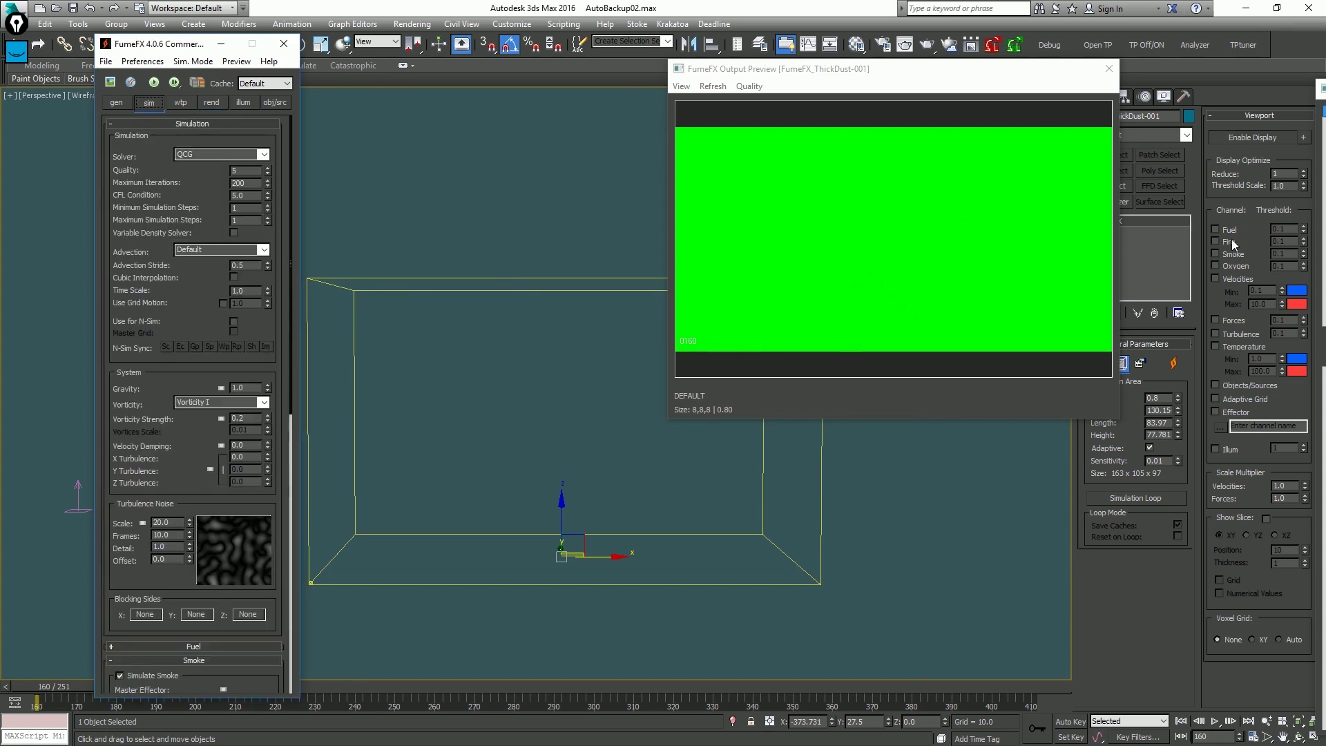
{"action": "left_click", "coordinate": [954, 138]}
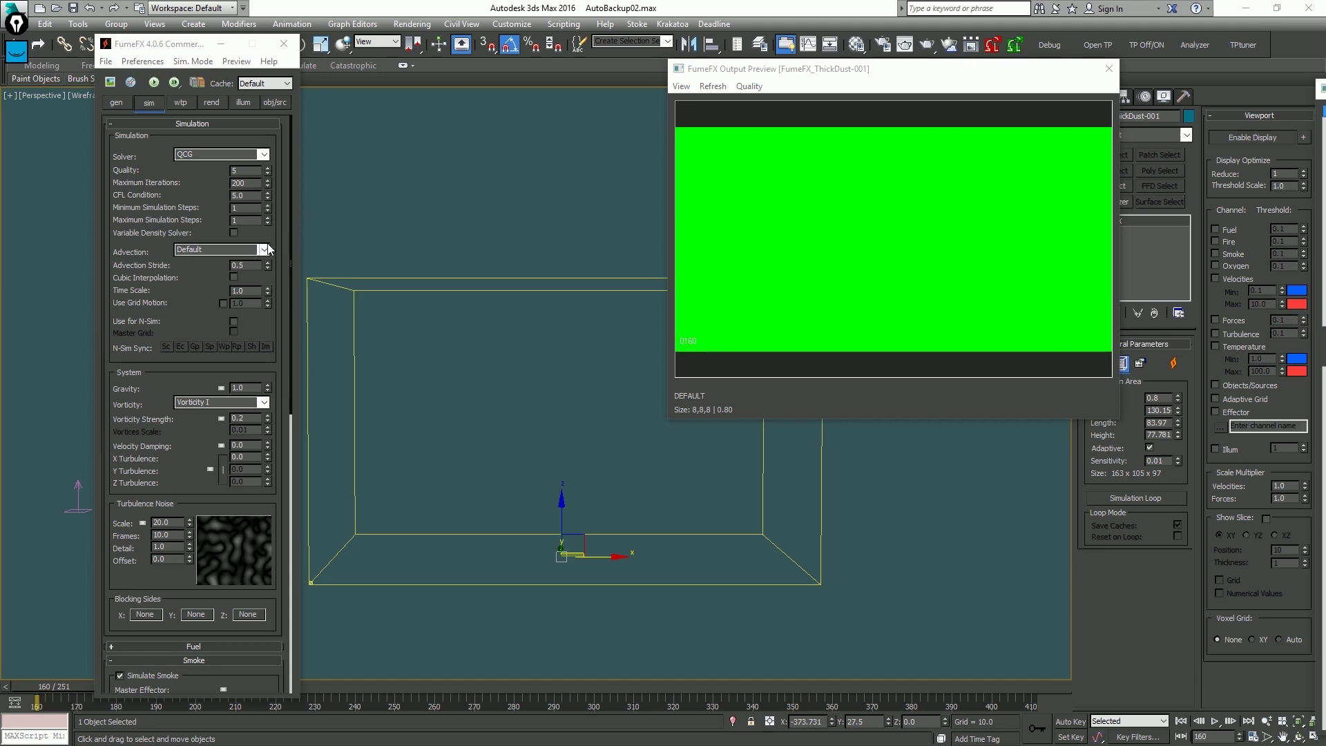
{"action": "double_click", "coordinate": [243, 223]}
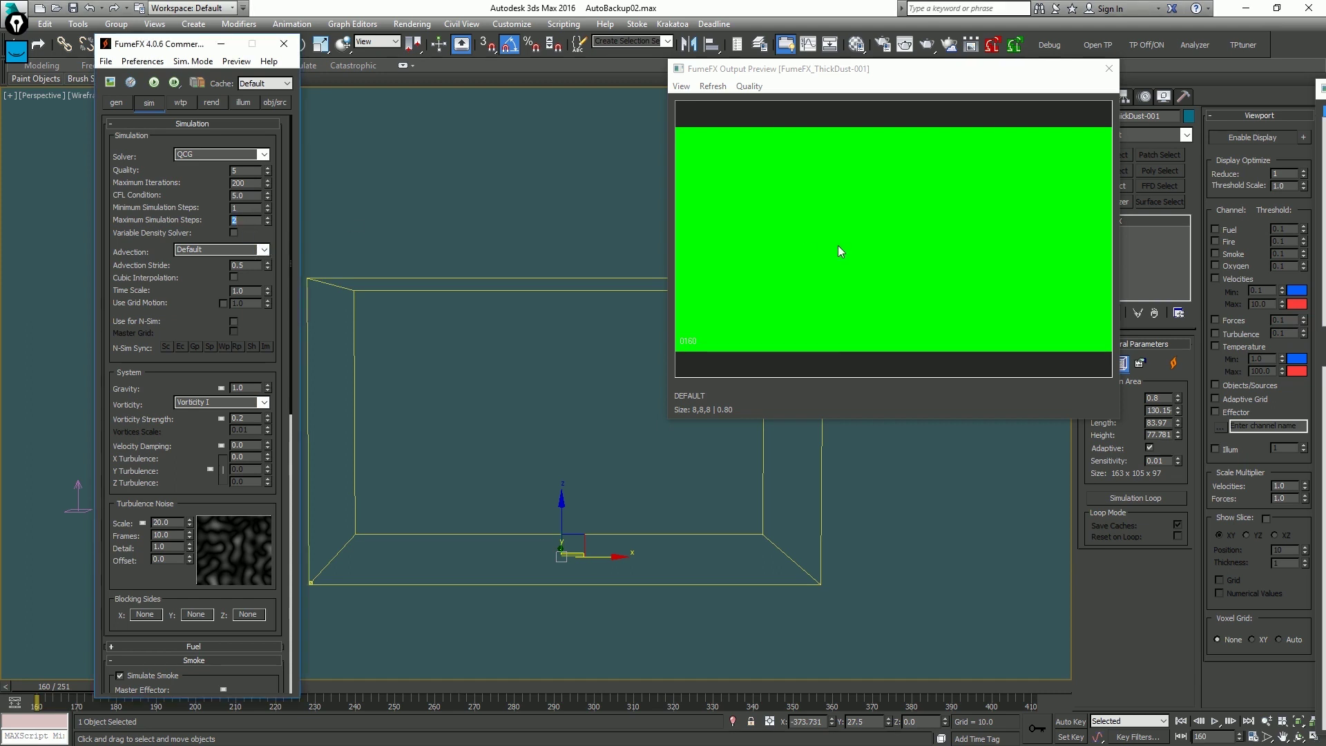
{"action": "double_click", "coordinate": [242, 195]}
{"action": "type", "text": "9"}
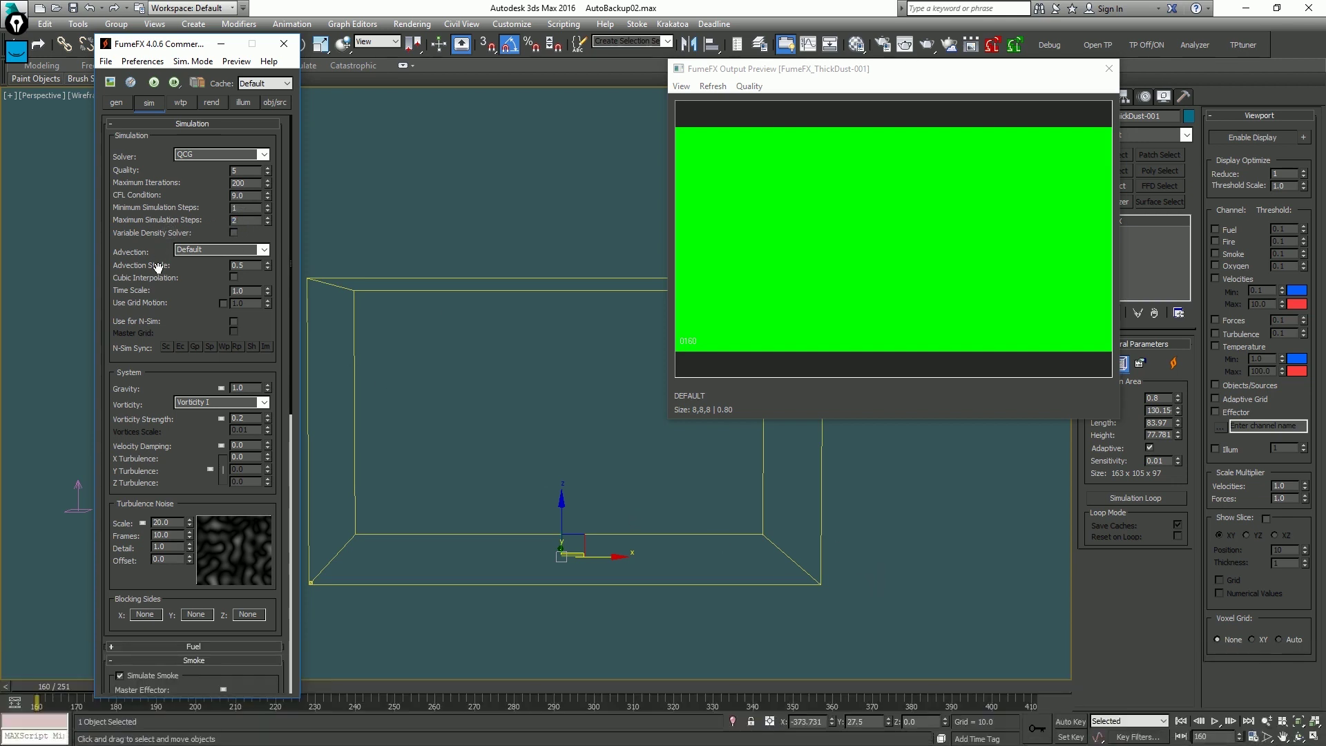
{"action": "left_click", "coordinate": [239, 212]}
{"action": "left_click", "coordinate": [234, 277]}
Set the X Turbulence to 1.5 and the turbulence noise Scale to 0.25.
{"action": "left_click", "coordinate": [247, 455]}
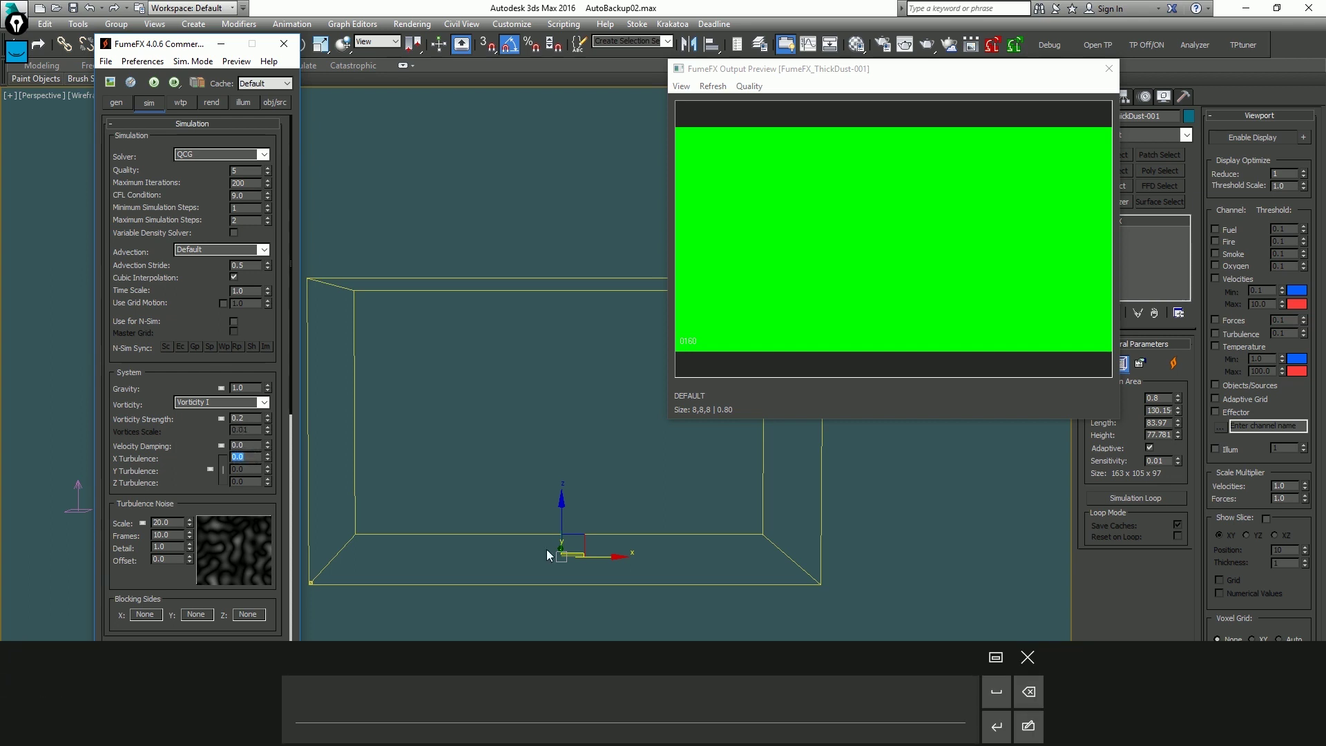
{"action": "left_click", "coordinate": [1026, 657]}
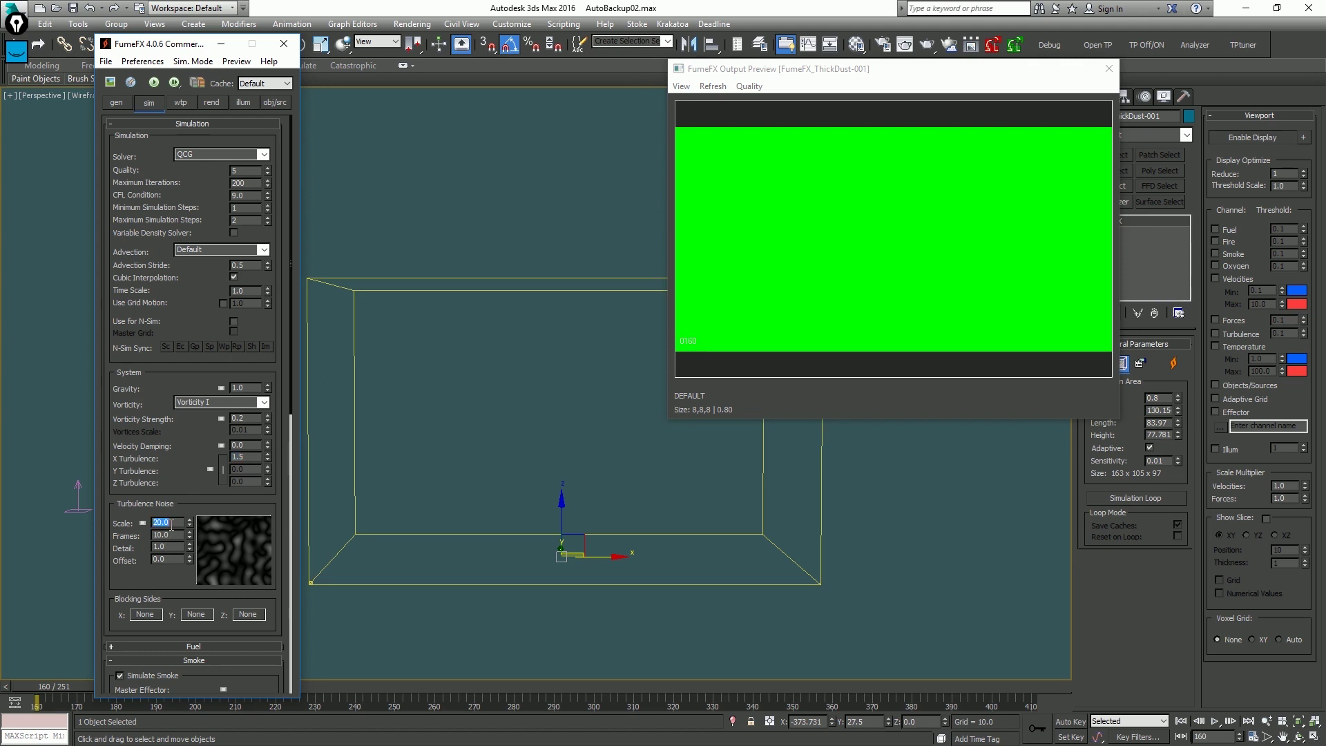
{"action": "type", "text": ".255"}
{"action": "key", "text": "Return"}
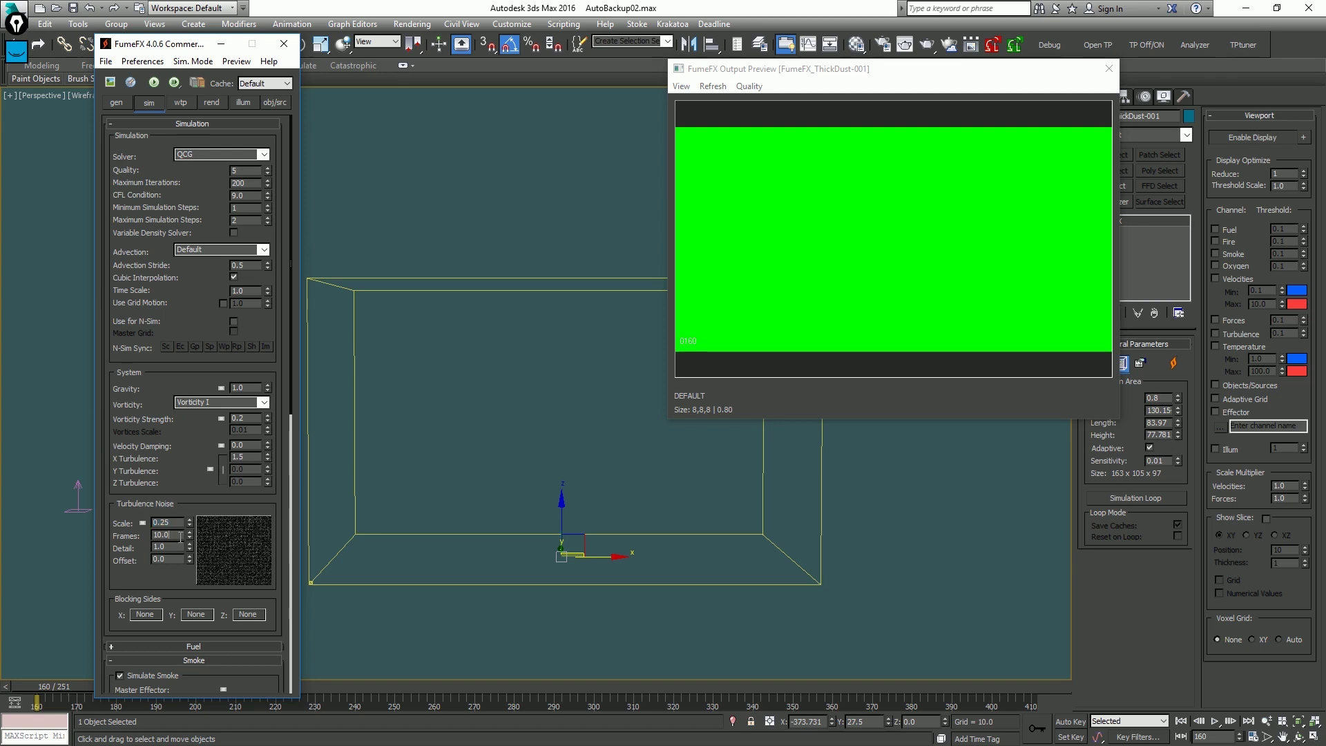
Set the turbulence noise Frames to 20 and Detail to 5.
{"action": "type", "text": "20"}
{"action": "key", "text": "Return"}
{"action": "double_click", "coordinate": [167, 548]}
{"action": "type", "text": "5"}
{"action": "key", "text": "Return"}
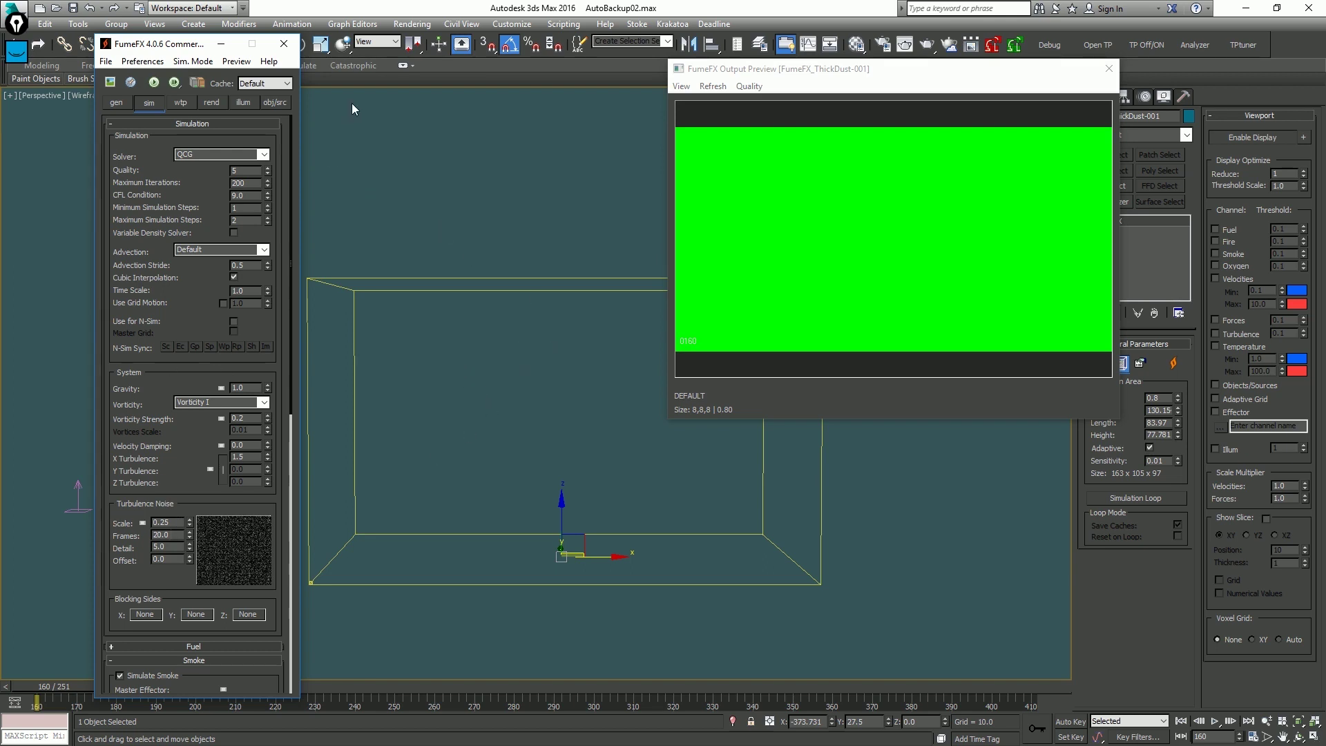
Sketch wavy curves over the viewport with the screen annotation pen, add jagged fine detail along one, and clear the drawing.
{"action": "left_click", "coordinate": [16, 51]}
{"action": "mouse_move", "coordinate": [518, 414]}
{"action": "left_mouse_down"}
{"action": "mouse_move", "coordinate": [415, 207]}
{"action": "mouse_move", "coordinate": [550, 118]}
{"action": "mouse_move", "coordinate": [656, 131]}
{"action": "left_mouse_up"}
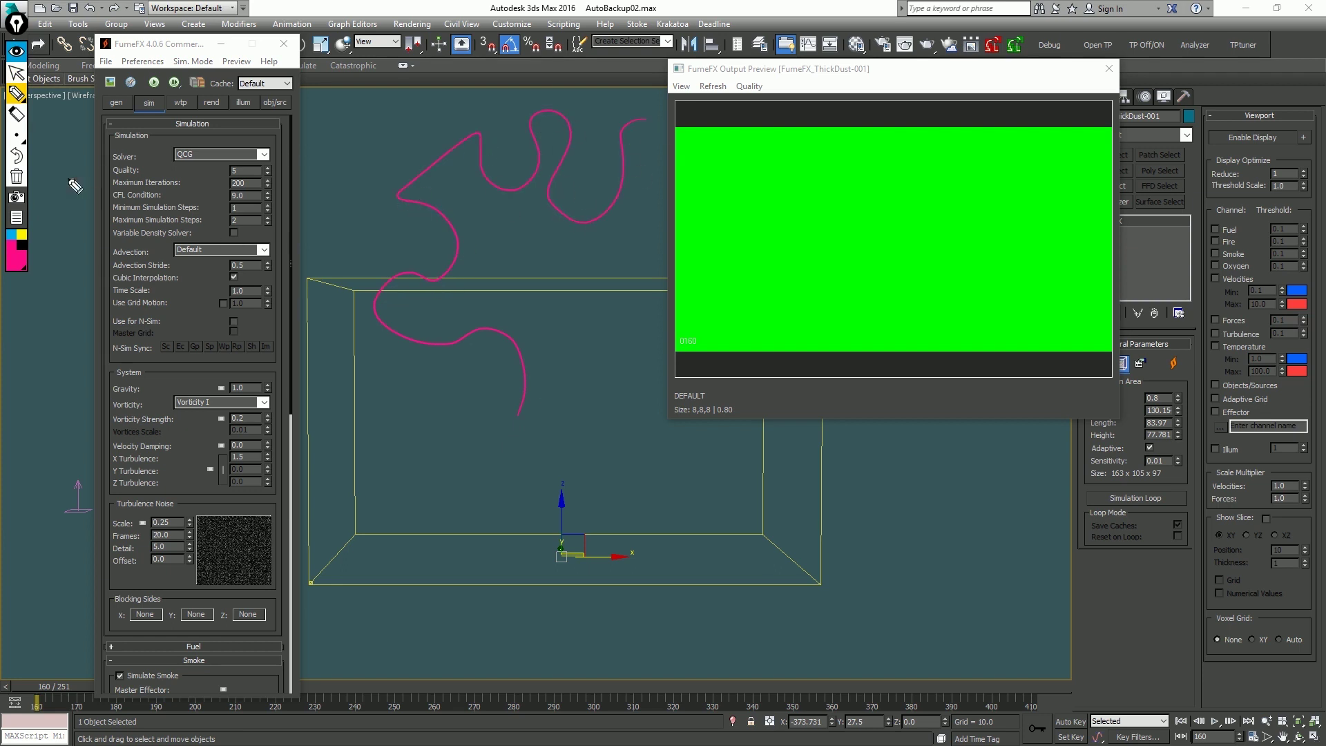
{"action": "left_click", "coordinate": [15, 176]}
{"action": "mouse_move", "coordinate": [479, 148]}
{"action": "left_mouse_down"}
{"action": "mouse_move", "coordinate": [414, 290]}
{"action": "mouse_move", "coordinate": [579, 257]}
{"action": "left_mouse_up"}
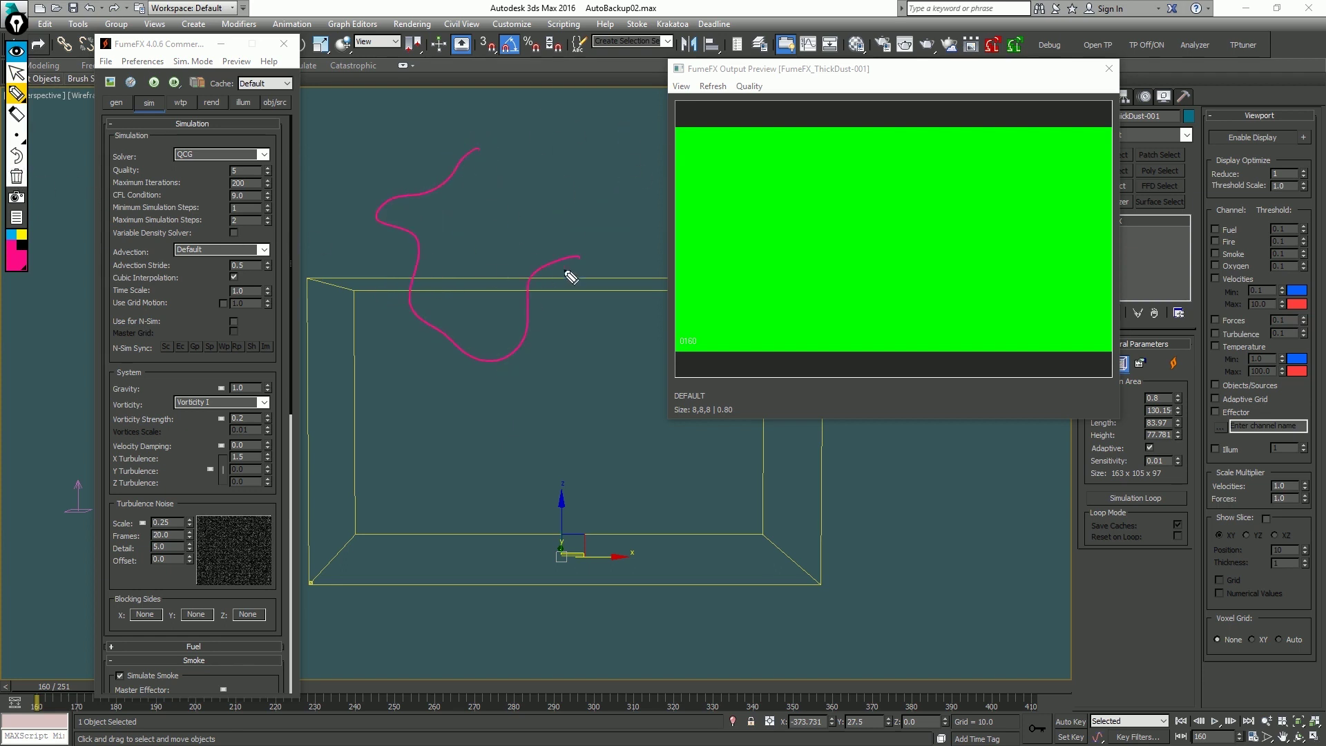
{"action": "mouse_move", "coordinate": [412, 291]}
{"action": "left_mouse_down"}
{"action": "mouse_move", "coordinate": [403, 284]}
{"action": "mouse_move", "coordinate": [408, 325]}
{"action": "mouse_move", "coordinate": [488, 367]}
{"action": "mouse_move", "coordinate": [528, 345]}
{"action": "mouse_move", "coordinate": [542, 297]}
{"action": "left_mouse_up"}
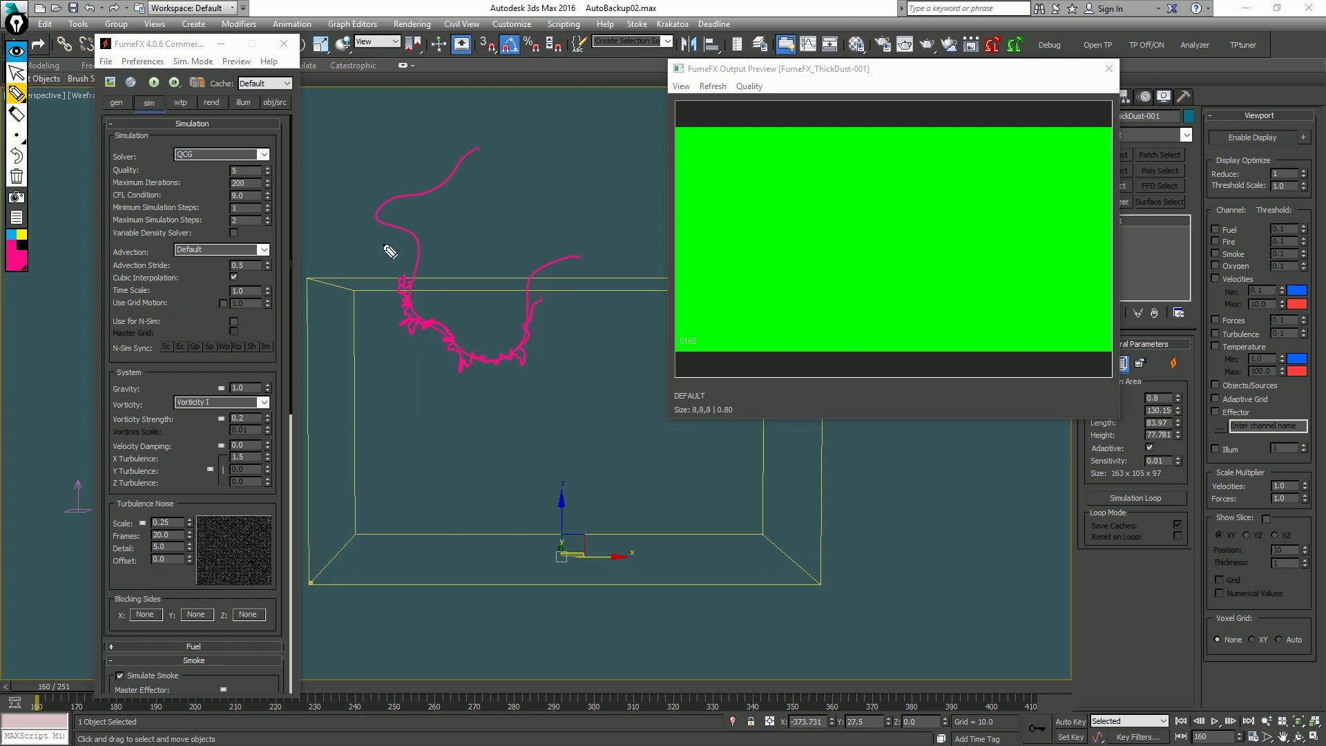
{"action": "mouse_move", "coordinate": [412, 275]}
{"action": "left_mouse_down"}
{"action": "mouse_move", "coordinate": [424, 237]}
{"action": "mouse_move", "coordinate": [388, 225]}
{"action": "mouse_move", "coordinate": [390, 201]}
{"action": "mouse_move", "coordinate": [418, 201]}
{"action": "left_mouse_up"}
{"action": "left_click", "coordinate": [16, 175]}
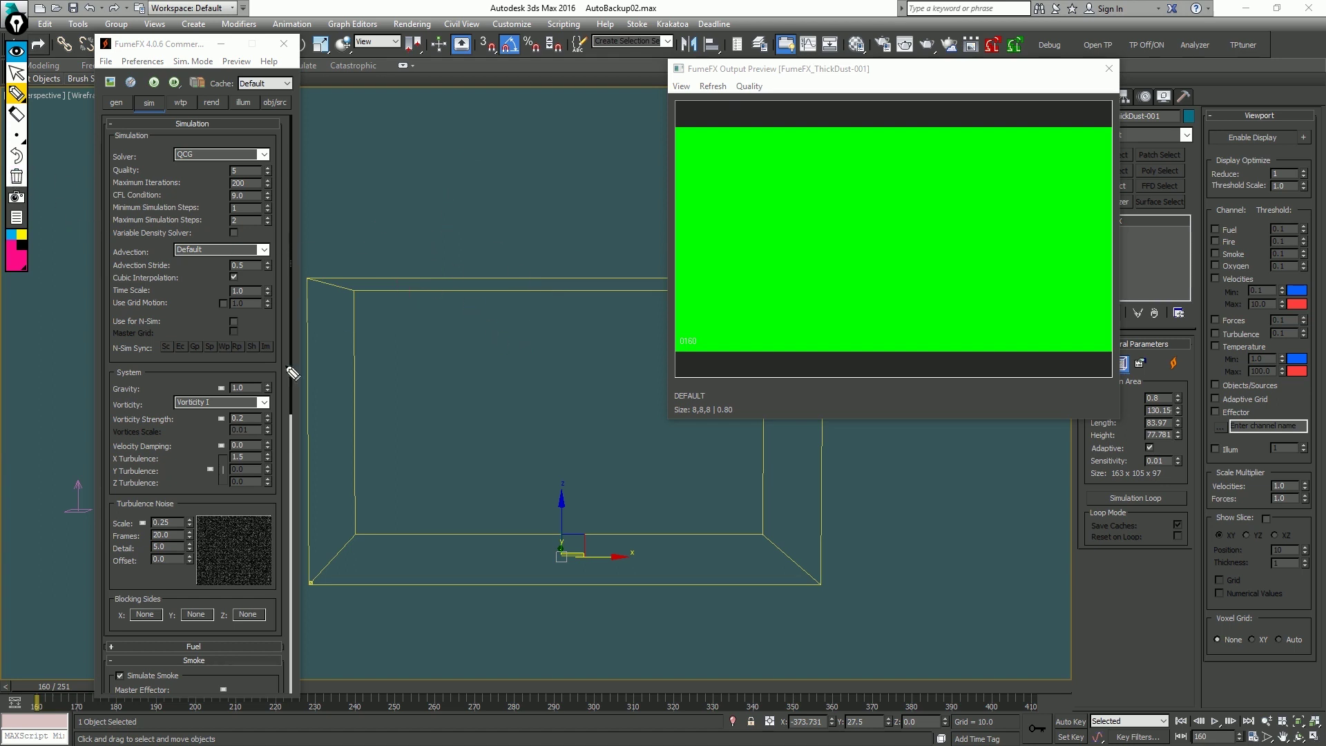
{"action": "left_click_drag", "start_coordinate": [166, 542], "coordinate": [167, 546]}
{"action": "left_click", "coordinate": [15, 180]}
Circle the turbulence noise Frames value with the annotation pen and write the range "0 — 1.0" above the grid.
{"action": "mouse_move", "coordinate": [169, 529]}
{"action": "left_mouse_down"}
{"action": "mouse_move", "coordinate": [166, 543]}
{"action": "mouse_move", "coordinate": [376, 431]}
{"action": "mouse_move", "coordinate": [375, 414]}
{"action": "left_mouse_up"}
{"action": "left_click_drag", "start_coordinate": [376, 200], "coordinate": [378, 198]}
{"action": "left_click_drag", "start_coordinate": [586, 142], "coordinate": [584, 205]}
{"action": "left_click", "coordinate": [603, 195]}
{"action": "left_click_drag", "start_coordinate": [642, 145], "coordinate": [644, 149]}
{"action": "left_click_drag", "start_coordinate": [420, 192], "coordinate": [560, 182]}
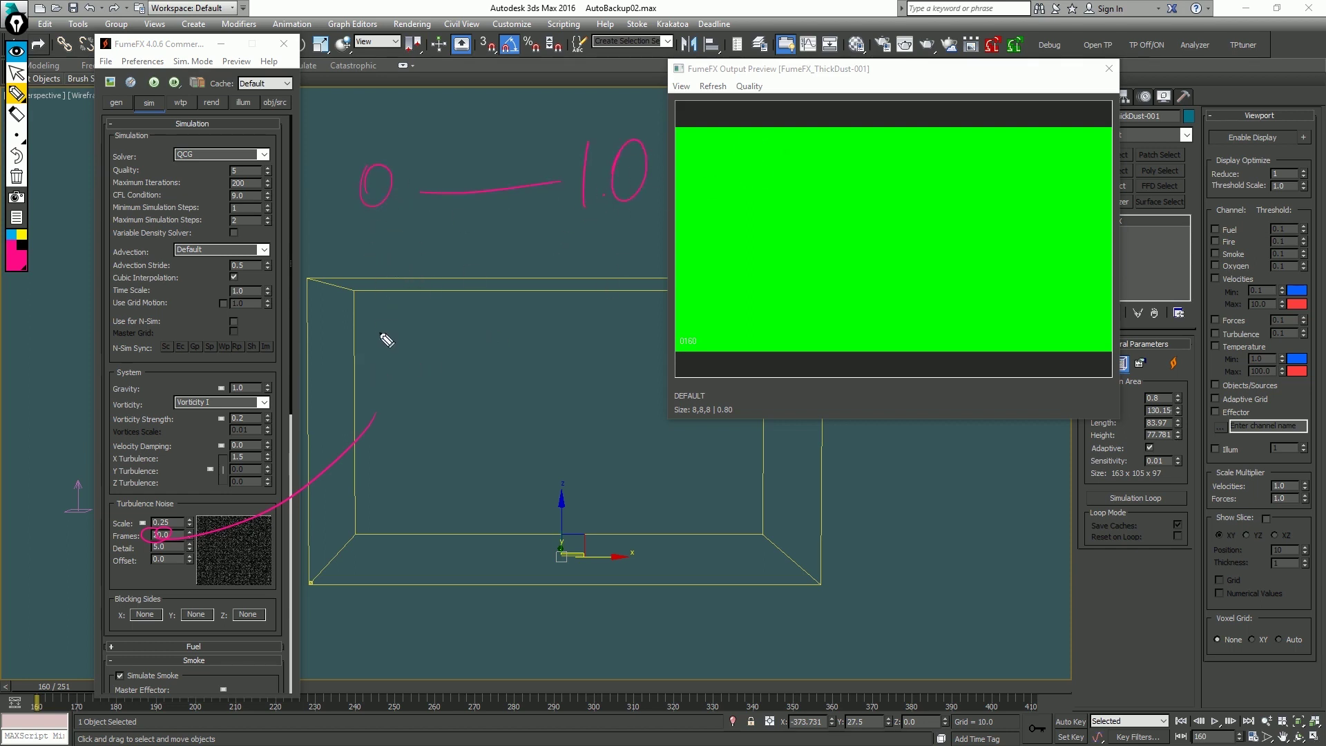
Annotate the viewport with a 5 and two wavy curves, a short one marked 1 to 5 and a long one marked 1 to 20.
{"action": "mouse_move", "coordinate": [417, 311]}
{"action": "left_mouse_down"}
{"action": "mouse_move", "coordinate": [432, 308]}
{"action": "mouse_move", "coordinate": [418, 350]}
{"action": "mouse_move", "coordinate": [447, 298]}
{"action": "left_mouse_up"}
{"action": "mouse_move", "coordinate": [460, 445]}
{"action": "left_mouse_down"}
{"action": "mouse_move", "coordinate": [628, 362]}
{"action": "mouse_move", "coordinate": [714, 395]}
{"action": "left_mouse_up"}
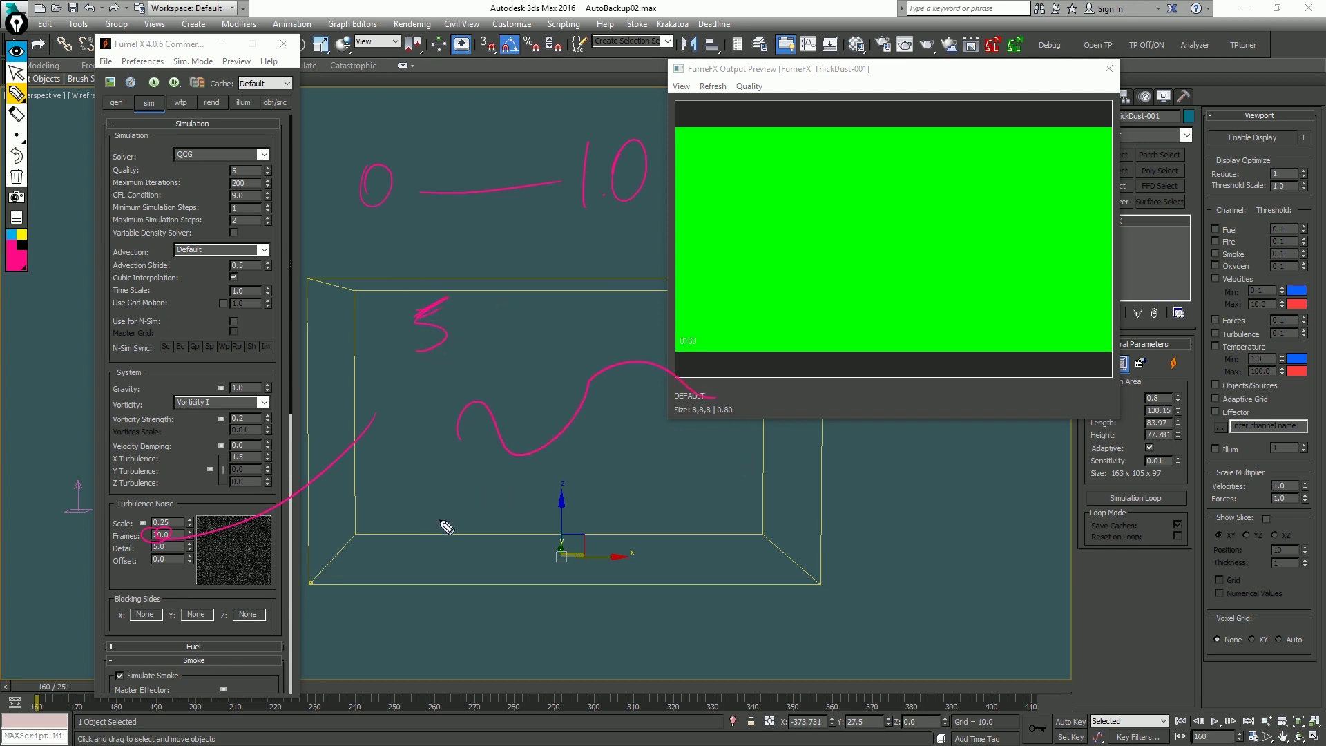
{"action": "mouse_move", "coordinate": [443, 521]}
{"action": "left_mouse_down"}
{"action": "mouse_move", "coordinate": [843, 453]}
{"action": "mouse_move", "coordinate": [1115, 504]}
{"action": "left_mouse_up"}
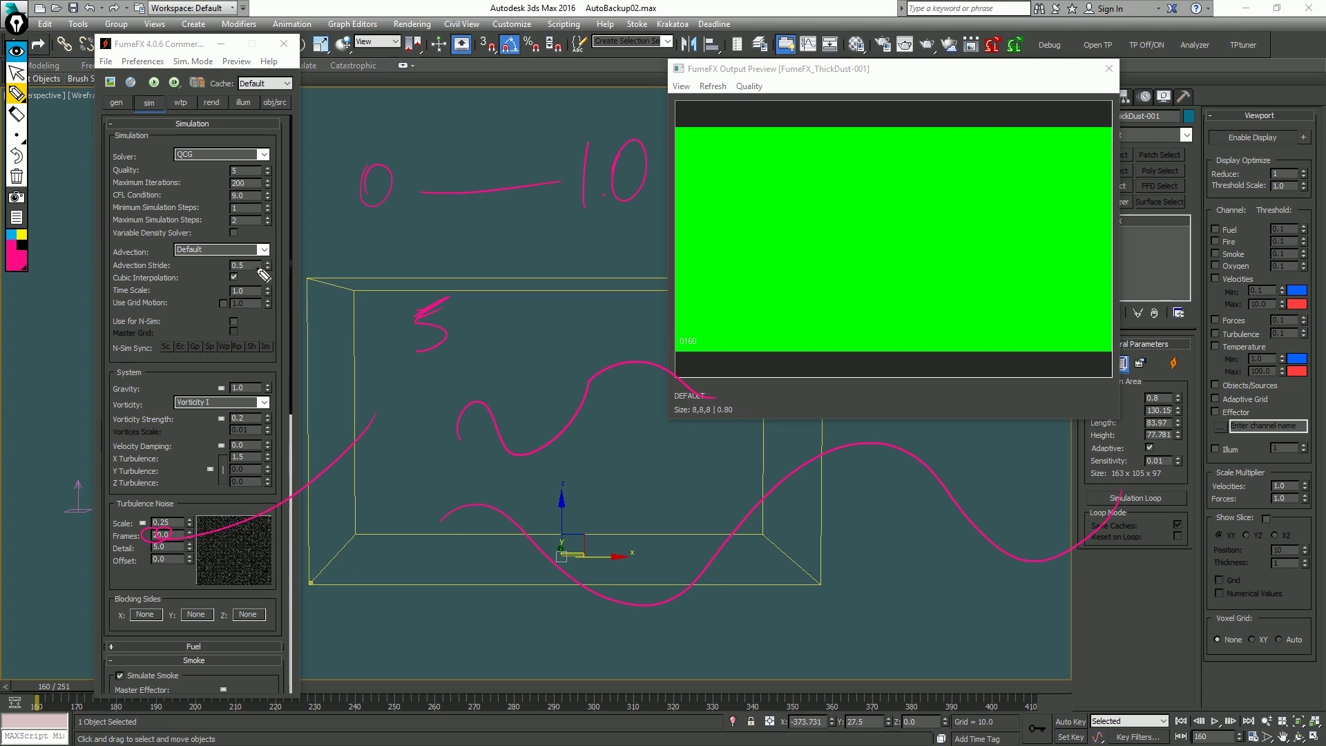
{"action": "left_click_drag", "start_coordinate": [433, 399], "coordinate": [433, 428]}
{"action": "left_click_drag", "start_coordinate": [458, 428], "coordinate": [486, 422]}
{"action": "mouse_move", "coordinate": [703, 348]}
{"action": "left_mouse_down"}
{"action": "mouse_move", "coordinate": [667, 358]}
{"action": "mouse_move", "coordinate": [701, 379]}
{"action": "mouse_move", "coordinate": [679, 394]}
{"action": "left_mouse_up"}
{"action": "left_click_drag", "start_coordinate": [445, 630], "coordinate": [446, 587]}
{"action": "mouse_move", "coordinate": [1130, 592]}
{"action": "left_mouse_down"}
{"action": "mouse_move", "coordinate": [1206, 598]}
{"action": "mouse_move", "coordinate": [1174, 608]}
{"action": "left_mouse_up"}
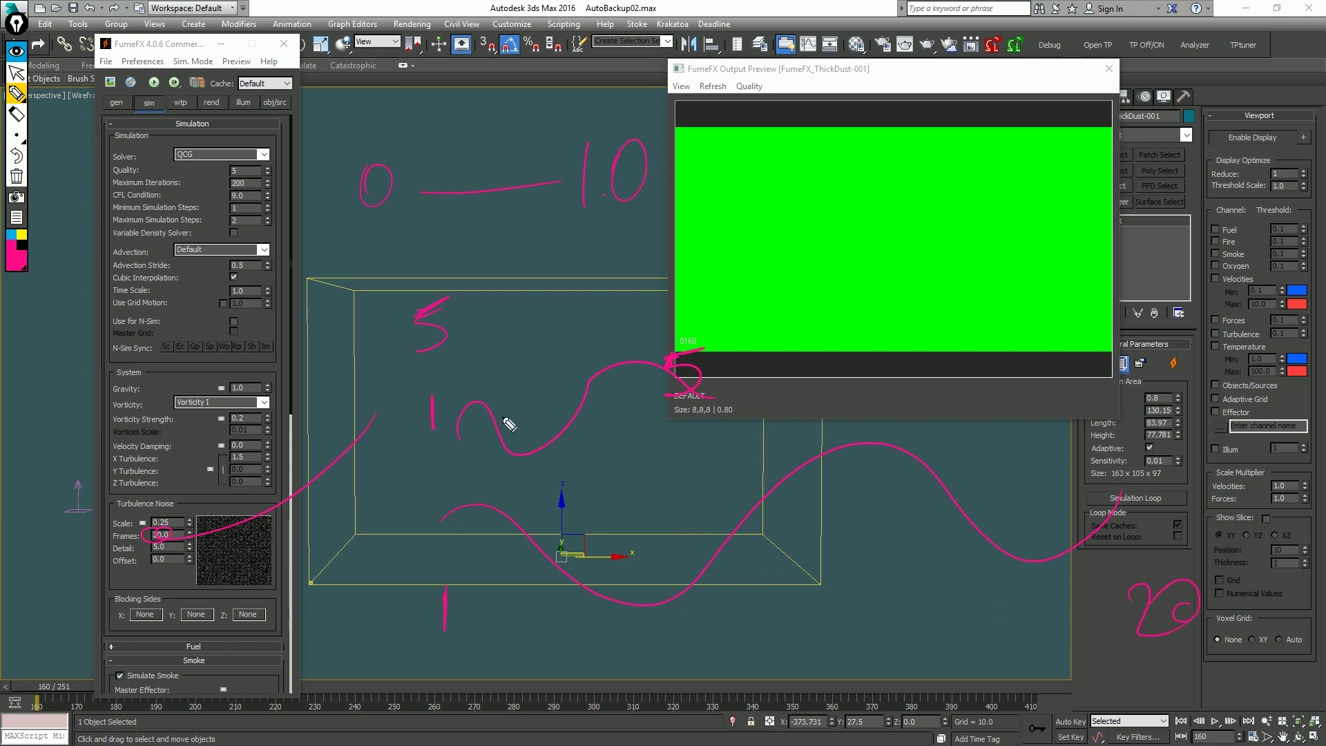
Clear the pen annotations and switch the simulation to Vorticity II with a Vortices Scale of 0.2.
{"action": "left_click", "coordinate": [16, 176]}
{"action": "left_click", "coordinate": [16, 72]}
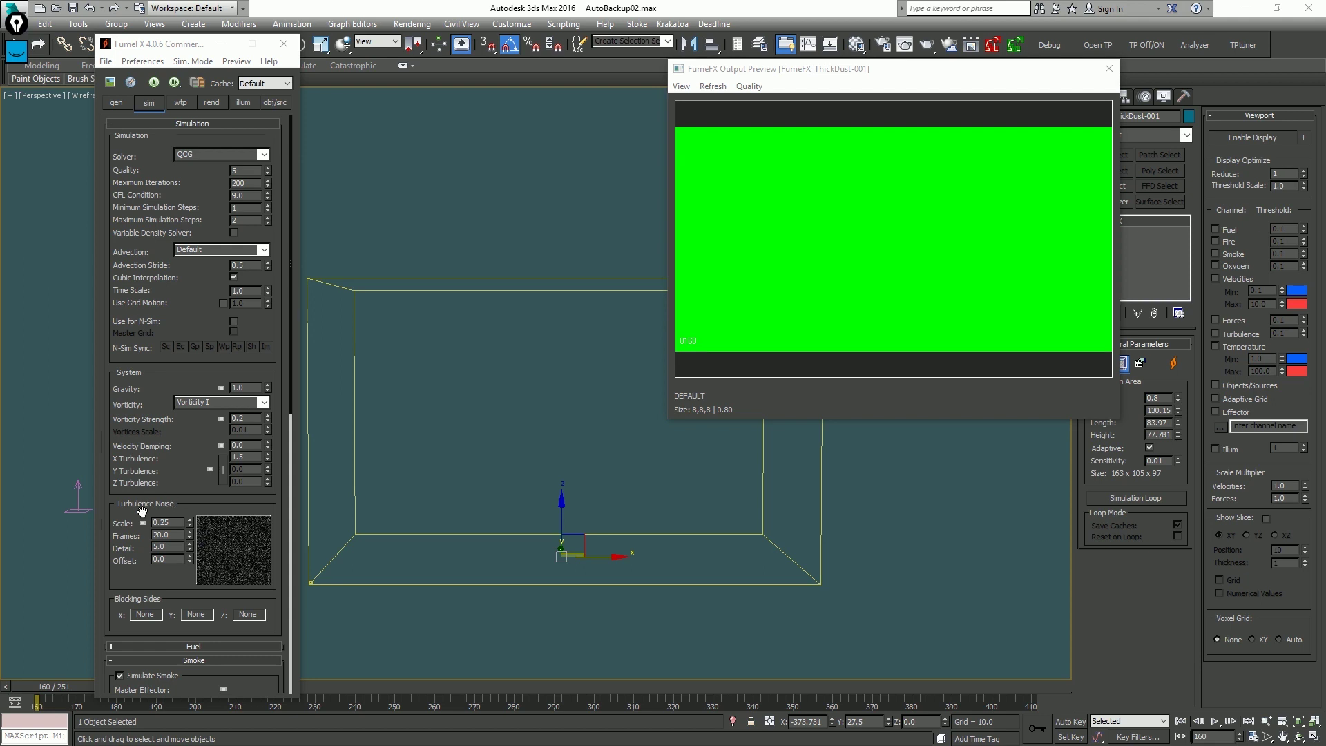
{"action": "left_click", "coordinate": [266, 404]}
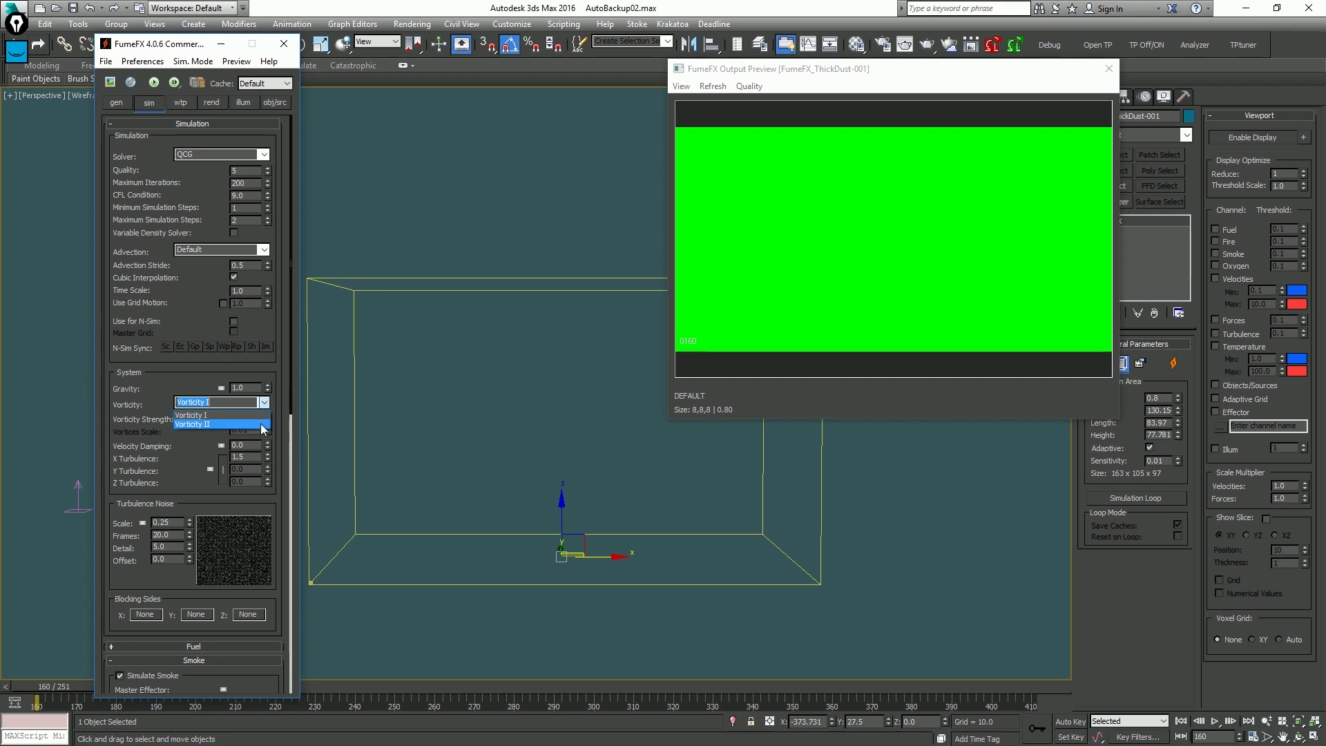
{"action": "left_click", "coordinate": [260, 424]}
{"action": "double_click", "coordinate": [257, 416]}
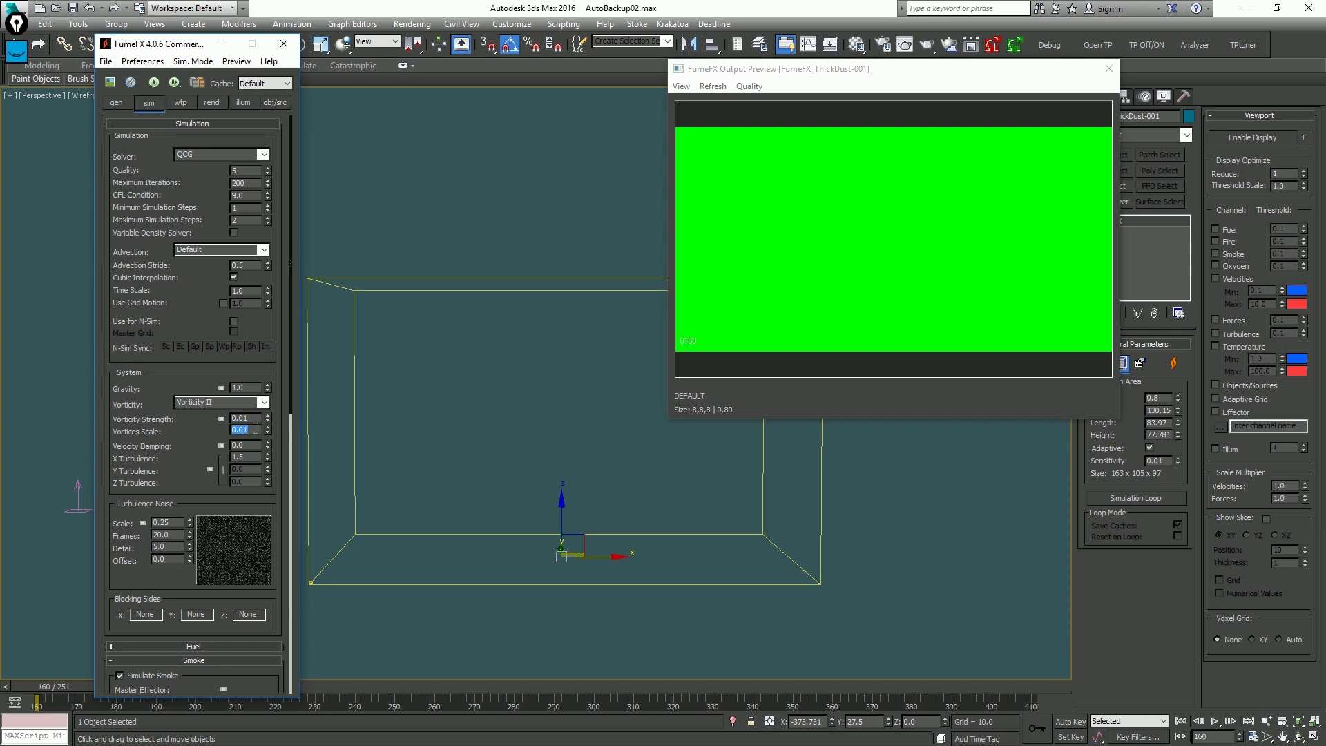
{"action": "type", "text": "0.2"}
{"action": "key", "text": "Return"}
Set the smoke Dissipation Strength to 1.0 and the temperature Dissipation Strength to 0.0.
{"action": "scroll", "coordinate": [180, 439], "scroll_direction": "down", "scroll_amount": 3}
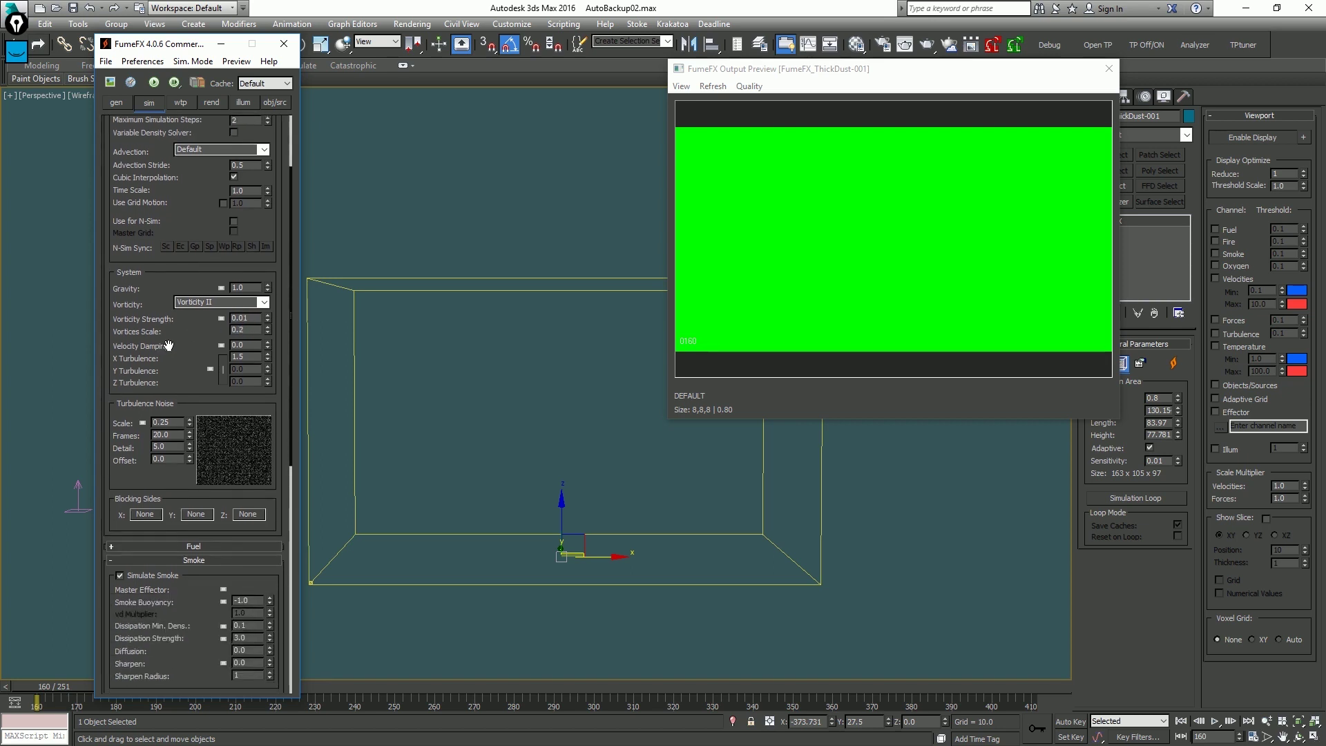
{"action": "scroll", "coordinate": [197, 407], "scroll_direction": "down", "scroll_amount": 6}
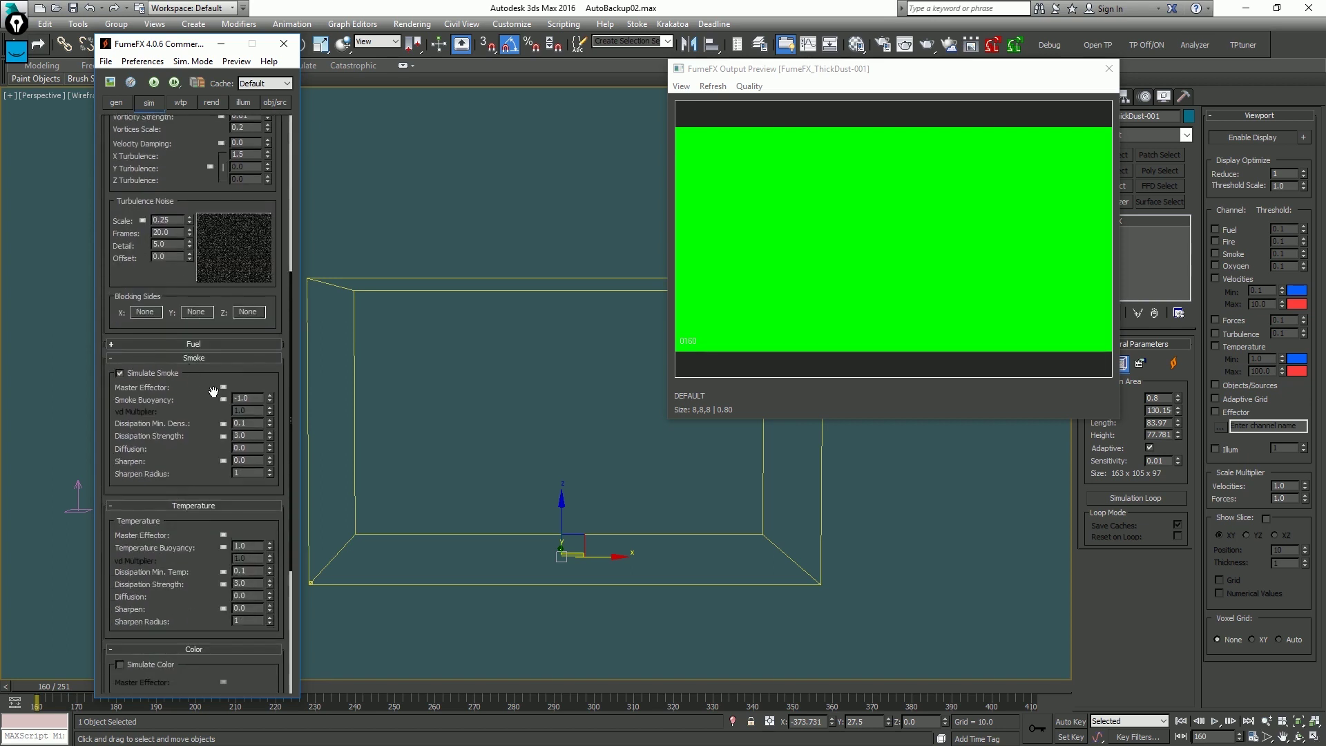
{"action": "right_click", "coordinate": [270, 433]}
{"action": "left_click", "coordinate": [270, 432]}
{"action": "right_click", "coordinate": [269, 583]}
{"action": "scroll", "coordinate": [174, 190], "scroll_direction": "down", "scroll_amount": 1}
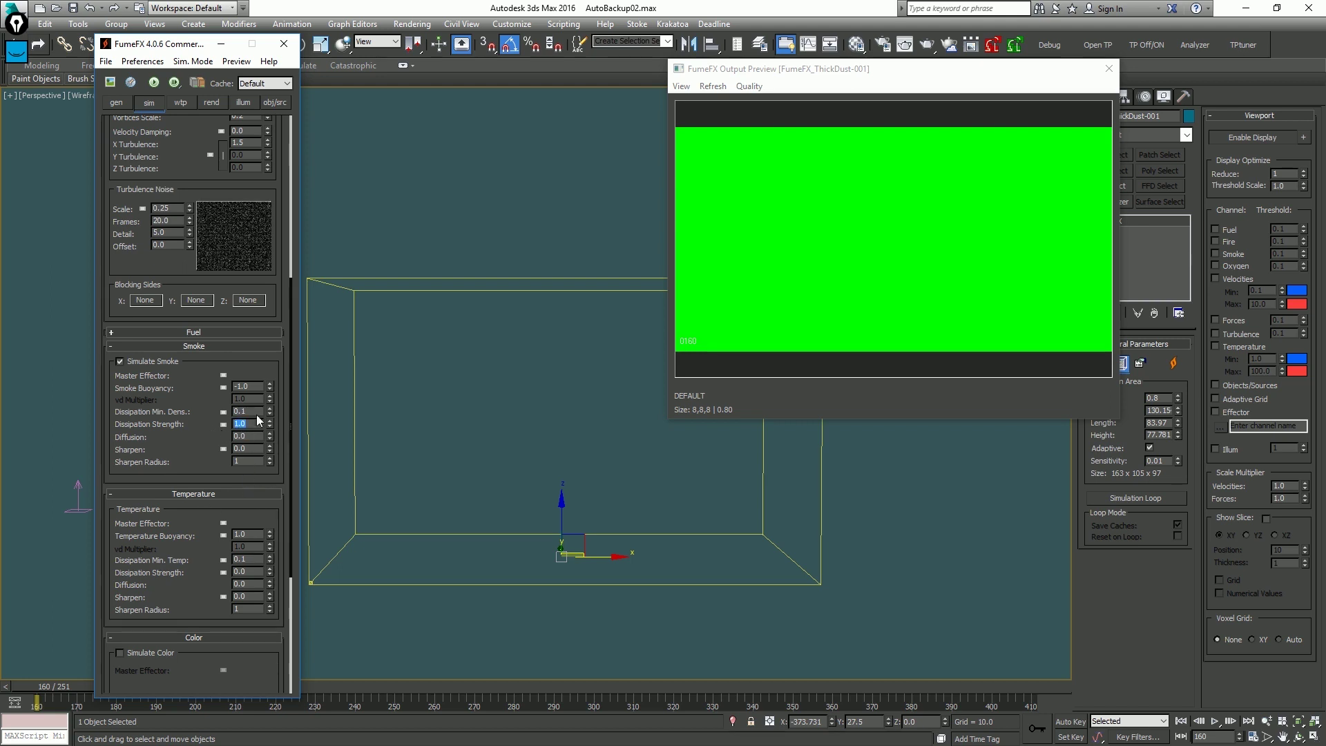
Scrub the timeline to frame 248 and back to 160, and set the Z blocking side to -Z.
{"action": "left_click_drag", "start_coordinate": [65, 684], "coordinate": [392, 691]}
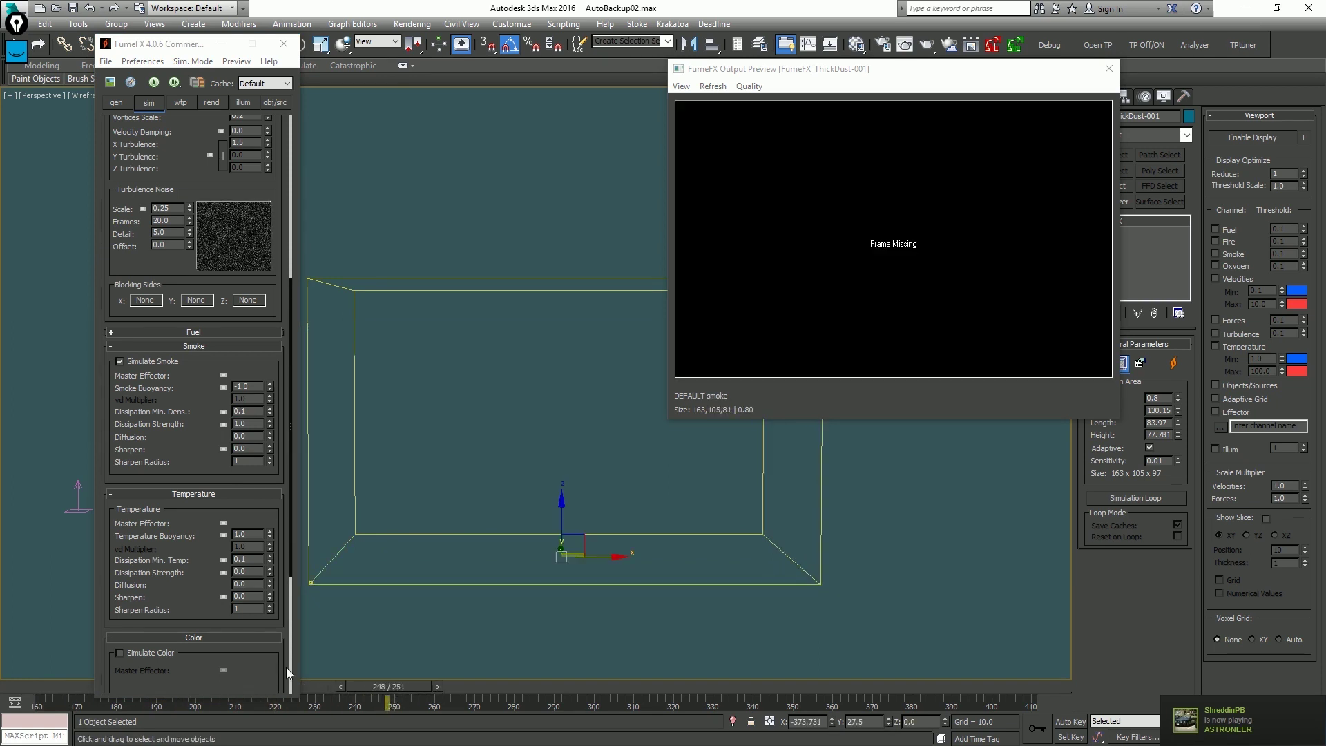
{"action": "left_click_drag", "start_coordinate": [18, 689], "coordinate": [60, 666]}
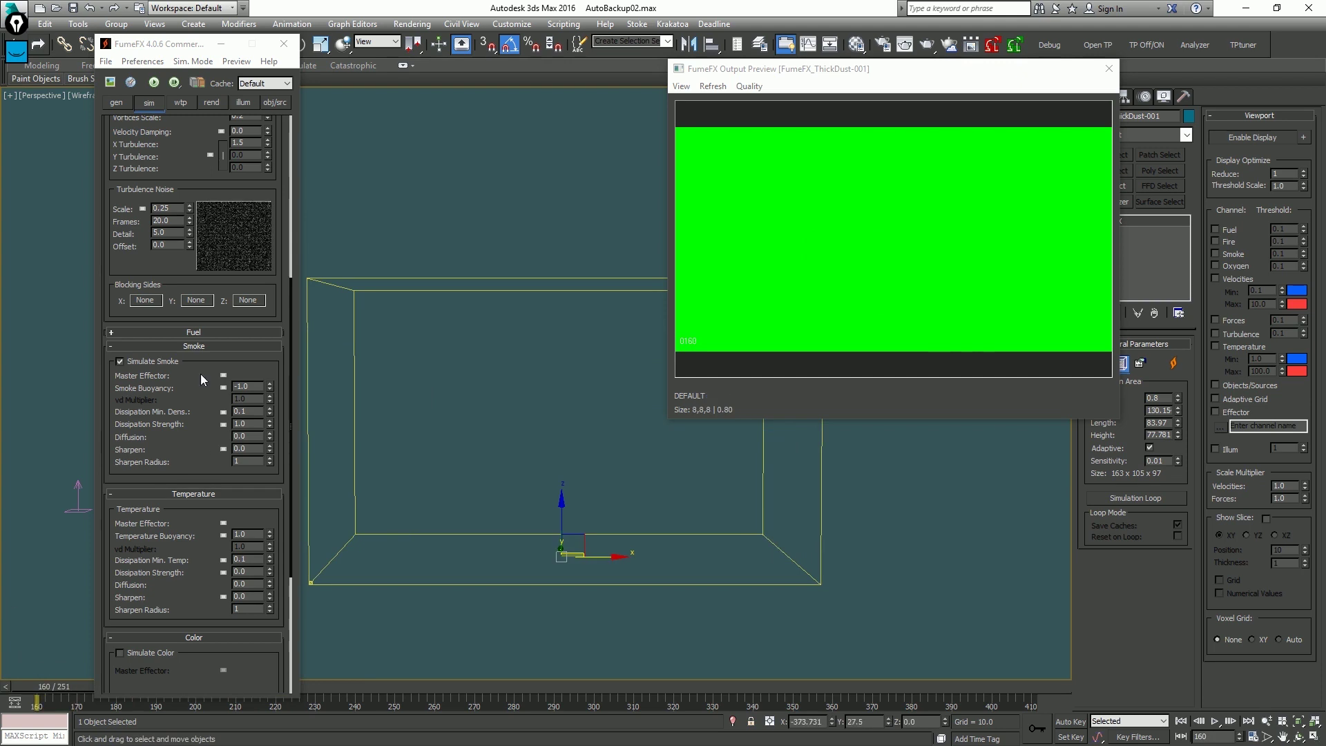
{"action": "left_click", "coordinate": [250, 305]}
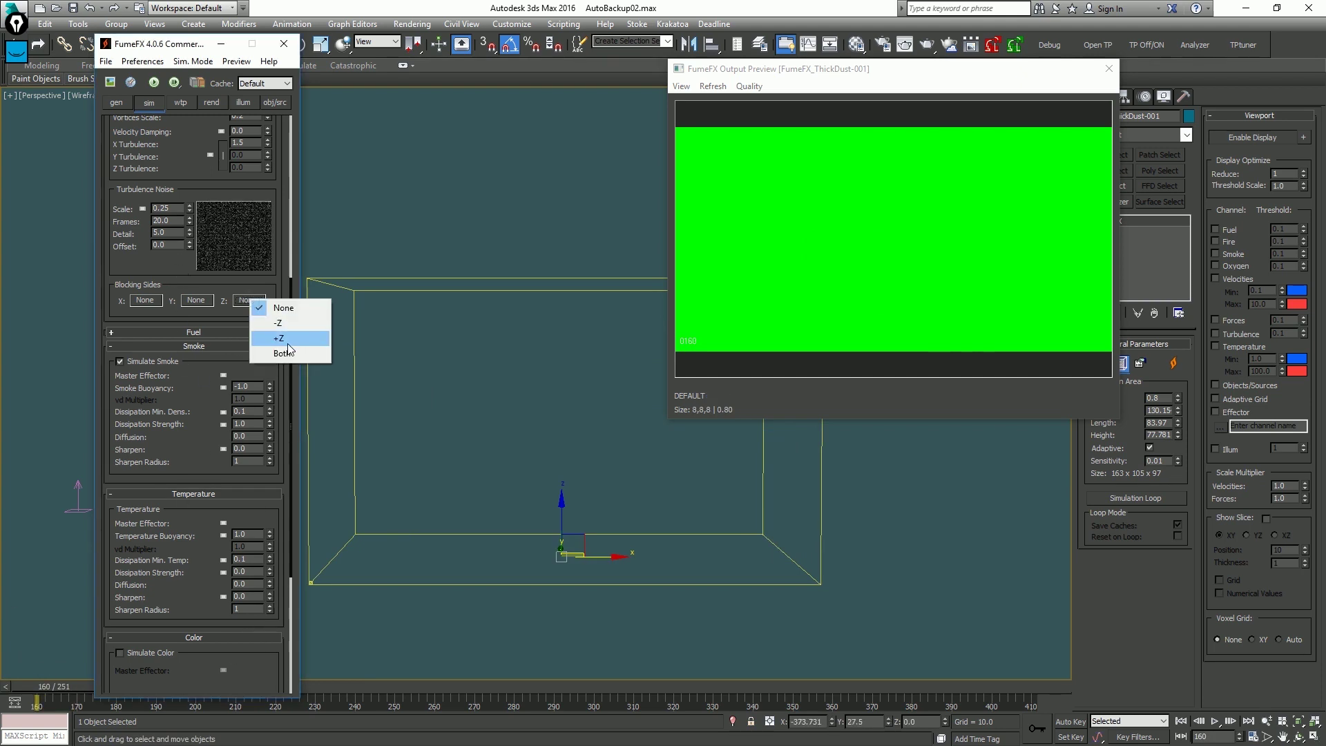
{"action": "left_click", "coordinate": [281, 323]}
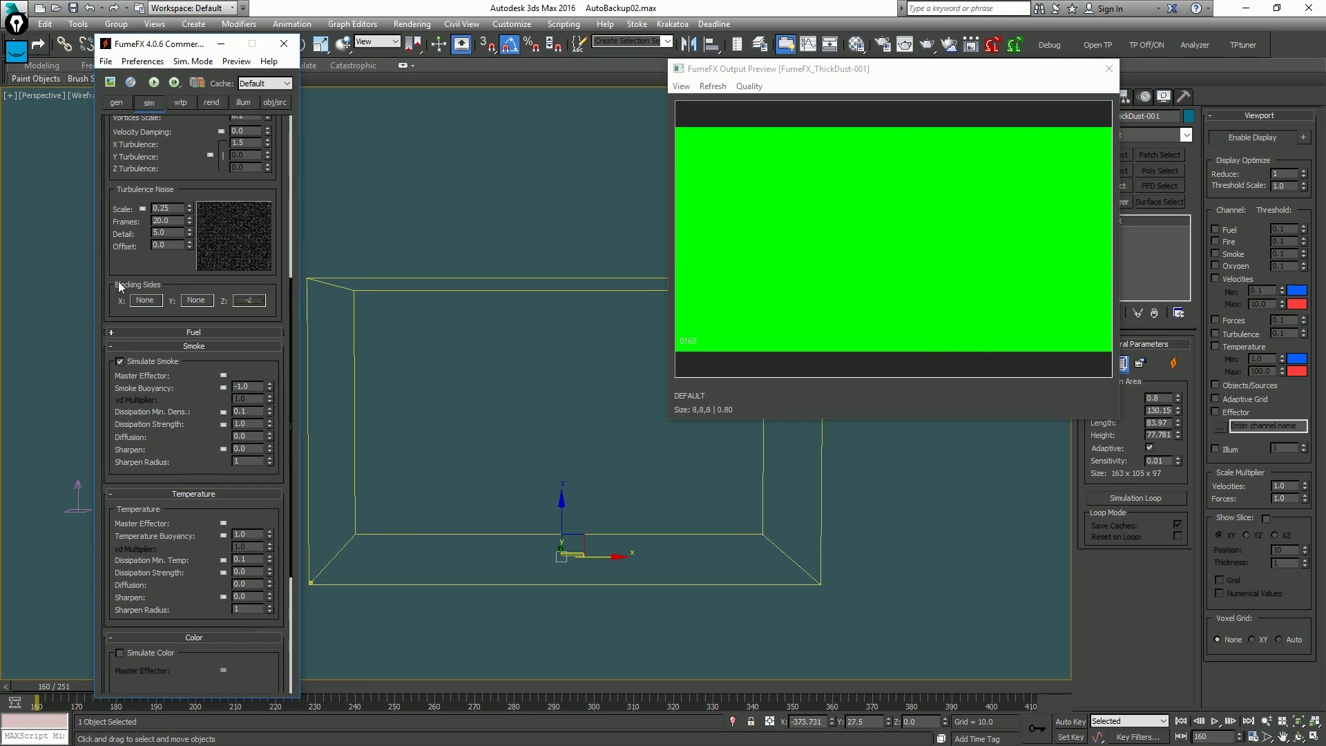
Sketch roughly horizontal ground lines across the base of the simulation grid with the annotation pen.
{"action": "left_click", "coordinate": [16, 51]}
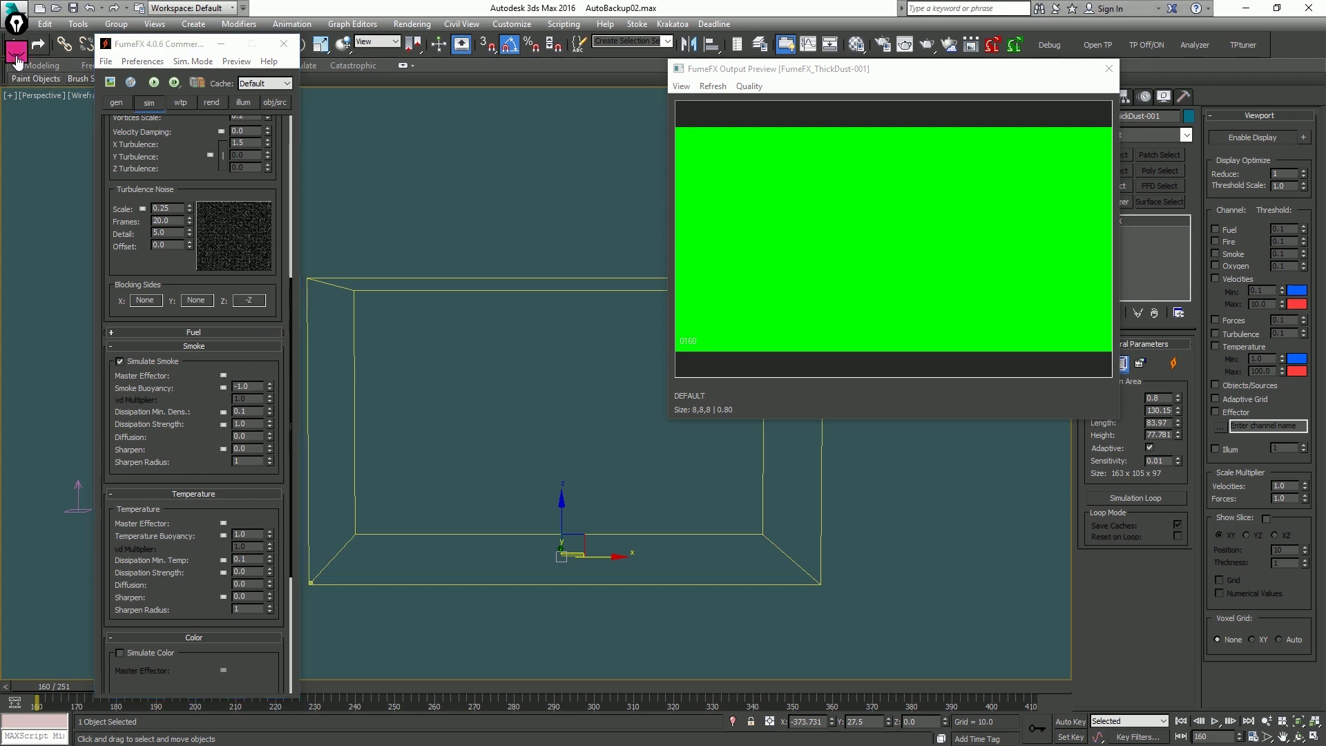
{"action": "left_click", "coordinate": [15, 93]}
{"action": "left_click_drag", "start_coordinate": [259, 535], "coordinate": [870, 597]}
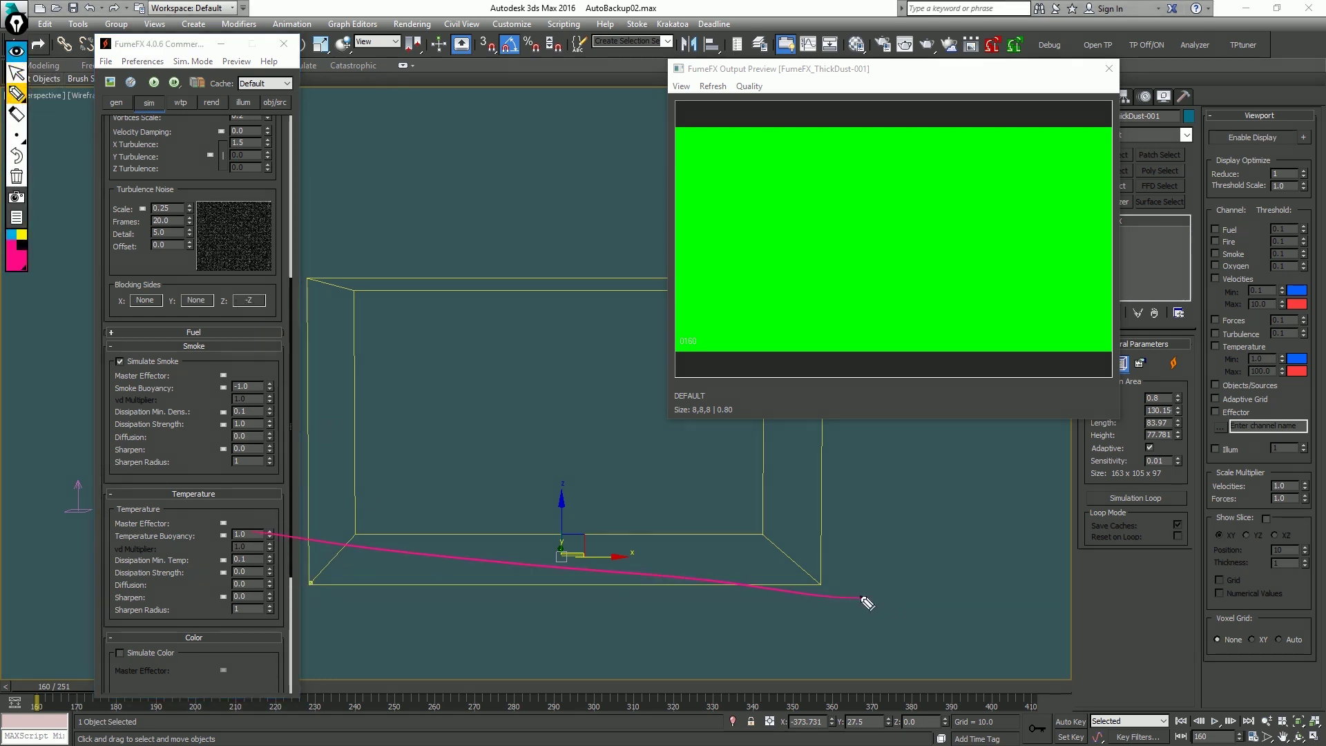
{"action": "mouse_move", "coordinate": [217, 562]}
{"action": "left_mouse_down"}
{"action": "mouse_move", "coordinate": [935, 578]}
{"action": "mouse_move", "coordinate": [1006, 559]}
{"action": "left_mouse_up"}
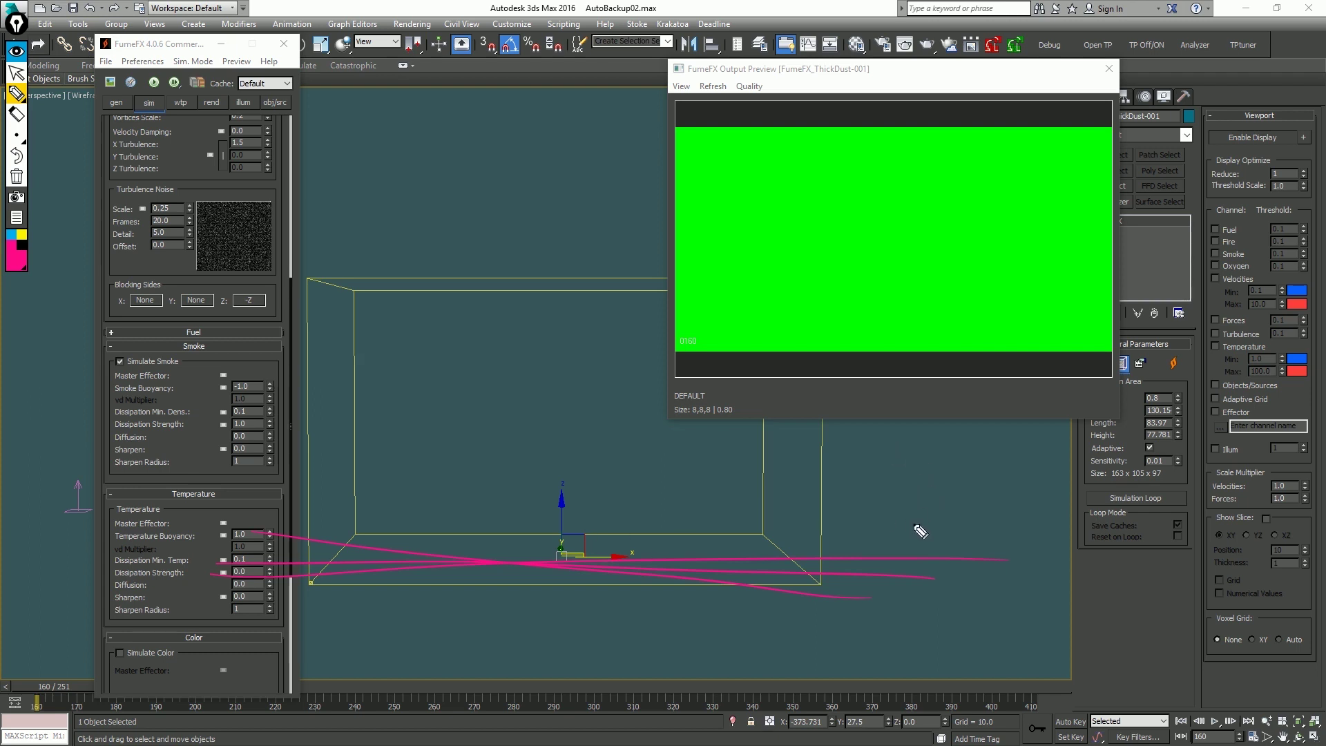
Write "Z+" with an up arrow above the ground lines and "Z-" with a down arrow beneath them.
{"action": "mouse_move", "coordinate": [899, 502]}
{"action": "left_mouse_down"}
{"action": "mouse_move", "coordinate": [919, 515]}
{"action": "mouse_move", "coordinate": [947, 491]}
{"action": "left_mouse_up"}
{"action": "mouse_move", "coordinate": [913, 593]}
{"action": "left_mouse_down"}
{"action": "mouse_move", "coordinate": [939, 611]}
{"action": "mouse_move", "coordinate": [972, 595]}
{"action": "mouse_move", "coordinate": [915, 587]}
{"action": "mouse_move", "coordinate": [917, 609]}
{"action": "mouse_move", "coordinate": [934, 610]}
{"action": "left_mouse_up"}
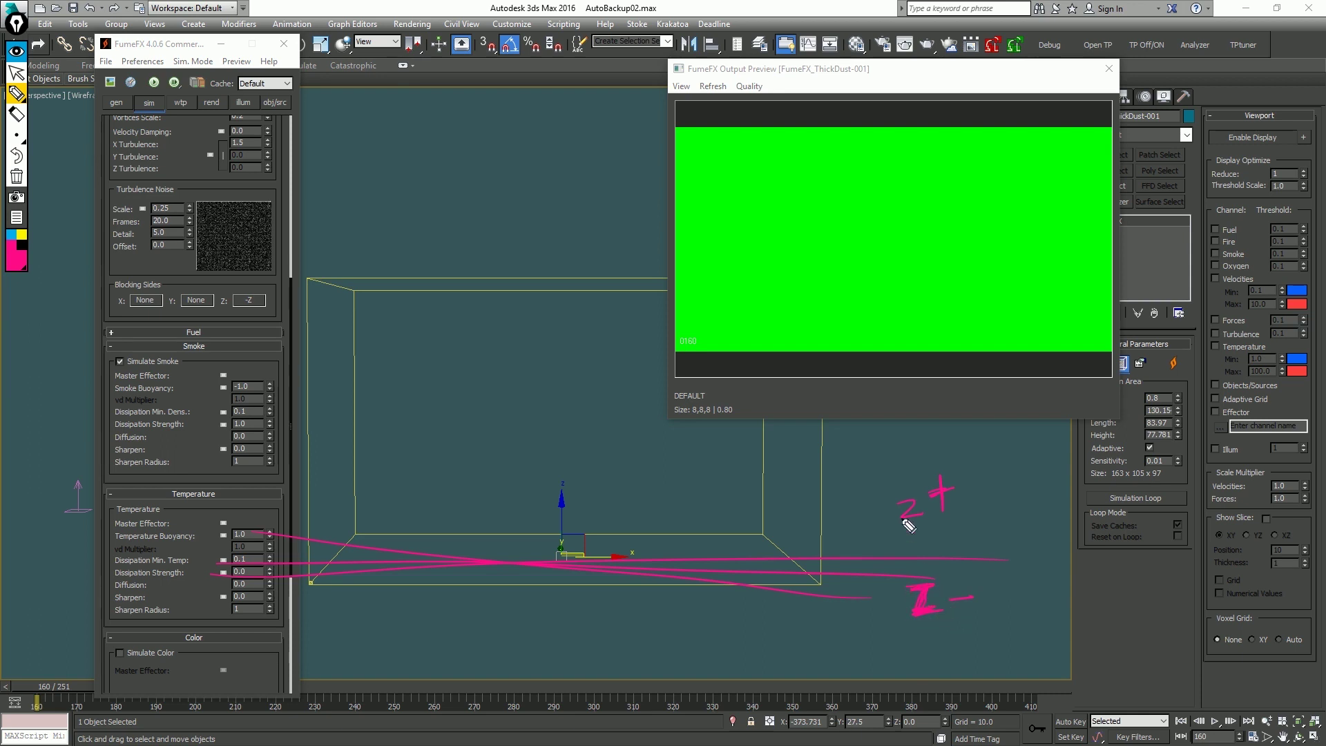
{"action": "left_click_drag", "start_coordinate": [905, 518], "coordinate": [927, 519]}
{"action": "mouse_move", "coordinate": [1026, 512]}
{"action": "left_mouse_down"}
{"action": "mouse_move", "coordinate": [1028, 457]}
{"action": "mouse_move", "coordinate": [1038, 475]}
{"action": "left_mouse_up"}
{"action": "left_click_drag", "start_coordinate": [1033, 571], "coordinate": [1034, 620]}
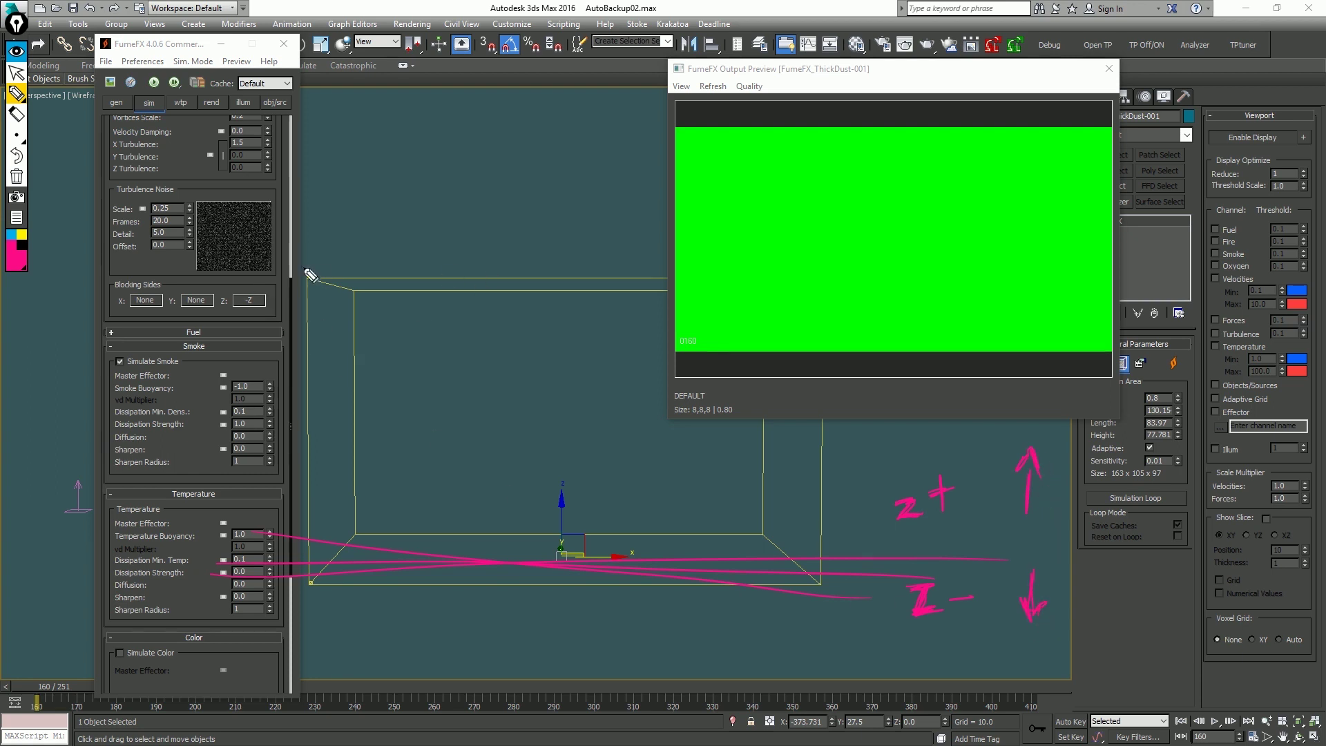
Circle the Z blocking side setting with the annotation pen, clear the drawing and leave annotation mode.
{"action": "left_click_drag", "start_coordinate": [256, 288], "coordinate": [230, 304]}
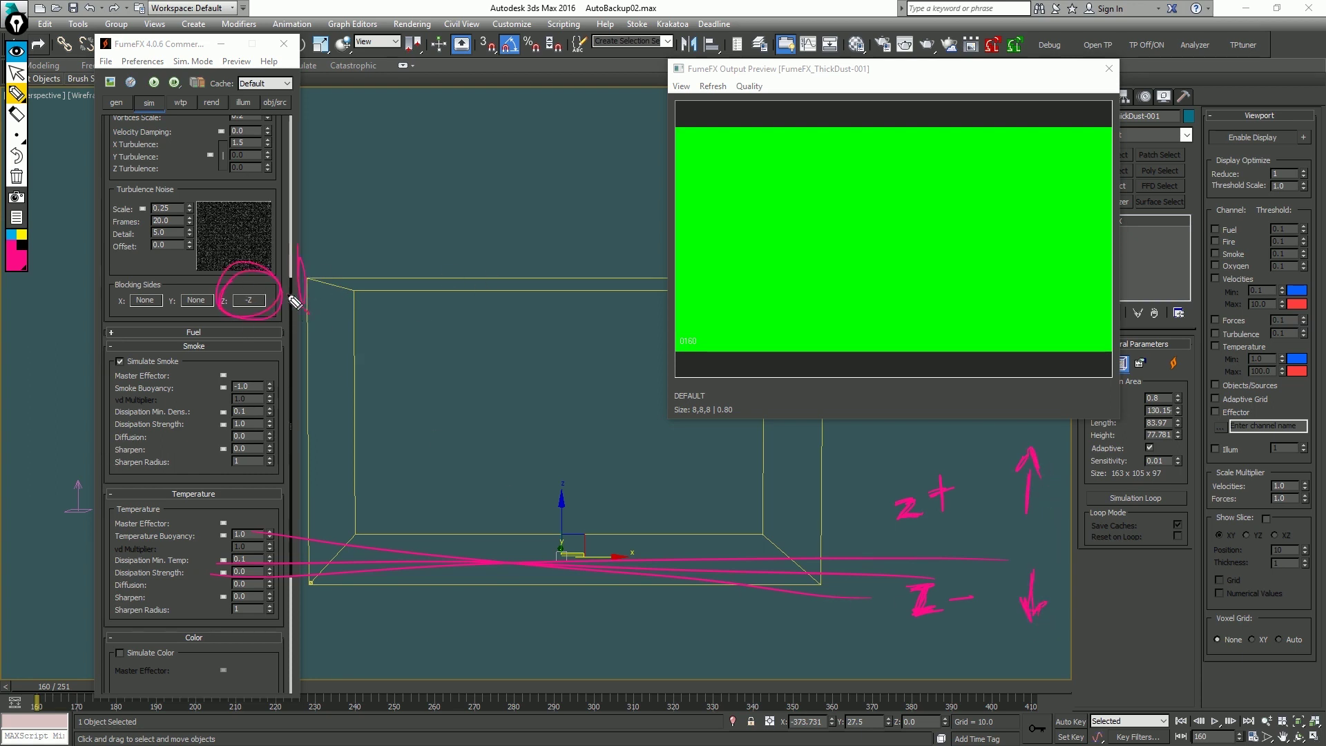
{"action": "left_click", "coordinate": [16, 176]}
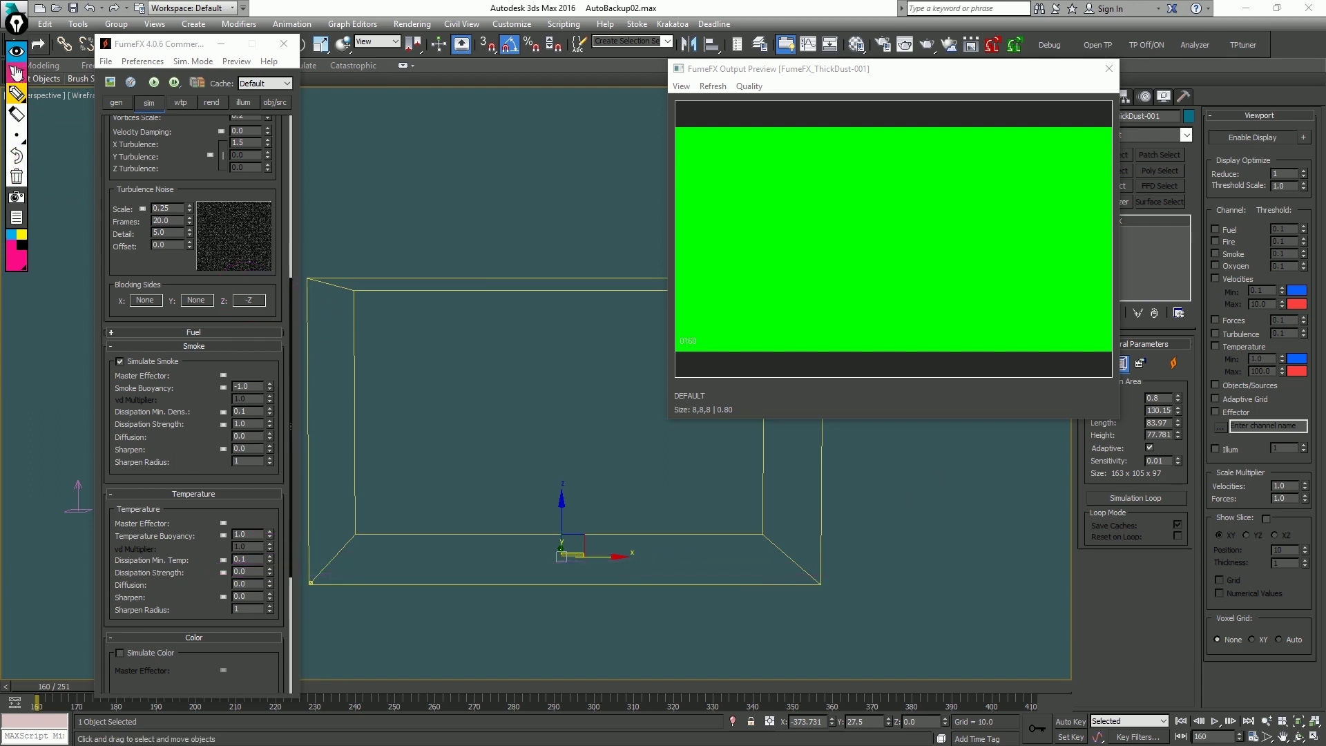
{"action": "left_click", "coordinate": [20, 72]}
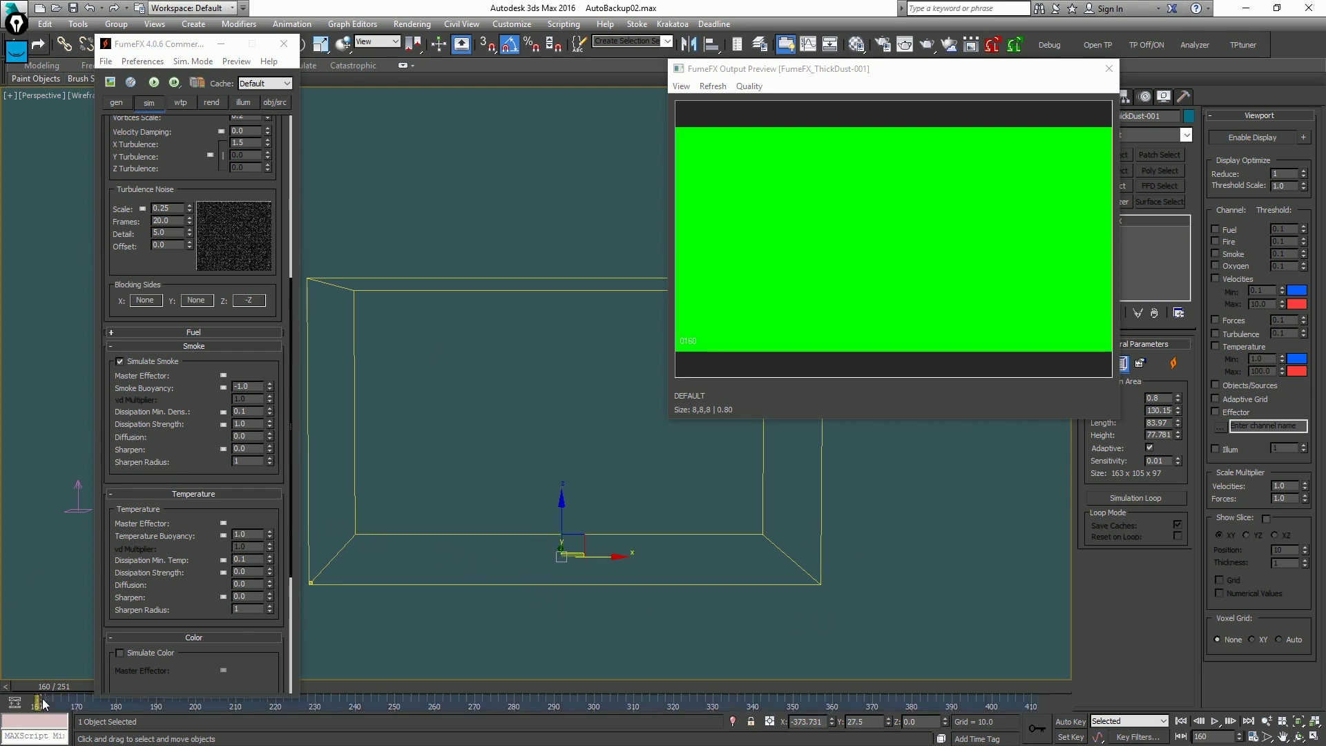
Turn Thinking Particles on and run the FumeFX simulation from frame 160, cancelling it at about frame 255.
{"action": "left_click_drag", "start_coordinate": [42, 687], "coordinate": [215, 698]}
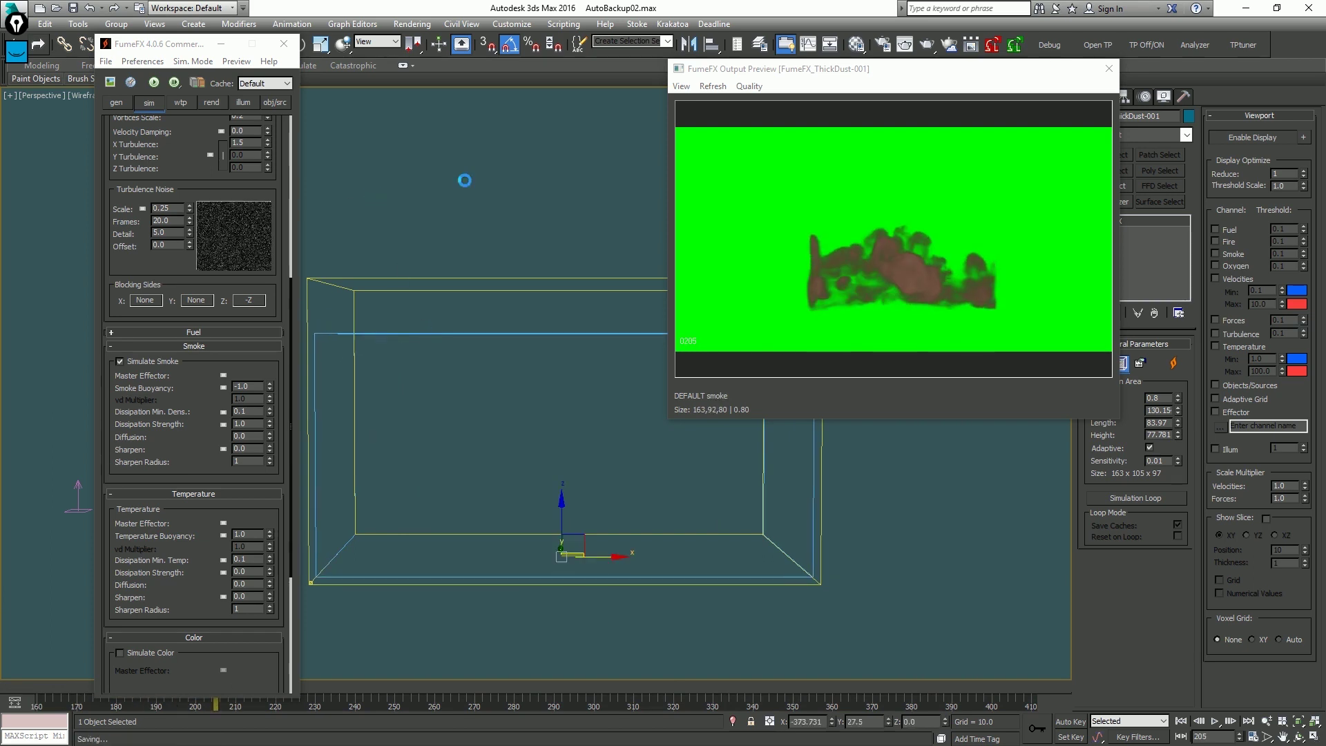
{"action": "left_click", "coordinate": [1146, 46]}
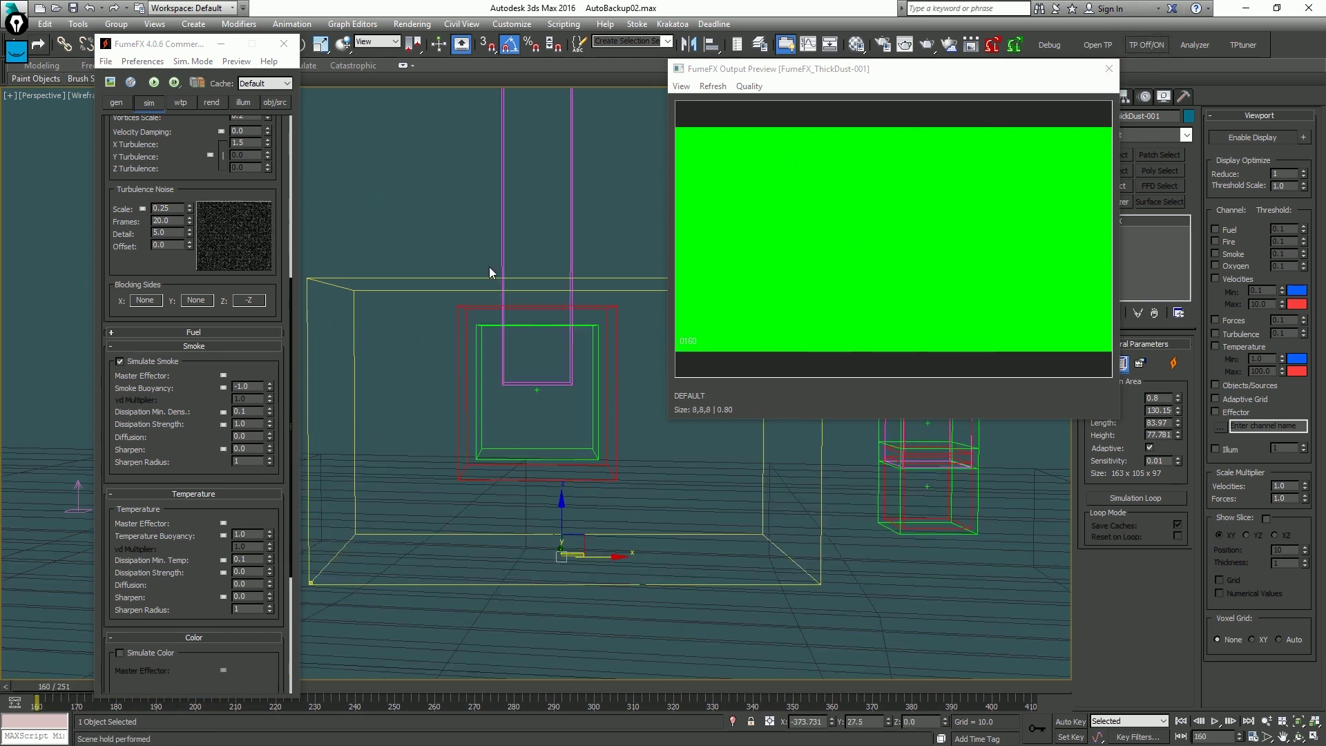
{"action": "left_click", "coordinate": [155, 87]}
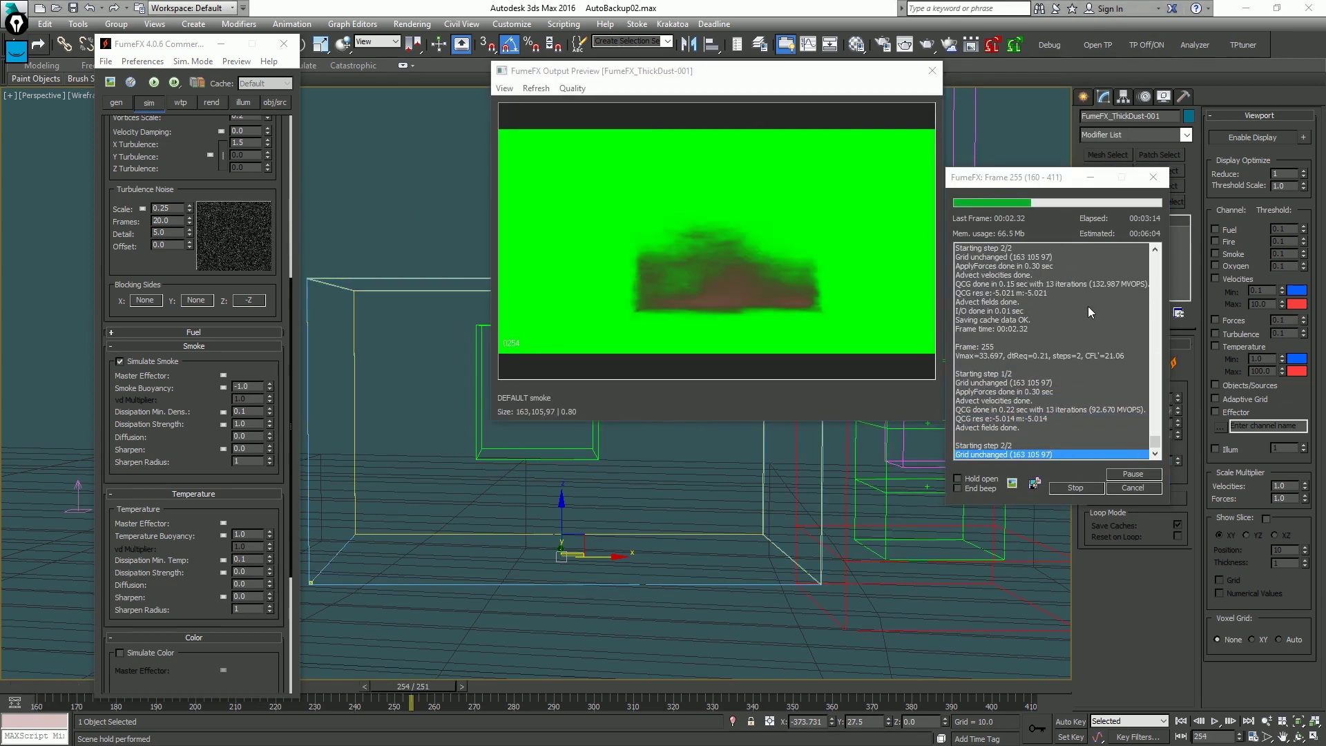
{"action": "left_click", "coordinate": [1142, 486]}
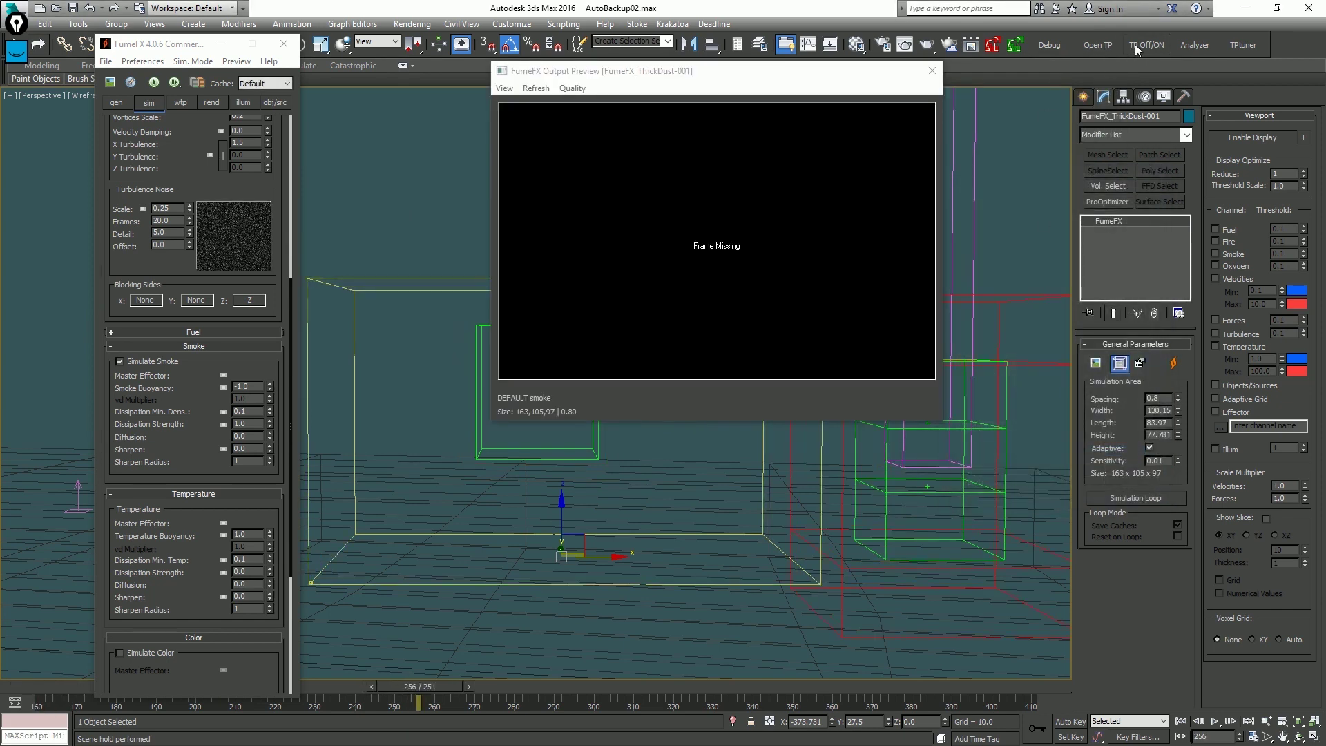
Play back the newly simulated dust in the output preview and stop the playback.
{"action": "key", "text": "/"}
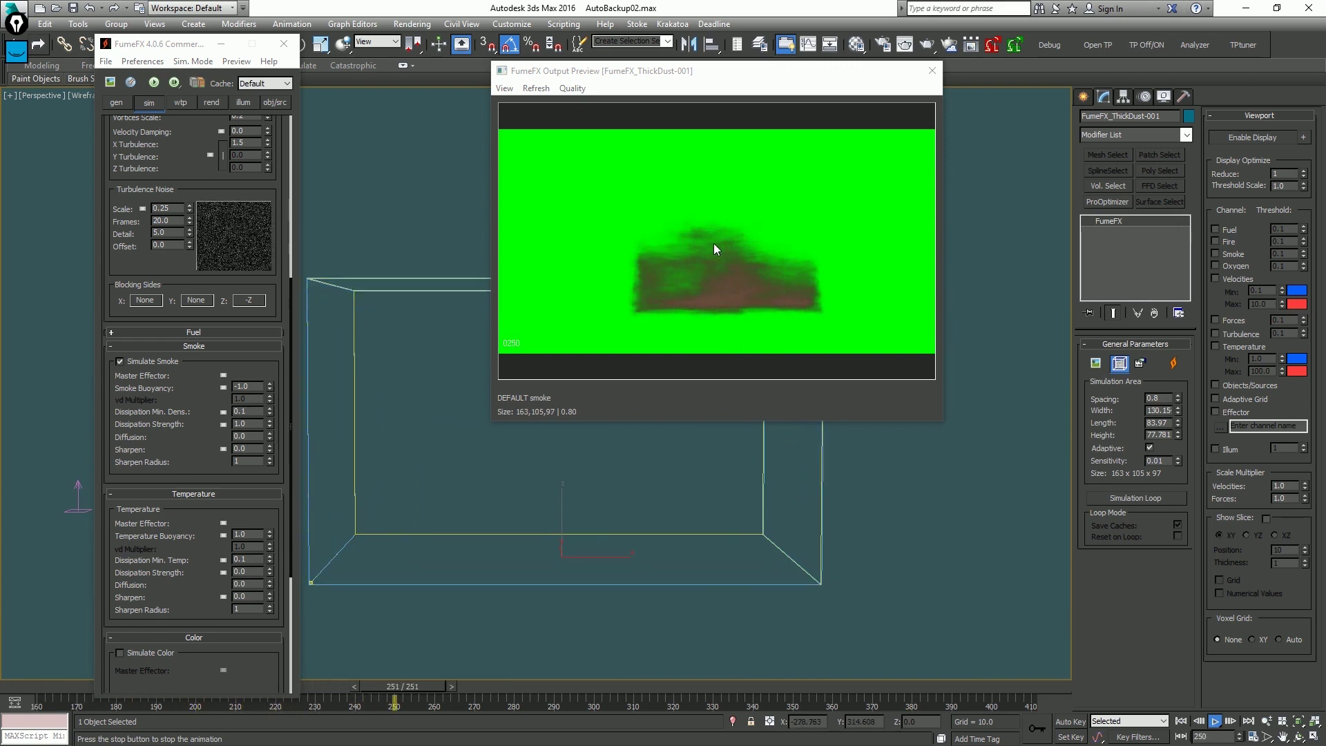
{"action": "key", "text": "/"}
{"action": "key", "text": "/"}
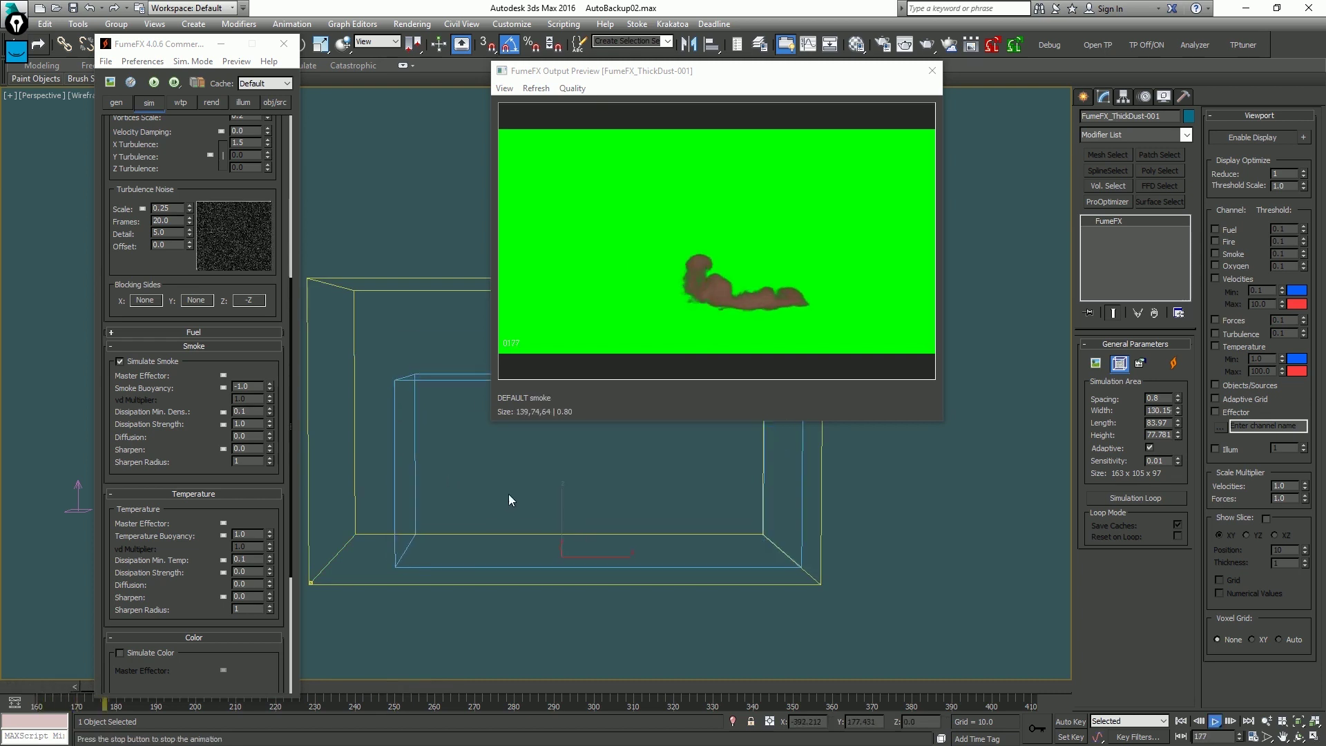
{"action": "key", "text": "/"}
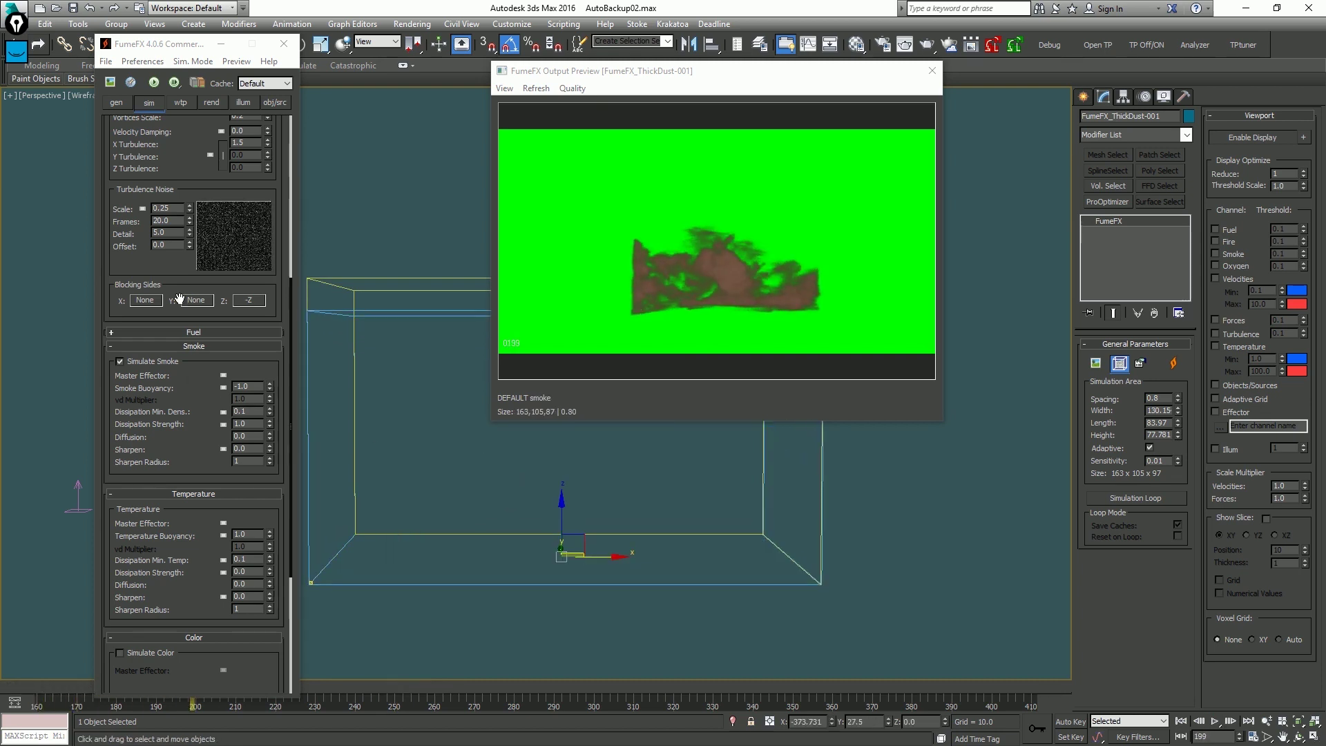
Set the Velocity Damping to 0.001 and switch the vorticity type back to Vorticity I.
{"action": "scroll", "coordinate": [238, 391], "scroll_direction": "up", "scroll_amount": 5}
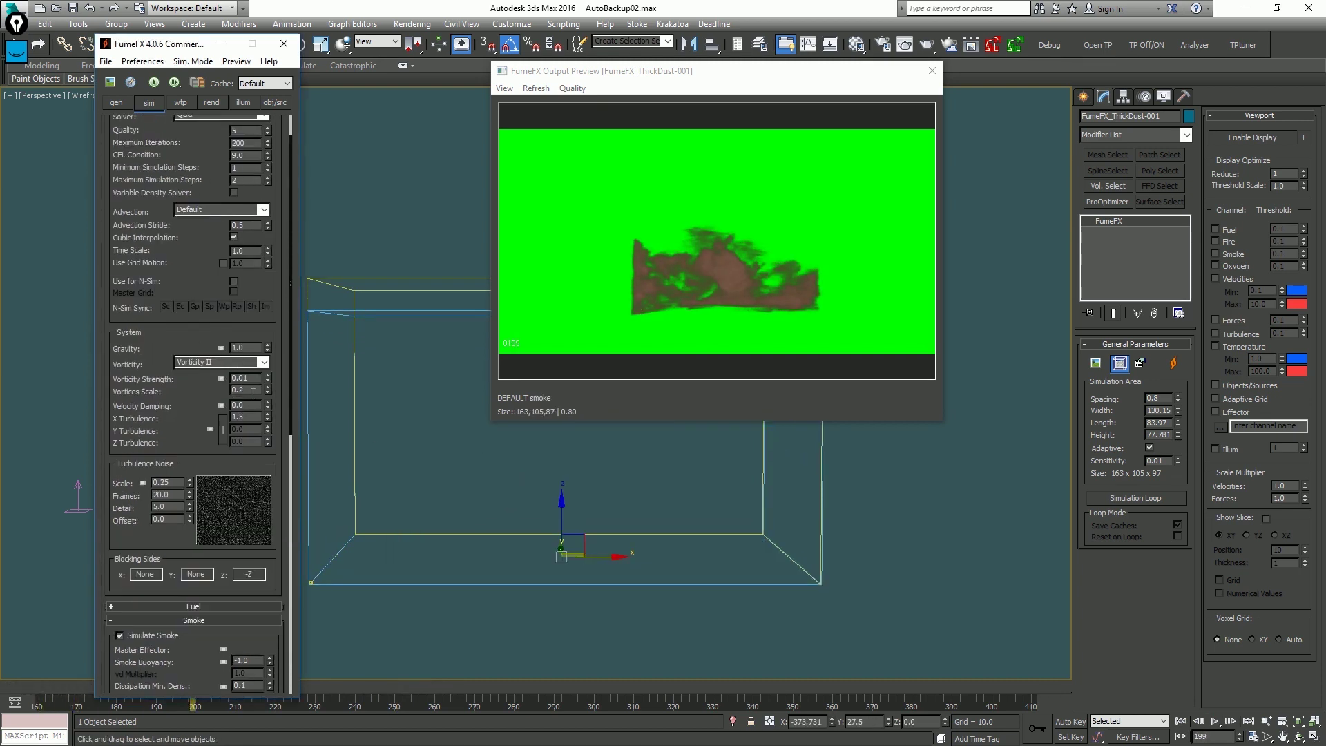
{"action": "double_click", "coordinate": [248, 405]}
{"action": "left_click", "coordinate": [253, 378]}
{"action": "double_click", "coordinate": [178, 483]}
{"action": "left_click", "coordinate": [262, 362]}
{"action": "scroll", "coordinate": [262, 362], "scroll_direction": "up", "scroll_amount": 1}
{"action": "left_click", "coordinate": [262, 362]}
{"action": "left_click", "coordinate": [264, 363]}
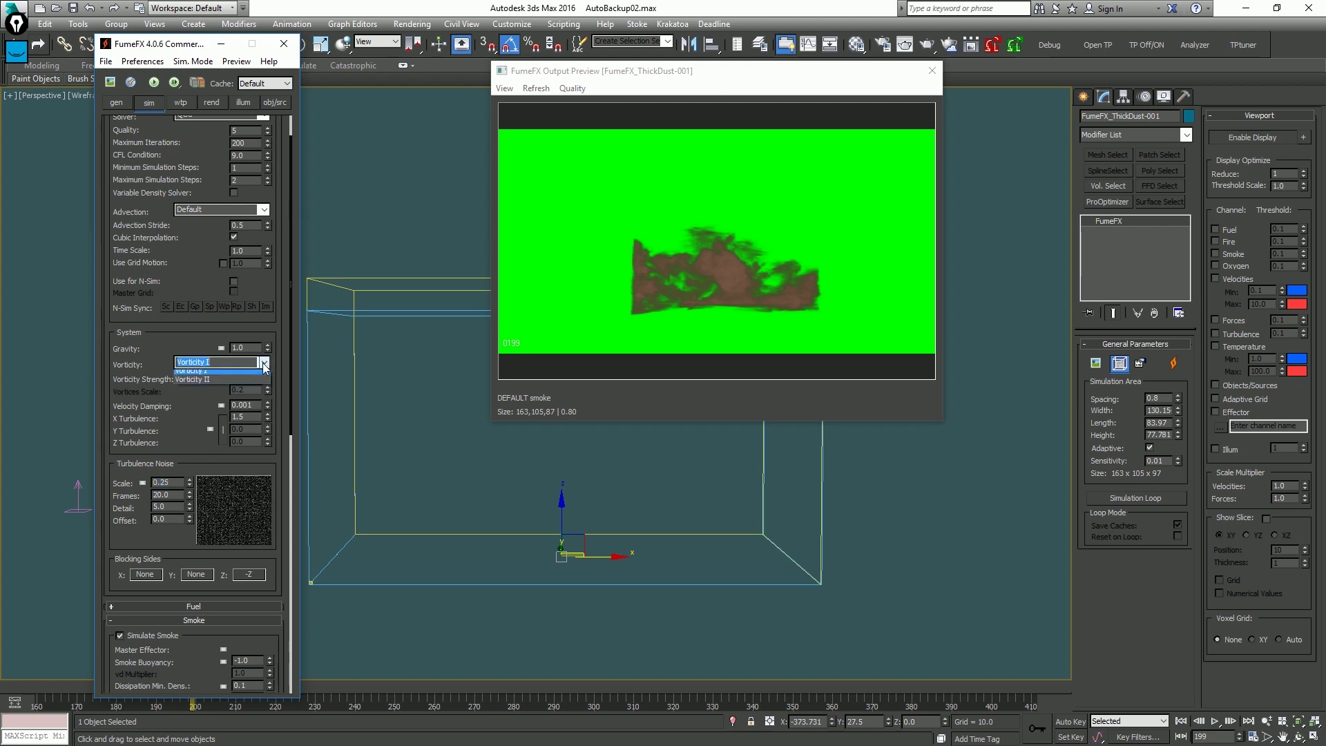
{"action": "left_click", "coordinate": [252, 375]}
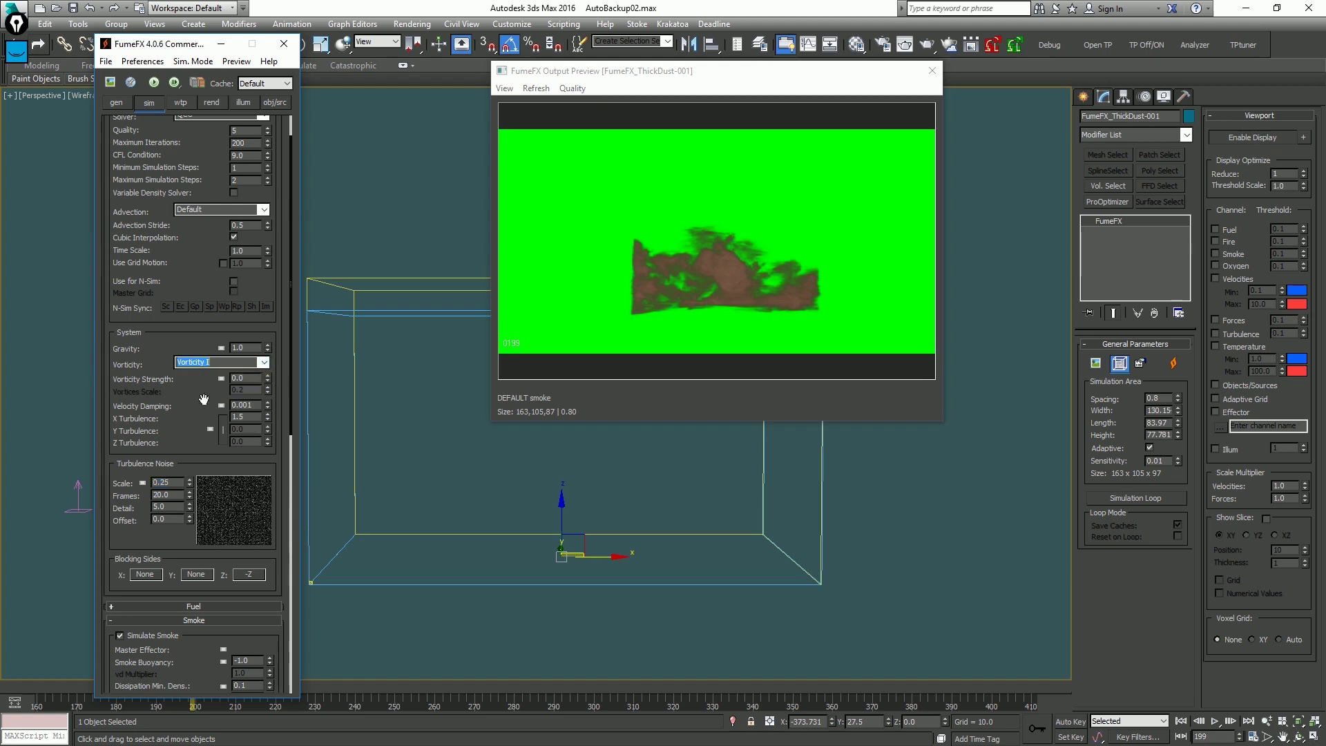
Replay the simulated dust in the output preview and return to the first frame of the range.
{"action": "key", "text": "/"}
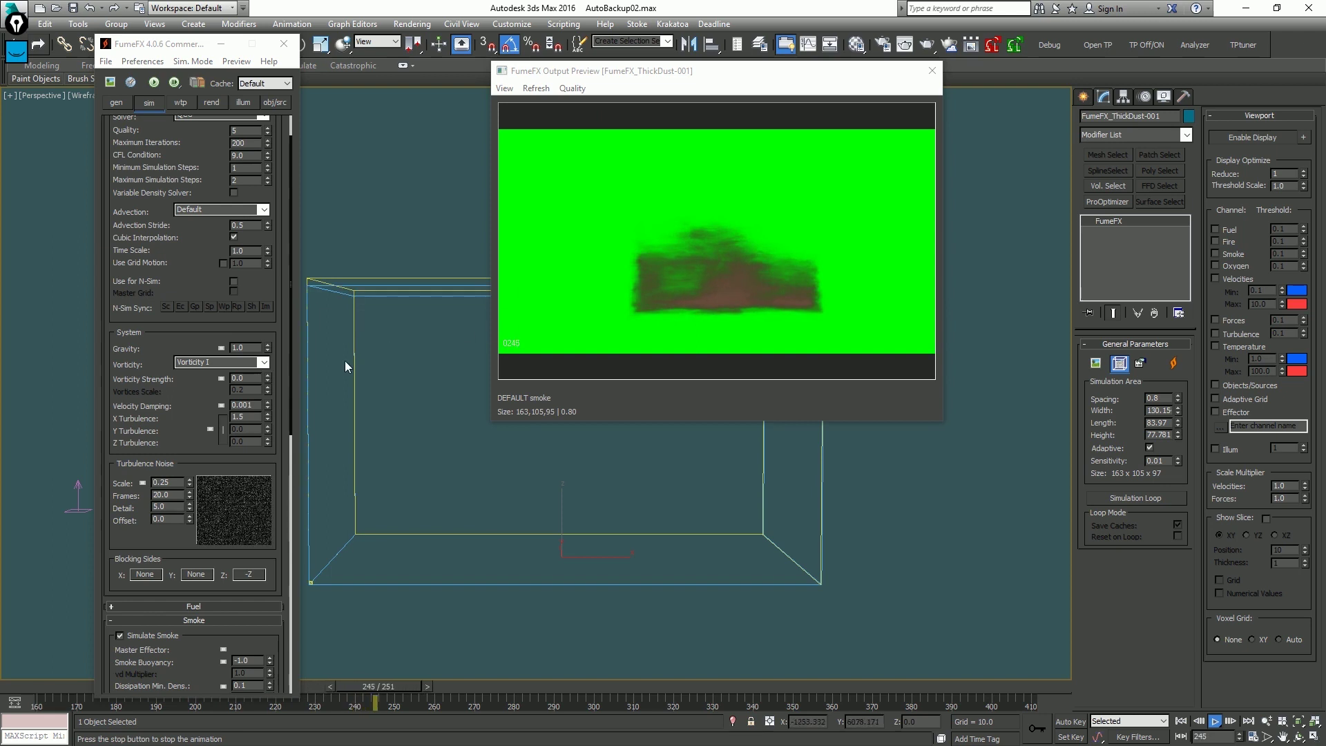
{"action": "key", "text": "Home"}
{"action": "scroll", "coordinate": [164, 410], "scroll_direction": "down", "scroll_amount": 2}
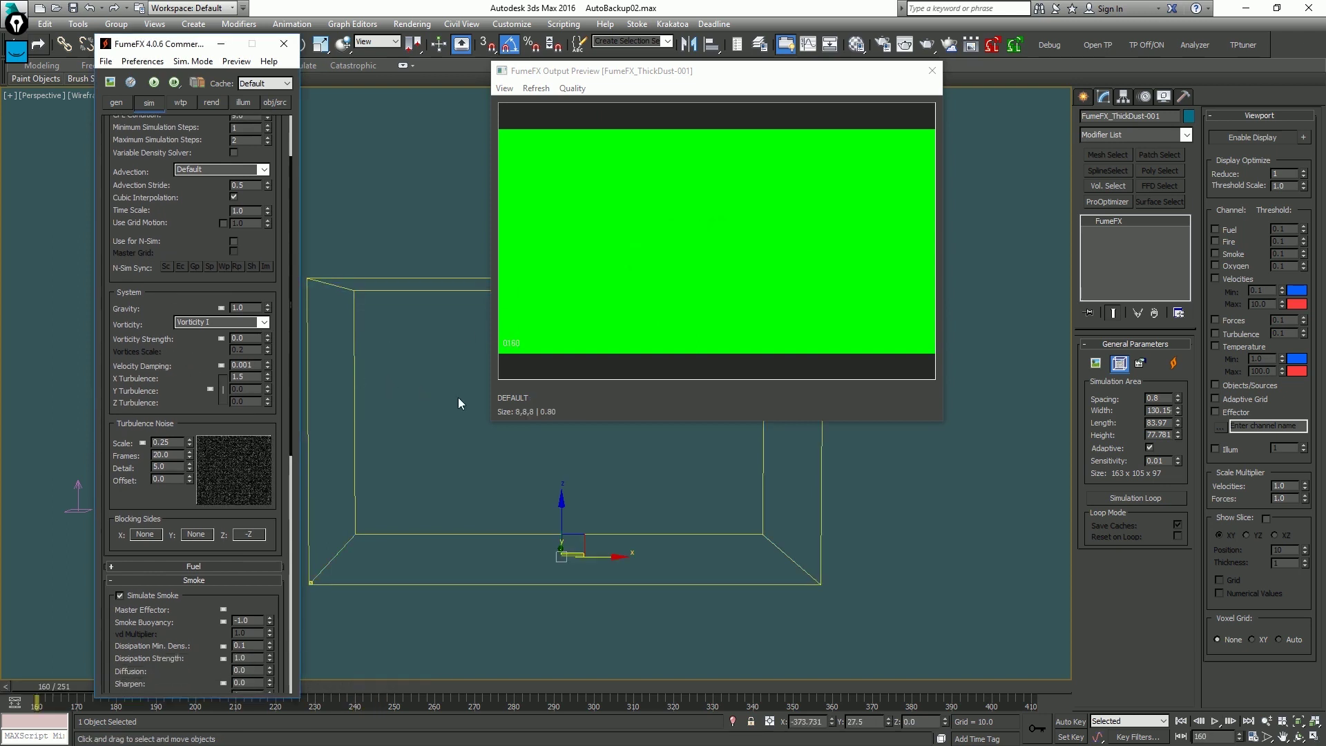
Deselect the FumeFX grid and open the Thinking Particles editor together with TP Tuner.
{"action": "left_click", "coordinate": [601, 477]}
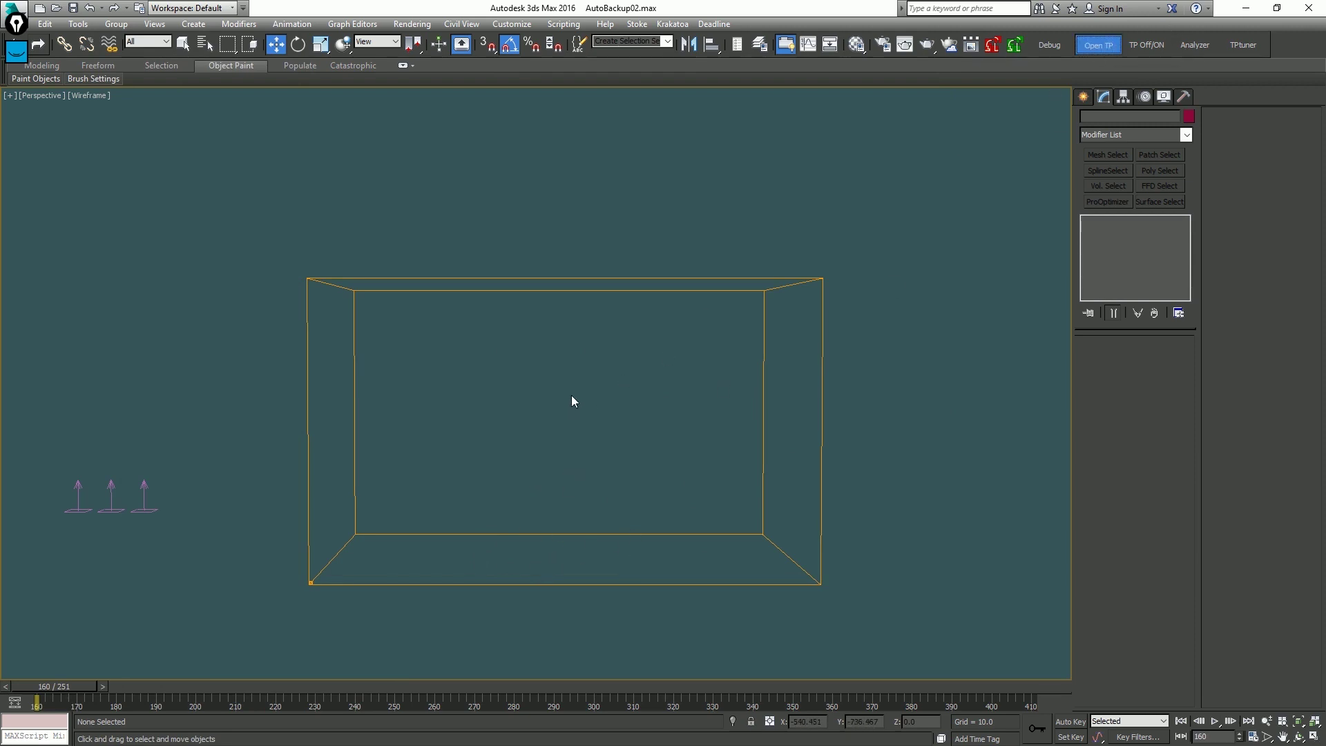
{"action": "left_click", "coordinate": [1098, 45]}
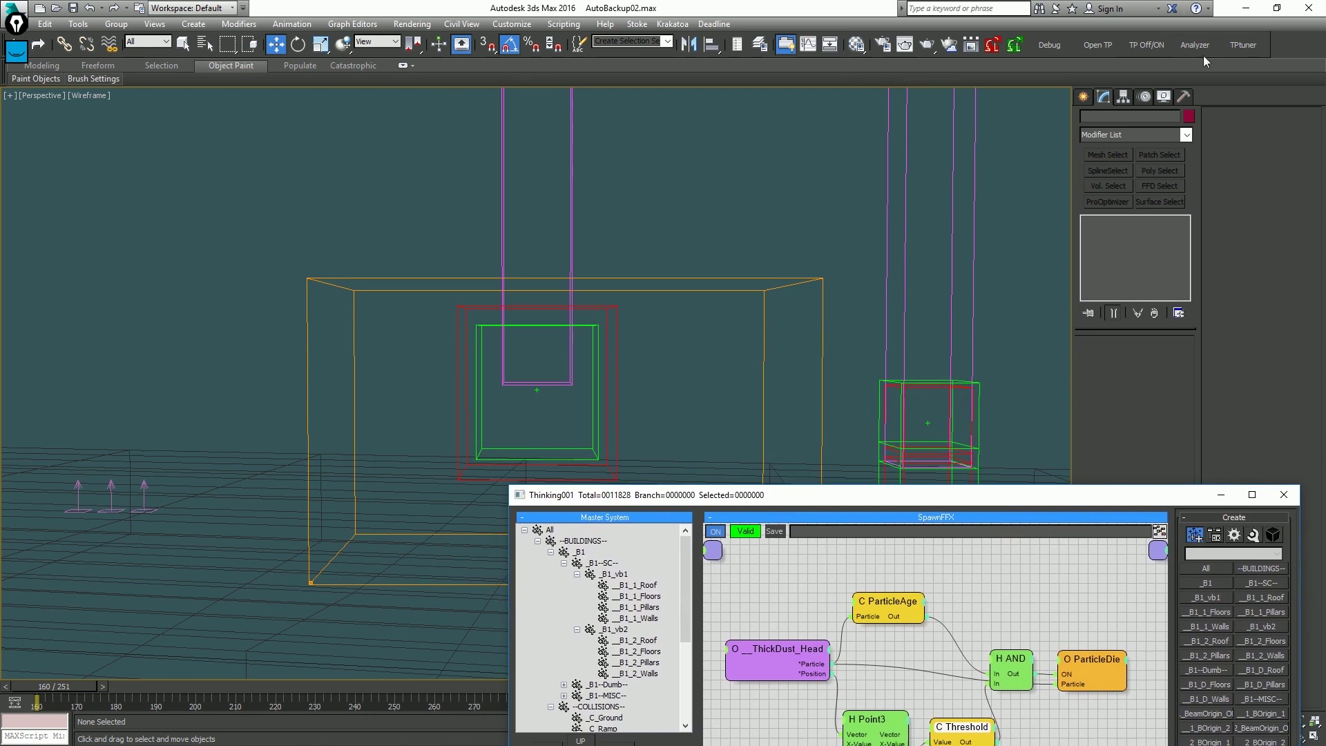
{"action": "left_click", "coordinate": [1234, 47]}
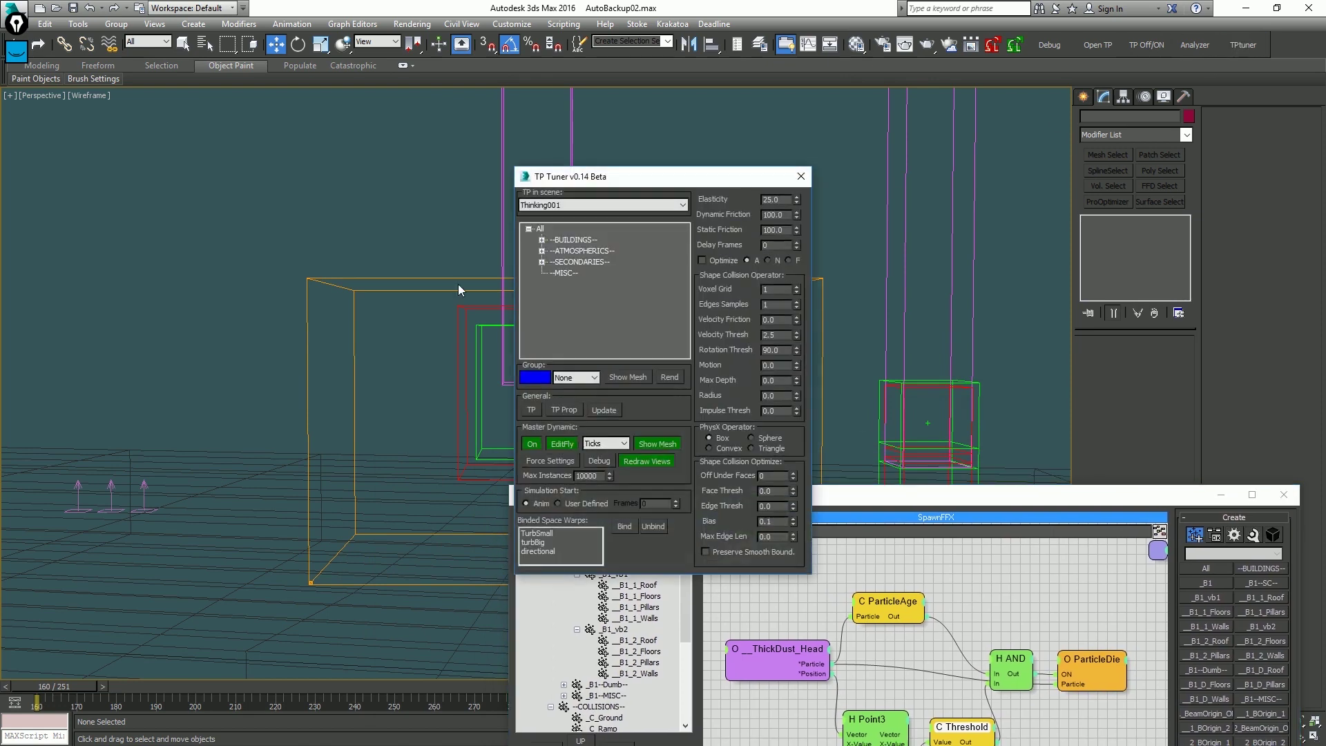
Expand the --BUILDINGS--, --COLLISIONS-- and _C_B1 groups in TP Tuner and select the __C_B1_Roof group.
{"action": "left_click", "coordinate": [541, 240]}
{"action": "left_click", "coordinate": [554, 262]}
{"action": "left_click", "coordinate": [568, 295]}
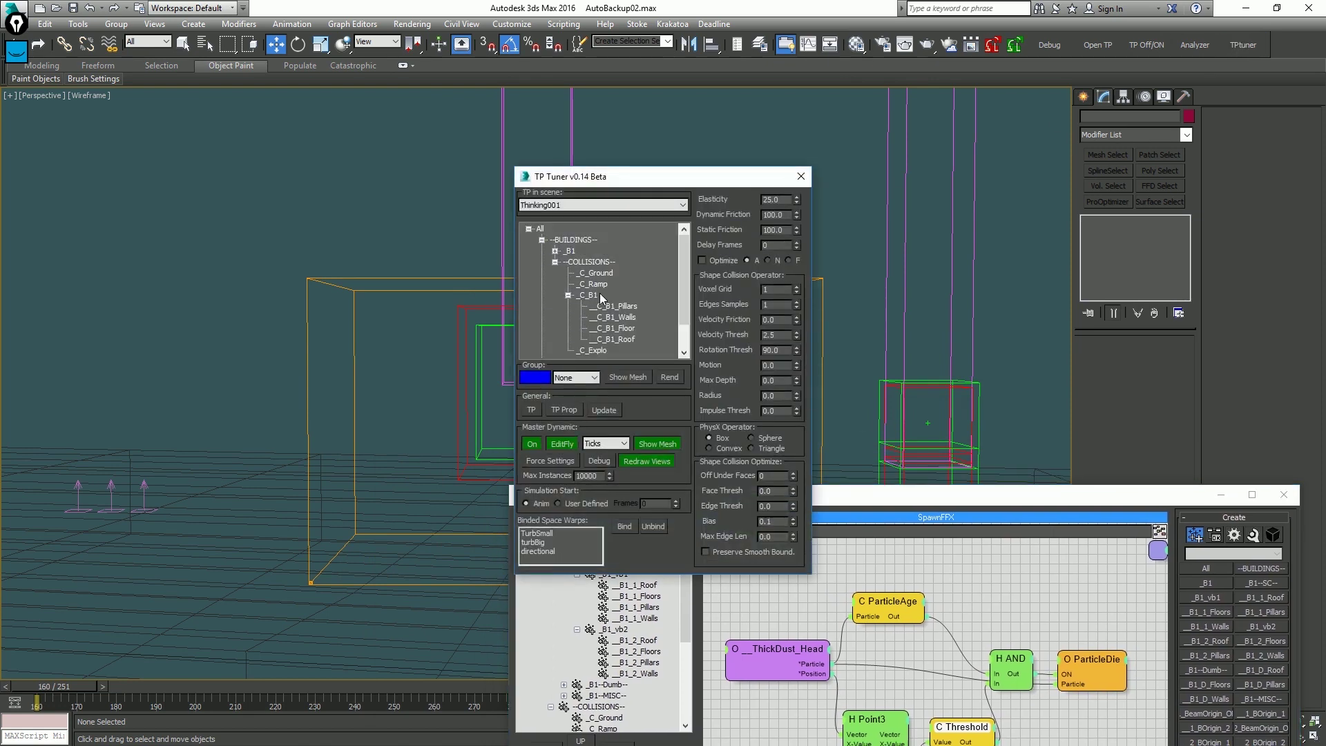
{"action": "left_click", "coordinate": [606, 338]}
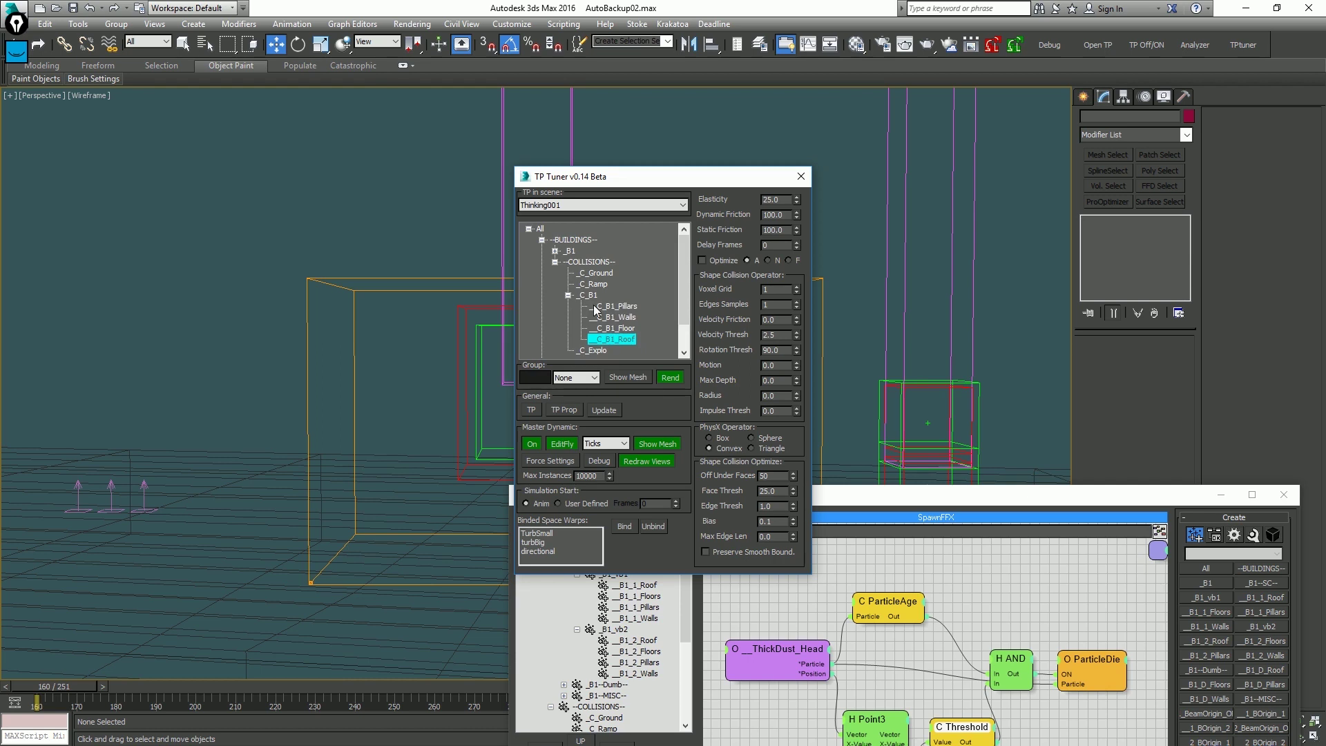
Turn on mesh display for the selected _C_B1 collision groups and expand _B1, its SC group, _B1_vb1 and _B1_vb2.
{"action": "left_click", "coordinate": [640, 378]}
{"action": "left_click", "coordinate": [555, 251]}
{"action": "left_click", "coordinate": [568, 262]}
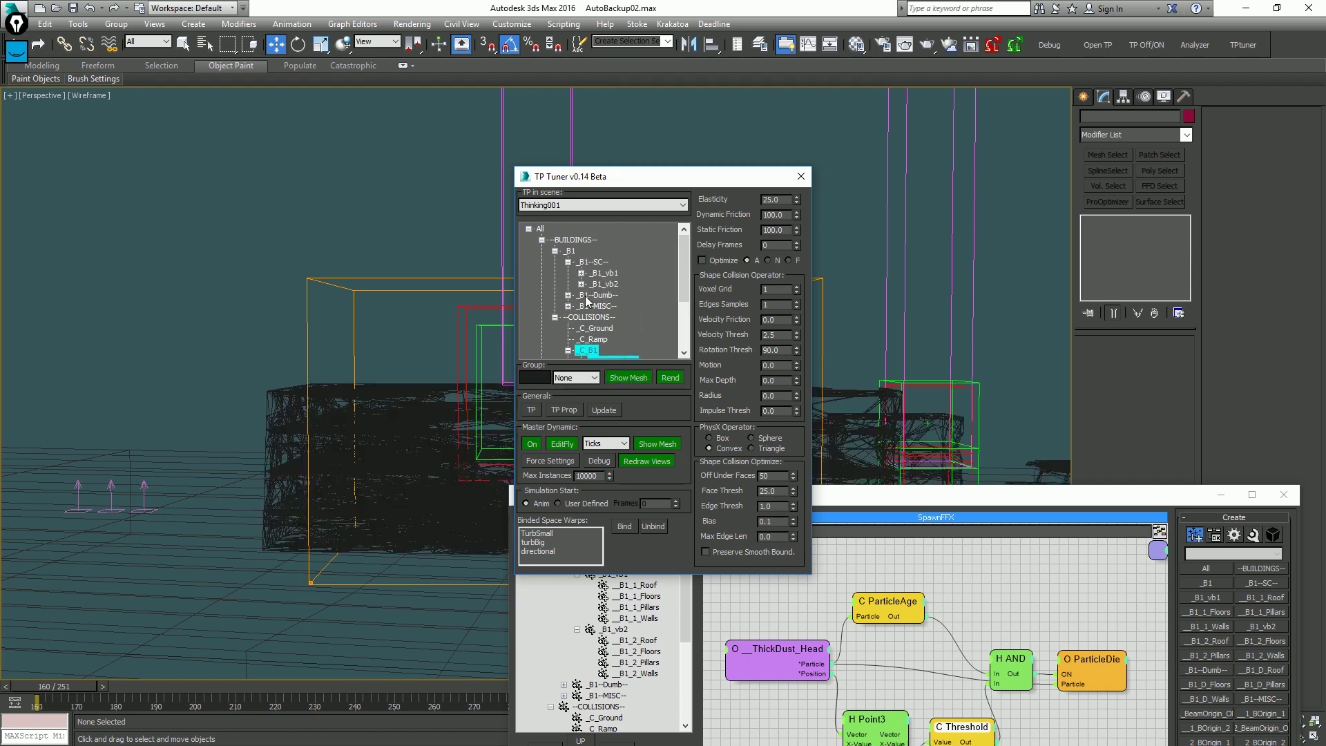
{"action": "left_click", "coordinate": [580, 274]}
{"action": "left_click", "coordinate": [580, 328]}
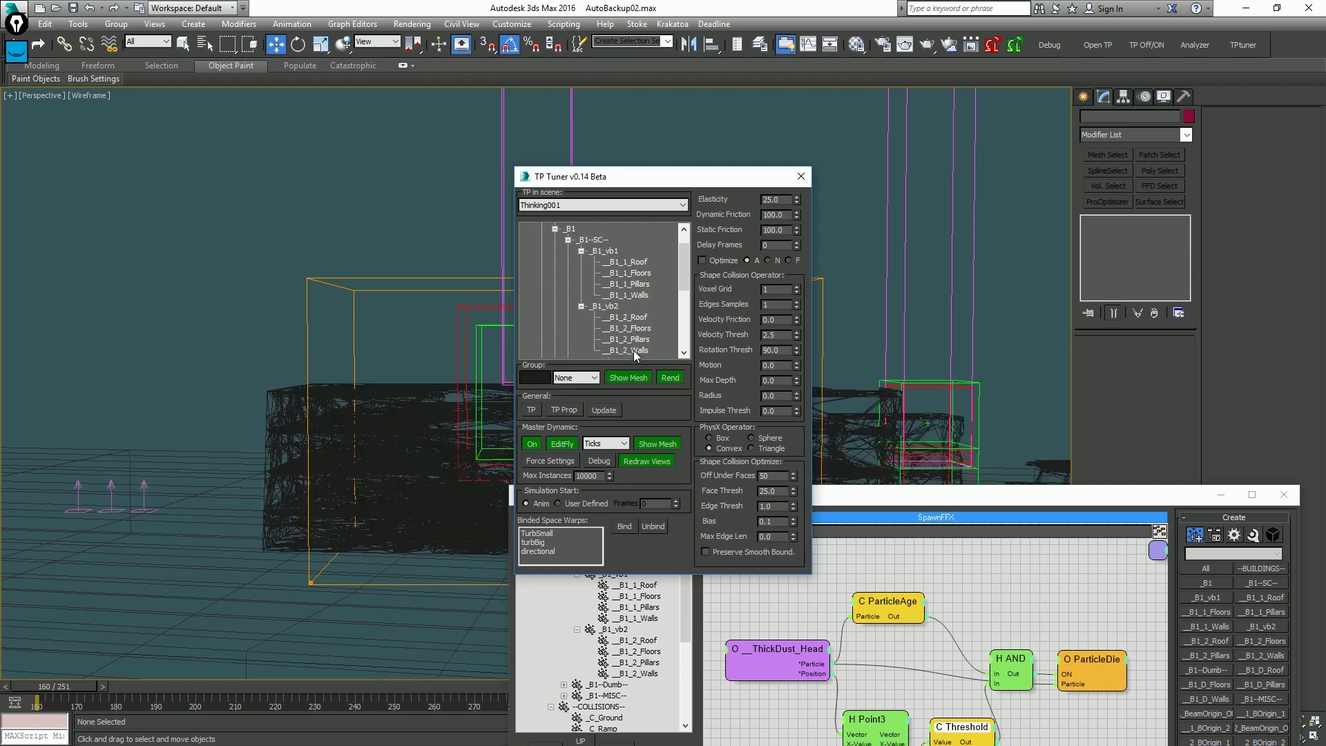
Turn on mesh display for the _B1 SC group with all its subgroups, close TP Tuner and shade the viewport.
{"action": "left_click", "coordinate": [634, 351]}
{"action": "left_click", "coordinate": [600, 241], "text": "shift"}
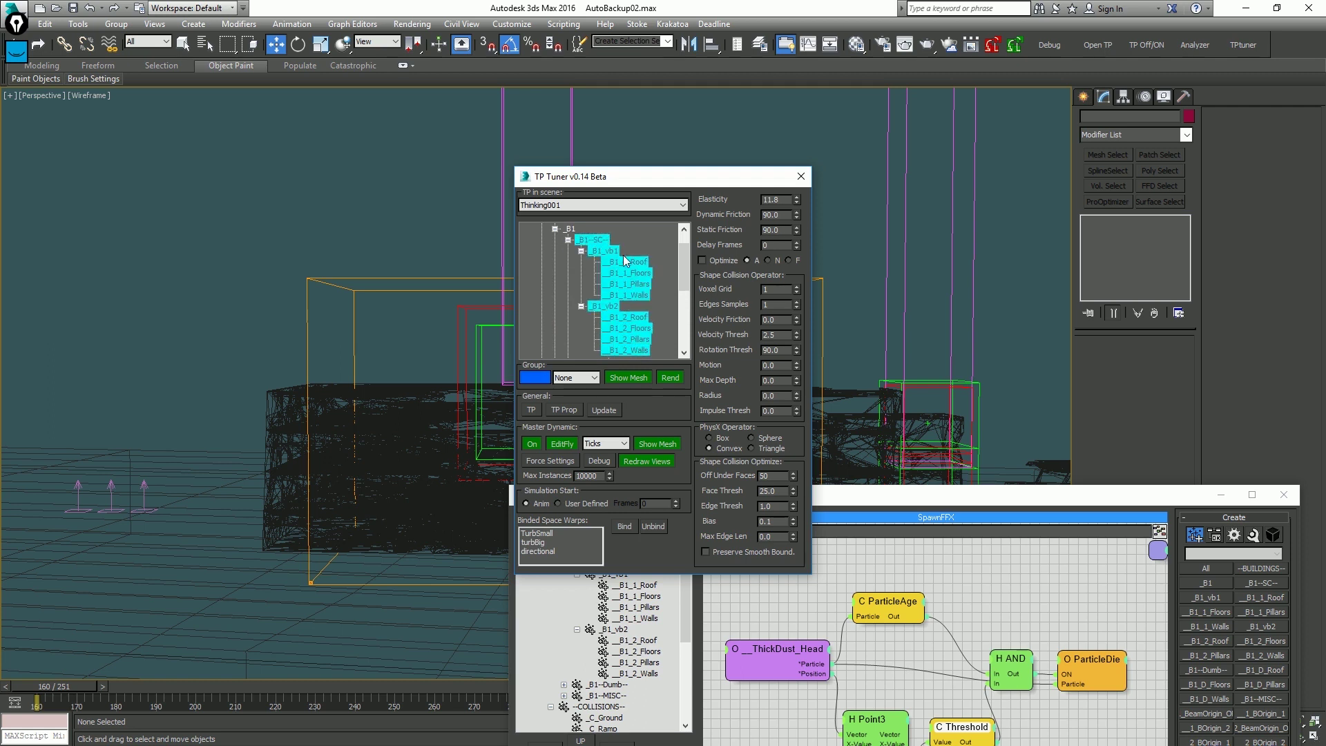
{"action": "left_click", "coordinate": [630, 377]}
{"action": "left_click", "coordinate": [800, 176]}
{"action": "key", "text": "F3"}
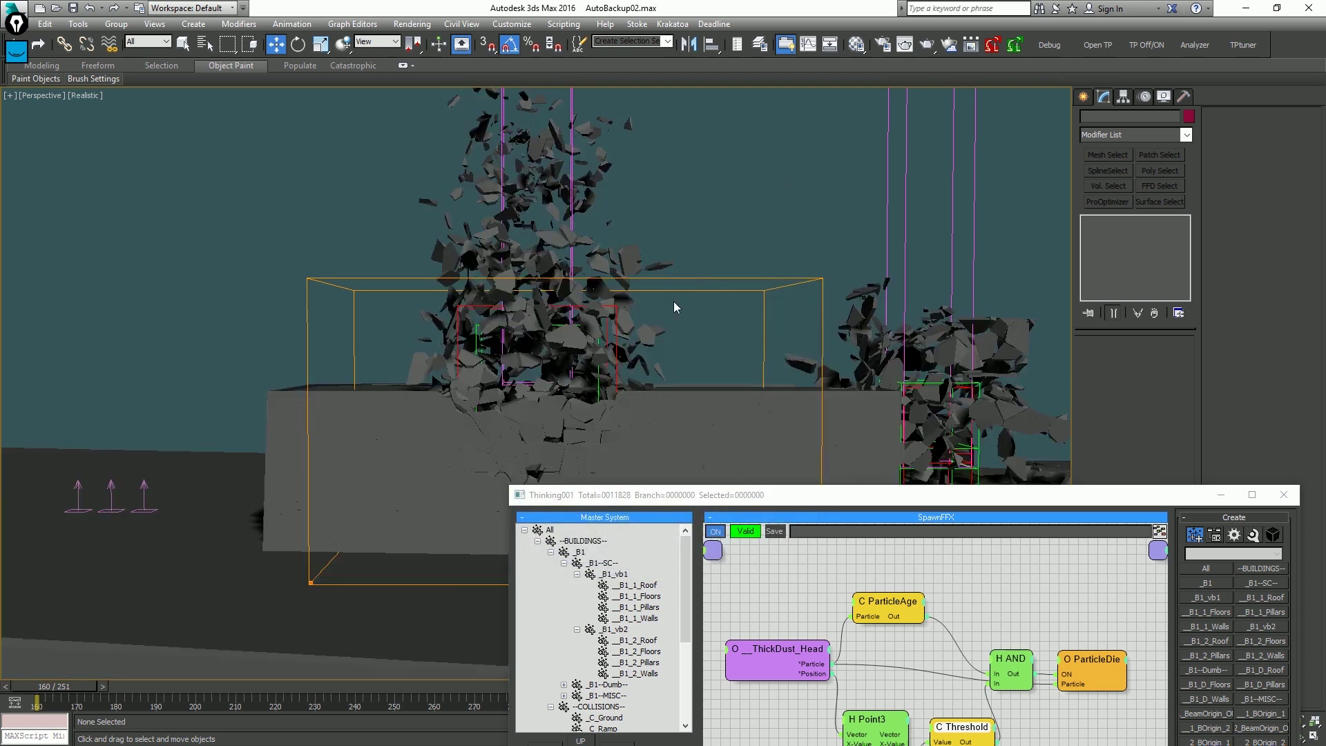
Examine the cracks and flying fragments of the shaded building up close, with and without edged faces.
{"action": "middle_click_drag", "start_coordinate": [674, 301], "coordinate": [499, 251]}
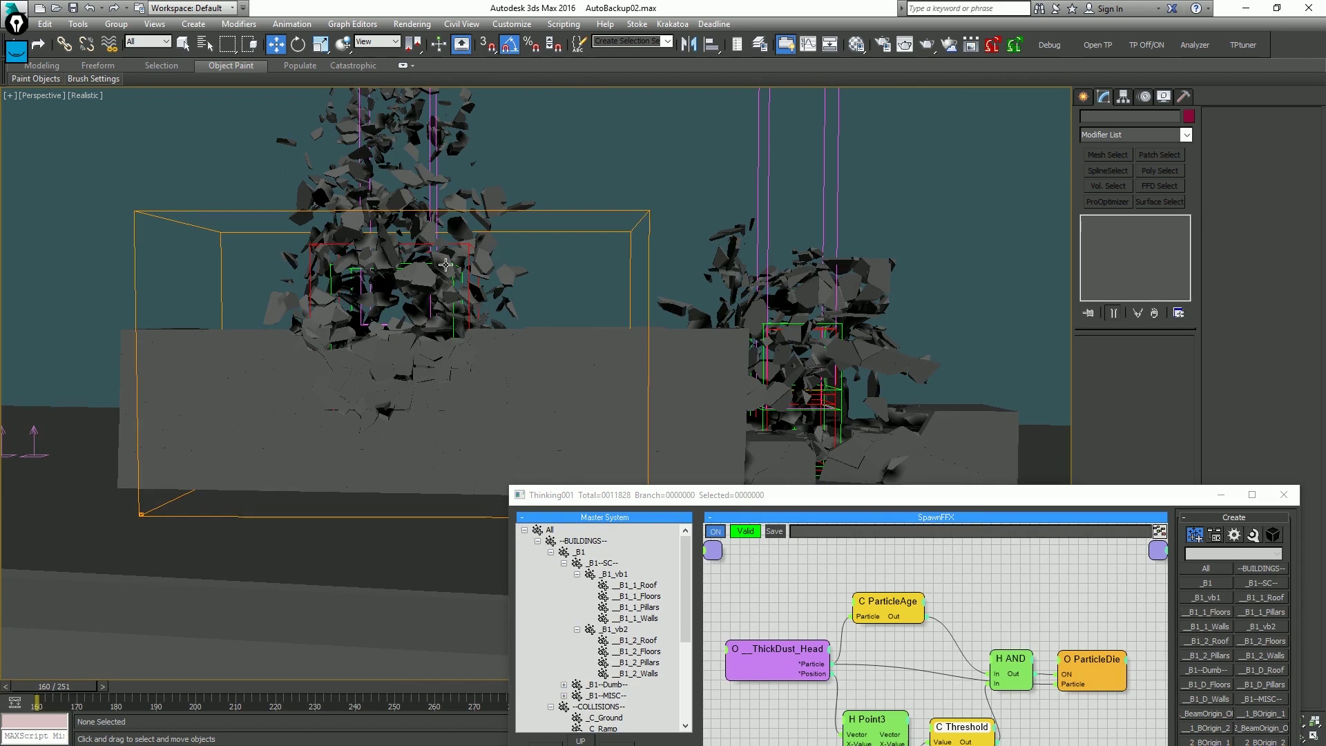
{"action": "scroll", "coordinate": [408, 380], "scroll_direction": "up", "scroll_amount": 4}
{"action": "key", "text": "F4"}
{"action": "middle_click_drag", "start_coordinate": [467, 359], "coordinate": [429, 343], "text": "alt"}
{"action": "key", "text": "F4"}
{"action": "scroll", "coordinate": [338, 360], "scroll_direction": "up", "scroll_amount": 6}
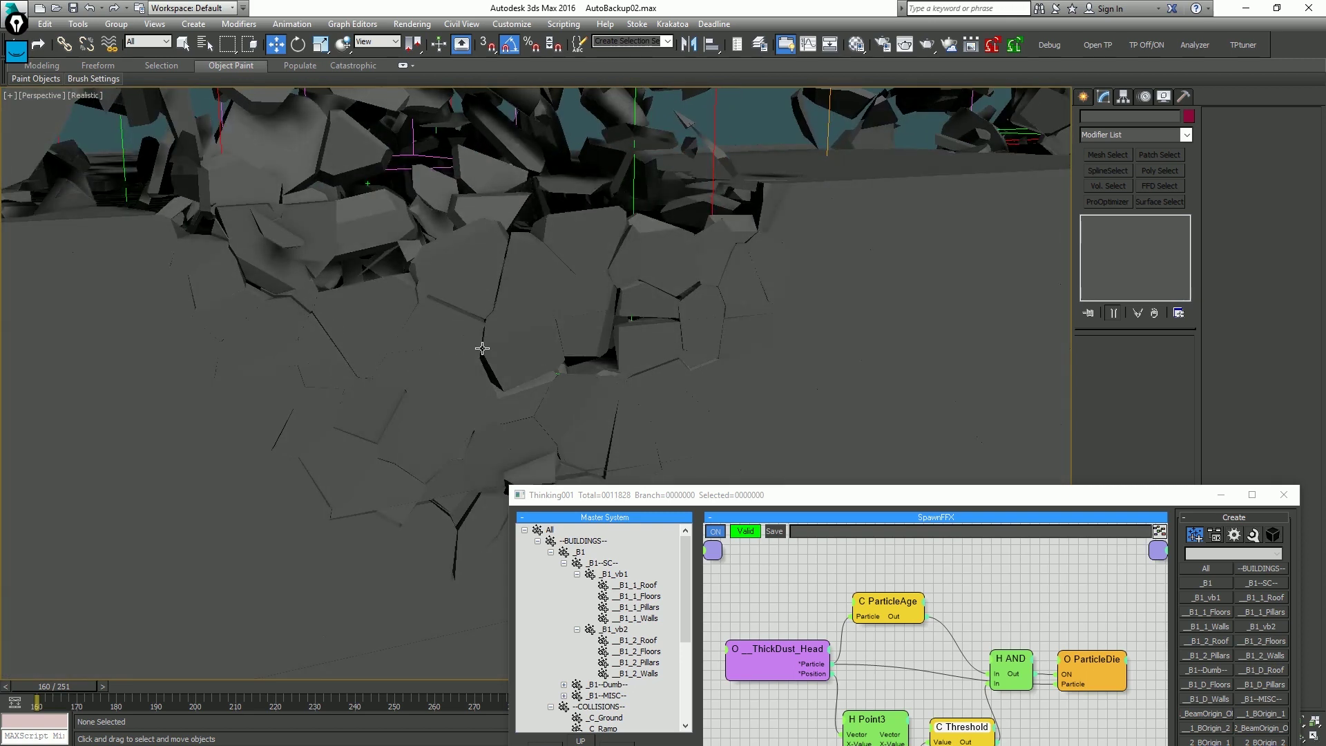
{"action": "scroll", "coordinate": [383, 325], "scroll_direction": "down", "scroll_amount": 5}
{"action": "middle_click_drag", "start_coordinate": [595, 317], "coordinate": [571, 299], "text": "alt"}
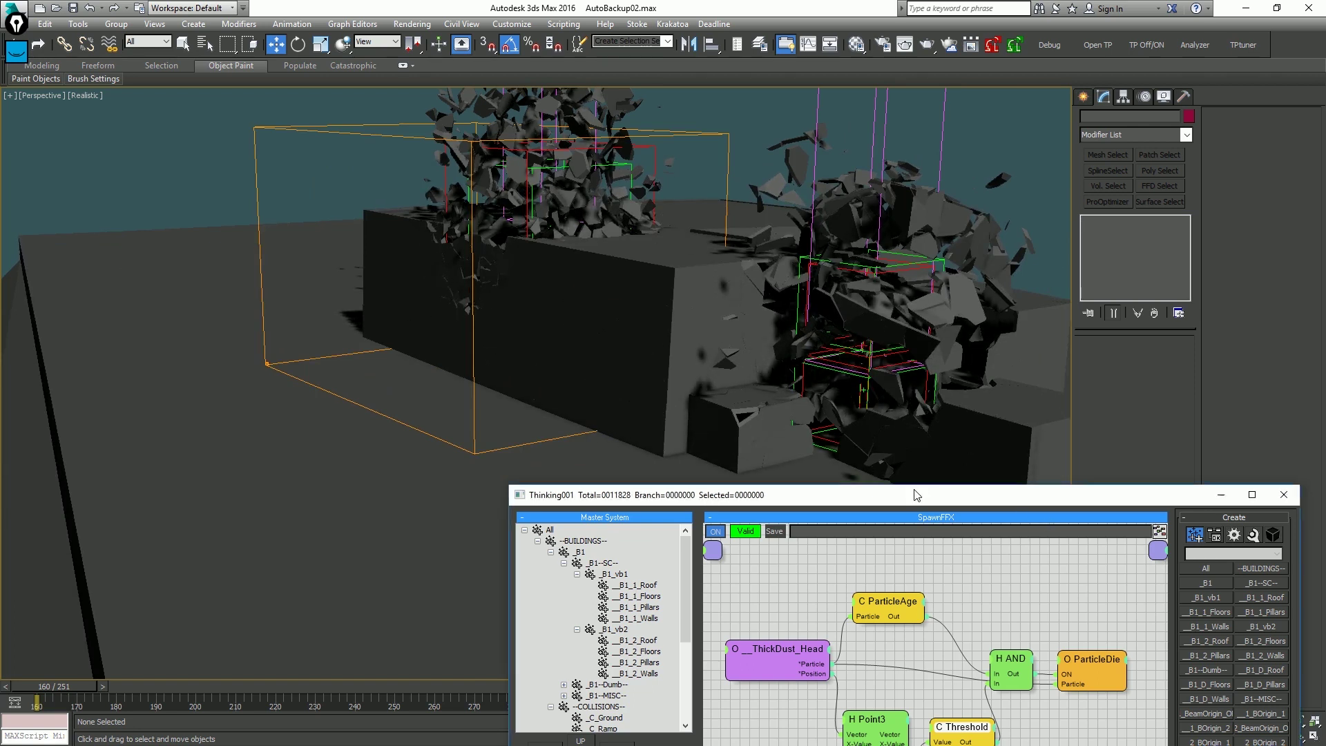
Collapse the Forces and SpawnFFX branches in the Thinking Particles editor and move its window clear of the building.
{"action": "left_click_drag", "start_coordinate": [917, 495], "coordinate": [794, 118]}
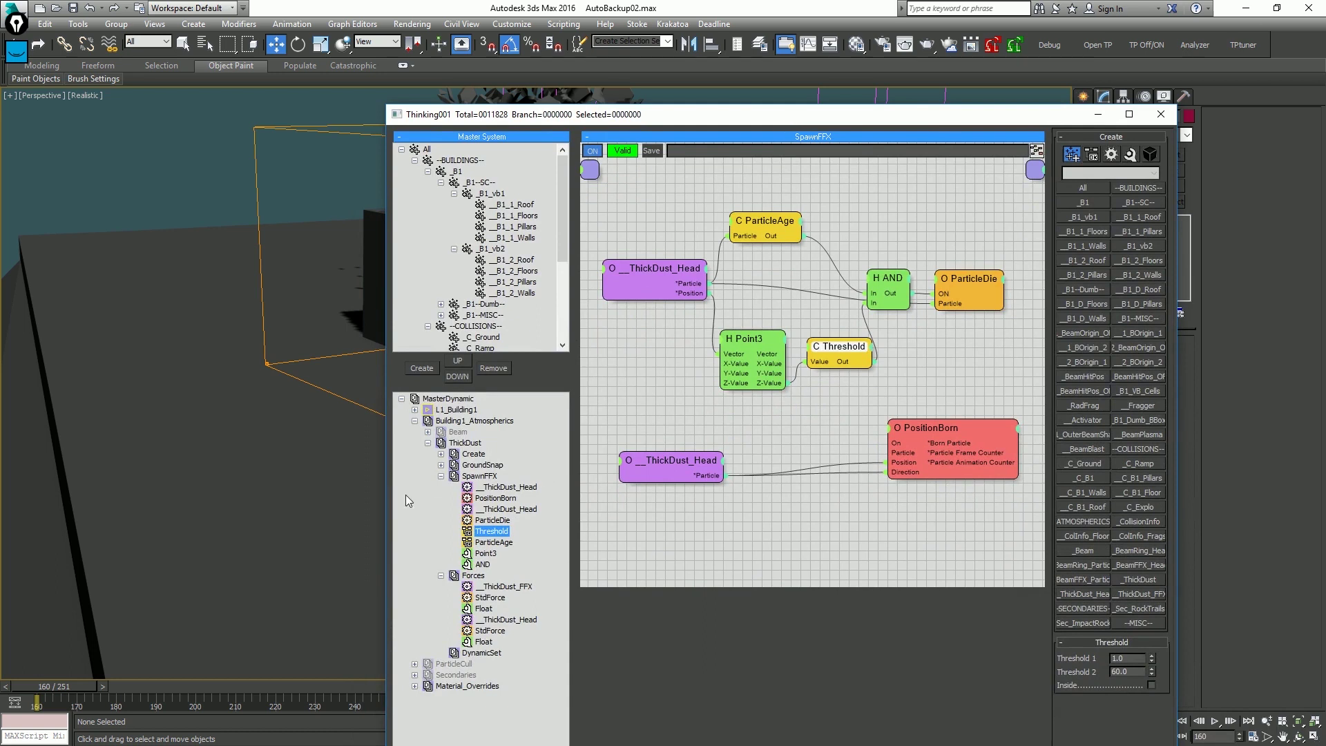
{"action": "left_click", "coordinate": [440, 476]}
{"action": "left_click", "coordinate": [441, 487]}
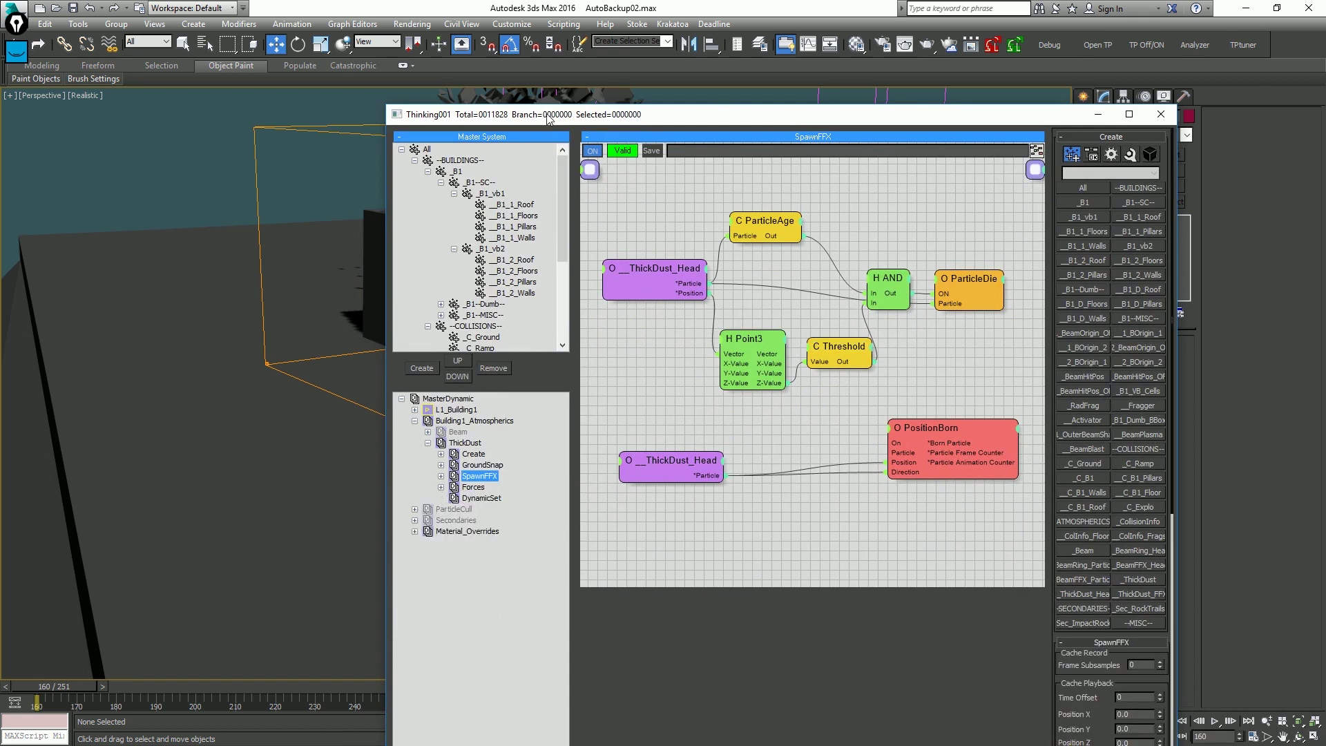
{"action": "left_click_drag", "start_coordinate": [548, 119], "coordinate": [980, 240]}
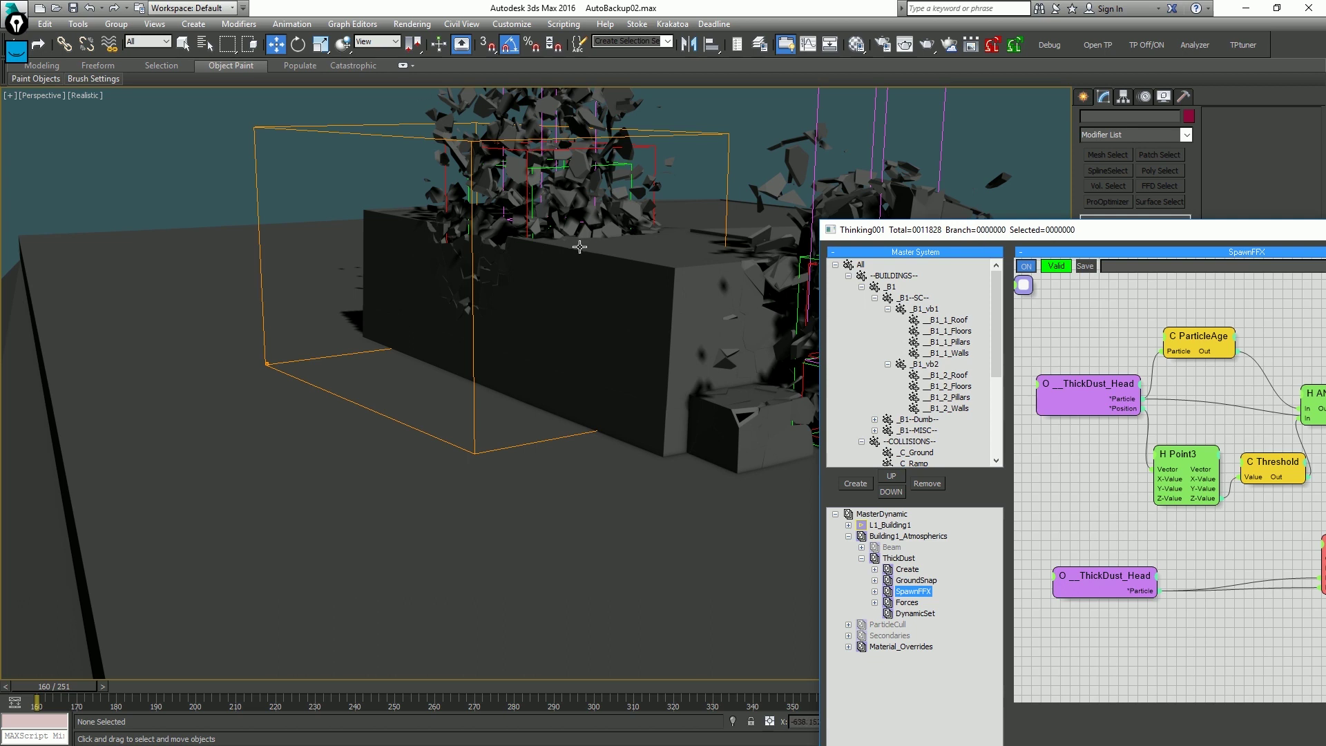
Examine the exploding fragments and the broken wall from several angles, comparing shaded and edged-face display.
{"action": "mouse_move", "coordinate": [583, 197]}
{"action": "middle_mouse_down", "text": "alt"}
{"action": "mouse_move", "coordinate": [509, 305]}
{"action": "mouse_move", "coordinate": [460, 330]}
{"action": "mouse_move", "coordinate": [414, 387]}
{"action": "middle_mouse_up", "text": "alt"}
{"action": "scroll", "coordinate": [347, 425], "scroll_direction": "up", "scroll_amount": 5}
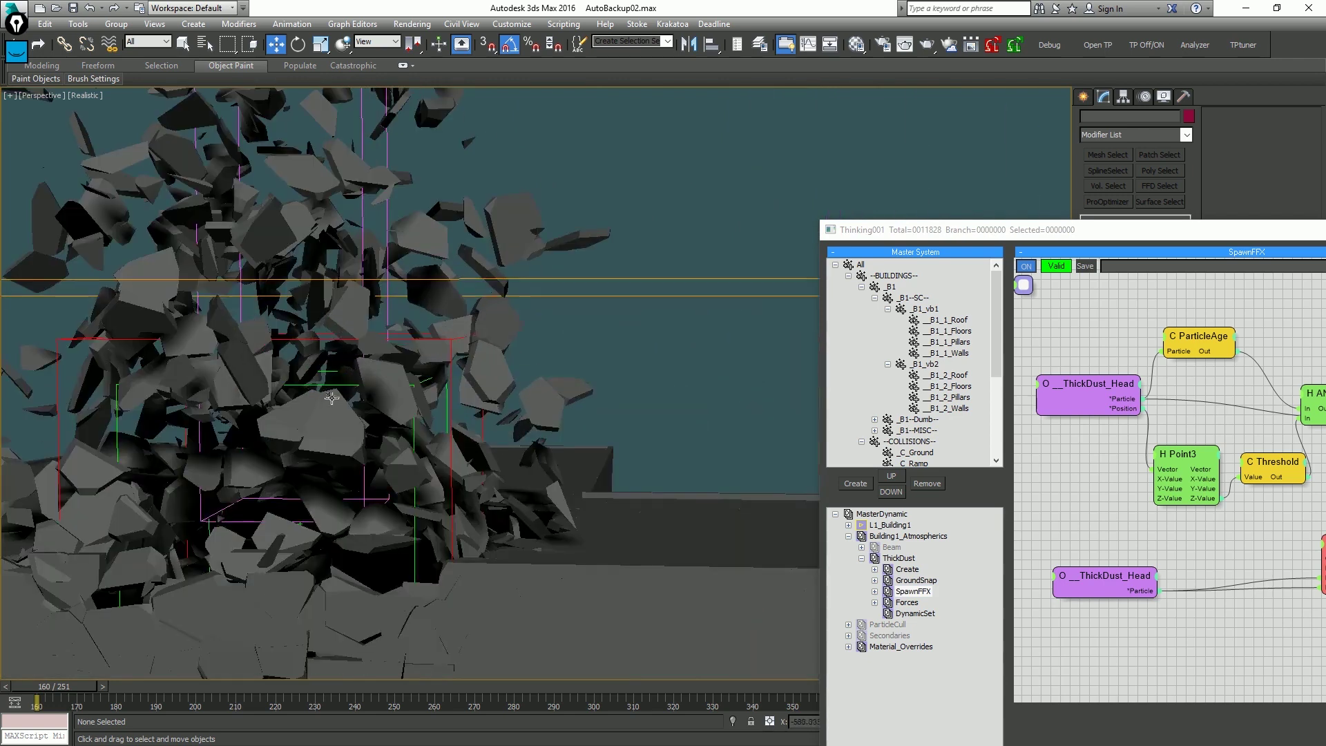
{"action": "key", "text": "F4"}
{"action": "key", "text": "F4"}
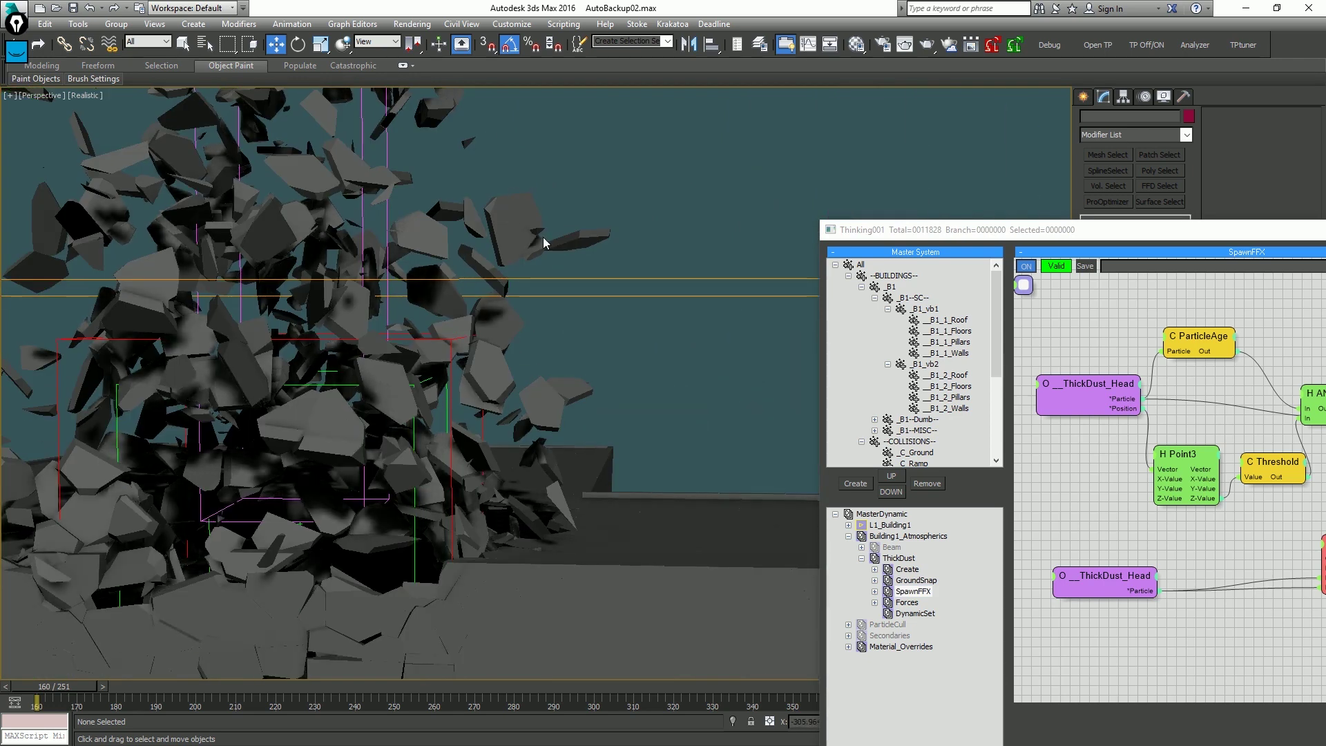
{"action": "scroll", "coordinate": [558, 264], "scroll_direction": "down", "scroll_amount": 5}
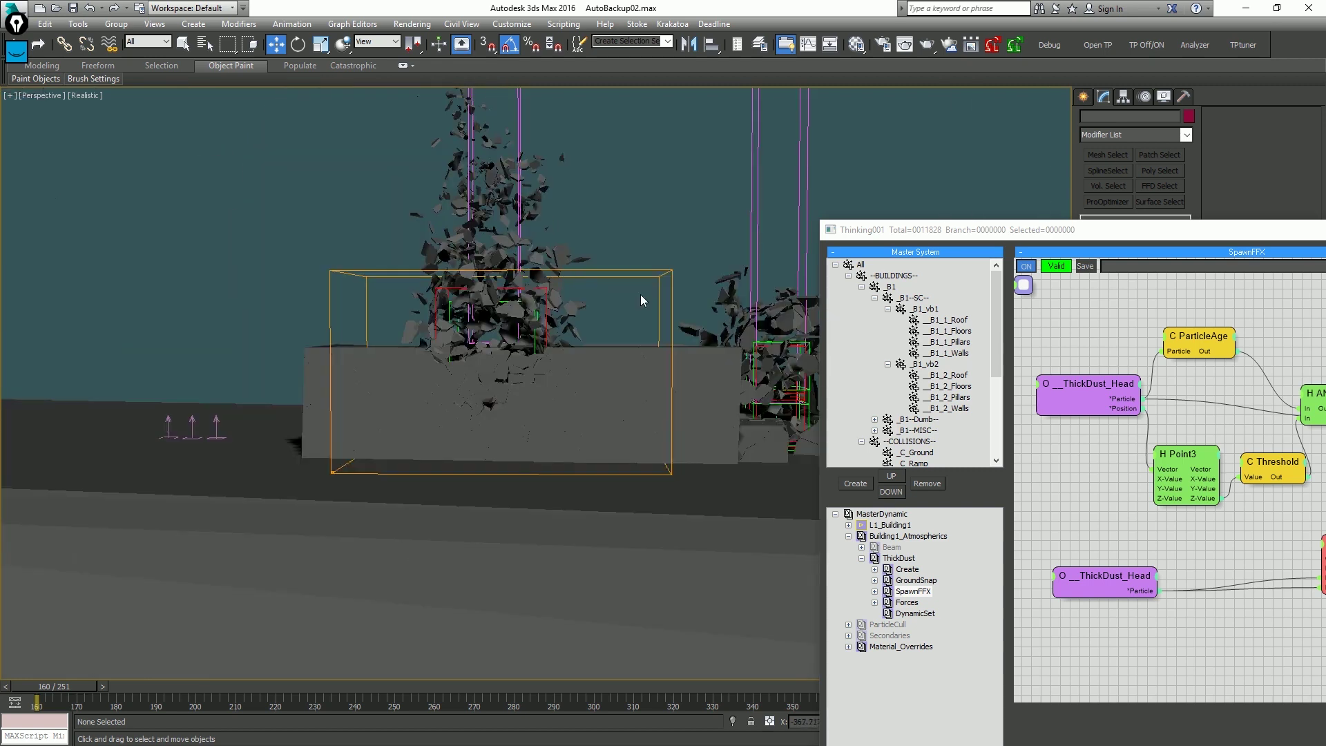
{"action": "middle_click_drag", "start_coordinate": [640, 301], "coordinate": [589, 274], "text": "alt"}
{"action": "scroll", "coordinate": [531, 272], "scroll_direction": "up", "scroll_amount": 3}
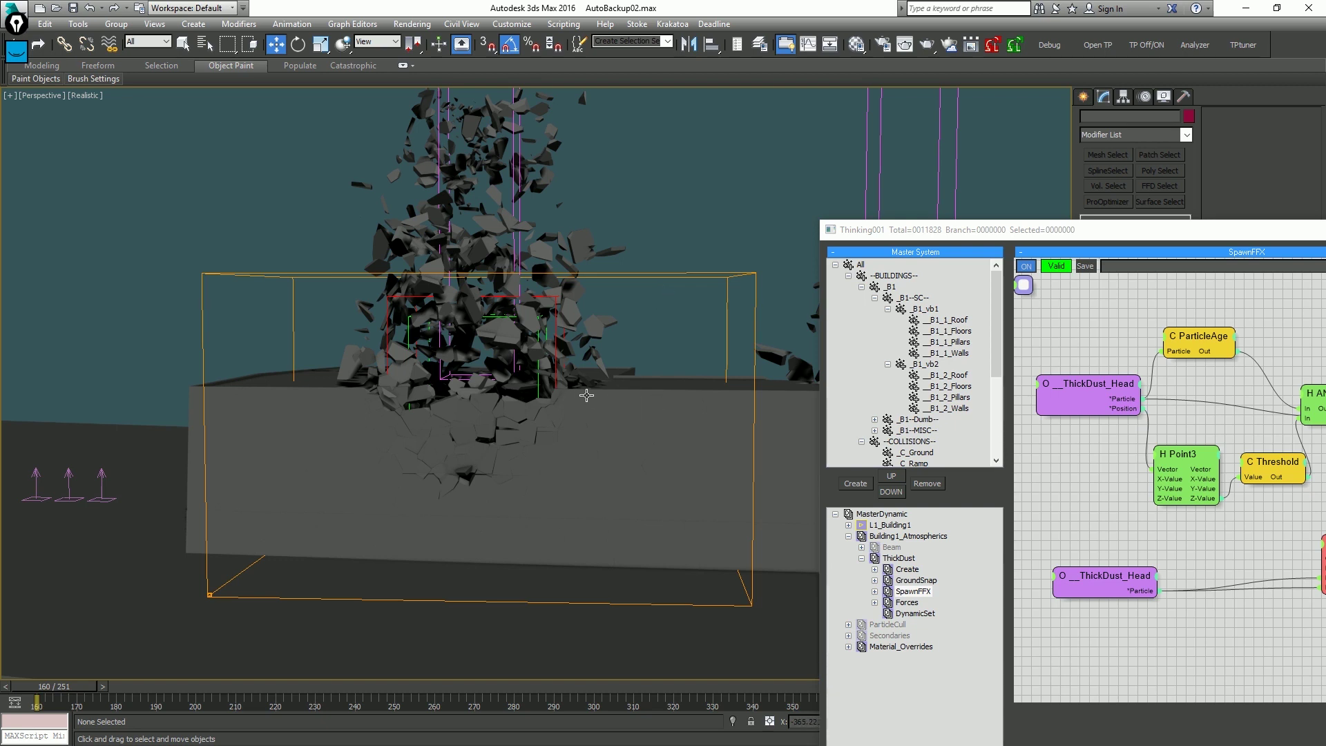
{"action": "key", "text": "F4"}
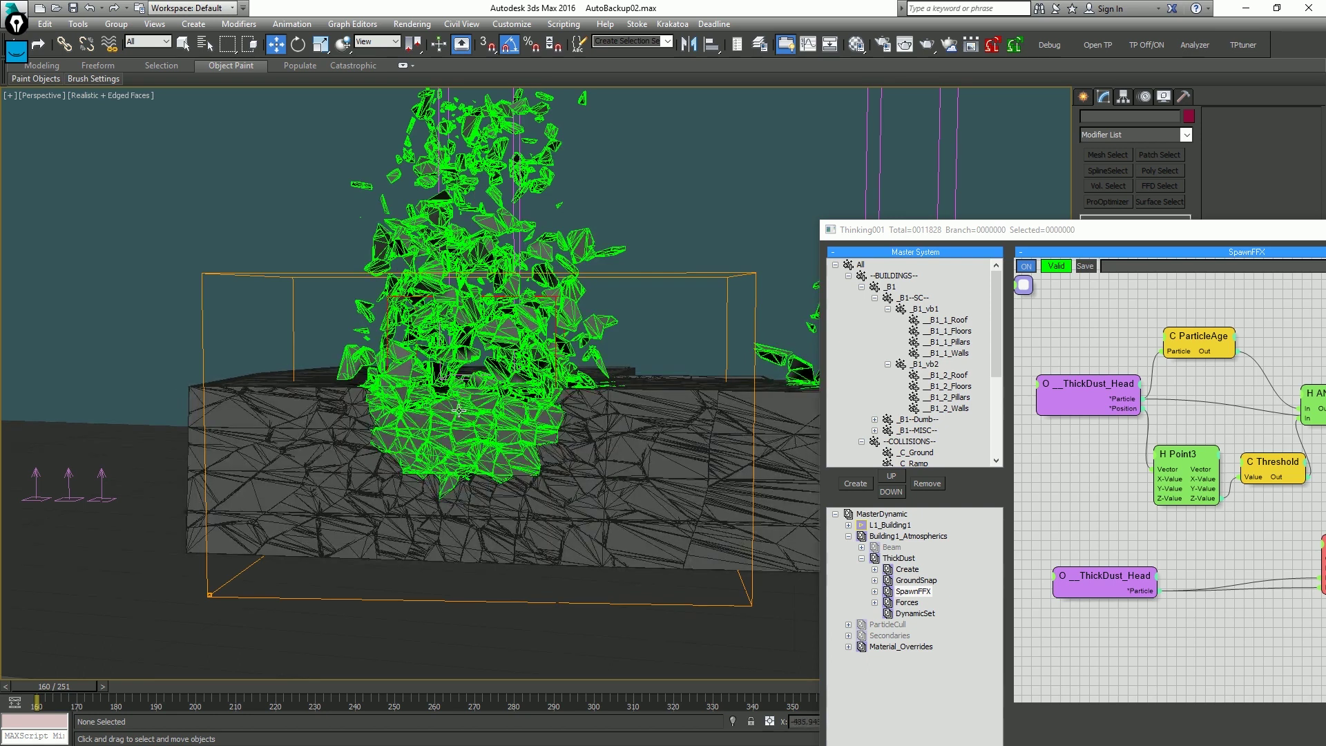
{"action": "middle_click_drag", "start_coordinate": [311, 411], "coordinate": [667, 451], "text": "alt"}
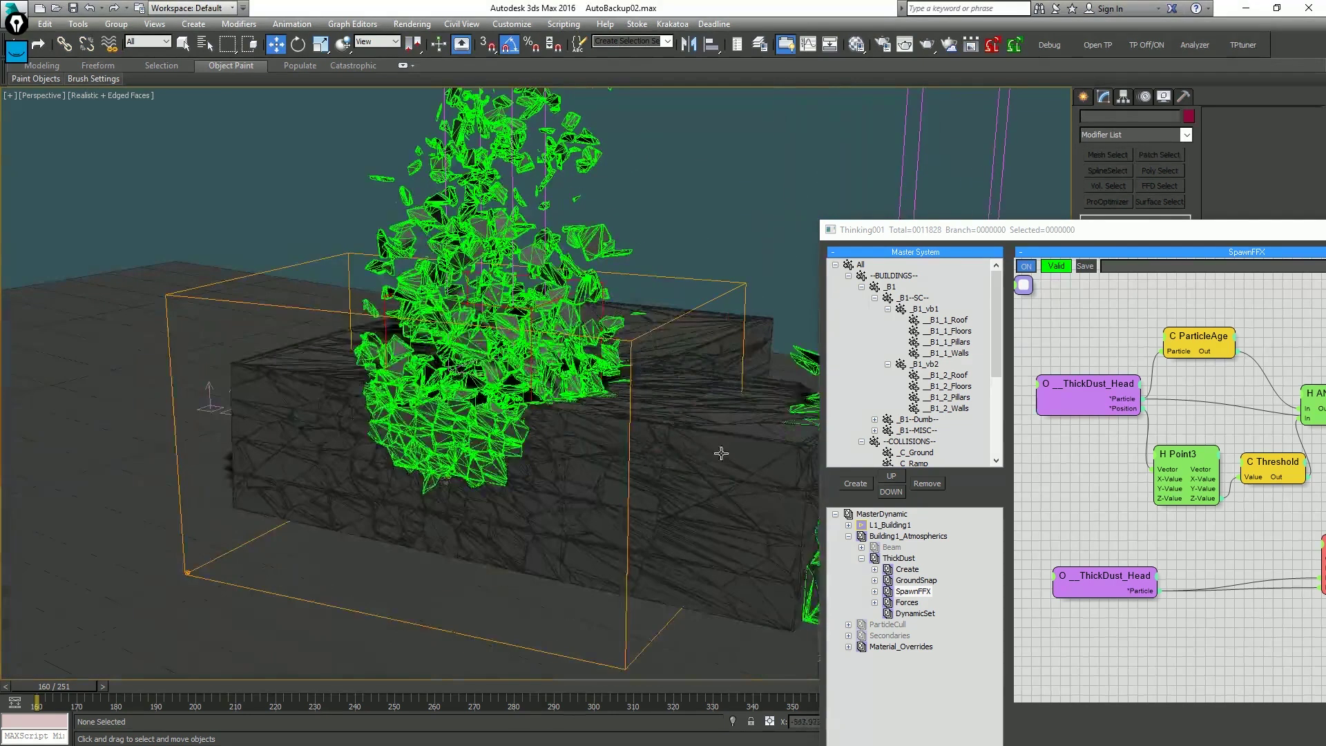
{"action": "key", "text": "F4"}
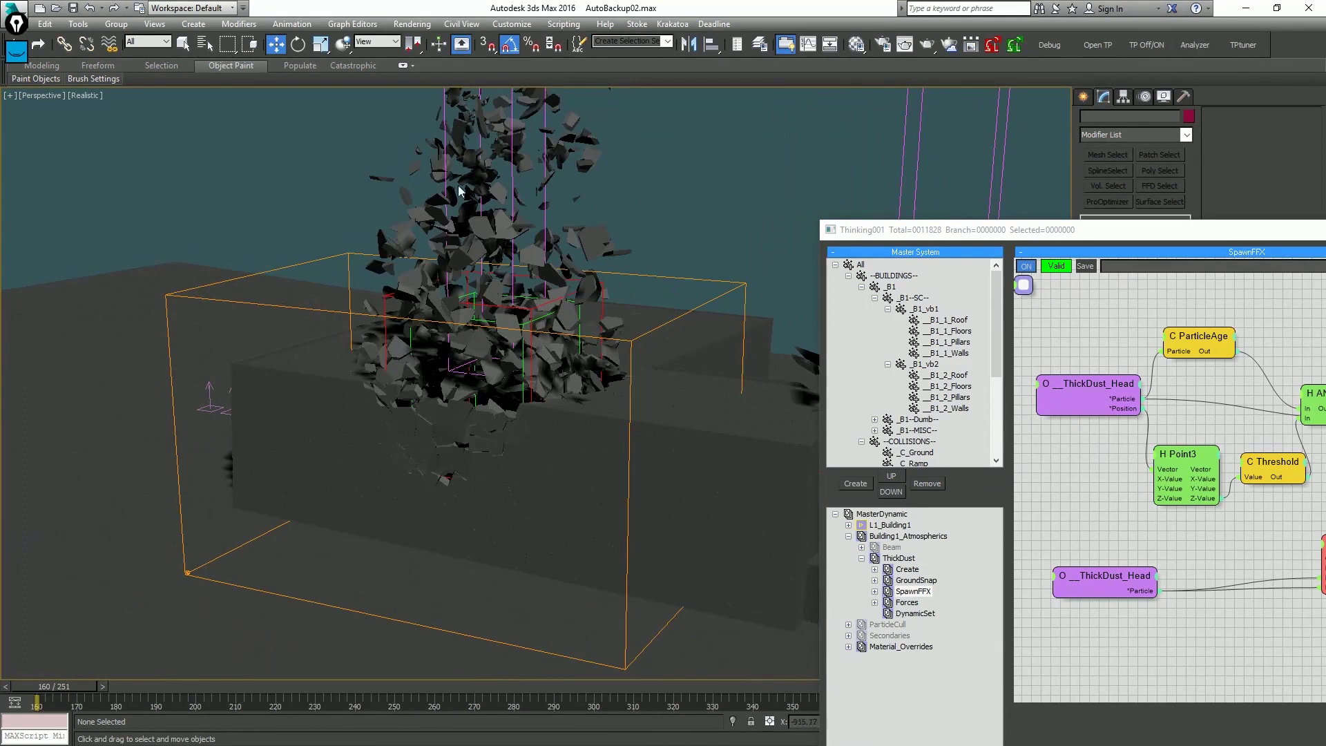
{"action": "middle_click_drag", "start_coordinate": [511, 373], "coordinate": [477, 341], "text": "alt"}
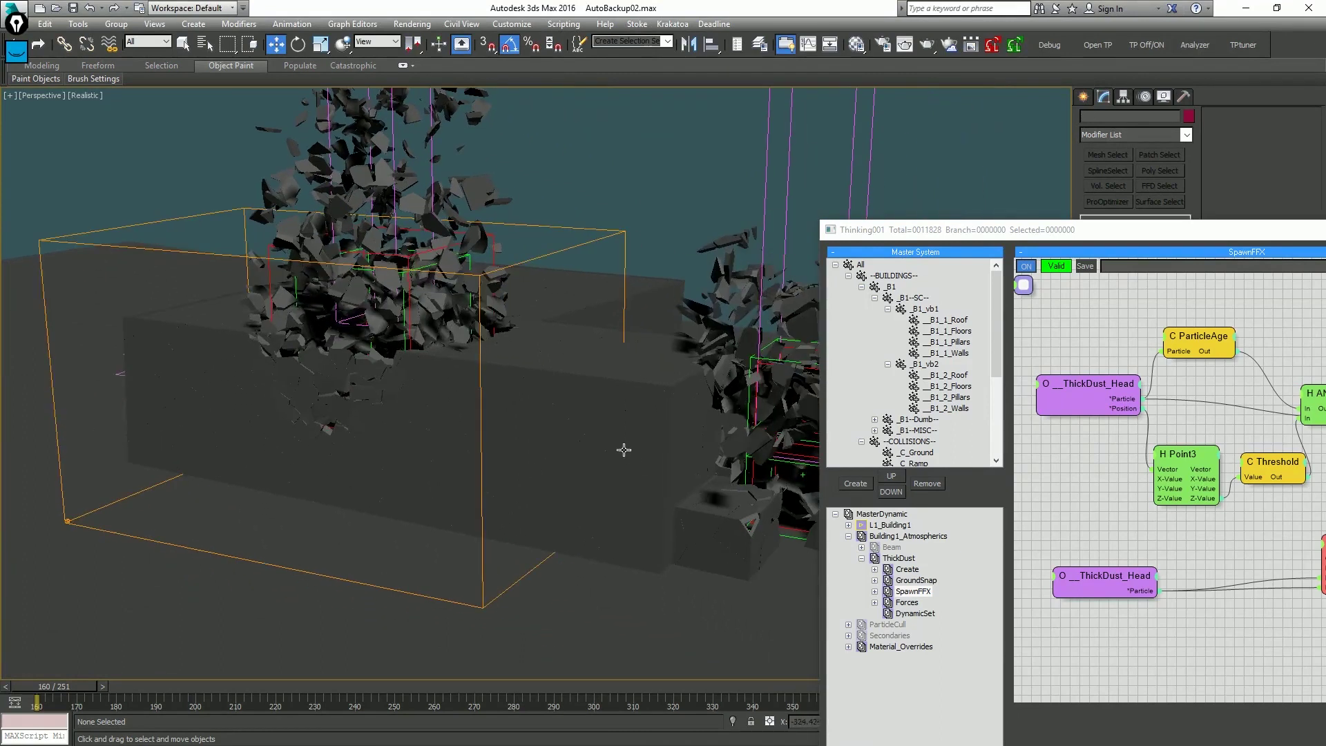
{"action": "mouse_move", "coordinate": [624, 449]}
{"action": "middle_mouse_down", "text": "alt"}
{"action": "mouse_move", "coordinate": [612, 441]}
{"action": "mouse_move", "coordinate": [565, 479]}
{"action": "mouse_move", "coordinate": [646, 436]}
{"action": "middle_mouse_up", "text": "alt"}
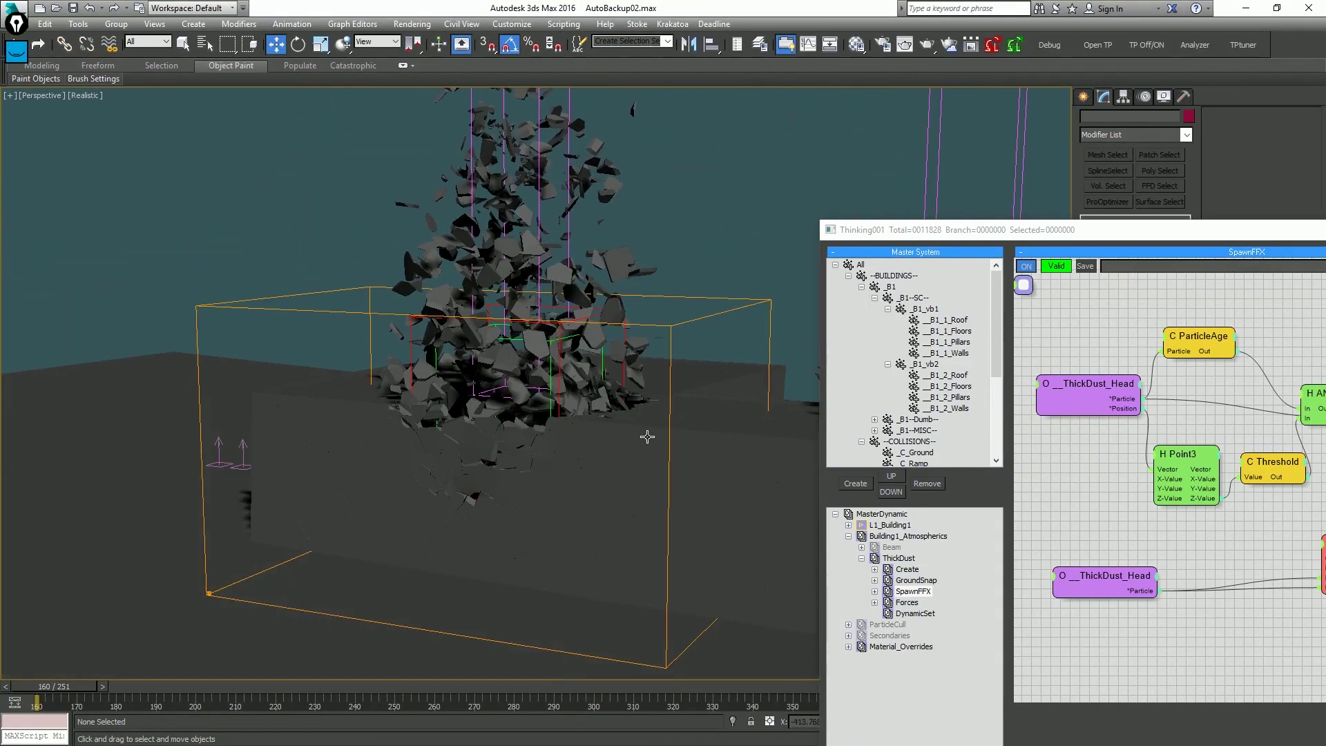
{"action": "middle_click_drag", "start_coordinate": [752, 417], "coordinate": [651, 319], "text": "alt"}
Add a _B1_vb1 group node to the SpawnFFX dynamic set below the existing nodes and expose its Size output.
{"action": "left_click_drag", "start_coordinate": [889, 235], "coordinate": [567, 44]}
{"action": "middle_click_drag", "start_coordinate": [340, 234], "coordinate": [366, 217], "text": "alt"}
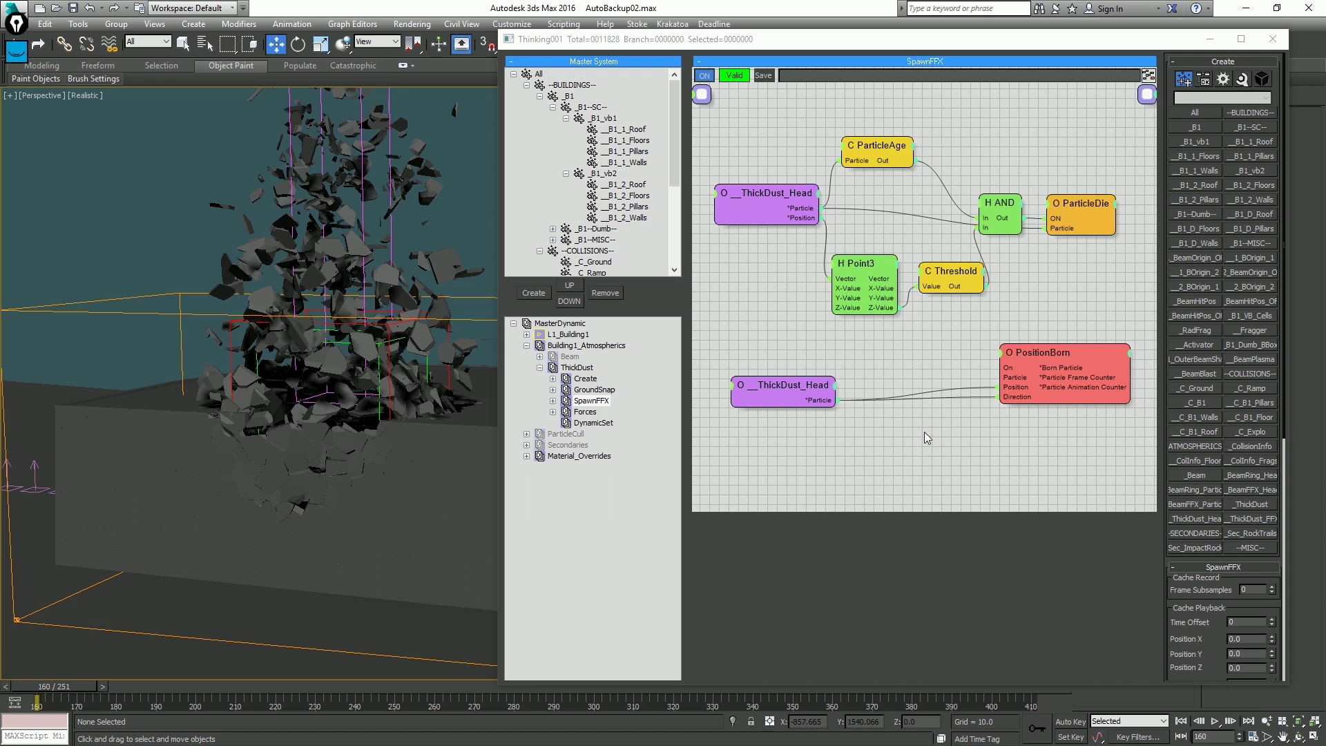
{"action": "left_click", "coordinate": [591, 401]}
{"action": "scroll", "coordinate": [884, 412], "scroll_direction": "down", "scroll_amount": 4}
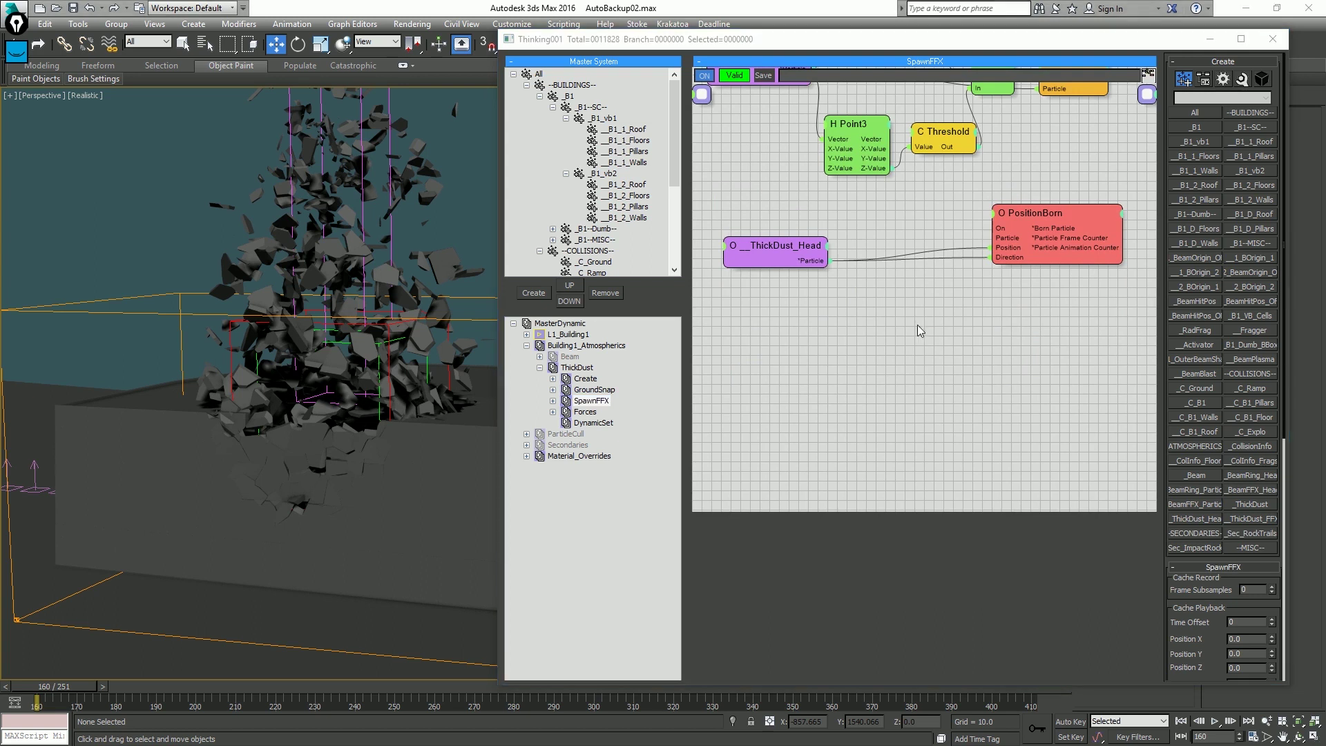
{"action": "right_click", "coordinate": [735, 308]}
{"action": "mouse_move", "coordinate": [711, 313]}
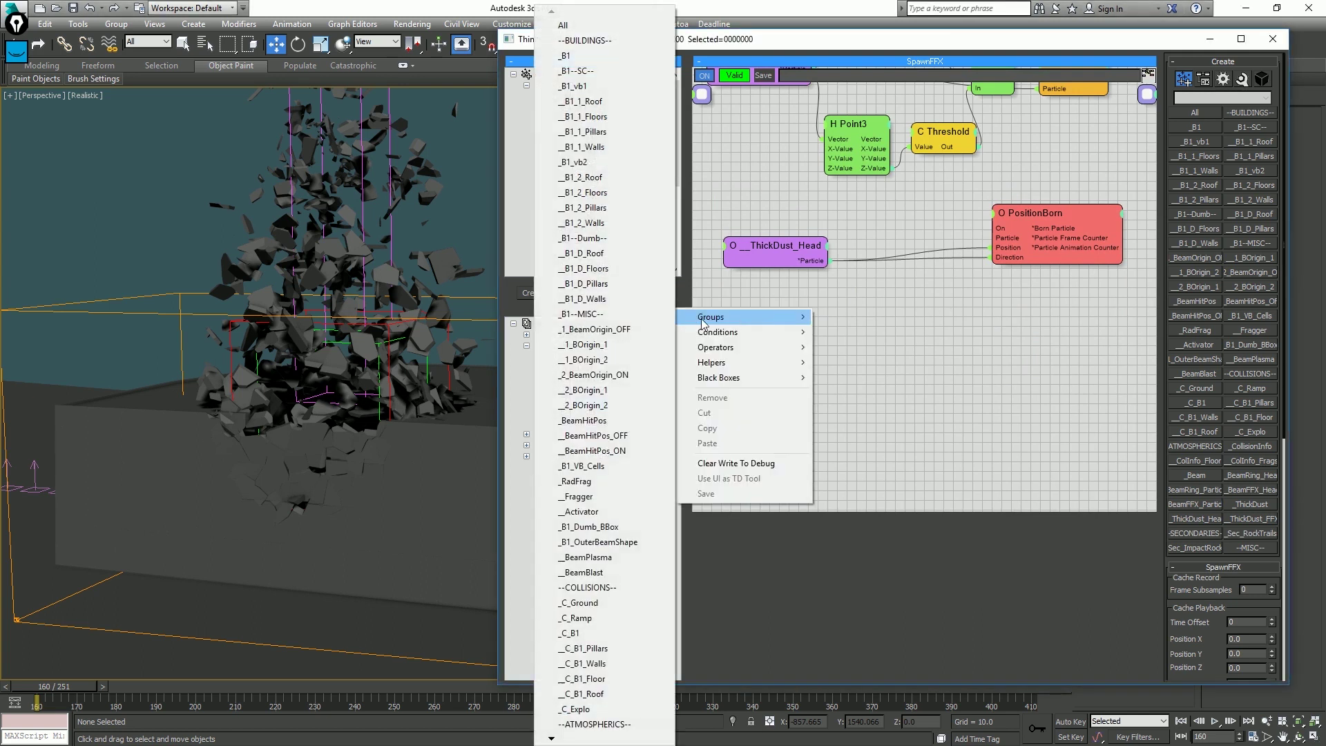
{"action": "left_click", "coordinate": [602, 87]}
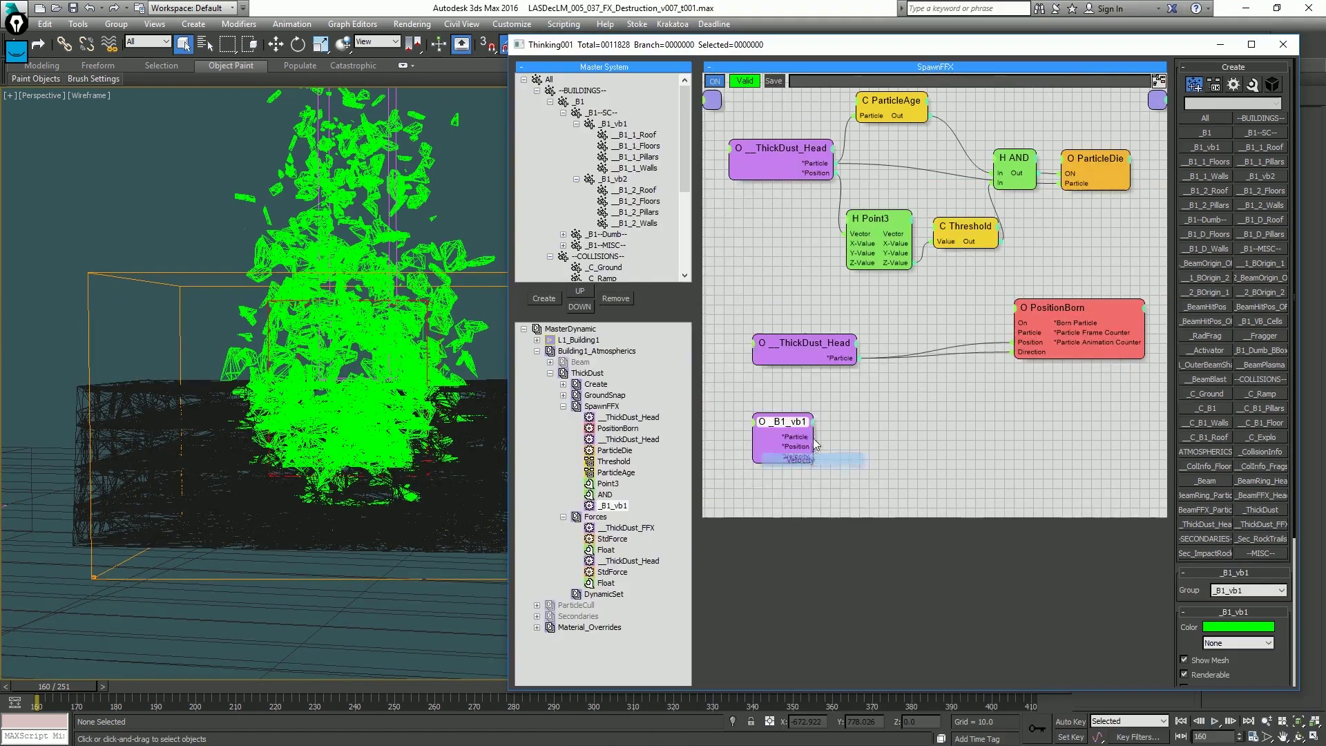
{"action": "right_click", "coordinate": [762, 418]}
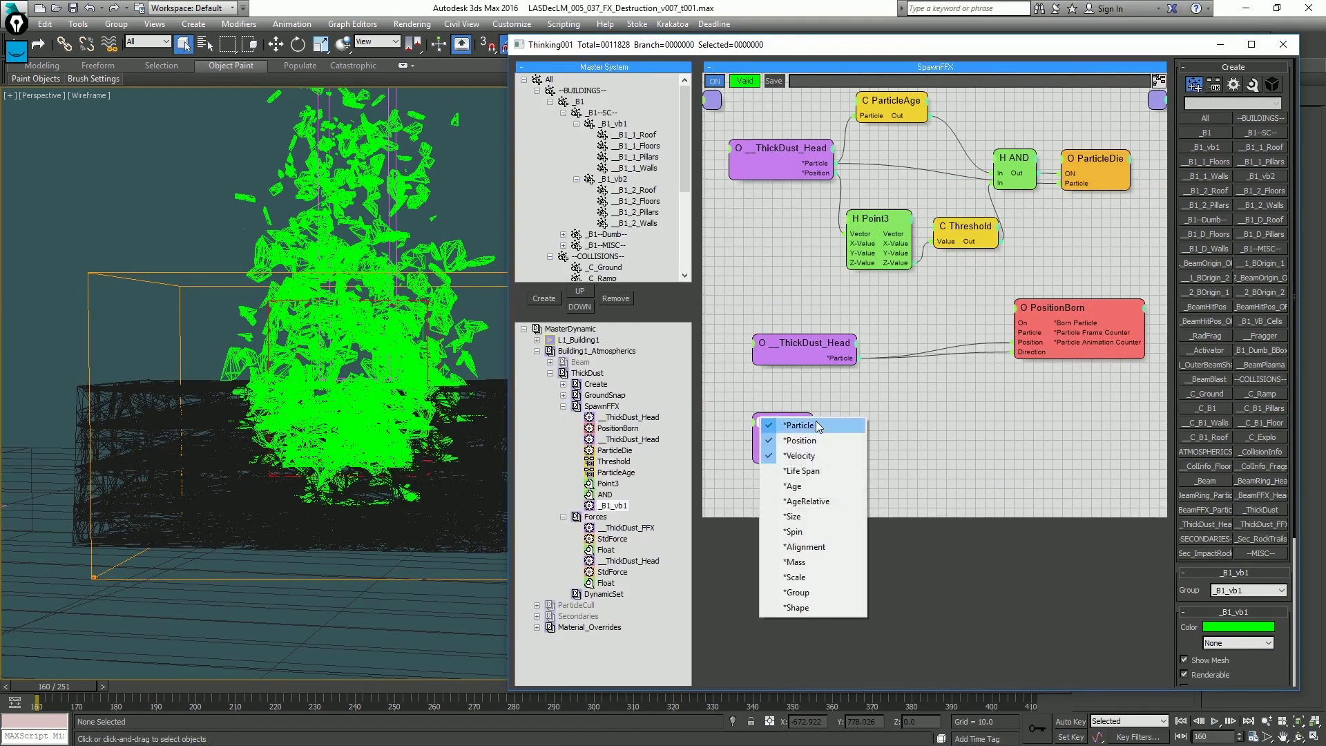
{"action": "left_click", "coordinate": [813, 517]}
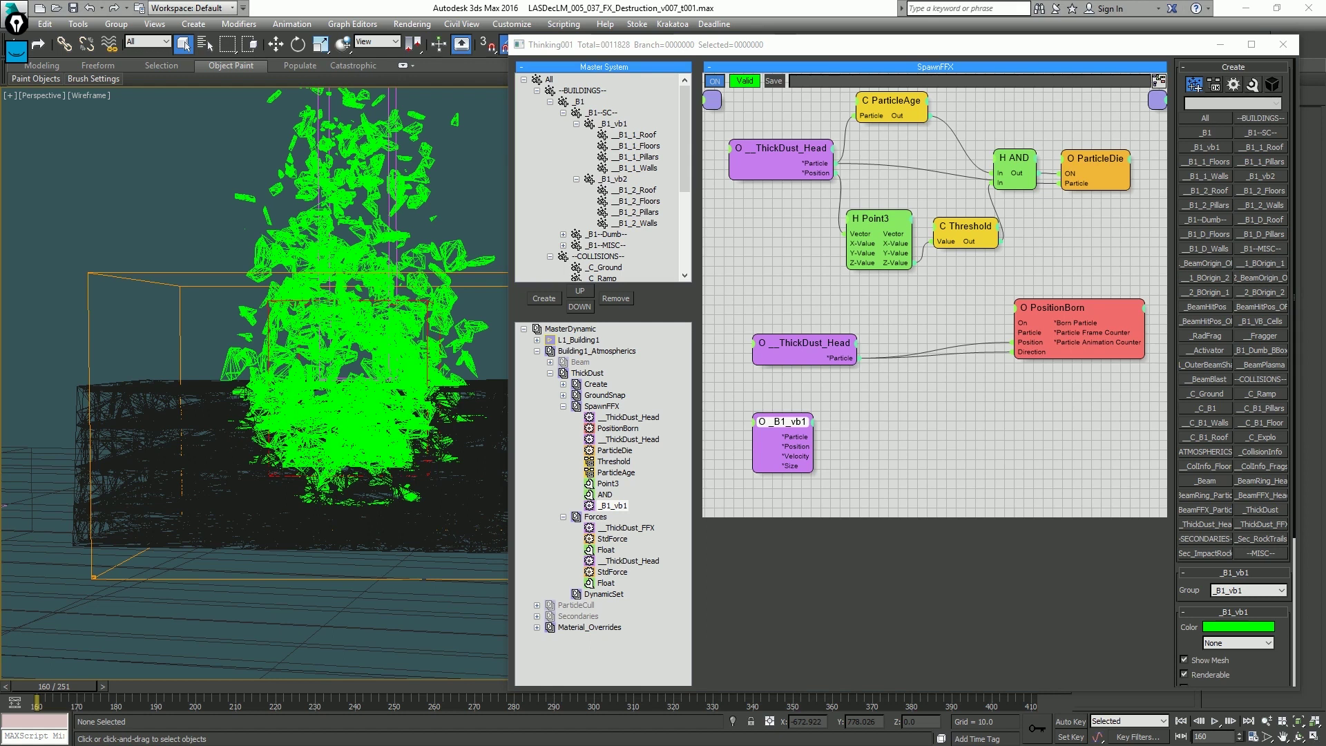
Add a second PositionBorn generator operator to SpawnFFX, beside the _B1_vb1 node.
{"action": "right_click", "coordinate": [1006, 406]}
{"action": "mouse_move", "coordinate": [975, 444]}
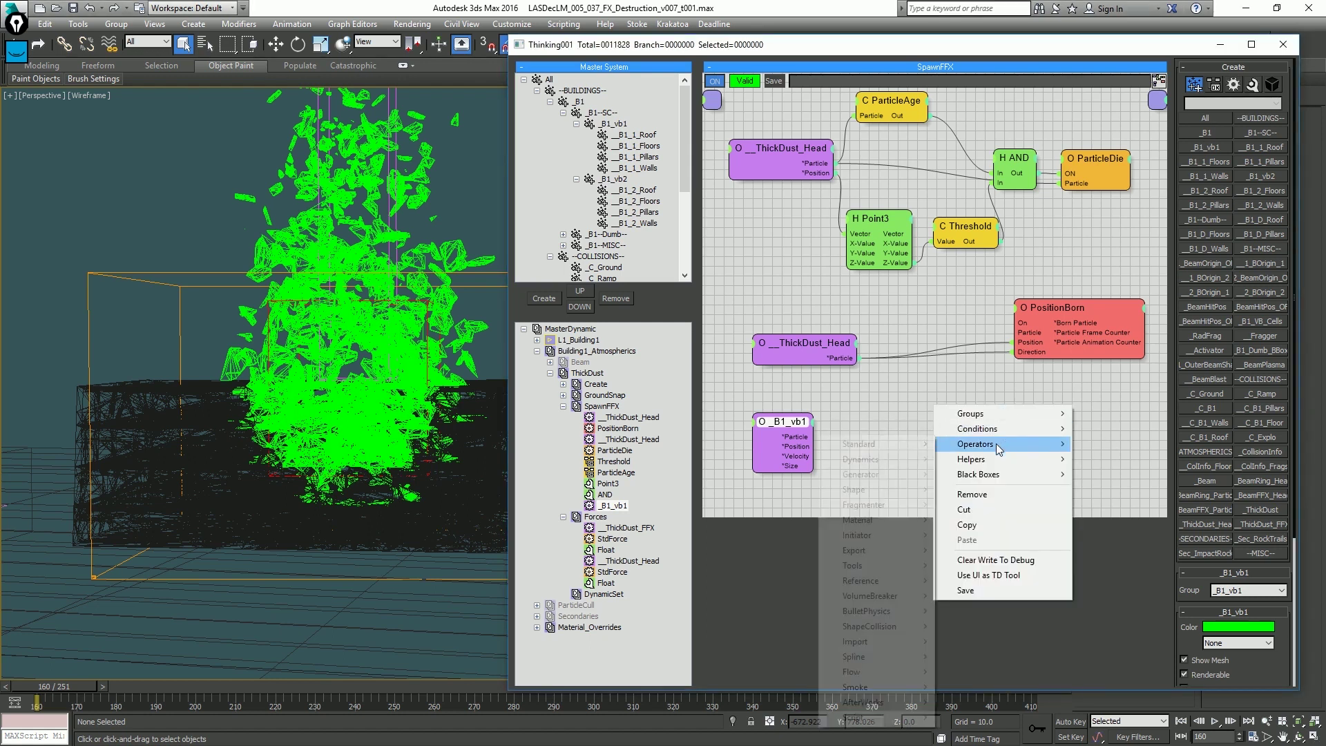
{"action": "mouse_move", "coordinate": [863, 474]}
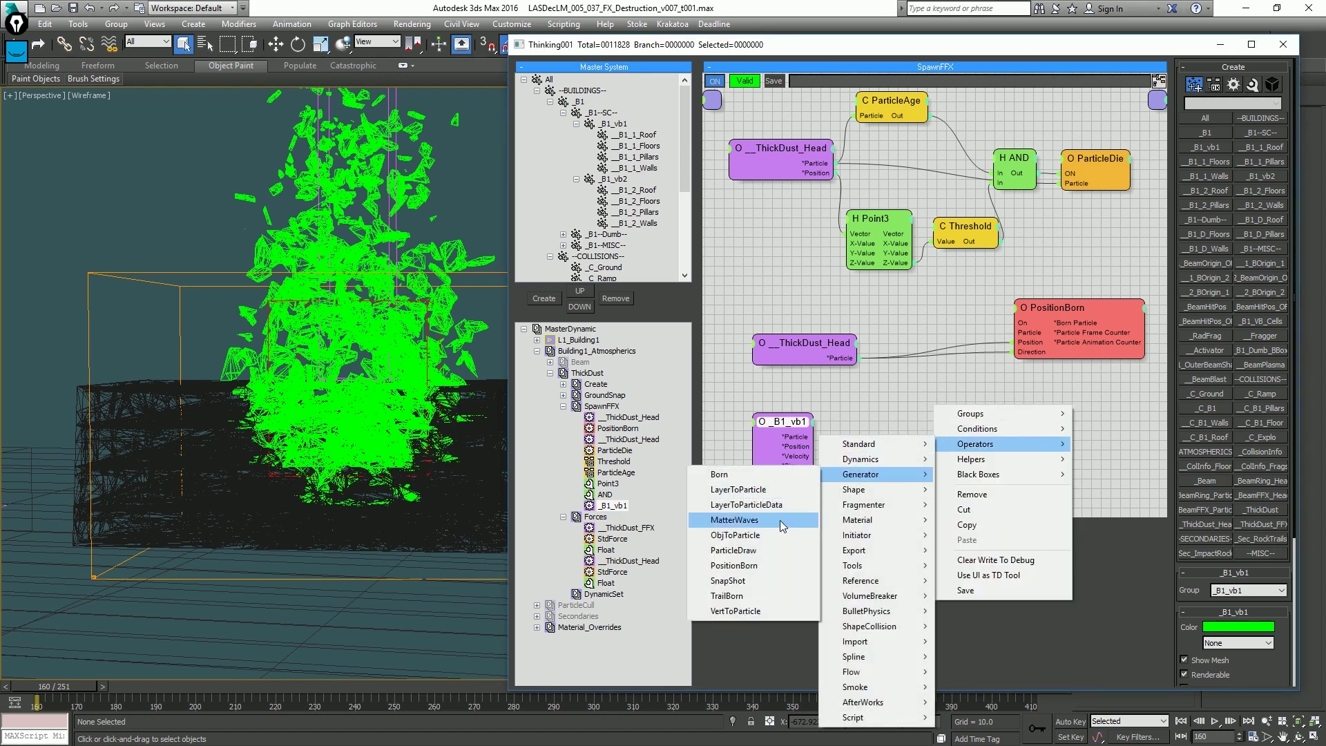
{"action": "left_click", "coordinate": [753, 565]}
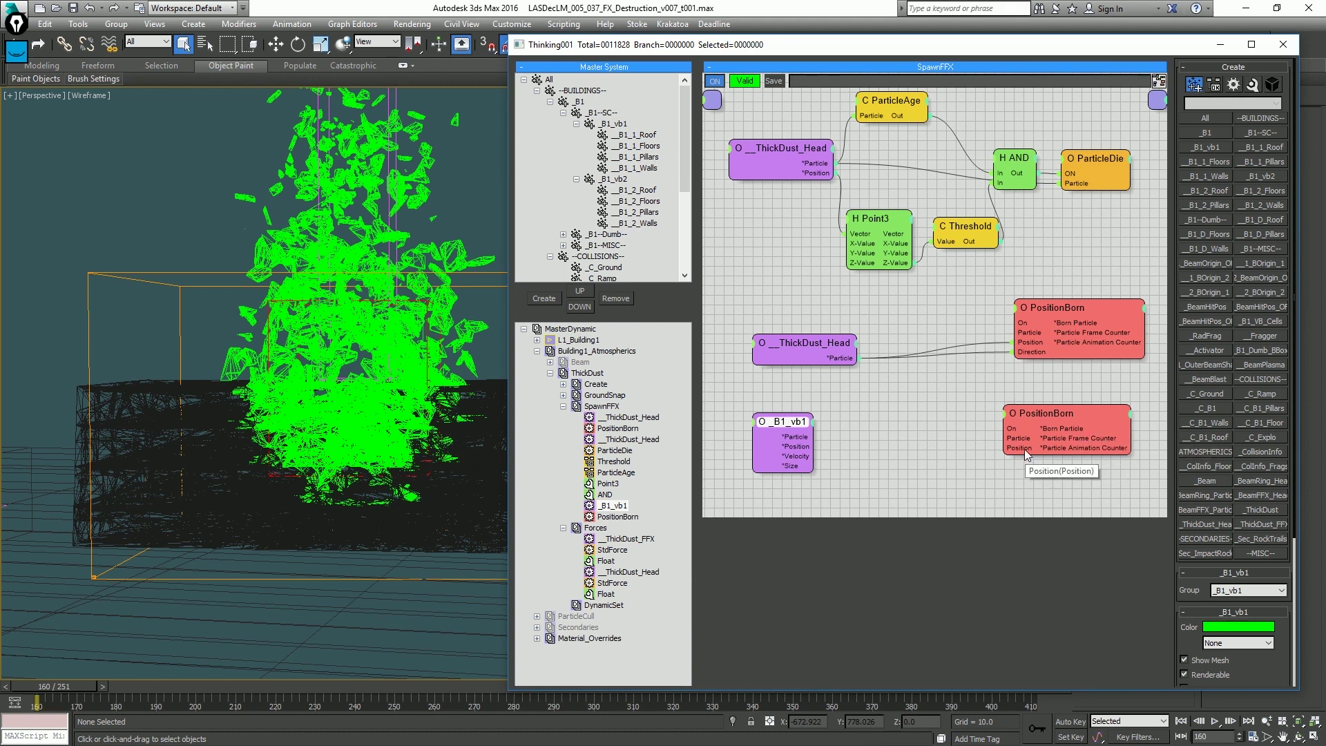
Sketch a fragment outline with marks at its centre and along its surface using the on-screen pen, and close the annotation.
{"action": "left_click", "coordinate": [16, 24]}
{"action": "left_click", "coordinate": [15, 94]}
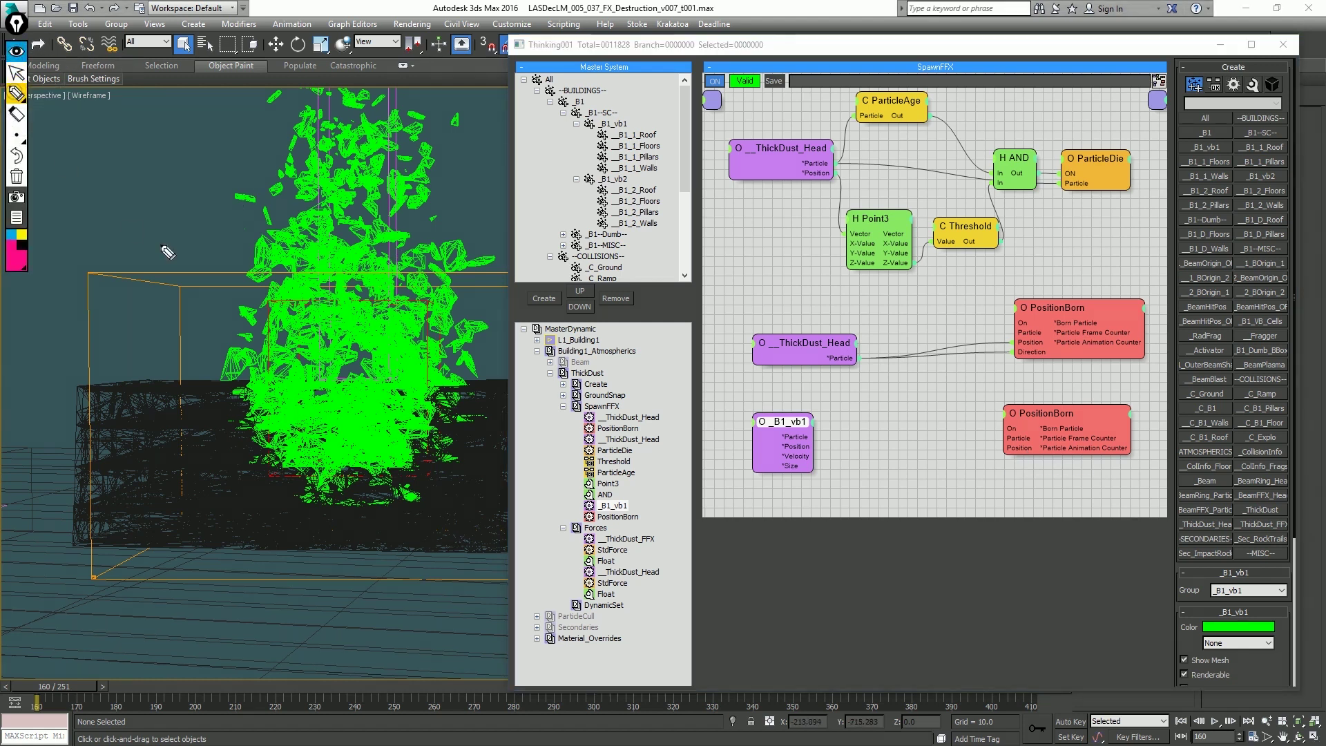
{"action": "mouse_move", "coordinate": [129, 155]}
{"action": "left_mouse_down"}
{"action": "mouse_move", "coordinate": [181, 179]}
{"action": "mouse_move", "coordinate": [130, 153]}
{"action": "mouse_move", "coordinate": [142, 179]}
{"action": "left_mouse_up"}
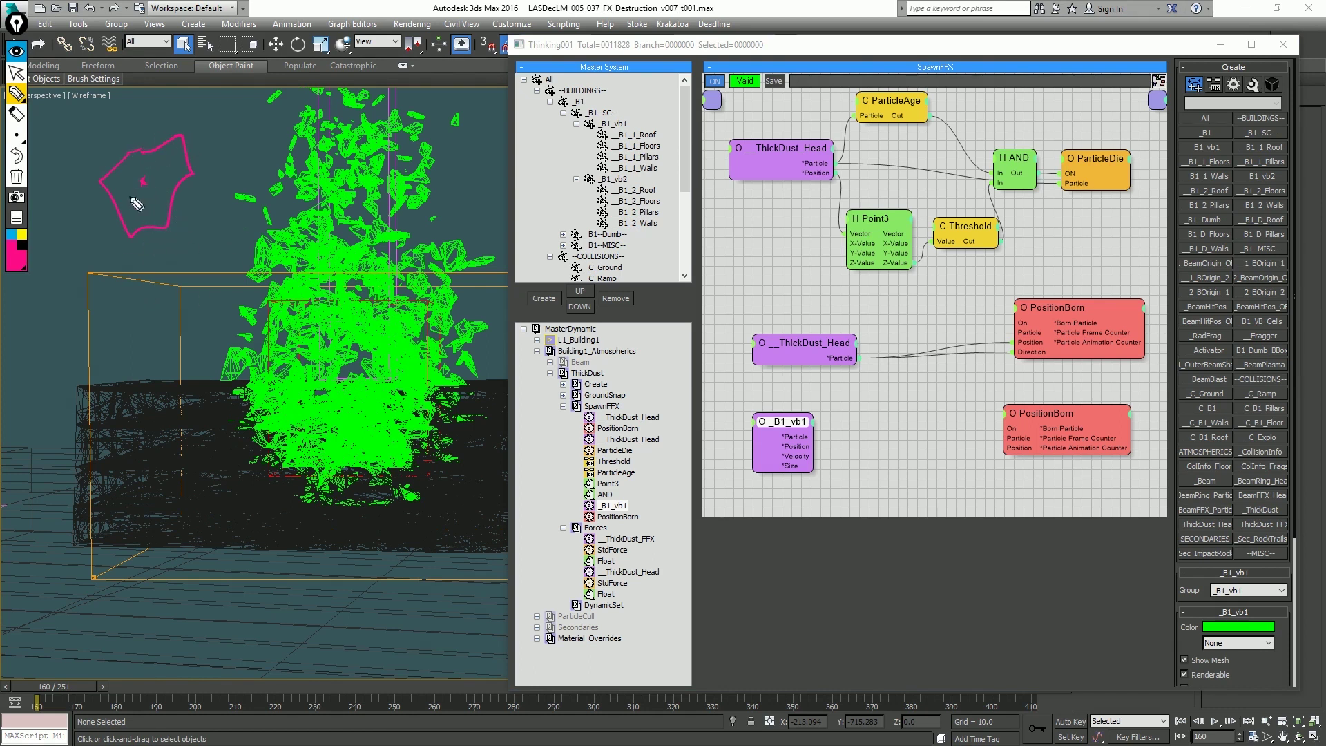
{"action": "left_click", "coordinate": [11, 234]}
{"action": "mouse_move", "coordinate": [143, 181]}
{"action": "left_mouse_down"}
{"action": "mouse_move", "coordinate": [145, 272]}
{"action": "mouse_move", "coordinate": [148, 259]}
{"action": "mouse_move", "coordinate": [117, 407]}
{"action": "left_mouse_up"}
{"action": "key", "text": "ctrl+z"}
{"action": "mouse_move", "coordinate": [173, 227]}
{"action": "left_mouse_down"}
{"action": "mouse_move", "coordinate": [168, 243]}
{"action": "mouse_move", "coordinate": [194, 173]}
{"action": "mouse_move", "coordinate": [146, 241]}
{"action": "mouse_move", "coordinate": [127, 243]}
{"action": "mouse_move", "coordinate": [105, 159]}
{"action": "mouse_move", "coordinate": [188, 138]}
{"action": "left_mouse_up"}
{"action": "left_click", "coordinate": [17, 53]}
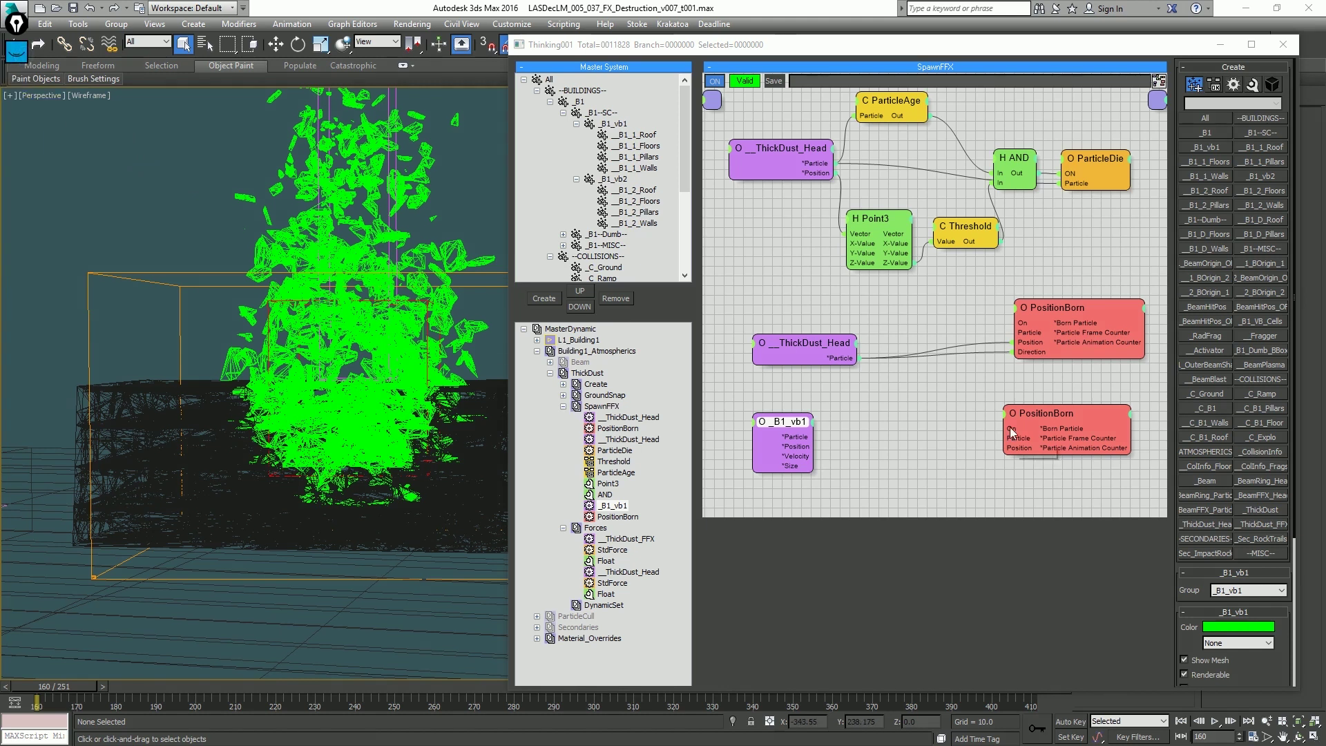
Add a SurfacePos position helper between _B1_vb1 and the new PositionBorn, and enlarge the node area downward.
{"action": "right_click", "coordinate": [806, 452]}
{"action": "mouse_move", "coordinate": [871, 504]}
{"action": "mouse_move", "coordinate": [773, 527]}
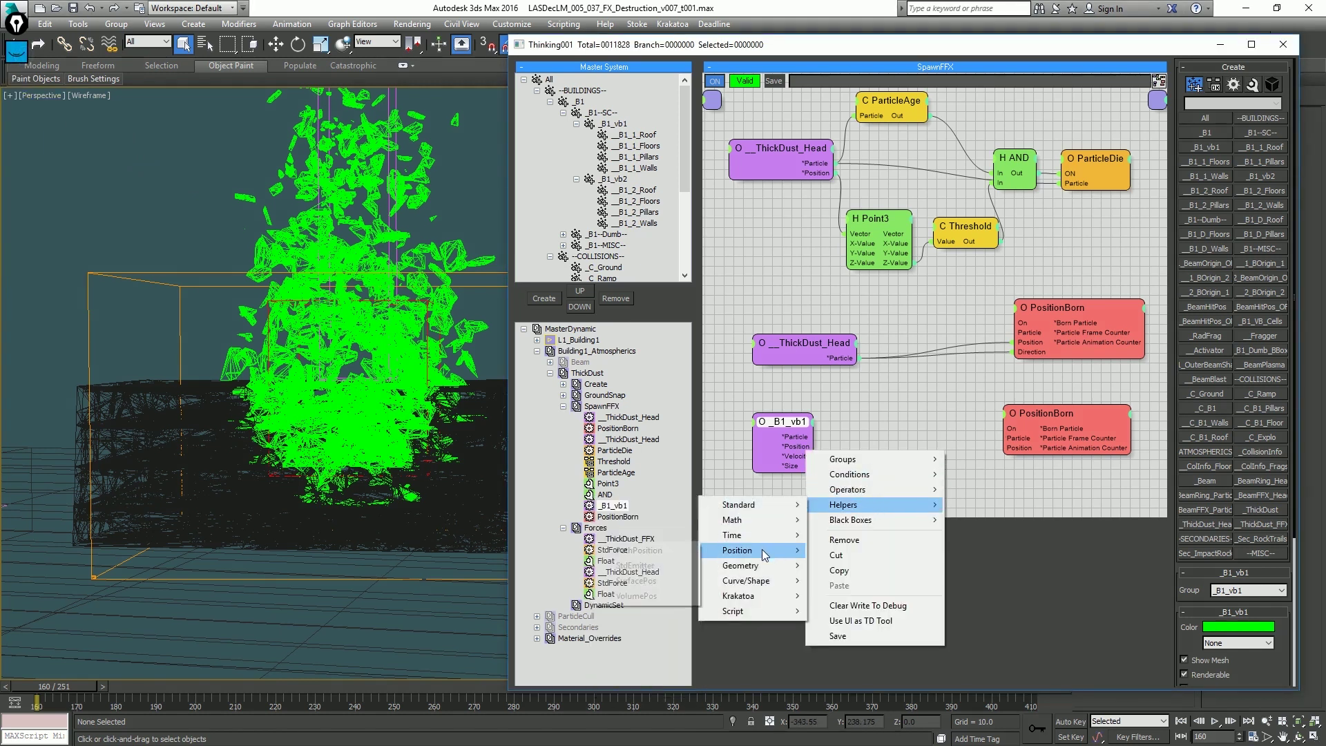
{"action": "left_click", "coordinate": [642, 580]}
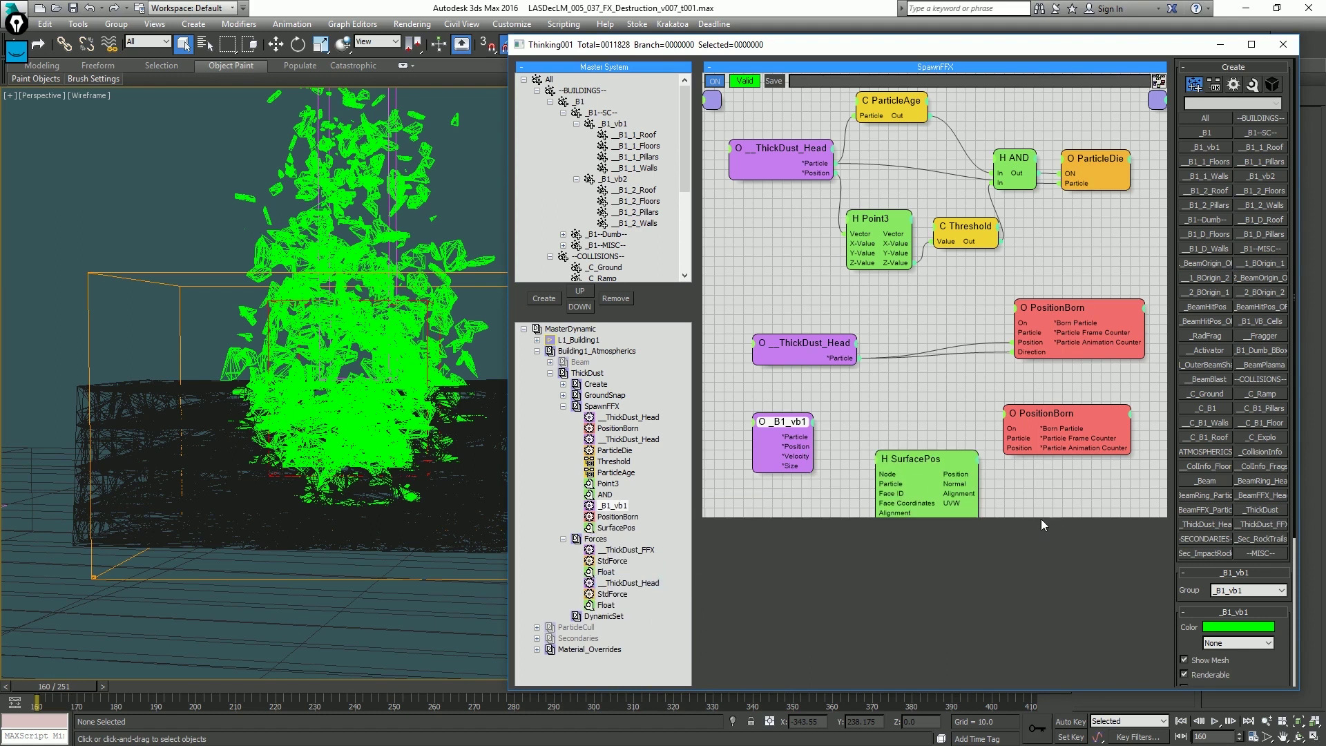
{"action": "left_click_drag", "start_coordinate": [1038, 518], "coordinate": [1037, 663]}
Connect _B1_vb1's Particle output to SurfacePos's Particle Shape input and SurfacePos's Position output to the new PositionBorn's Position input.
{"action": "middle_click_drag", "start_coordinate": [1004, 586], "coordinate": [929, 523]}
{"action": "middle_click_drag", "start_coordinate": [723, 437], "coordinate": [777, 429]}
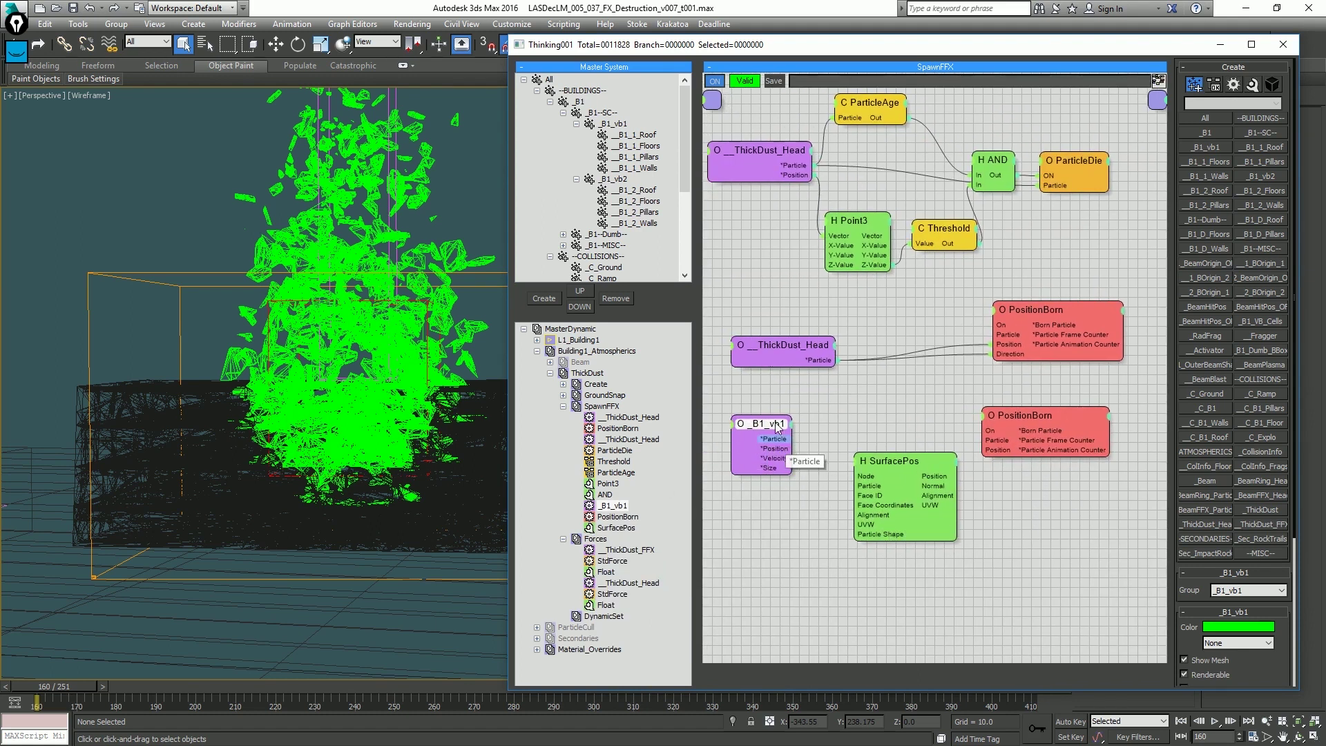
{"action": "left_click_drag", "start_coordinate": [792, 439], "coordinate": [853, 533]}
{"action": "left_click_drag", "start_coordinate": [938, 476], "coordinate": [1002, 453]}
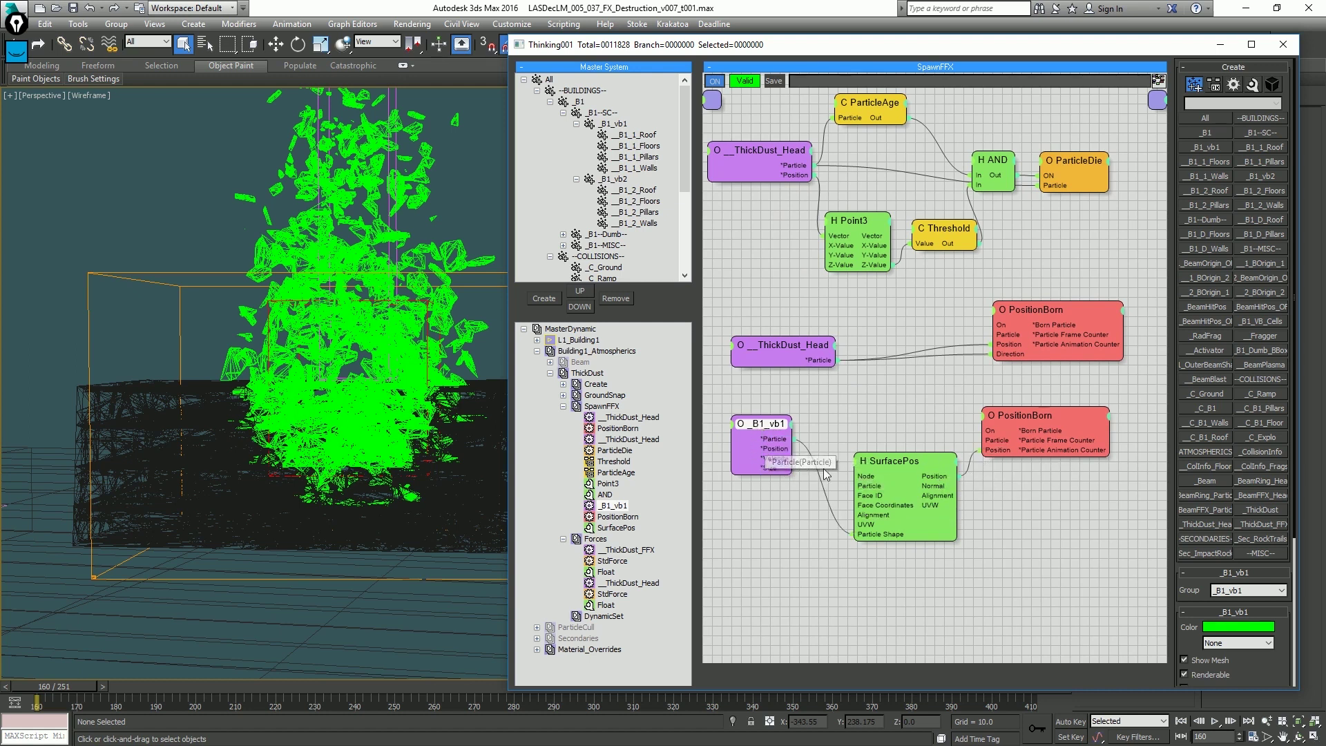
Assign the PositionBorn operator fed by SurfacePos to the __ThickDust_FFX group.
{"action": "left_click", "coordinate": [939, 470]}
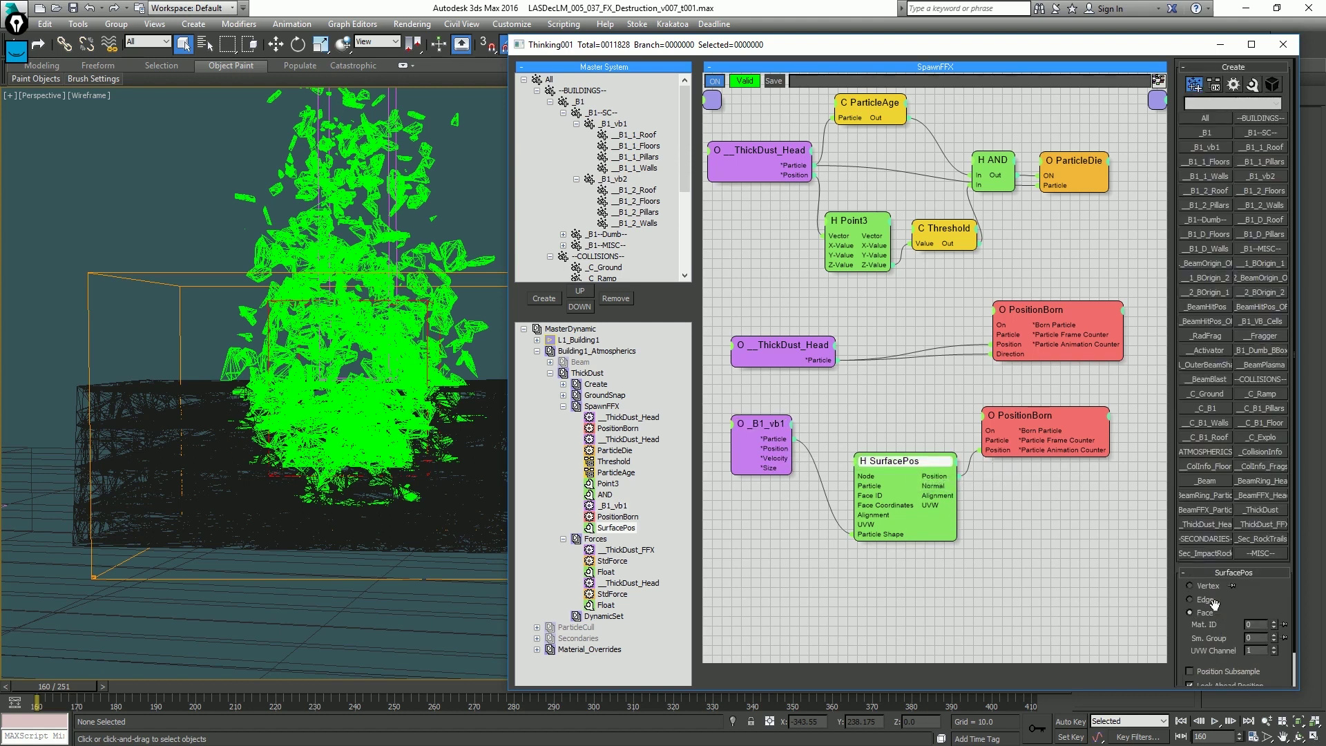
{"action": "left_click", "coordinate": [1062, 416]}
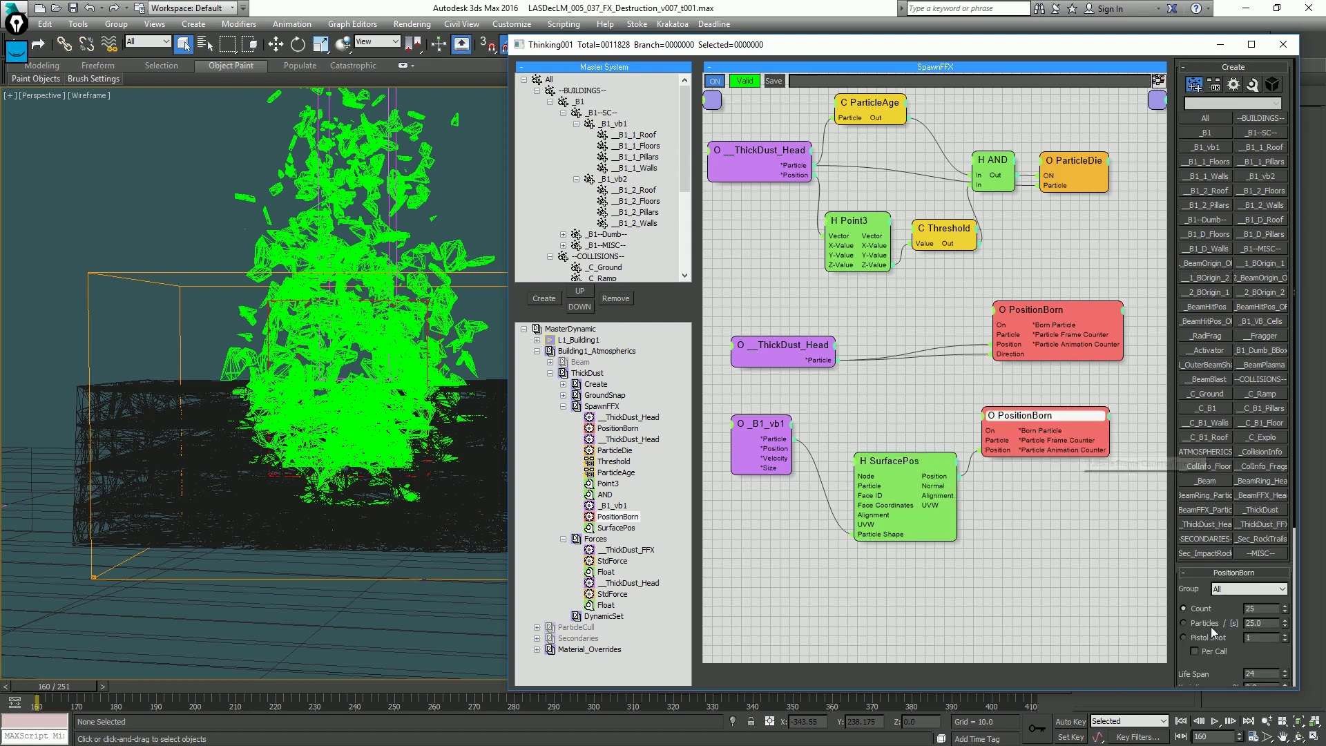
{"action": "left_click", "coordinate": [1248, 591]}
{"action": "scroll", "coordinate": [1270, 561], "scroll_direction": "down", "scroll_amount": 12}
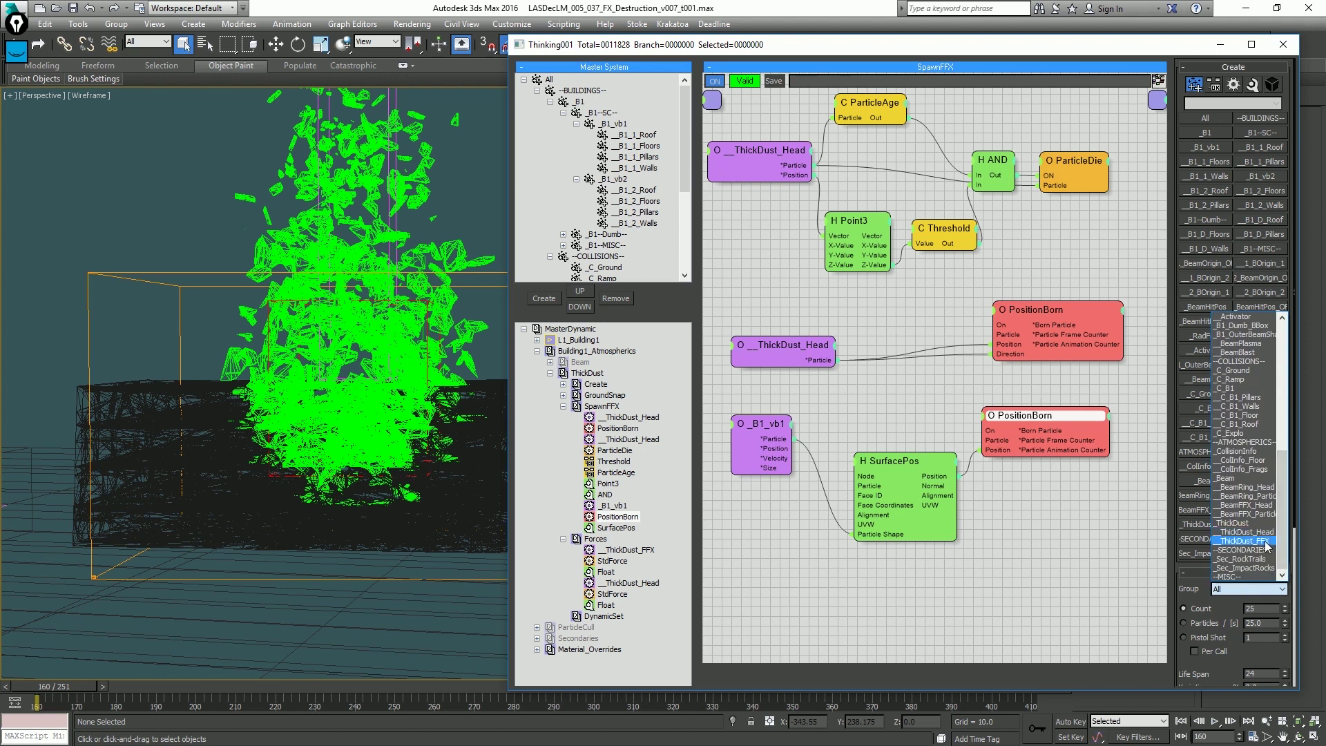
{"action": "left_click", "coordinate": [1266, 543]}
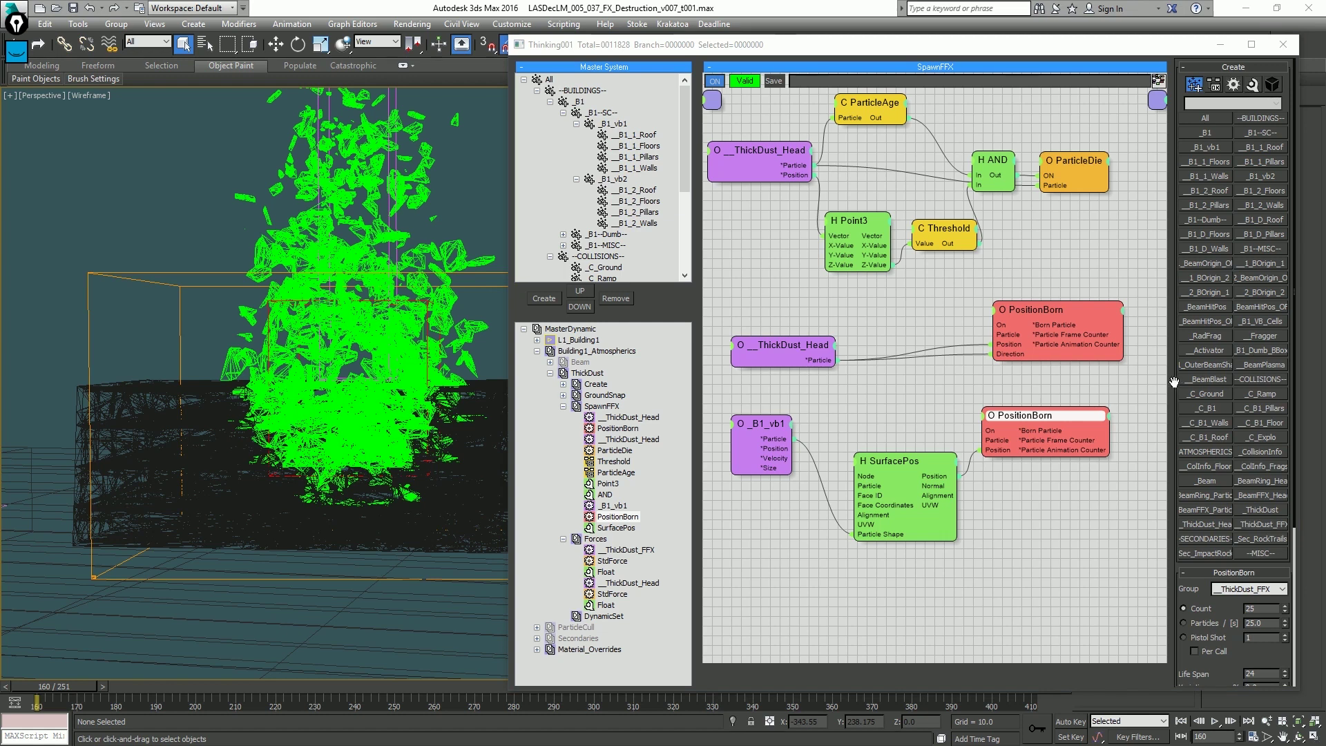
Set the surface emission PositionBorn to Pistol Shot with 10 particles, Per Call enabled and a Life Span of 5.
{"action": "left_click", "coordinate": [1214, 637]}
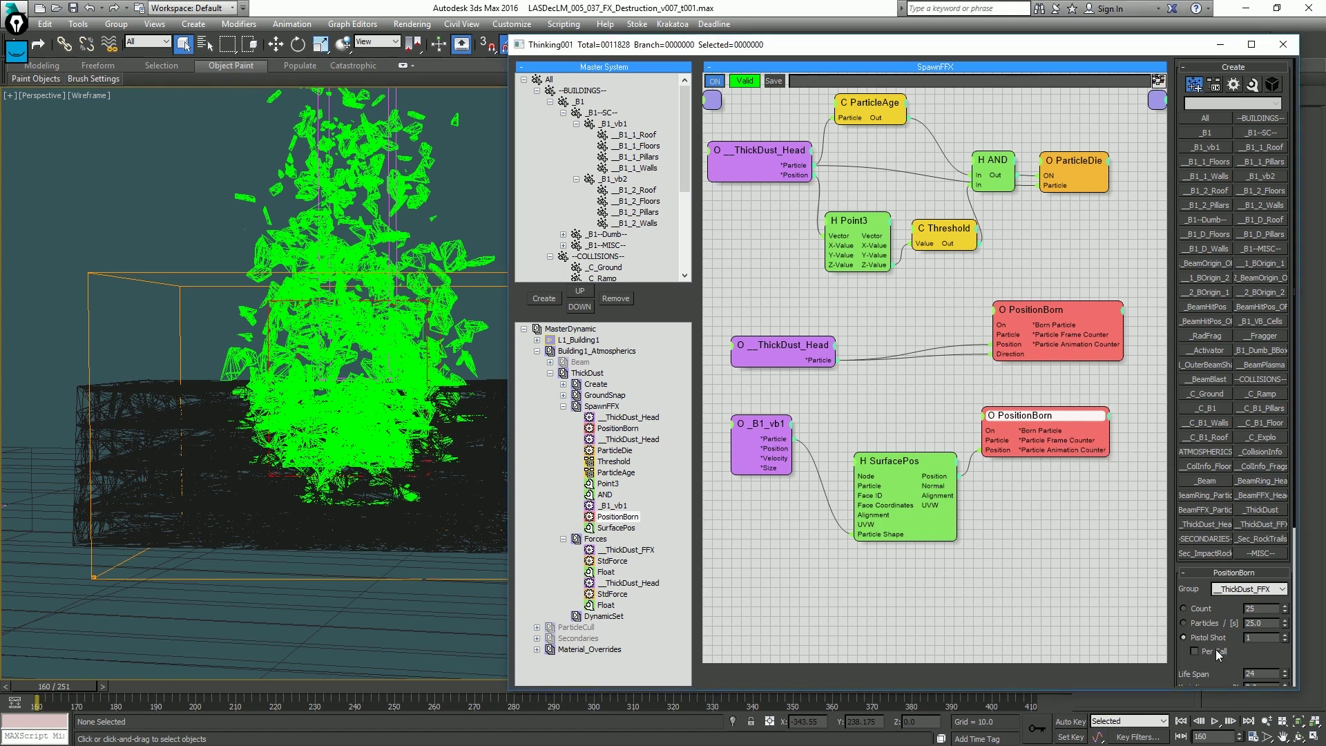
{"action": "left_click", "coordinate": [1271, 637]}
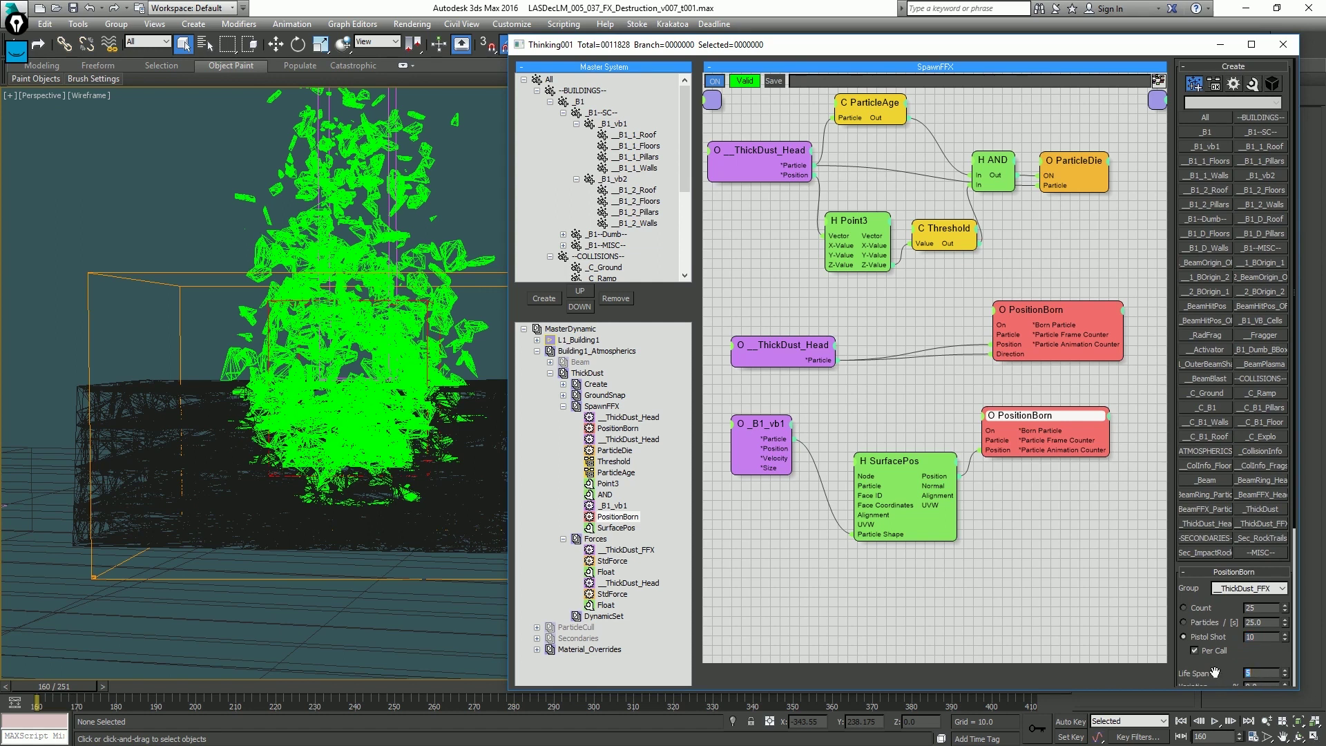
{"action": "scroll", "coordinate": [1213, 672], "scroll_direction": "down", "scroll_amount": 1}
Advance the simulation to frame 161 and examine the particles born on the fragments in shaded display.
{"action": "left_click", "coordinate": [473, 301]}
{"action": "key", "text": "period"}
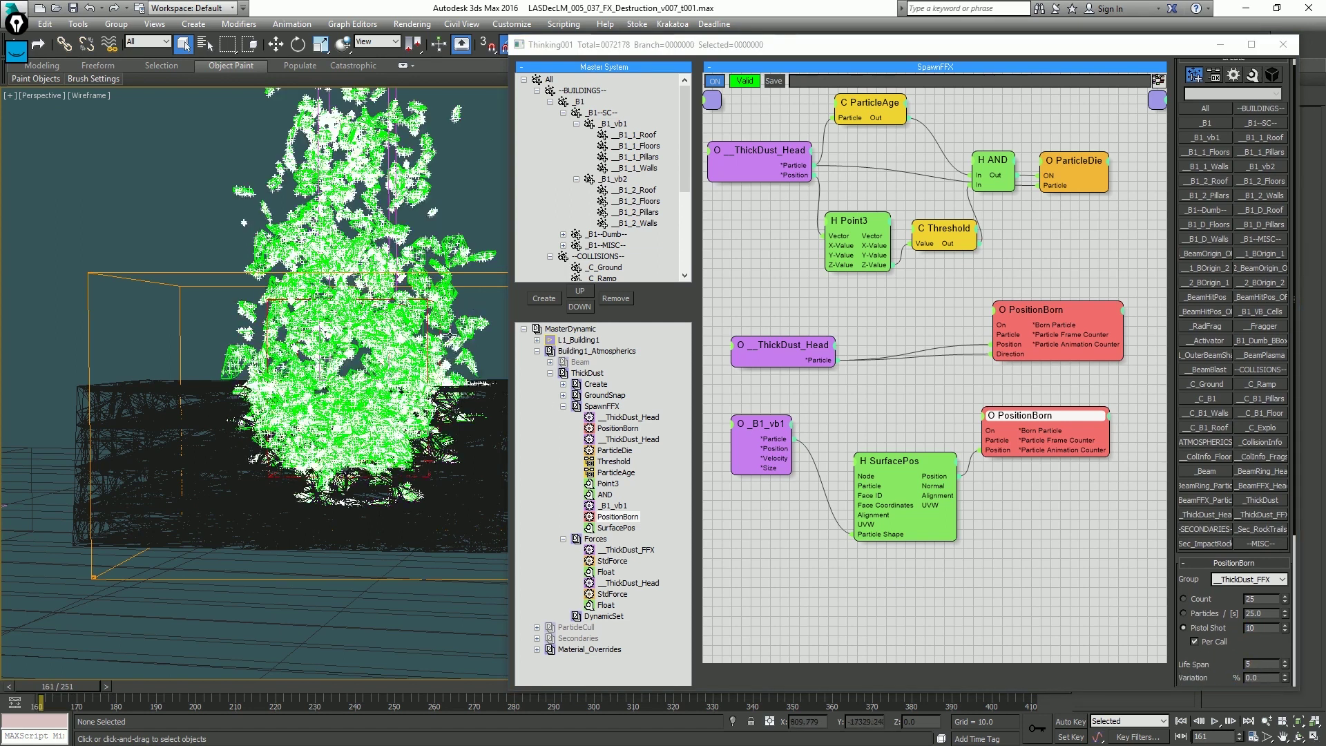
{"action": "key", "text": "F3"}
{"action": "middle_click_drag", "start_coordinate": [435, 354], "coordinate": [308, 336], "text": "alt"}
{"action": "scroll", "coordinate": [308, 336], "scroll_direction": "up", "scroll_amount": 6}
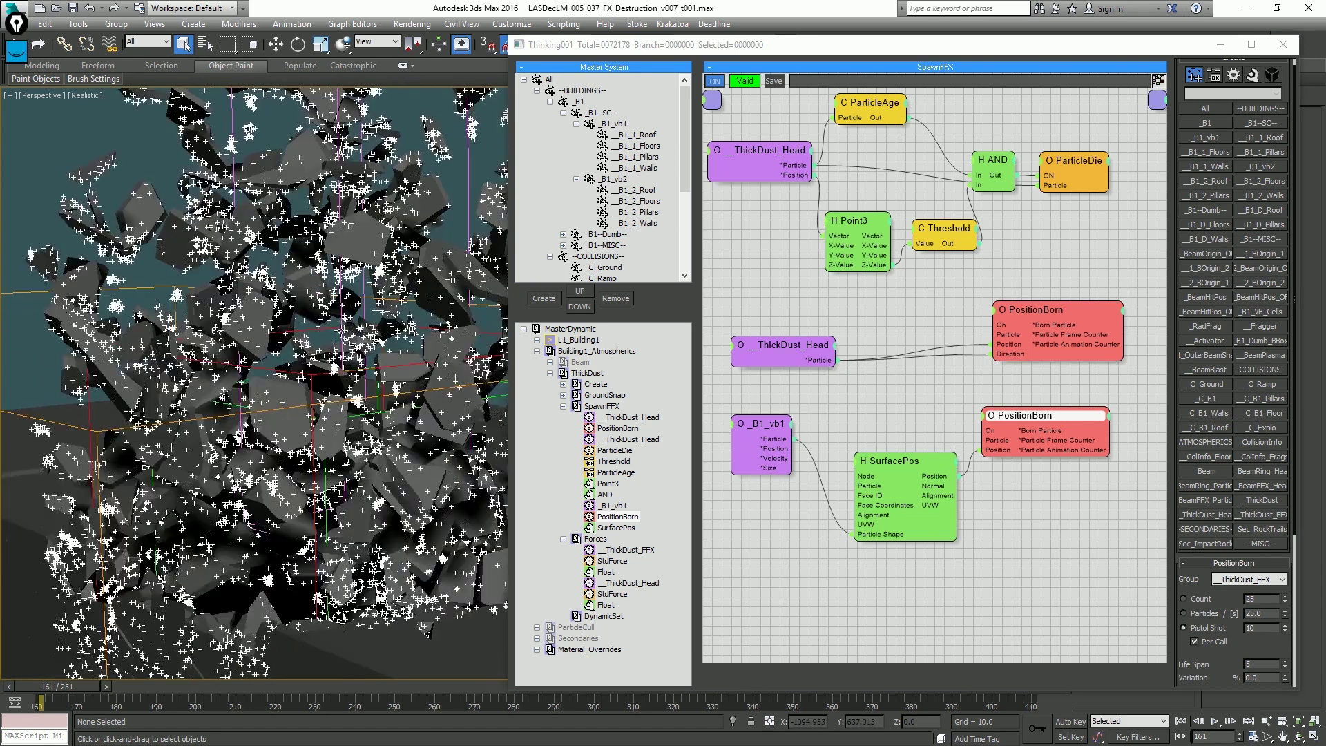
{"action": "middle_click_drag", "start_coordinate": [233, 313], "coordinate": [362, 328], "text": "alt"}
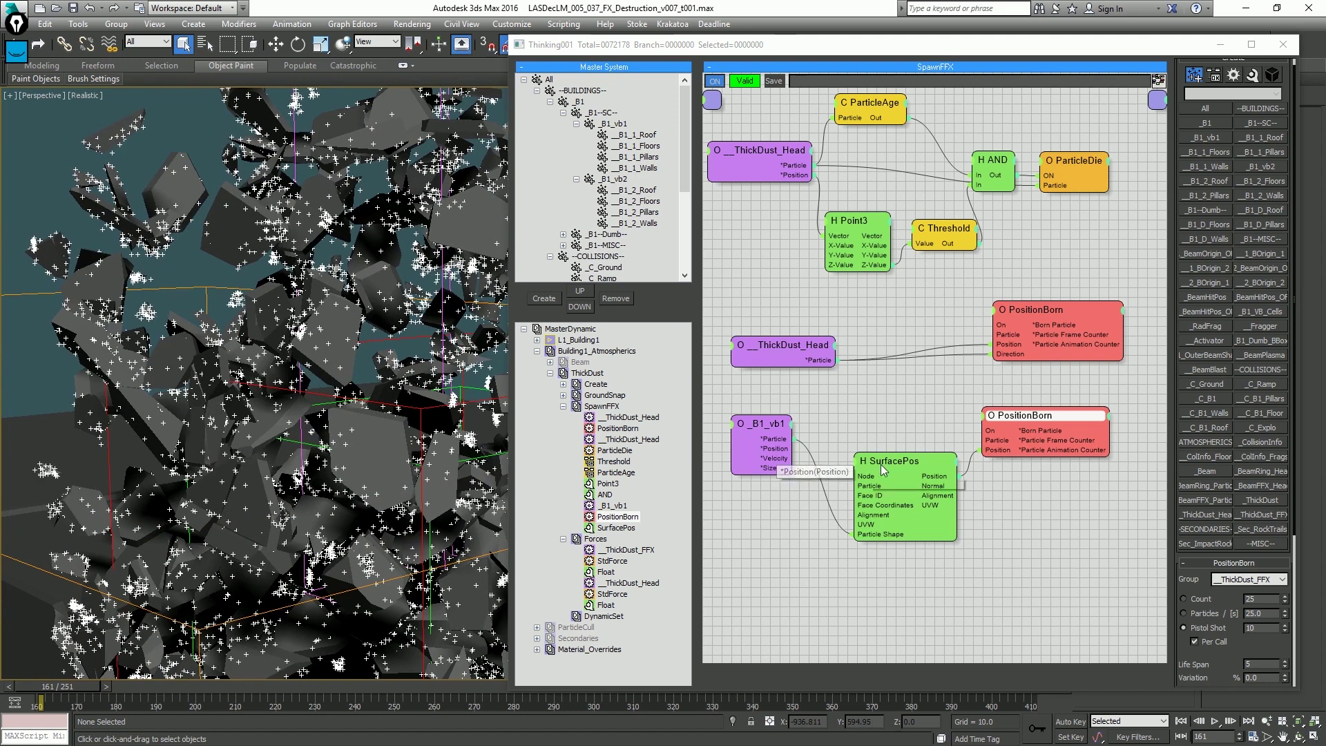
Restrict SurfacePos face emission to Mat. ID 3.
{"action": "left_click", "coordinate": [907, 461]}
{"action": "mouse_move", "coordinate": [353, 426]}
{"action": "middle_mouse_down", "text": "alt"}
{"action": "mouse_move", "coordinate": [398, 334]}
{"action": "mouse_move", "coordinate": [312, 448]}
{"action": "mouse_move", "coordinate": [356, 415]}
{"action": "middle_mouse_up", "text": "alt"}
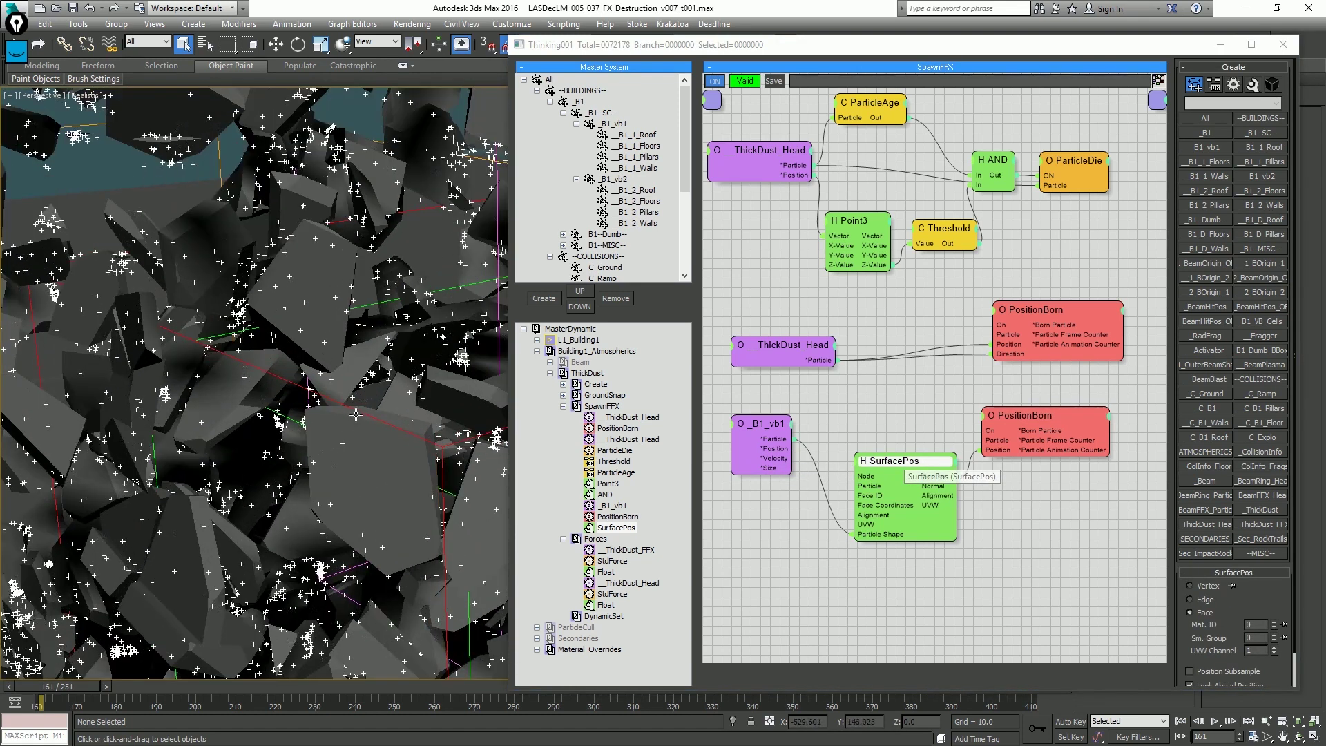
{"action": "key", "text": "F4"}
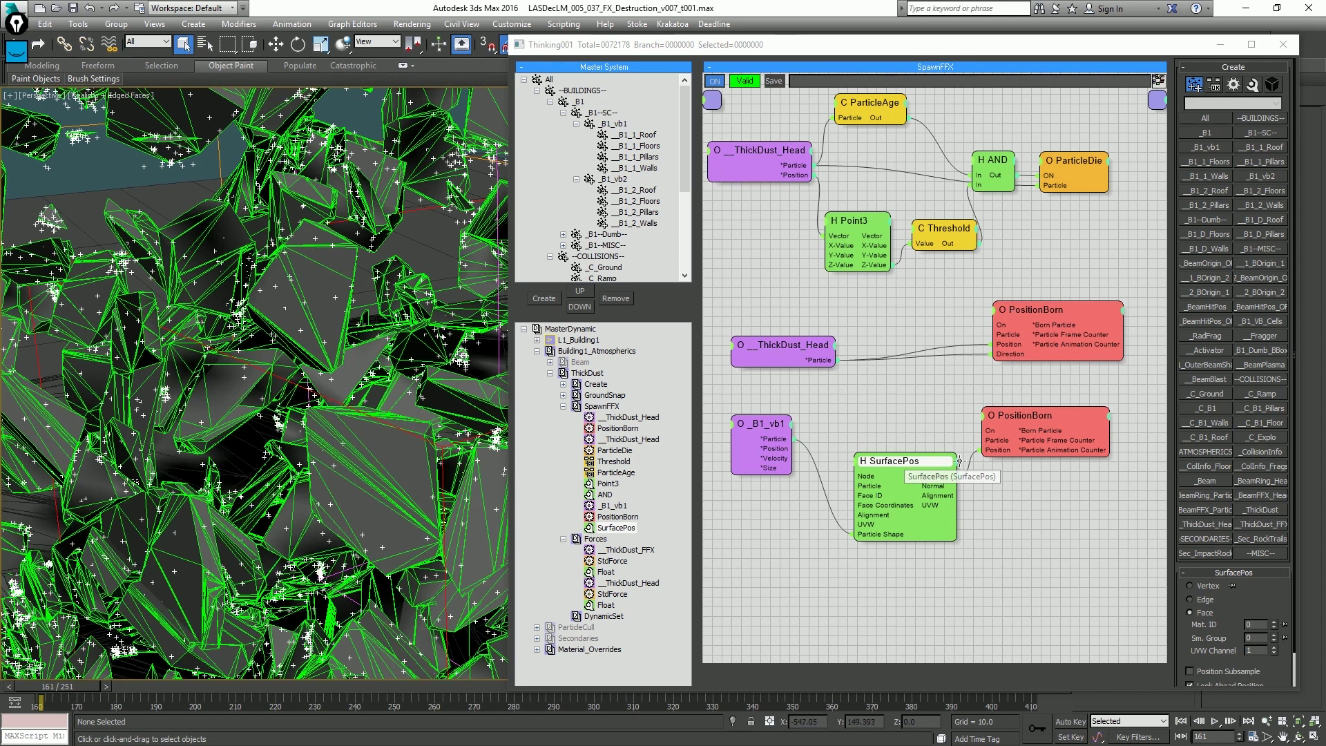
{"action": "key", "text": "F4"}
{"action": "left_click", "coordinate": [1246, 625]}
{"action": "type", "text": "3"}
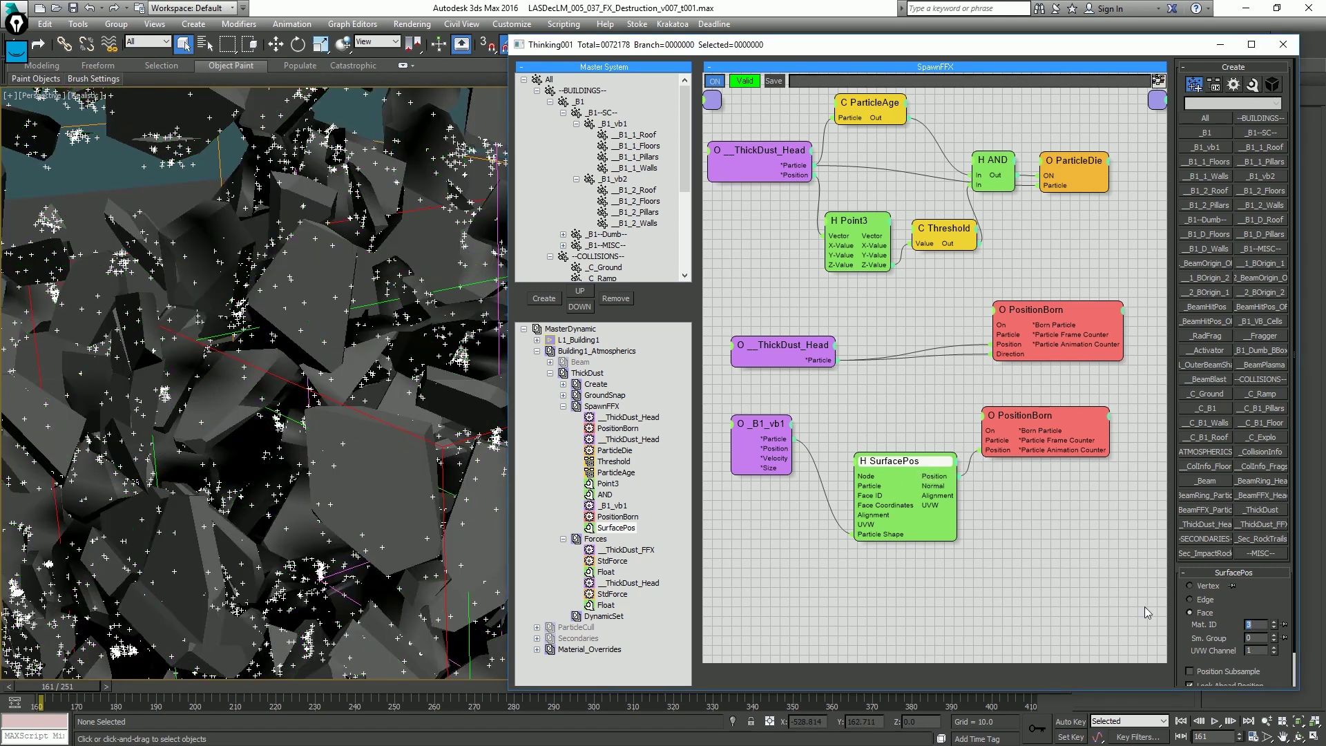
Return to frame 160 and examine how the particles are distributed on the fragments' inner fracture faces and outer faces.
{"action": "left_click", "coordinate": [364, 351]}
{"action": "key", "text": "comma"}
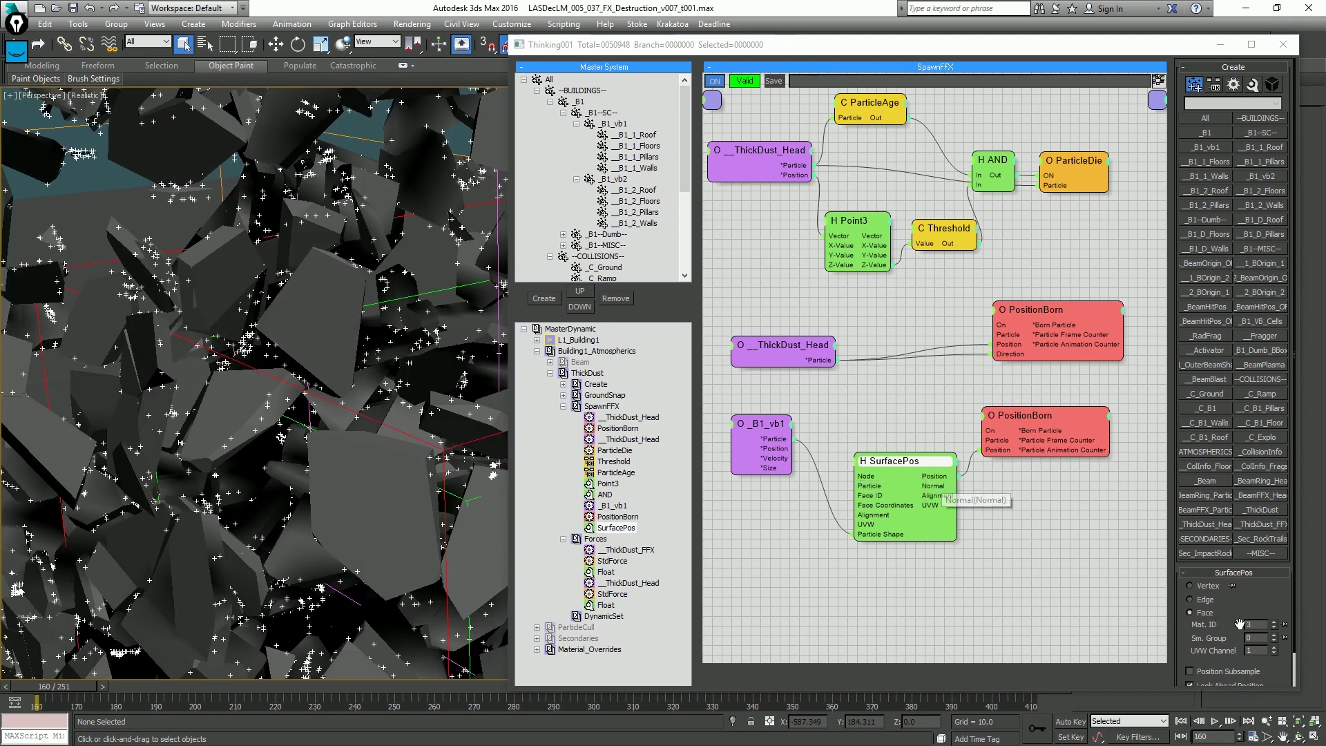
{"action": "scroll", "coordinate": [322, 302], "scroll_direction": "down", "scroll_amount": 3}
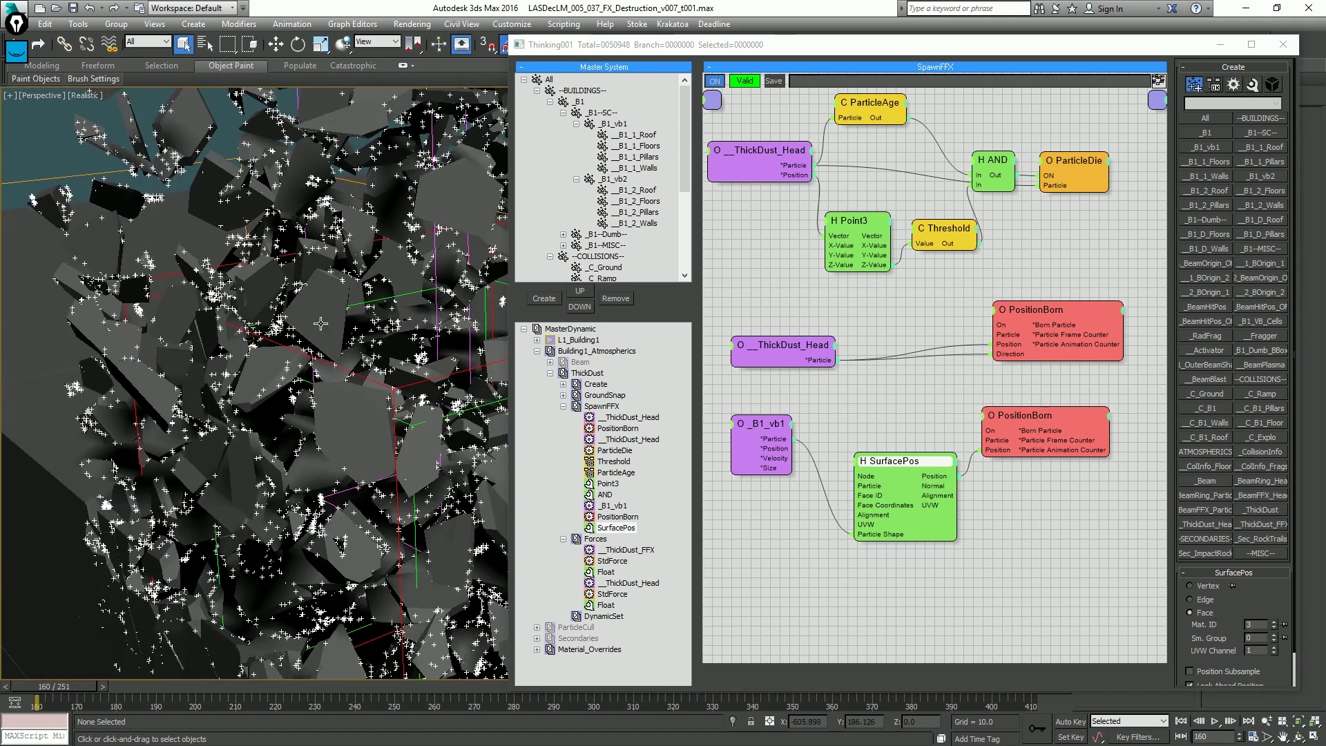
{"action": "scroll", "coordinate": [320, 323], "scroll_direction": "down", "scroll_amount": 10}
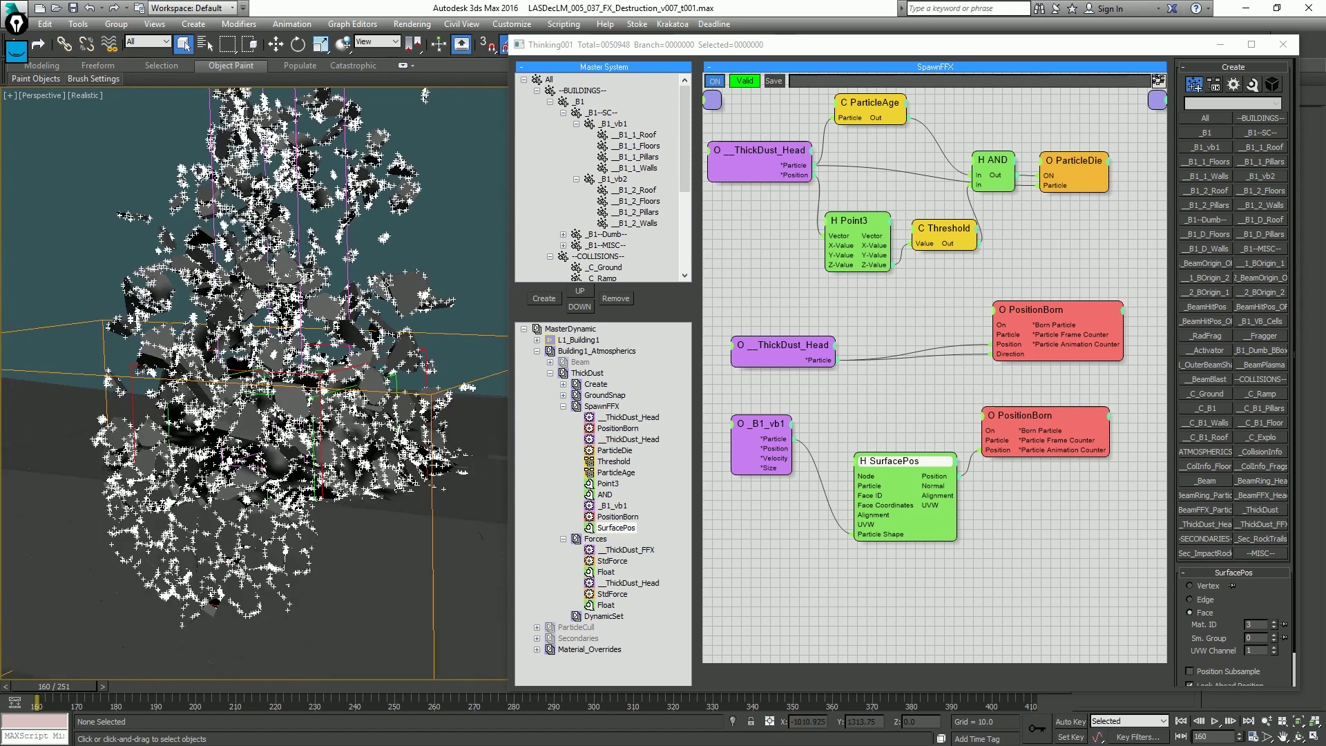
{"action": "scroll", "coordinate": [338, 429], "scroll_direction": "up", "scroll_amount": 2}
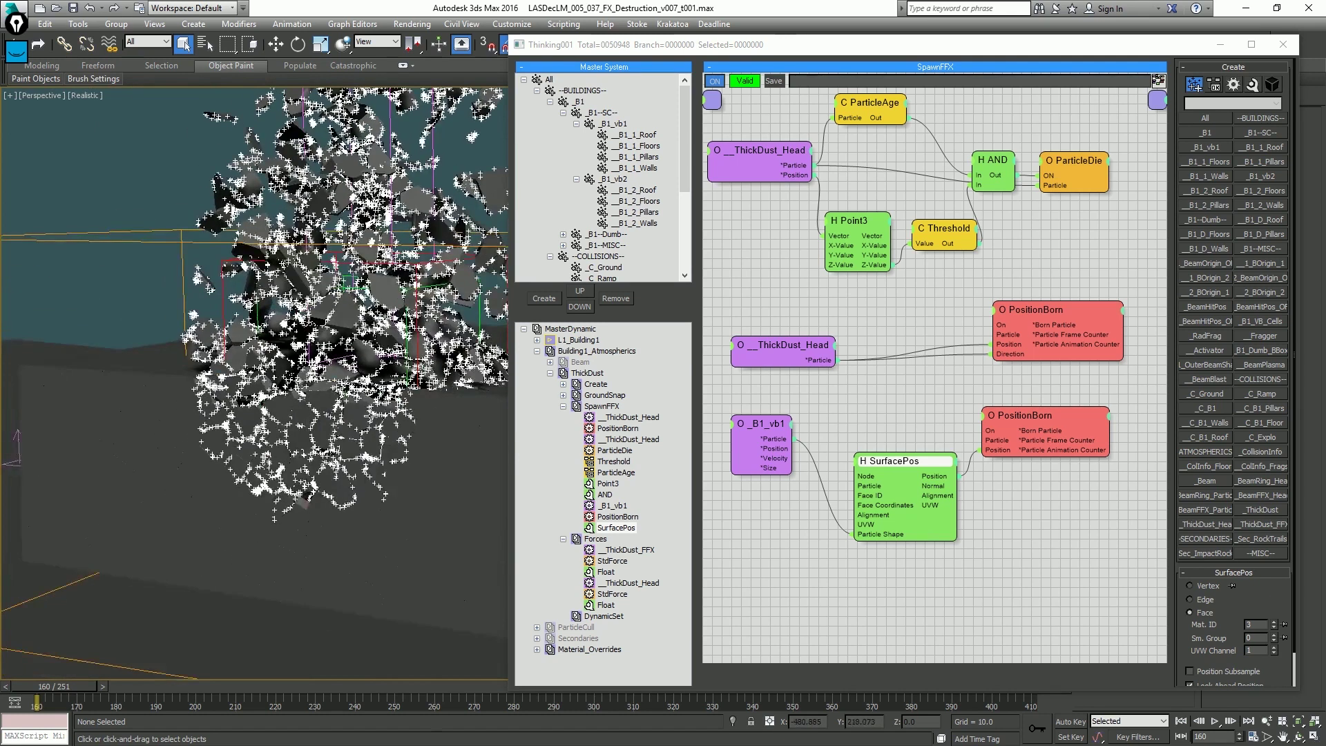
{"action": "scroll", "coordinate": [372, 415], "scroll_direction": "up", "scroll_amount": 2}
{"action": "scroll", "coordinate": [414, 433], "scroll_direction": "up", "scroll_amount": 2}
{"action": "scroll", "coordinate": [350, 431], "scroll_direction": "up", "scroll_amount": 3}
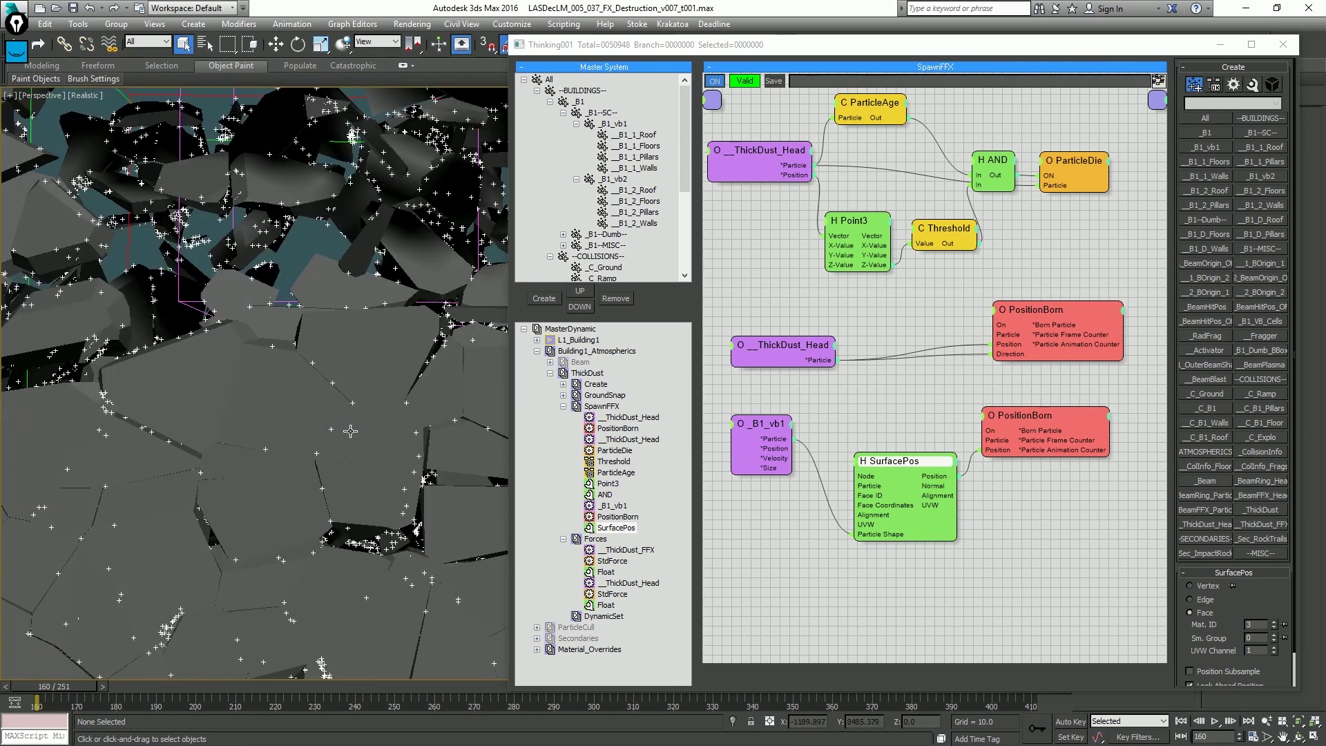
{"action": "scroll", "coordinate": [411, 465], "scroll_direction": "down", "scroll_amount": 3}
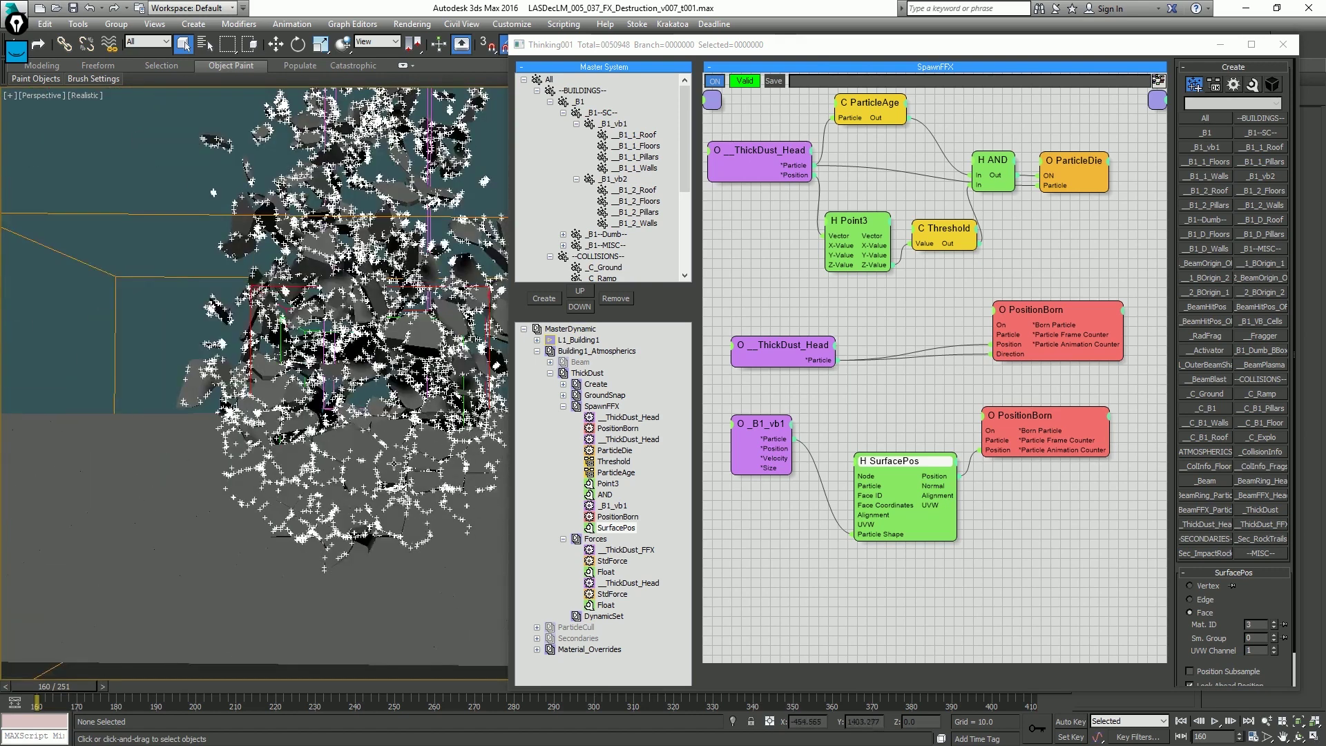
{"action": "scroll", "coordinate": [348, 479], "scroll_direction": "down", "scroll_amount": 4}
{"action": "scroll", "coordinate": [275, 479], "scroll_direction": "up", "scroll_amount": 3}
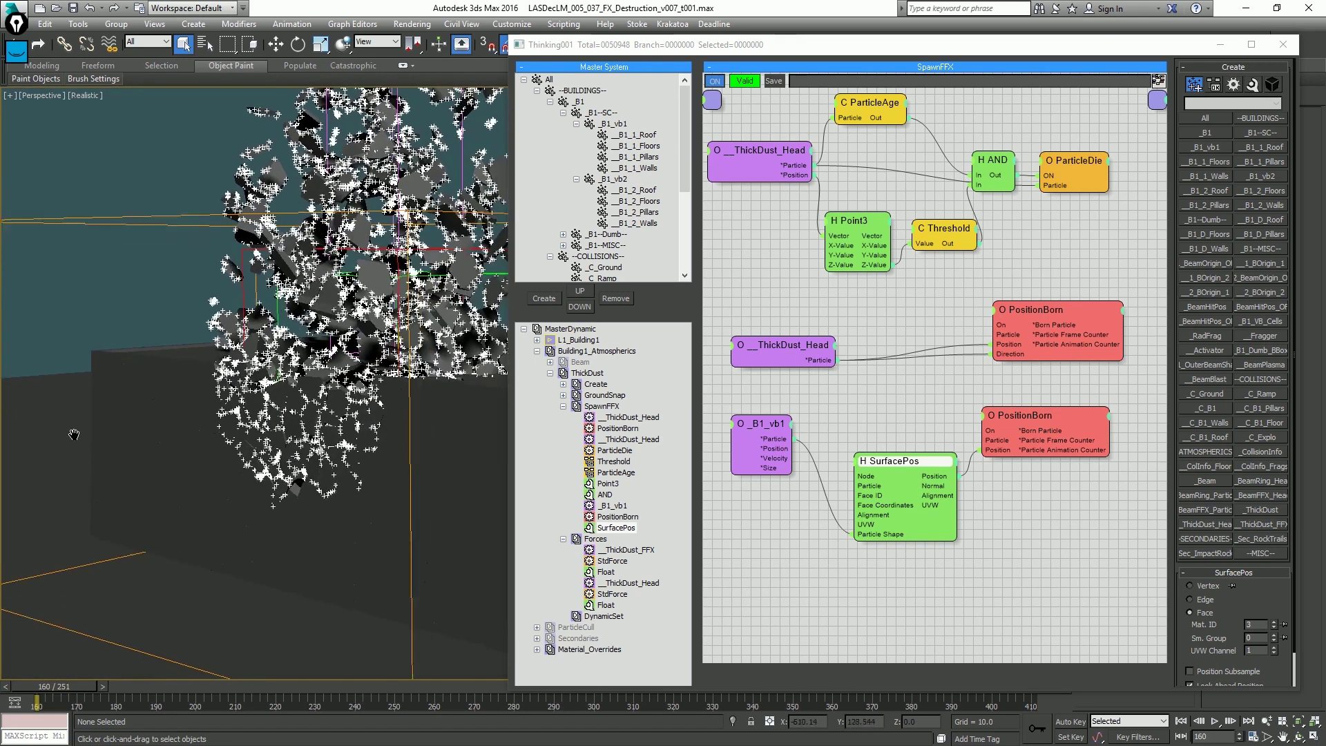
{"action": "scroll", "coordinate": [315, 402], "scroll_direction": "up", "scroll_amount": 1}
{"action": "scroll", "coordinate": [315, 403], "scroll_direction": "up", "scroll_amount": 2}
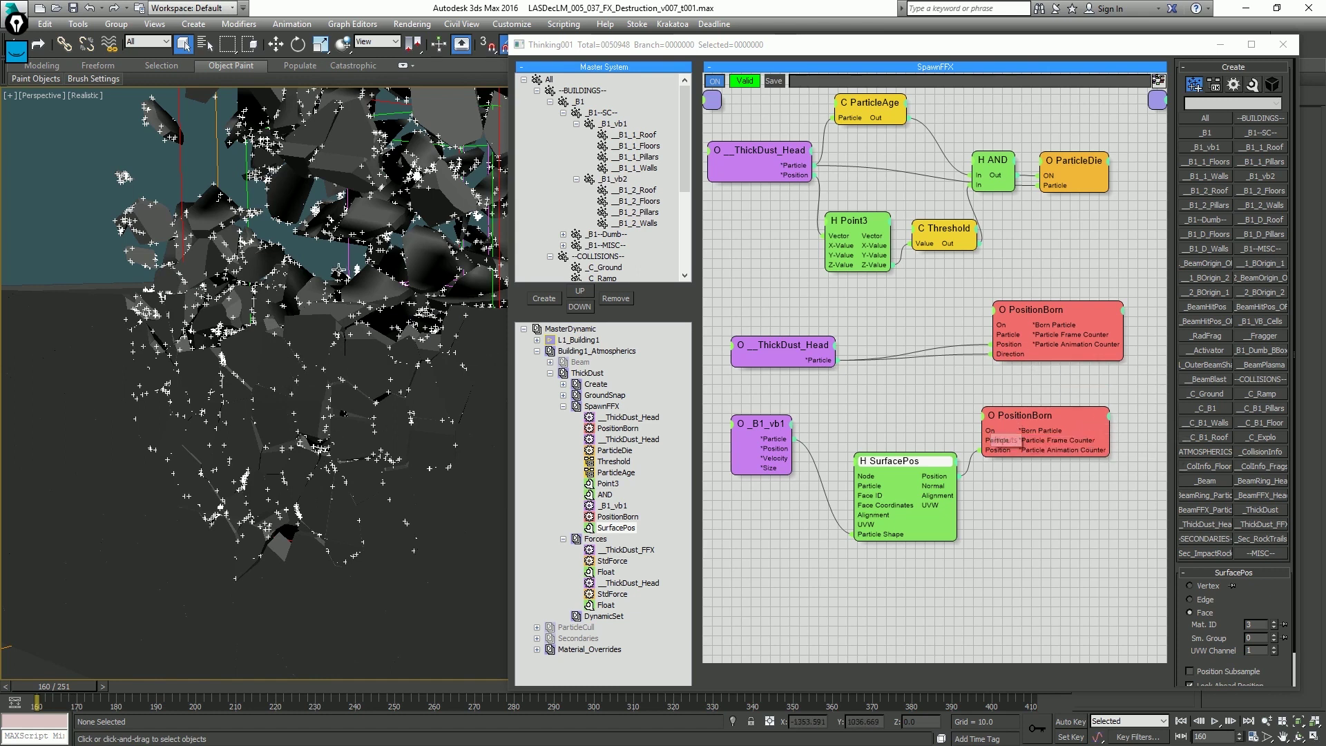
Move SurfacePos lower and add two Threshold conditions between _B1_vb1 and its PositionBorn.
{"action": "left_click_drag", "start_coordinate": [892, 481], "coordinate": [880, 553]}
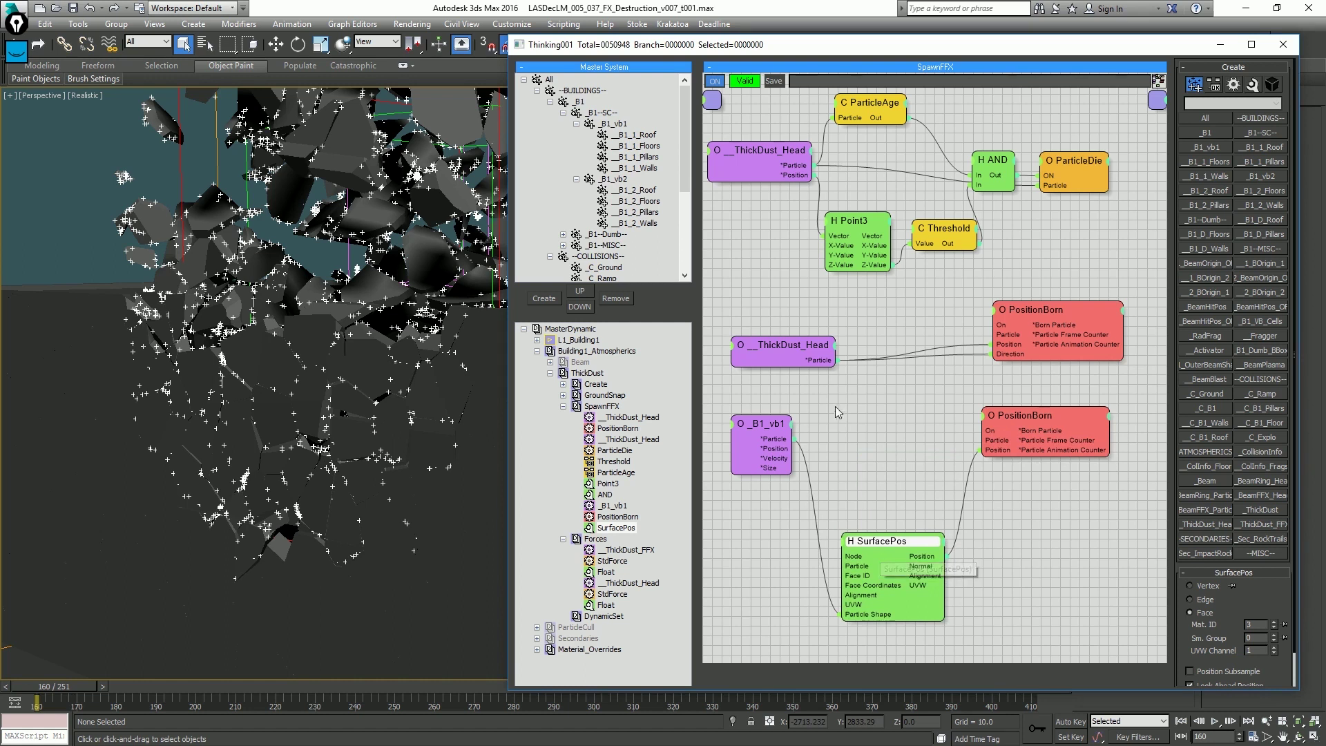
{"action": "right_click", "coordinate": [872, 395]}
{"action": "mouse_move", "coordinate": [863, 421]}
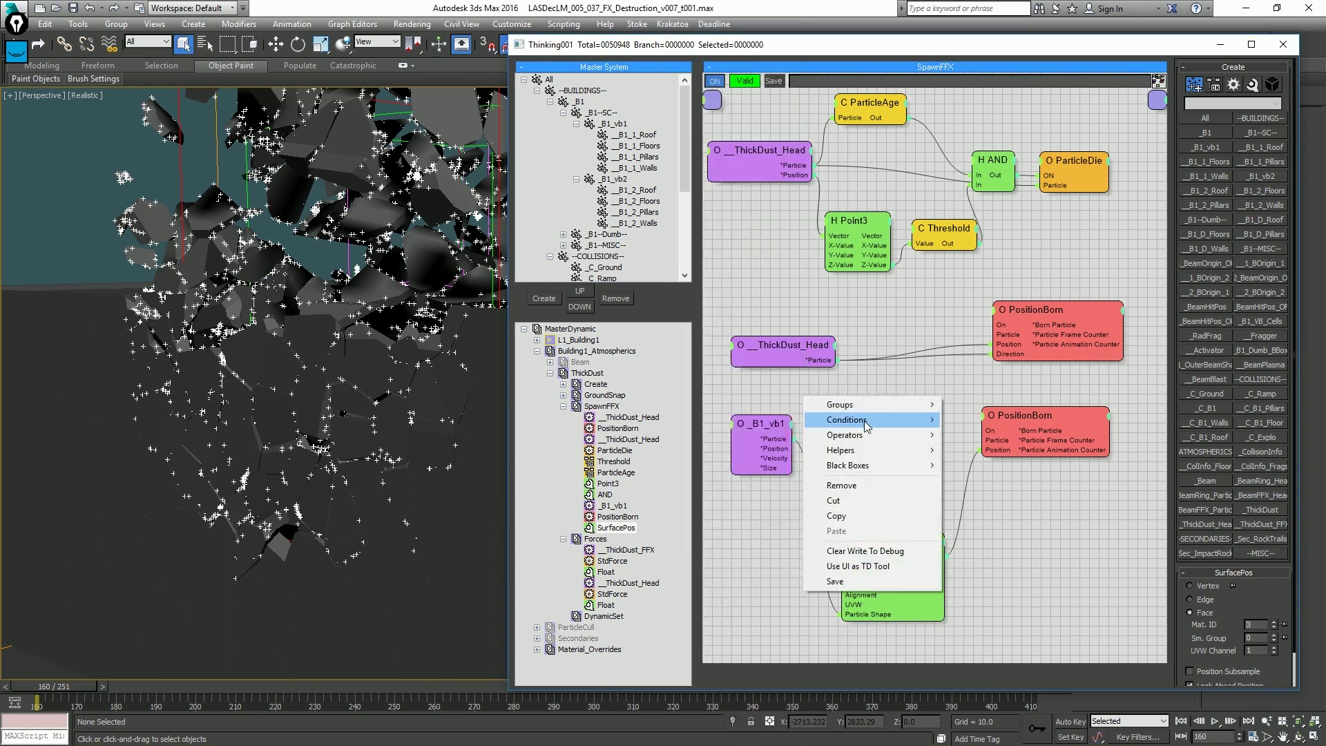
{"action": "mouse_move", "coordinate": [791, 421]}
{"action": "left_click", "coordinate": [657, 526]}
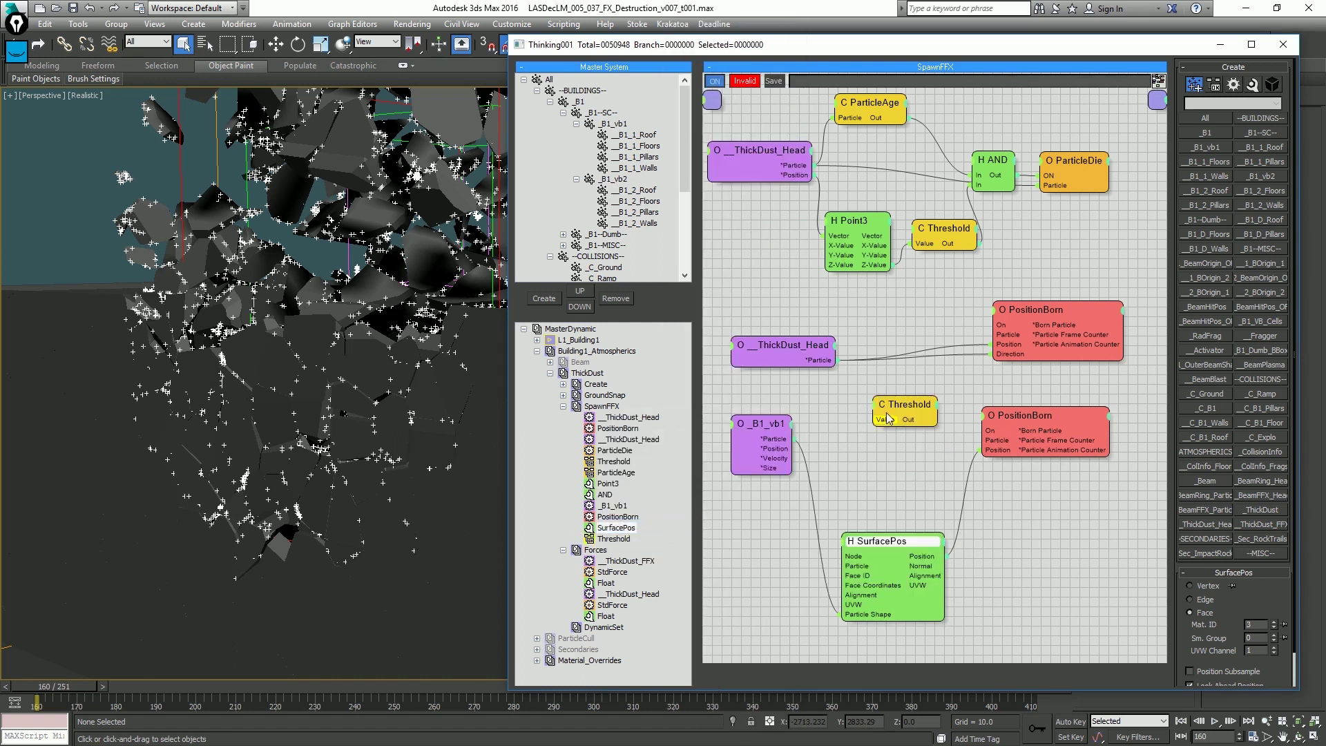
{"action": "left_click_drag", "start_coordinate": [893, 404], "coordinate": [876, 455], "text": "shift"}
Rename the lower new Threshold condition to vel and the upper one to size.
{"action": "right_click", "coordinate": [883, 458]}
{"action": "left_click", "coordinate": [904, 478]}
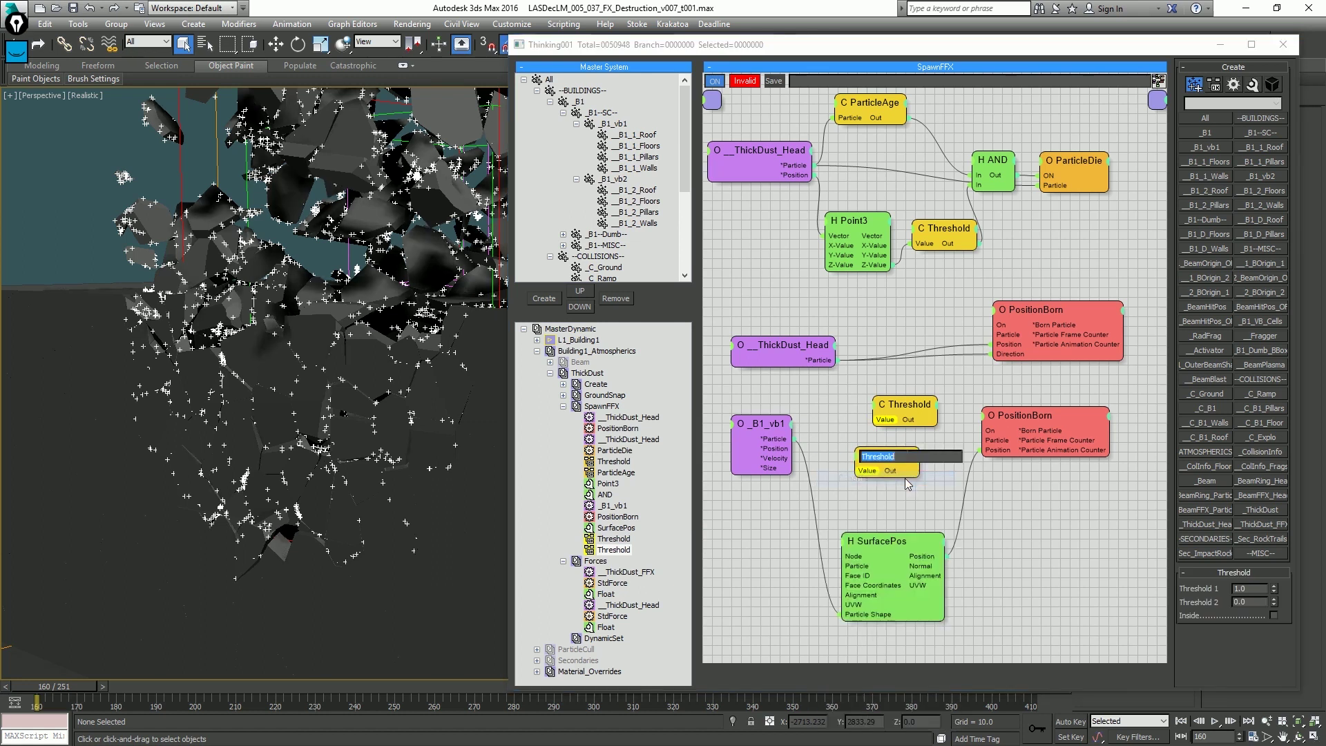
{"action": "type", "text": "vel"}
{"action": "right_click", "coordinate": [906, 414]}
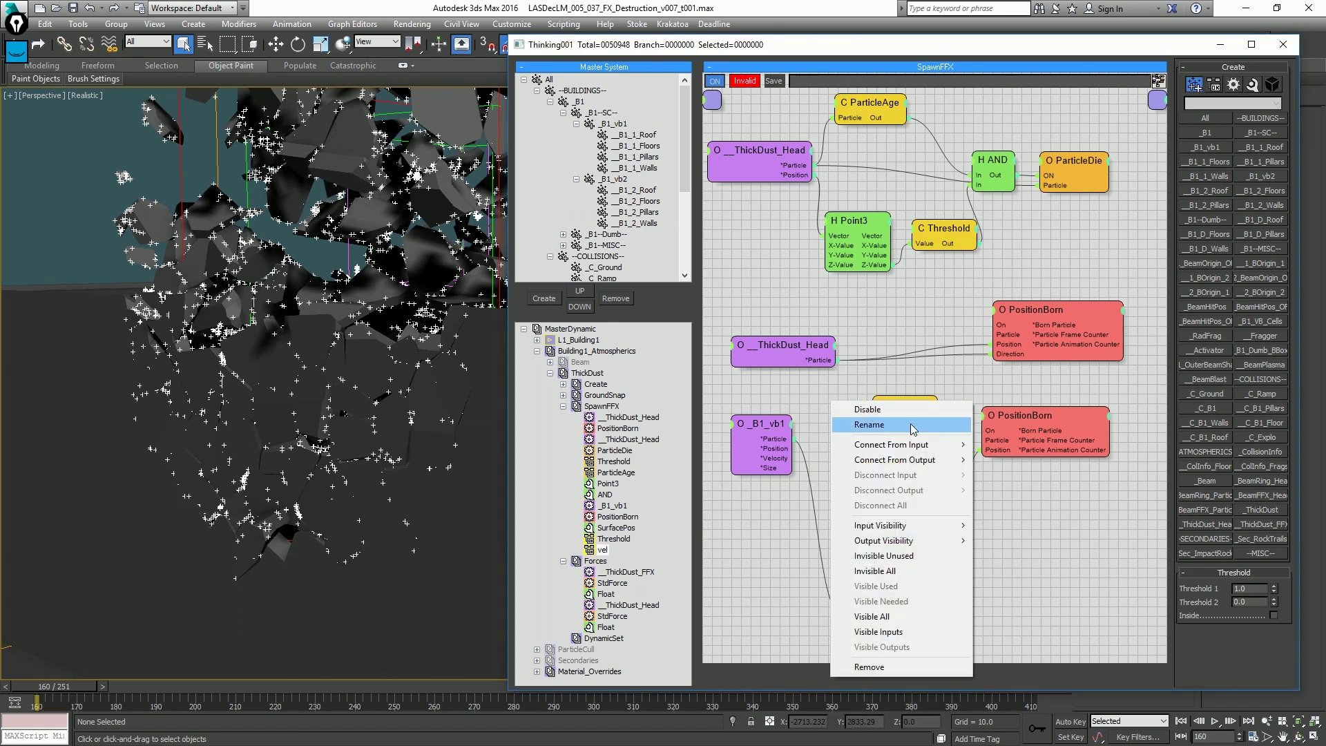
{"action": "left_click", "coordinate": [898, 423]}
{"action": "type", "text": "size"}
{"action": "key", "text": "Return"}
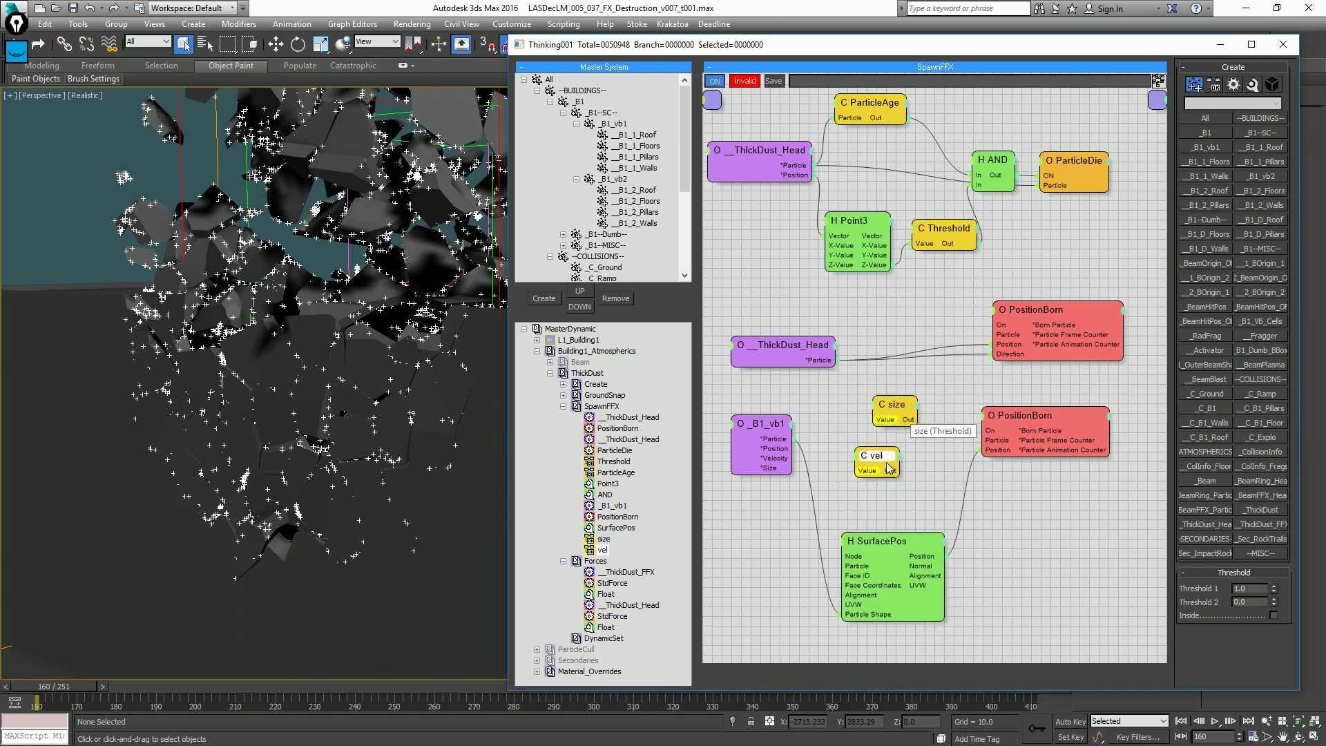
Connect _B1_vb1's Velocity output to vel and its Size output to size, and set size's Threshold 1 to 6.
{"action": "left_click_drag", "start_coordinate": [874, 456], "coordinate": [838, 433]}
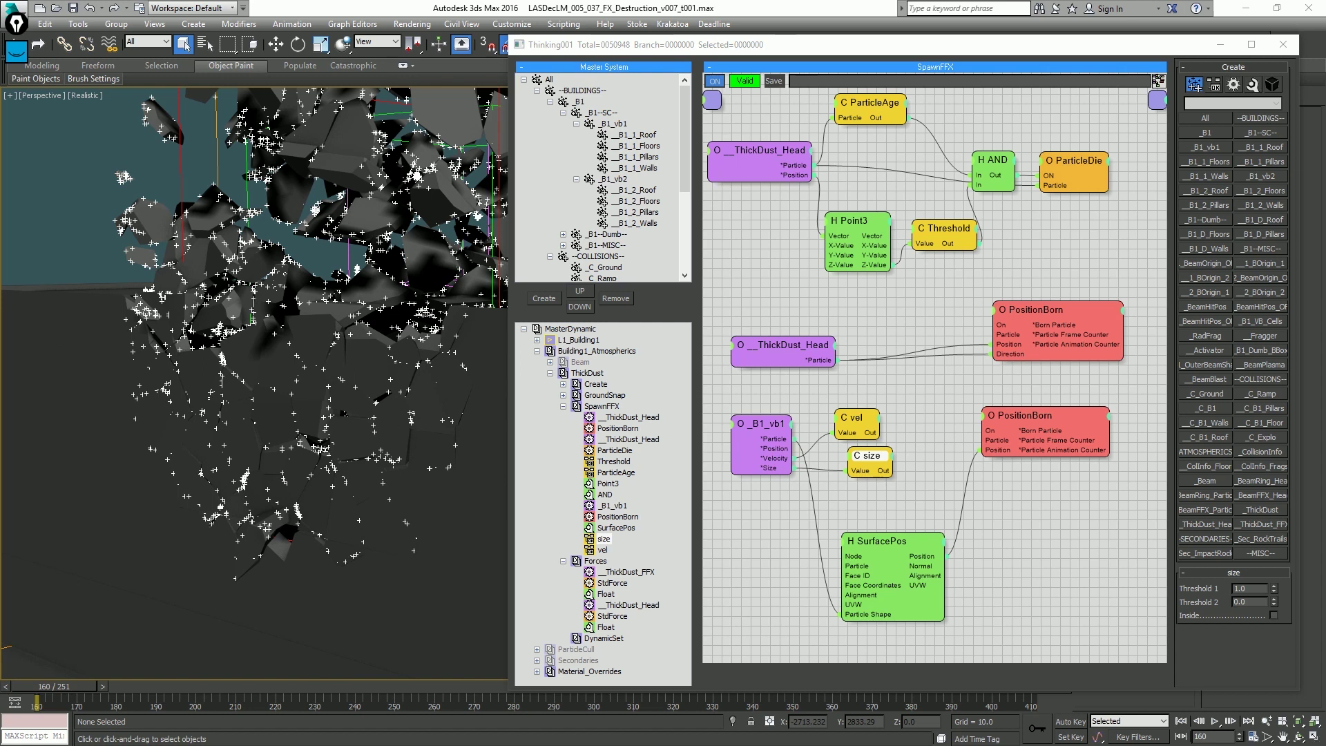
{"action": "double_click", "coordinate": [1258, 589]}
{"action": "type", "text": "6"}
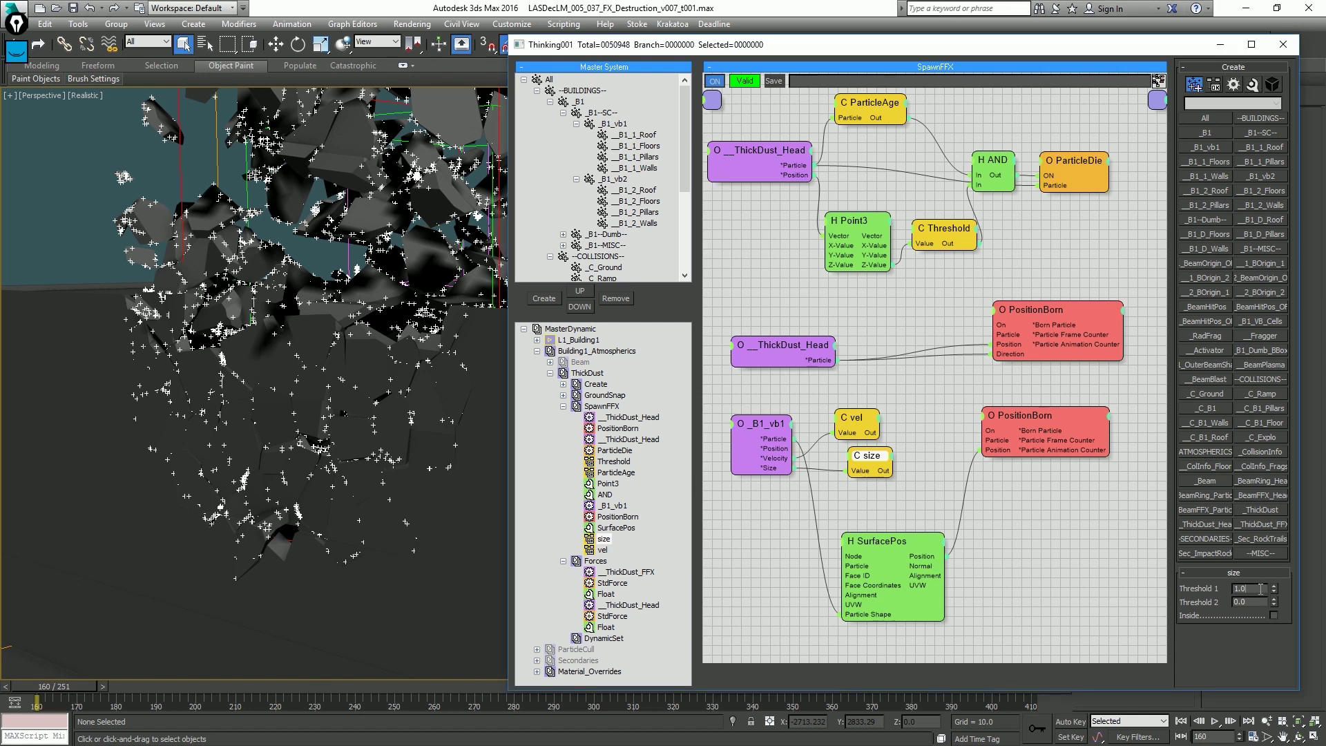
{"action": "key", "text": "Return"}
Set the vel condition's Threshold 1 to 0.0 and Threshold 2 to 5.0, with Inside enabled.
{"action": "left_click", "coordinate": [852, 416]}
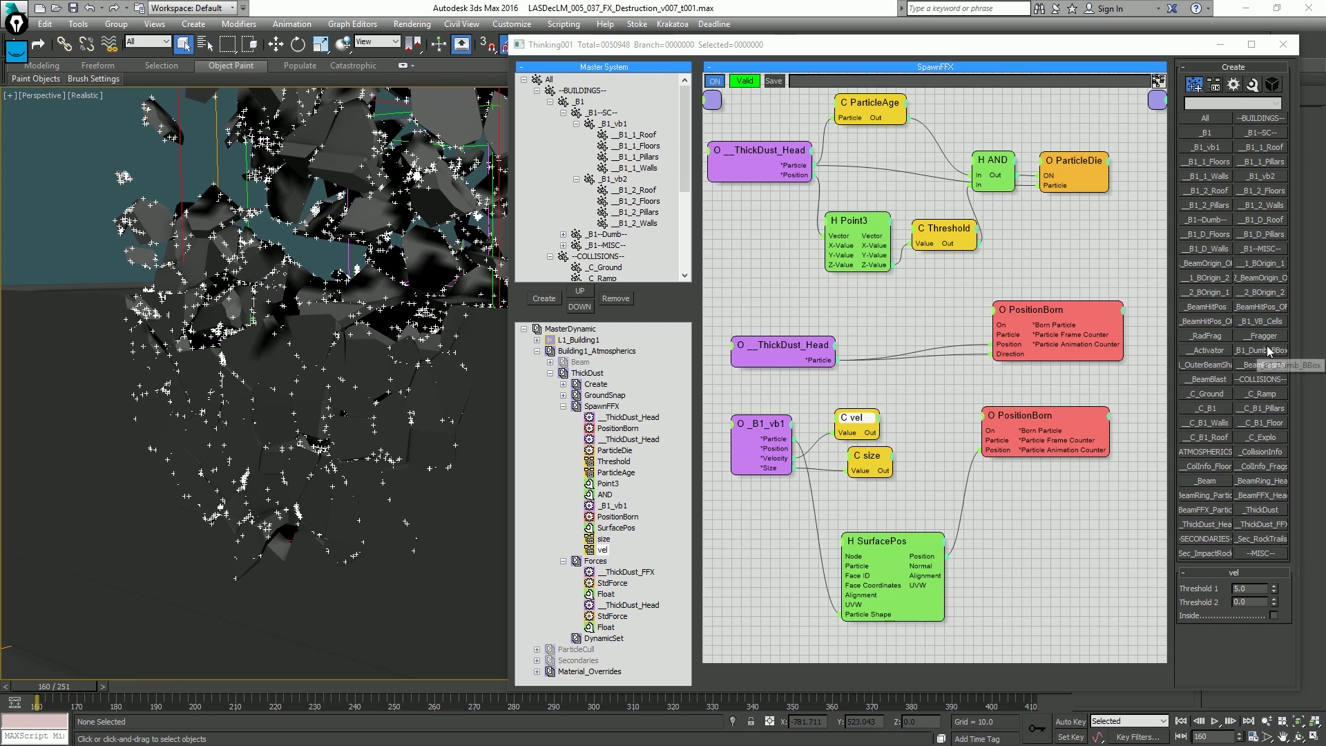
{"action": "right_click", "coordinate": [1273, 596]}
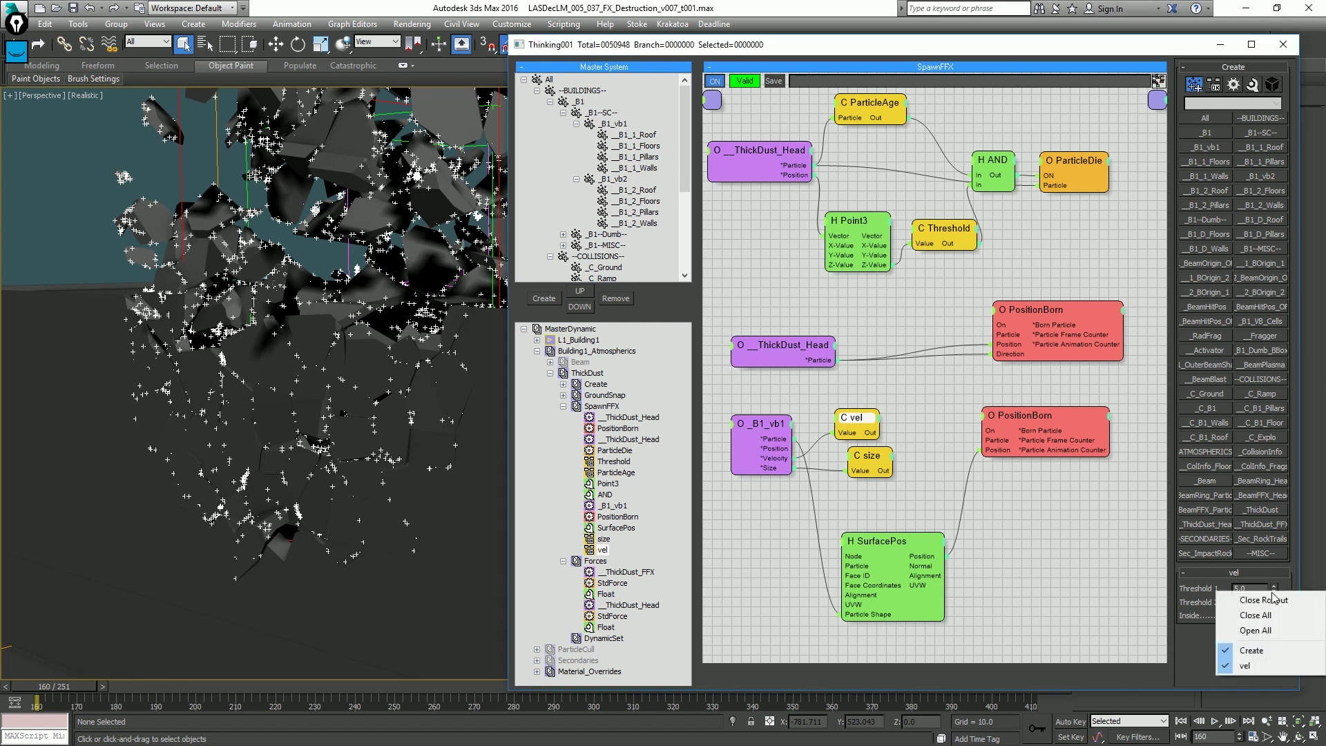
{"action": "left_click", "coordinate": [1284, 583]}
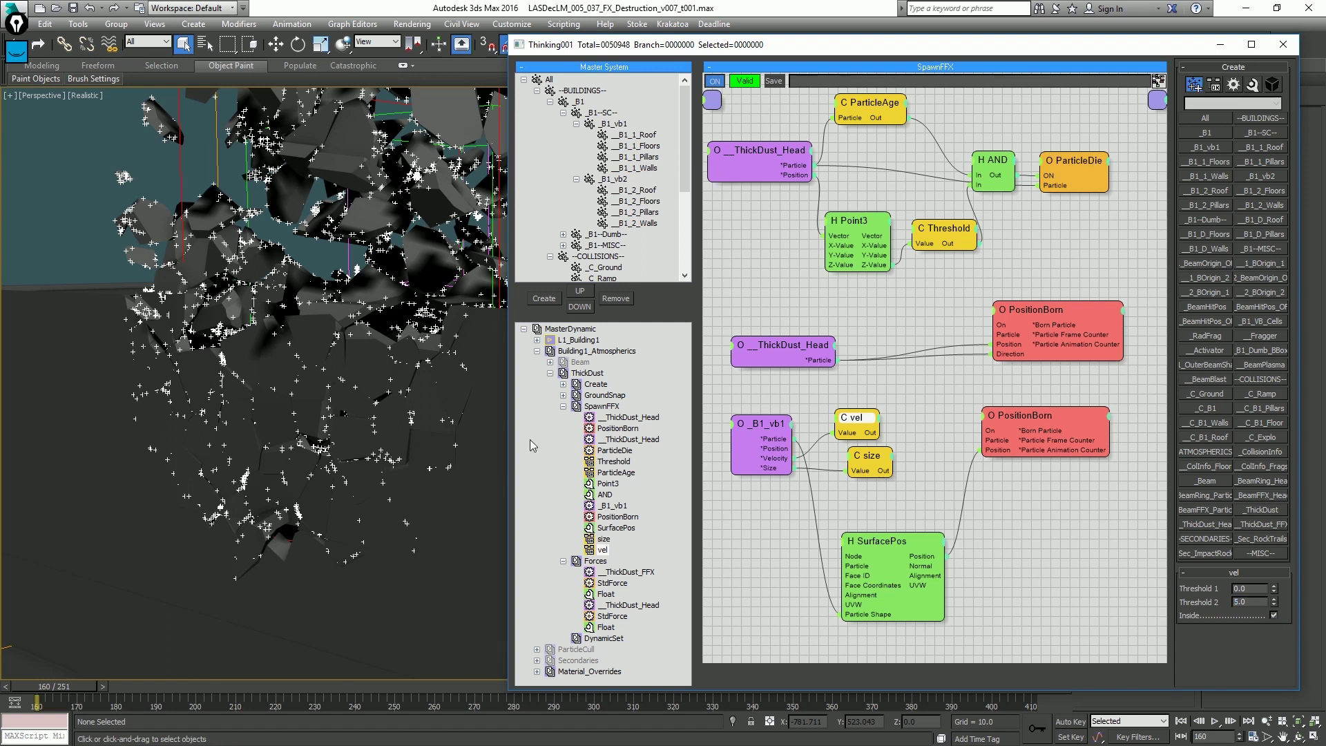
Stack vel and size just above SurfacePos and add an AND helper in front of the lower PositionBorn.
{"action": "left_click", "coordinate": [871, 457]}
{"action": "left_click_drag", "start_coordinate": [872, 458], "coordinate": [868, 496]}
{"action": "left_click_drag", "start_coordinate": [855, 417], "coordinate": [860, 462]}
{"action": "right_click", "coordinate": [921, 416]}
{"action": "type", "text": "and"}
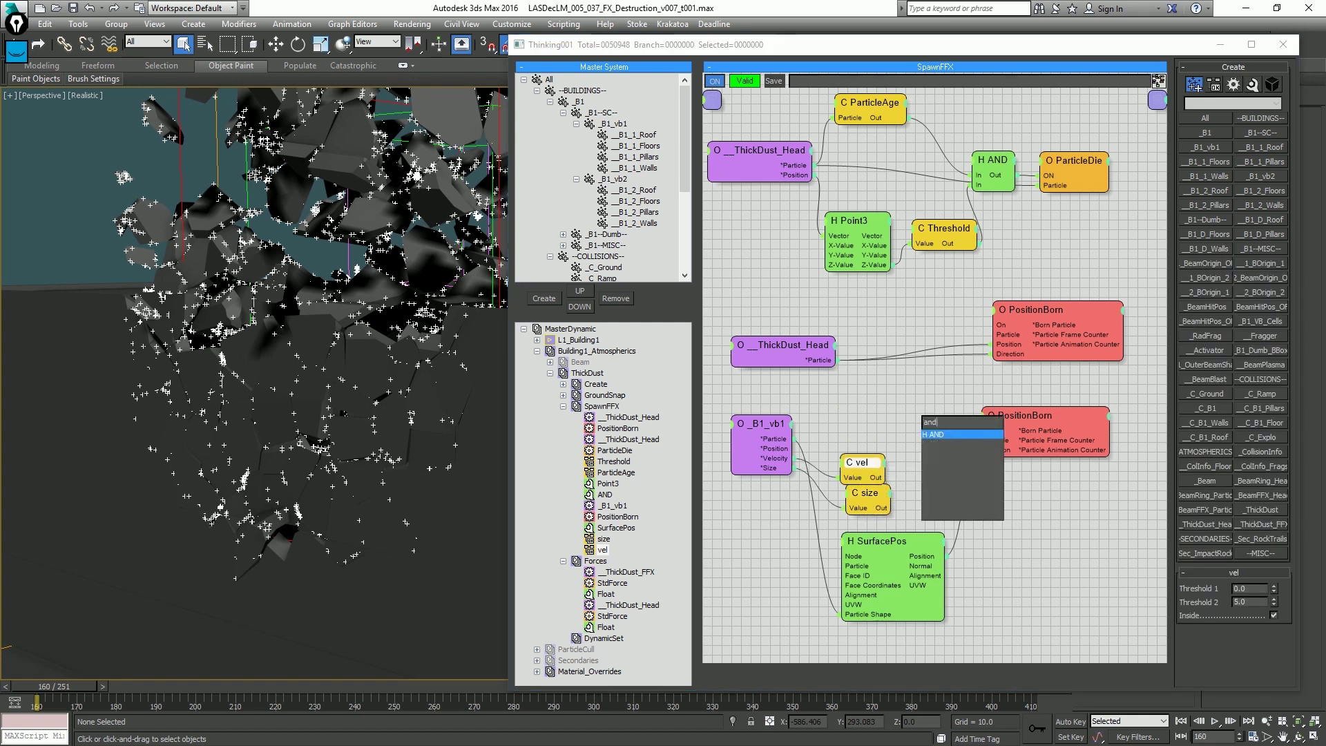
{"action": "key", "text": "Return"}
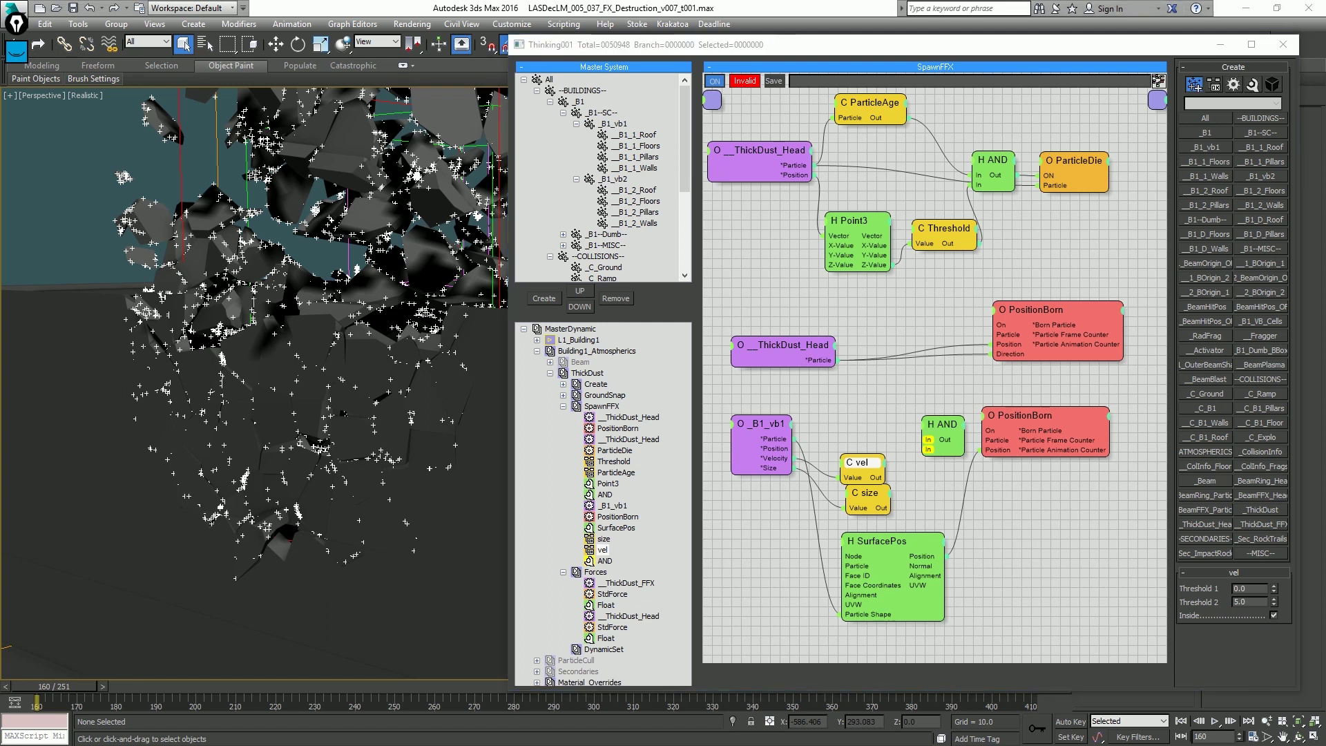
Add a ParticleAge condition above vel and connect _B1_vb1's Particle output to its Particle input.
{"action": "right_click", "coordinate": [831, 373]}
{"action": "mouse_move", "coordinate": [841, 394]}
{"action": "mouse_move", "coordinate": [740, 400]}
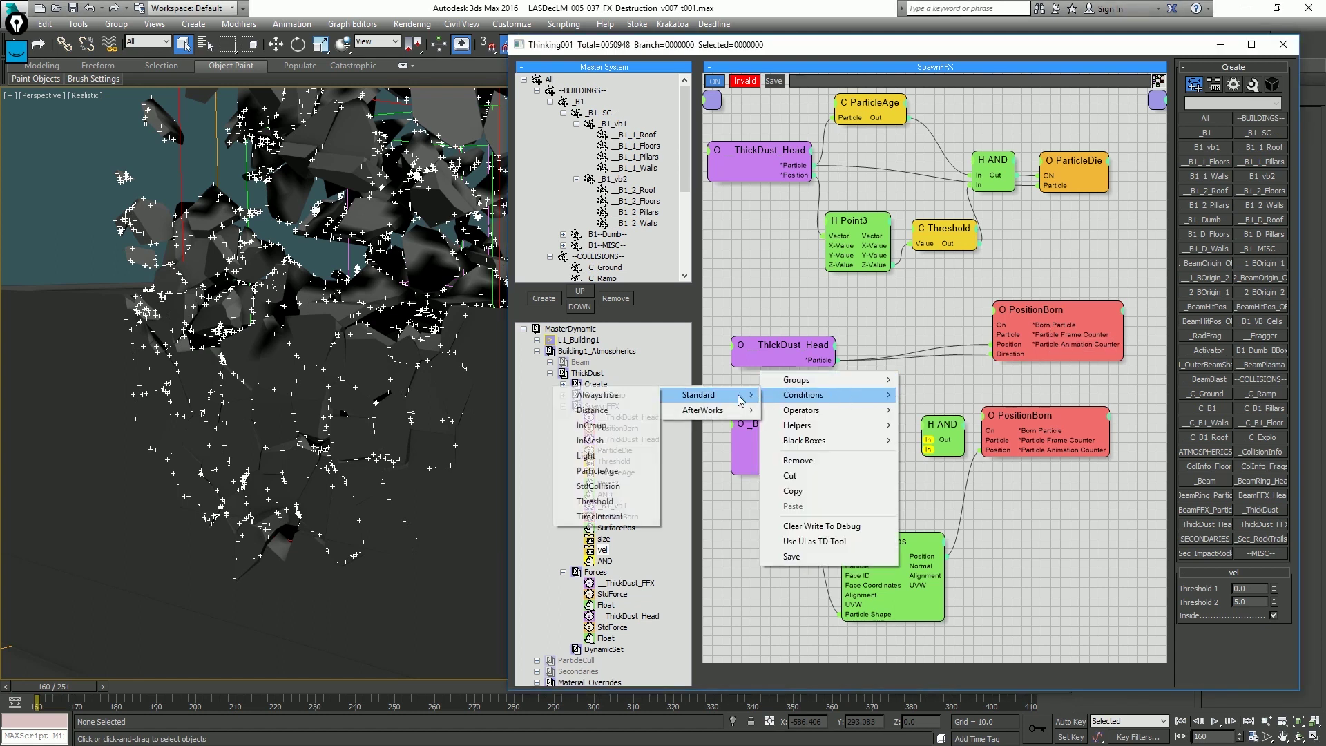
{"action": "left_click", "coordinate": [622, 472]}
{"action": "left_click_drag", "start_coordinate": [794, 439], "coordinate": [858, 401]}
{"action": "scroll", "coordinate": [1216, 672], "scroll_direction": "down", "scroll_amount": 1}
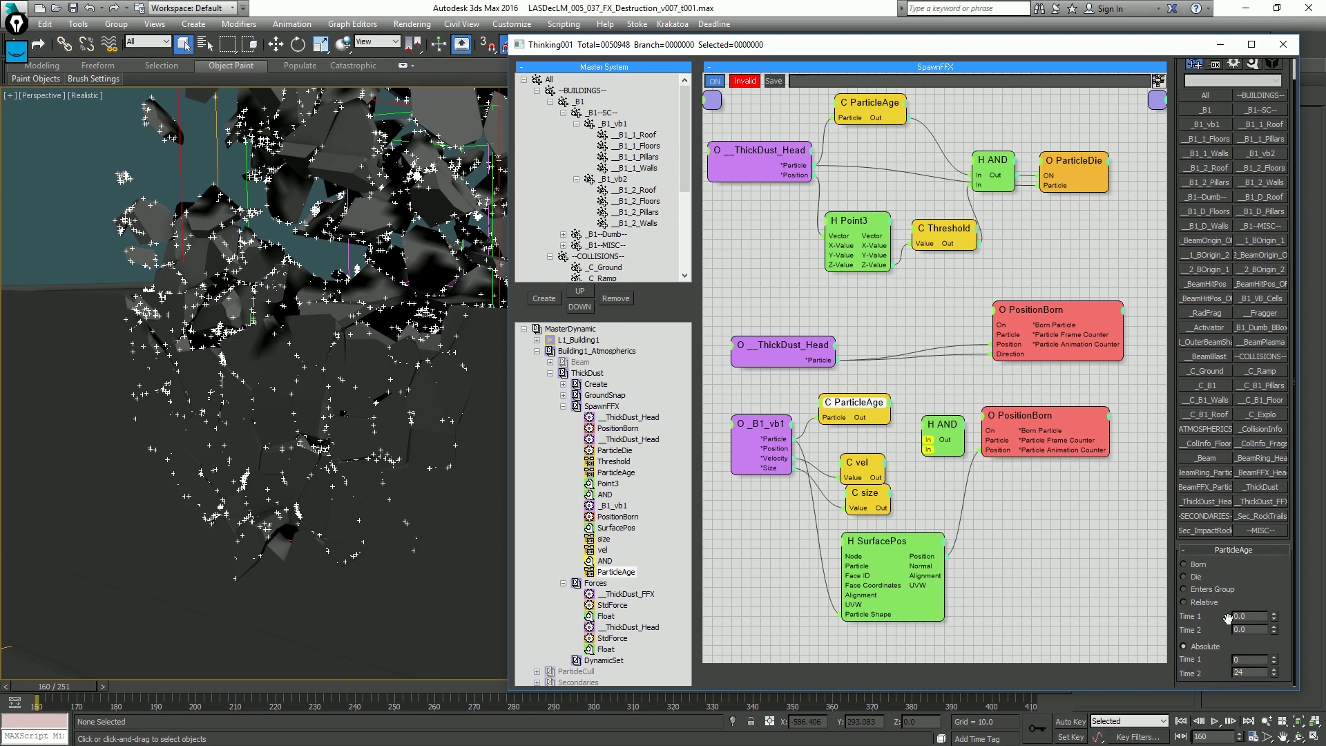
Set the lower AND helper's Num AND to 2, then connect ParticleAge, vel and size to it and its output to PositionBorn's On.
{"action": "left_click", "coordinate": [927, 435]}
{"action": "left_click_drag", "start_coordinate": [1275, 589], "coordinate": [1273, 584]}
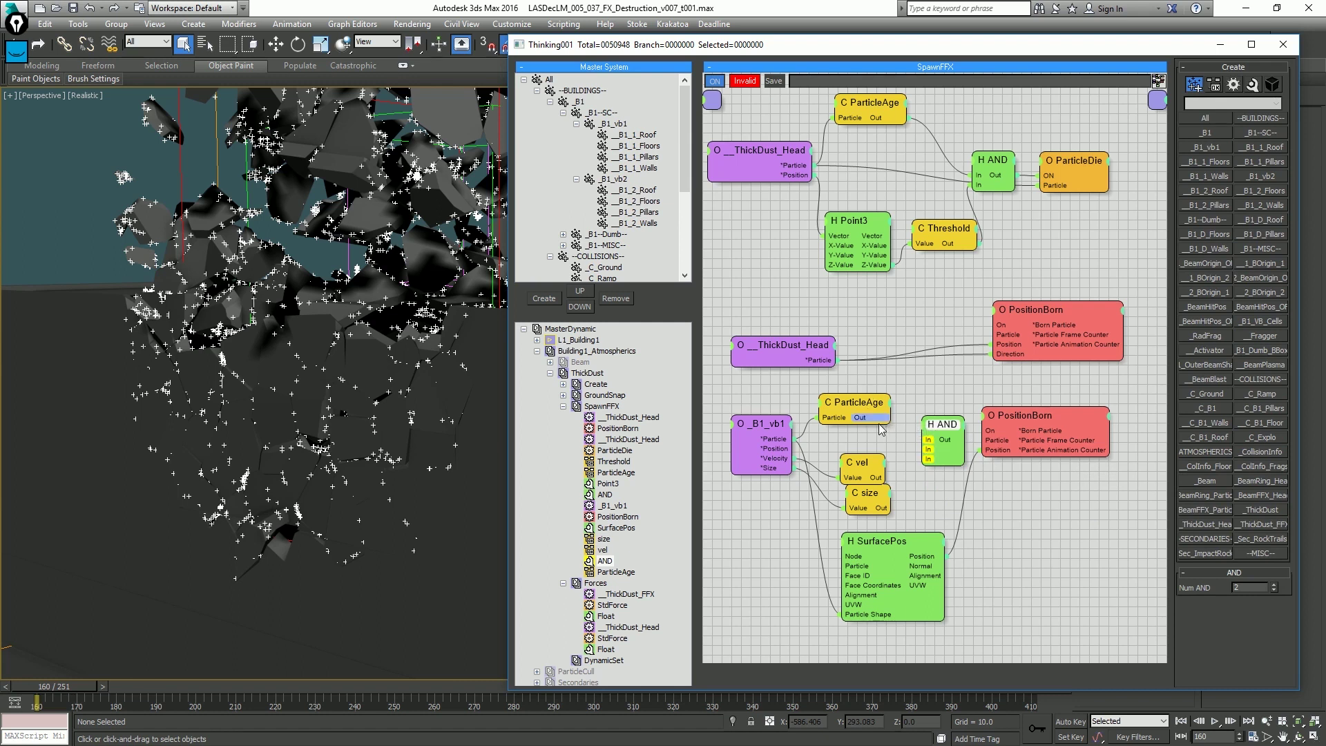
{"action": "left_click_drag", "start_coordinate": [888, 417], "coordinate": [881, 508]}
{"action": "left_click", "coordinate": [884, 509]}
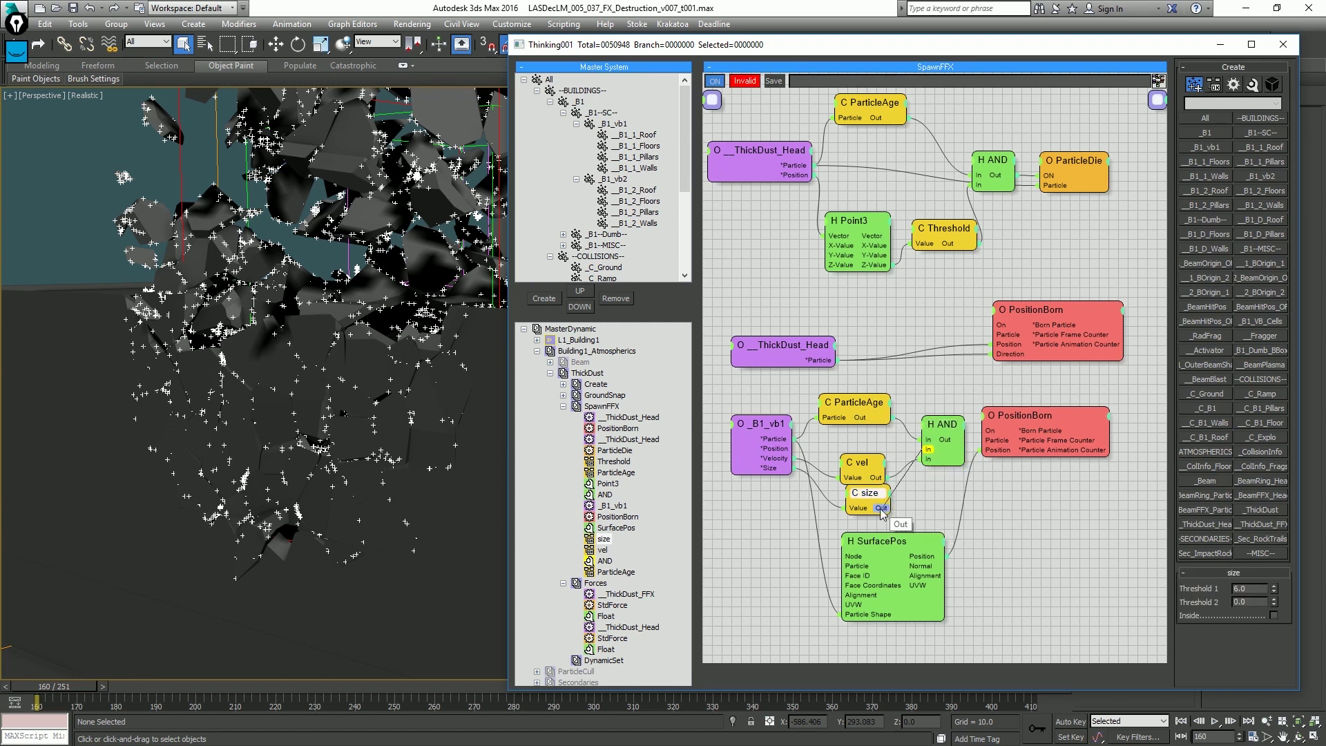
{"action": "left_click_drag", "start_coordinate": [943, 424], "coordinate": [937, 461]}
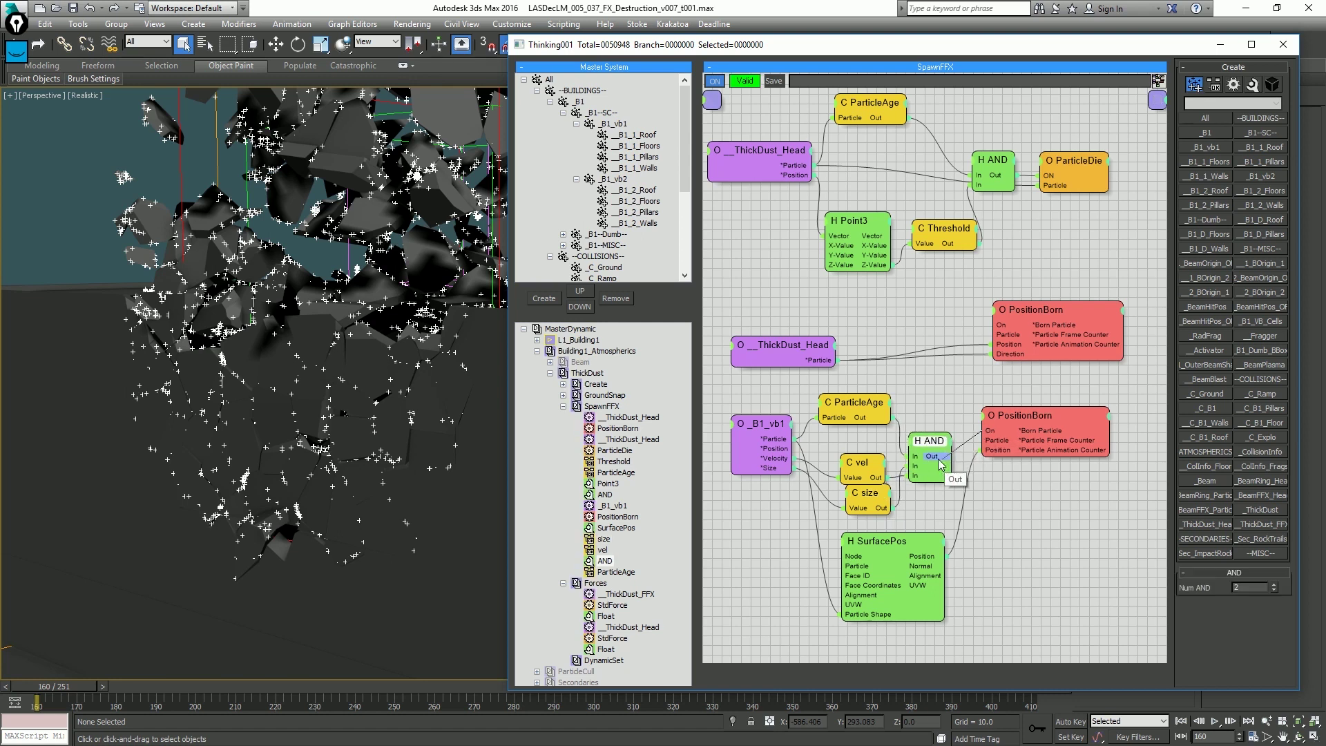
Examine the dust particles on the falling fragments from close up and farther away between frames 160 and 164.
{"action": "key", "text": "period"}
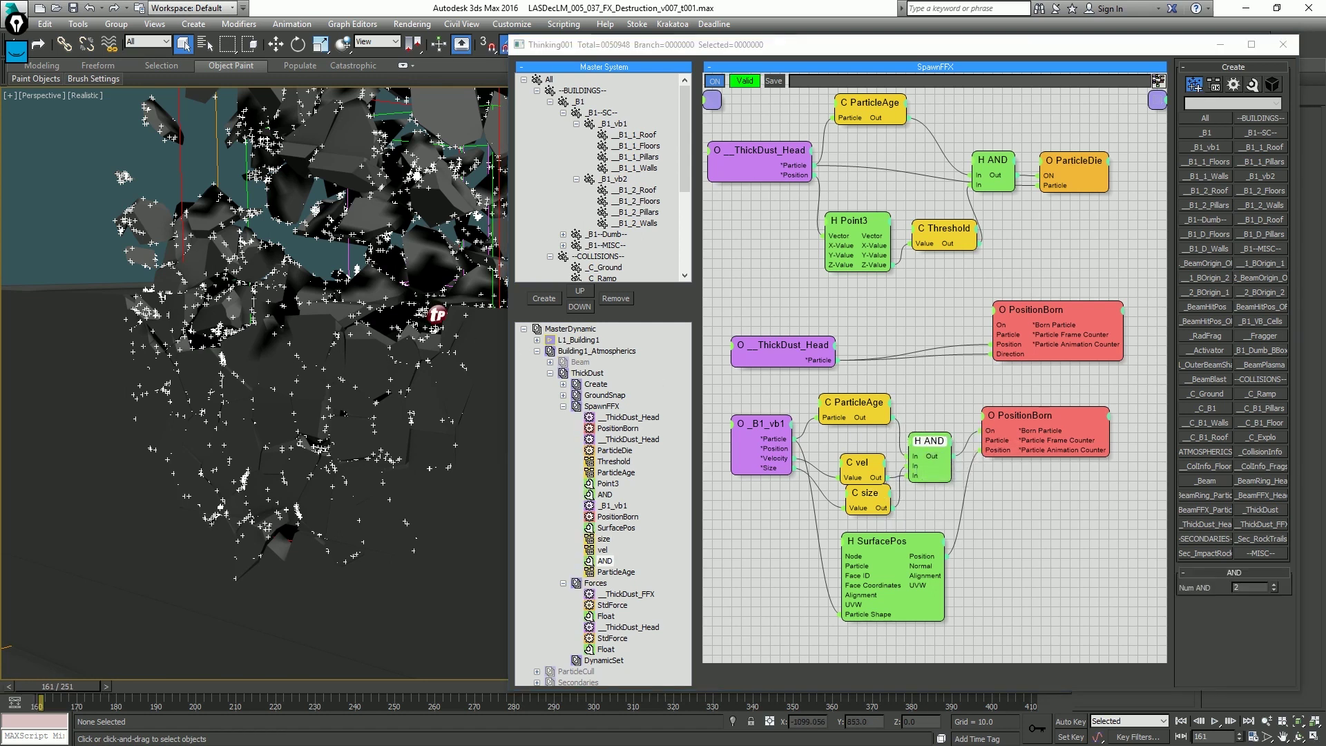
{"action": "key", "text": "comma"}
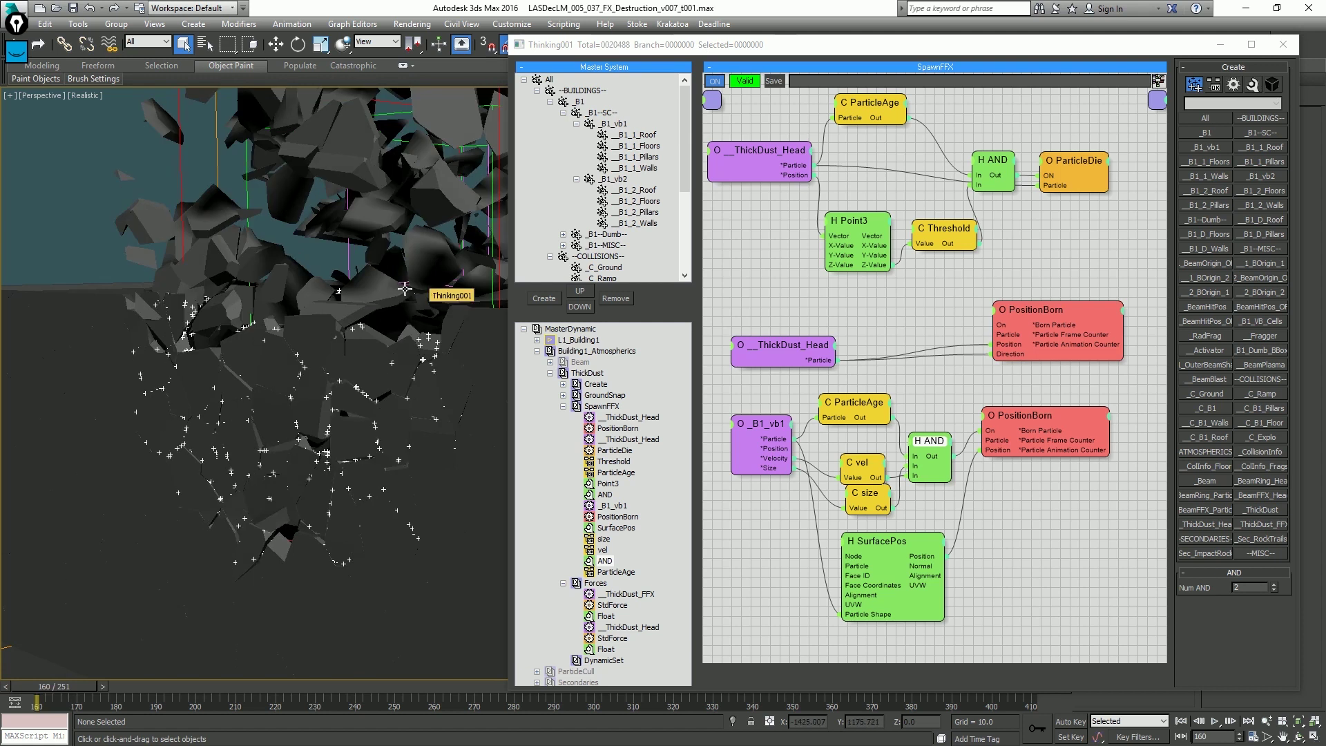
{"action": "scroll", "coordinate": [413, 297], "scroll_direction": "up", "scroll_amount": 3}
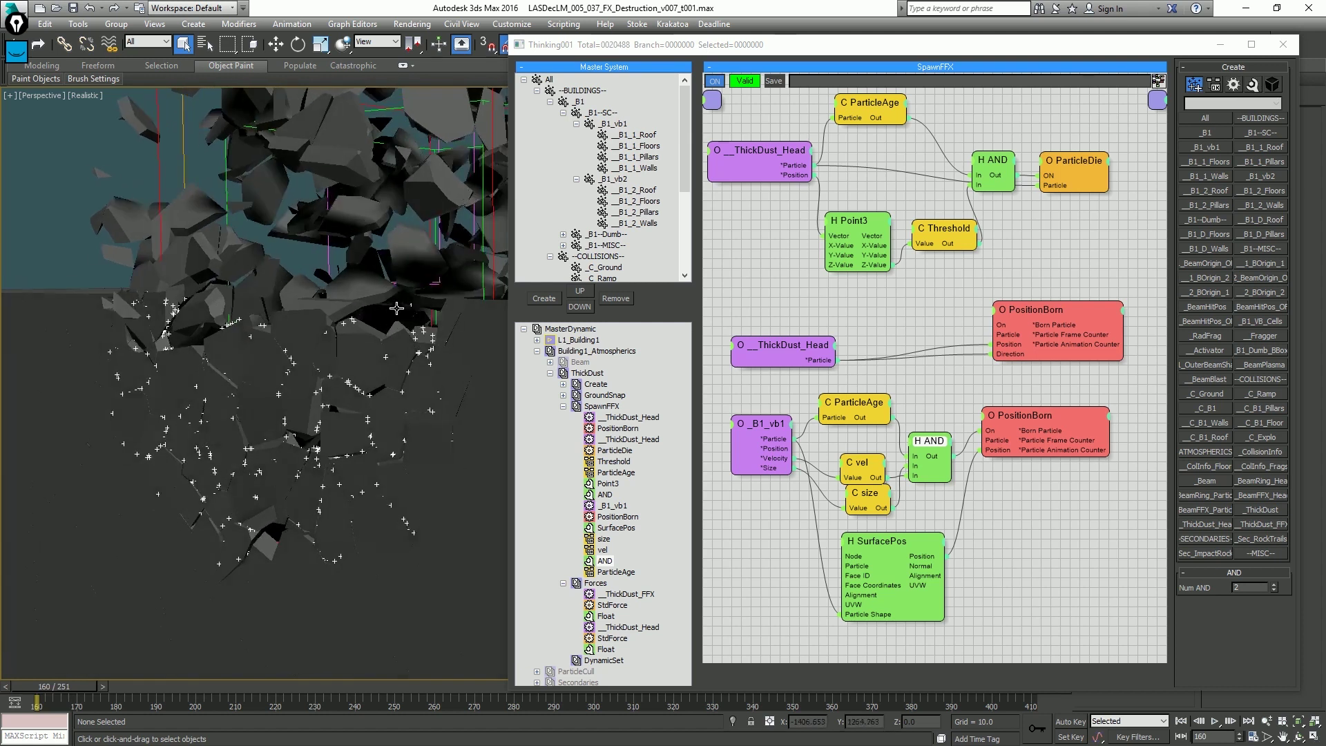
{"action": "scroll", "coordinate": [386, 314], "scroll_direction": "down", "scroll_amount": 4}
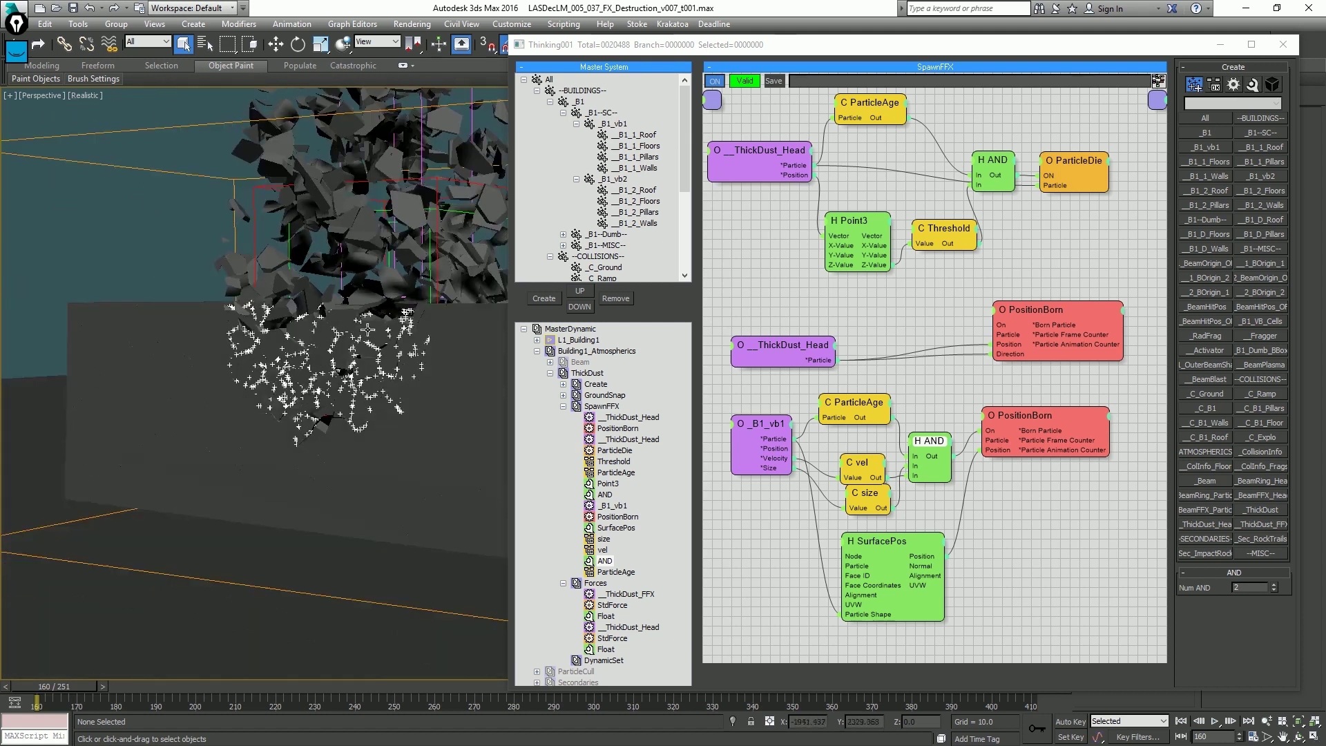
{"action": "scroll", "coordinate": [308, 335], "scroll_direction": "up", "scroll_amount": 1}
{"action": "scroll", "coordinate": [386, 317], "scroll_direction": "up", "scroll_amount": 2}
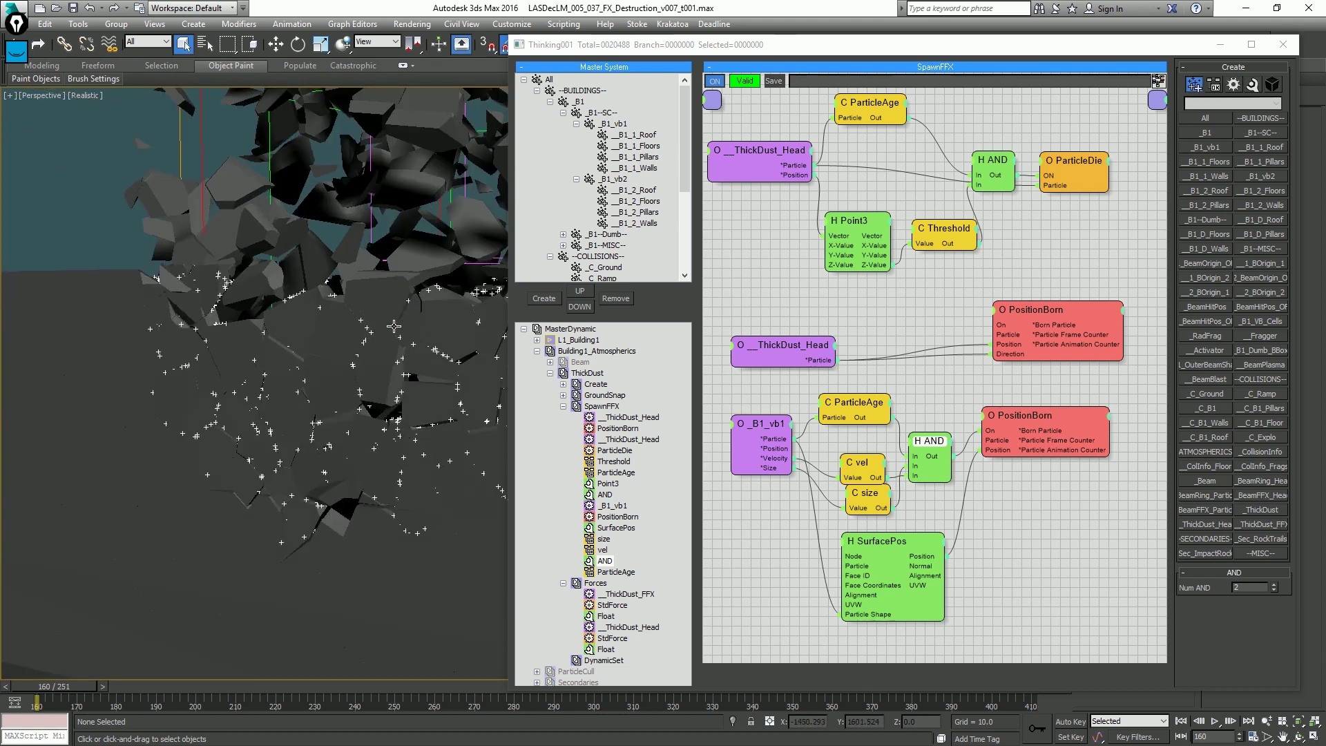
{"action": "scroll", "coordinate": [393, 326], "scroll_direction": "down", "scroll_amount": 2}
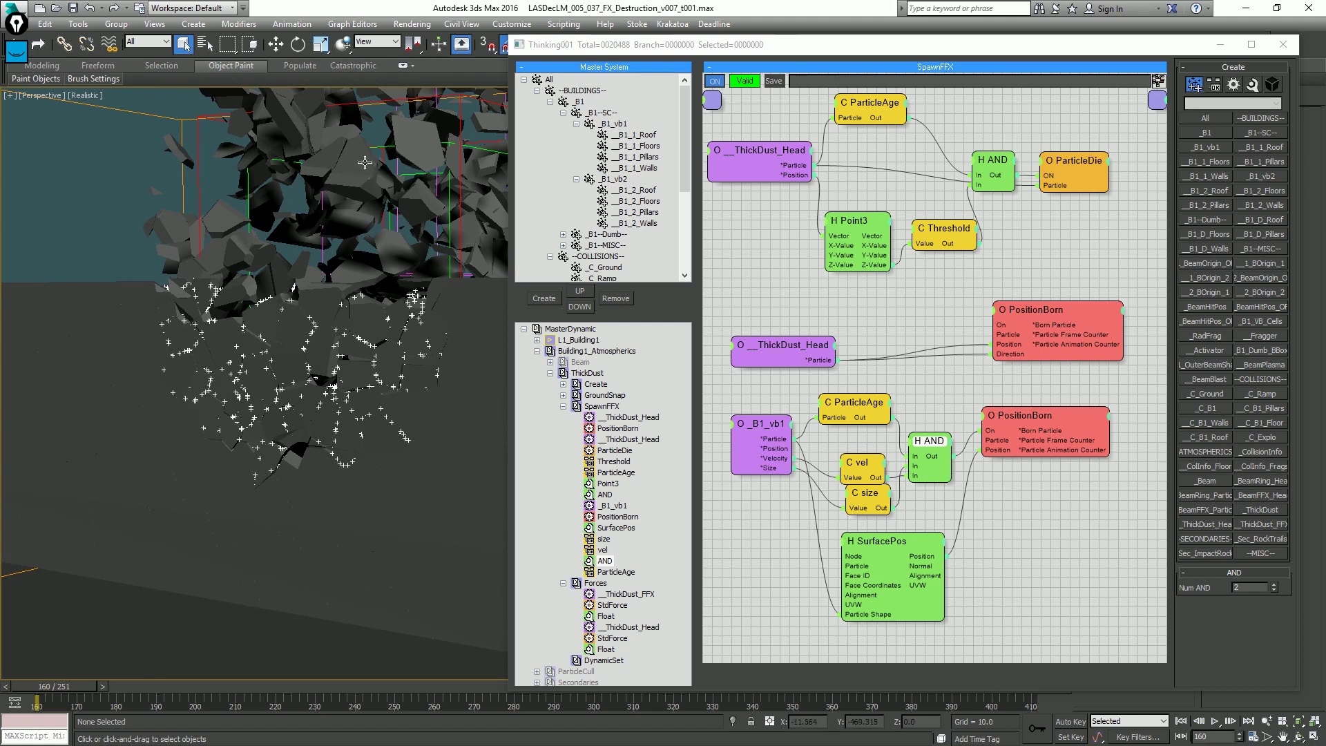
{"action": "key", "text": "/"}
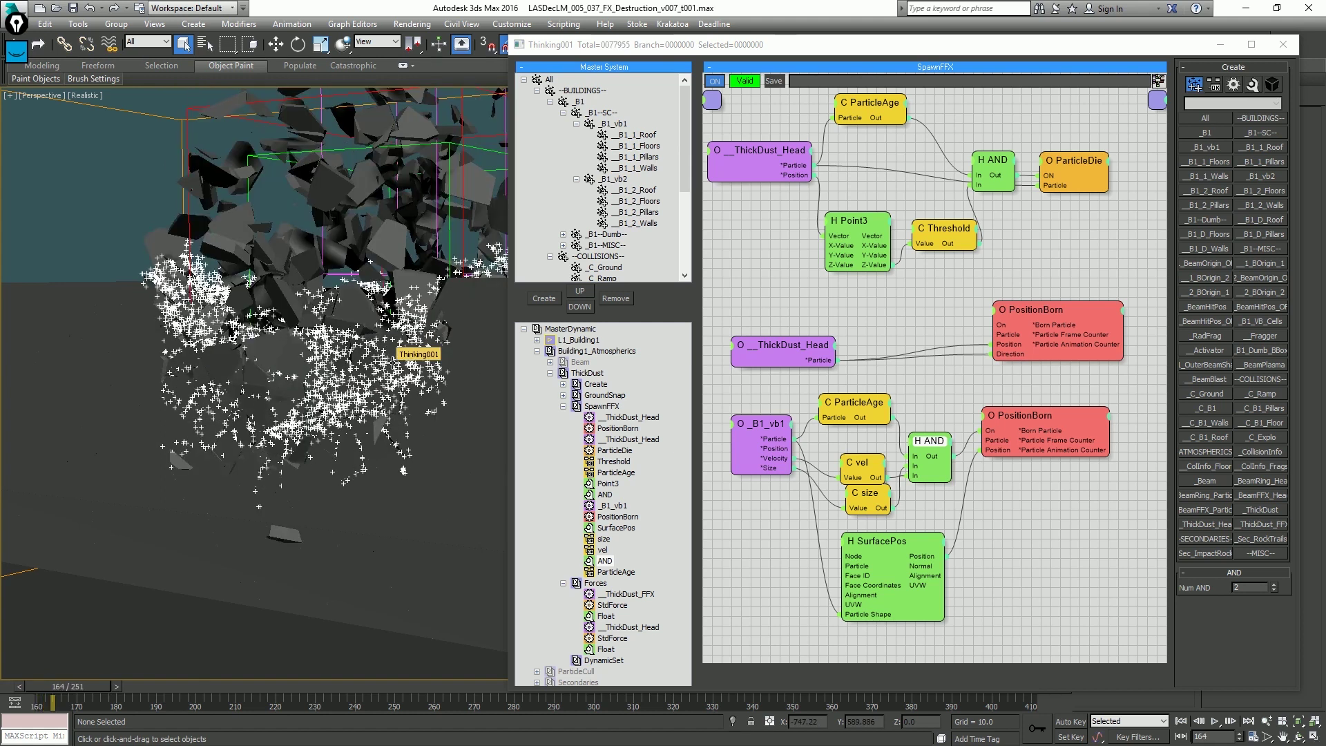
Review the vel and size threshold settings and play the simulation to examine where dust is emitted.
{"action": "left_click", "coordinate": [863, 470]}
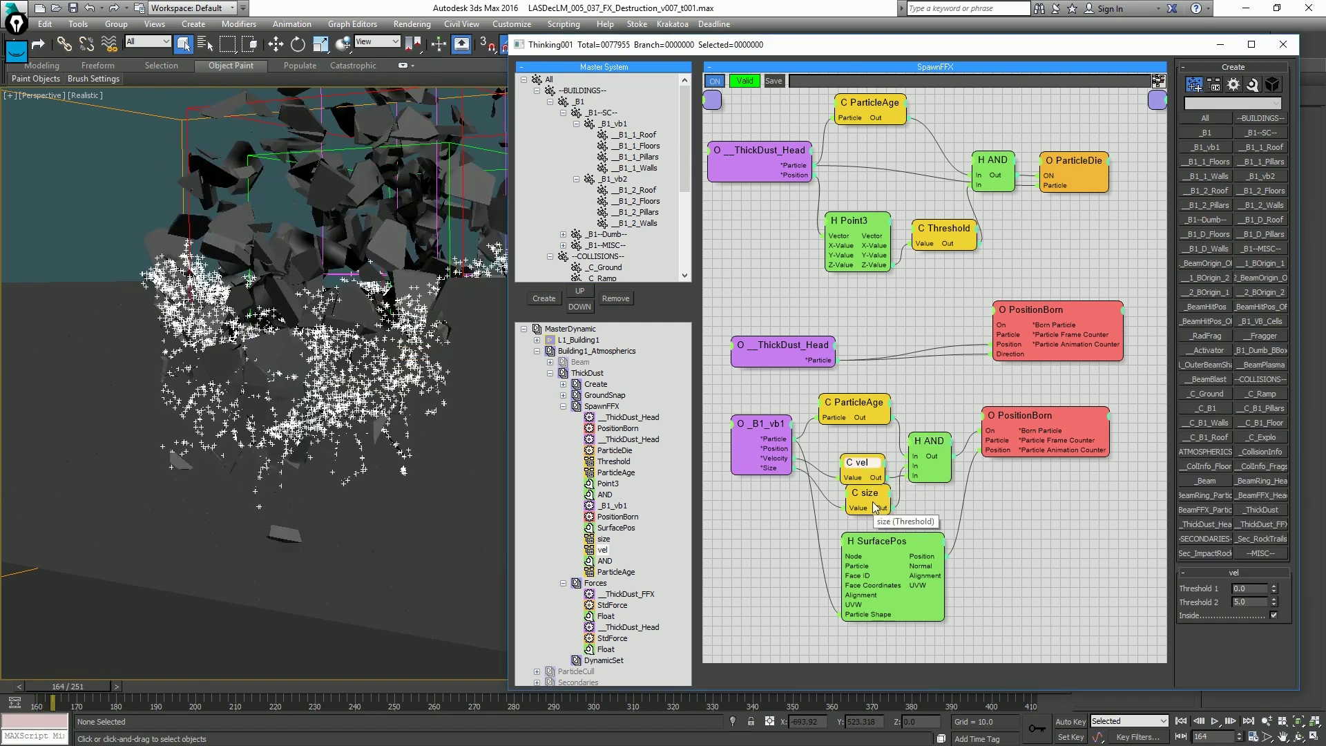
{"action": "left_click", "coordinate": [872, 500]}
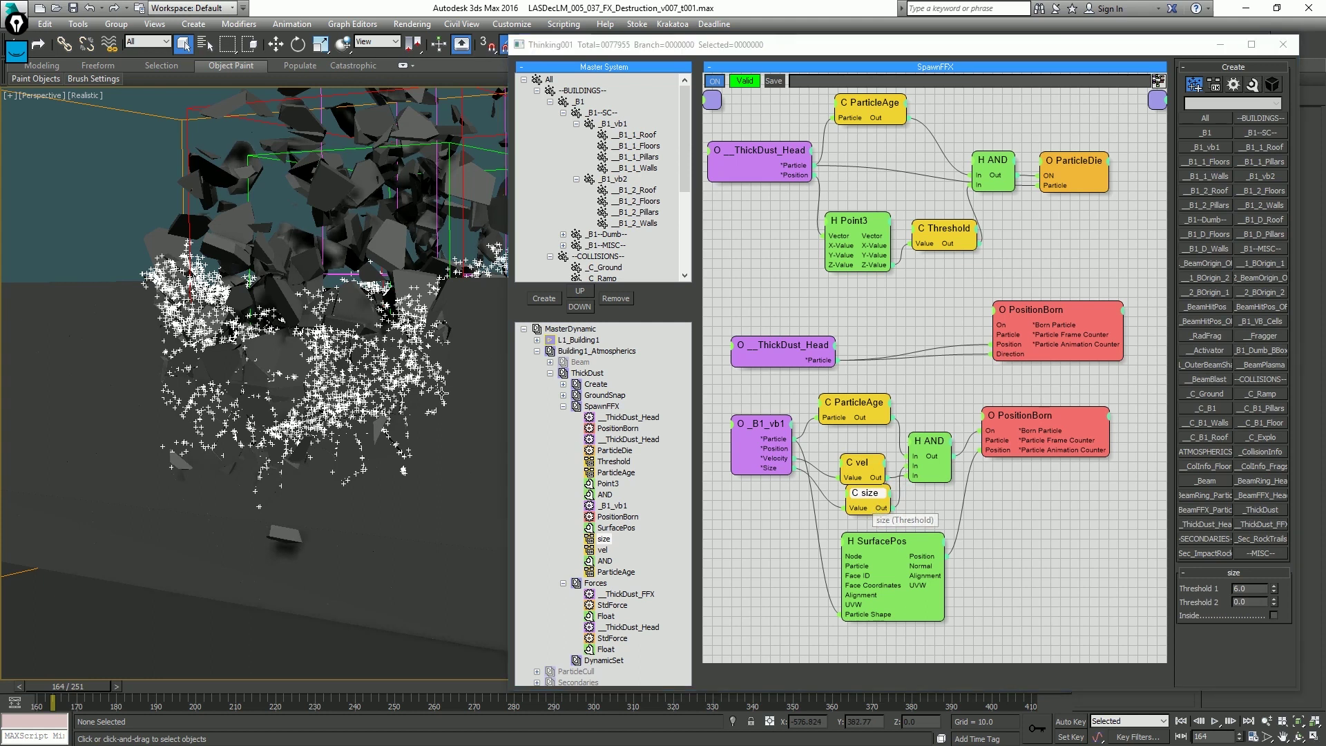
{"action": "scroll", "coordinate": [378, 344], "scroll_direction": "down", "scroll_amount": 2}
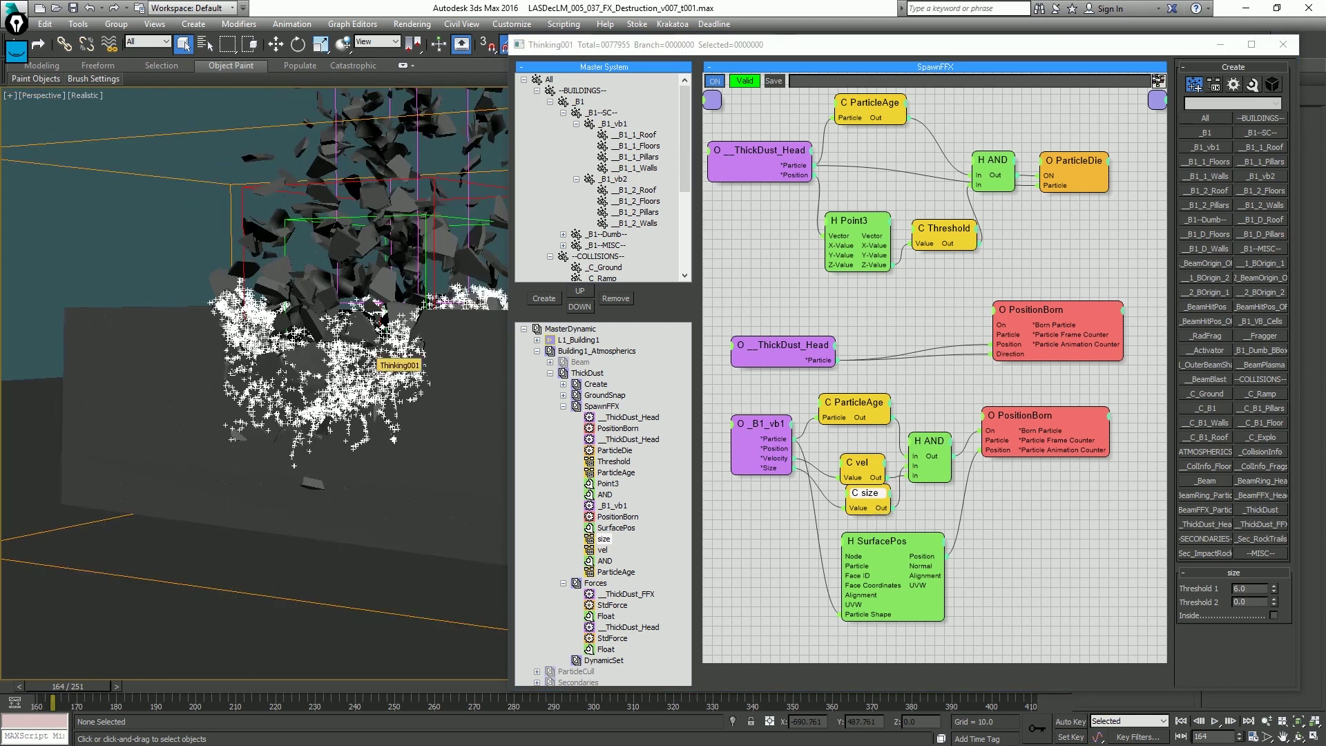
{"action": "key", "text": "/"}
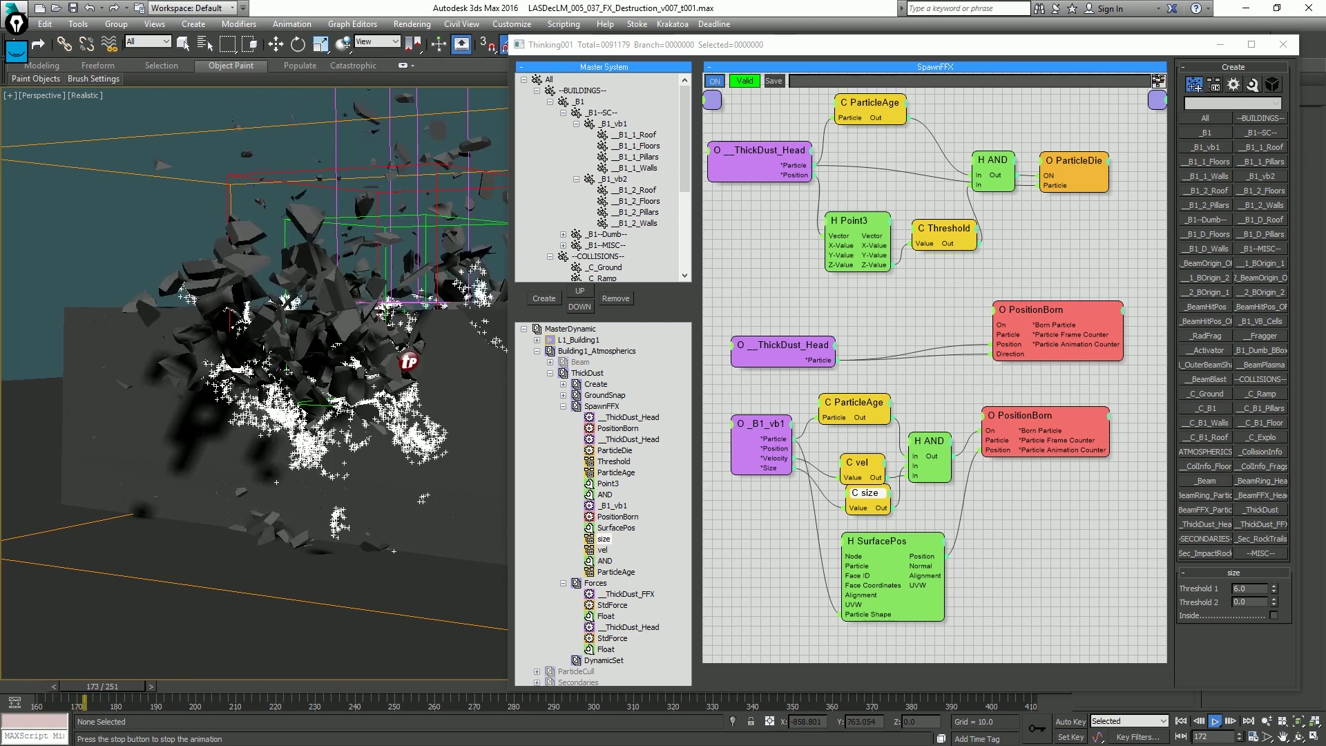
{"action": "key", "text": "Escape"}
{"action": "mouse_move", "coordinate": [308, 259]}
{"action": "middle_mouse_down", "text": "ctrl+alt"}
{"action": "mouse_move", "coordinate": [270, 243]}
{"action": "mouse_move", "coordinate": [317, 266]}
{"action": "middle_mouse_up", "text": "ctrl+alt"}
{"action": "key", "text": "Home"}
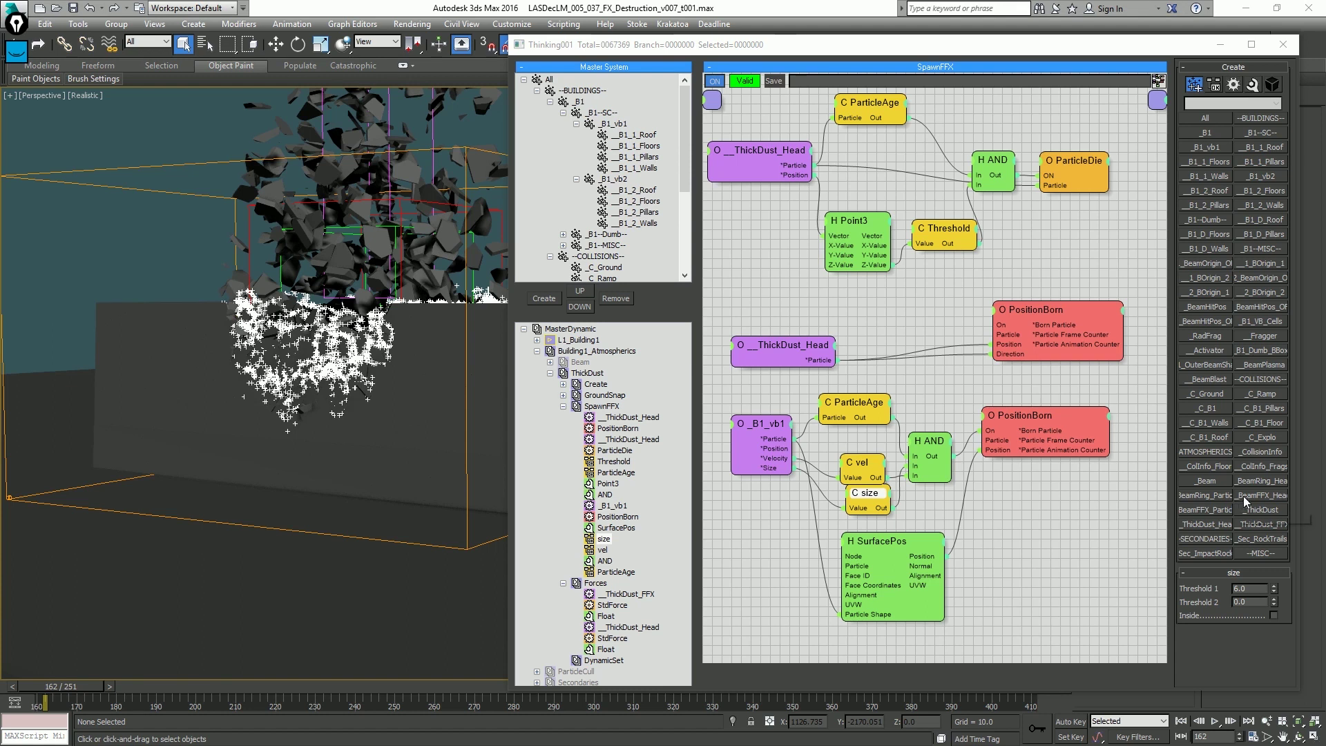
Set the lower AND helper's Num AND to 3 and move the lower __ThickDust_Head node up to make room.
{"action": "left_click", "coordinate": [921, 461]}
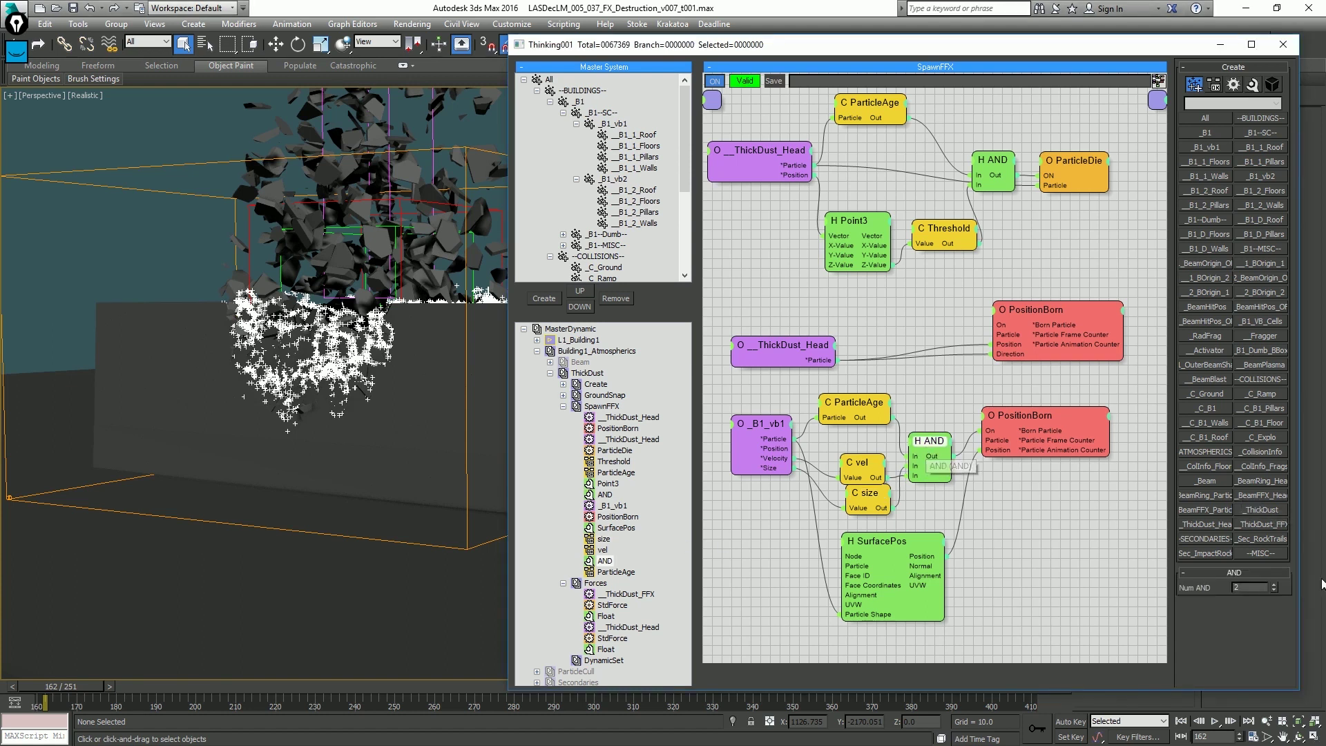
{"action": "left_click", "coordinate": [1273, 585]}
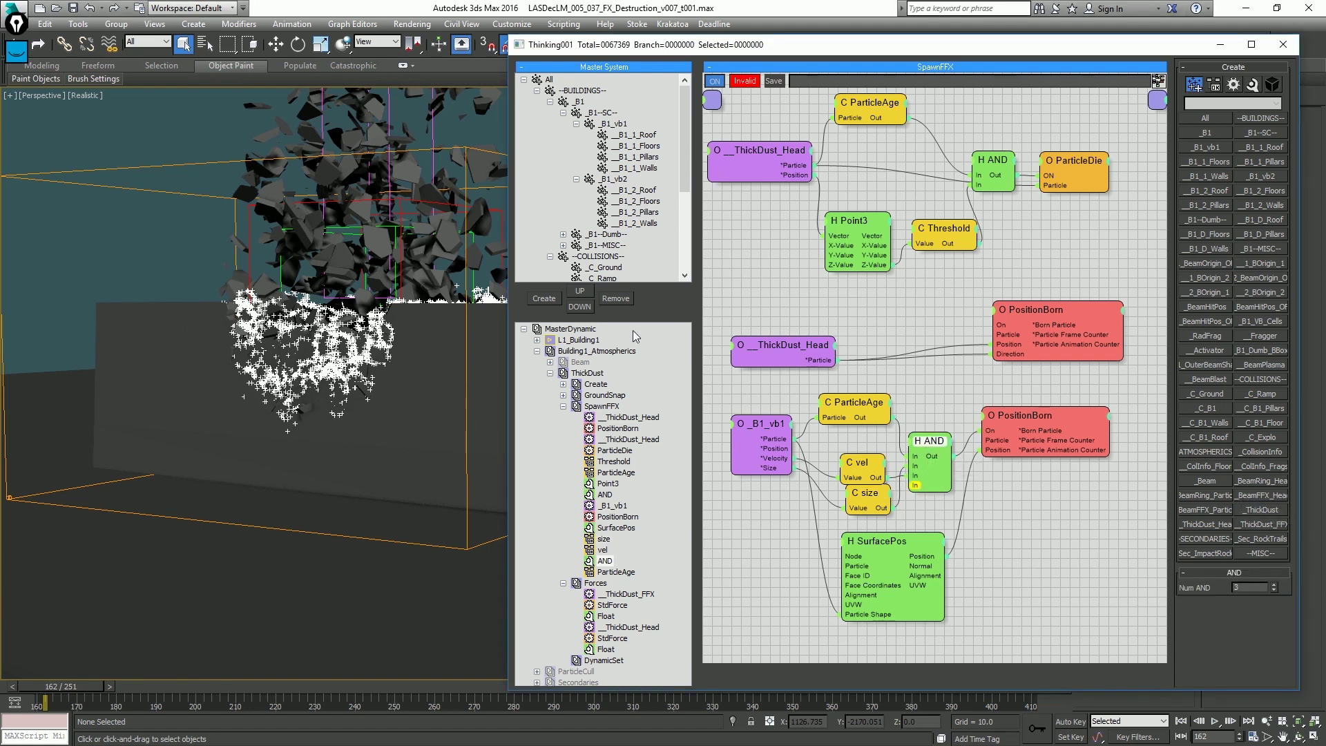
{"action": "left_click", "coordinate": [781, 351]}
{"action": "left_click_drag", "start_coordinate": [780, 351], "coordinate": [803, 285]}
Add a TimeInterval condition above the lower ParticleAge and connect its output to the AND helper's free input.
{"action": "right_click", "coordinate": [698, 360]}
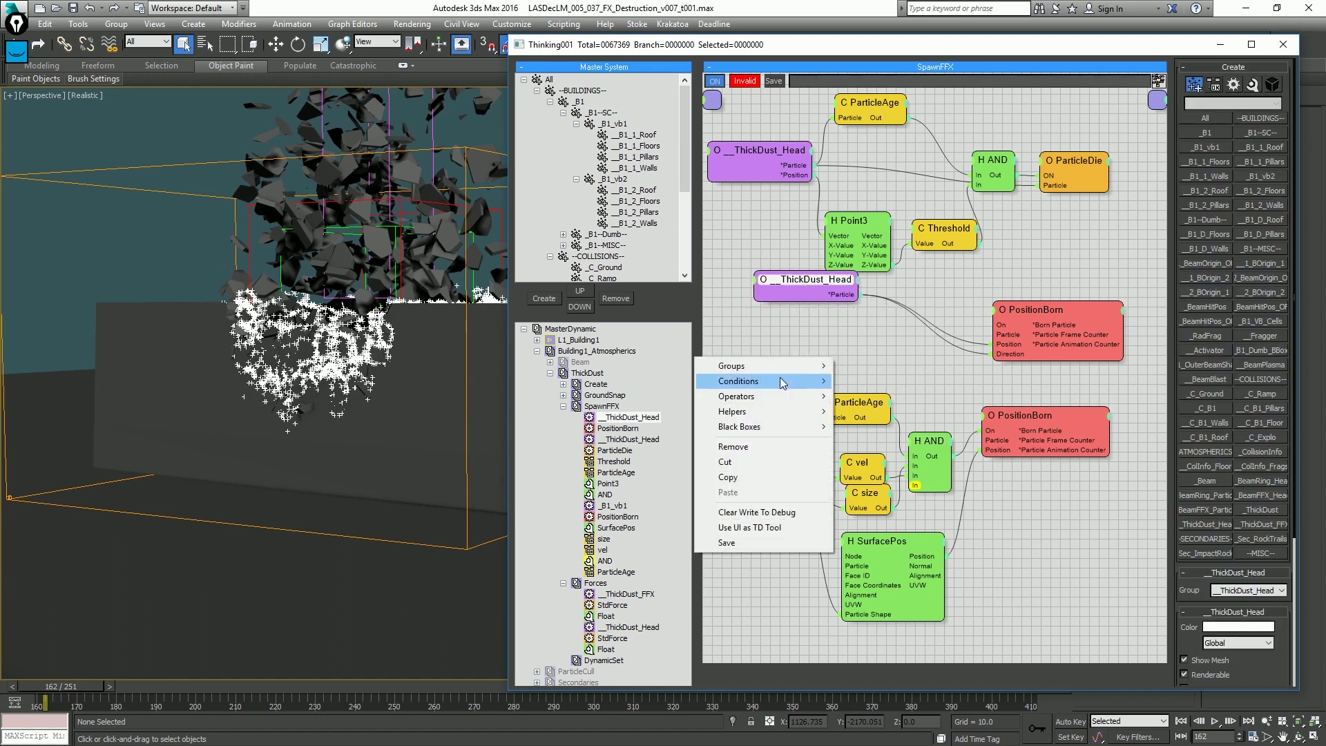
{"action": "mouse_move", "coordinate": [781, 382]}
{"action": "left_click", "coordinate": [546, 503]}
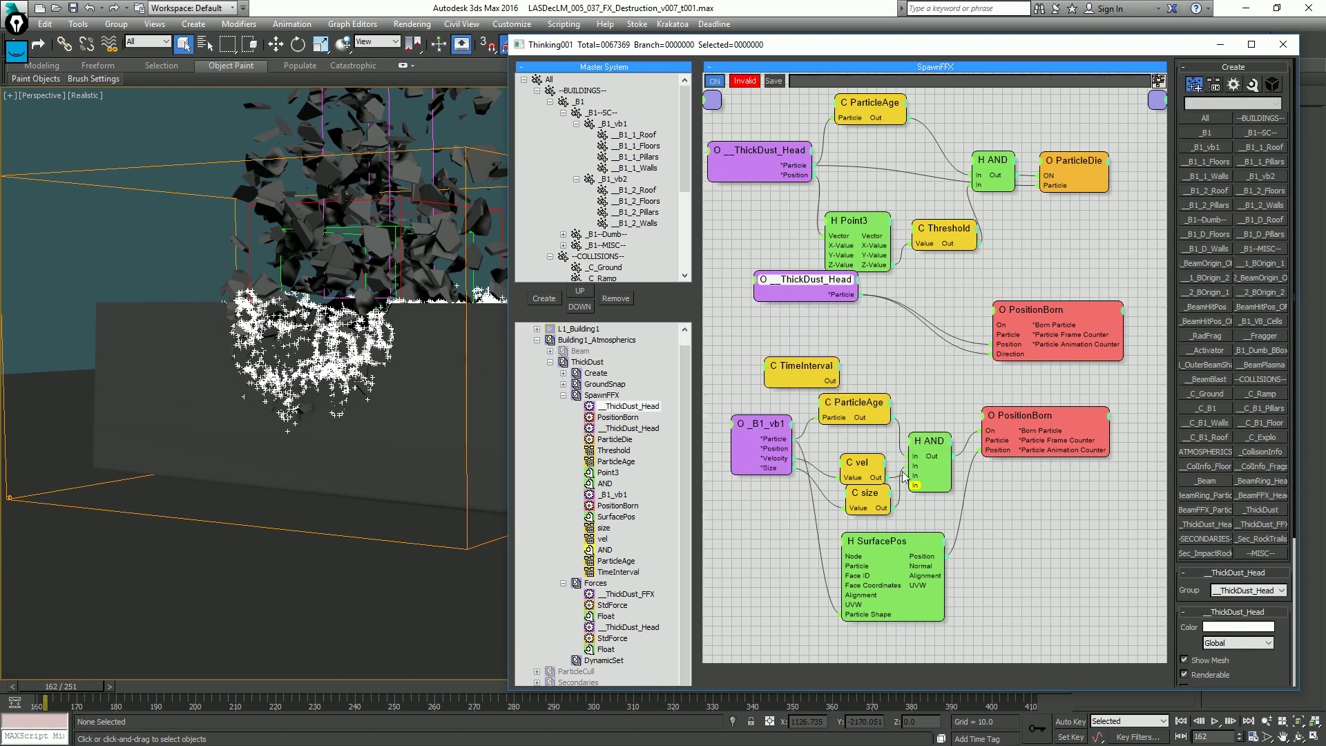
{"action": "left_click_drag", "start_coordinate": [913, 486], "coordinate": [837, 380]}
Set the TimeInterval condition's Start to 160 and End Frame to 200.
{"action": "left_click", "coordinate": [814, 370]}
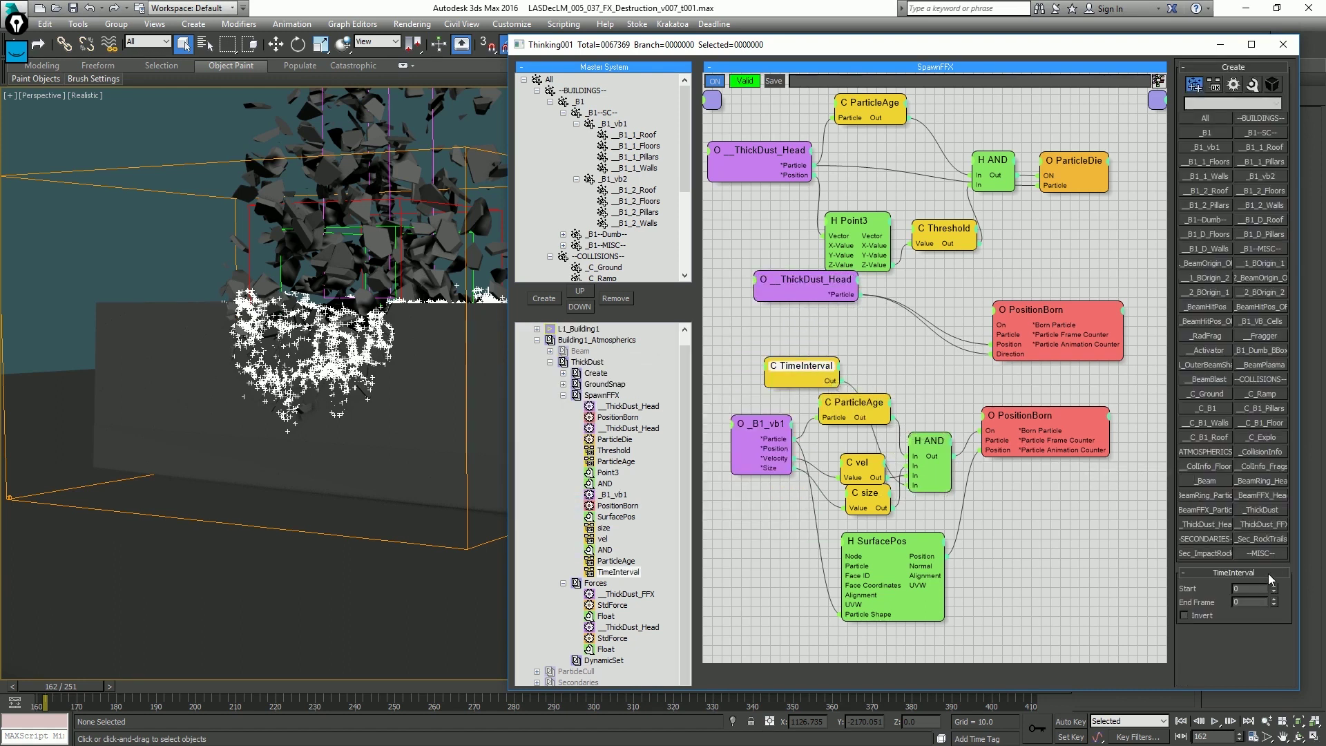
{"action": "left_click", "coordinate": [1254, 588]}
{"action": "type", "text": "200"}
Examine the emitted dust particles at frames 160 and 161 in both shaded and wireframe display.
{"action": "left_click", "coordinate": [381, 391]}
{"action": "key", "text": "Home"}
{"action": "middle_click_drag", "start_coordinate": [327, 322], "coordinate": [308, 341]}
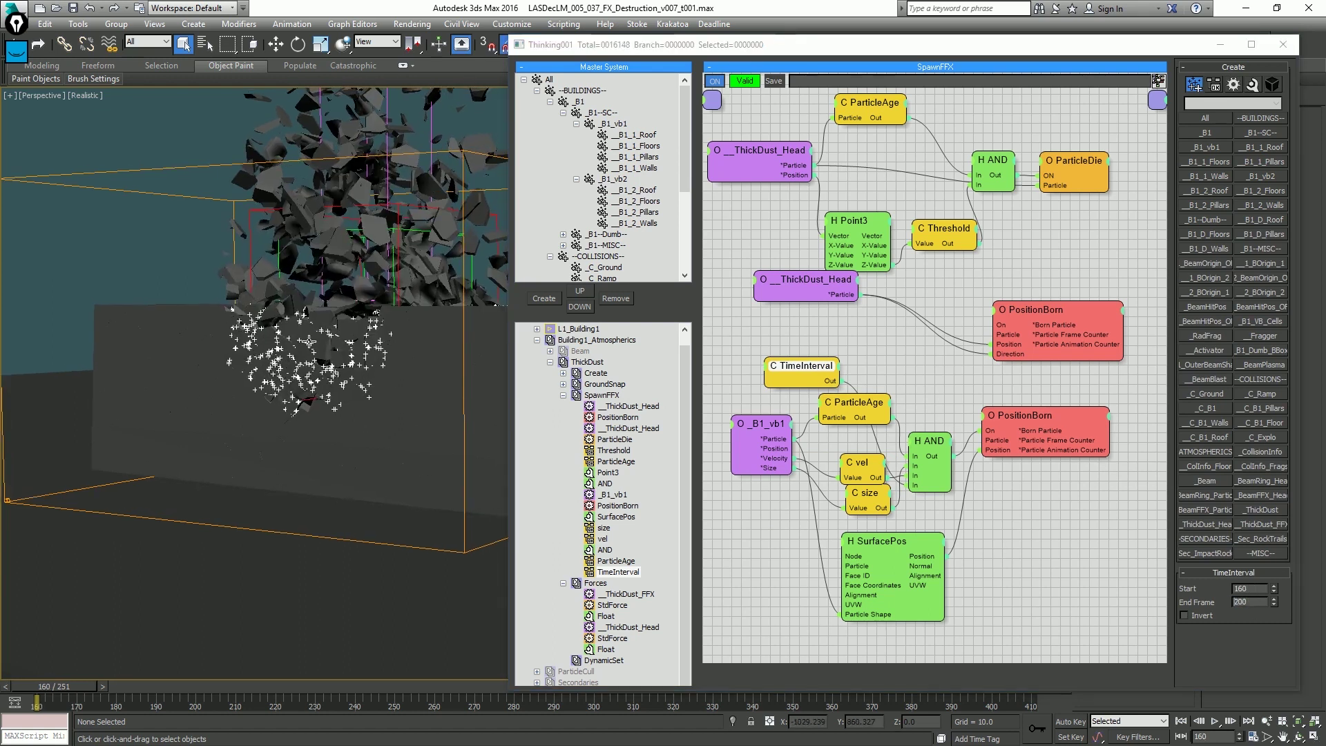
{"action": "key", "text": "period"}
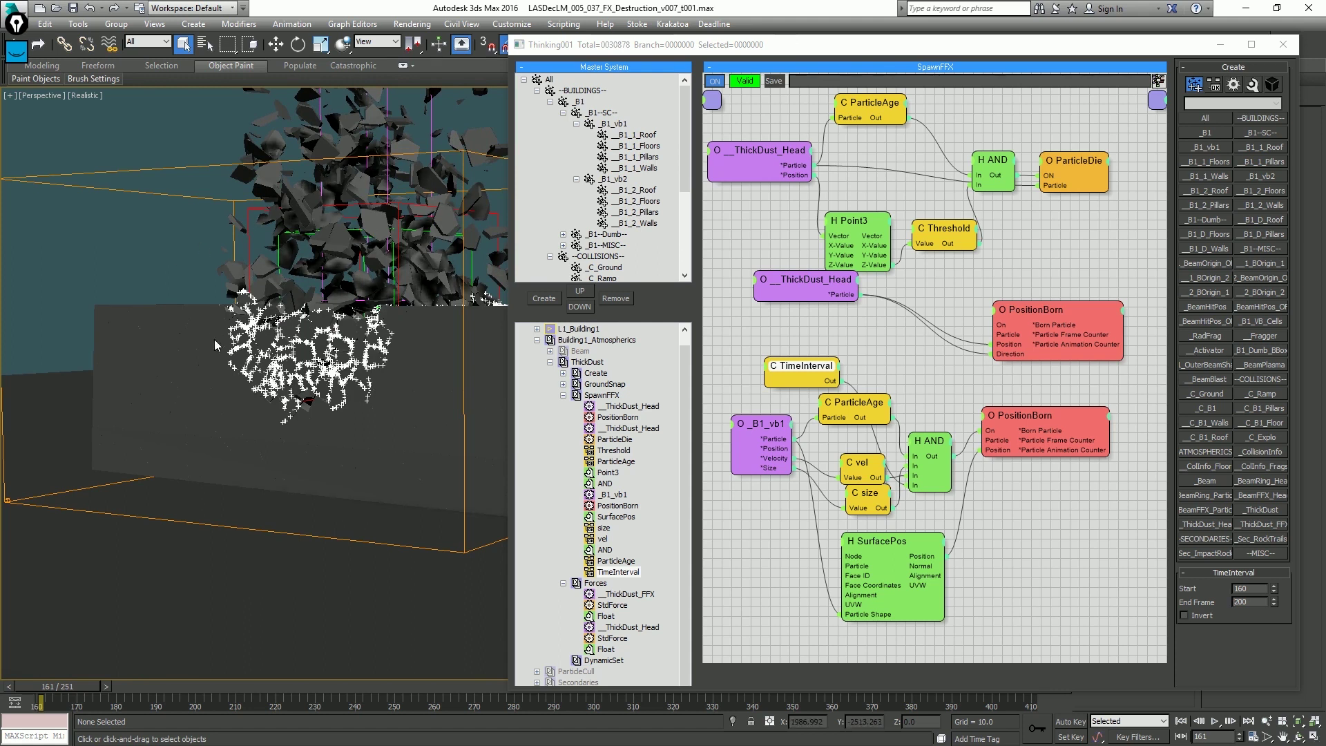
{"action": "key", "text": "F3"}
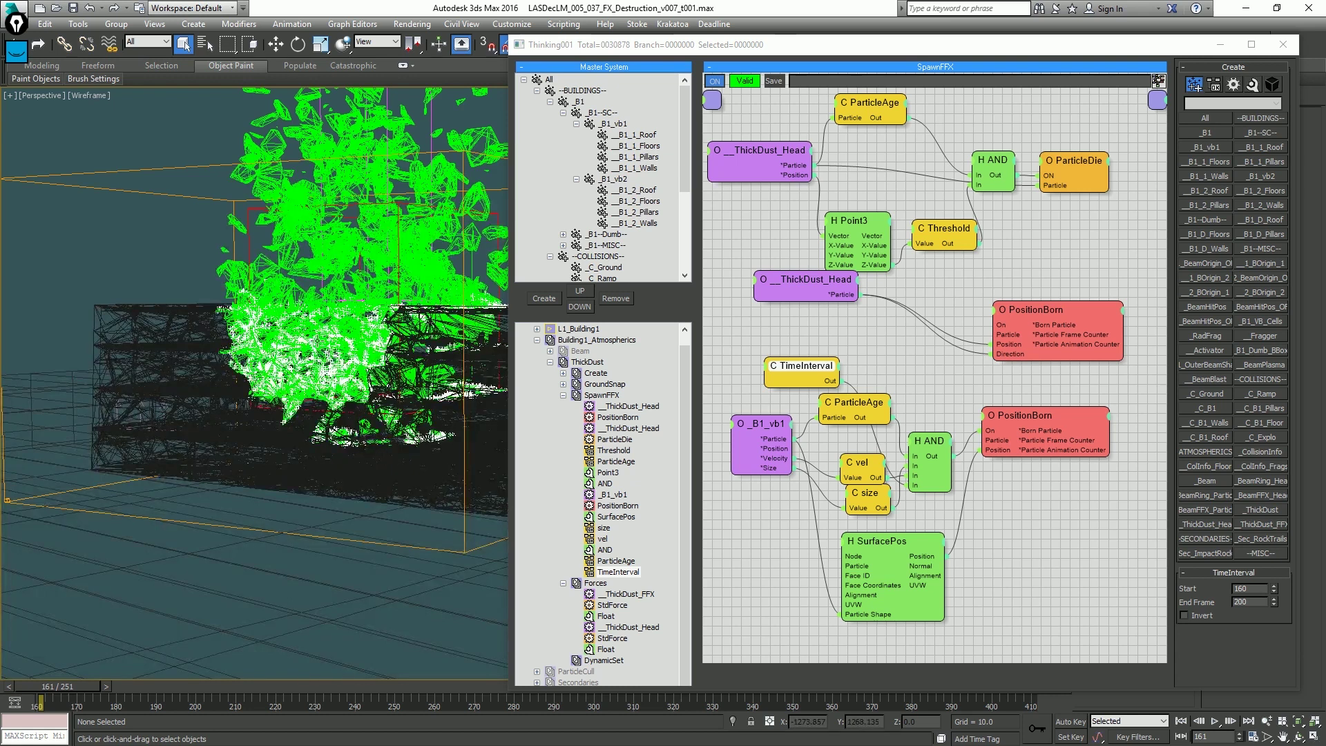
{"action": "key", "text": "F3"}
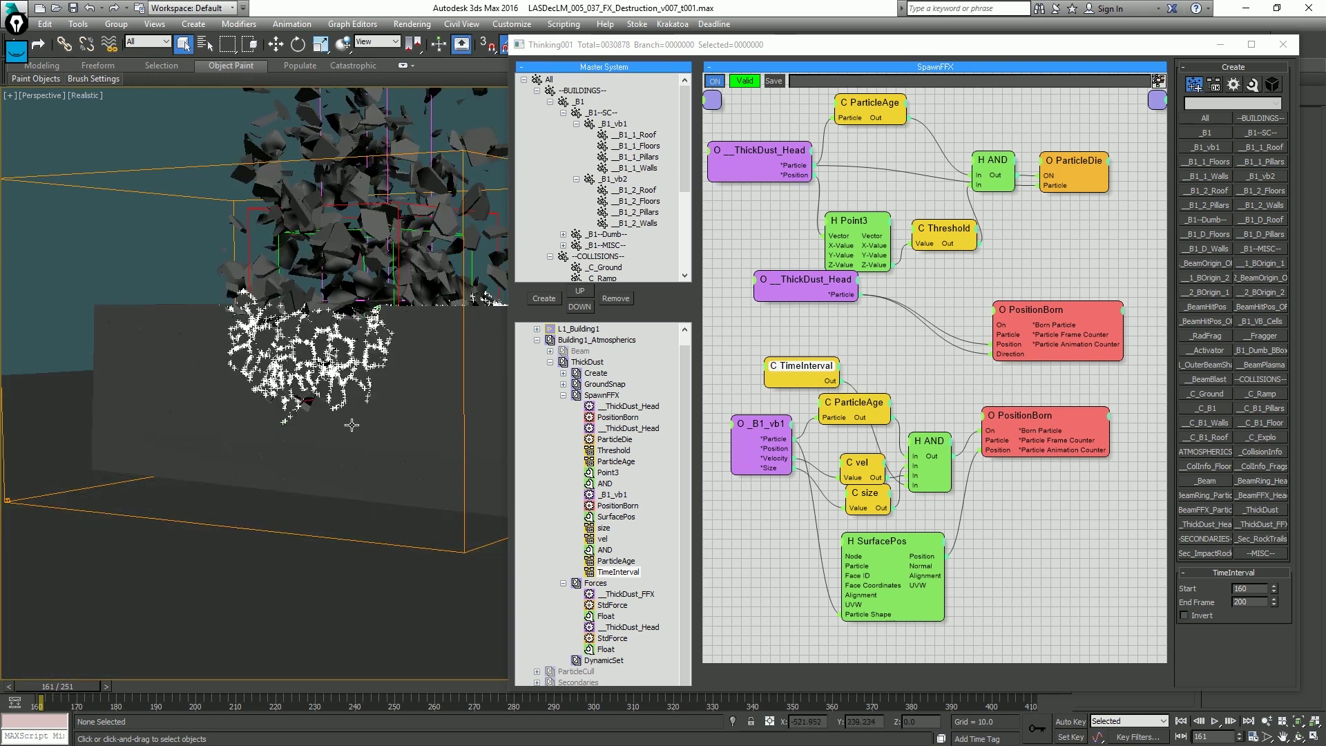
Review the lower PositionBorn's emission settings and play the simulation from frame 160 to examine the dust, returning to frame 160.
{"action": "left_click", "coordinate": [1047, 412]}
{"action": "key", "text": "alt+Tab"}
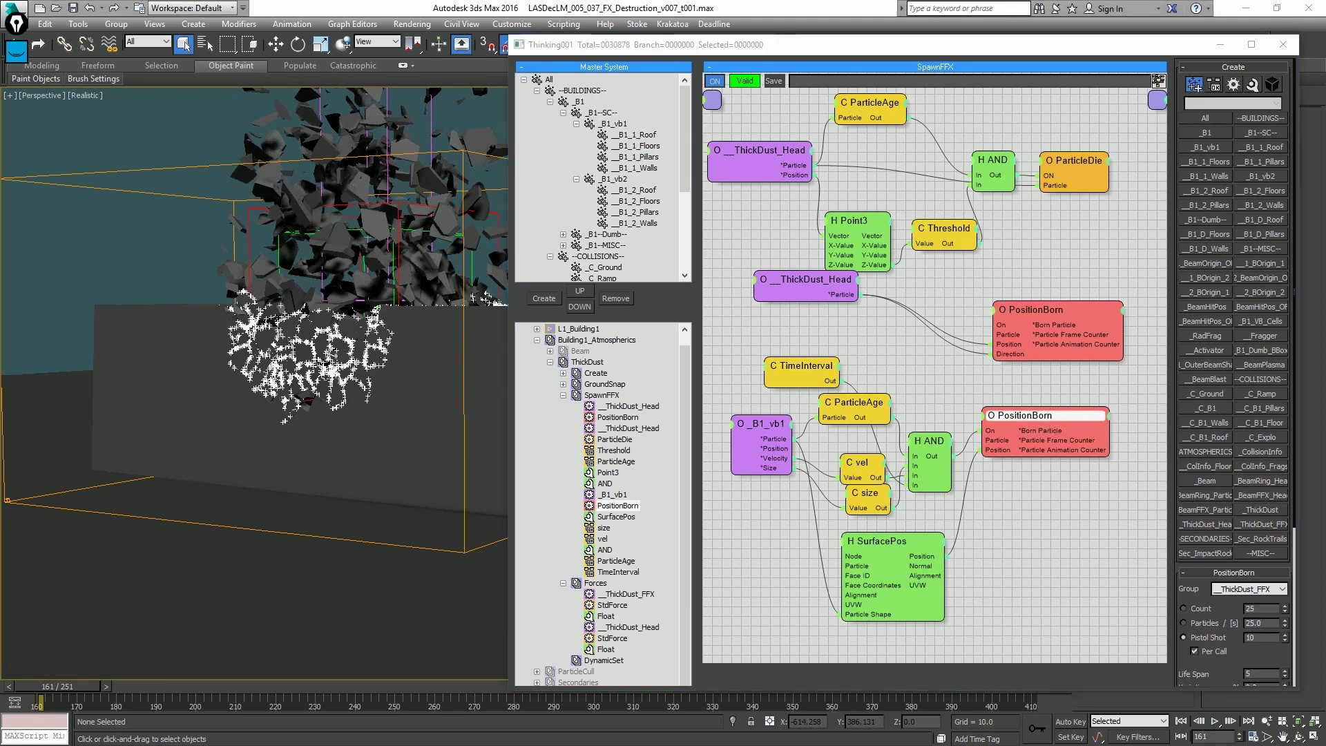
{"action": "scroll", "coordinate": [1205, 659], "scroll_direction": "down", "scroll_amount": 5}
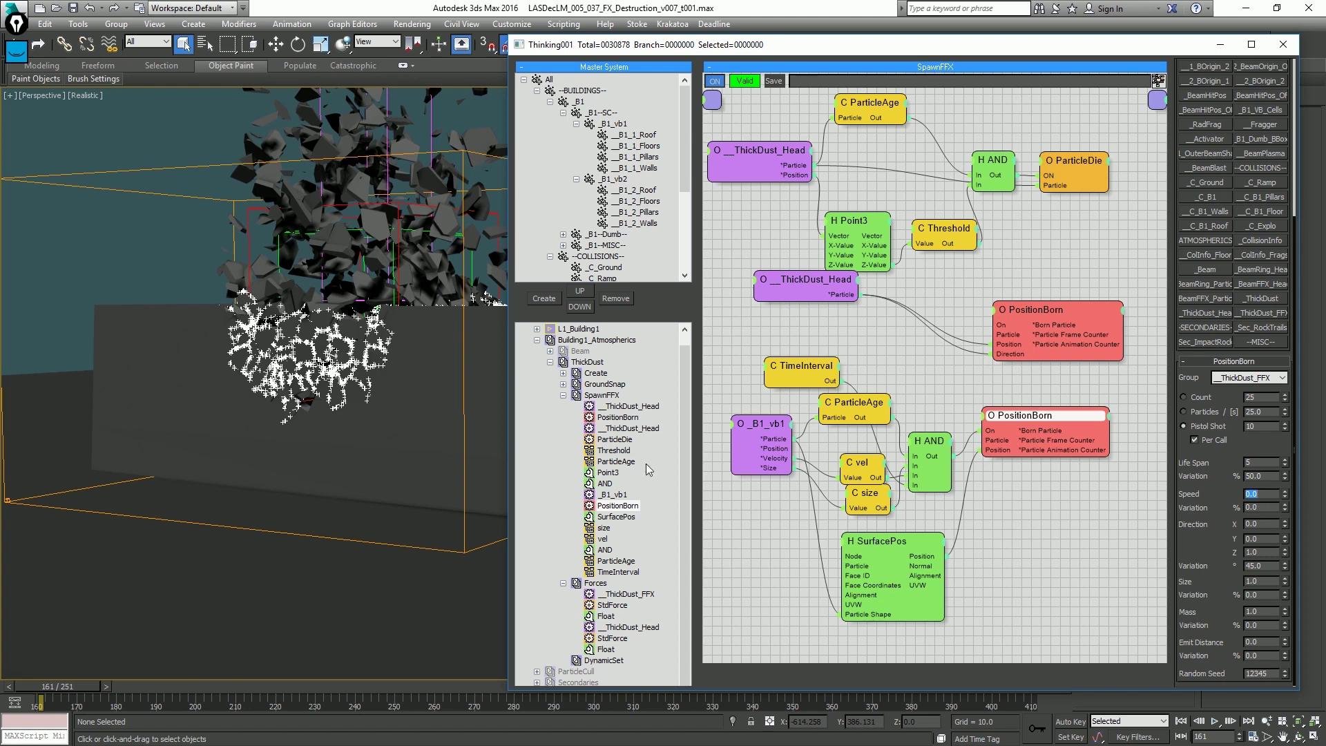
{"action": "left_click", "coordinate": [411, 462]}
{"action": "key", "text": "comma"}
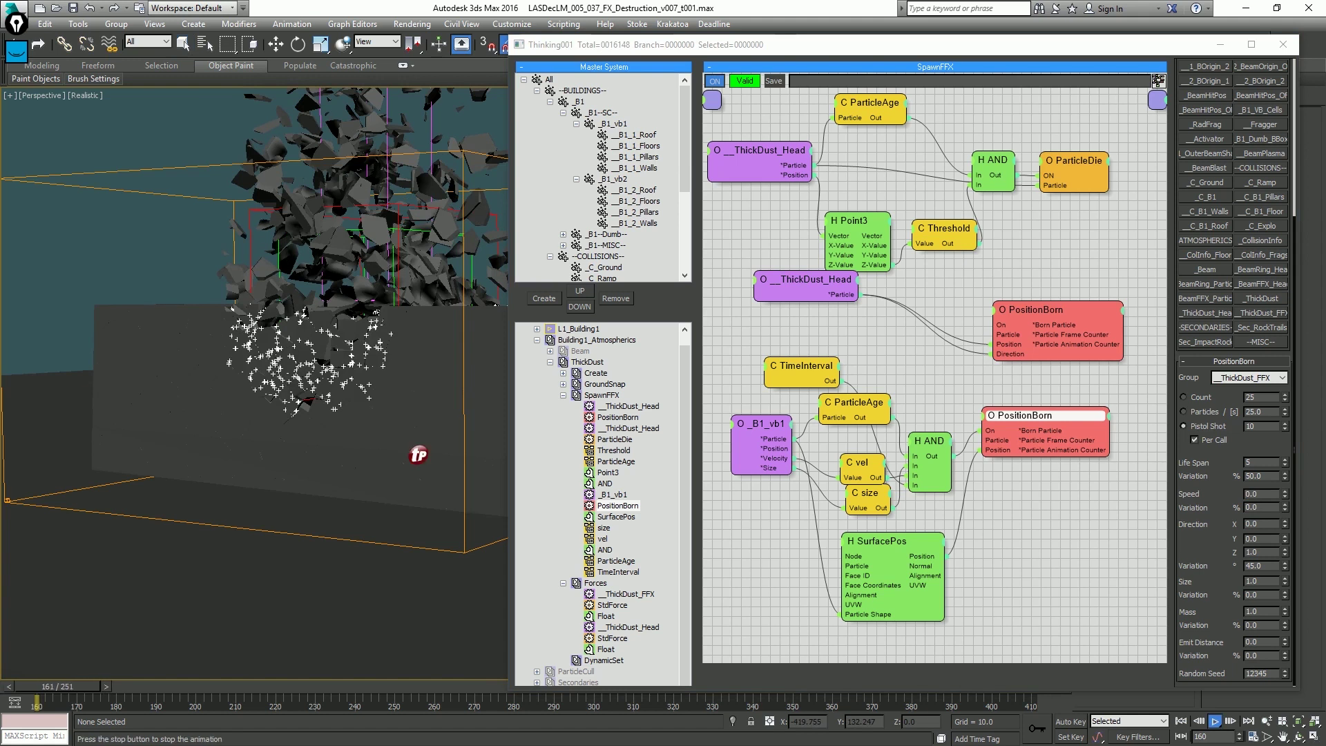
{"action": "key", "text": "slash"}
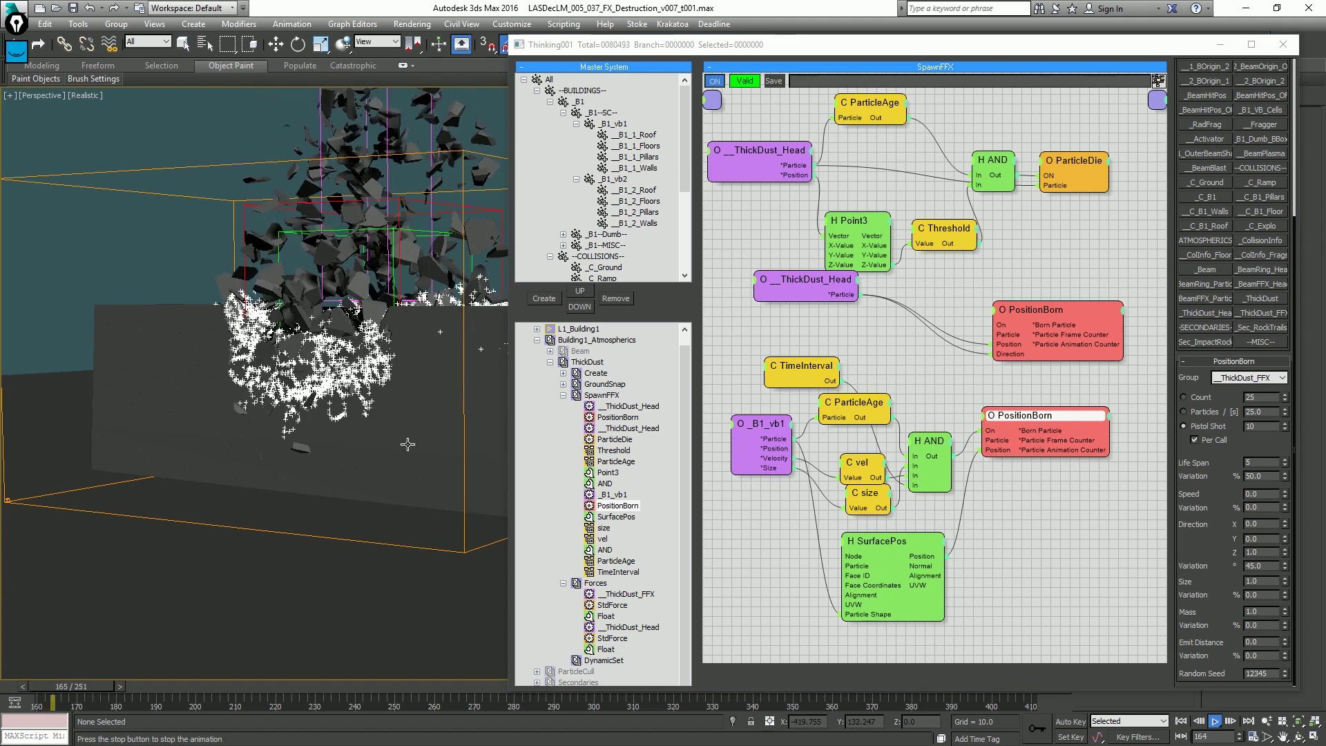
{"action": "key", "text": "slash"}
{"action": "key", "text": "Home"}
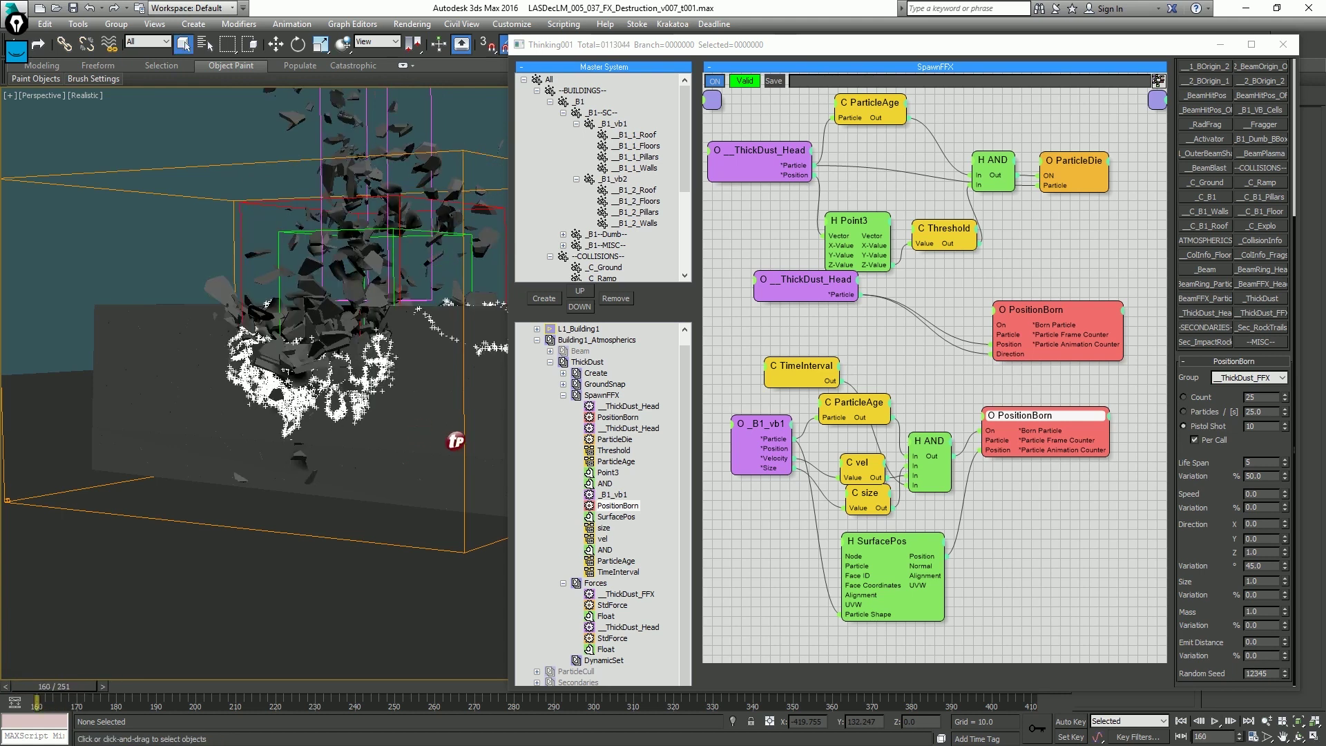
Collapse the SpawnFFX set, change the __ThickDust_FFX group's display type to Drops and hold the scene.
{"action": "left_click", "coordinate": [563, 395]}
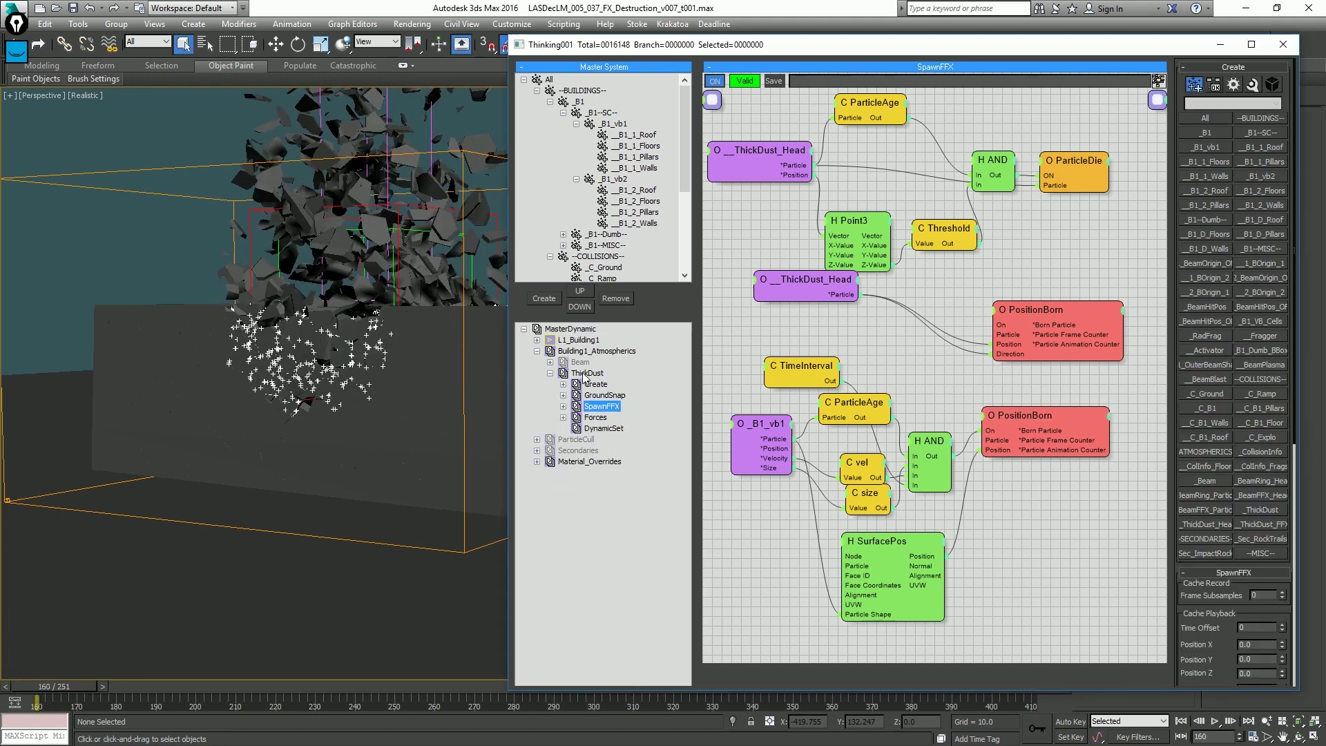
{"action": "scroll", "coordinate": [636, 245], "scroll_direction": "down", "scroll_amount": 4}
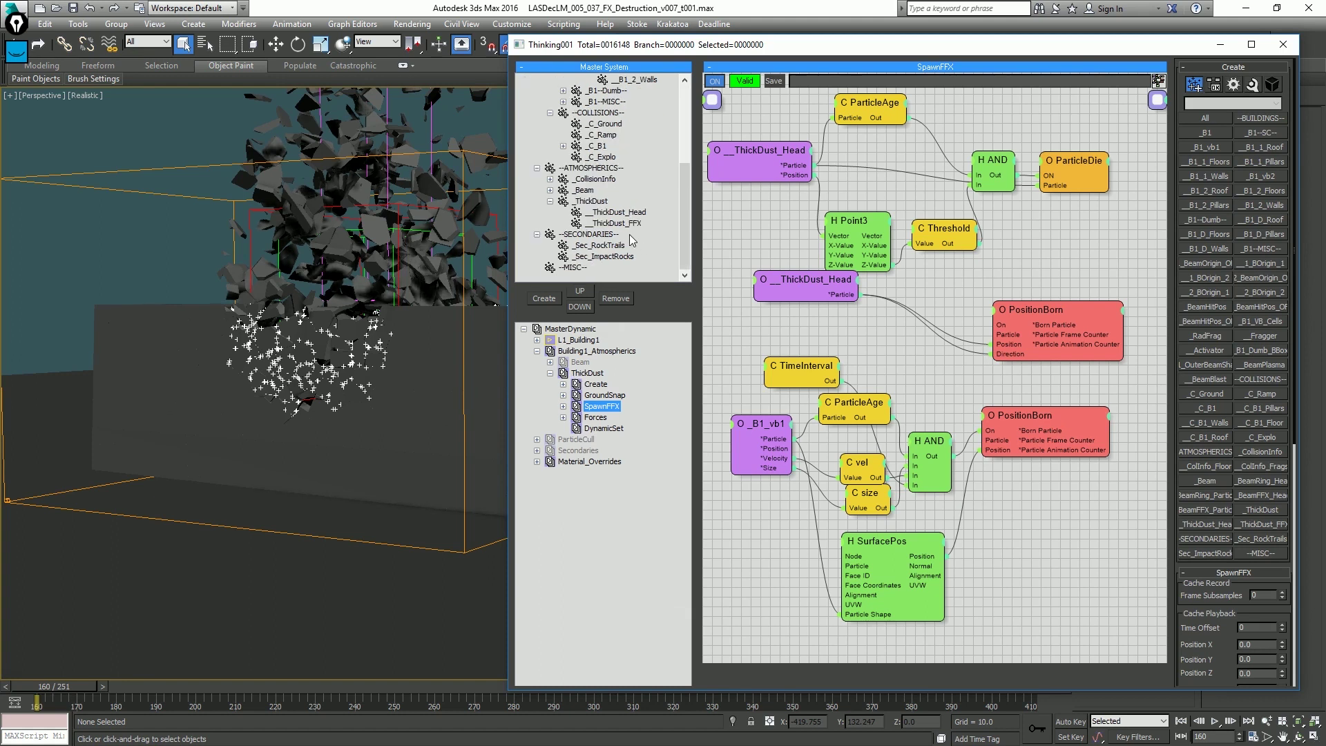
{"action": "left_click", "coordinate": [630, 224]}
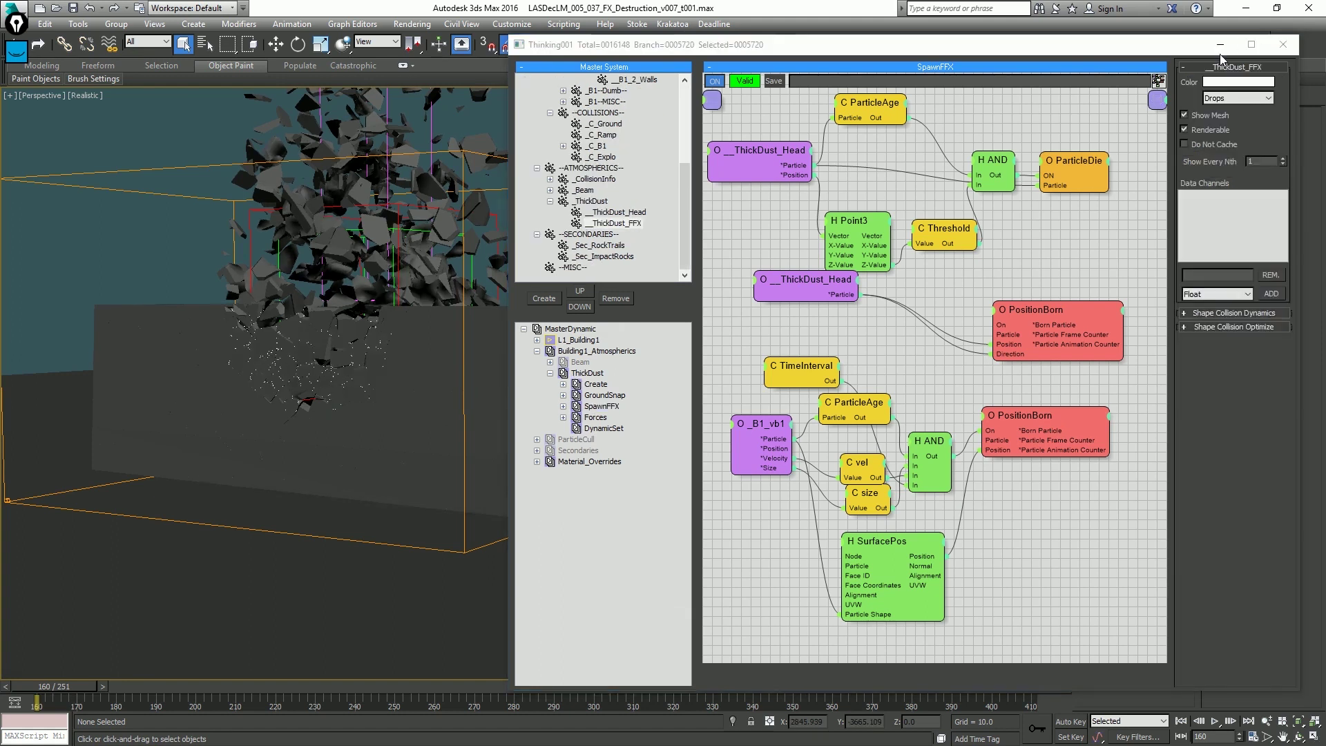
{"action": "key", "text": "ctrl+s"}
Clear the Thinking Particles window out of the way and frame both collapsing building sections in the perspective view.
{"action": "left_click_drag", "start_coordinate": [640, 46], "coordinate": [1325, 78]}
{"action": "middle_click_drag", "start_coordinate": [683, 255], "coordinate": [835, 344]}
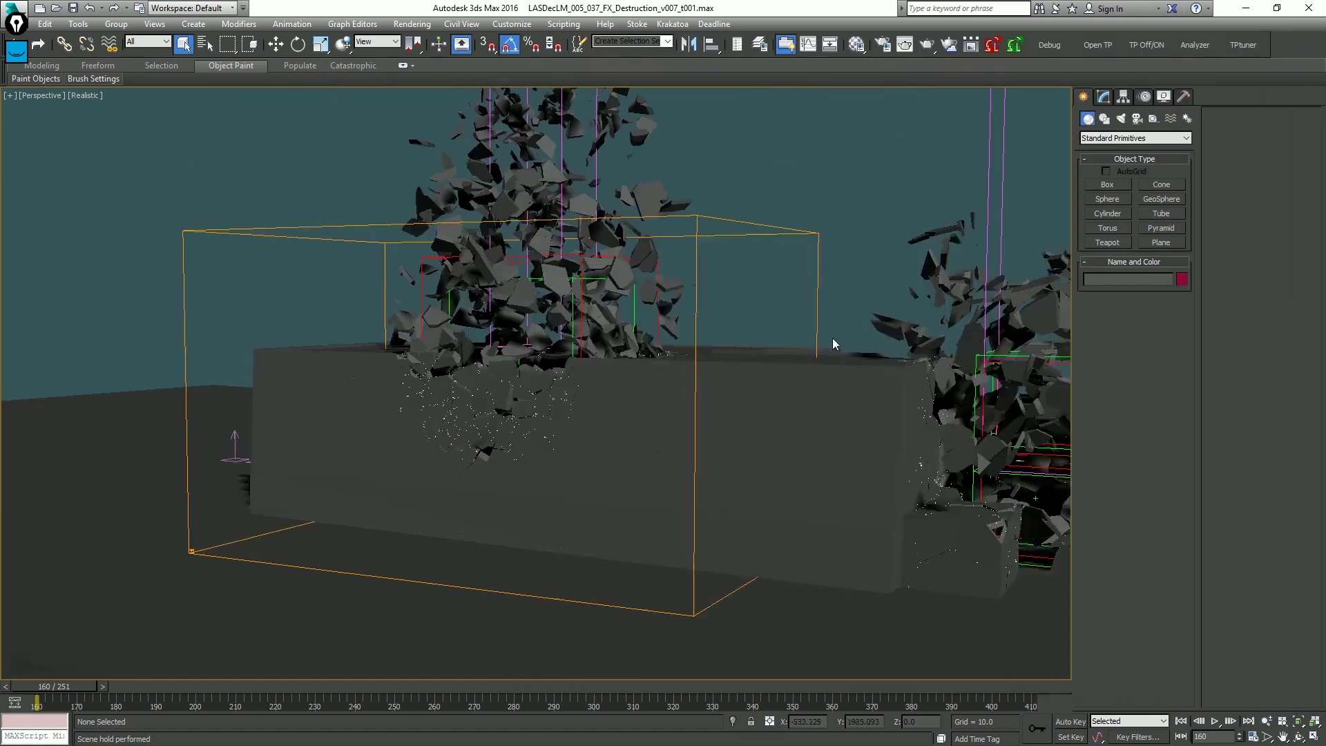
{"action": "scroll", "coordinate": [450, 319], "scroll_direction": "down", "scroll_amount": 3}
{"action": "middle_click_drag", "start_coordinate": [449, 320], "coordinate": [551, 336], "text": "alt"}
{"action": "middle_click_drag", "start_coordinate": [551, 336], "coordinate": [604, 369]}
{"action": "key", "text": "alt+z"}
{"action": "left_click_drag", "start_coordinate": [587, 409], "coordinate": [536, 360]}
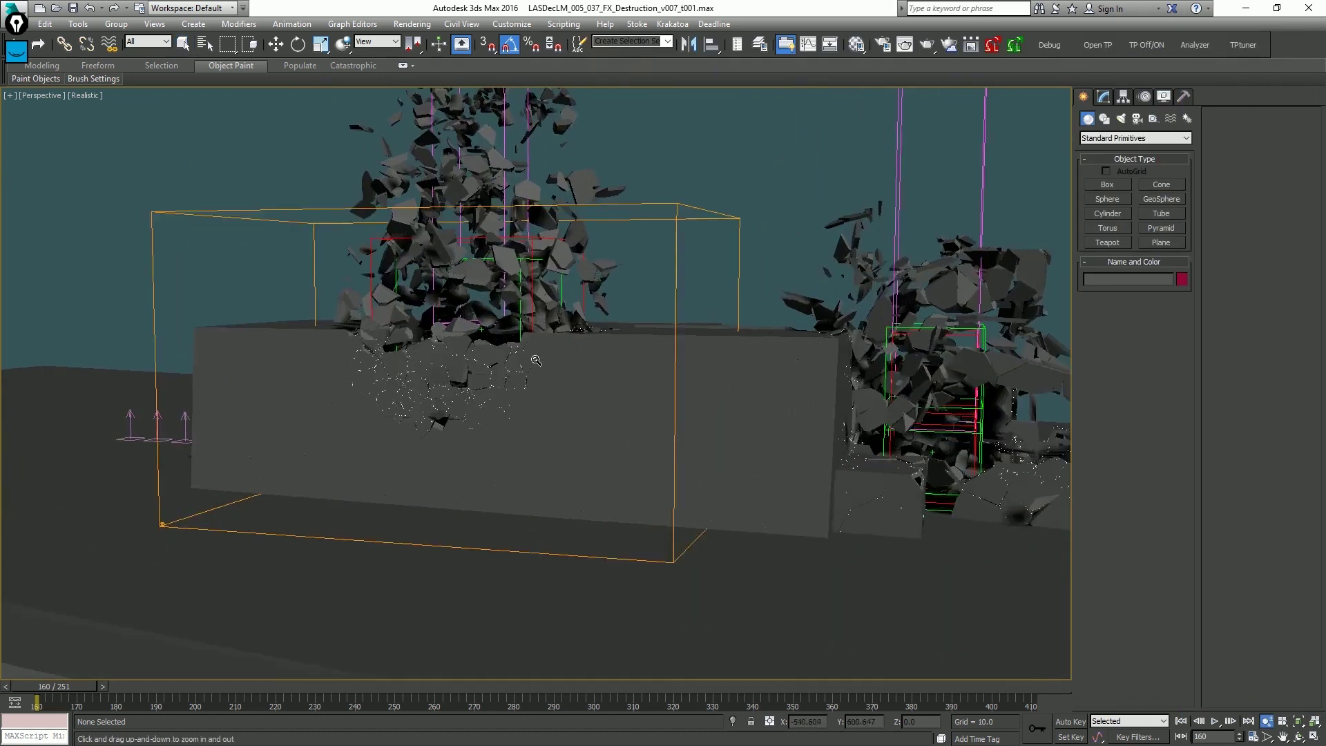
{"action": "middle_click_drag", "start_coordinate": [827, 410], "coordinate": [590, 385]}
{"action": "mouse_move", "coordinate": [782, 435]}
{"action": "middle_mouse_down", "text": "alt"}
{"action": "mouse_move", "coordinate": [755, 441]}
{"action": "mouse_move", "coordinate": [787, 453]}
{"action": "middle_mouse_up", "text": "alt"}
{"action": "scroll", "coordinate": [756, 439], "scroll_direction": "down", "scroll_amount": 3}
Set the viewport preview's rendering level to Shaded and leave the preview settings.
{"action": "key", "text": "shift+v"}
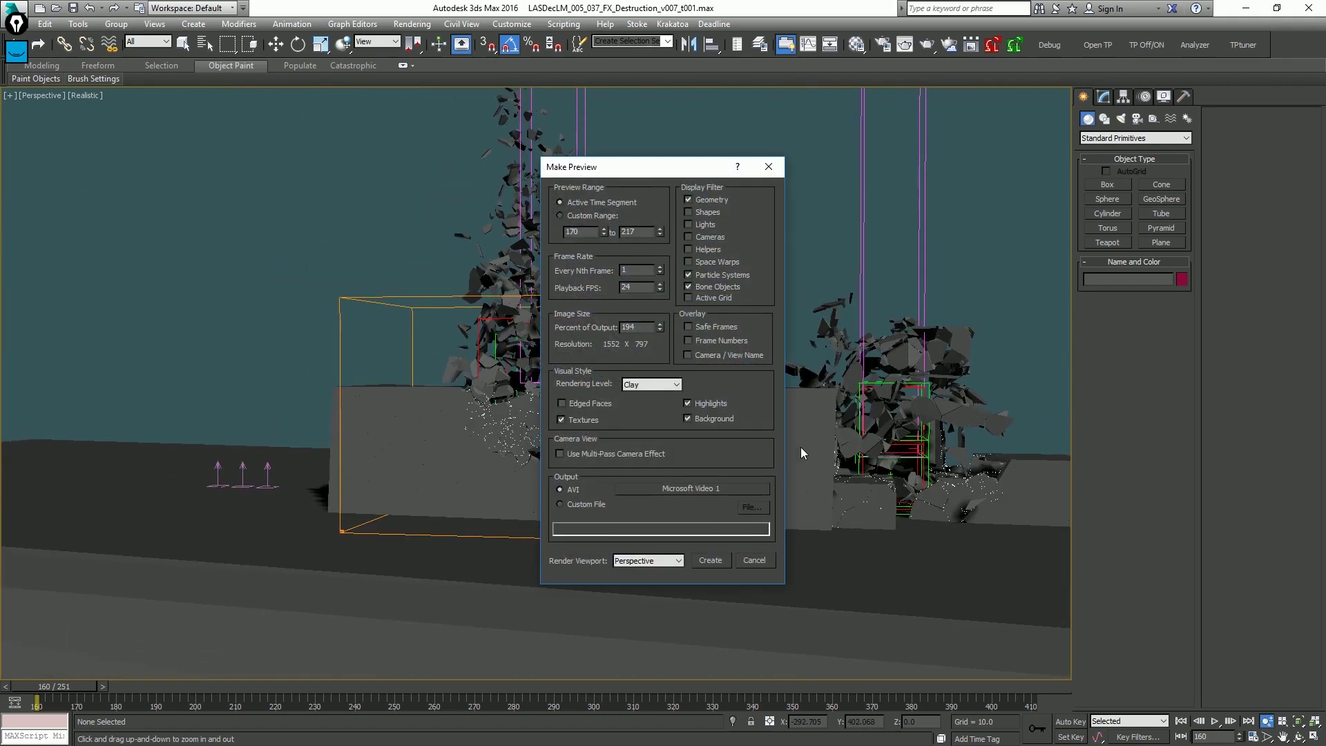
{"action": "left_click", "coordinate": [651, 385]}
{"action": "left_click", "coordinate": [651, 403]}
{"action": "key", "text": "Escape"}
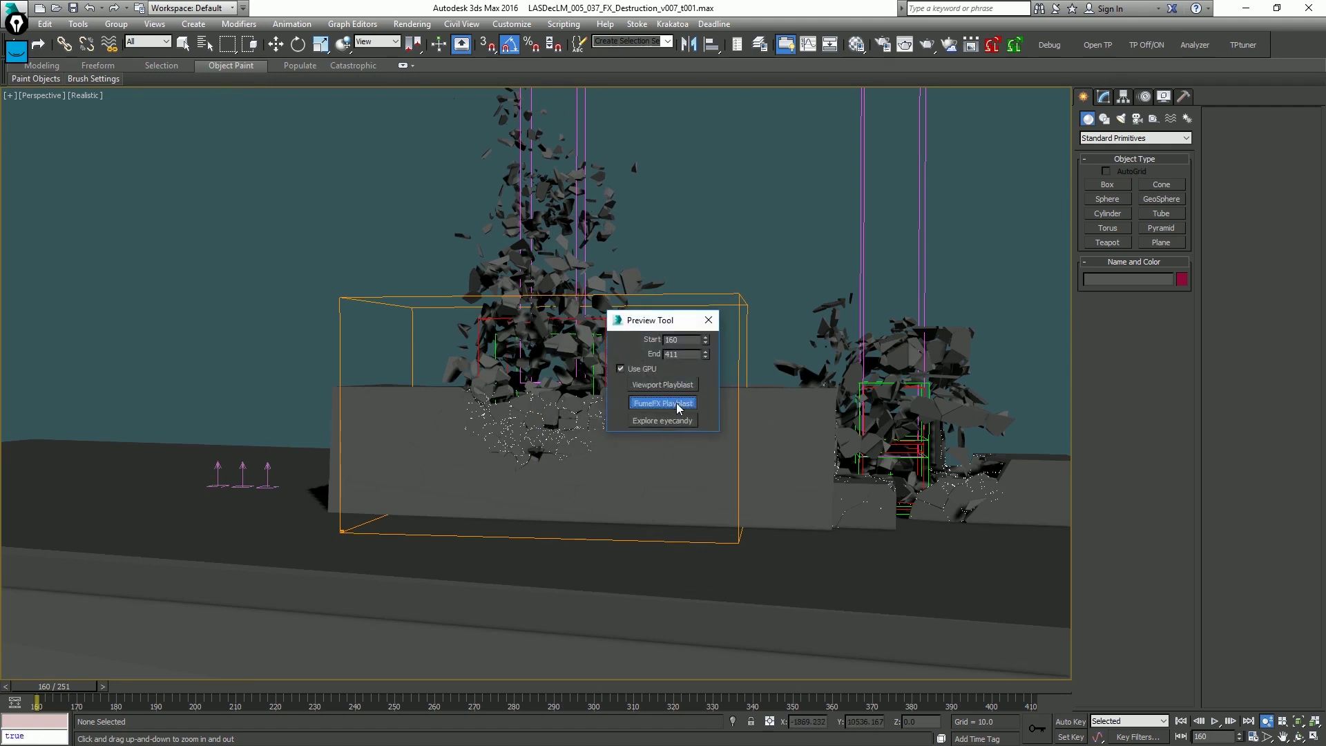
Explore the eyecandy folder from the Preview Tool and play the v006_t004_mat 7_47_PM and v005_t003_te 10_16_AM previews.
{"action": "left_click", "coordinate": [681, 385]}
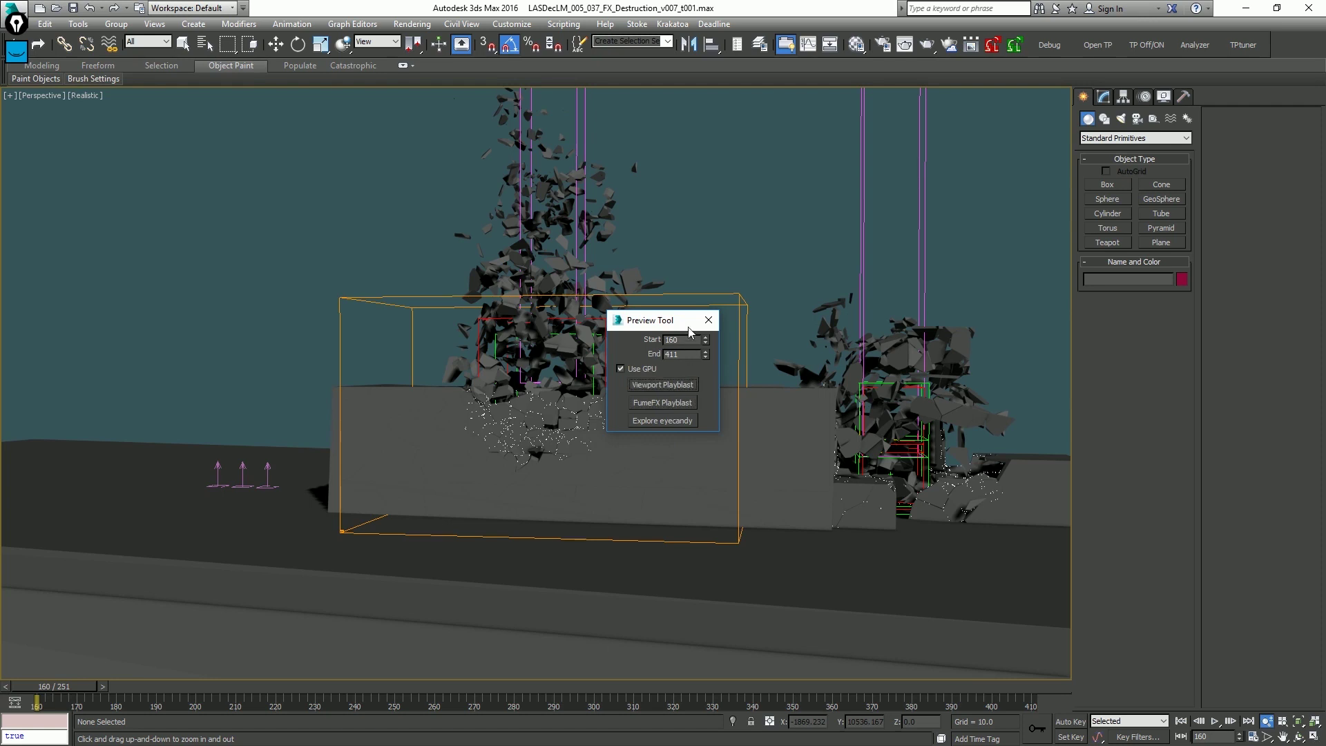
{"action": "left_click", "coordinate": [673, 421]}
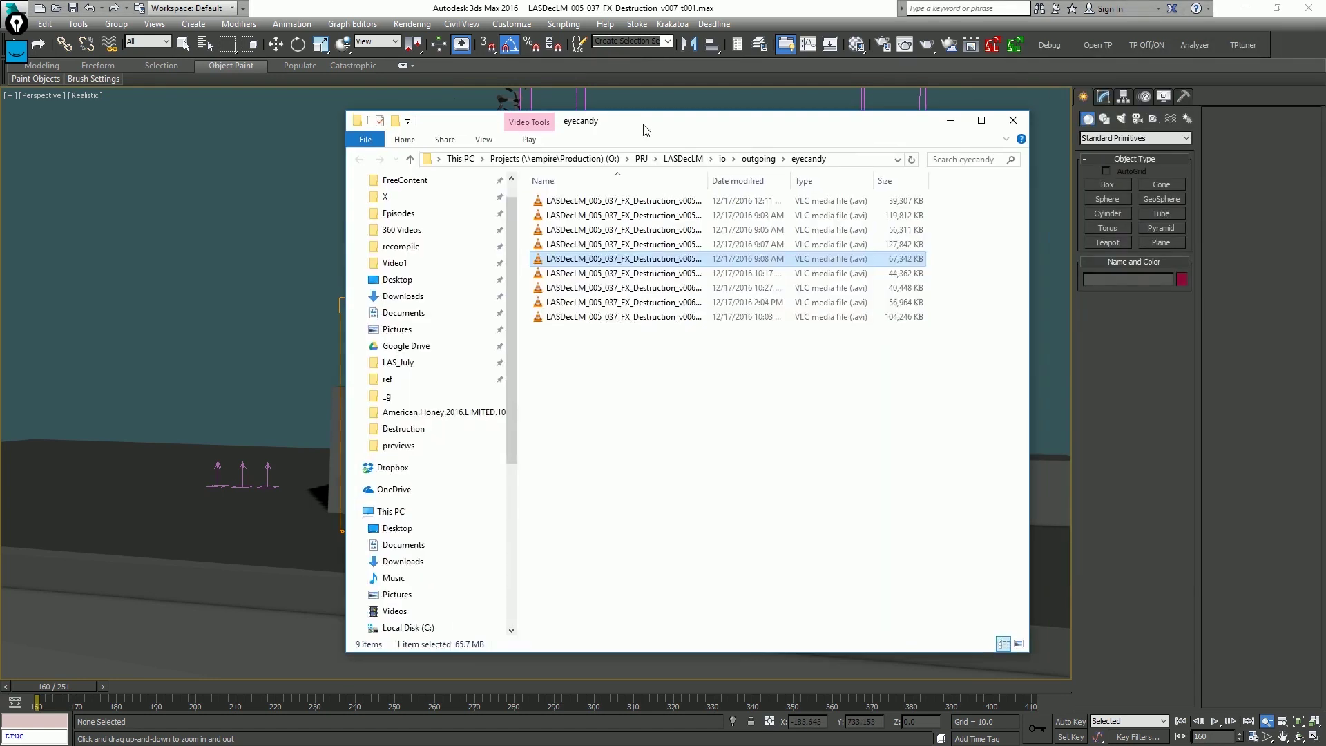
{"action": "left_click_drag", "start_coordinate": [707, 181], "coordinate": [837, 183]}
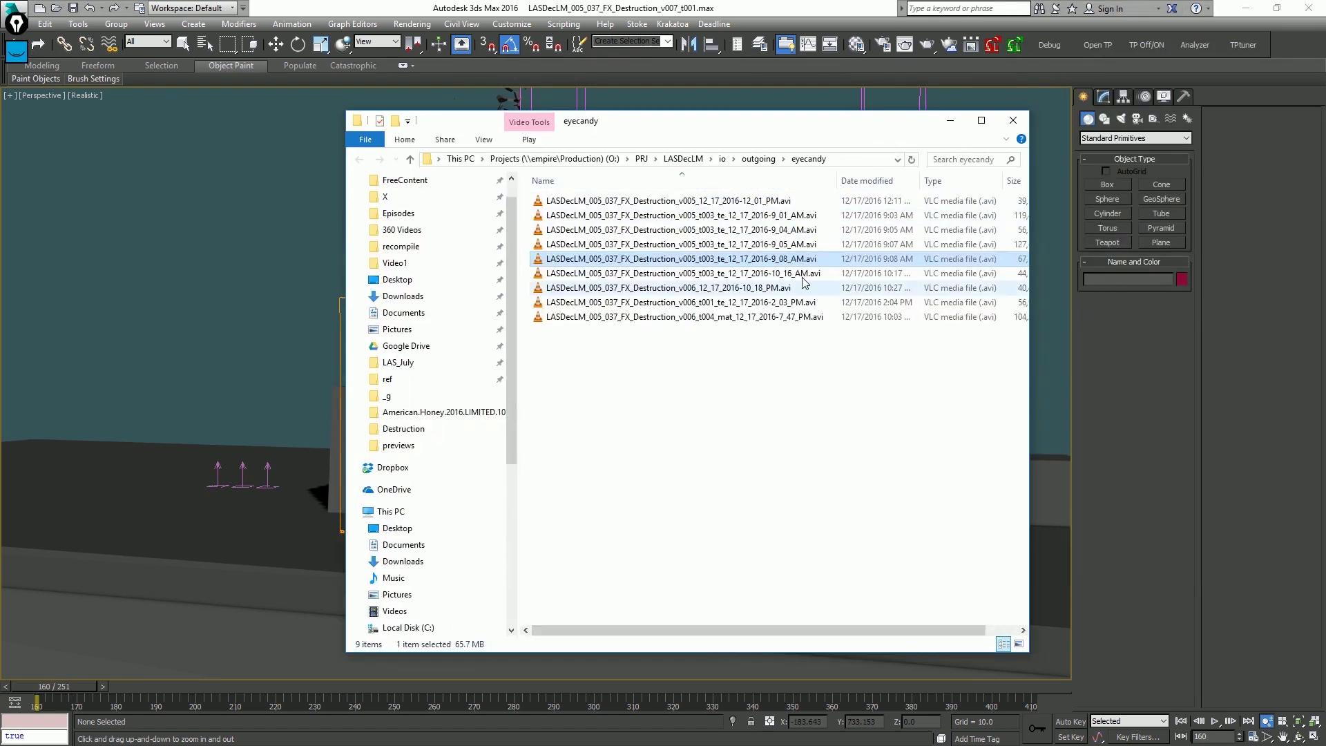
{"action": "double_click", "coordinate": [763, 317]}
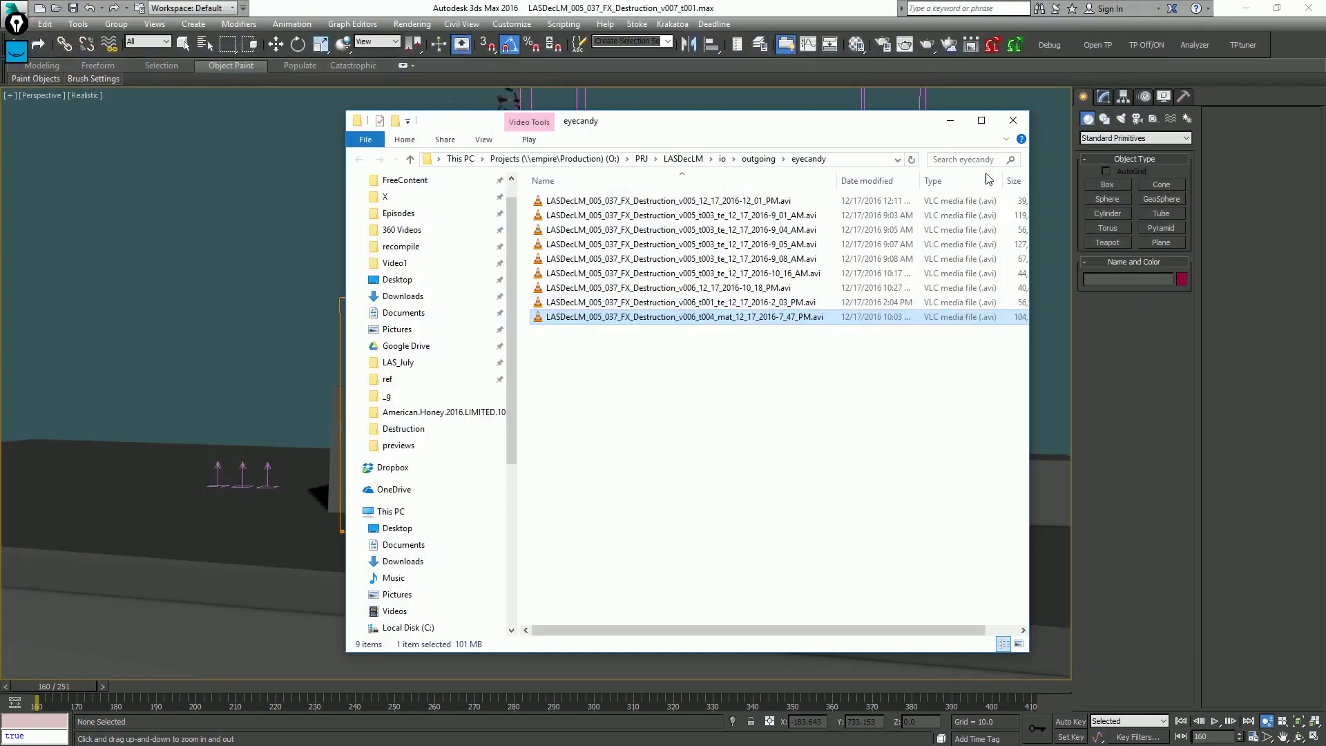
{"action": "left_click", "coordinate": [796, 407]}
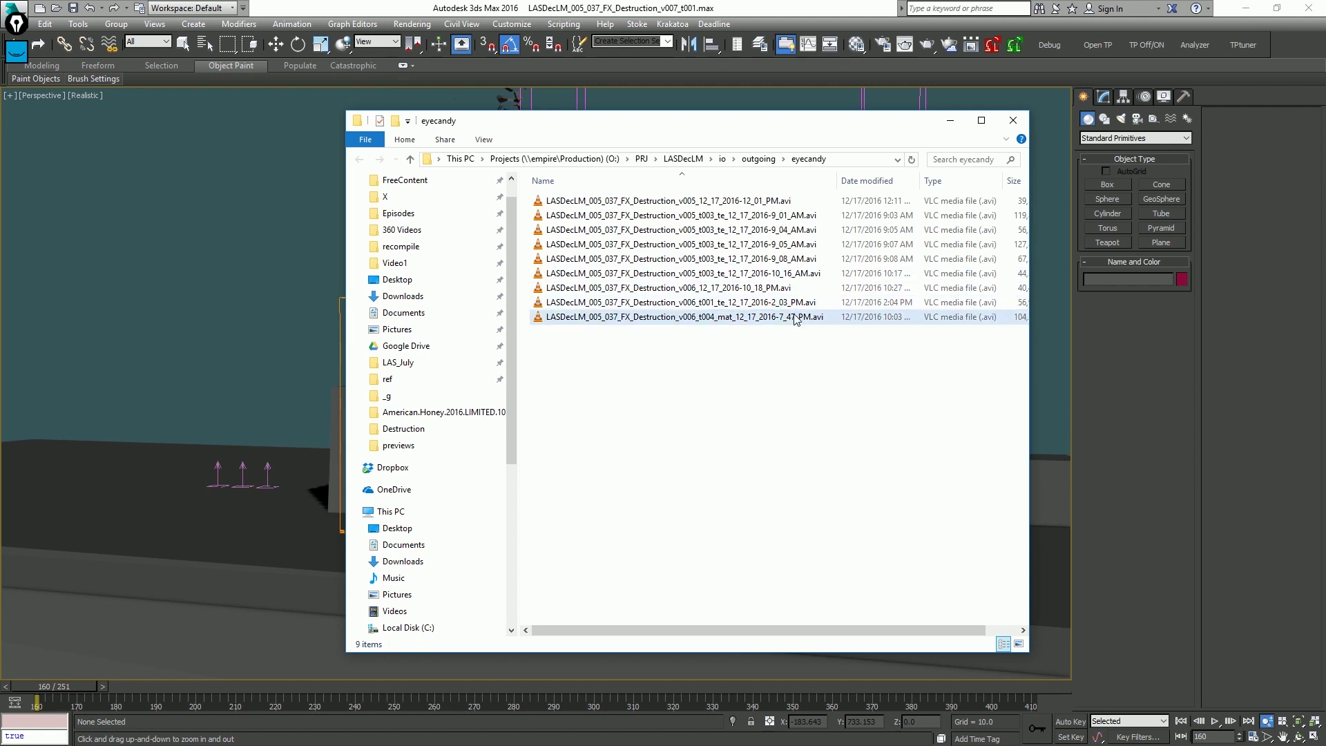
{"action": "double_click", "coordinate": [724, 274]}
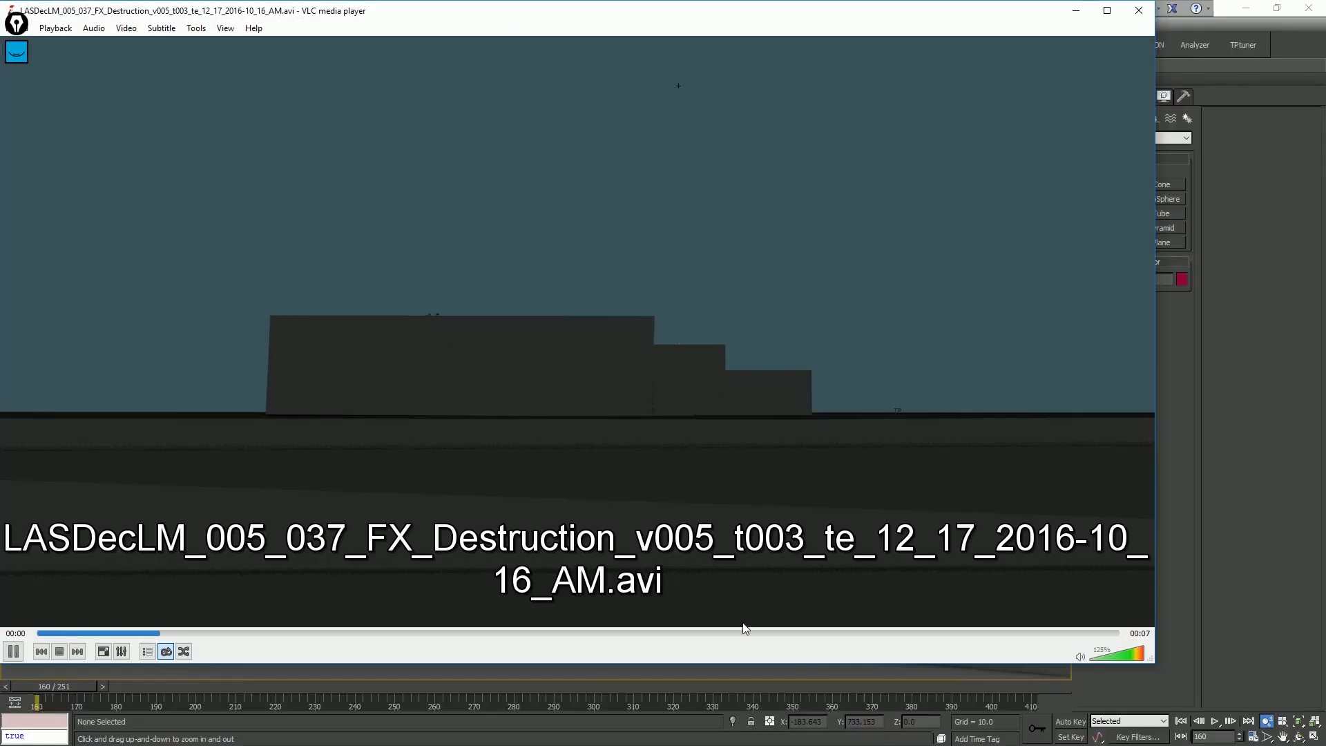
{"action": "left_click", "coordinate": [744, 632]}
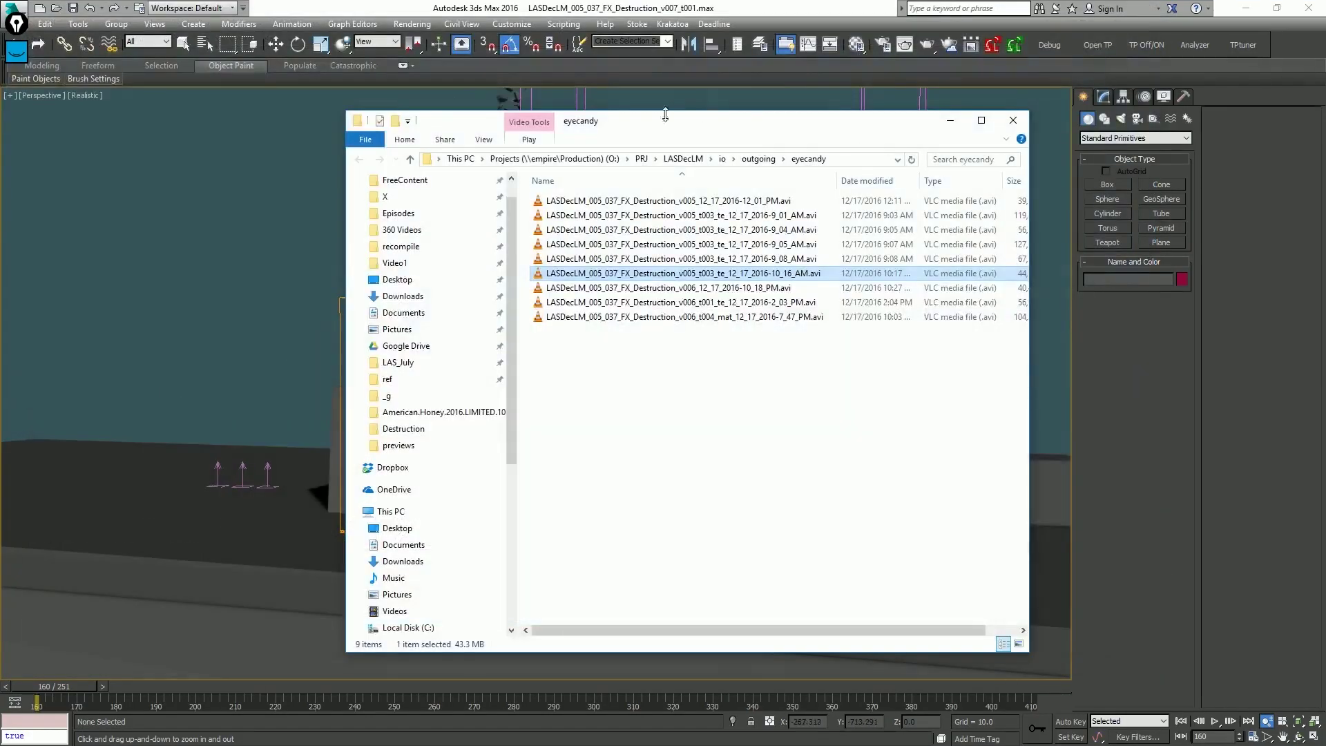
{"action": "left_click_drag", "start_coordinate": [662, 129], "coordinate": [1324, 207]}
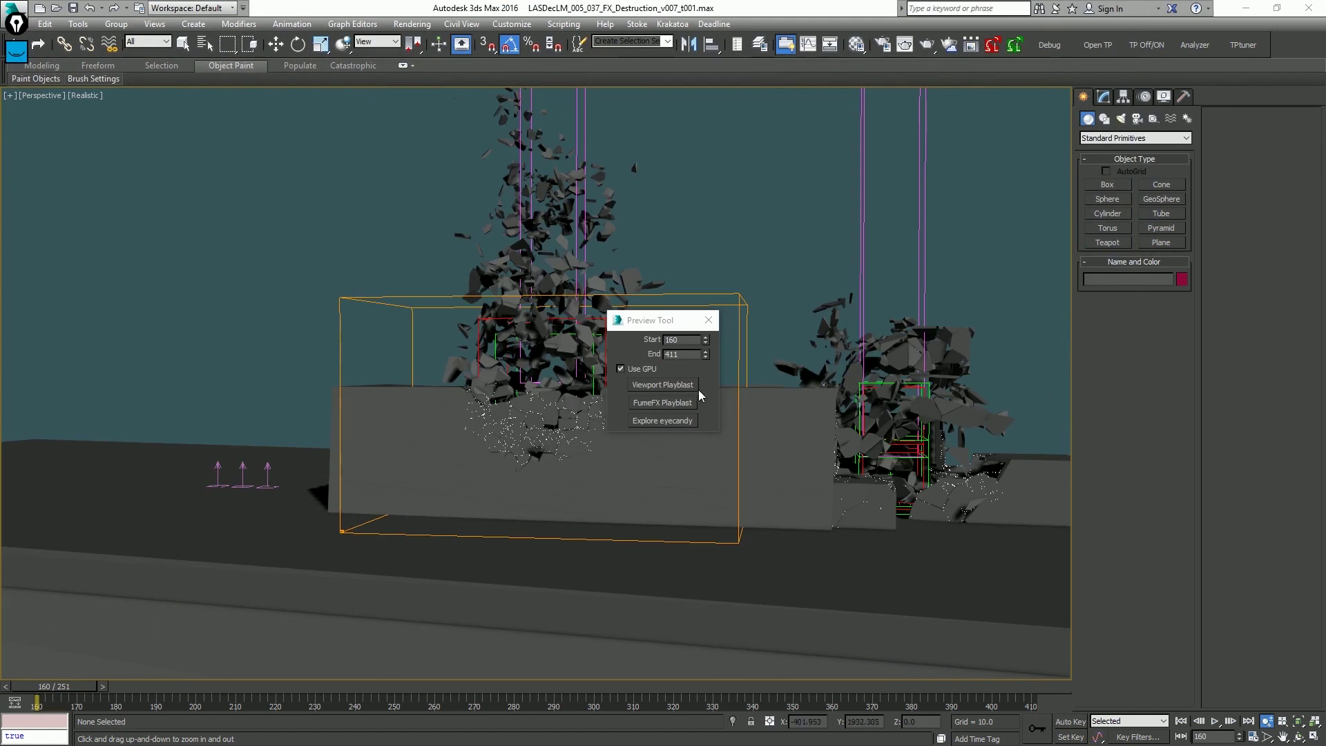
Reopen the eyecandy folder and check the earlier v005_t003_te 9_04_AM and 9_05_AM and v006 10_18_PM previews.
{"action": "left_click_drag", "start_coordinate": [657, 320], "coordinate": [695, 133]}
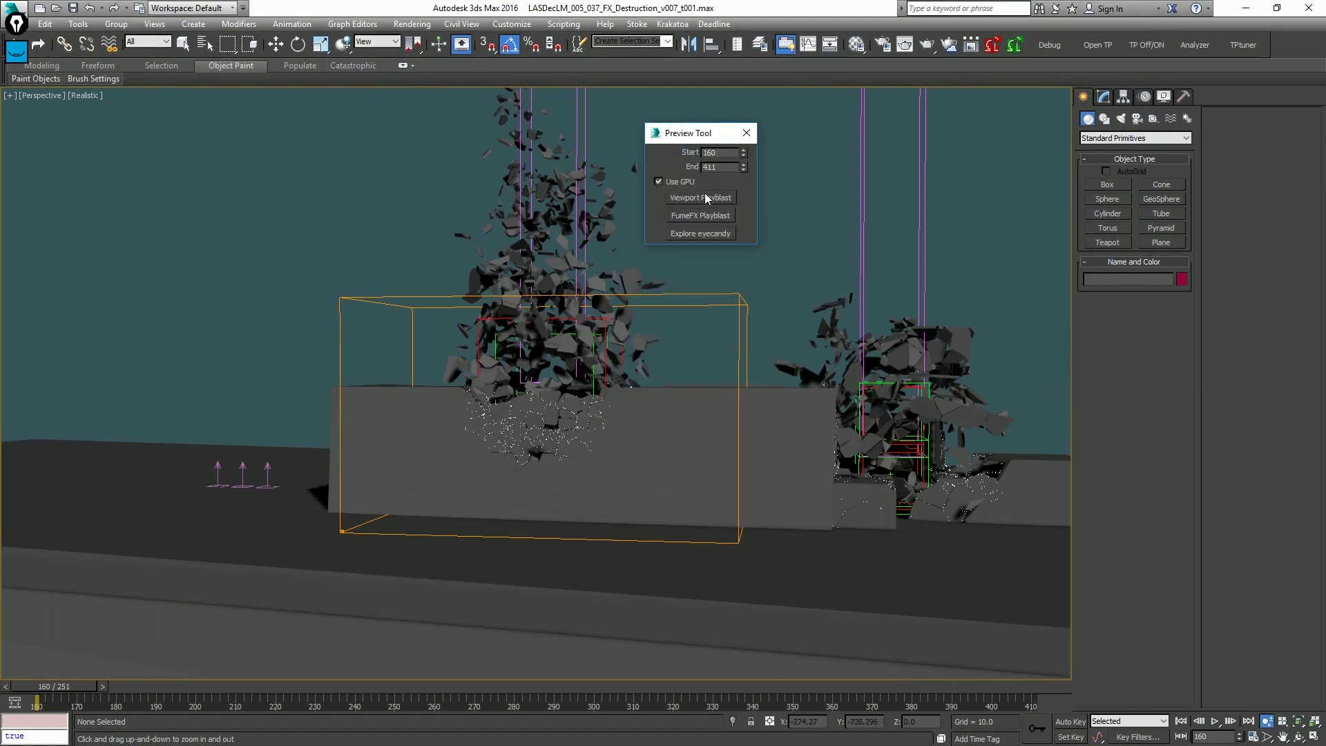
{"action": "left_click", "coordinate": [705, 216]}
{"action": "left_click", "coordinate": [700, 233]}
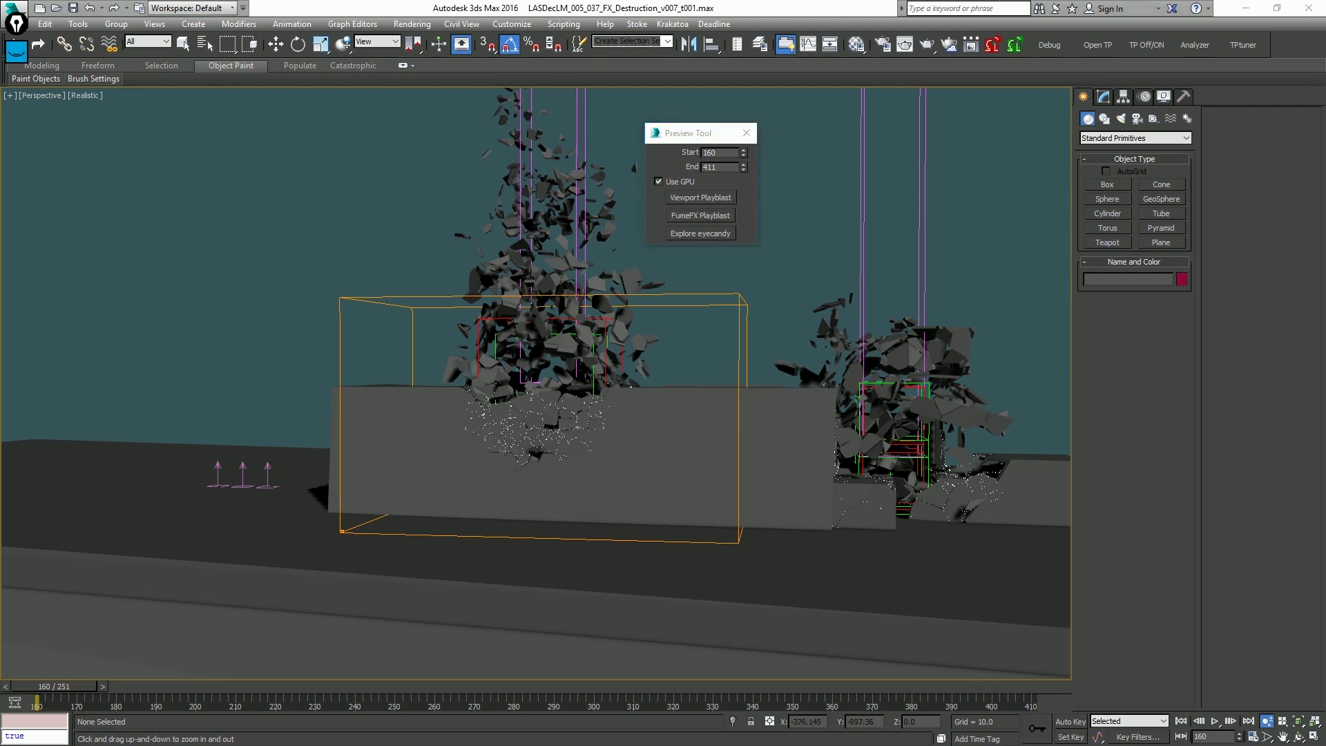
{"action": "left_click", "coordinate": [617, 232]}
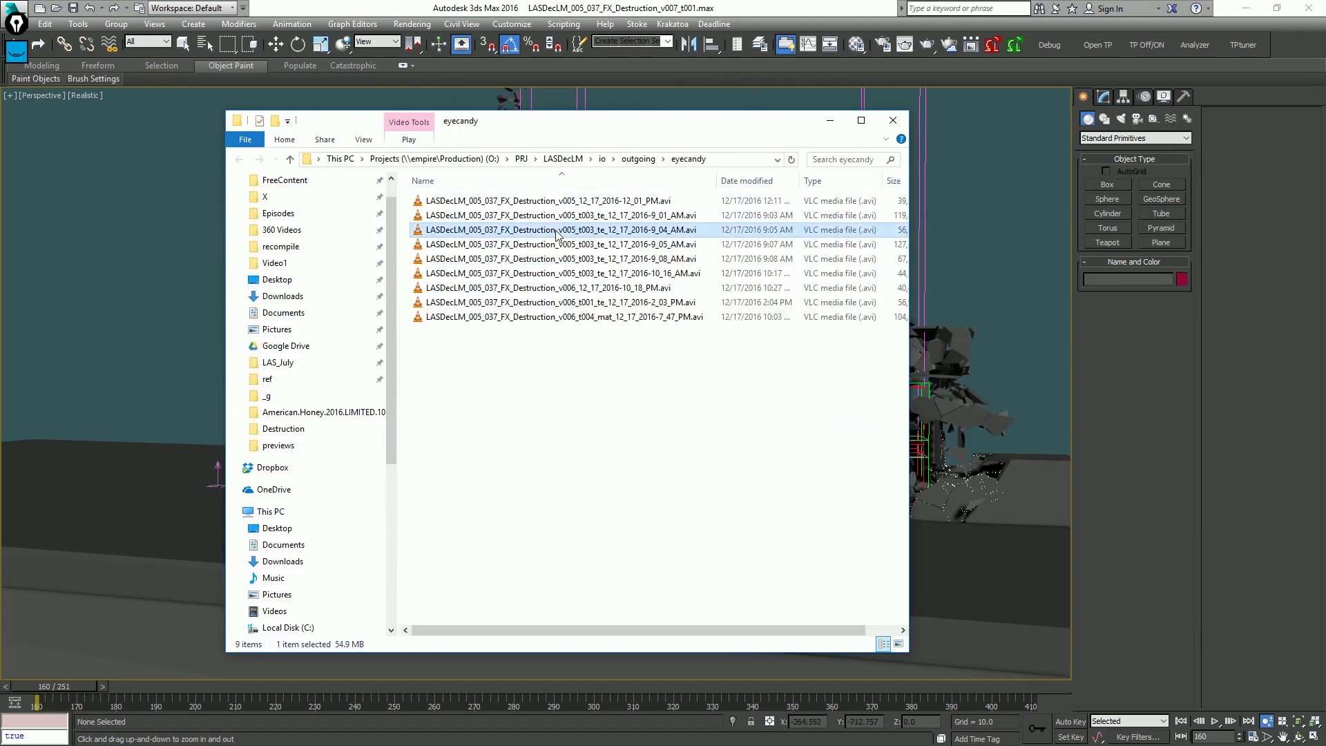
{"action": "left_click", "coordinate": [625, 245]}
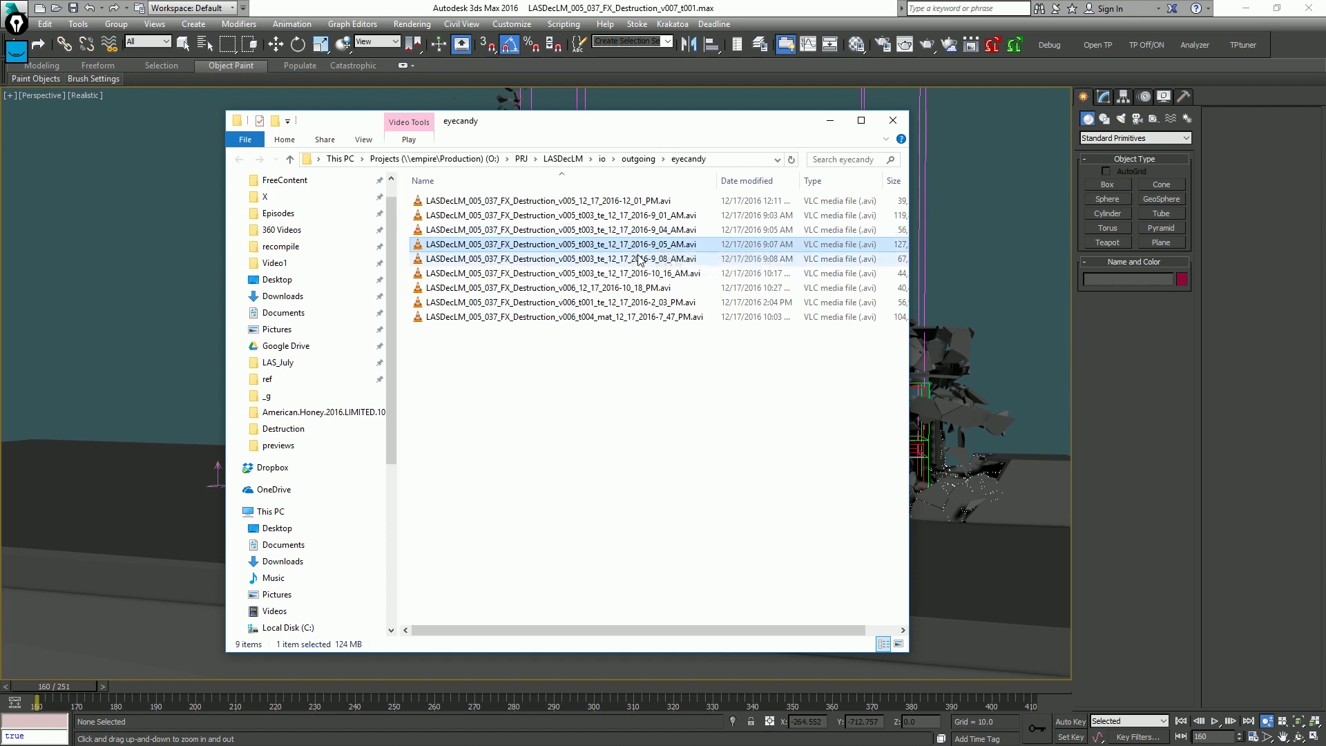
{"action": "left_click", "coordinate": [639, 287]}
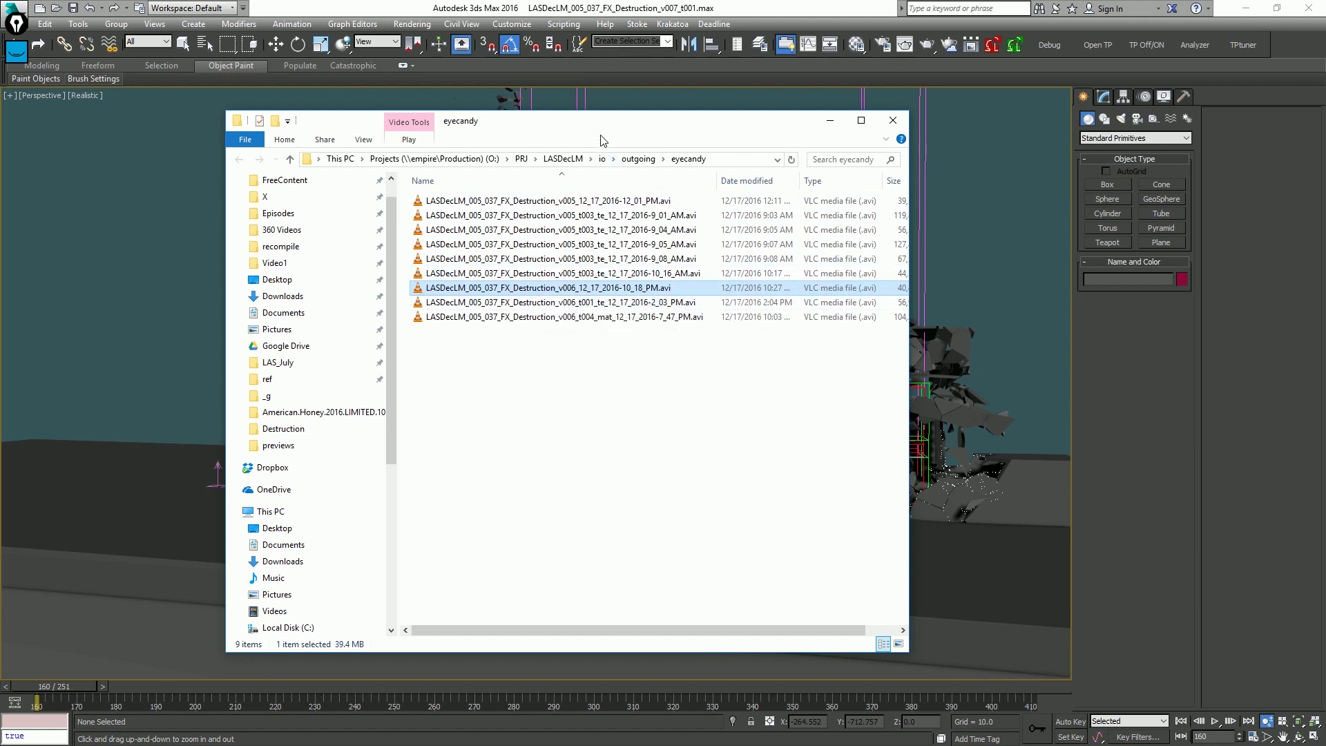
{"action": "left_click_drag", "start_coordinate": [600, 113], "coordinate": [649, 745]}
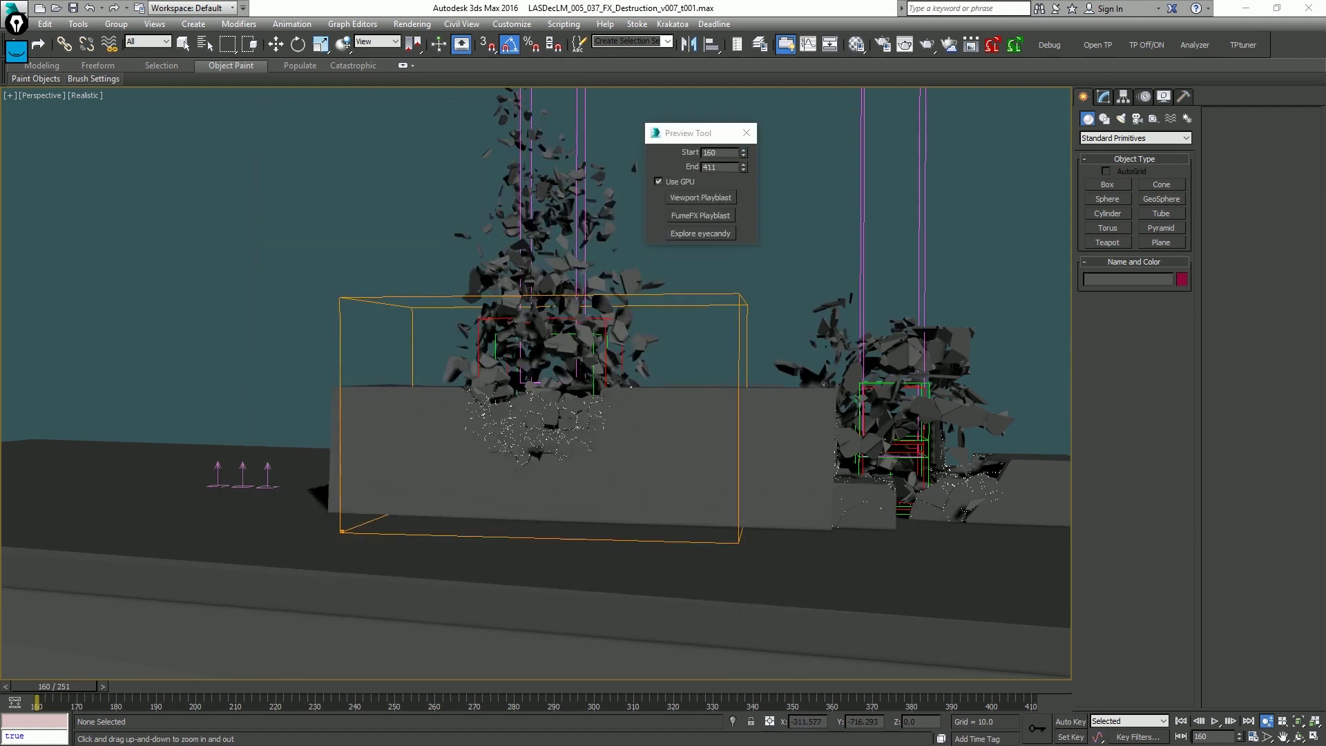
Create a shaded perspective preview of the active time segment and replay it from the start to review the dust particles.
{"action": "left_click", "coordinate": [720, 198]}
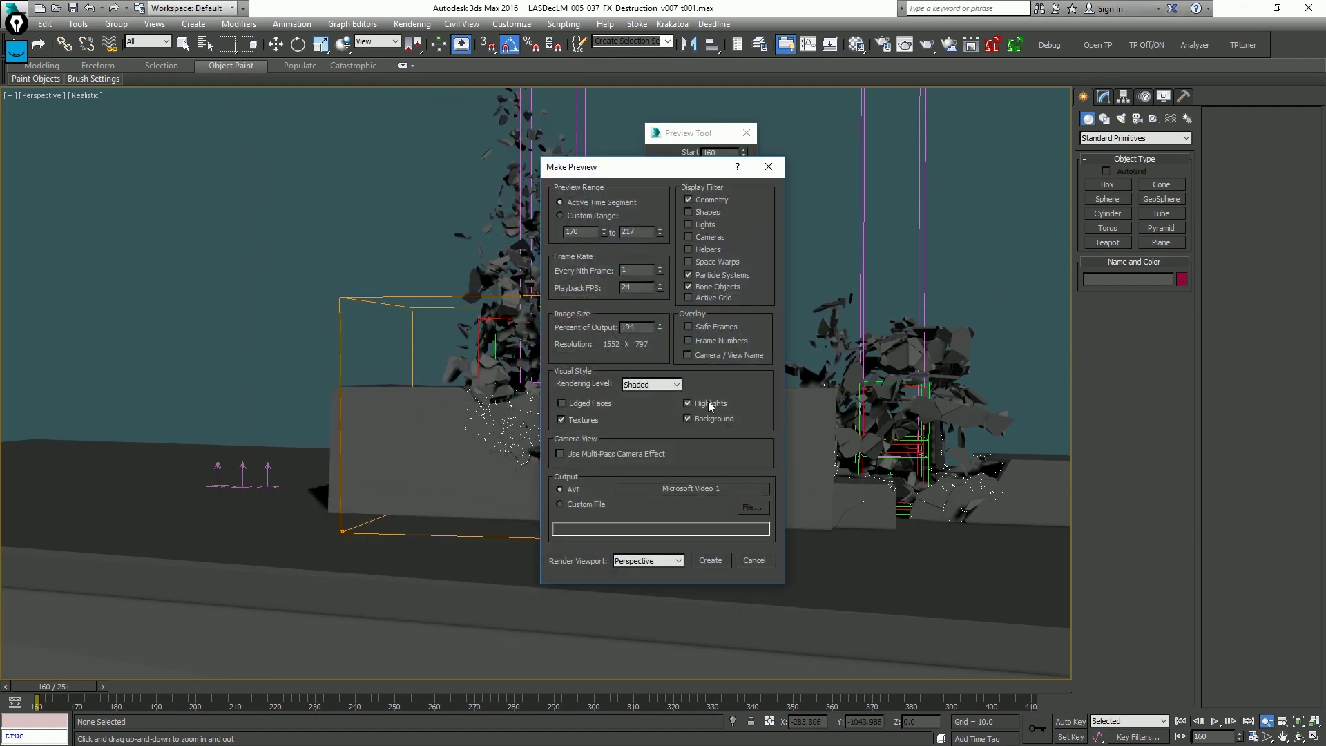
{"action": "left_click", "coordinate": [716, 560]}
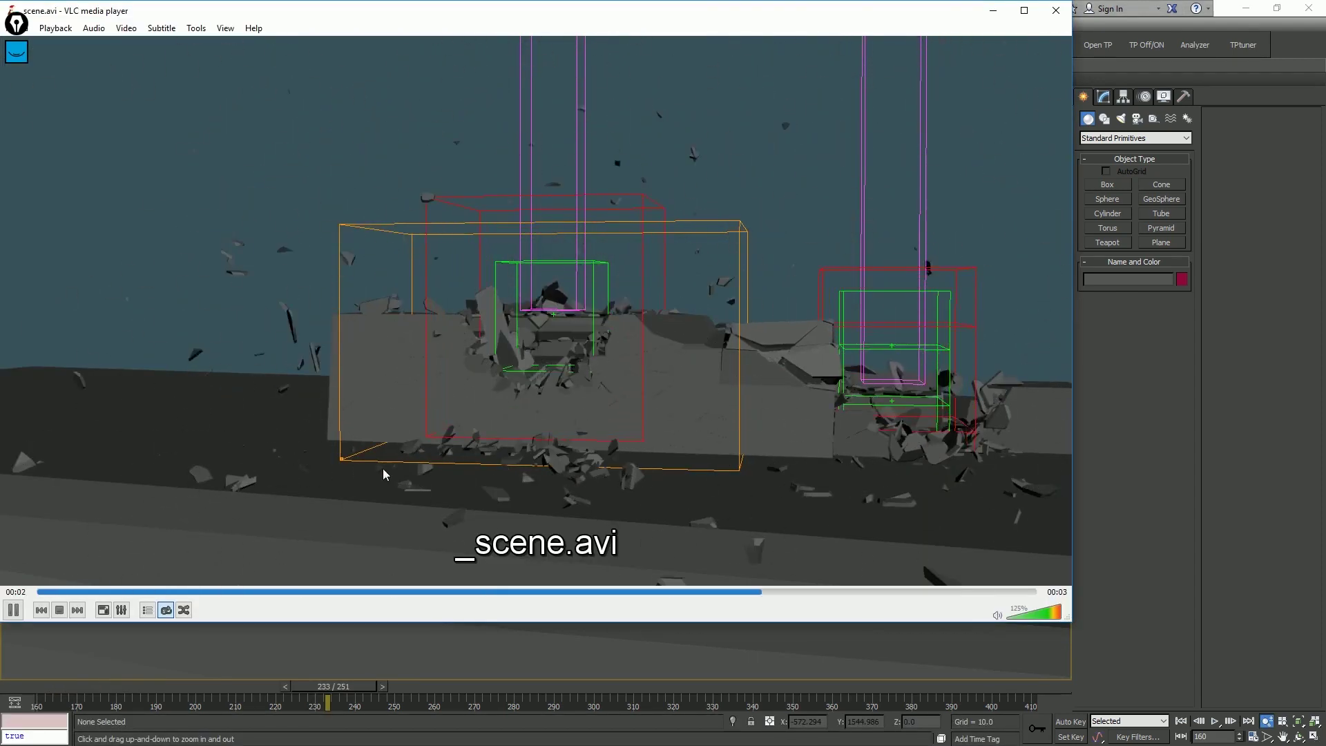
{"action": "left_click", "coordinate": [48, 592]}
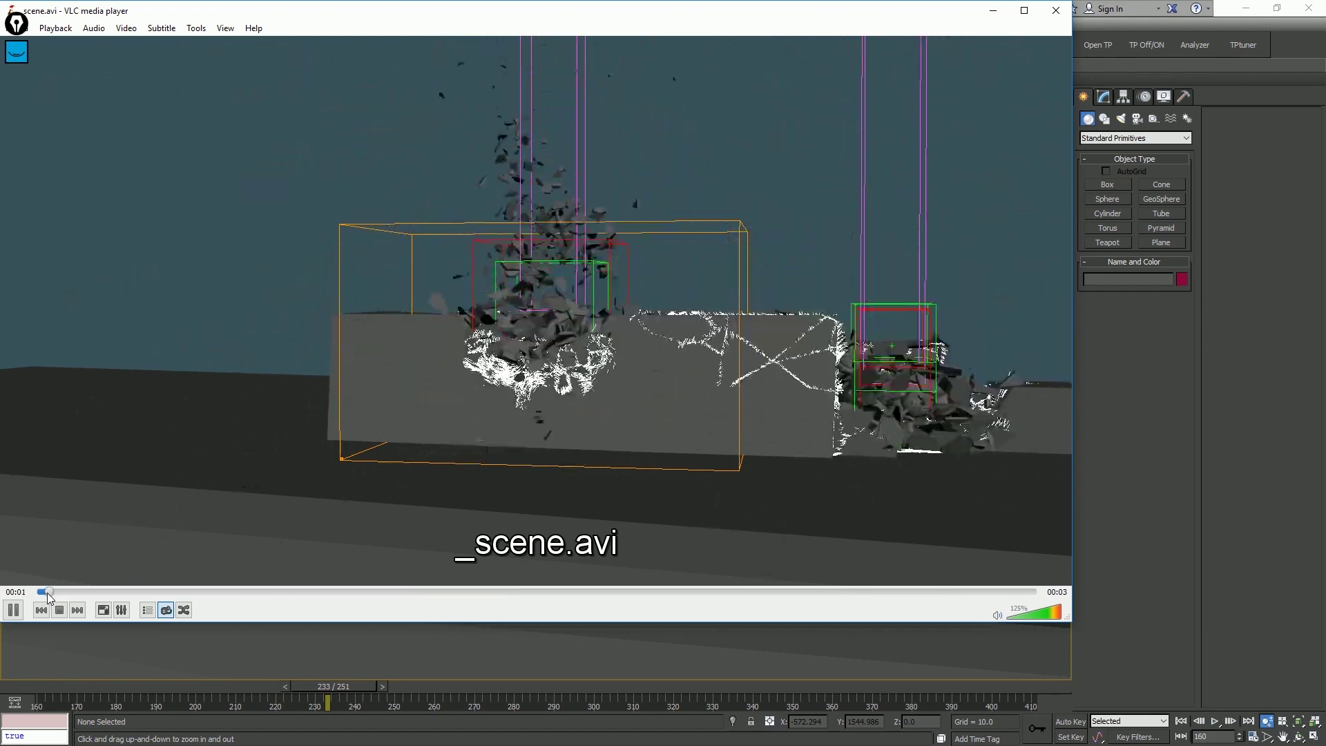
{"action": "left_click", "coordinate": [47, 592]}
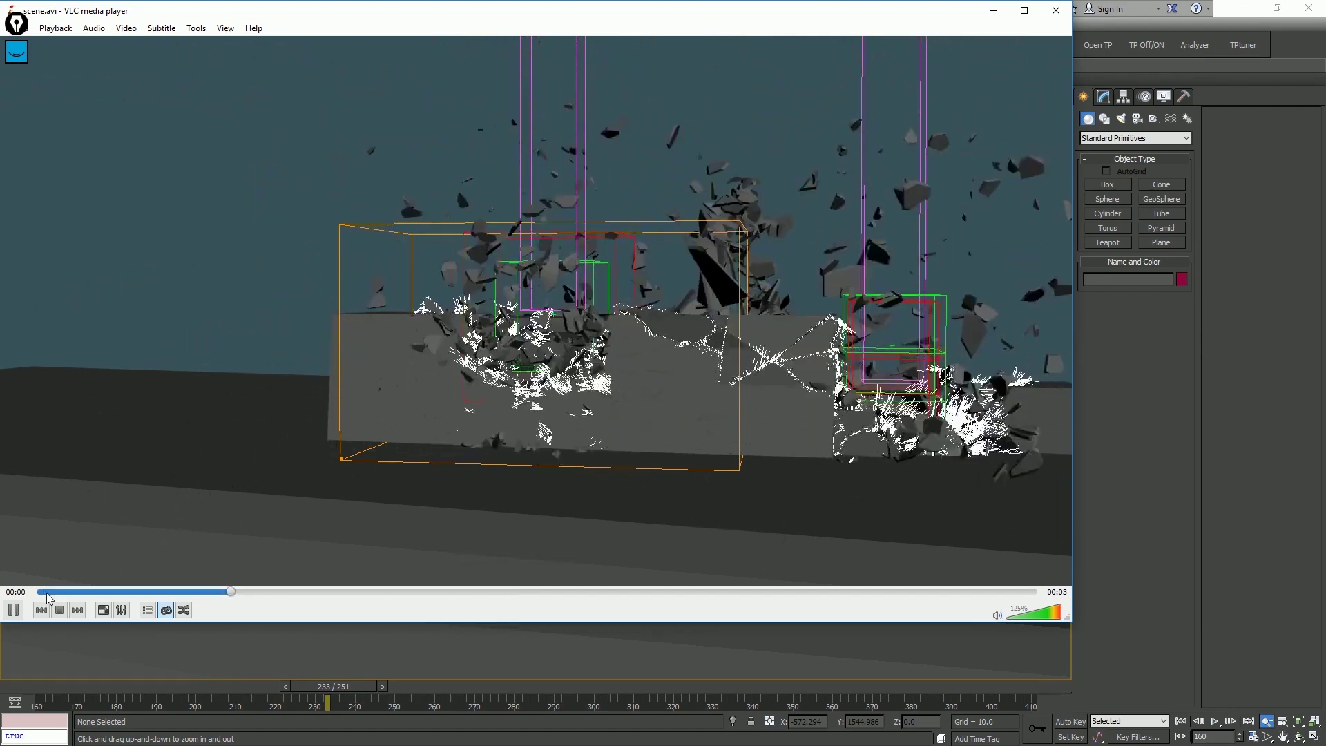
{"action": "left_click", "coordinate": [47, 593]}
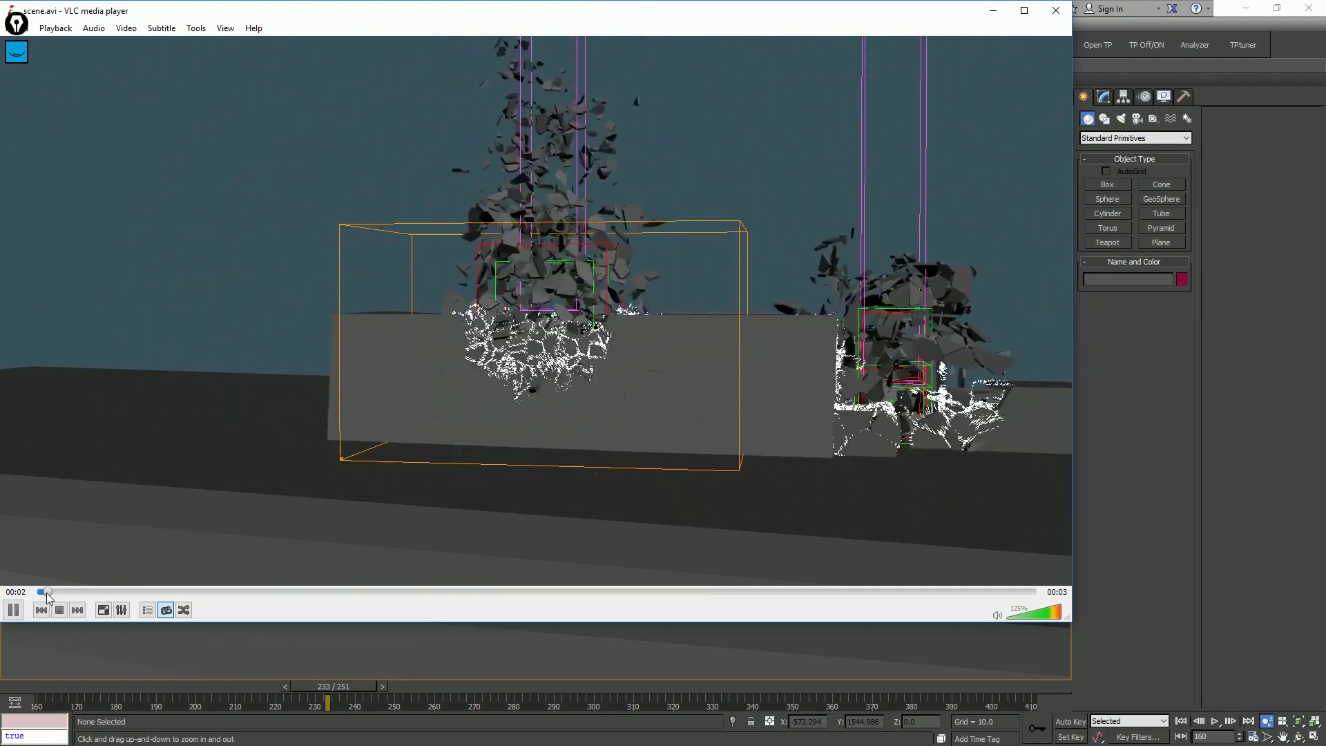
{"action": "left_click", "coordinate": [1056, 11]}
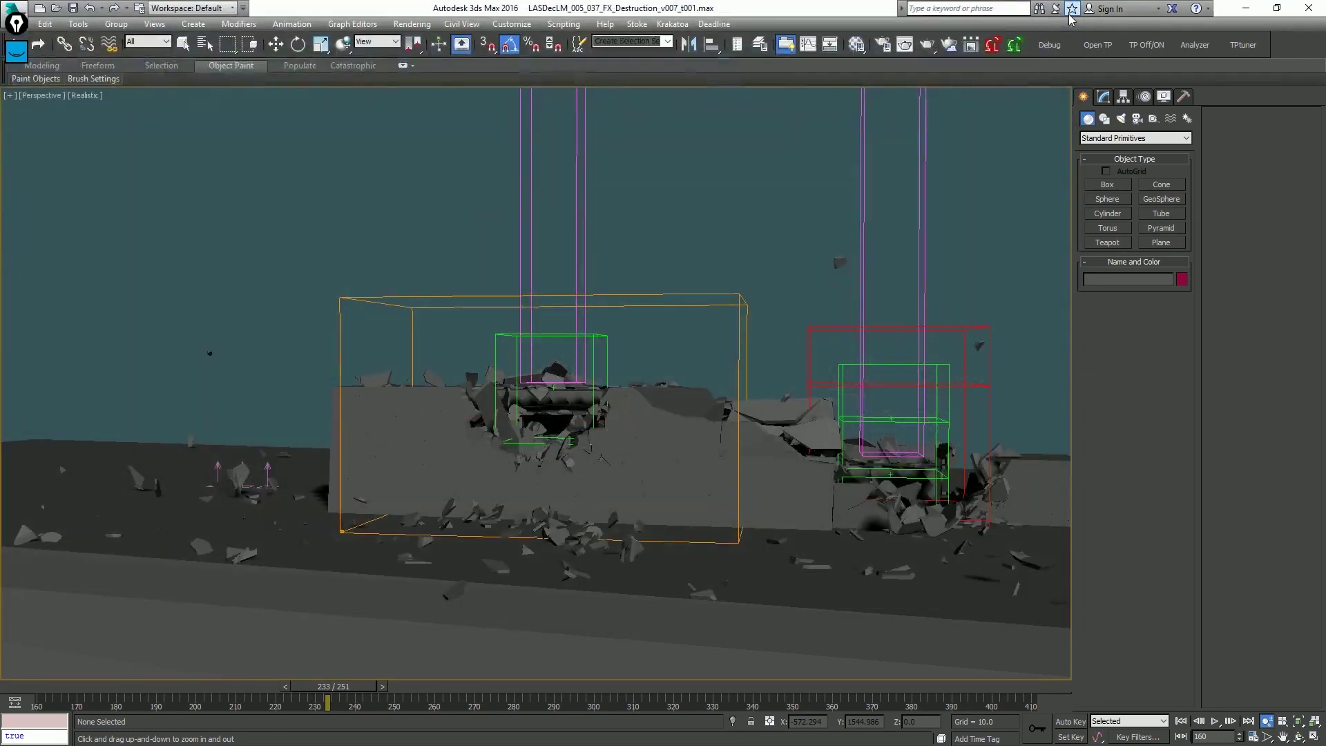
Add a Direction input to the lower PositionBorn in SpawnFFX, connect _B1_vb1's Velocity to it and review its settings.
{"action": "scroll", "coordinate": [665, 184], "scroll_direction": "down", "scroll_amount": 3}
{"action": "mouse_move", "coordinate": [666, 183]}
{"action": "middle_mouse_down", "text": "alt"}
{"action": "mouse_move", "coordinate": [624, 316]}
{"action": "mouse_move", "coordinate": [823, 248]}
{"action": "middle_mouse_up", "text": "alt"}
{"action": "scroll", "coordinate": [624, 316], "scroll_direction": "up", "scroll_amount": 3}
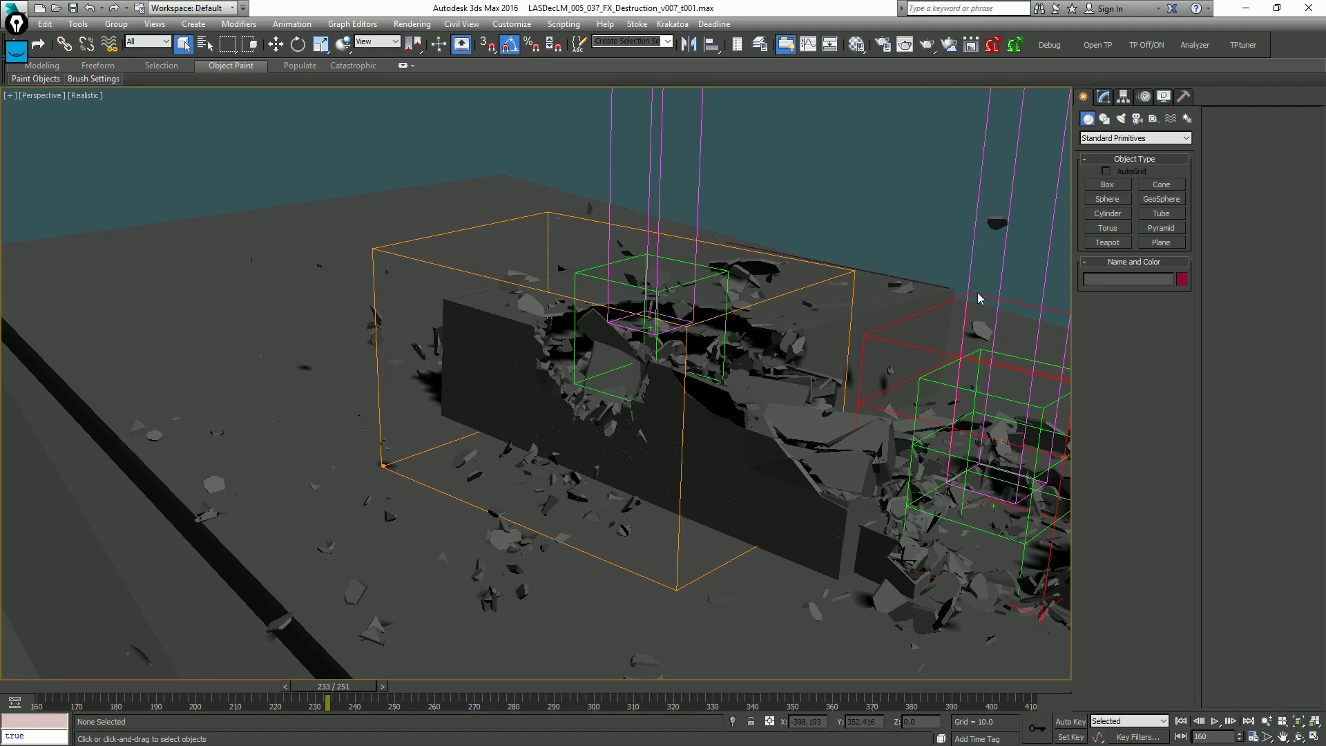
{"action": "key", "text": "alt+Tab"}
{"action": "left_click", "coordinate": [956, 399]}
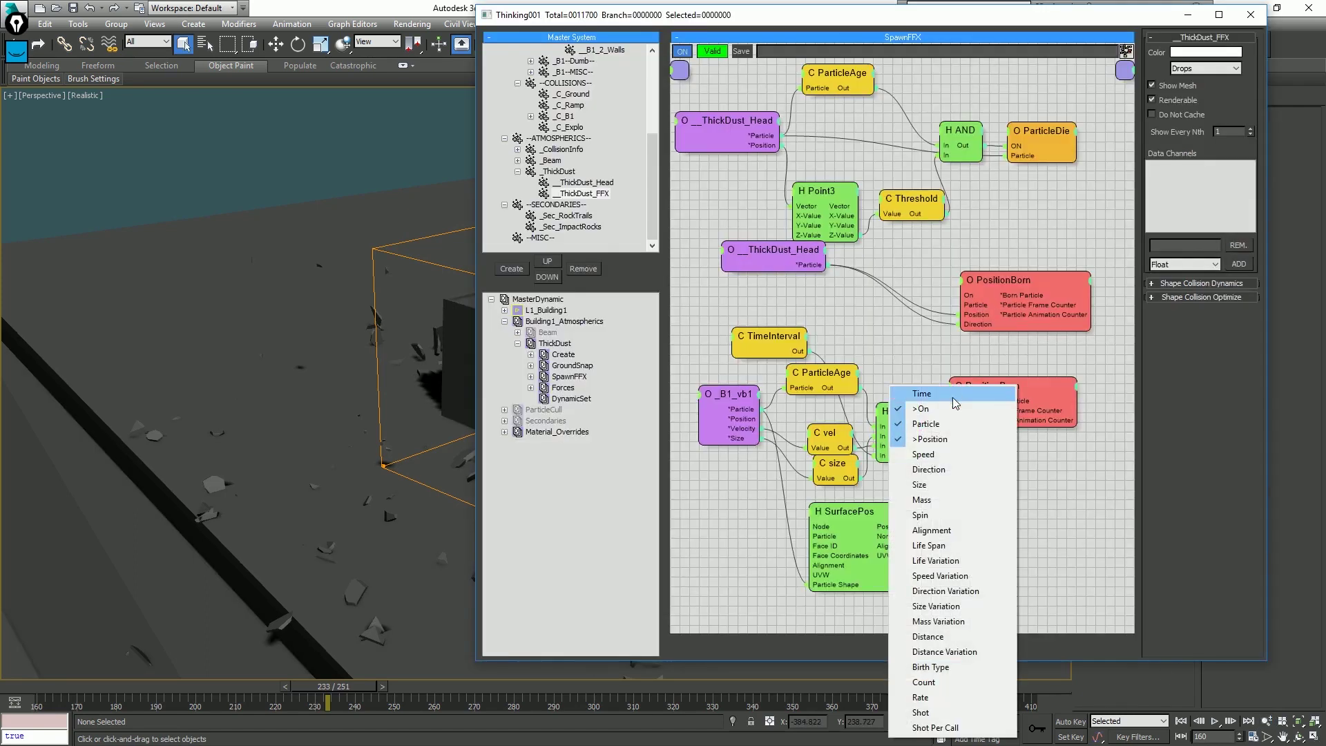
{"action": "left_click", "coordinate": [966, 451]}
{"action": "left_click_drag", "start_coordinate": [960, 429], "coordinate": [760, 428]}
{"action": "left_click", "coordinate": [1000, 394]}
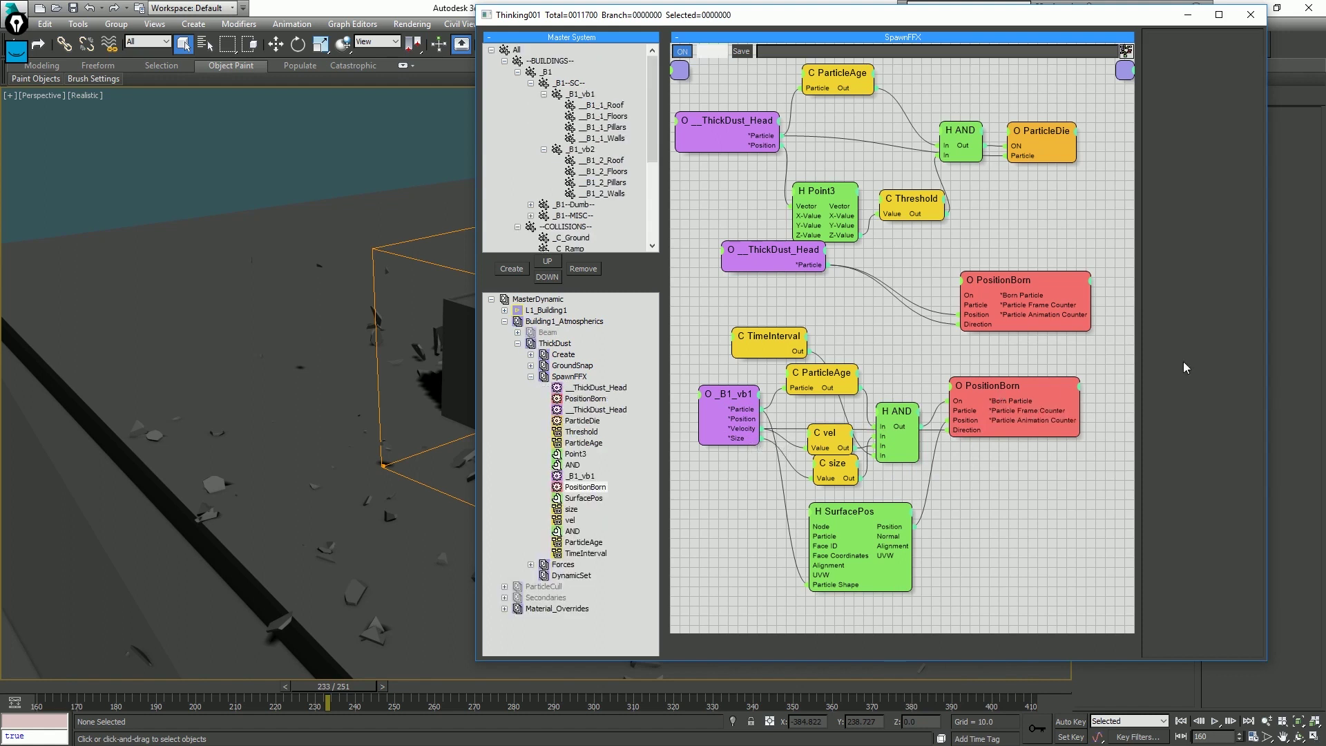
{"action": "scroll", "coordinate": [1215, 608], "scroll_direction": "down", "scroll_amount": 5}
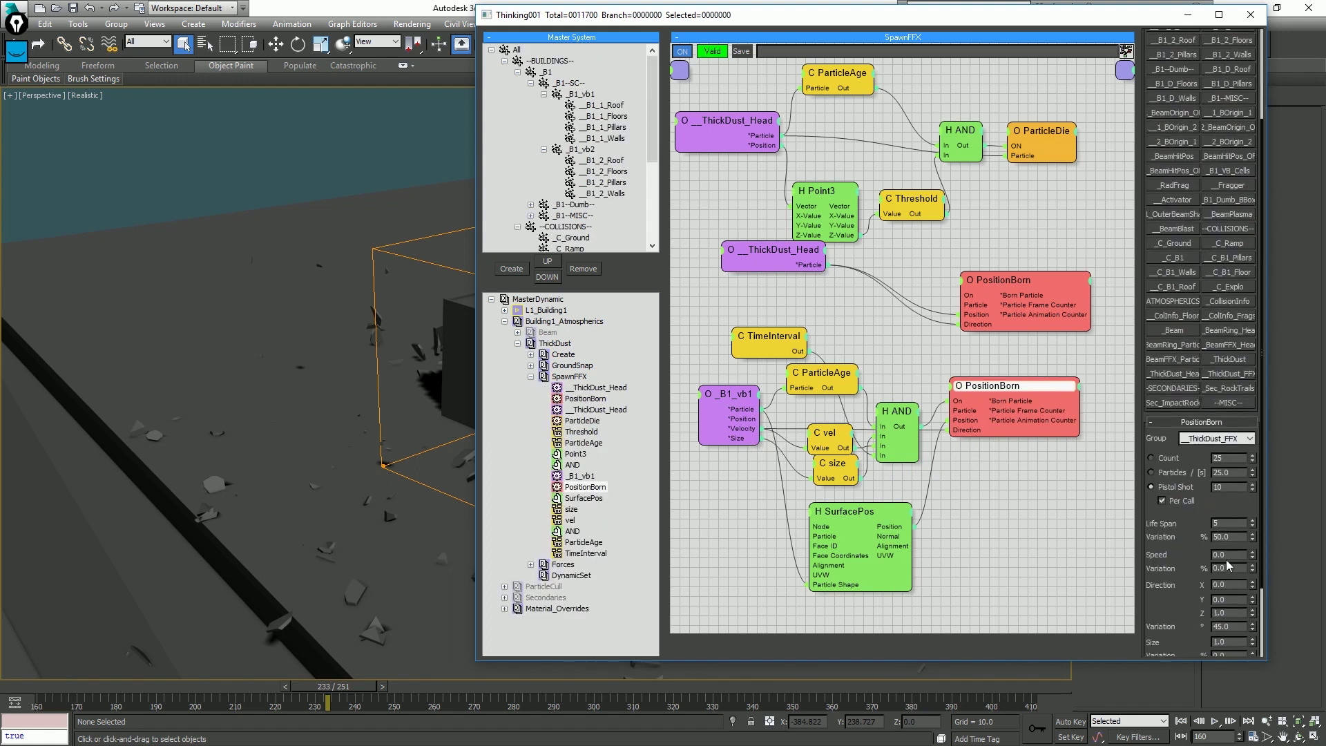
{"action": "left_click", "coordinate": [530, 377]}
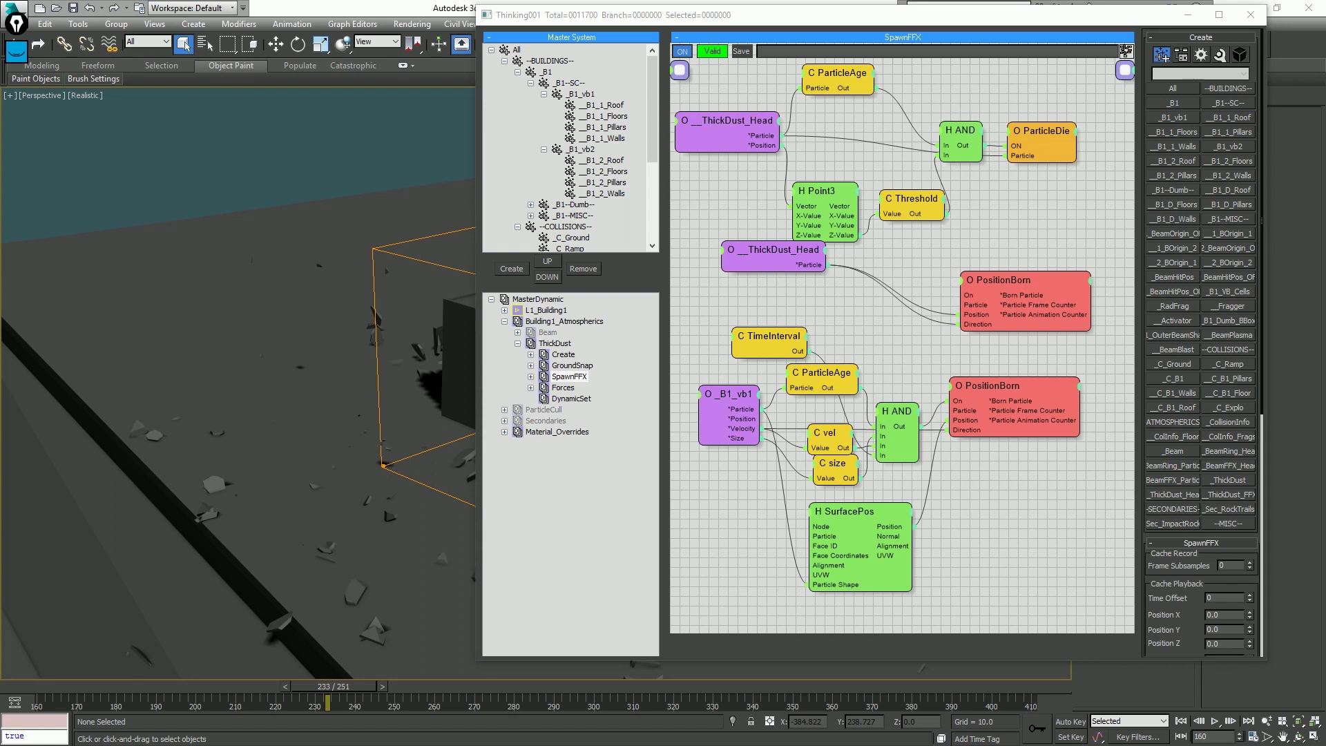
Hold the scene and return the timeline to frame 160.
{"action": "middle_click_drag", "start_coordinate": [226, 397], "coordinate": [259, 396]}
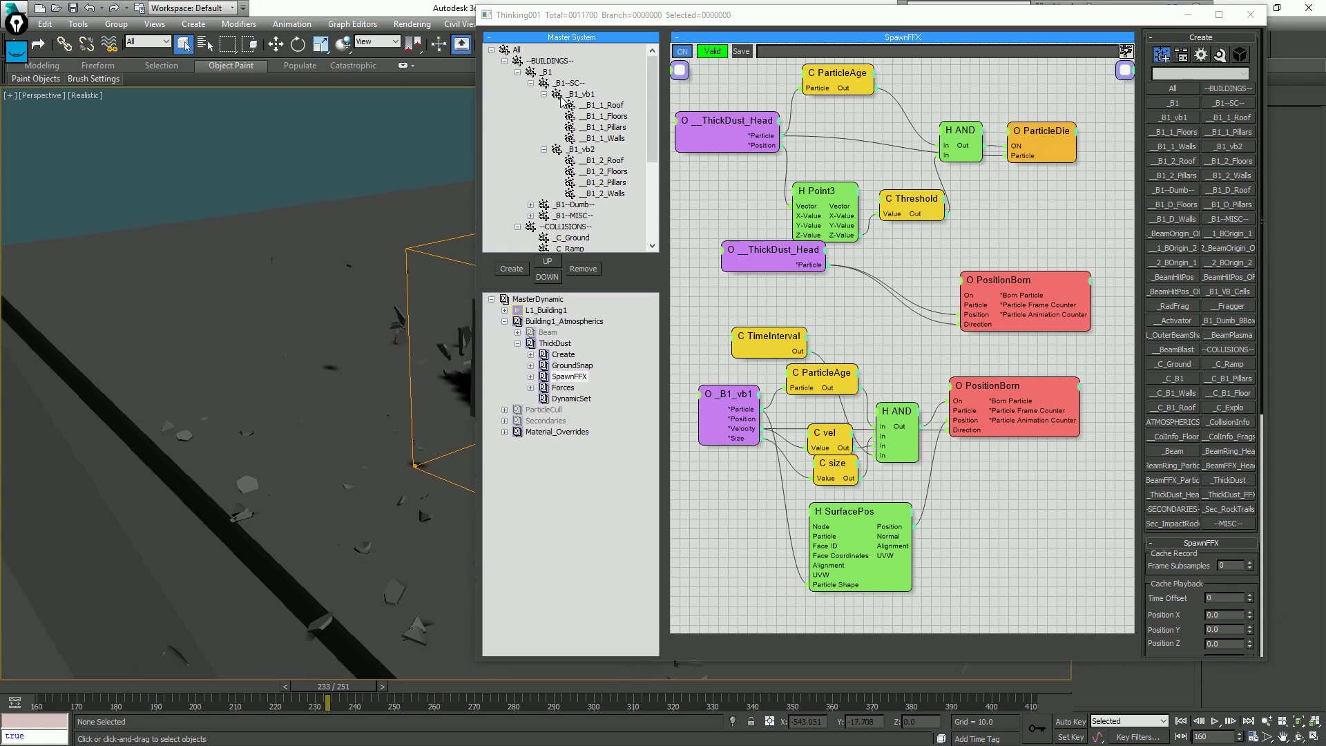
{"action": "left_click_drag", "start_coordinate": [580, 28], "coordinate": [1274, 98]}
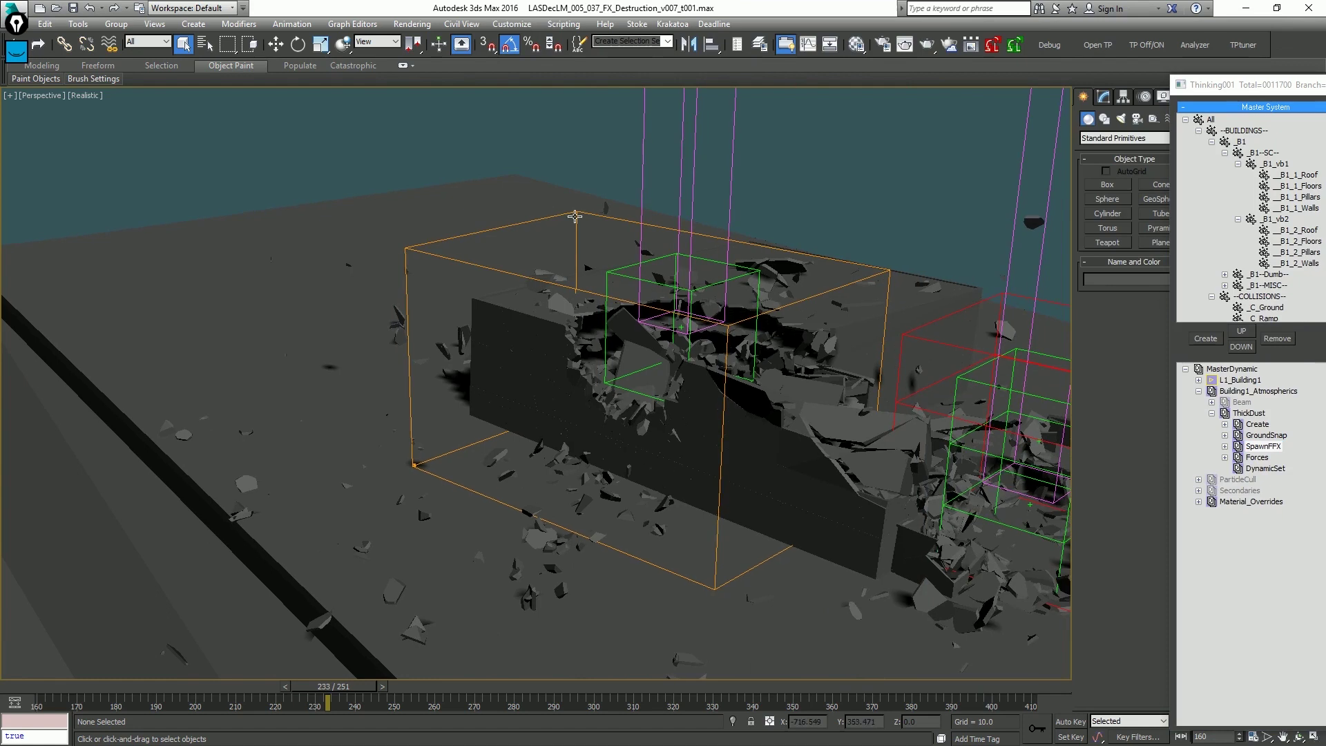
{"action": "key", "text": "ctrl+s"}
{"action": "key", "text": "Home"}
Open the FumeFX_ThickDust-001 container's simulation window and start its default simulation for frames 160 to 411.
{"action": "left_click", "coordinate": [870, 274]}
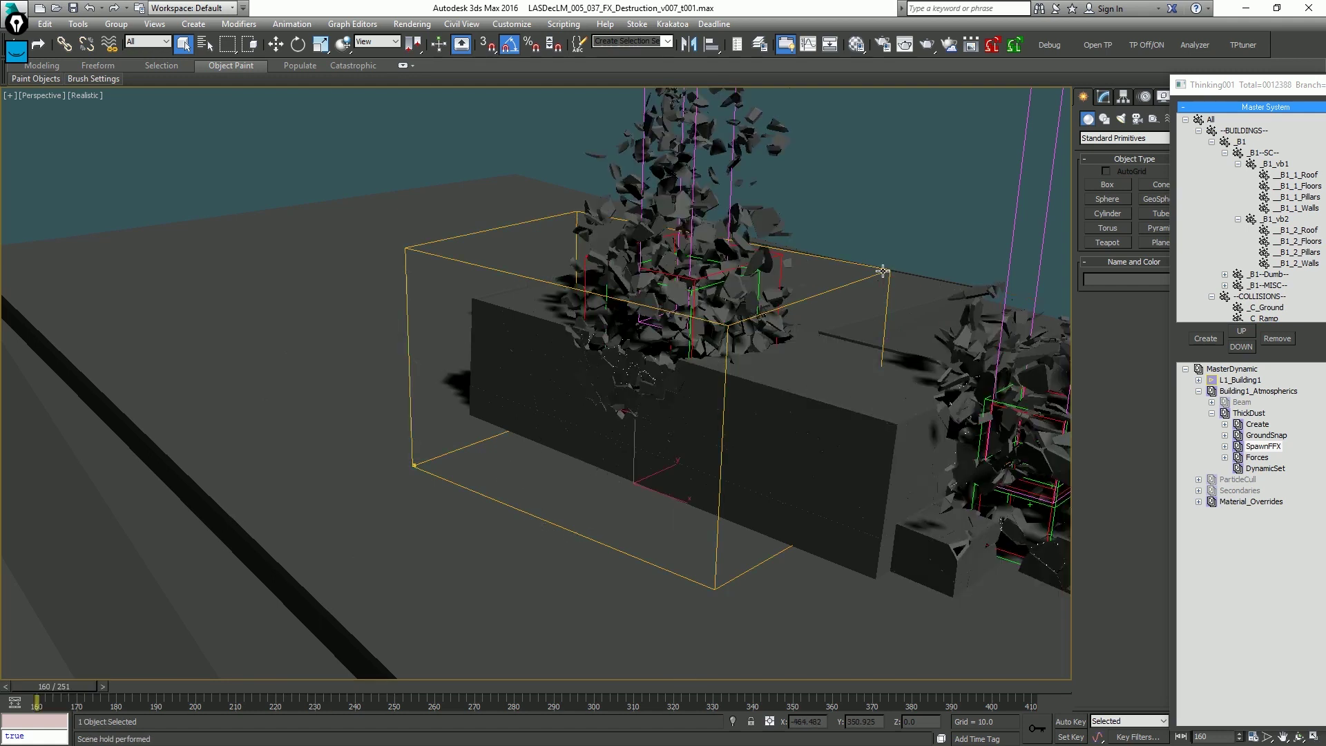
{"action": "middle_click_drag", "start_coordinate": [868, 273], "coordinate": [810, 256], "text": "alt"}
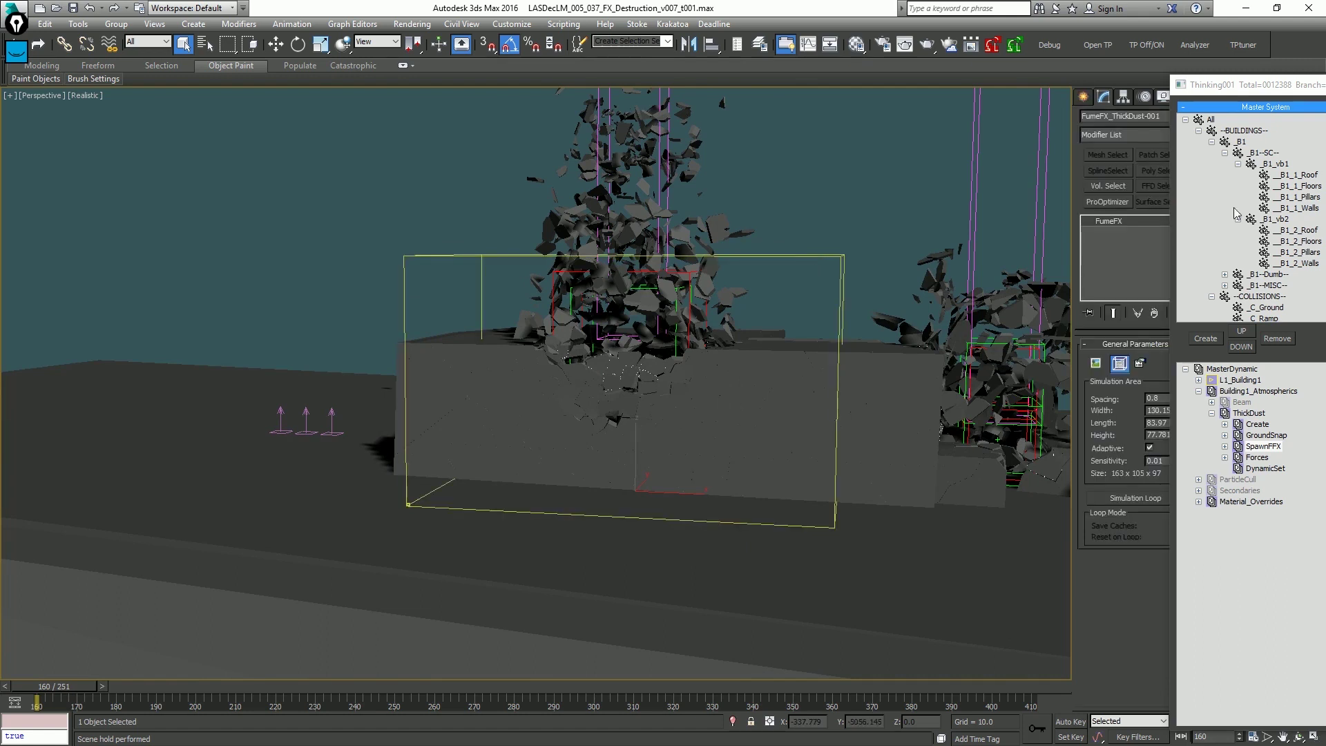
{"action": "left_click", "coordinate": [1139, 363]}
{"action": "left_click_drag", "start_coordinate": [1047, 75], "coordinate": [903, 72]}
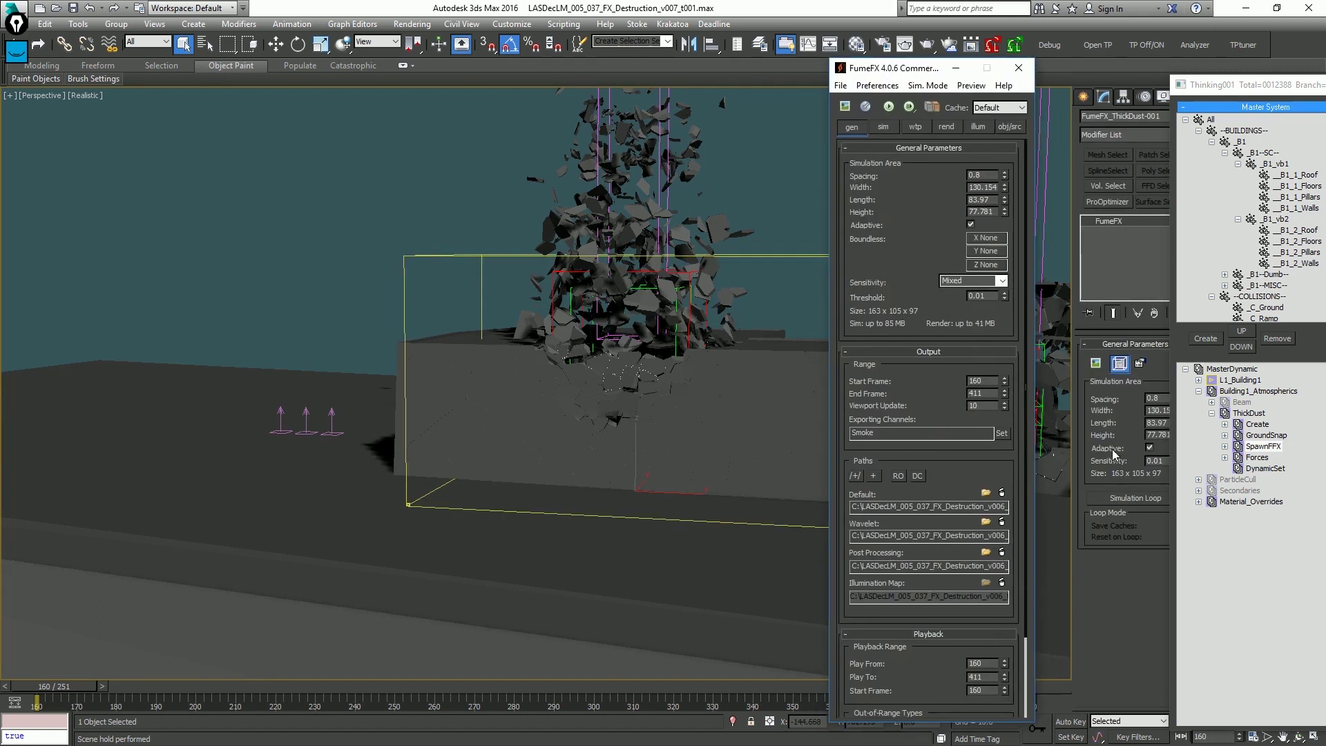
{"action": "left_click", "coordinate": [888, 106]}
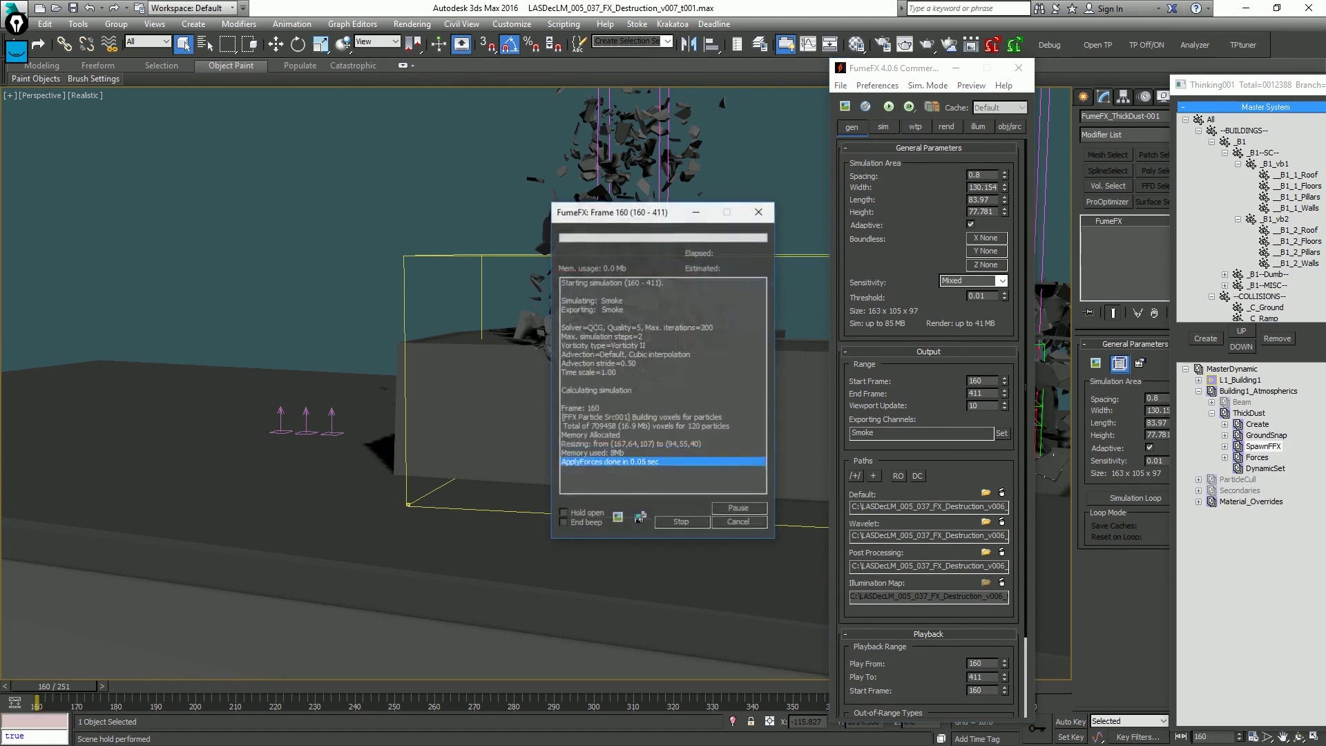
Open the output preview of the running simulation, place it over the viewport and inspect the smoke from a closer view.
{"action": "left_click", "coordinate": [618, 518]}
{"action": "left_click_drag", "start_coordinate": [492, 107], "coordinate": [355, 95]}
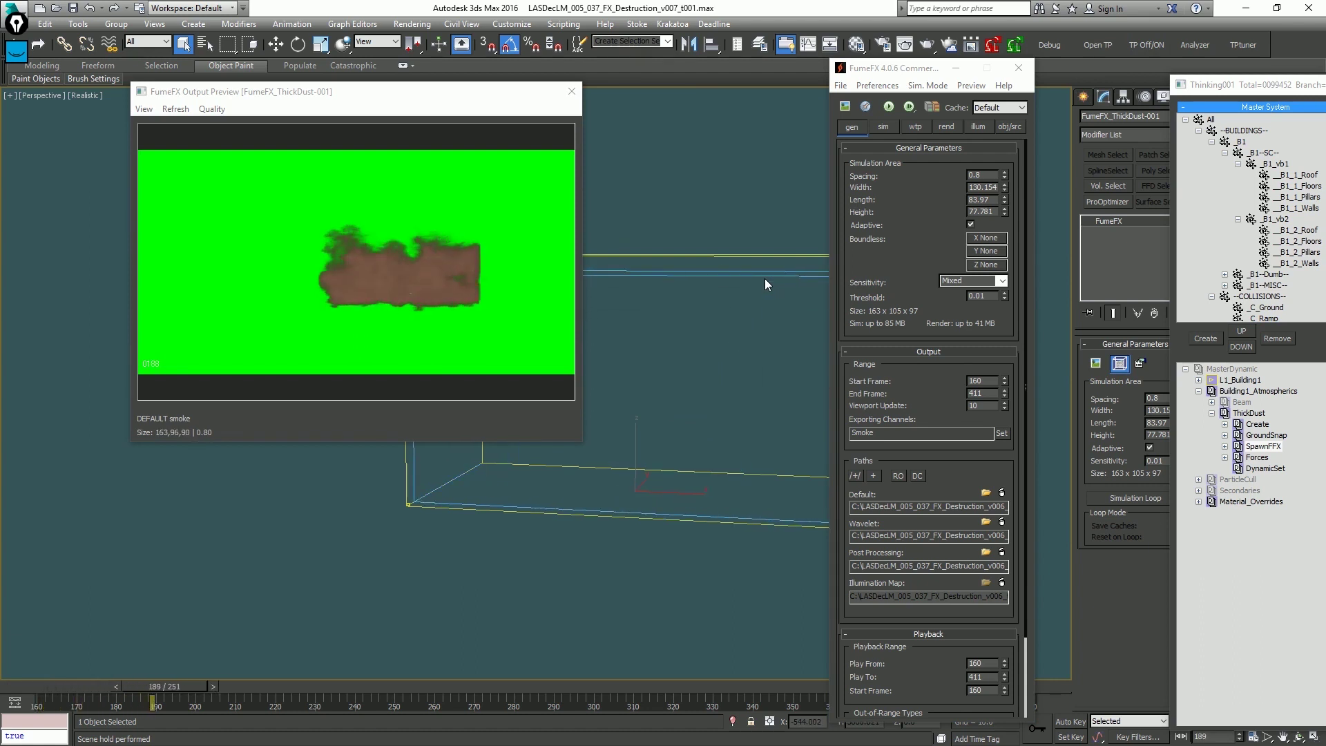
{"action": "middle_click_drag", "start_coordinate": [595, 367], "coordinate": [658, 426]}
{"action": "scroll", "coordinate": [706, 407], "scroll_direction": "up", "scroll_amount": 5}
{"action": "scroll", "coordinate": [658, 426], "scroll_direction": "down", "scroll_amount": 2}
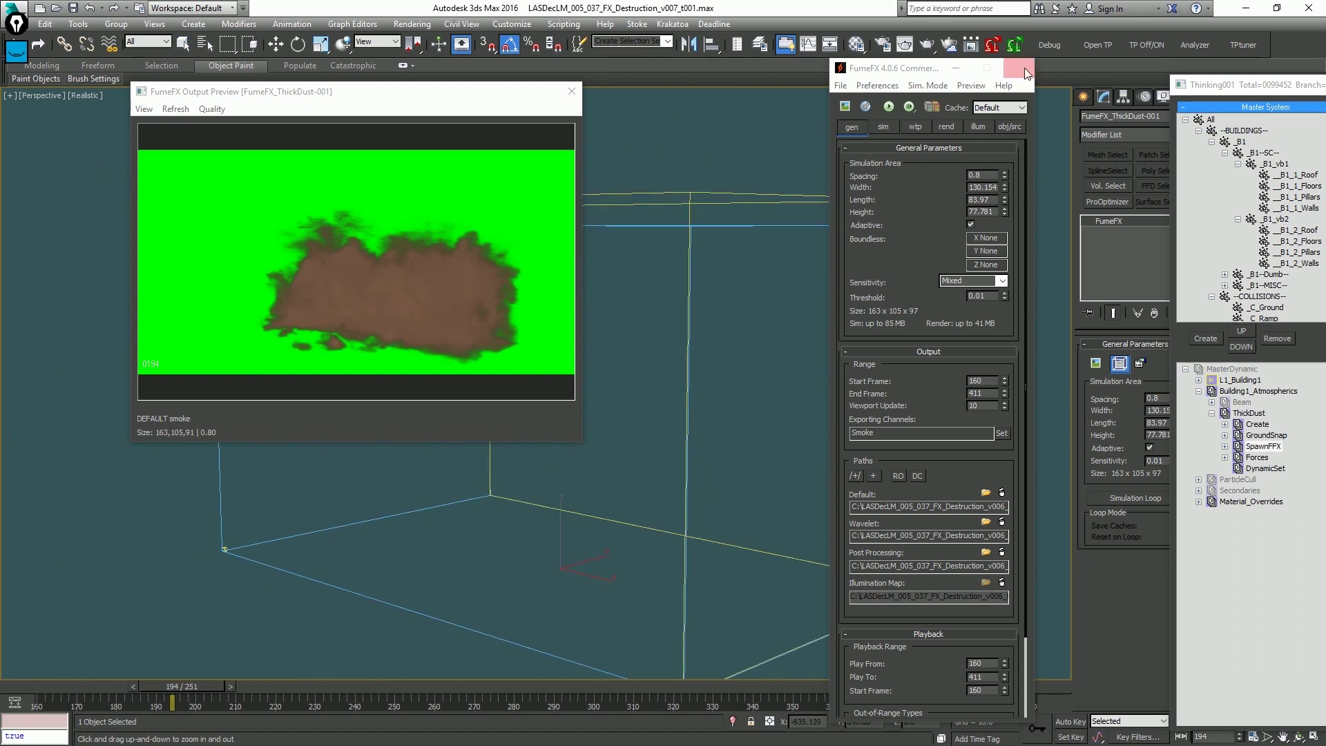
Bring up the smoke rendering parameters and enable GPU use for the output preview.
{"action": "left_click", "coordinate": [978, 127]}
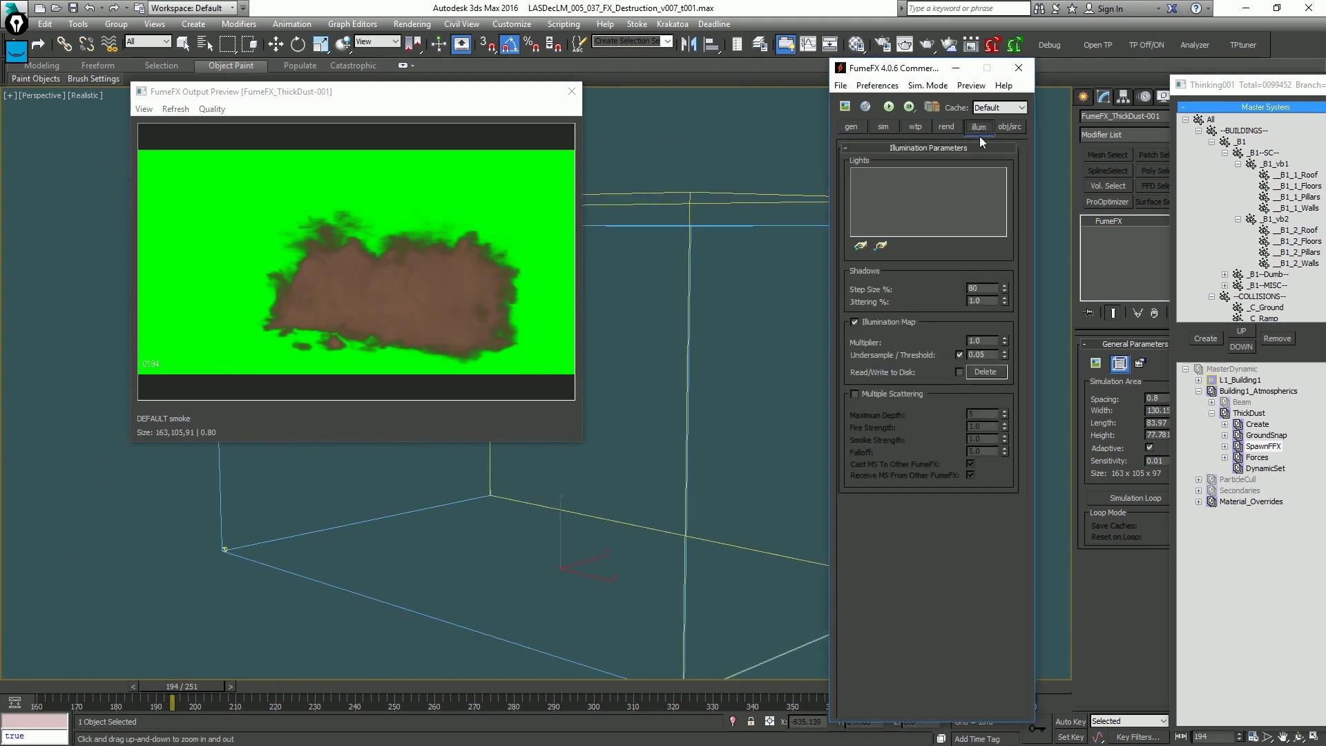
{"action": "left_click", "coordinate": [946, 127]}
{"action": "scroll", "coordinate": [993, 531], "scroll_direction": "down", "scroll_amount": 5}
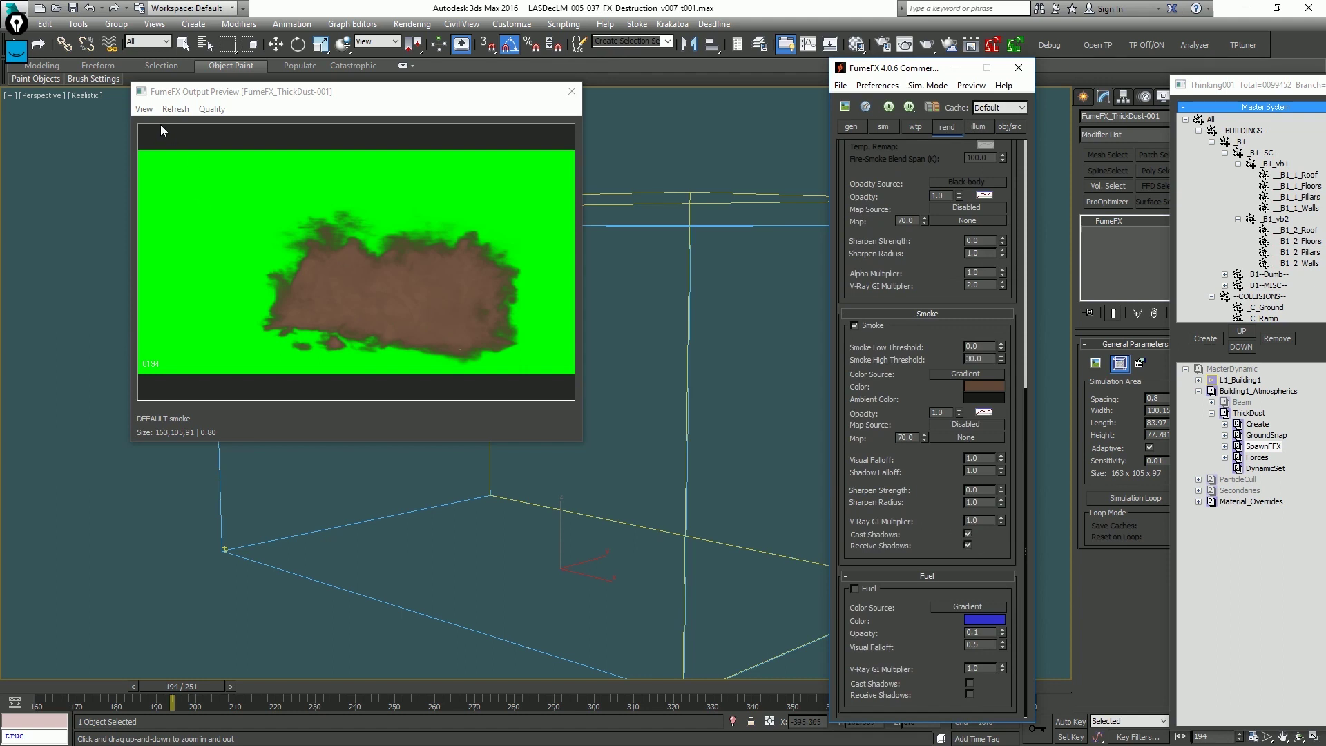
{"action": "left_click", "coordinate": [147, 109]}
{"action": "left_click", "coordinate": [130, 156]}
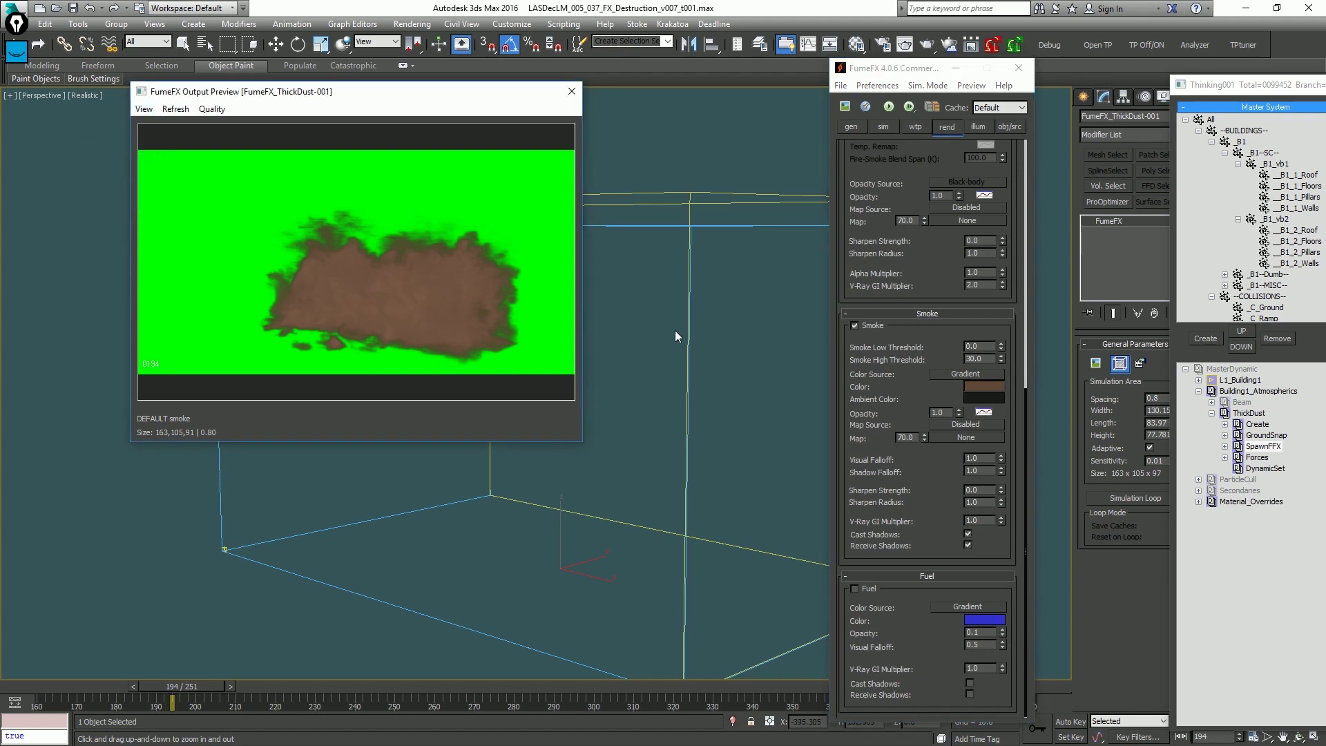
{"action": "left_click", "coordinate": [972, 88]}
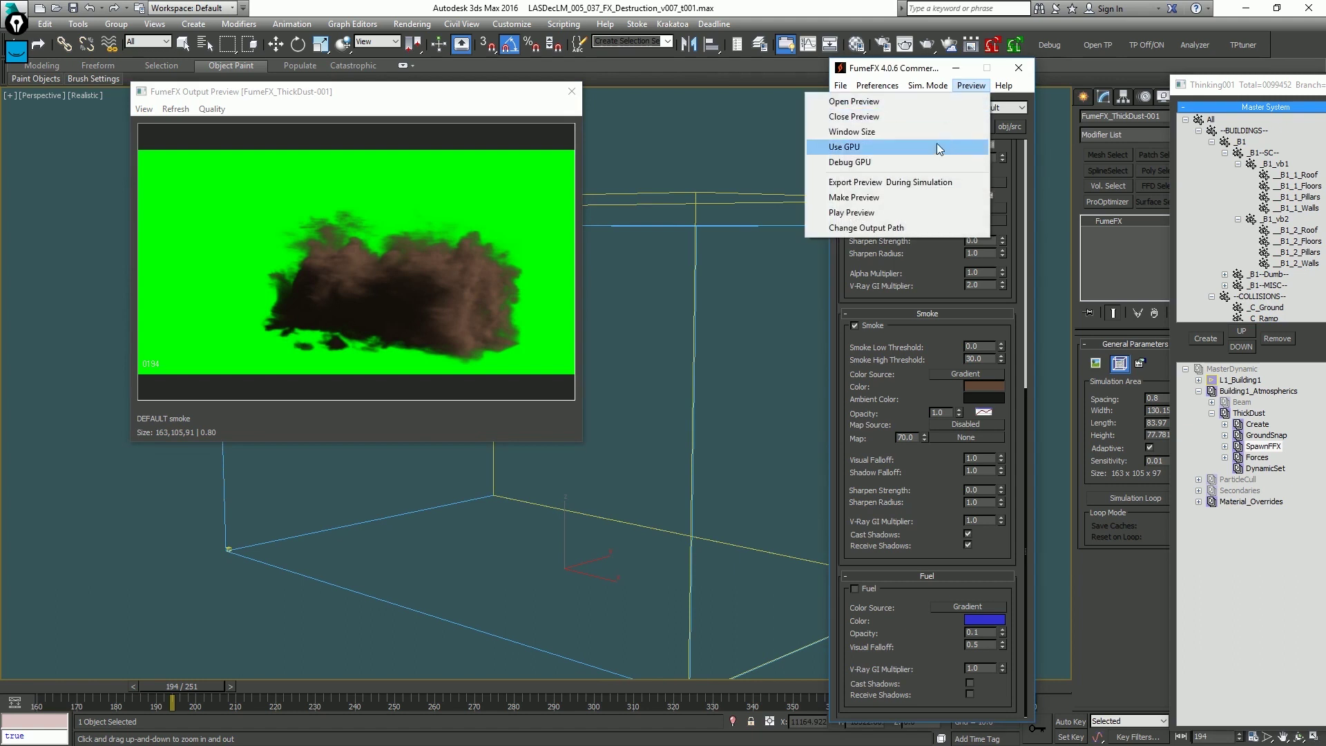
{"action": "left_click", "coordinate": [932, 145]}
Set the smoke's opacity to 2.07, its visual falloff to 0.63 and its shadow falloff to 1.37.
{"action": "middle_click_drag", "start_coordinate": [683, 352], "coordinate": [718, 362], "text": "alt"}
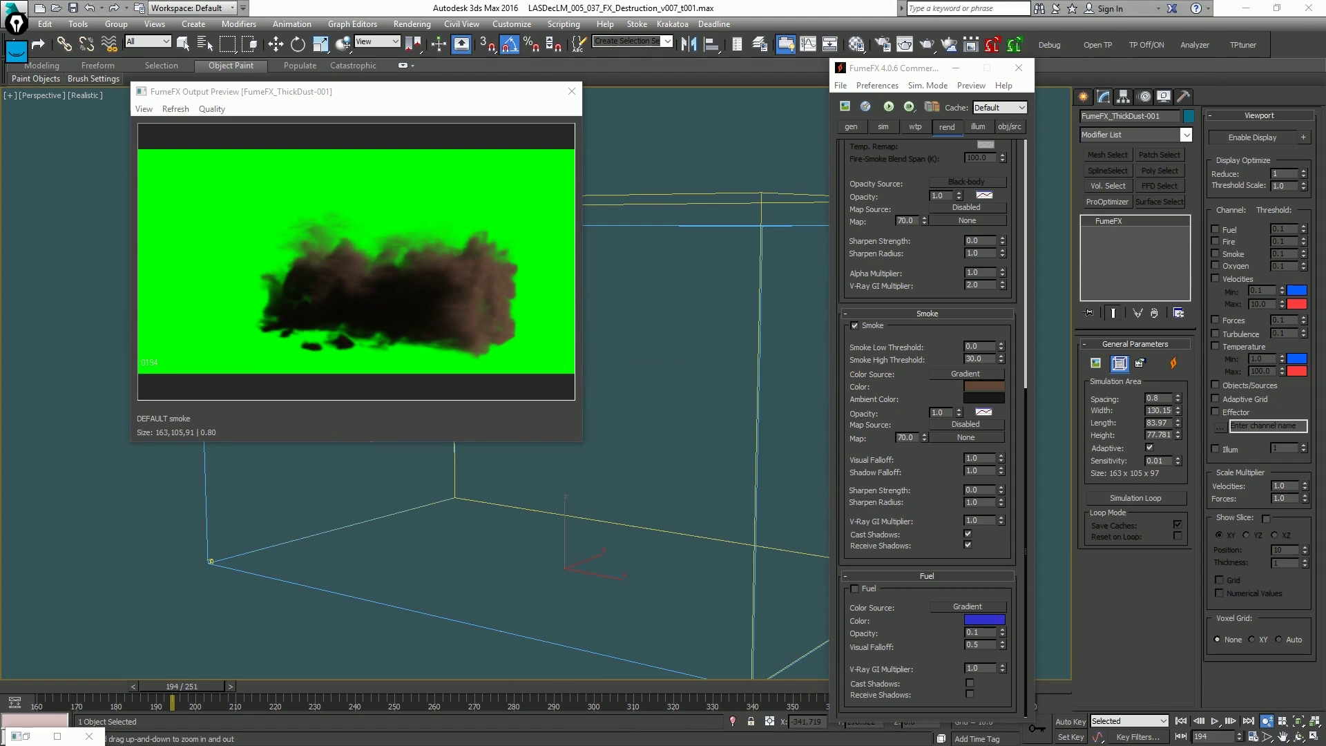
{"action": "left_click_drag", "start_coordinate": [959, 413], "coordinate": [963, 319]}
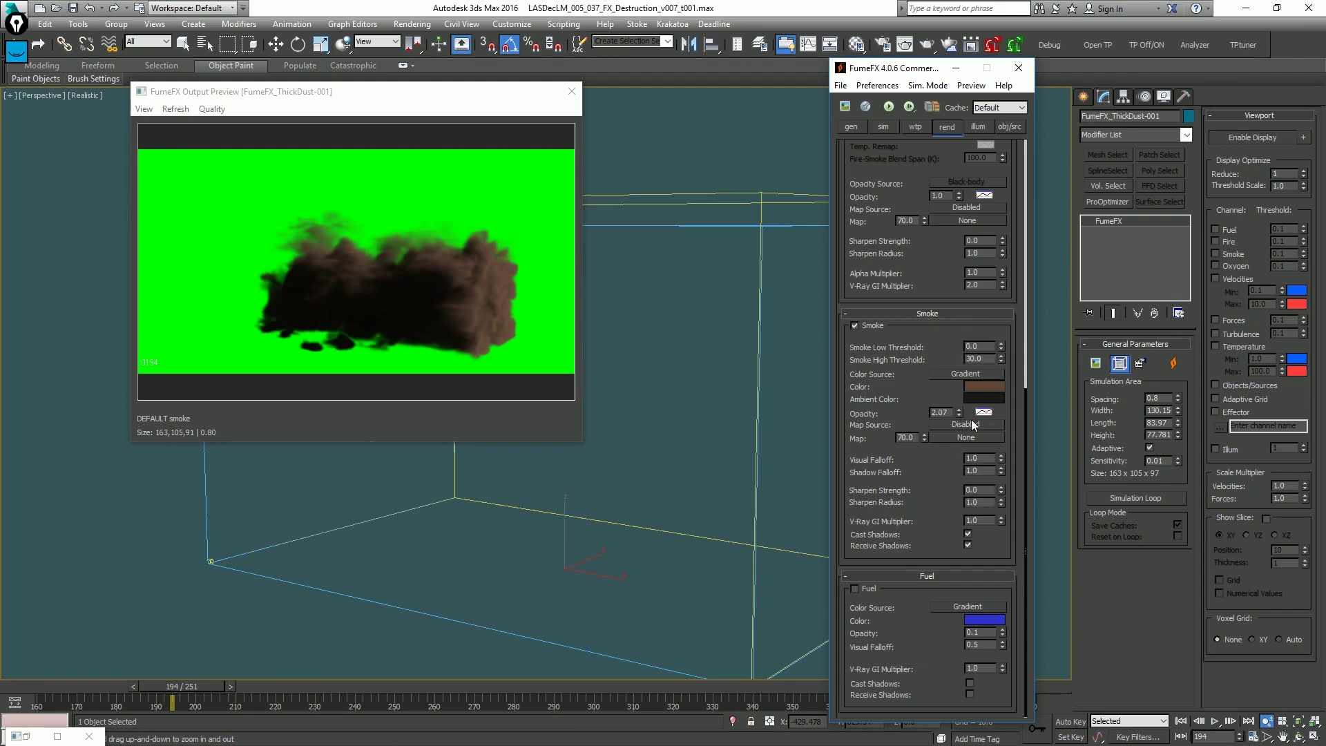
{"action": "middle_click_drag", "start_coordinate": [702, 339], "coordinate": [717, 307], "text": "alt"}
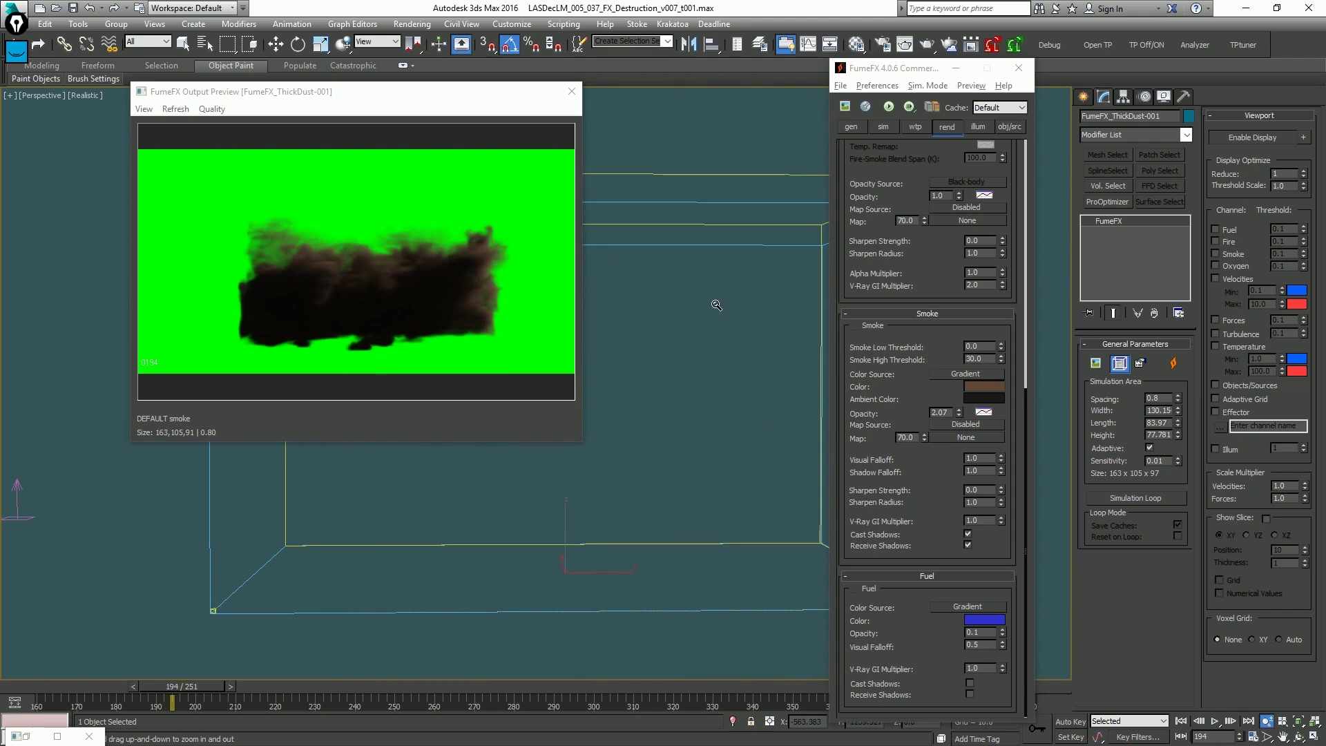
{"action": "mouse_move", "coordinate": [1000, 458]}
{"action": "left_mouse_down"}
{"action": "mouse_move", "coordinate": [1001, 482]}
{"action": "mouse_move", "coordinate": [1007, 441]}
{"action": "left_mouse_up"}
{"action": "left_click", "coordinate": [1001, 468]}
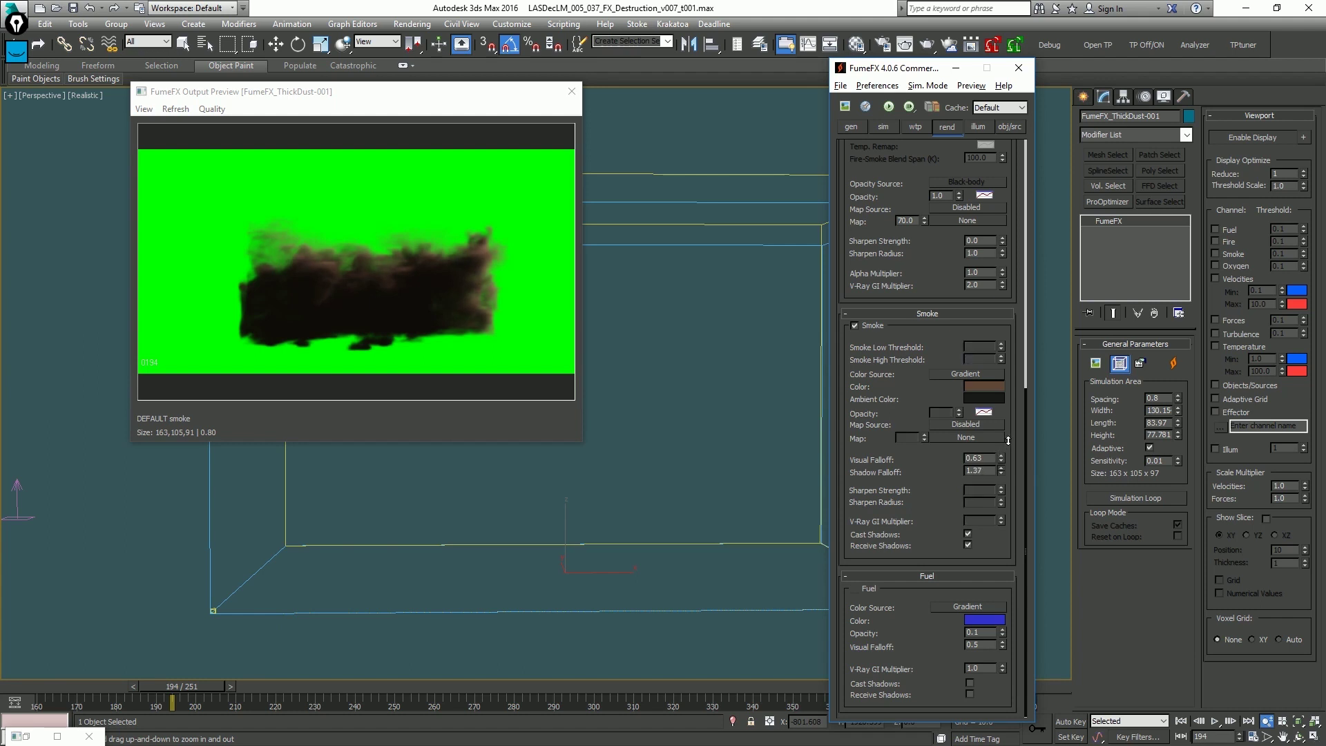
{"action": "middle_click_drag", "start_coordinate": [787, 381], "coordinate": [729, 404], "text": "alt"}
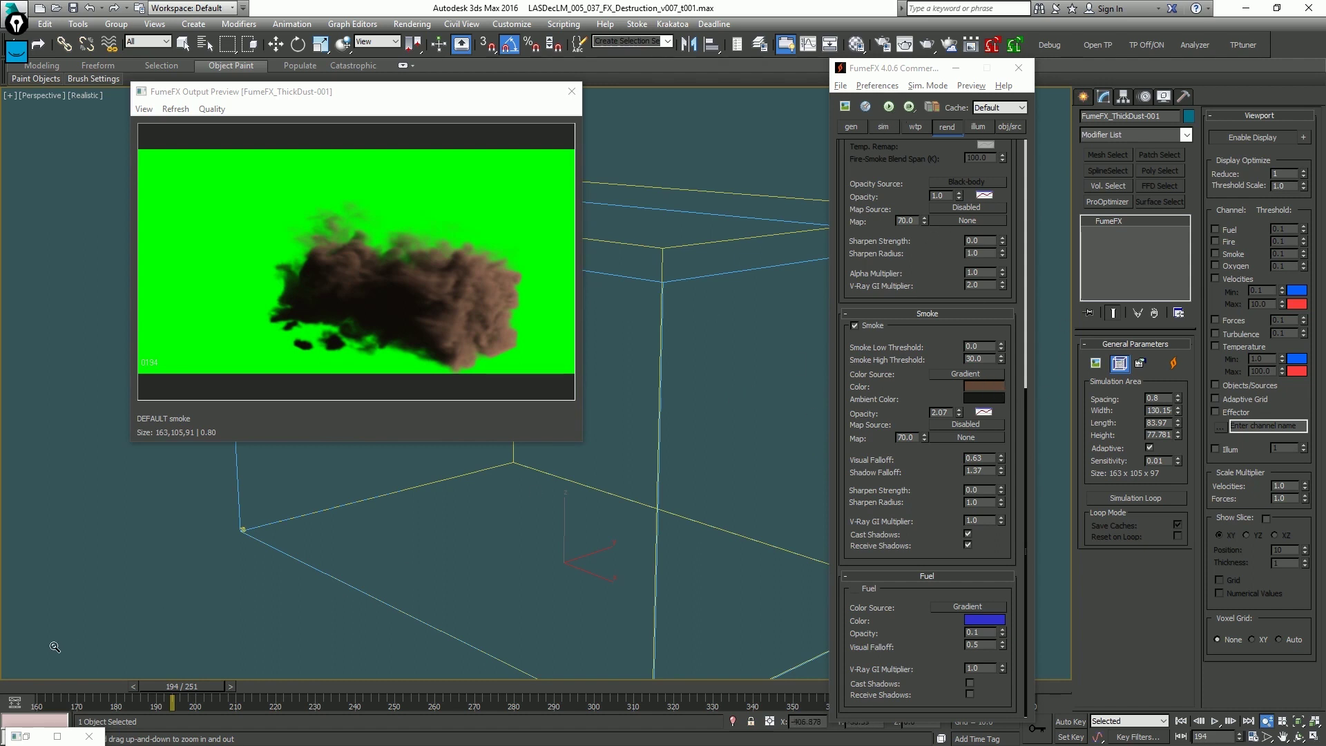
Review the smoke preview at frame 193, return to the general simulation parameters and close the output preview.
{"action": "left_click_drag", "start_coordinate": [29, 684], "coordinate": [154, 686]}
{"action": "key", "text": "alt+z"}
{"action": "middle_click_drag", "start_coordinate": [511, 521], "coordinate": [600, 493], "text": "alt"}
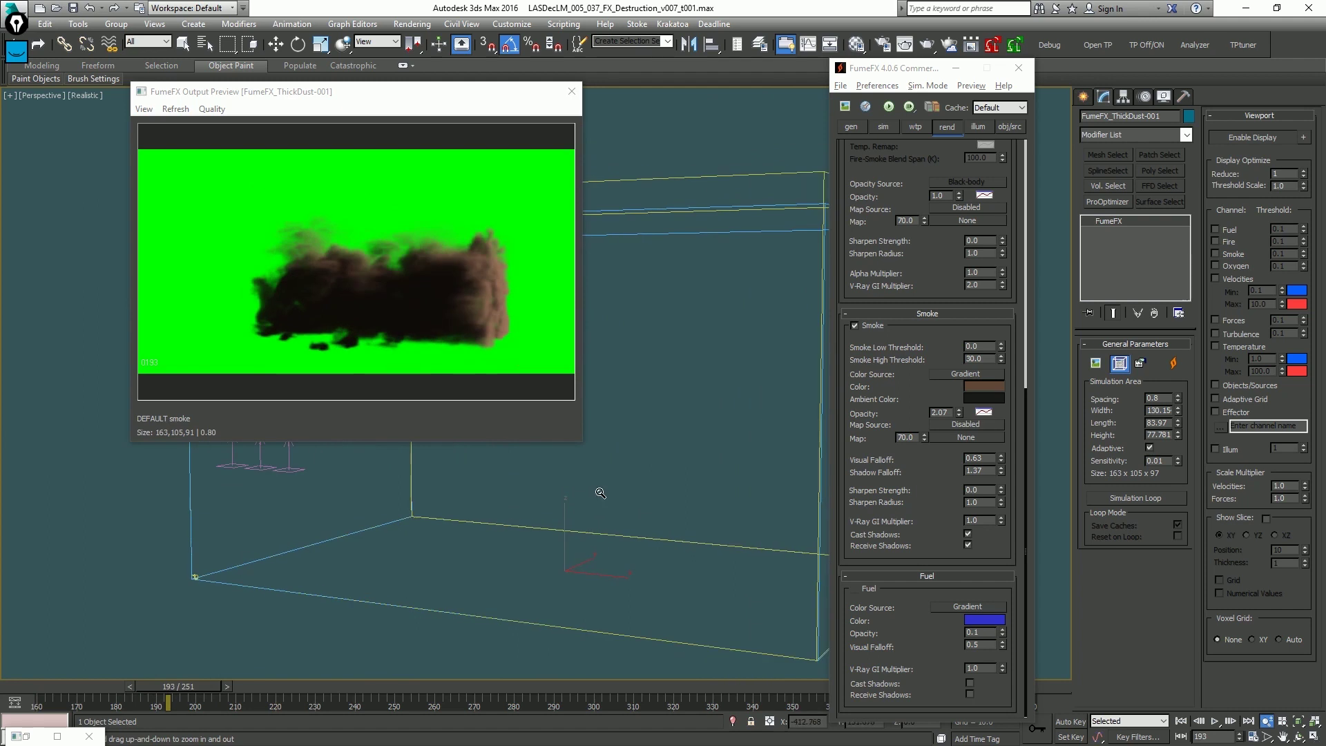
{"action": "left_click", "coordinate": [856, 128]}
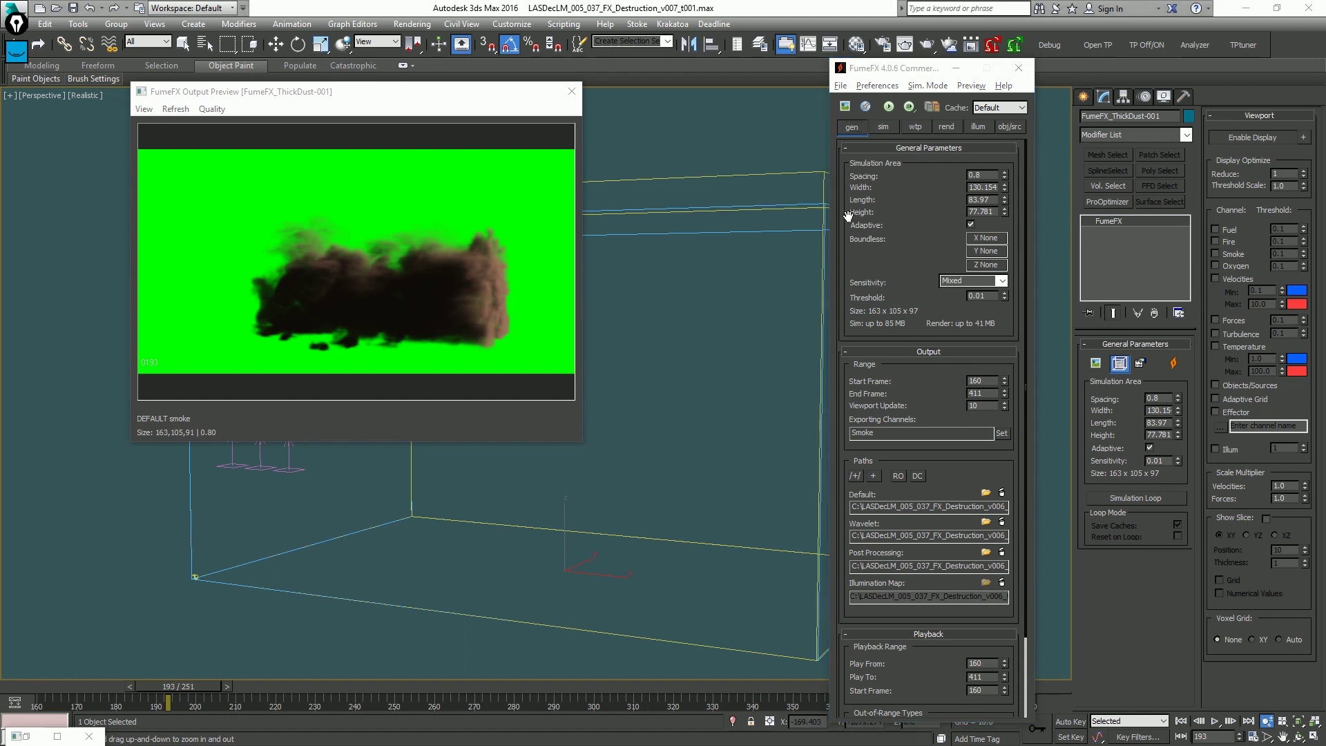
{"action": "left_click", "coordinate": [572, 91]}
{"action": "scroll", "coordinate": [539, 310], "scroll_direction": "down", "scroll_amount": 6}
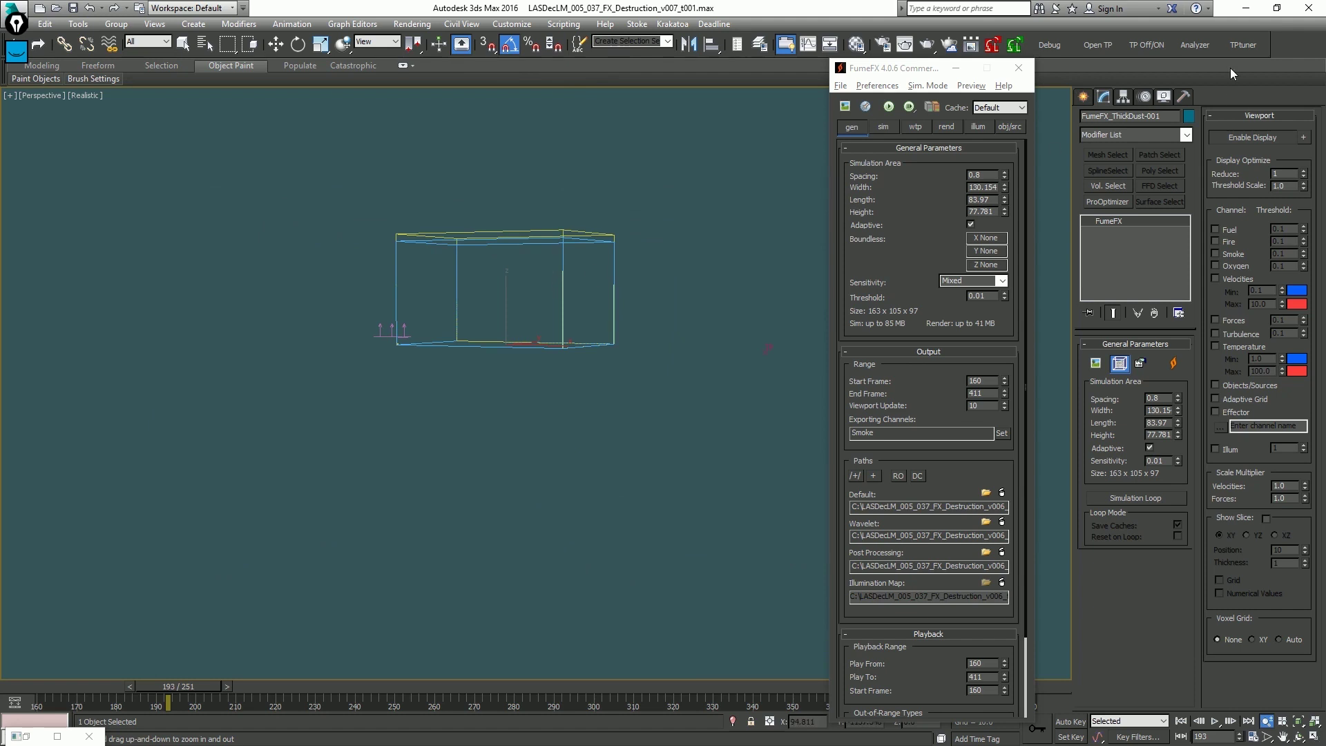
Turn Thinking Particles back on, take the timeline to frame 161 and view the dust container from above.
{"action": "key", "text": "Home"}
{"action": "left_click", "coordinate": [1159, 44]}
{"action": "key", "text": "period"}
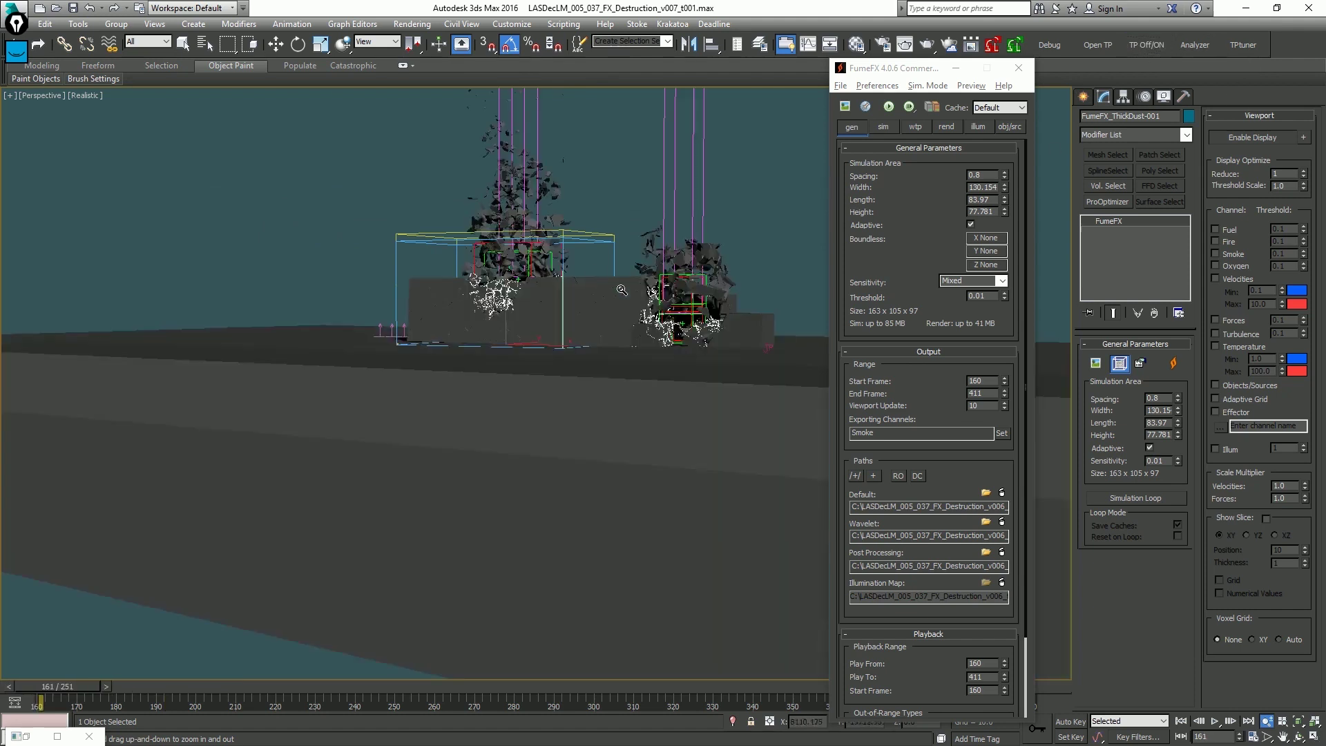
{"action": "middle_click_drag", "start_coordinate": [582, 271], "coordinate": [571, 318], "text": "alt"}
{"action": "key", "text": "w"}
{"action": "key", "text": "ctrl+z"}
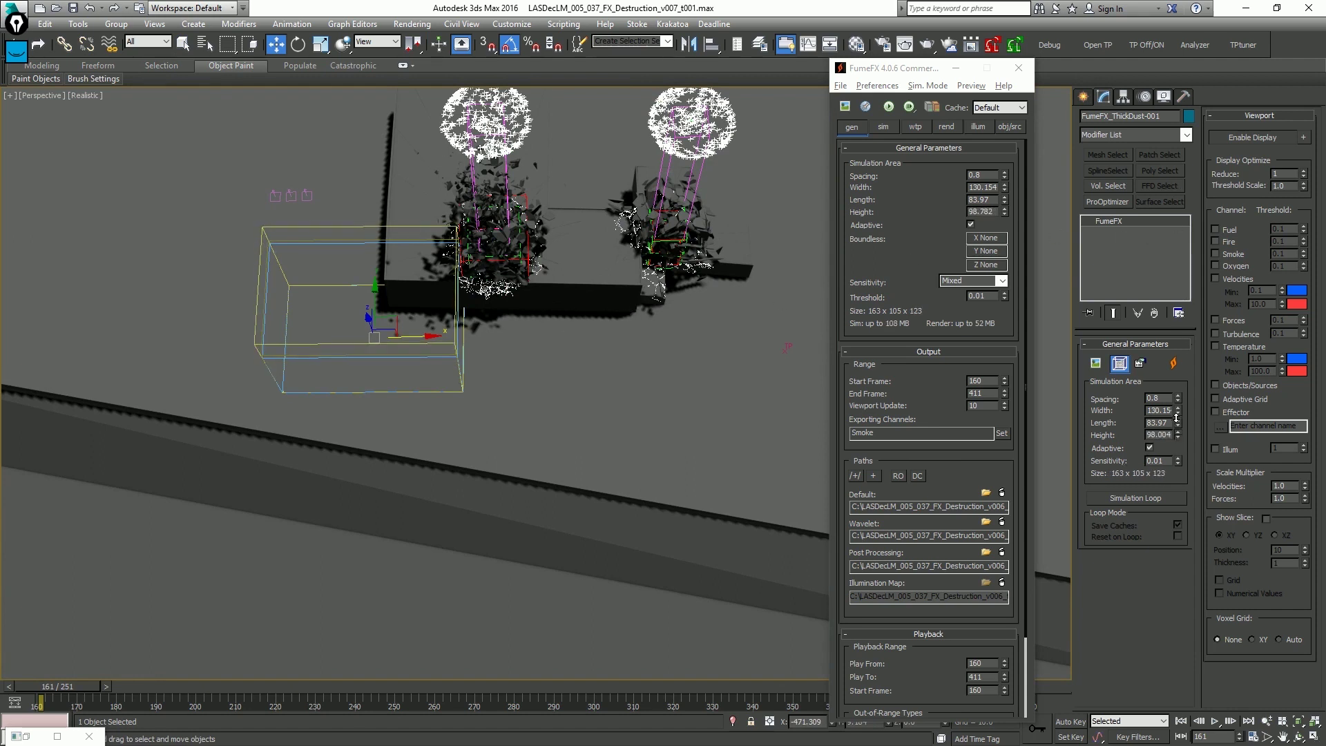
Enlarge the FumeFX_ThickDust-001 container to a width of 254, a length of 140 and a height of 115.
{"action": "left_click_drag", "start_coordinate": [1177, 410], "coordinate": [1206, 353]}
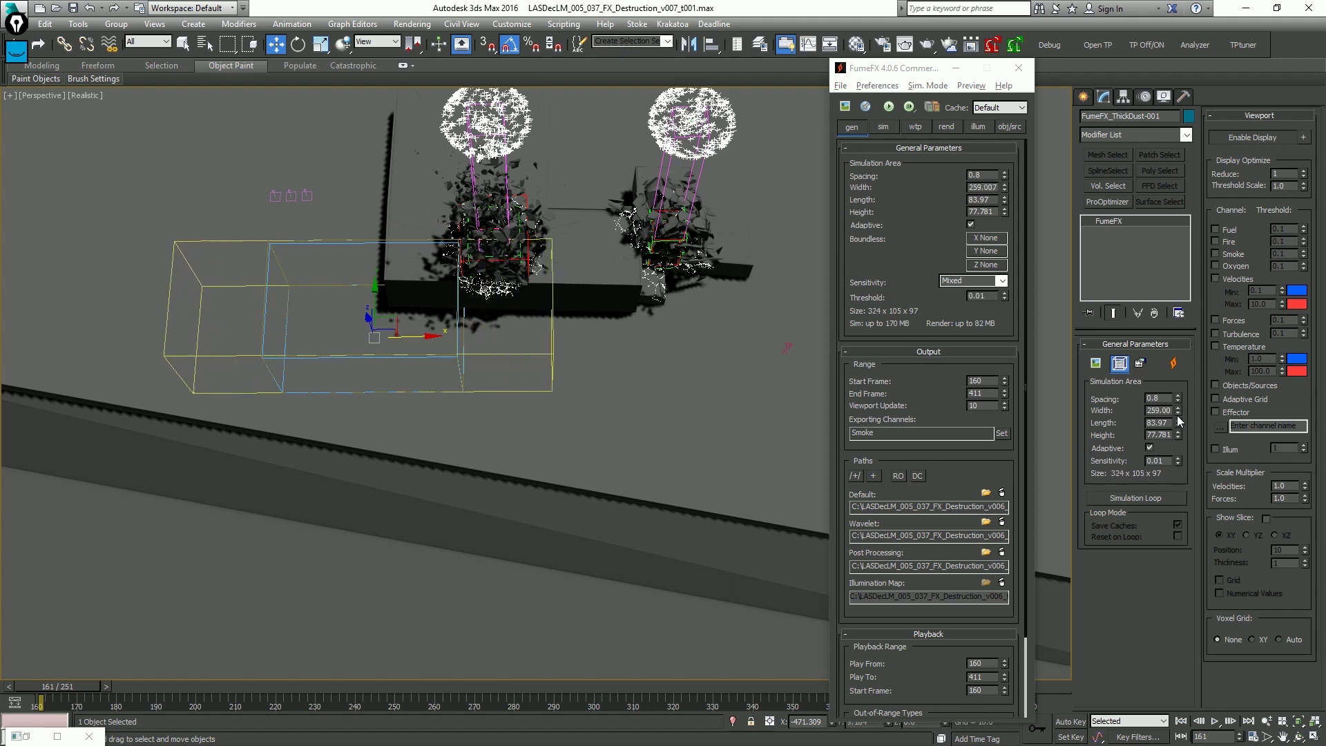
{"action": "type", "text": "254"}
{"action": "key", "text": "Return"}
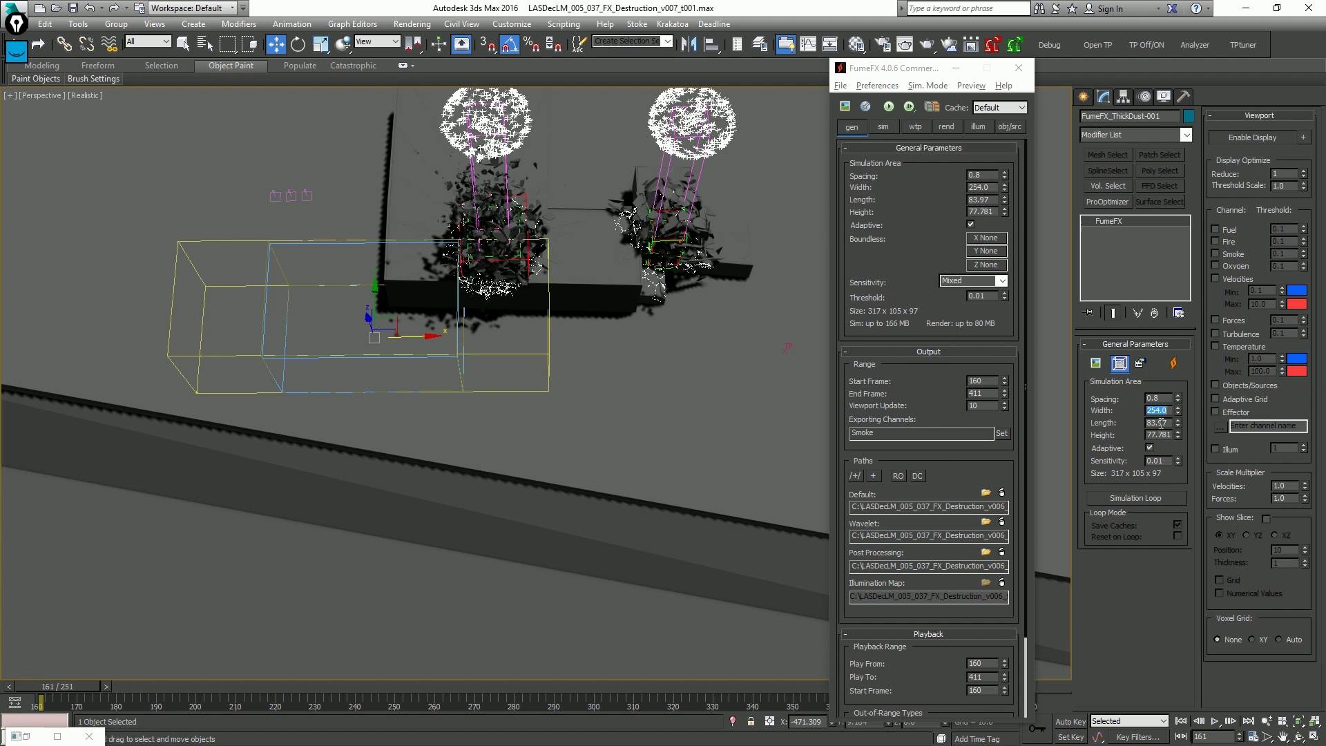
{"action": "left_click", "coordinate": [1161, 422]}
{"action": "type", "text": "140"}
{"action": "key", "text": "Tab"}
{"action": "type", "text": "115"}
{"action": "key", "text": "Return"}
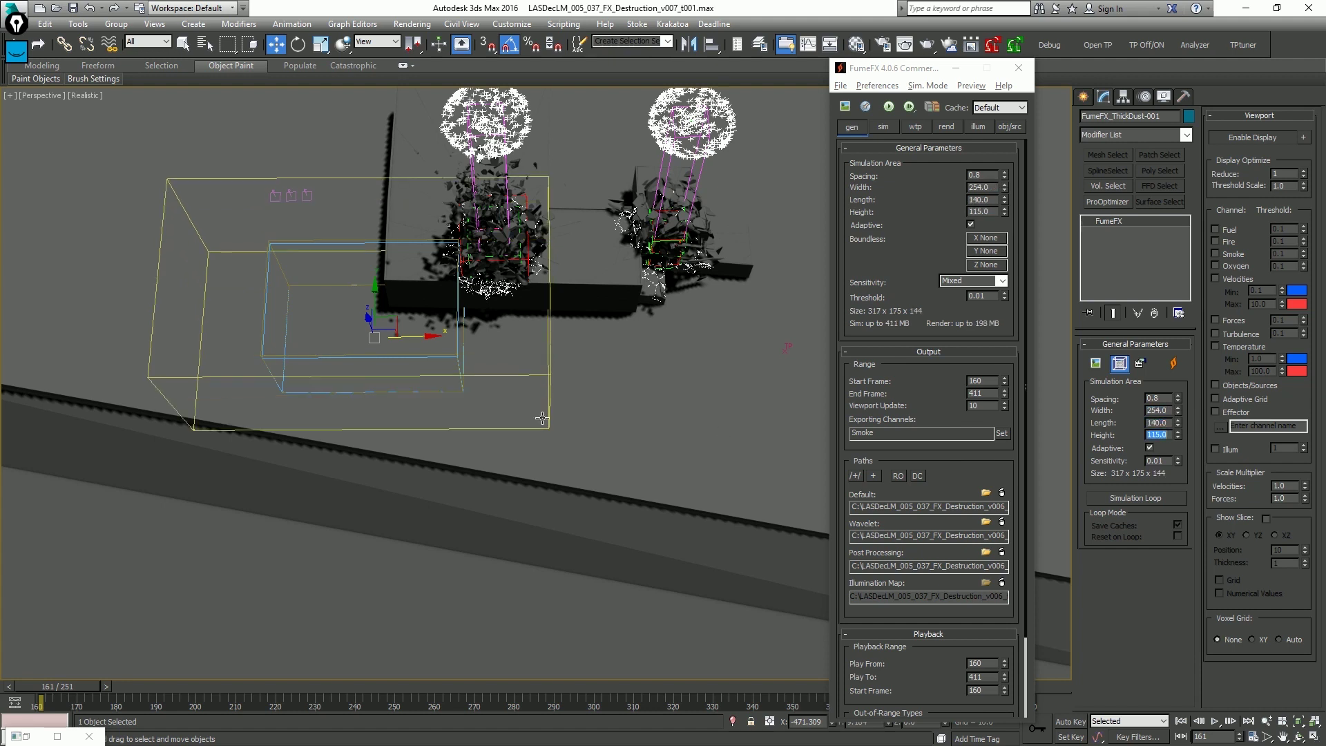
Set the dust container's grid spacing to 0.4.
{"action": "middle_click_drag", "start_coordinate": [600, 379], "coordinate": [599, 278], "text": "alt"}
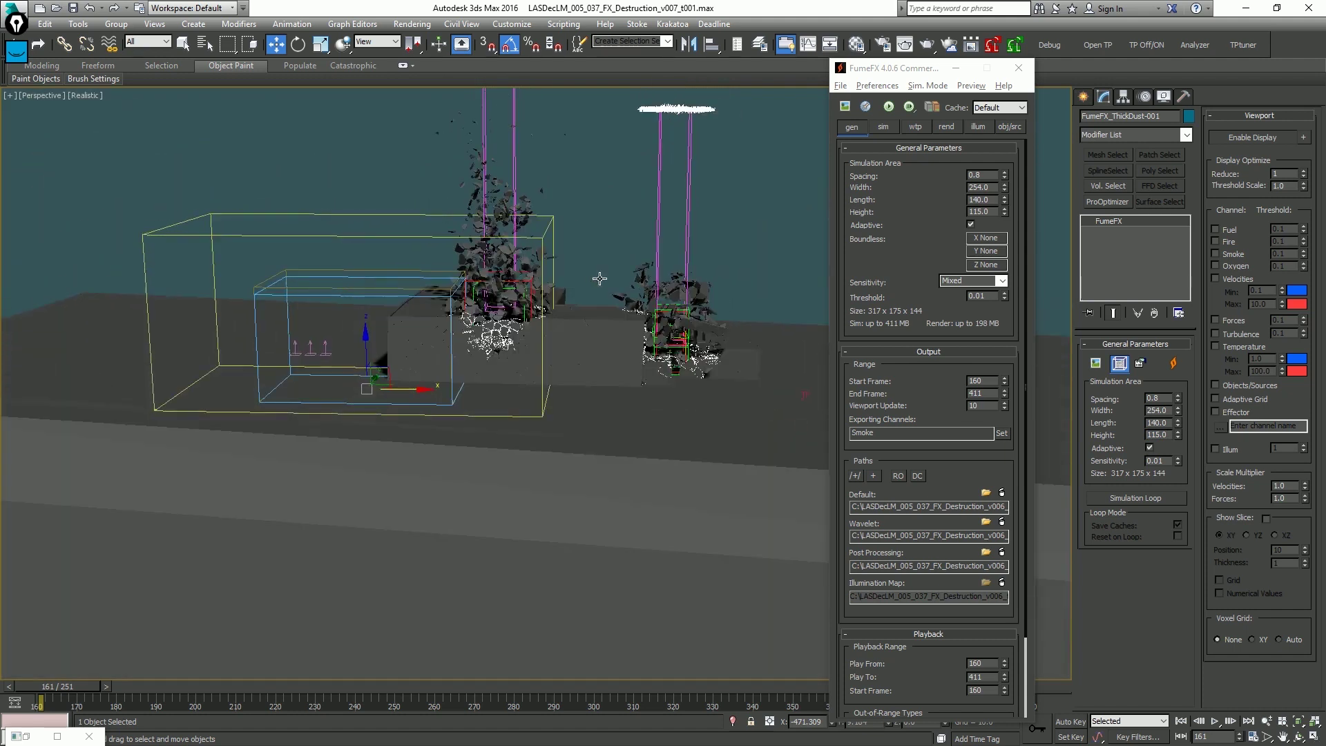
{"action": "double_click", "coordinate": [1161, 399]}
{"action": "type", "text": "0.4"}
{"action": "key", "text": "Return"}
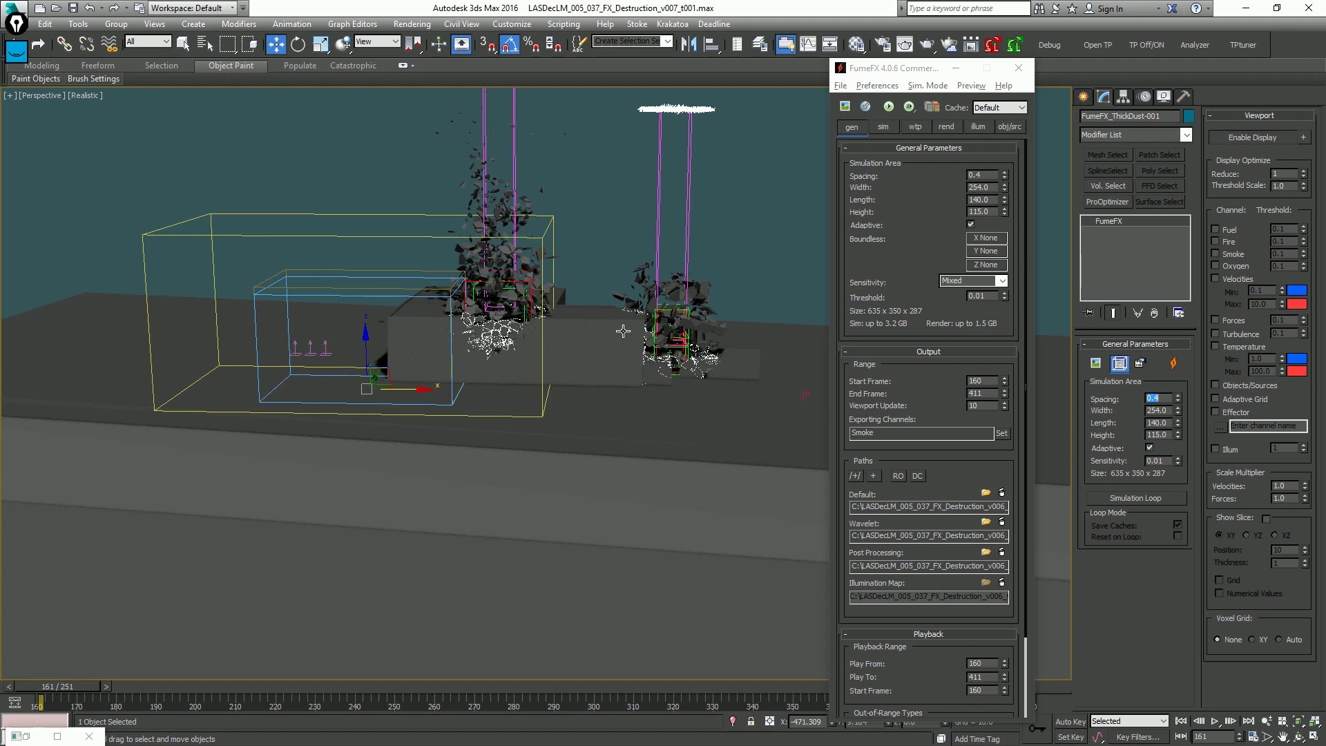
Move the dust container along its X axis toward the collapsing buildings.
{"action": "middle_click_drag", "start_coordinate": [622, 331], "coordinate": [677, 268], "text": "alt"}
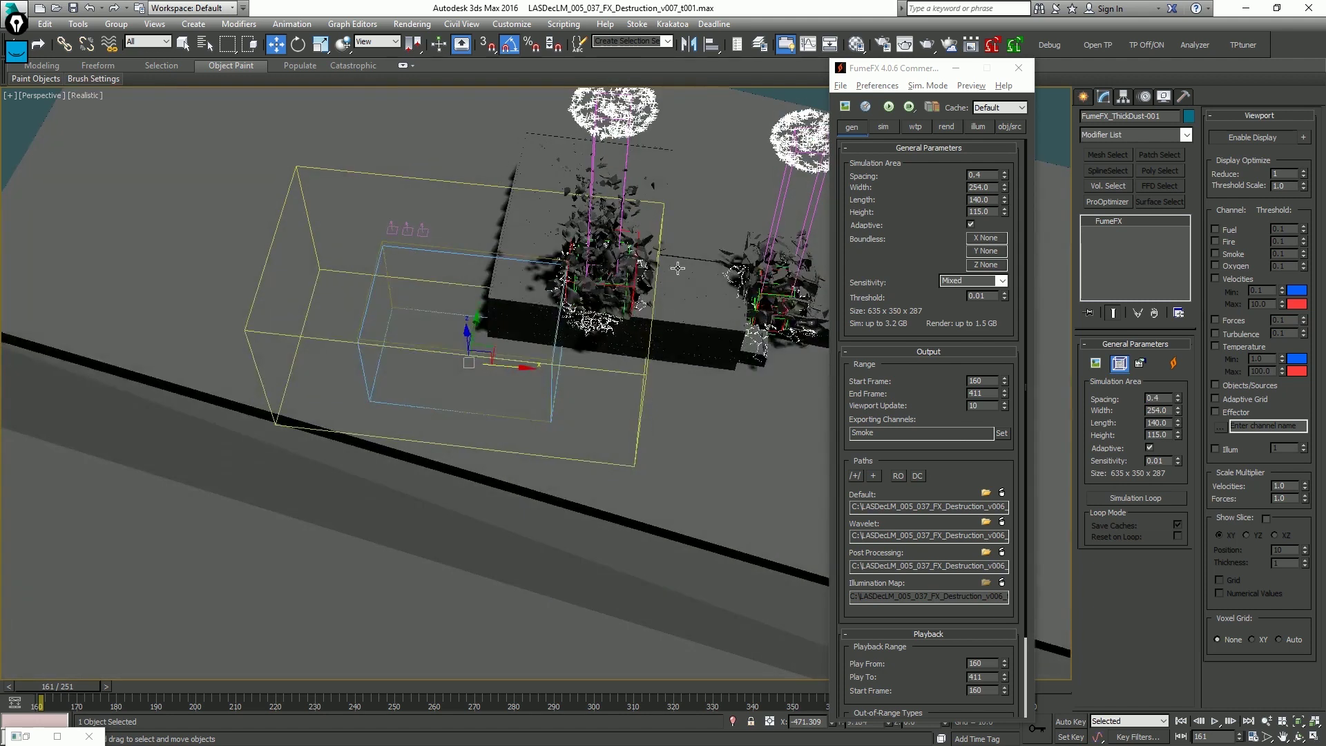
{"action": "middle_click_drag", "start_coordinate": [453, 302], "coordinate": [374, 296]}
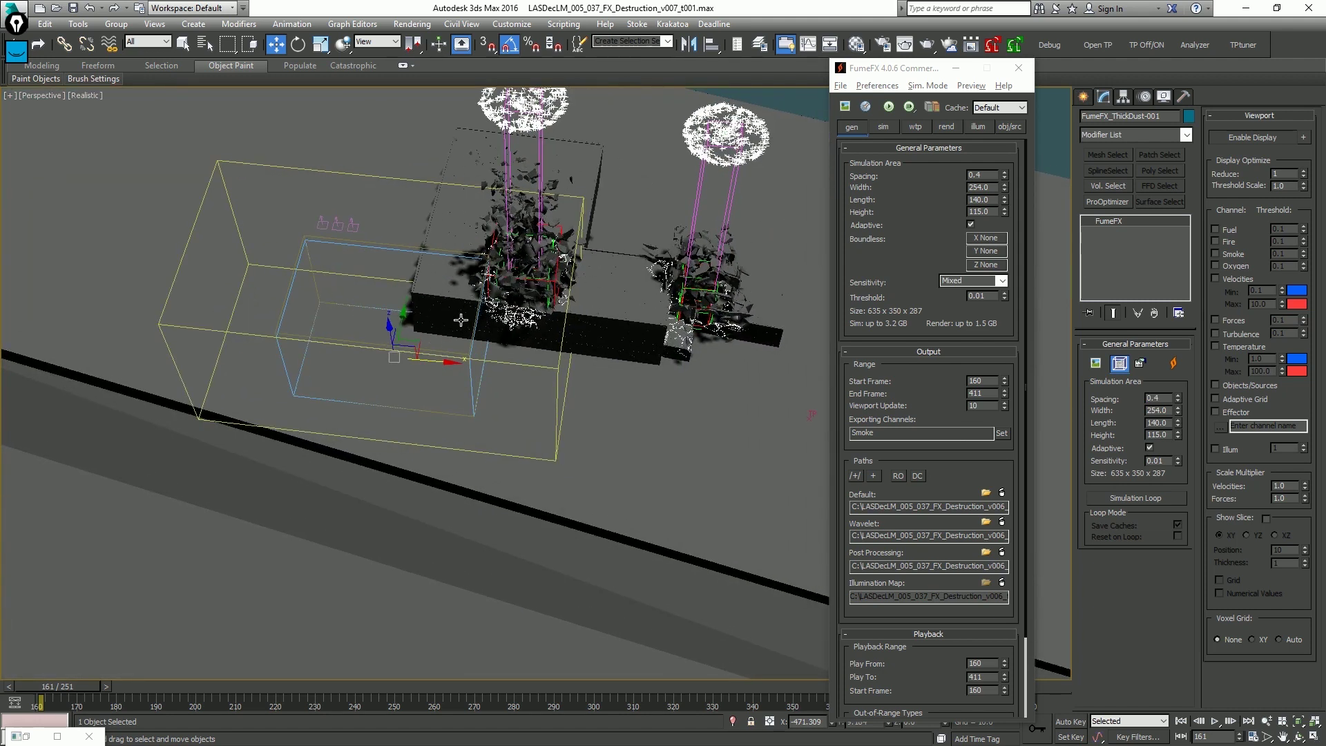
{"action": "middle_click_drag", "start_coordinate": [460, 320], "coordinate": [469, 359], "text": "alt"}
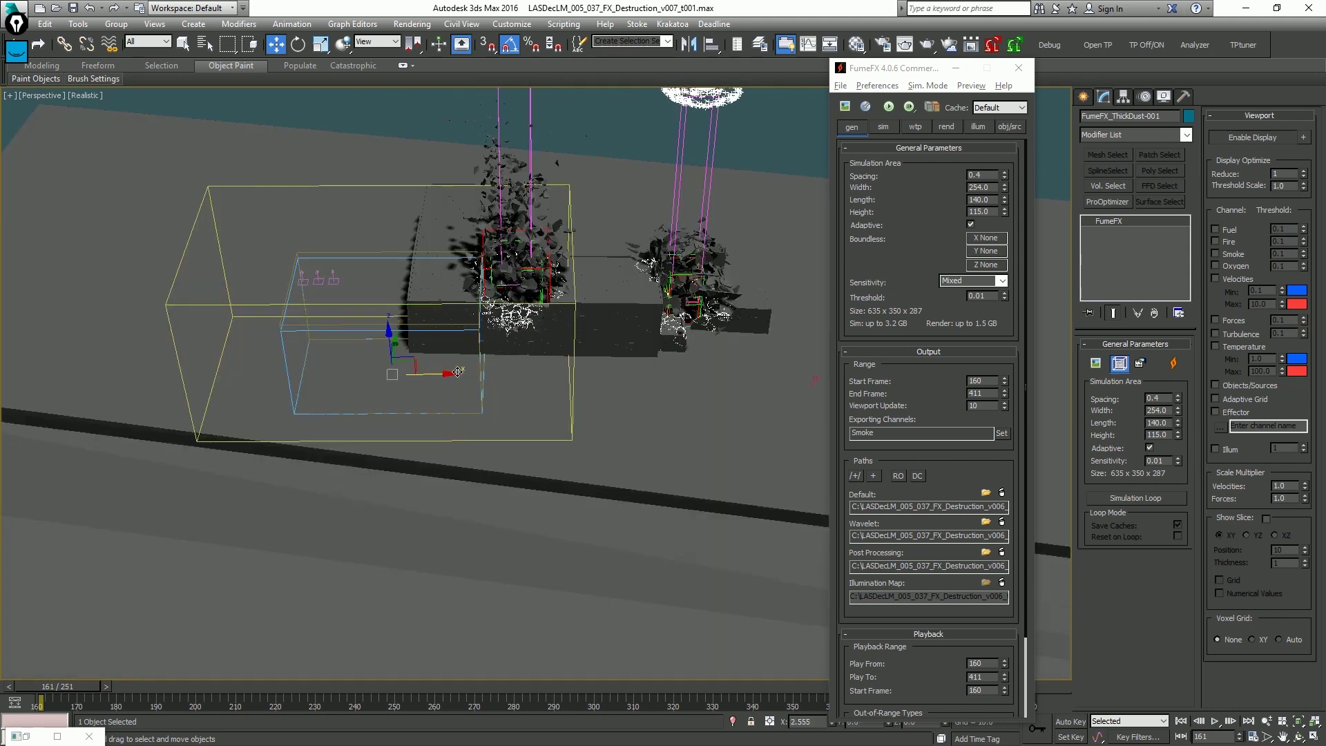
{"action": "left_click_drag", "start_coordinate": [435, 373], "coordinate": [542, 387]}
{"action": "middle_click_drag", "start_coordinate": [541, 386], "coordinate": [539, 439], "text": "alt"}
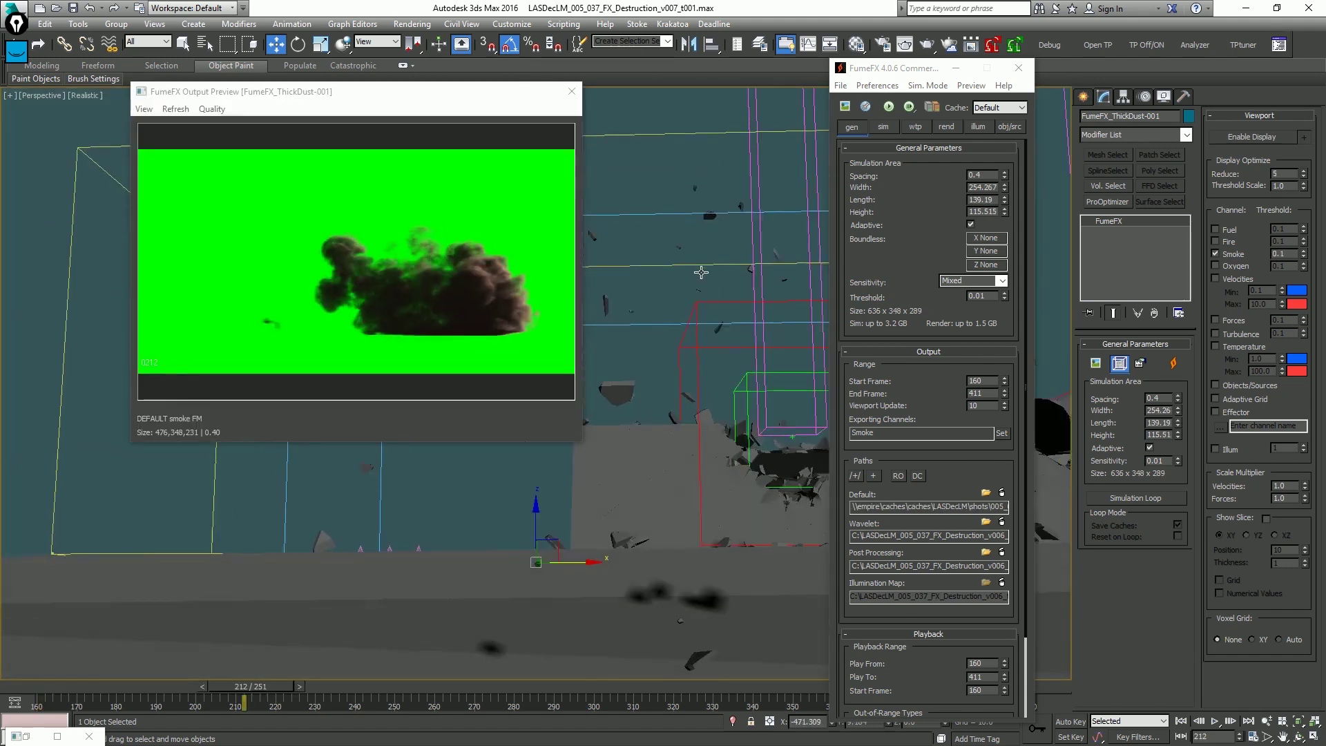
Raise the smoke opacity to 3.02 in the rendering parameters and check the new simulation's preview at frame 212.
{"action": "middle_click_drag", "start_coordinate": [701, 272], "coordinate": [722, 294], "text": "alt"}
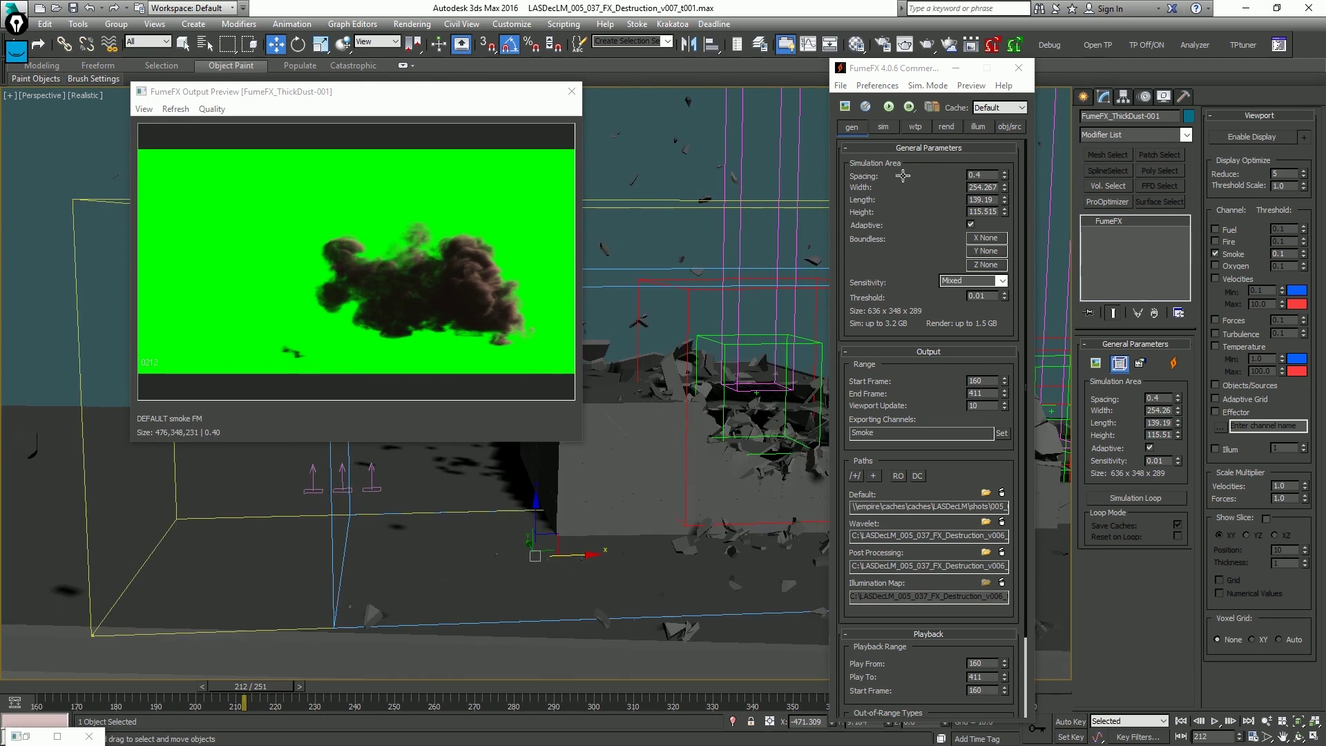
{"action": "left_click", "coordinate": [946, 127]}
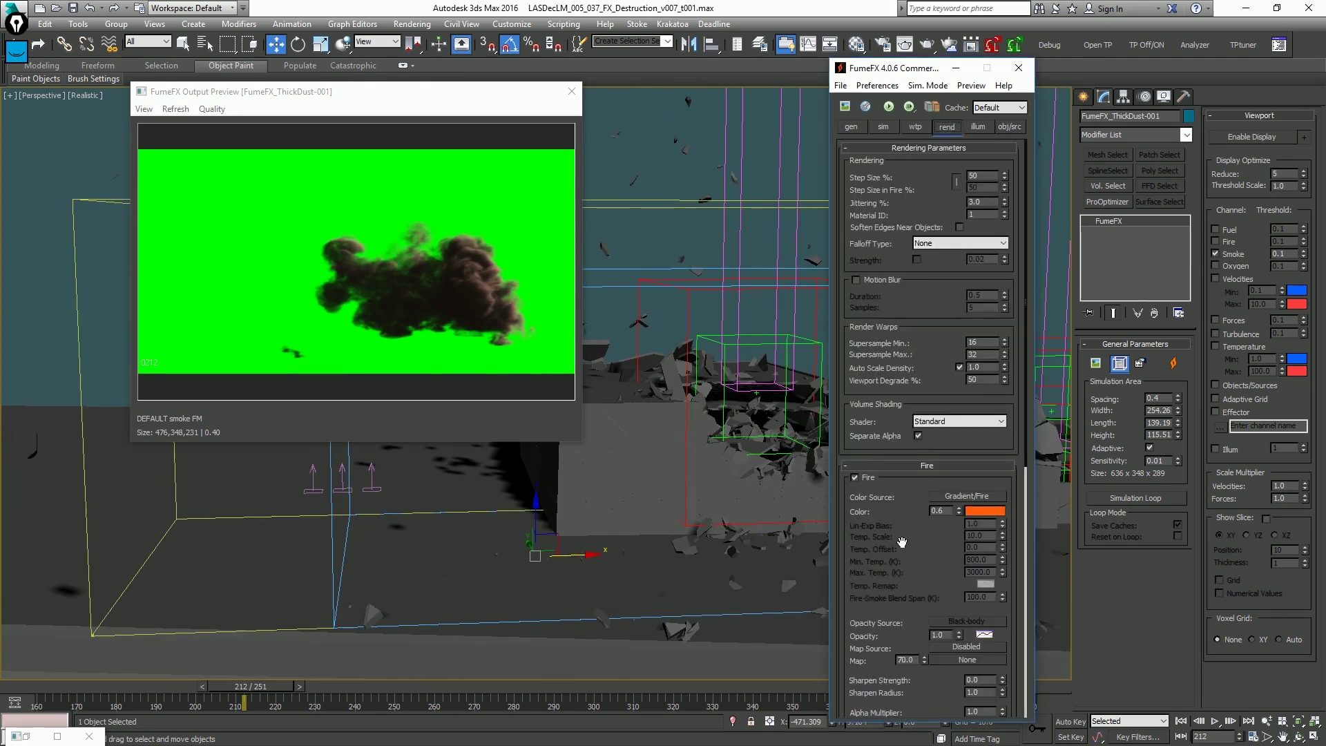
{"action": "scroll", "coordinate": [928, 451], "scroll_direction": "down", "scroll_amount": 5}
{"action": "left_click_drag", "start_coordinate": [966, 468], "coordinate": [966, 461]}
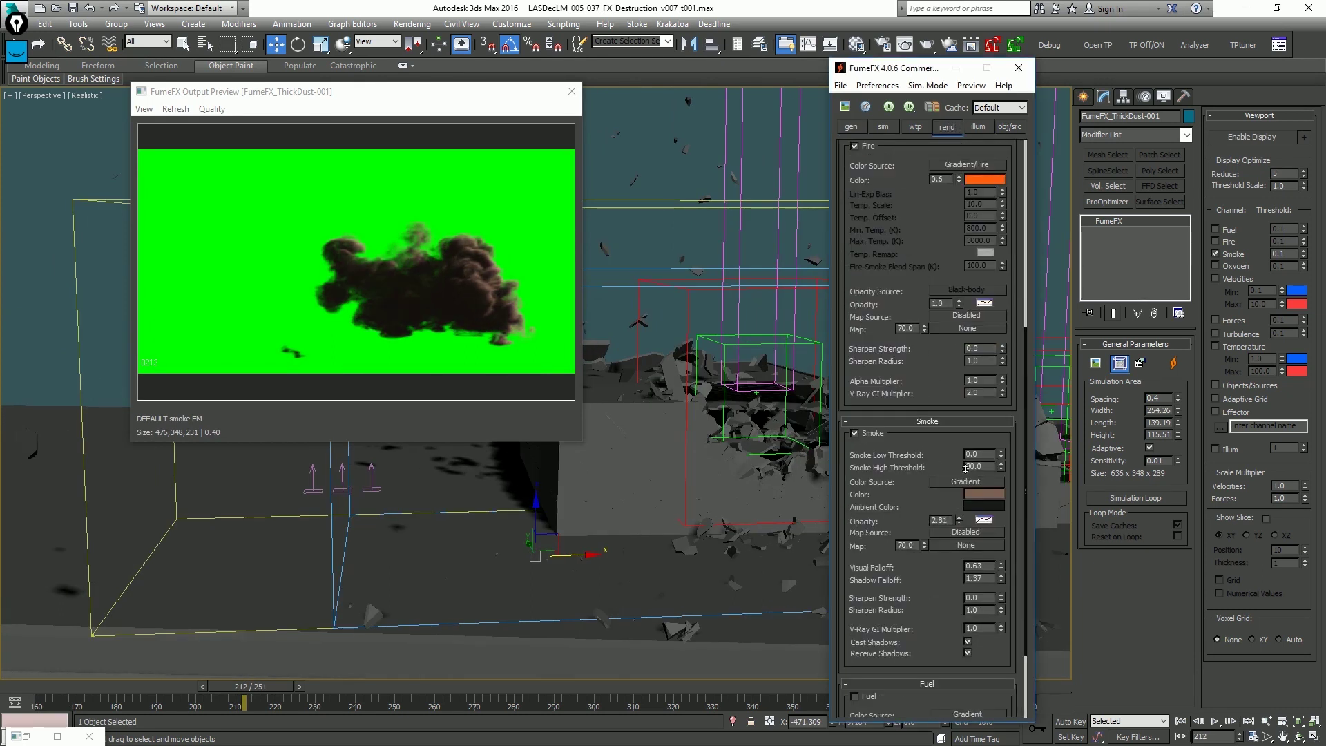
{"action": "middle_click_drag", "start_coordinate": [758, 369], "coordinate": [718, 380], "text": "alt"}
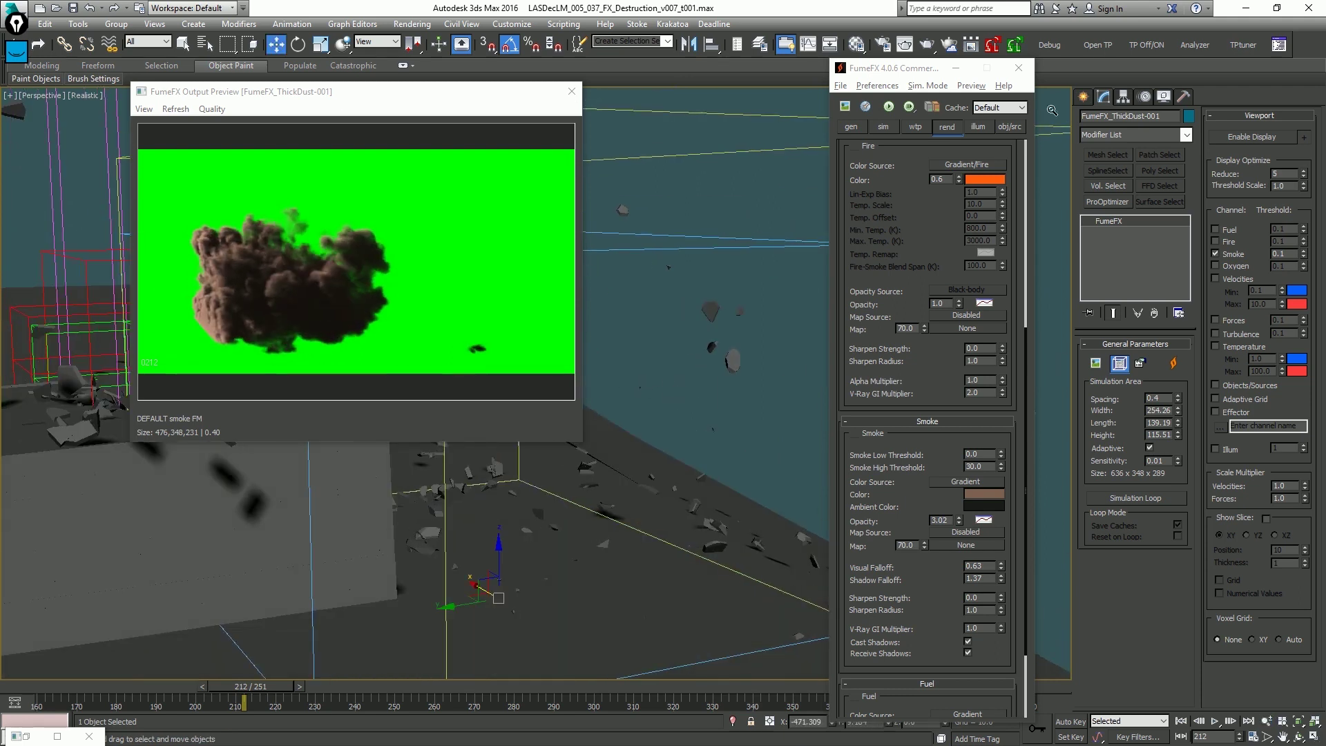
Play the saved FumeFX preview movie _ffx.avi, replay it from the beginning and close the player.
{"action": "left_click", "coordinate": [973, 85]}
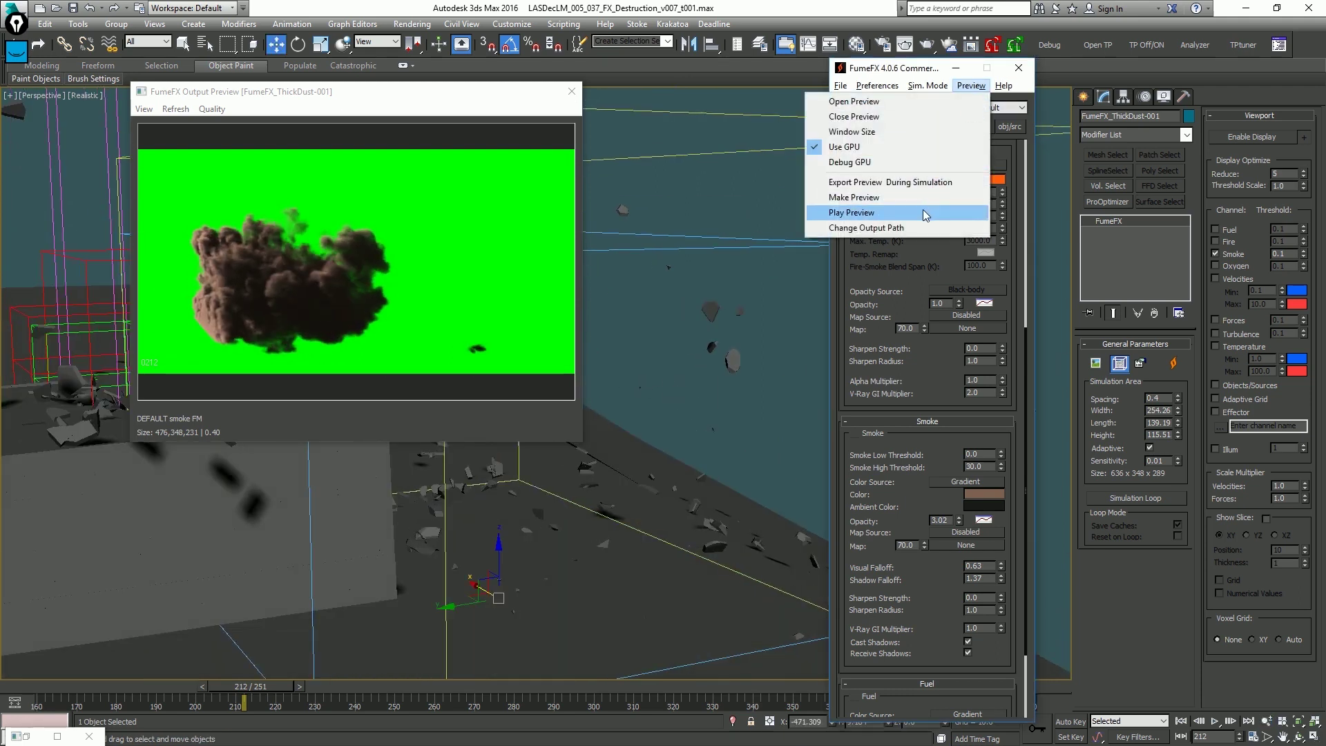
{"action": "left_click", "coordinate": [921, 213]}
{"action": "left_click_drag", "start_coordinate": [423, 301], "coordinate": [1029, 590]}
{"action": "left_click", "coordinate": [51, 563]}
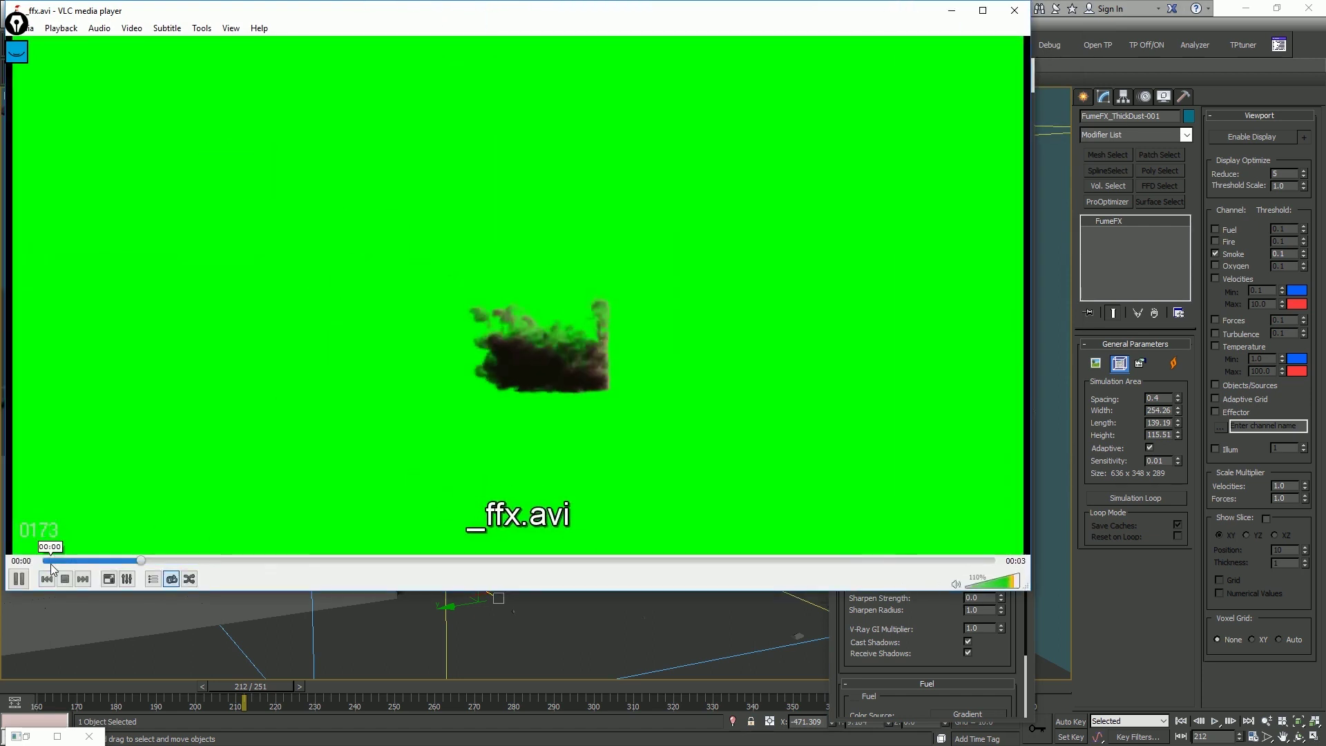
{"action": "key", "text": "alt+F4"}
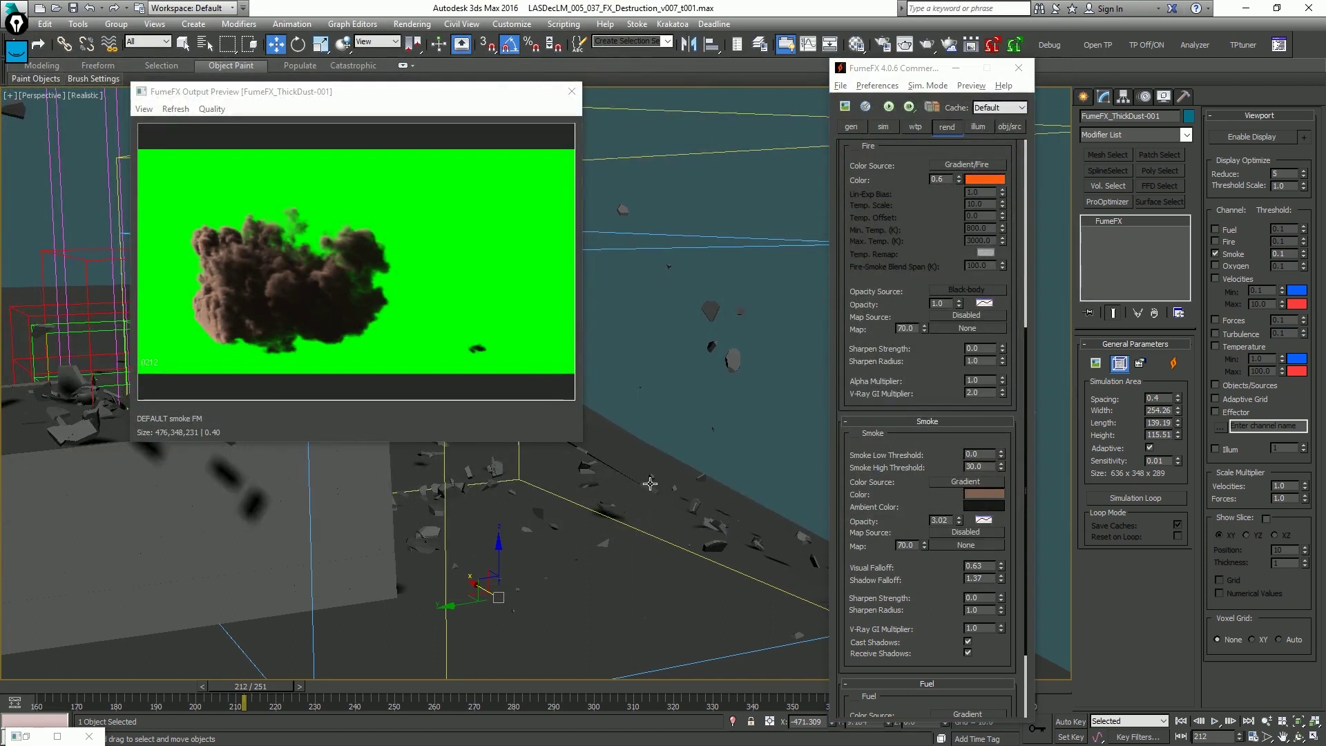
Examine the dust preview from the front of the building, then close the output preview.
{"action": "key", "text": "alt+z"}
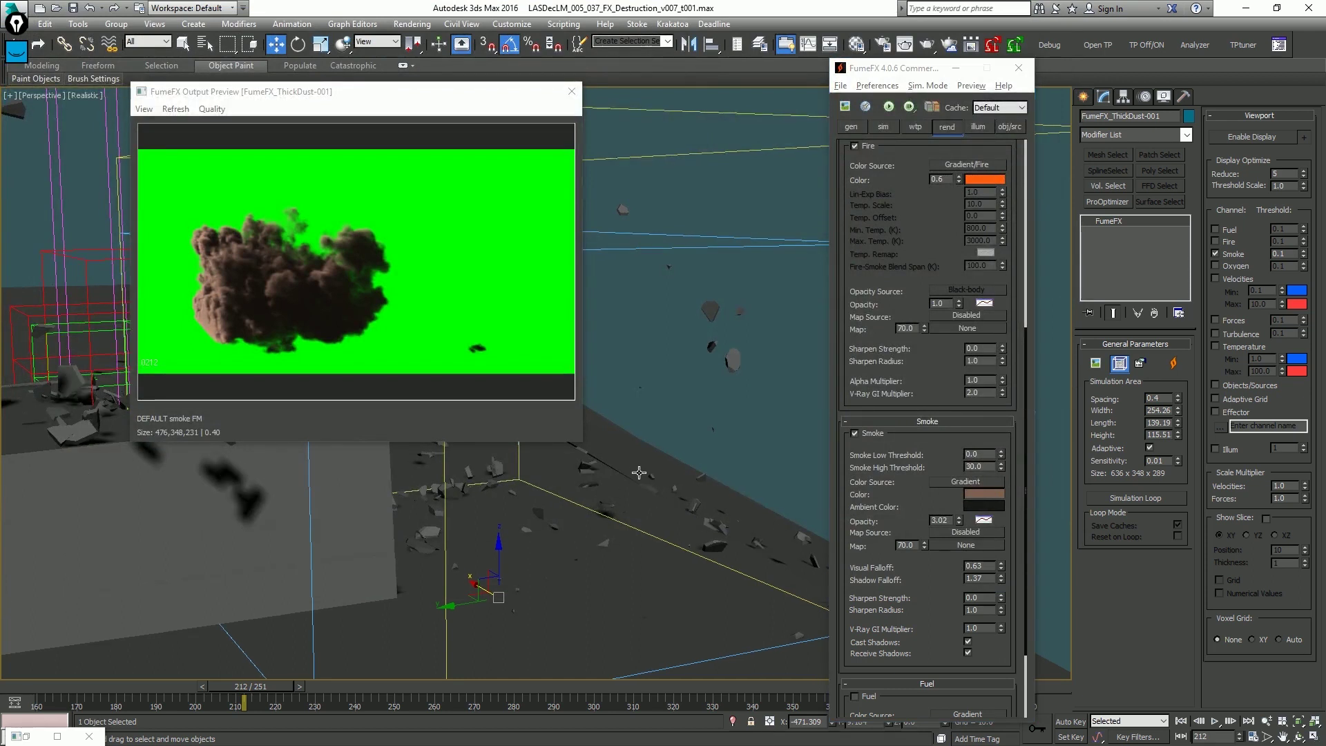
{"action": "mouse_move", "coordinate": [665, 489]}
{"action": "left_mouse_down"}
{"action": "mouse_move", "coordinate": [738, 509]}
{"action": "mouse_move", "coordinate": [669, 511]}
{"action": "mouse_move", "coordinate": [662, 484]}
{"action": "left_mouse_up"}
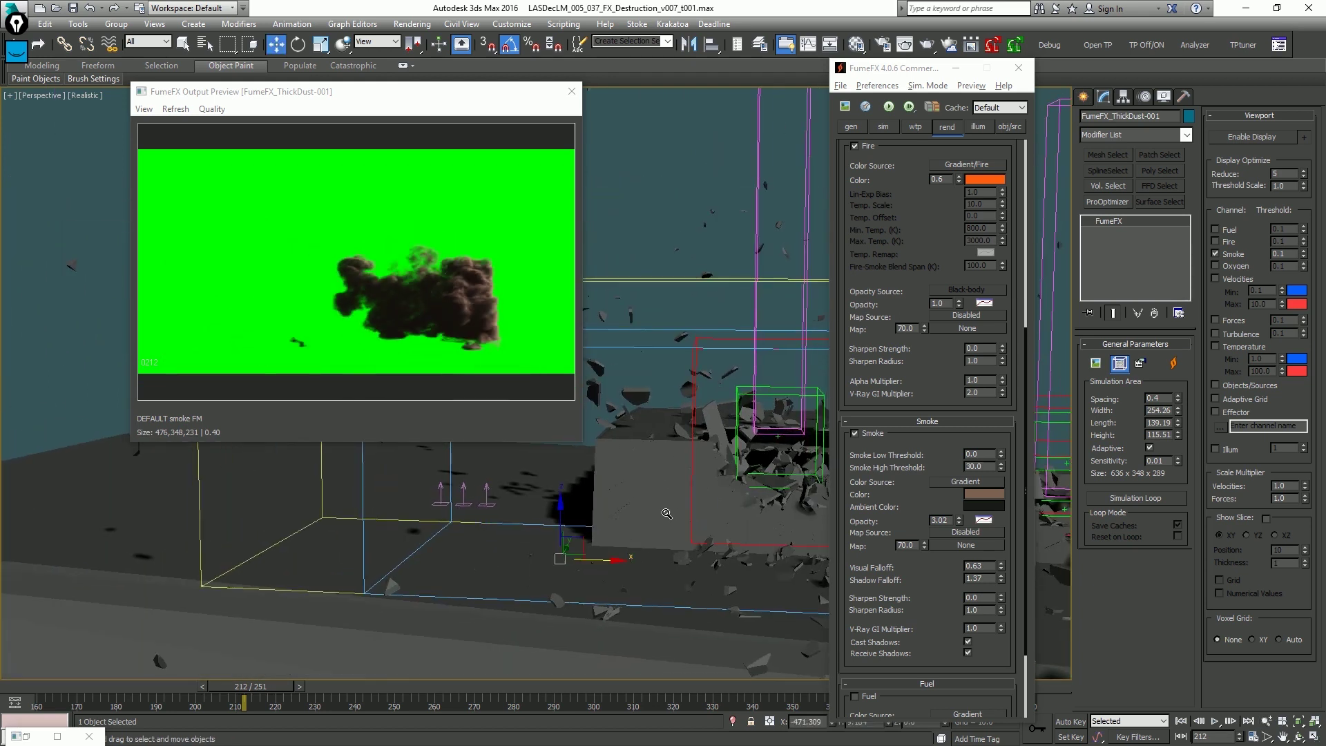
{"action": "key", "text": "w"}
{"action": "left_click", "coordinate": [572, 91]}
{"action": "scroll", "coordinate": [580, 412], "scroll_direction": "down", "scroll_amount": 6}
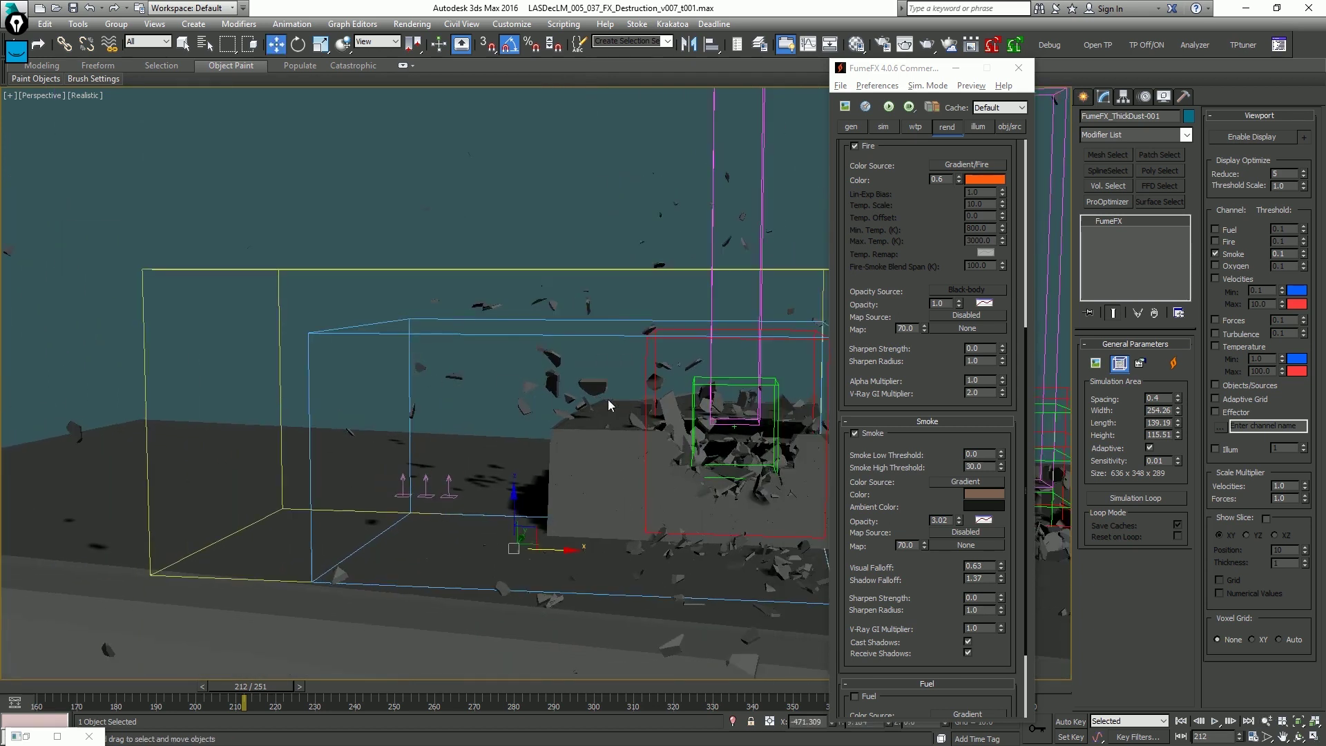
Clone the thick dust container along X over the second collapsing building as a single copy named FumeFX_ThickDust-002.
{"action": "middle_click_drag", "start_coordinate": [509, 357], "coordinate": [521, 373], "text": "alt"}
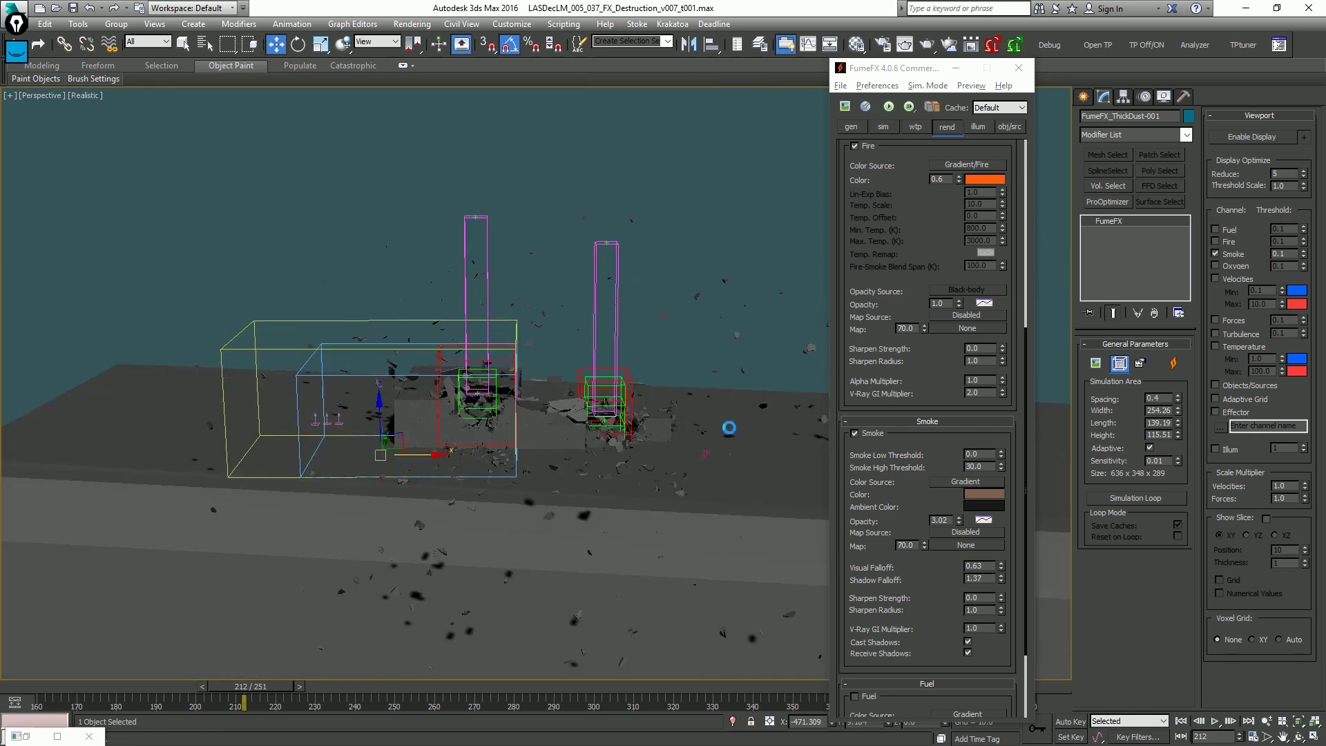
{"action": "key", "text": "ctrl+alt+h"}
{"action": "middle_click_drag", "start_coordinate": [514, 349], "coordinate": [467, 290], "text": "alt"}
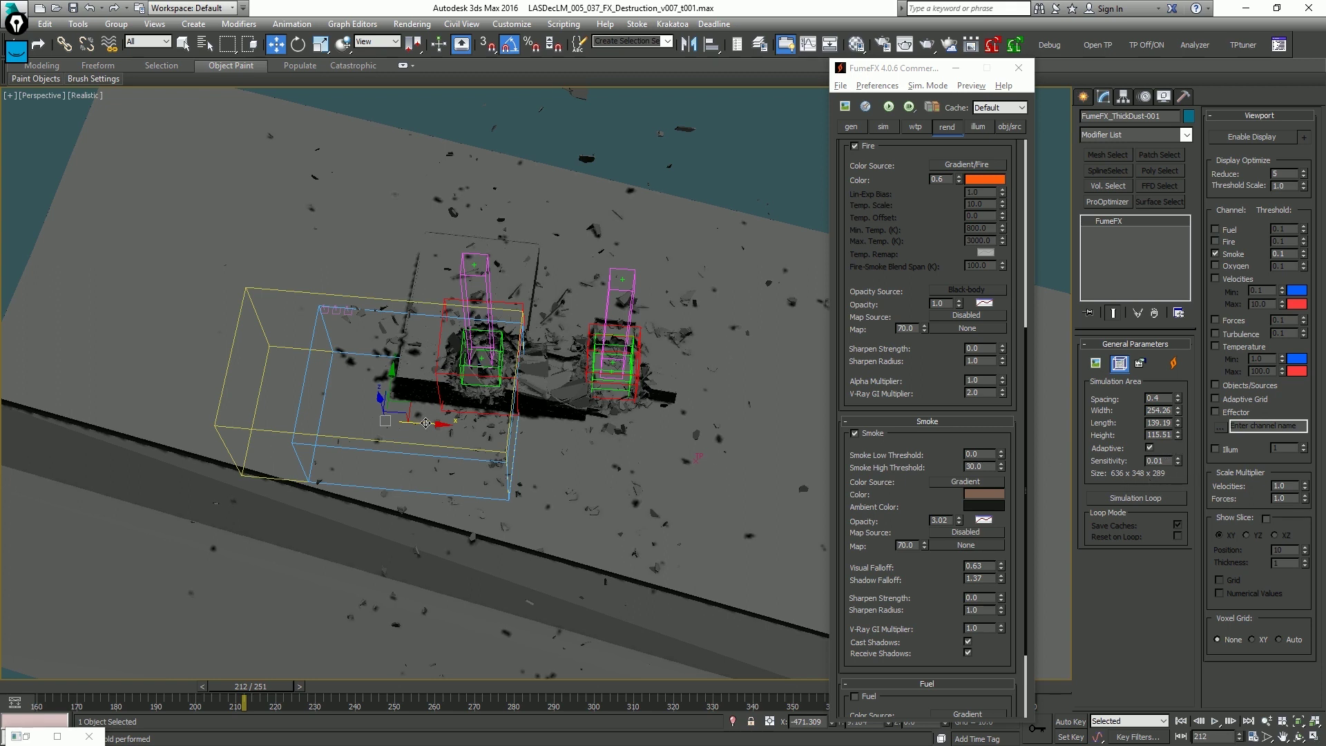
{"action": "left_click", "coordinate": [526, 444]}
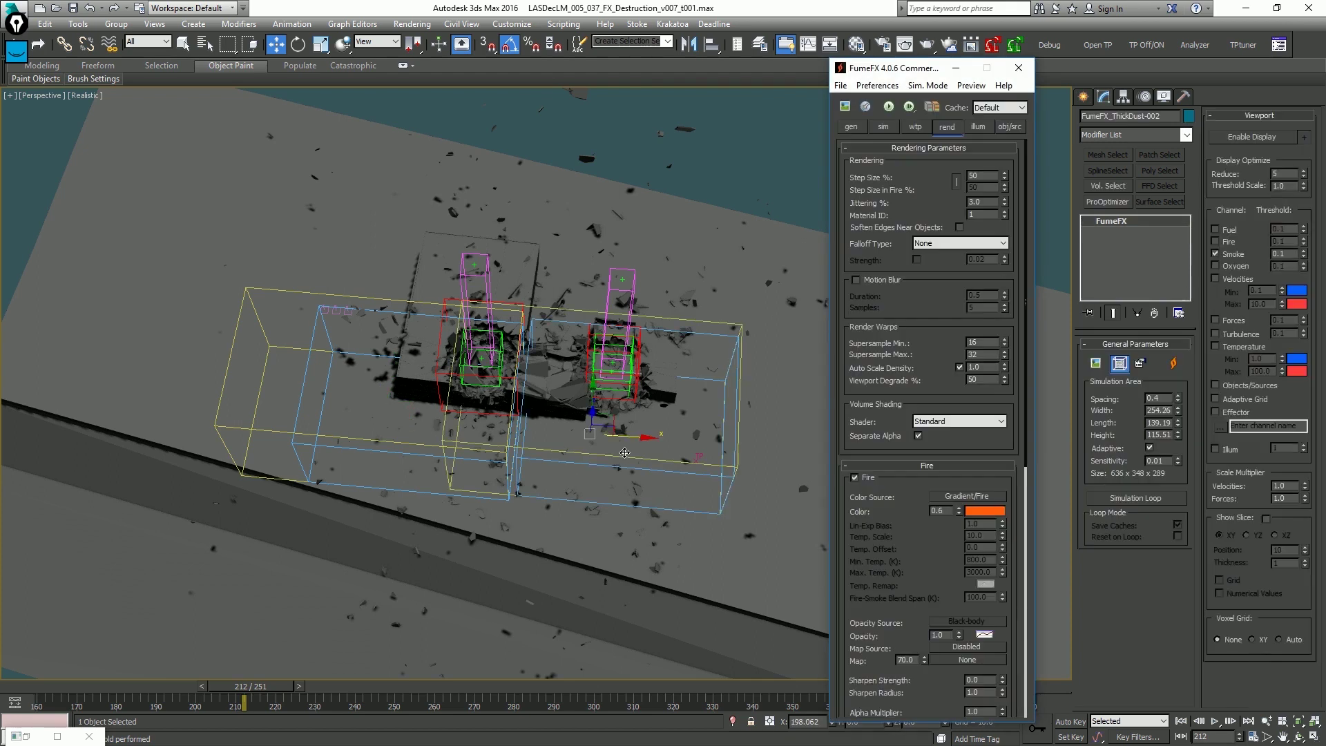
{"action": "left_click_drag", "start_coordinate": [630, 453], "coordinate": [645, 452], "text": "shift"}
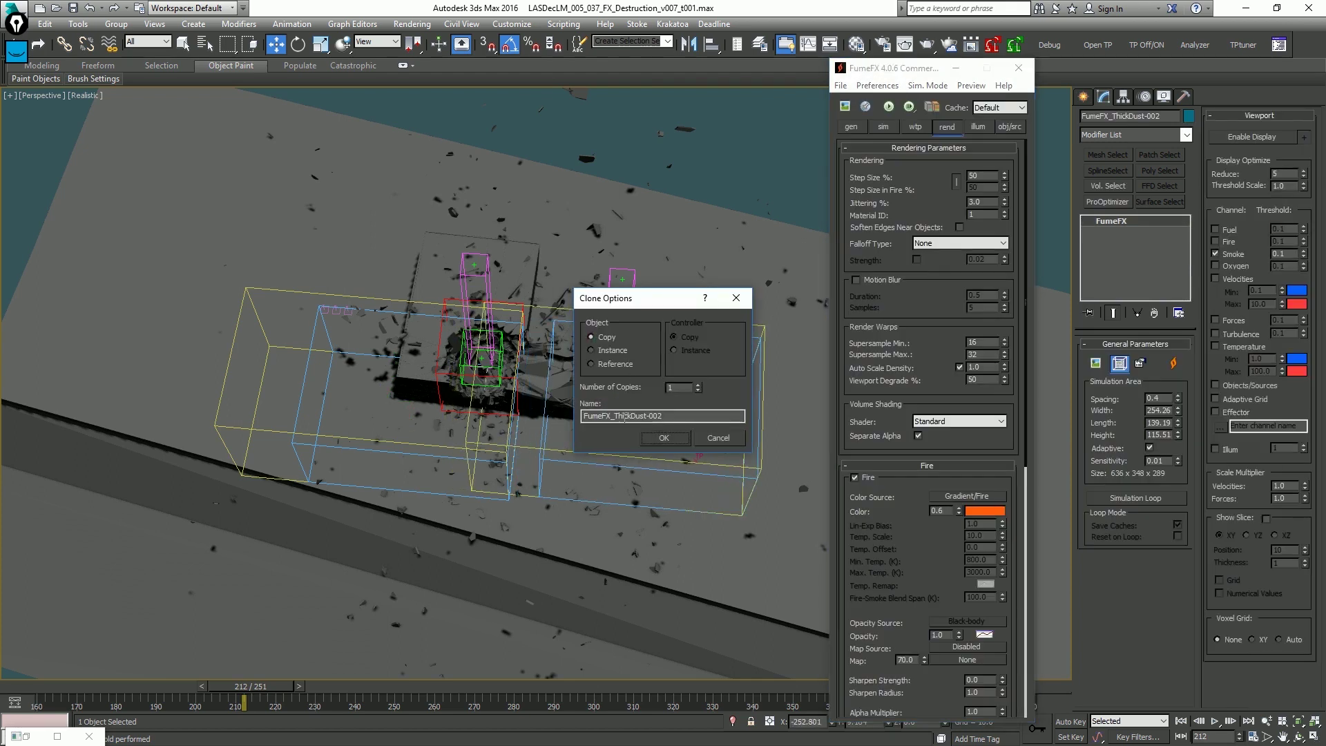
{"action": "left_click", "coordinate": [656, 437]}
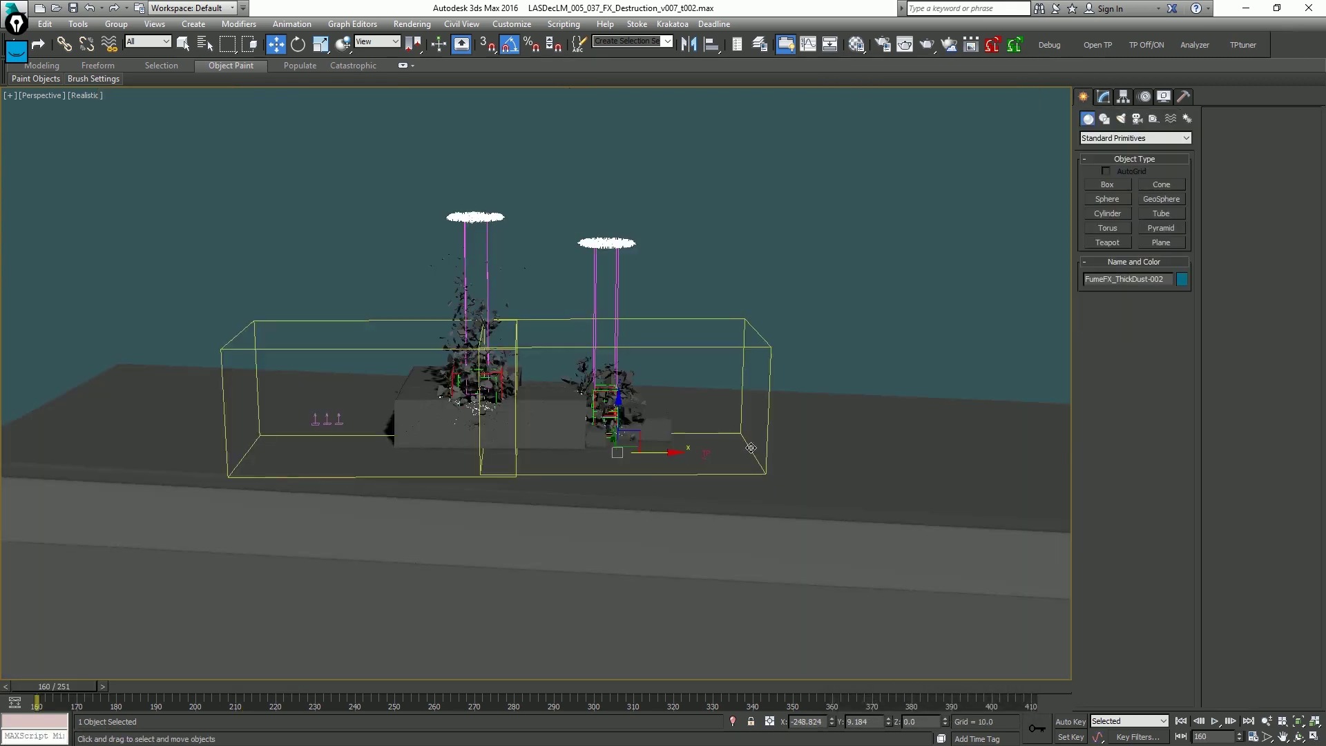
Open the copied container's FumeFX settings and check the output directory of its default cache without changing it.
{"action": "scroll", "coordinate": [751, 448], "scroll_direction": "up", "scroll_amount": 5}
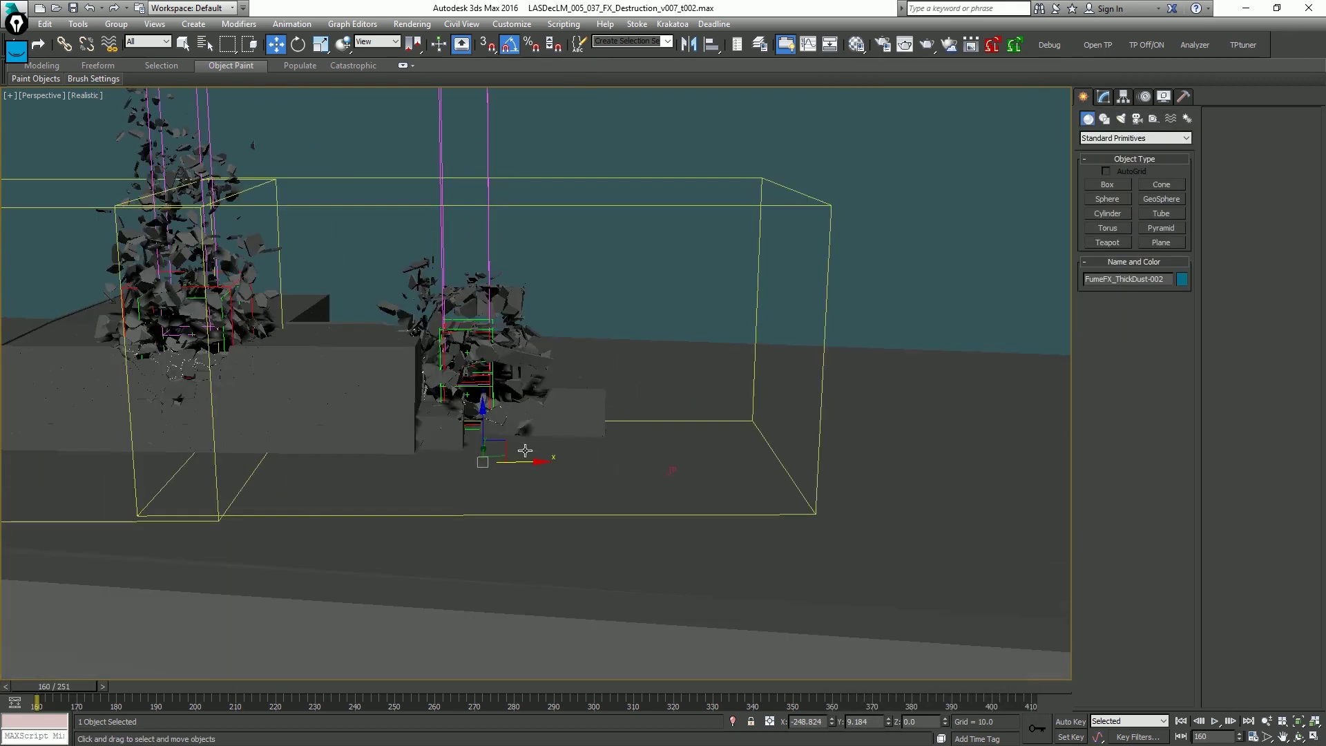
{"action": "left_click", "coordinate": [1103, 98]}
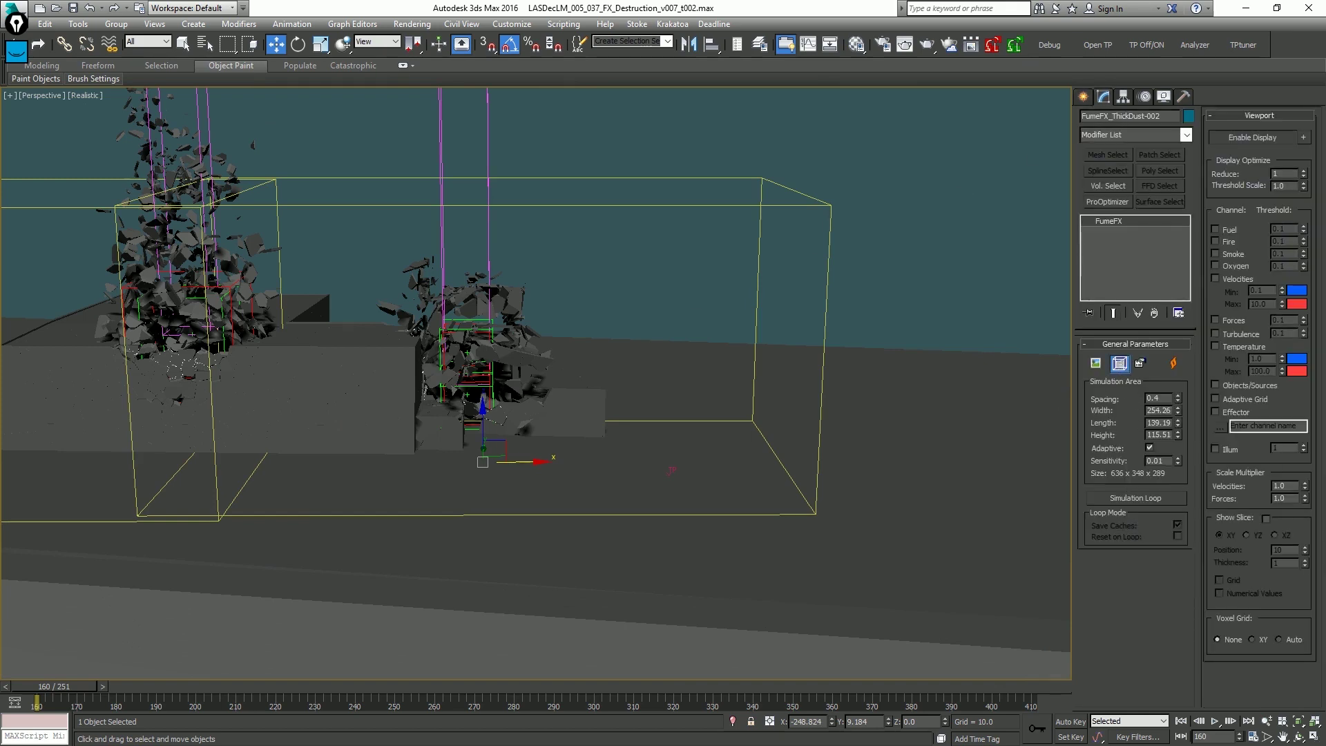
{"action": "left_click", "coordinate": [1095, 363]}
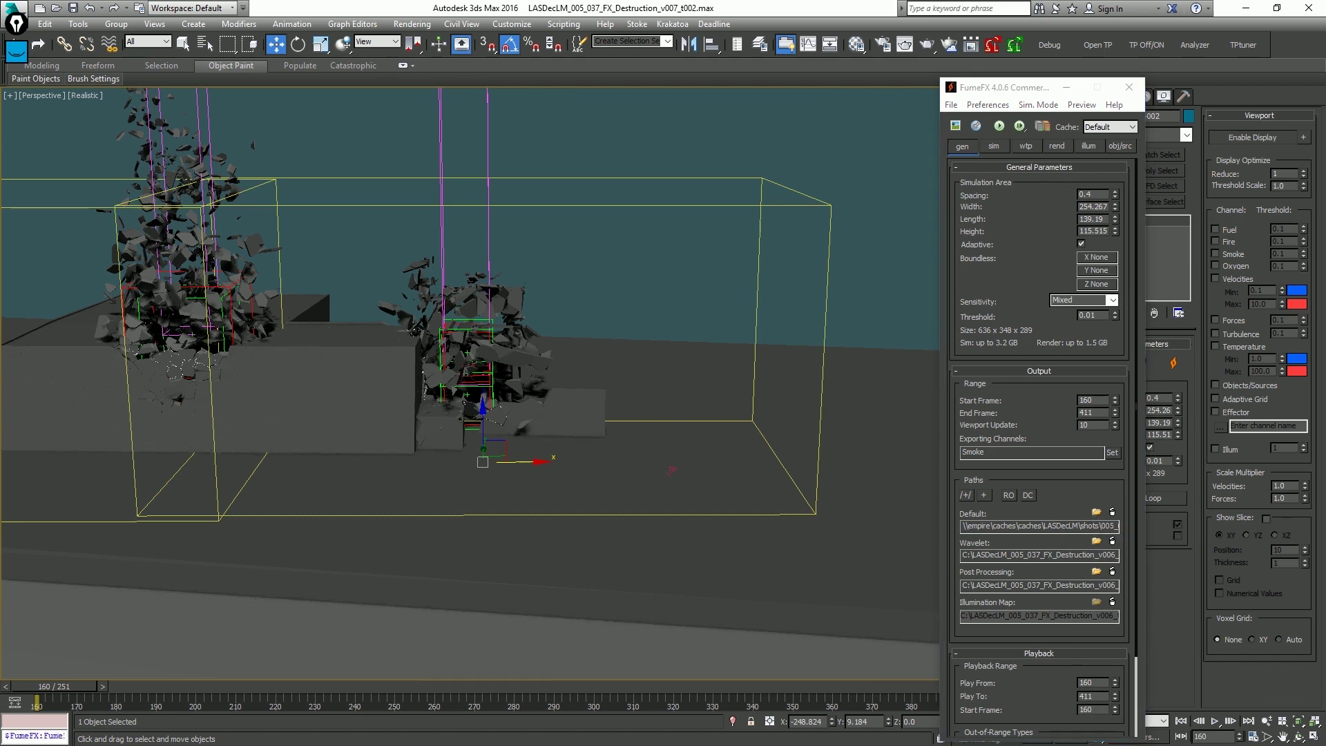
{"action": "left_click", "coordinate": [1096, 512]}
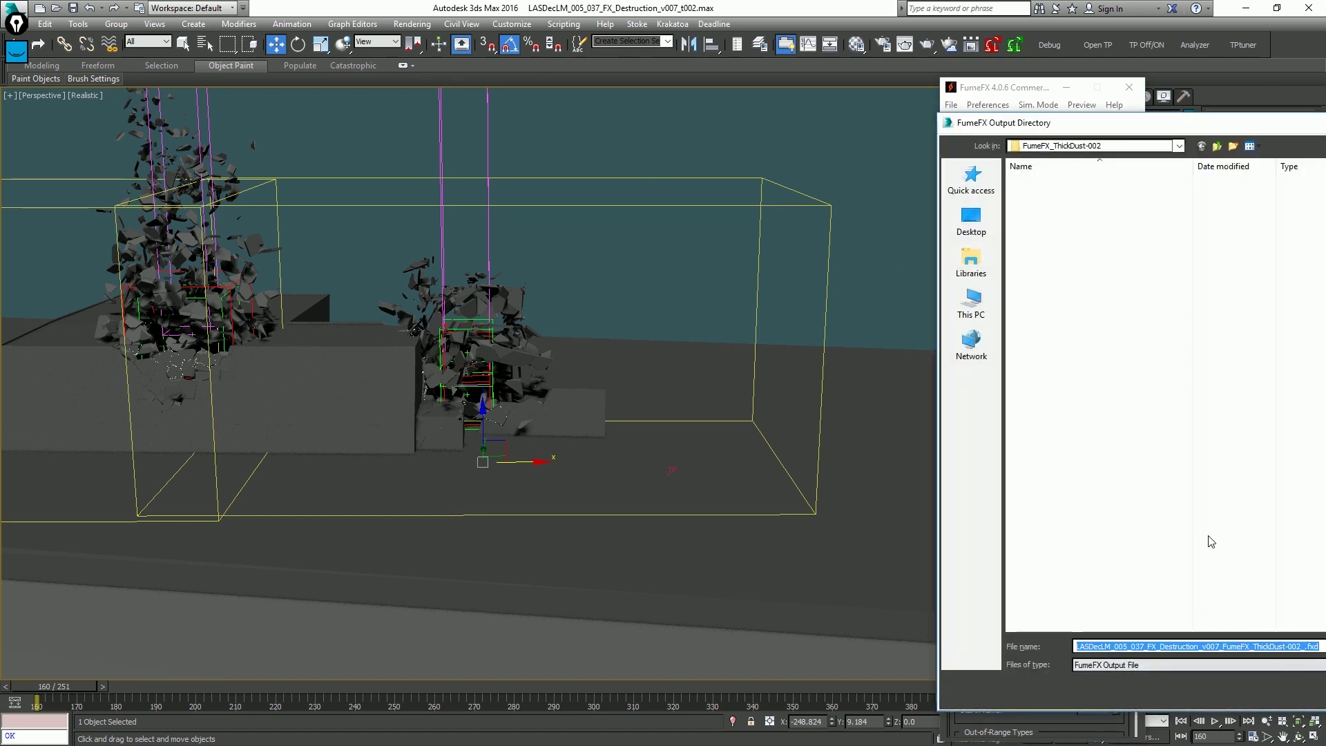
{"action": "key", "text": "Escape"}
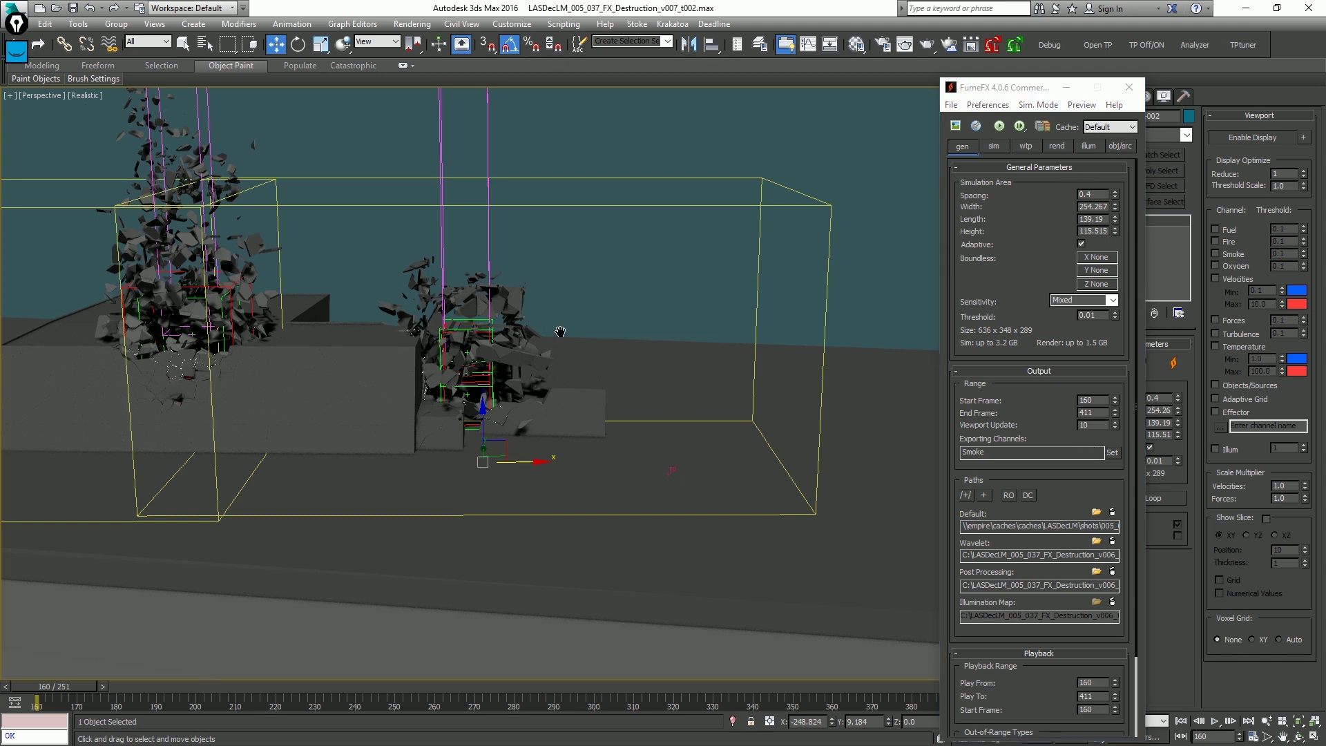
Rotate FumeFX_ThickDust-002 at an angle to the first container and shift it slightly around the second building.
{"action": "middle_click_drag", "start_coordinate": [598, 342], "coordinate": [580, 473], "text": "alt"}
{"action": "right_click", "coordinate": [533, 284]}
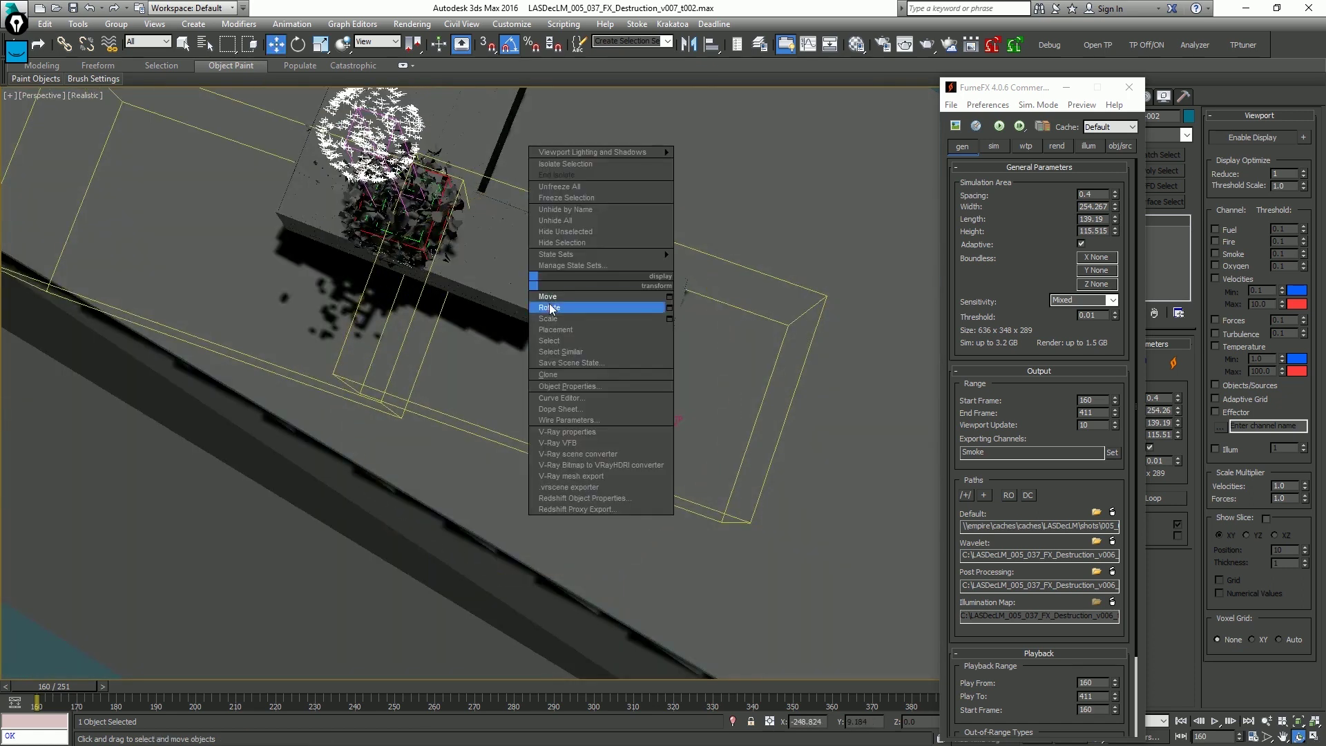
{"action": "left_click", "coordinate": [550, 299]}
{"action": "left_click_drag", "start_coordinate": [602, 299], "coordinate": [615, 263]}
{"action": "key", "text": "ctrl+z"}
{"action": "key", "text": "ctrl+z"}
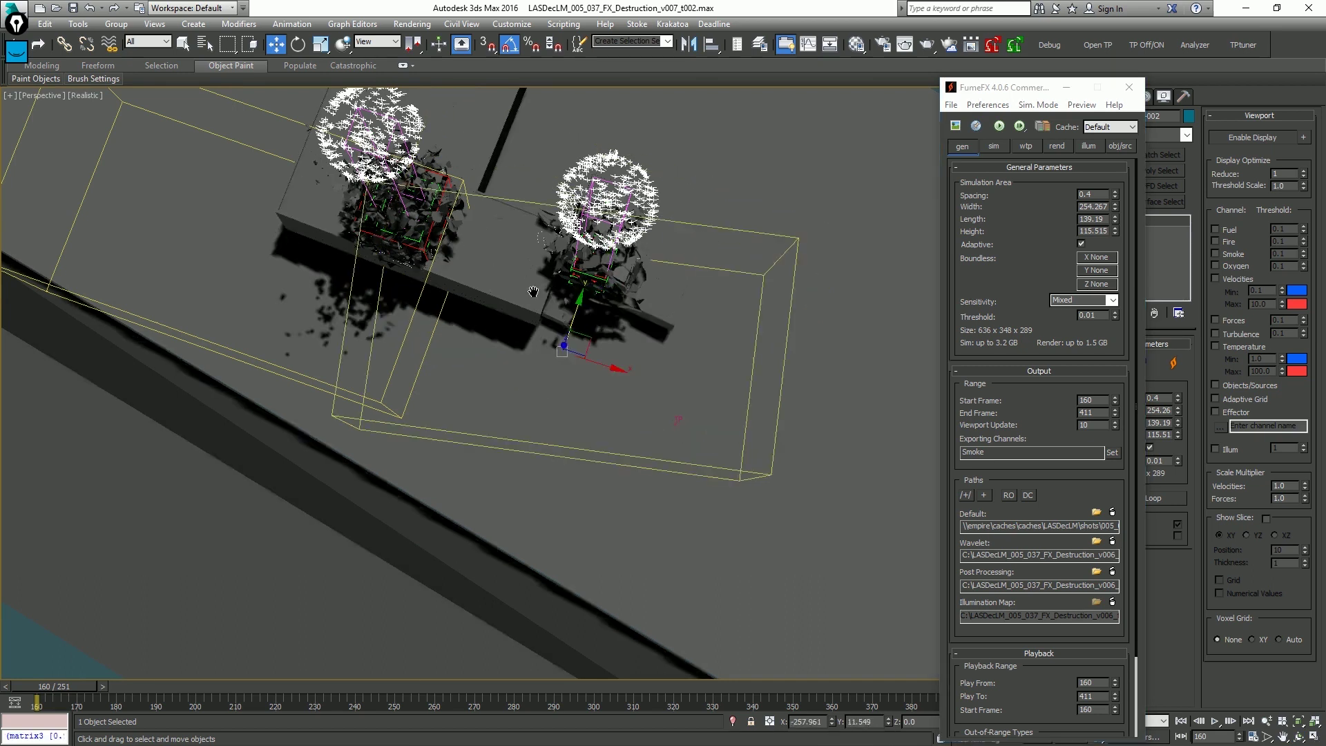
Examine from above and from the side how the angled copy and the original container overlap, leaving nothing selected.
{"action": "middle_click_drag", "start_coordinate": [527, 288], "coordinate": [548, 292]}
{"action": "scroll", "coordinate": [547, 291], "scroll_direction": "down", "scroll_amount": 3}
{"action": "key", "text": "alt+z"}
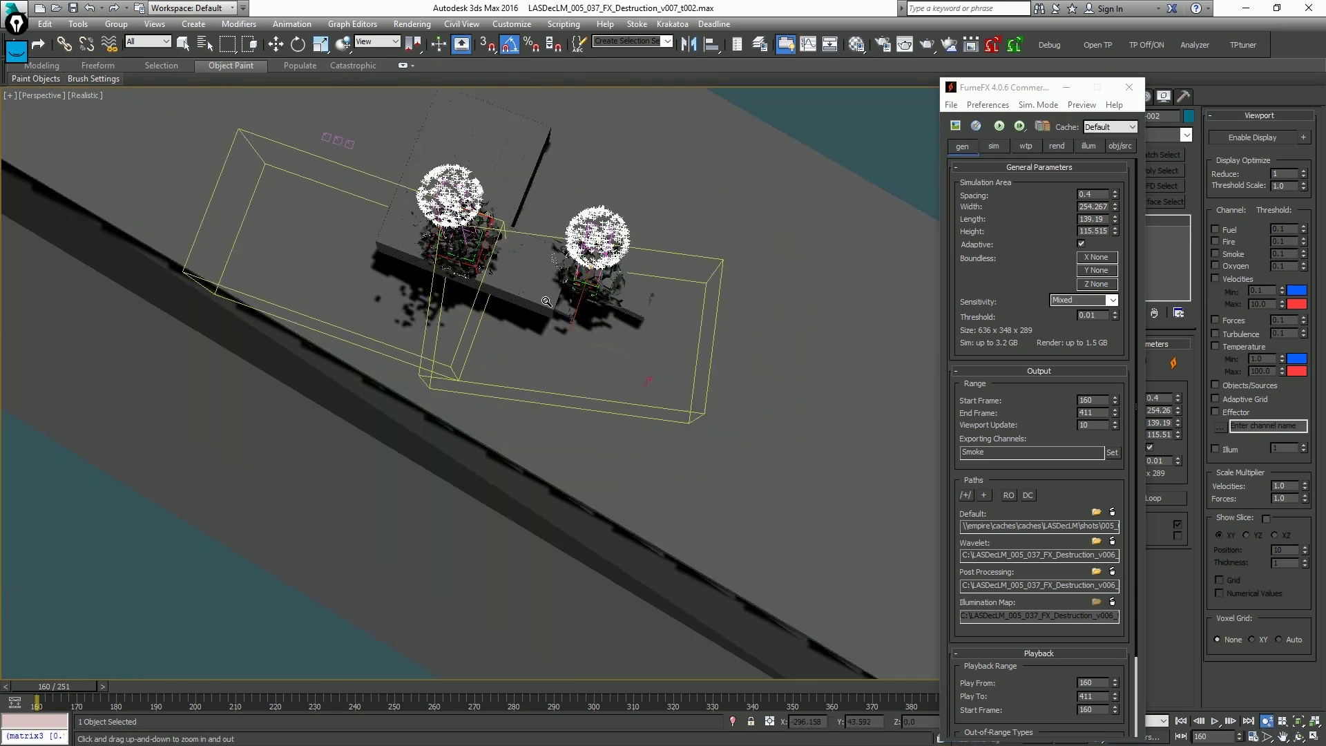
{"action": "key", "text": "w"}
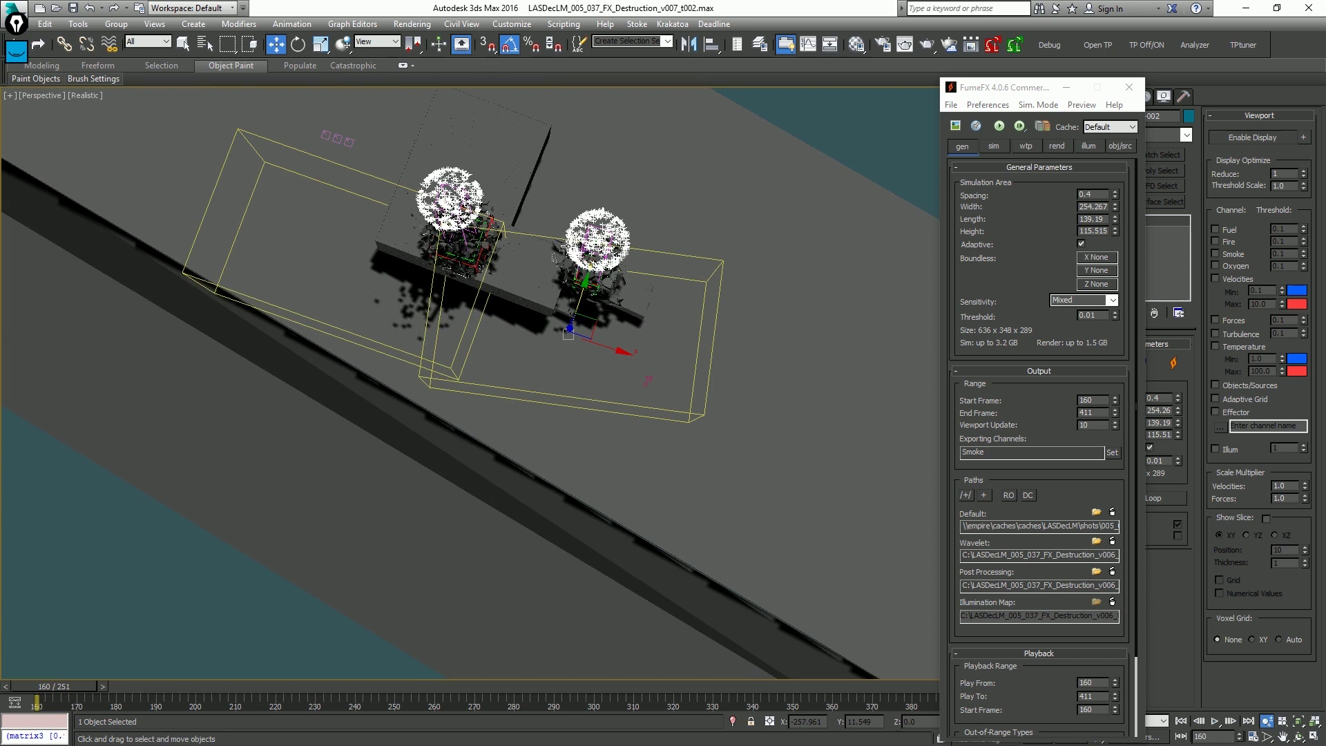
{"action": "middle_click_drag", "start_coordinate": [484, 276], "coordinate": [519, 247], "text": "alt"}
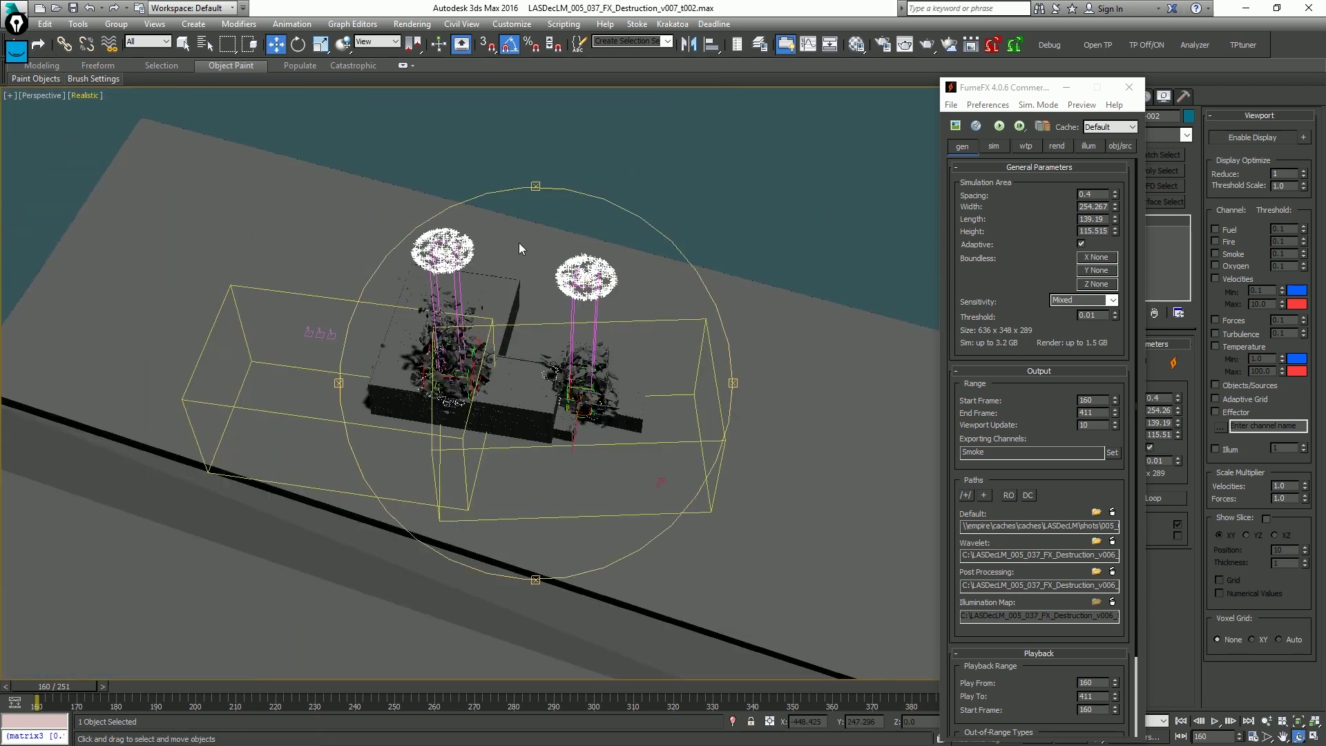
{"action": "left_click", "coordinate": [662, 159]}
{"action": "middle_click_drag", "start_coordinate": [609, 394], "coordinate": [638, 408]}
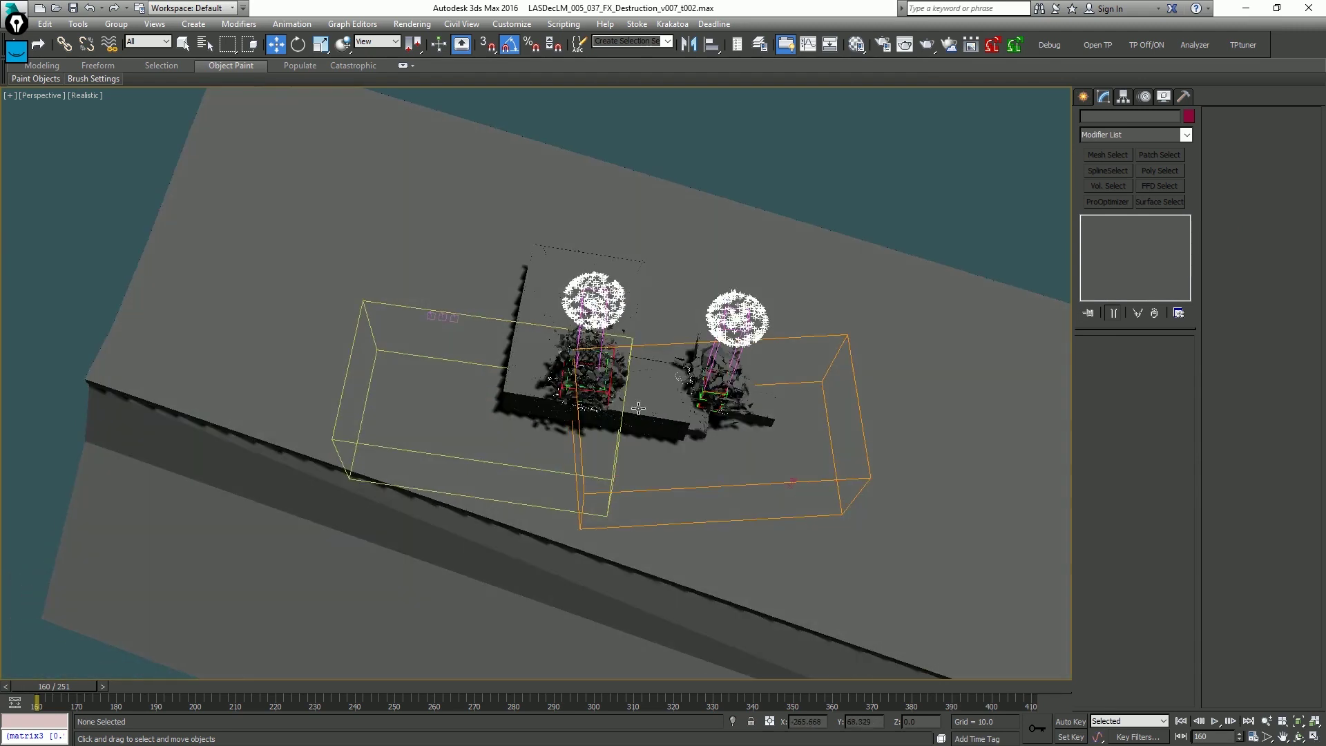
{"action": "middle_click_drag", "start_coordinate": [717, 384], "coordinate": [720, 283], "text": "alt"}
{"action": "middle_click_drag", "start_coordinate": [714, 374], "coordinate": [545, 336], "text": "alt"}
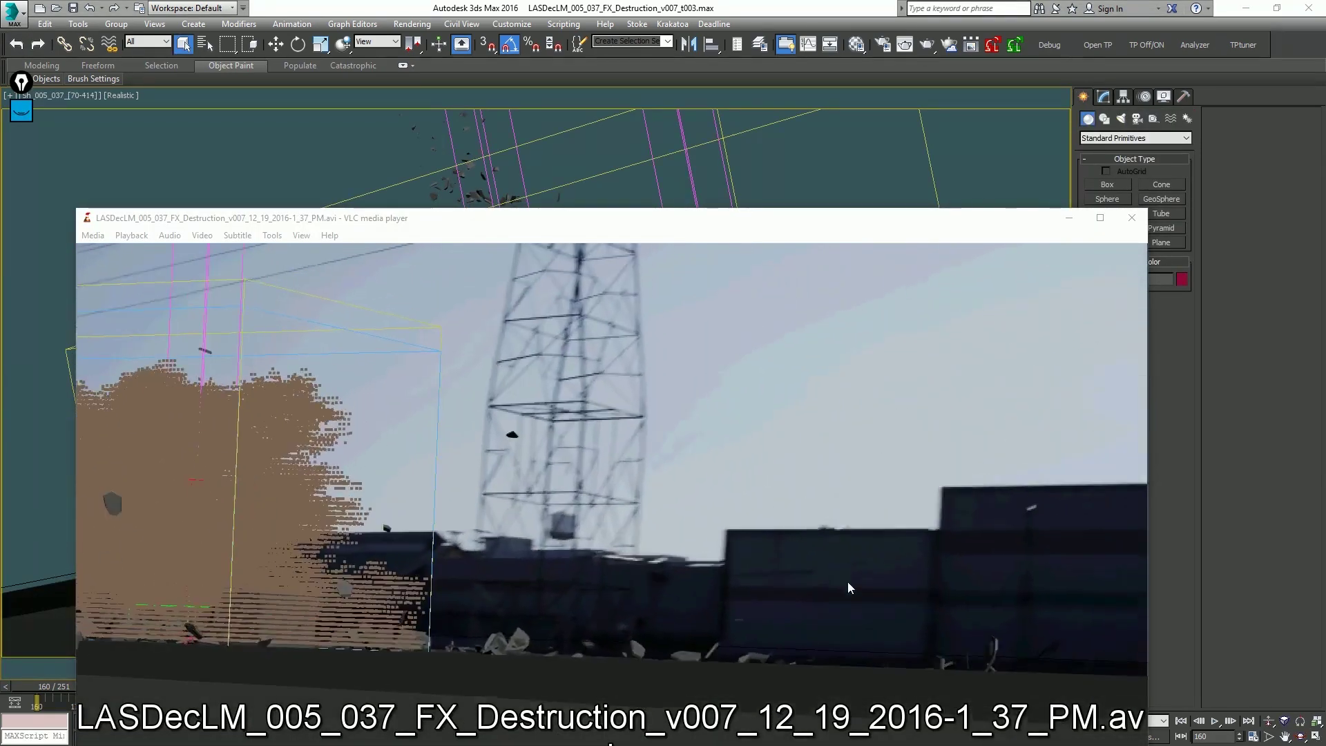
Play the FX_Destruction_v007 viewport preview and the _ffx.avi and preview.avi FumeFX movies full screen, then close the player.
{"action": "double_click", "coordinate": [933, 514]}
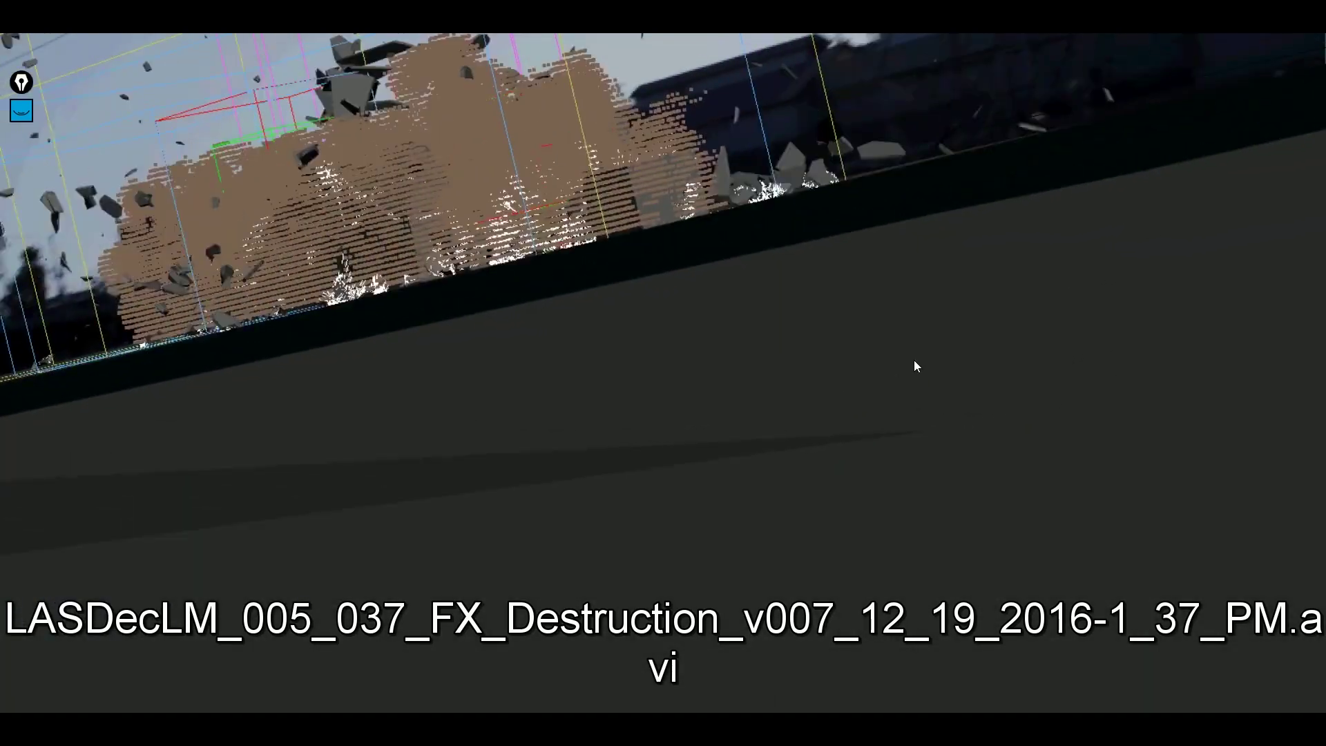
{"action": "key", "text": "alt+Tab"}
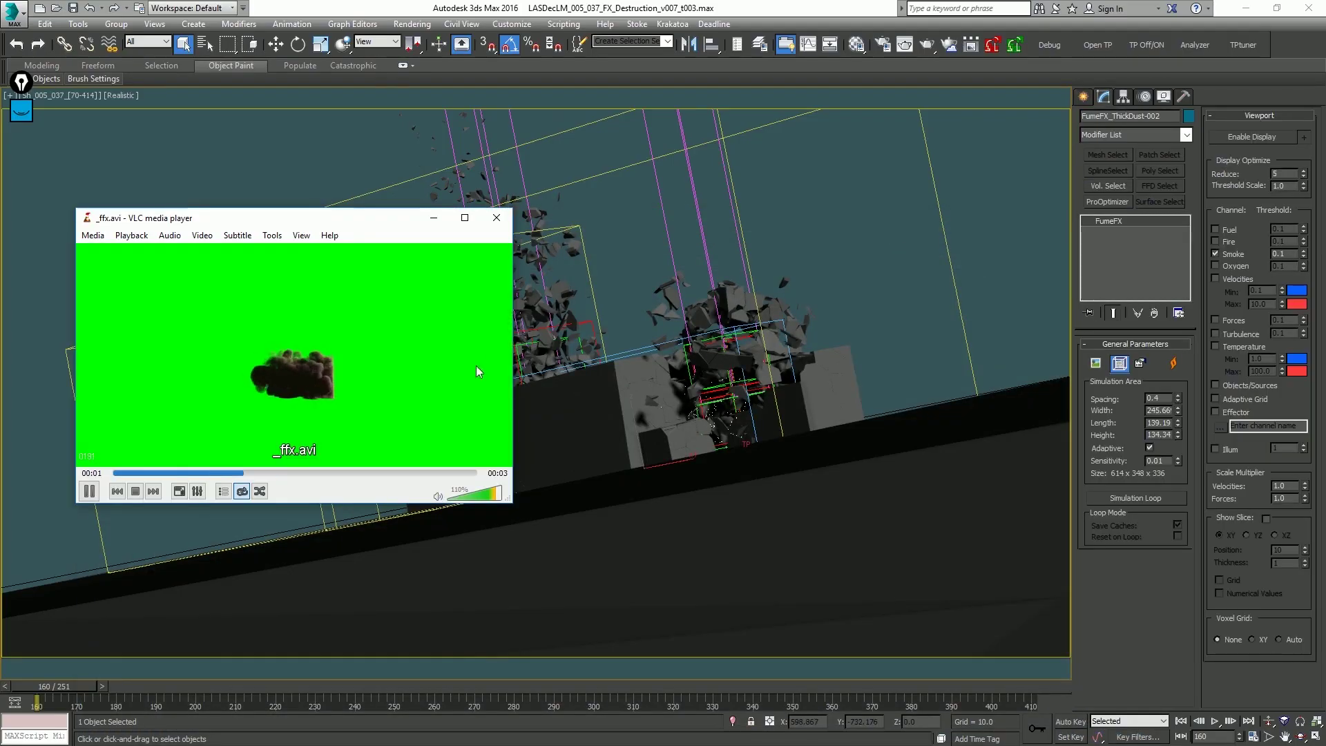
{"action": "double_click", "coordinate": [499, 328]}
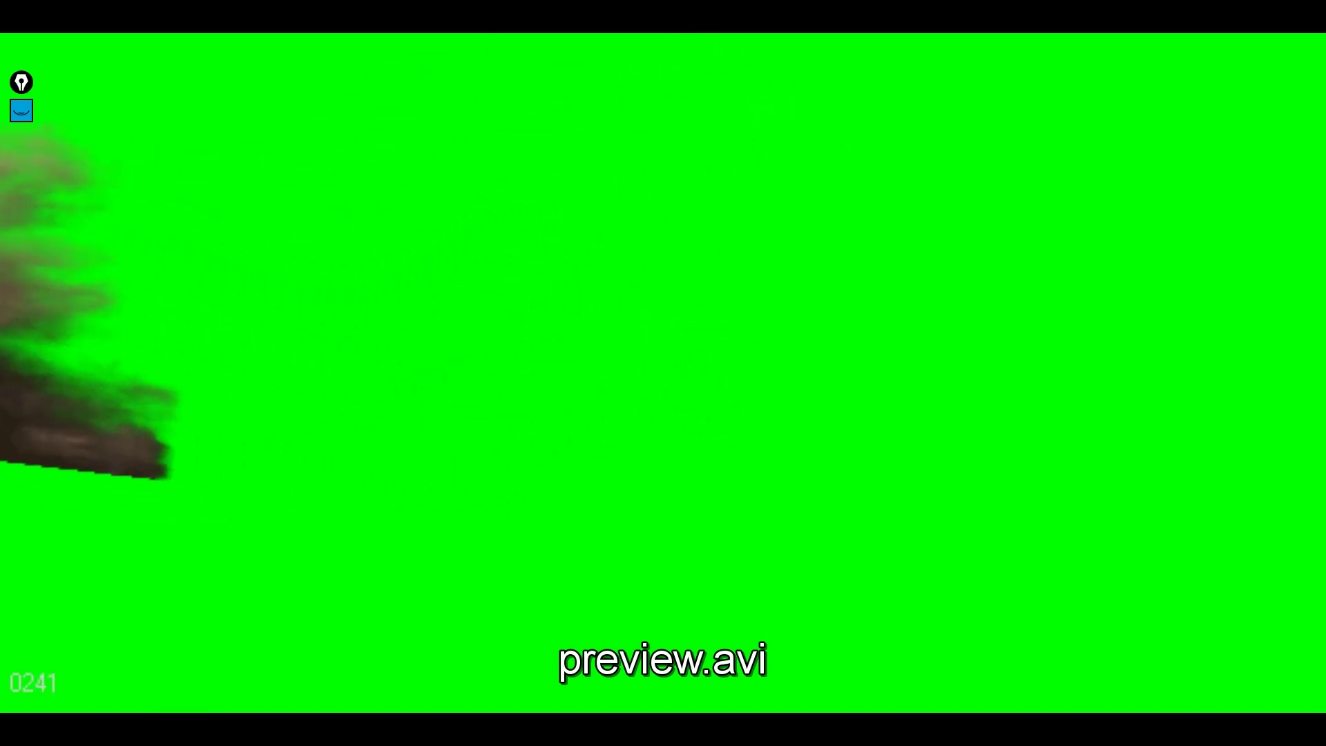
{"action": "key", "text": "alt+F4"}
{"action": "left_click", "coordinate": [888, 292]}
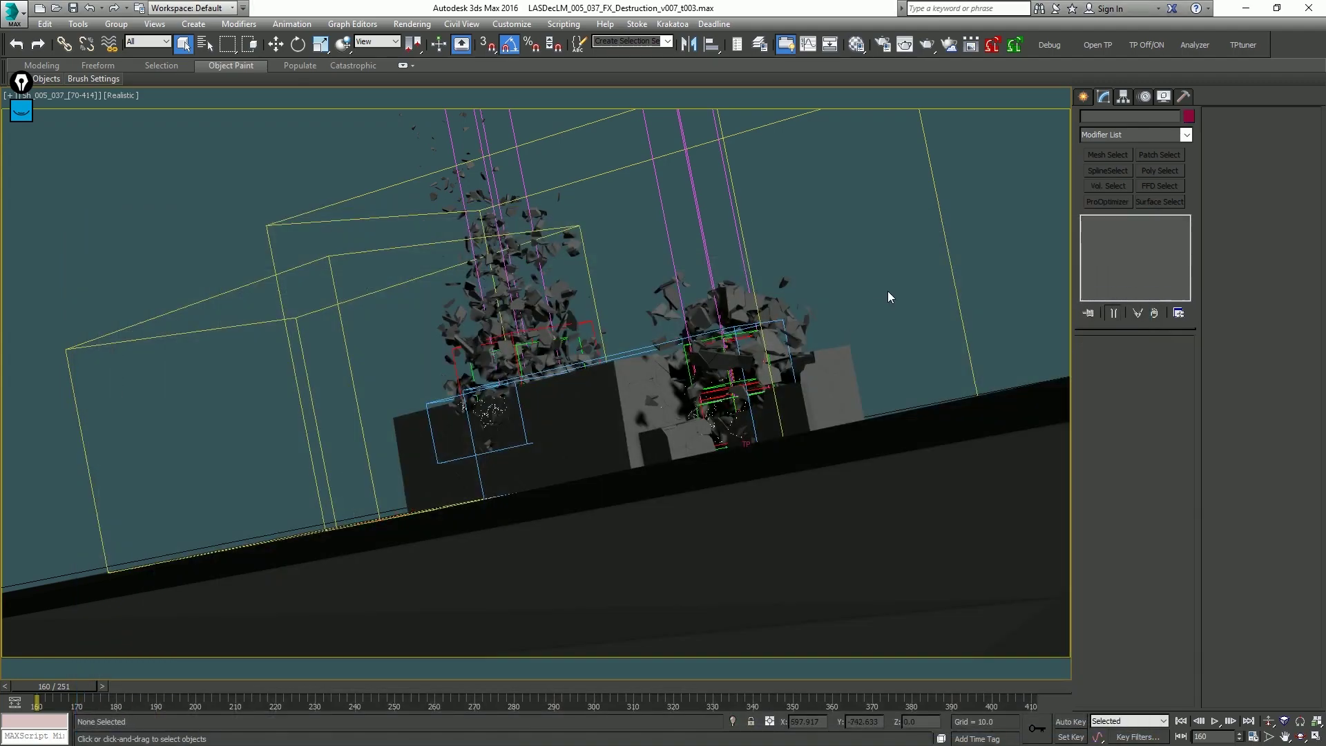
Select FumeFX_ThickDust-002 in the perspective view and review its simulation parameters down to Extra Detail.
{"action": "key", "text": "alt+w"}
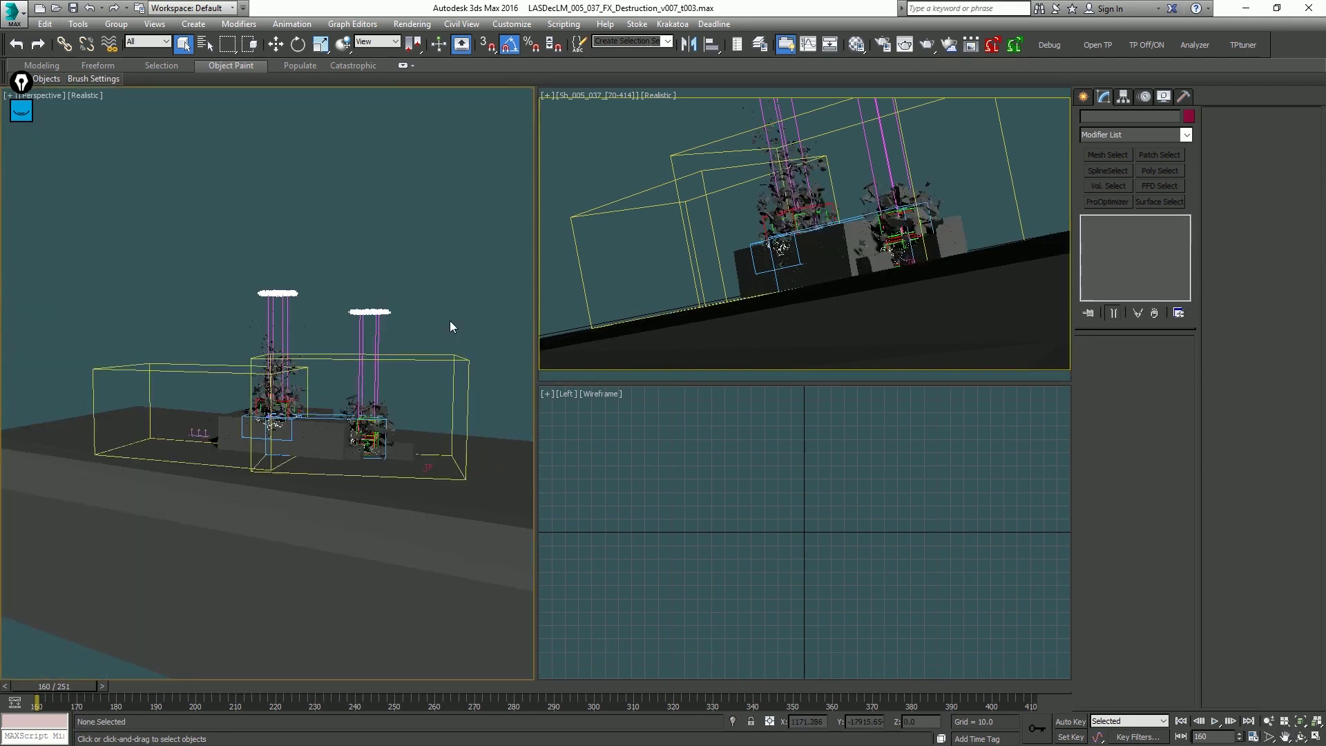
{"action": "key", "text": "alt+w"}
{"action": "scroll", "coordinate": [651, 419], "scroll_direction": "up", "scroll_amount": 5}
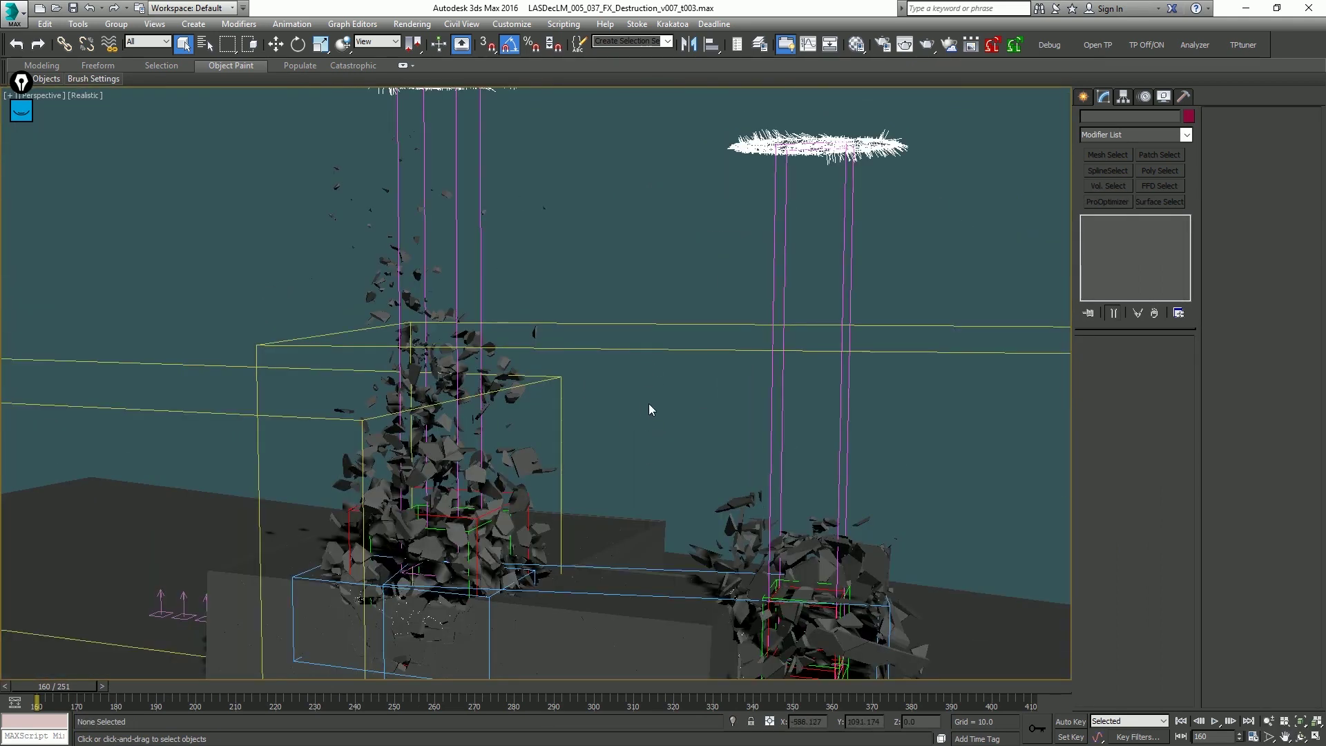
{"action": "left_click", "coordinate": [661, 340]}
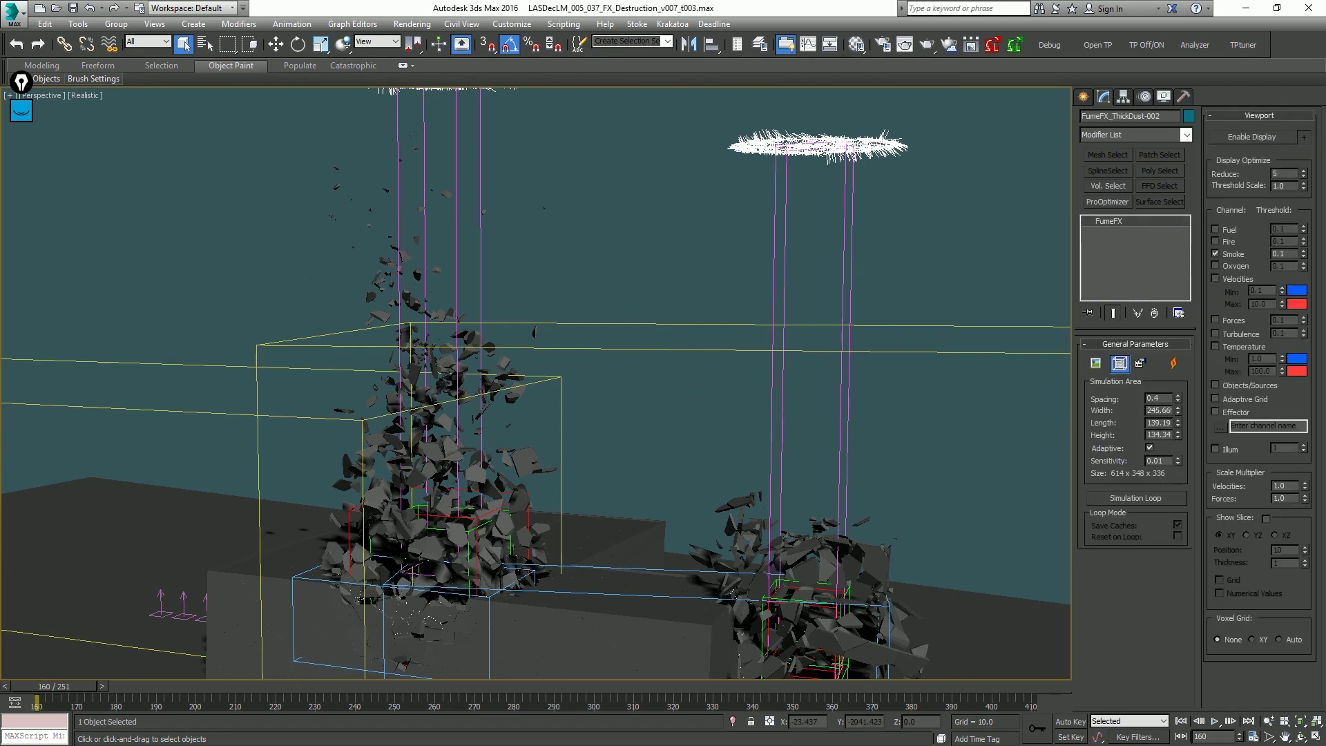
{"action": "left_click", "coordinate": [1120, 363]}
{"action": "left_click", "coordinate": [536, 101]}
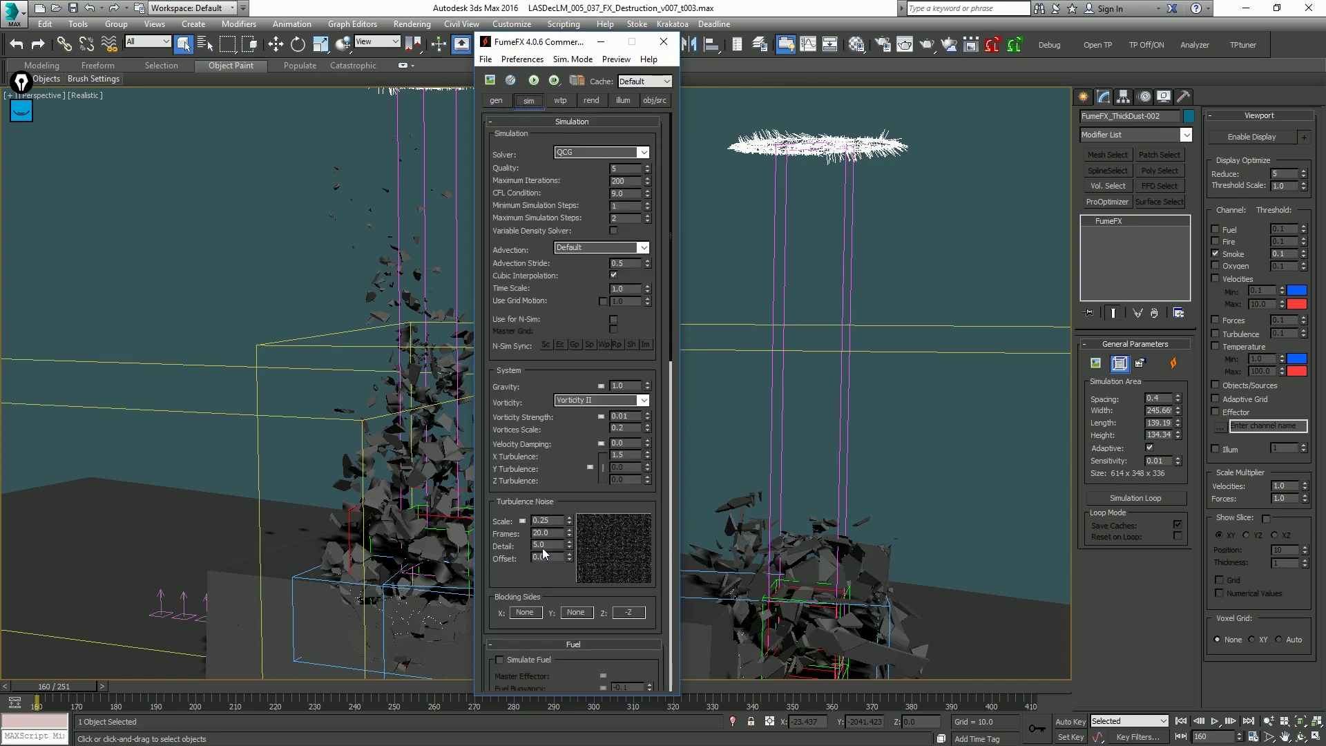
{"action": "scroll", "coordinate": [530, 548], "scroll_direction": "down", "scroll_amount": 5}
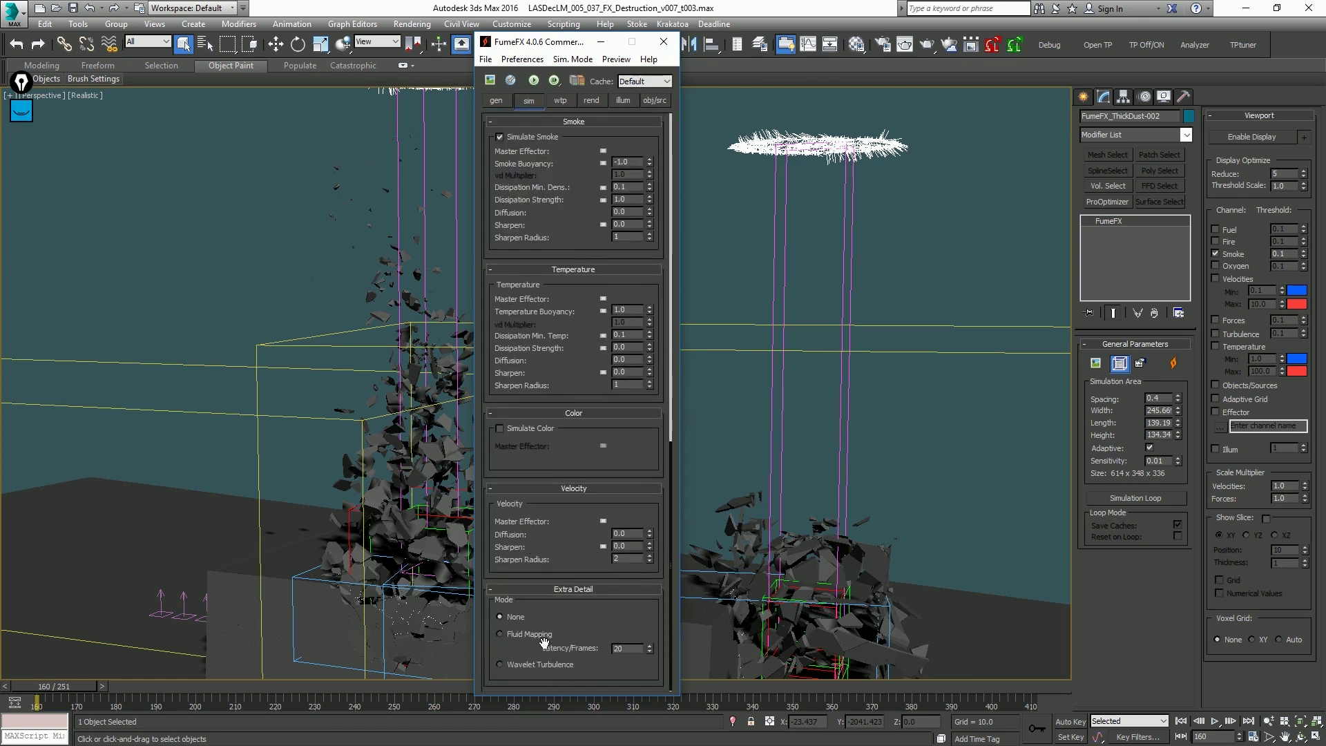
Review the simulation parameters of FumeFX_ThickDust-001 down to Extra Detail for comparison, then deselect the container.
{"action": "left_click", "coordinate": [237, 379]}
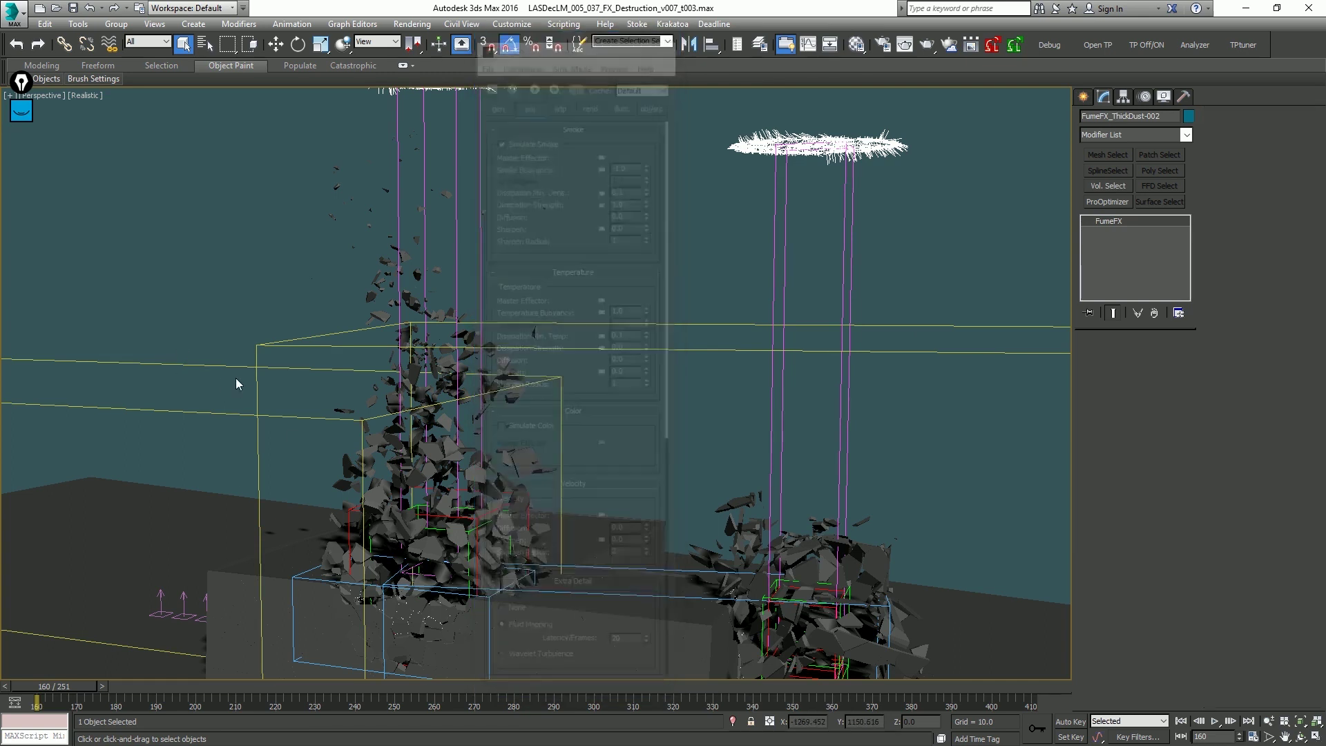
{"action": "left_click", "coordinate": [529, 100]}
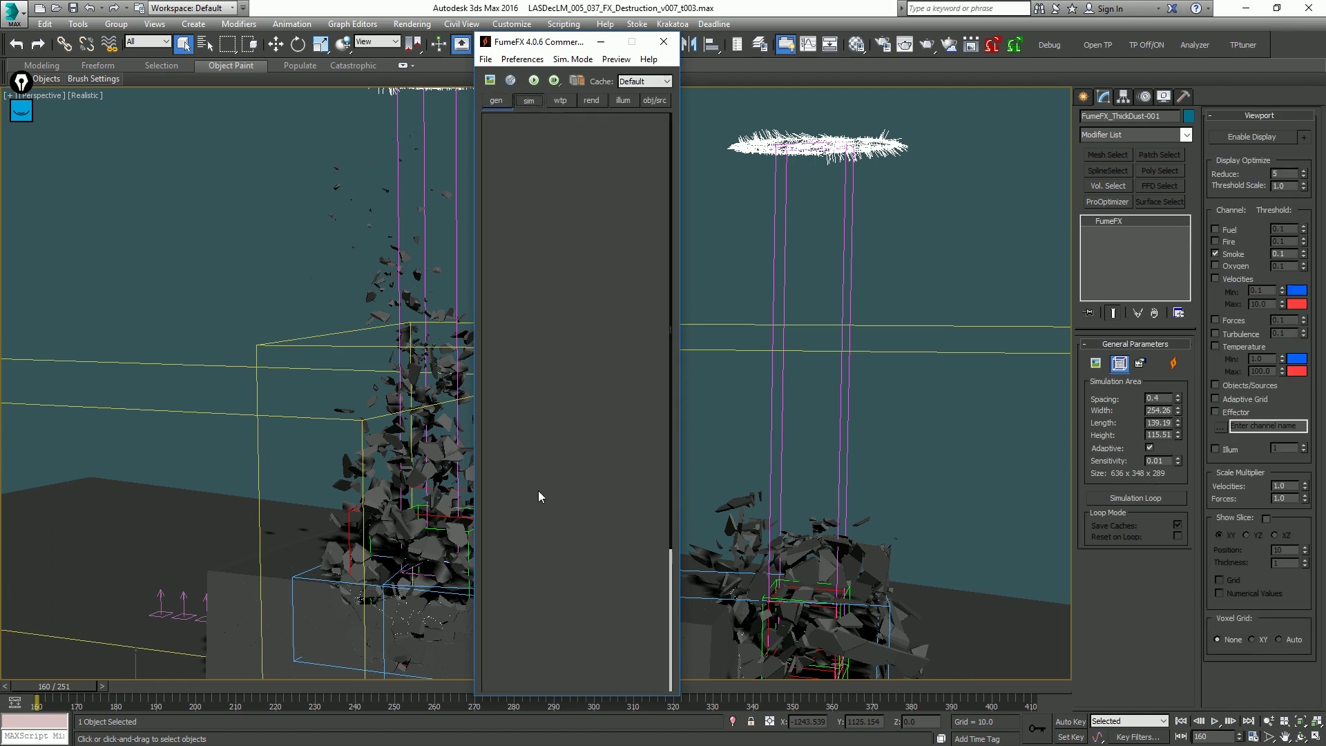
{"action": "scroll", "coordinate": [598, 432], "scroll_direction": "down", "scroll_amount": 10}
{"action": "left_click_drag", "start_coordinate": [598, 431], "coordinate": [574, 225]}
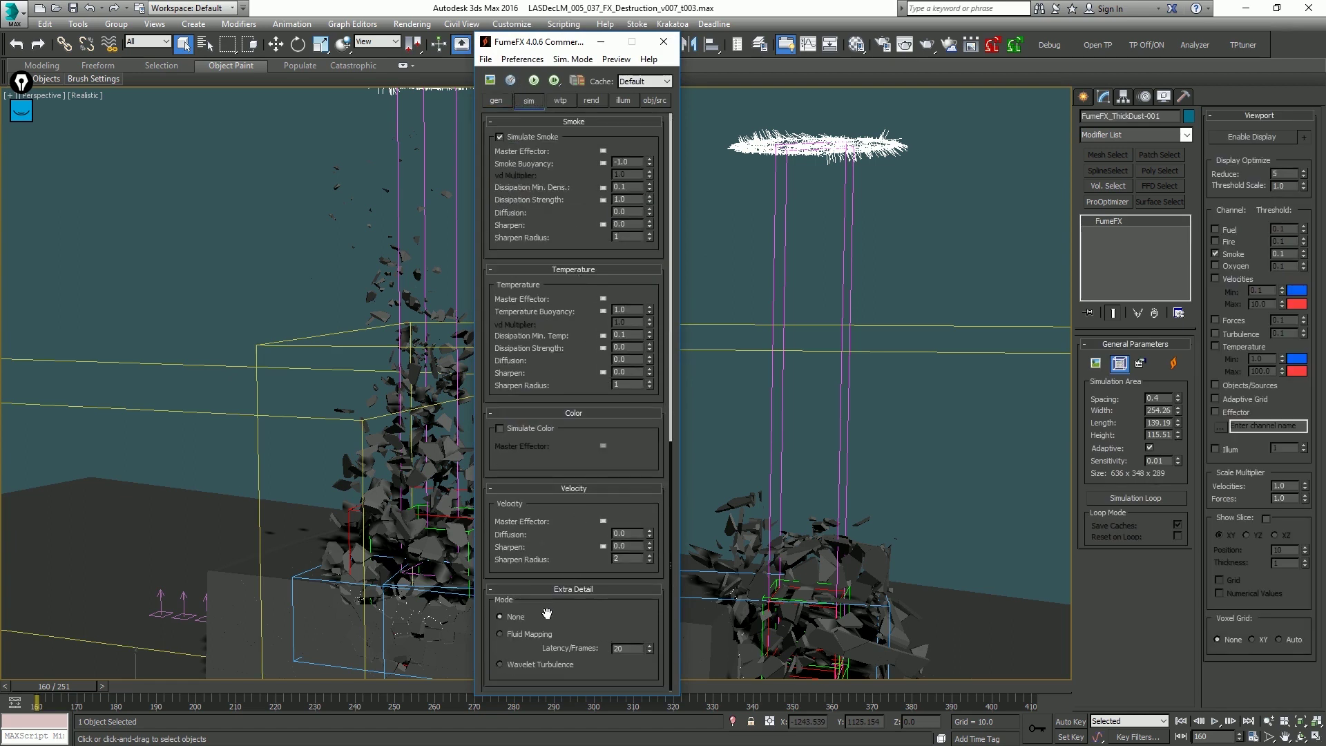
{"action": "left_click", "coordinate": [904, 293]}
{"action": "left_click", "coordinate": [1083, 96]}
Inspect both dust containers' coverage around the collapsing buildings, then play preview.avi and close the player.
{"action": "scroll", "coordinate": [414, 455], "scroll_direction": "down", "scroll_amount": 5}
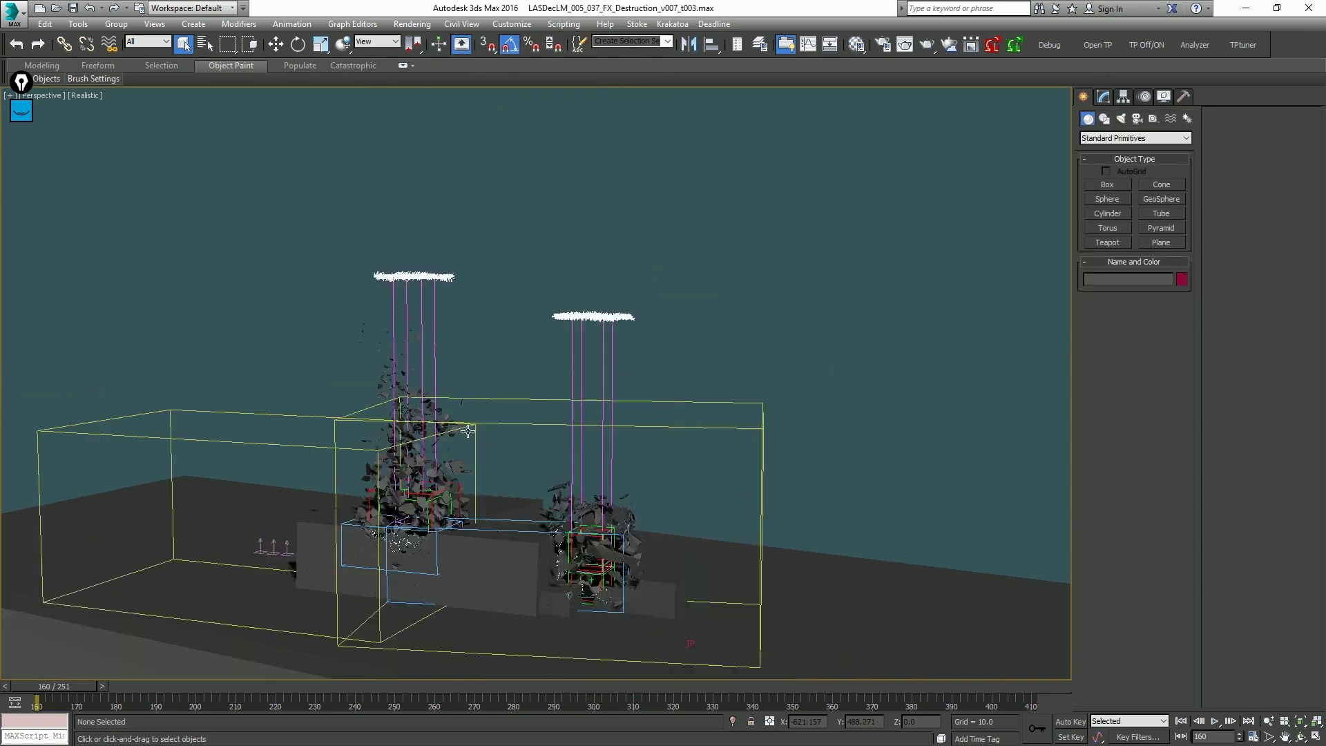
{"action": "scroll", "coordinate": [896, 332], "scroll_direction": "down", "scroll_amount": 3}
{"action": "scroll", "coordinate": [676, 434], "scroll_direction": "up", "scroll_amount": 6}
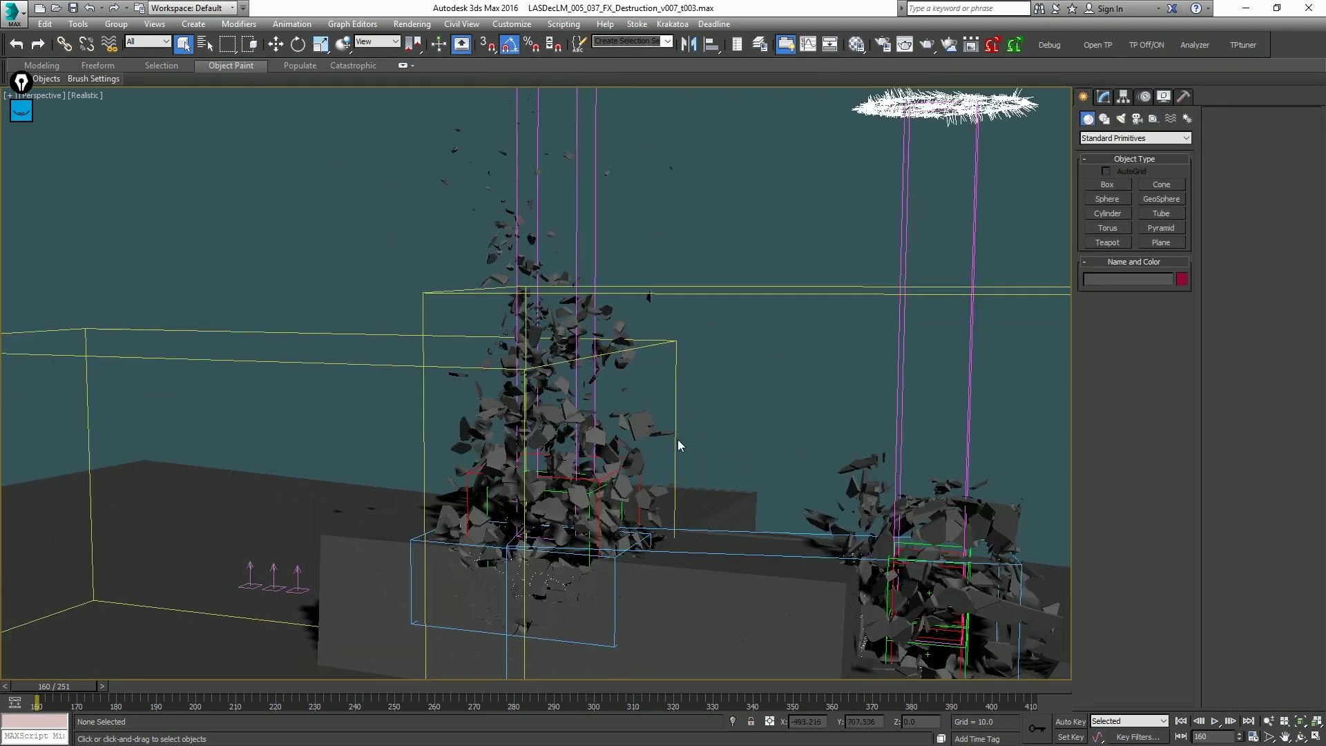
{"action": "scroll", "coordinate": [677, 445], "scroll_direction": "down", "scroll_amount": 3}
{"action": "middle_click_drag", "start_coordinate": [703, 442], "coordinate": [756, 409], "text": "alt"}
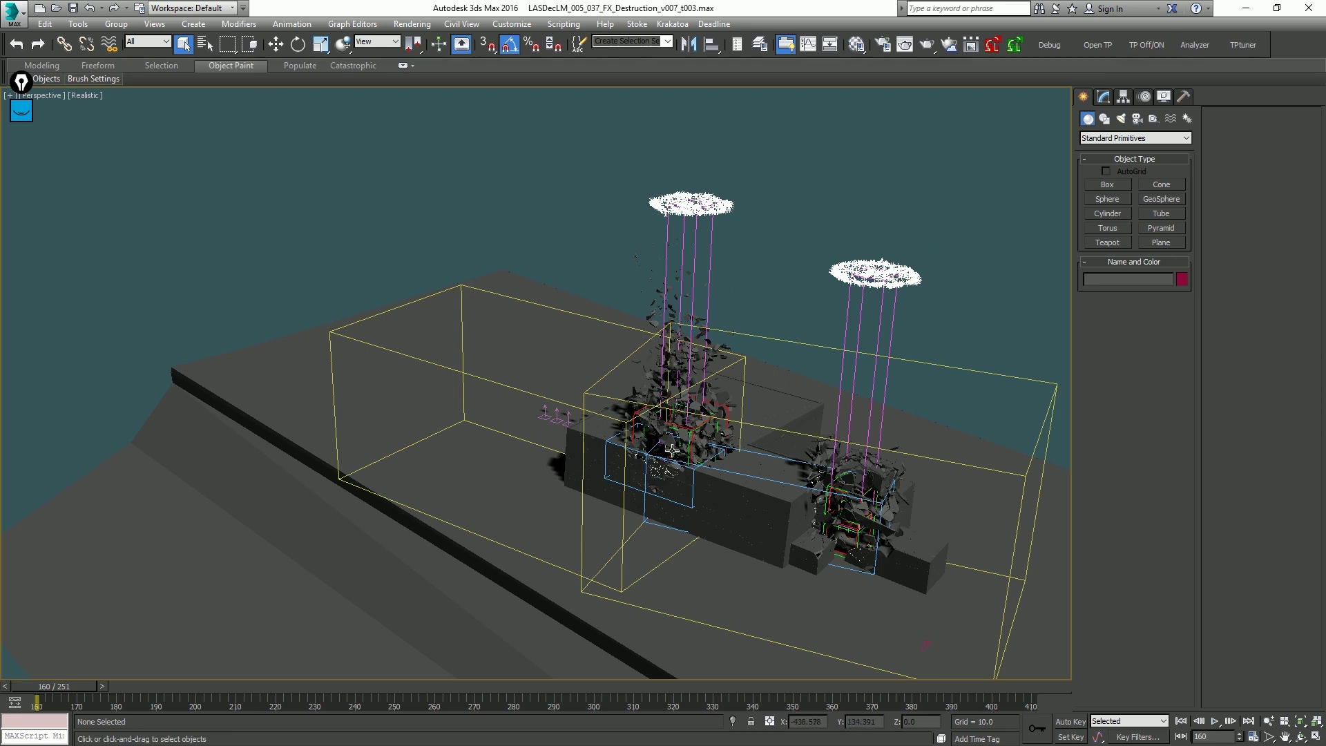
{"action": "middle_click_drag", "start_coordinate": [801, 304], "coordinate": [840, 346], "text": "alt"}
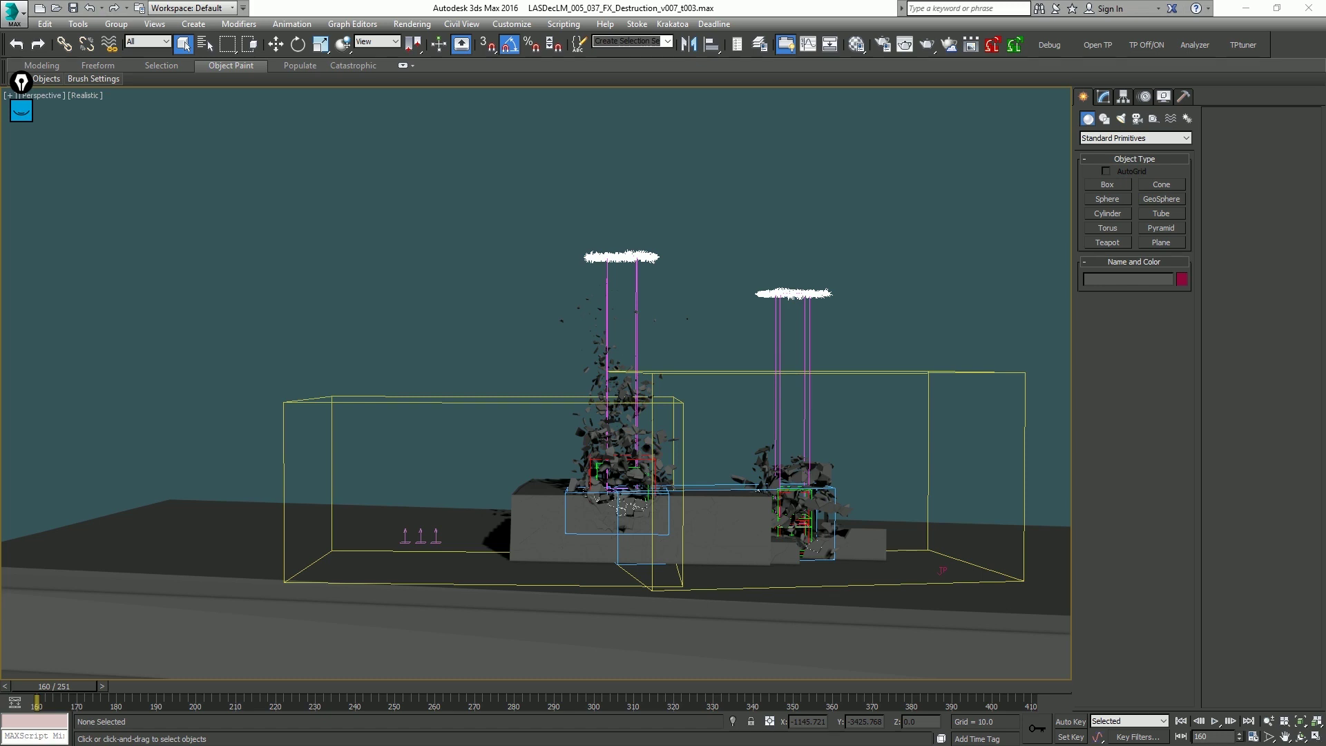
{"action": "double_click", "coordinate": [356, 352]}
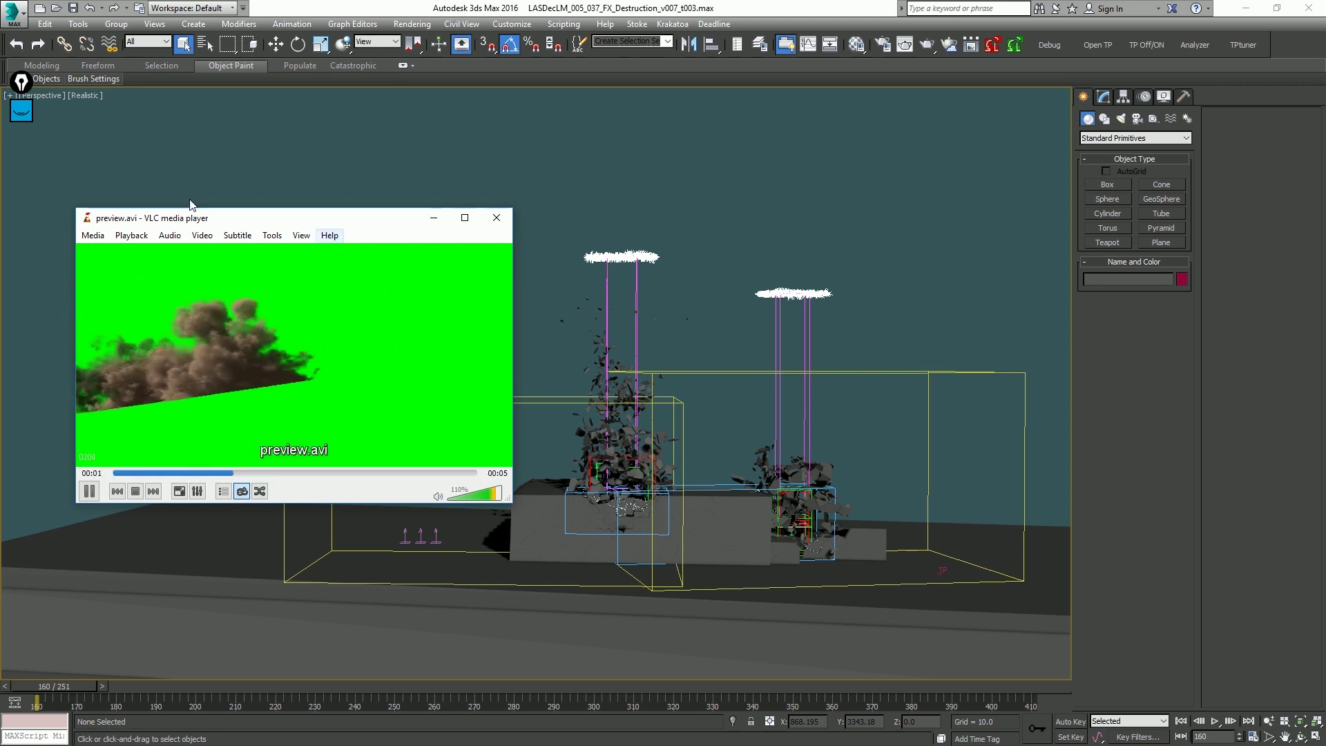
{"action": "left_click", "coordinate": [496, 218]}
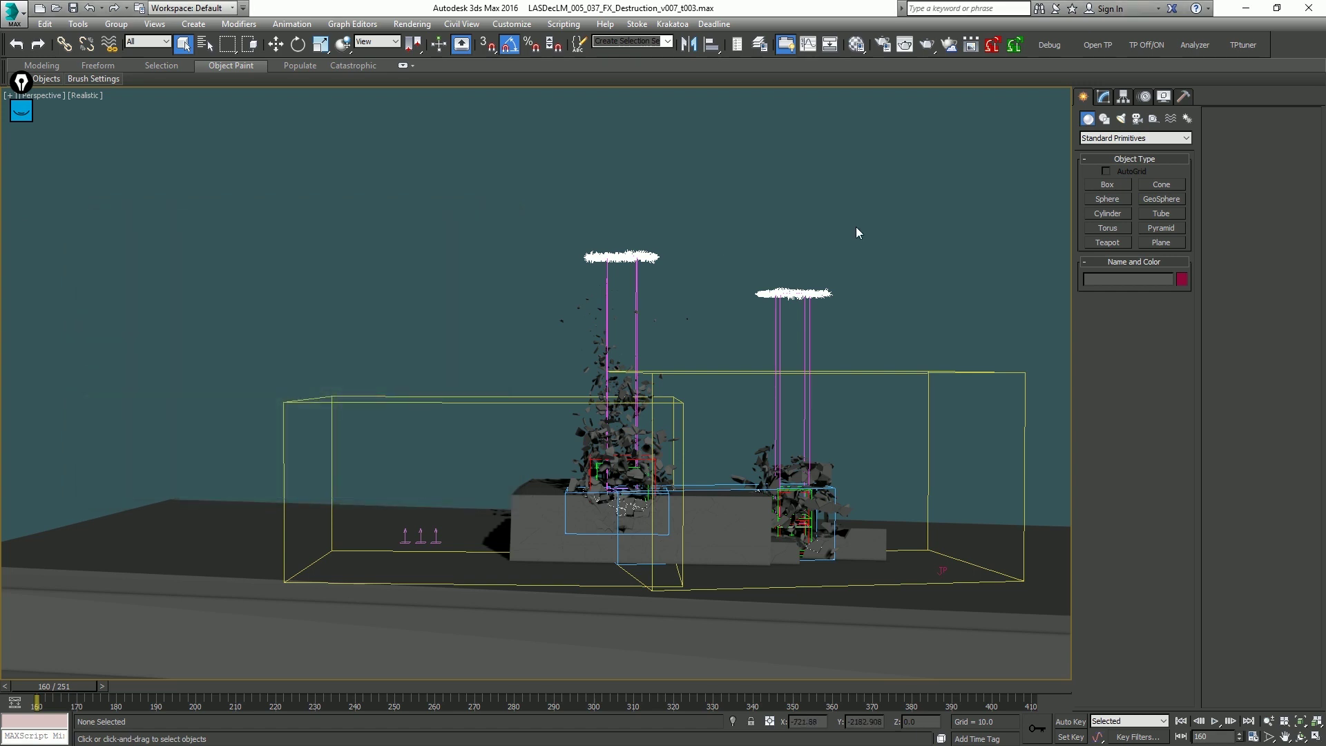
Advance the scene one frame and inspect the flying debris around the collapsing building in the perspective view.
{"action": "key", "text": "period"}
{"action": "scroll", "coordinate": [649, 399], "scroll_direction": "up", "scroll_amount": 3}
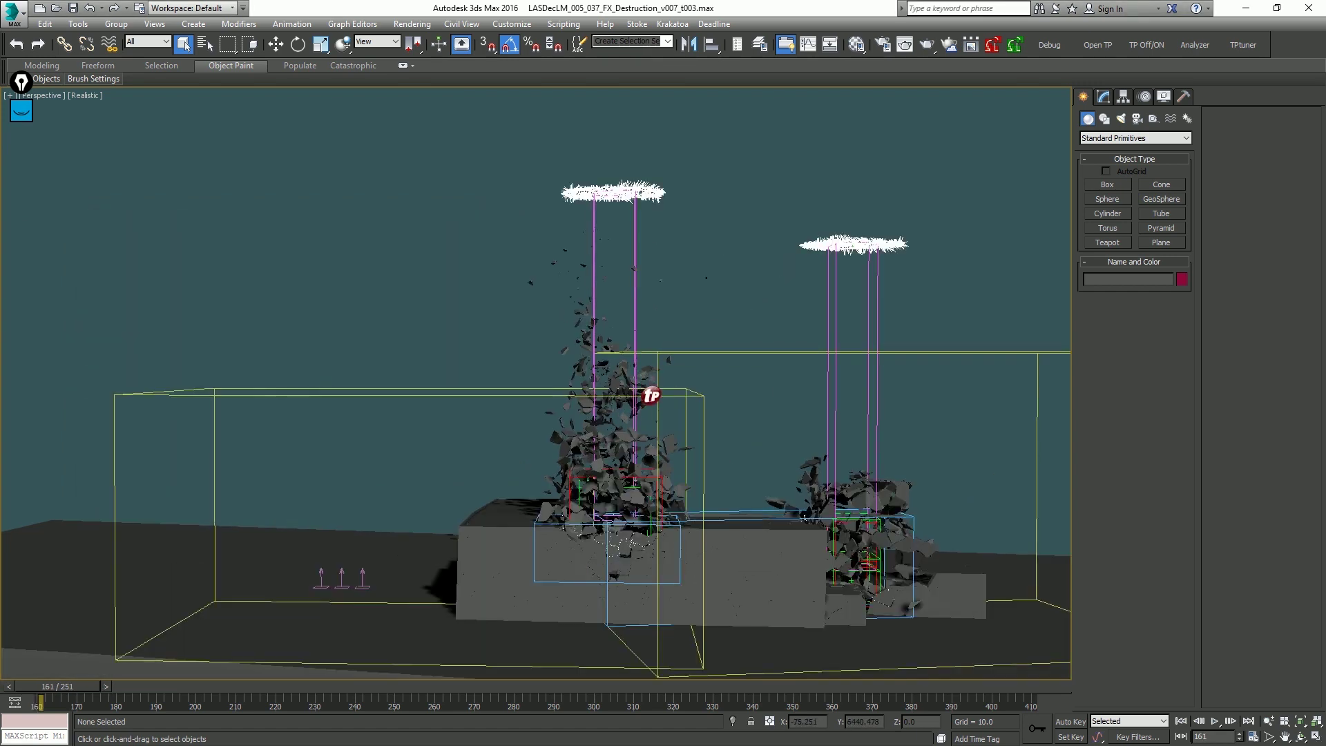
{"action": "scroll", "coordinate": [595, 427], "scroll_direction": "up", "scroll_amount": 3}
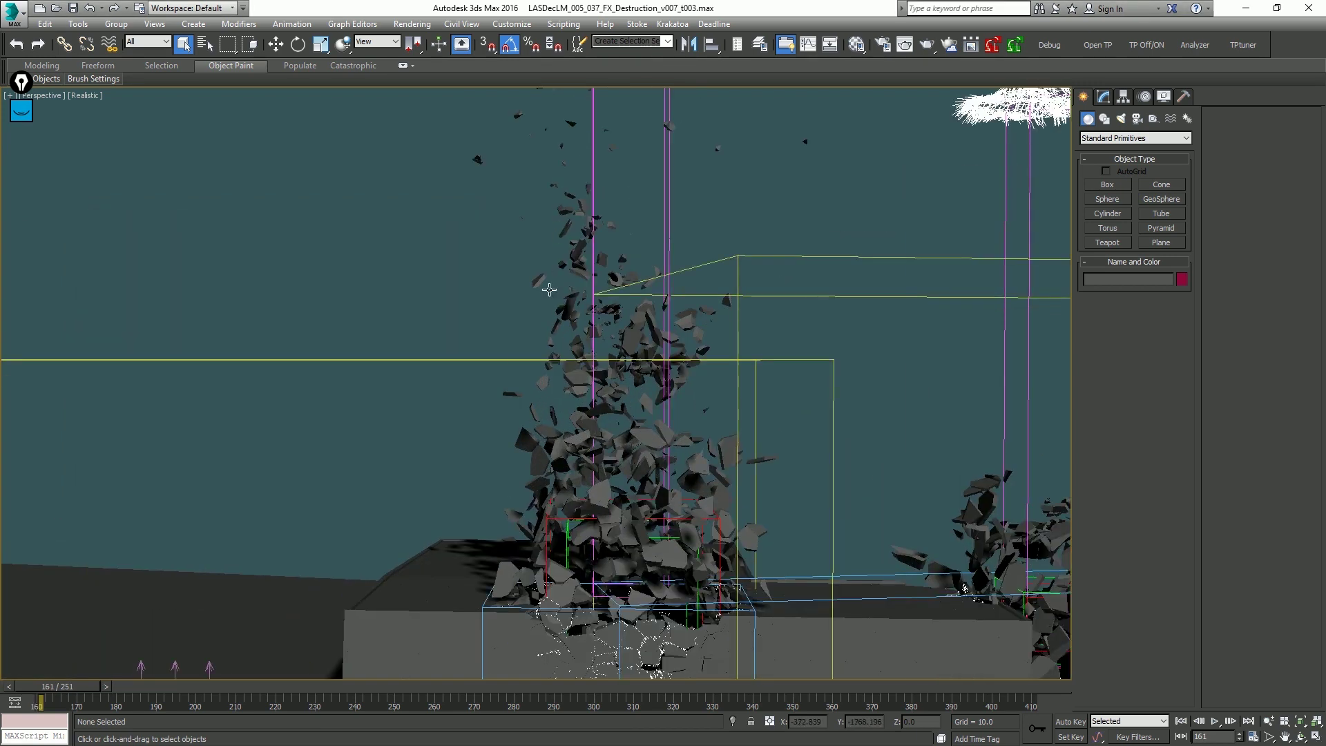
{"action": "scroll", "coordinate": [580, 251], "scroll_direction": "down", "scroll_amount": 5}
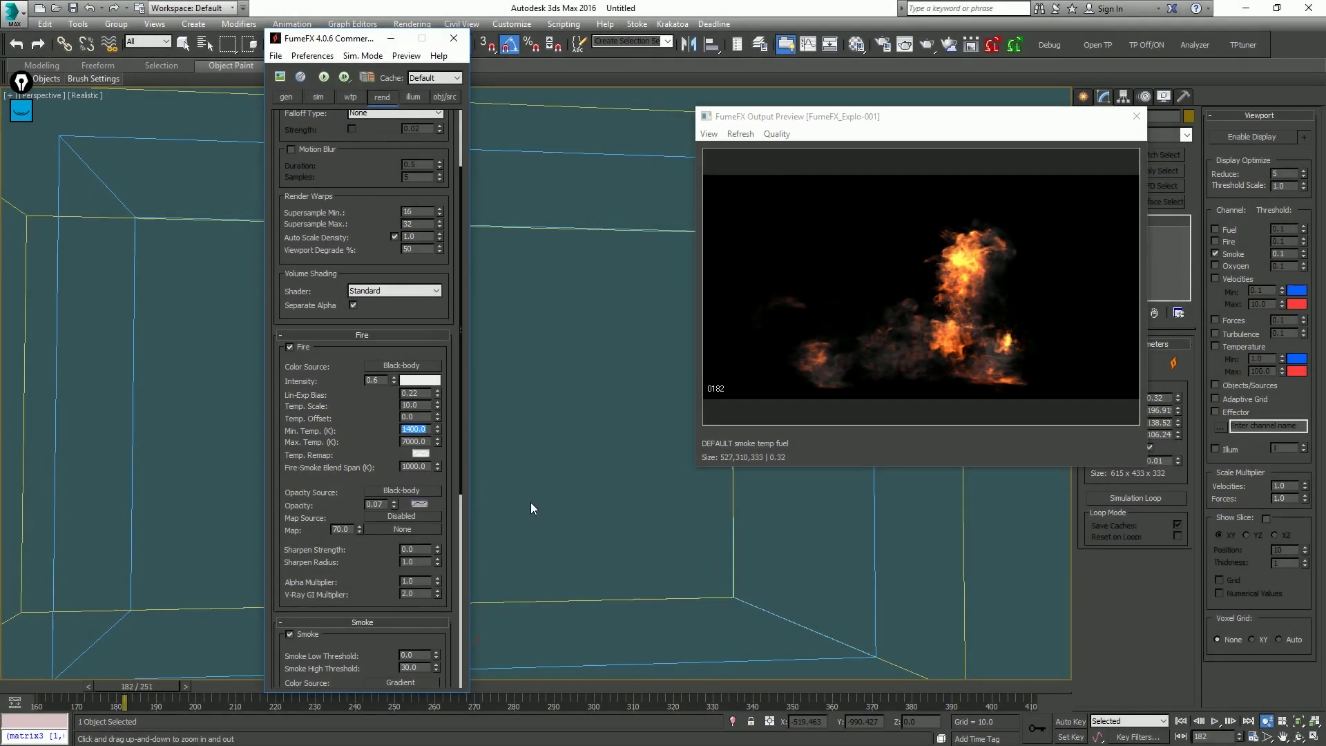
Try a fire Temp. Scale of 20 on FumeFX_Explo-001 with the fire Intensity lowered to 0.14 and 0.22.
{"action": "type", "text": "20"}
{"action": "key", "text": "Return"}
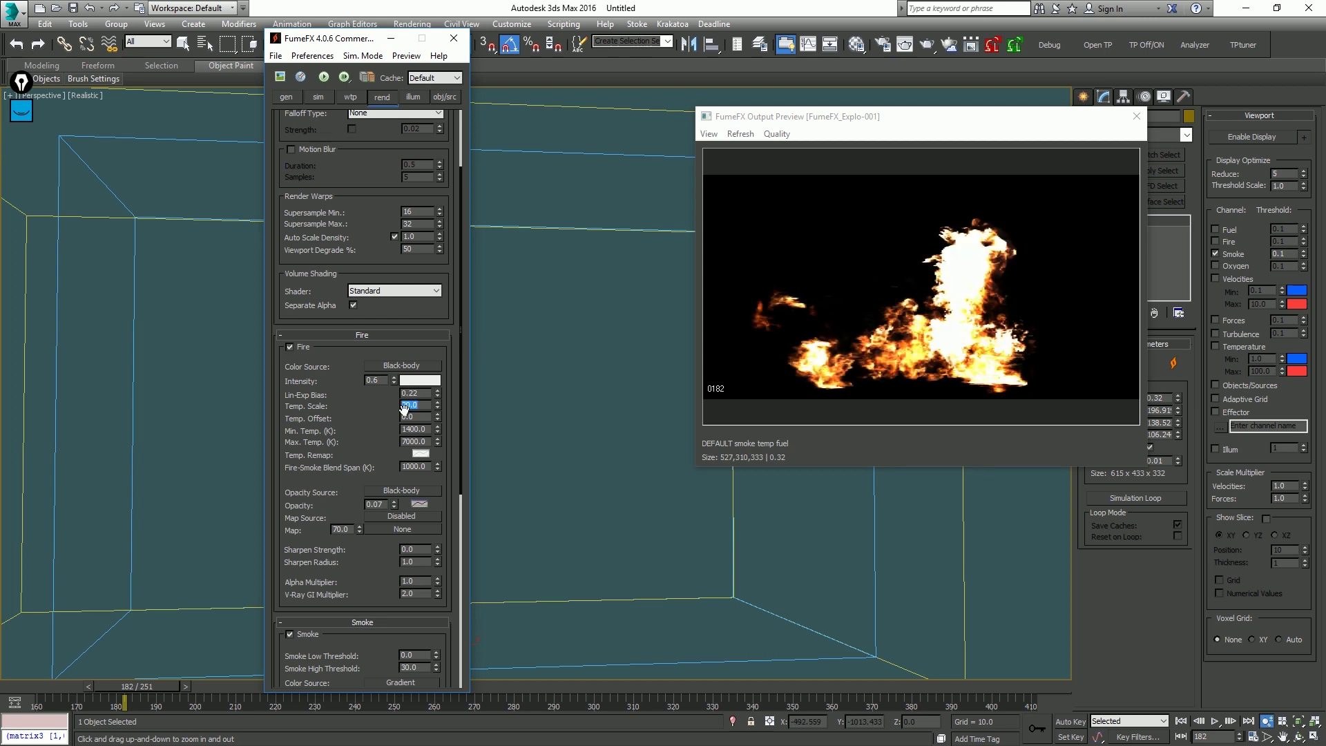
{"action": "type", "text": "0.14"}
{"action": "key", "text": "Return"}
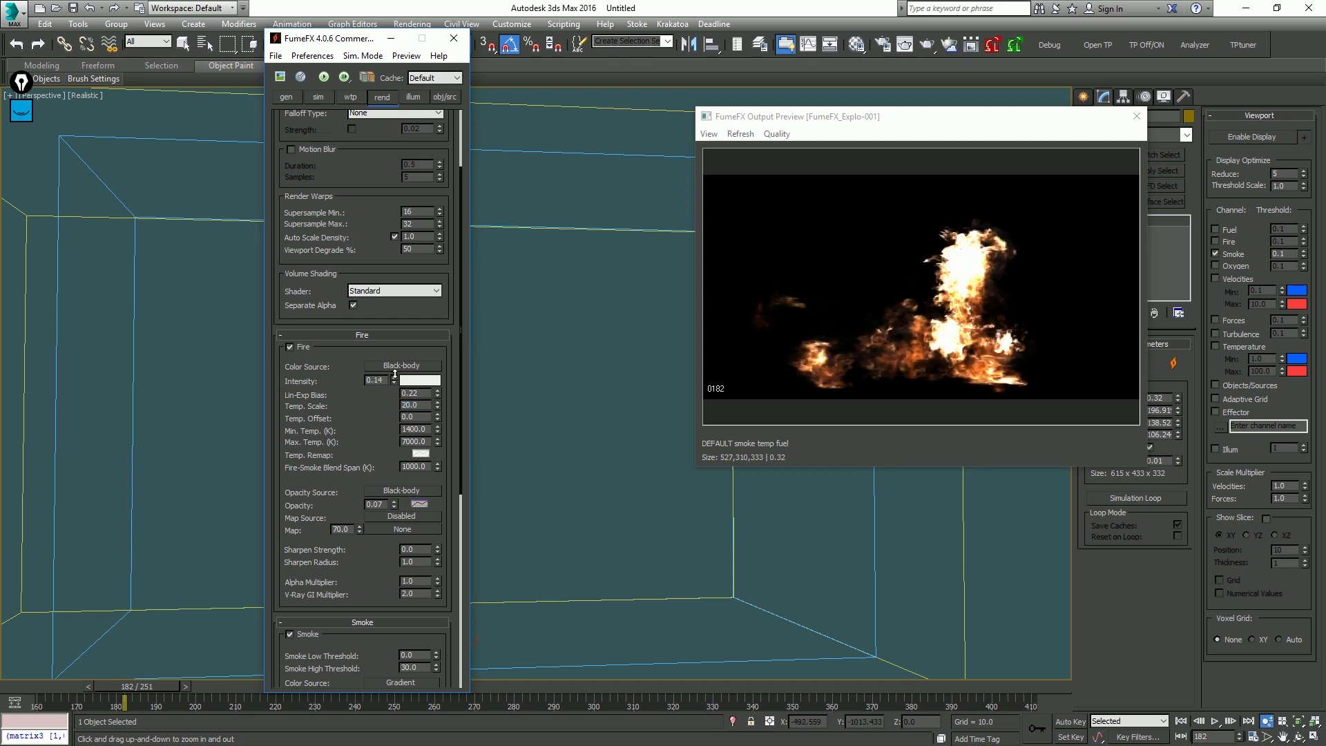
{"action": "left_click_drag", "start_coordinate": [397, 370], "coordinate": [398, 368]}
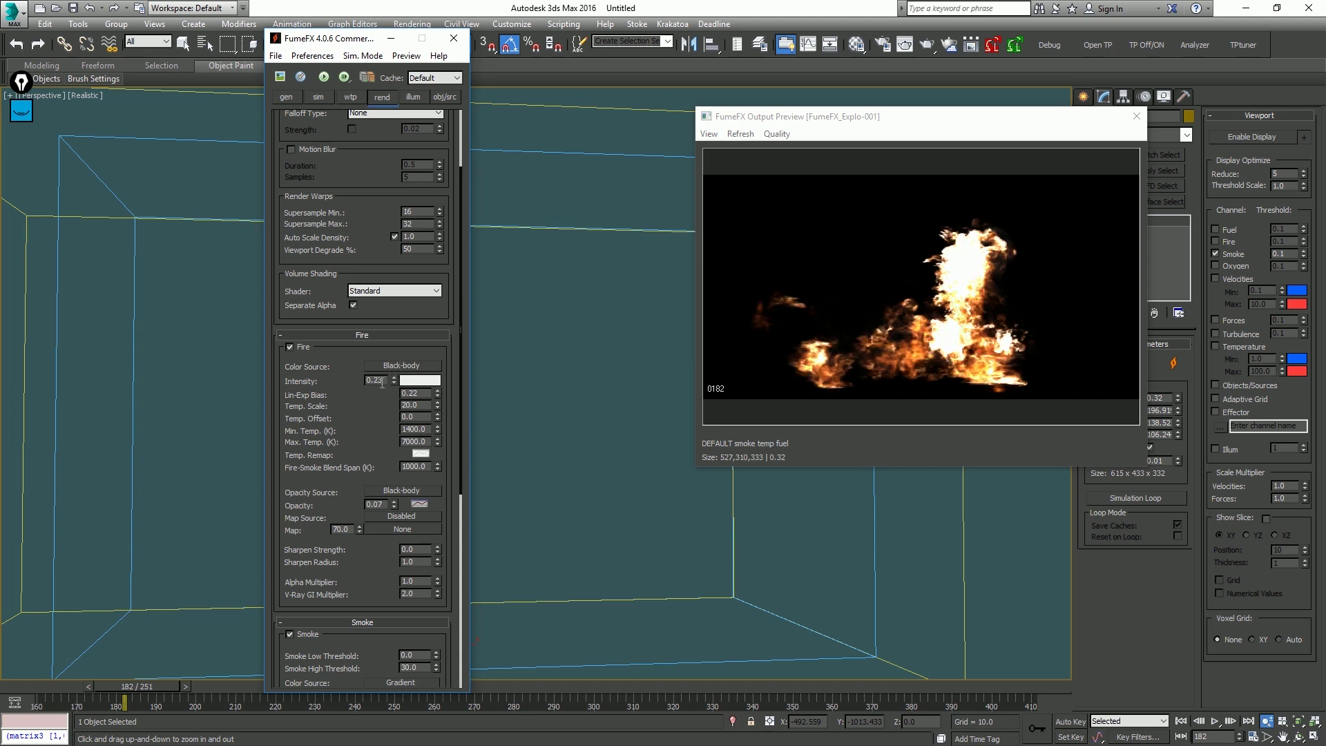
Restore the fire Intensity to 0.6 and the Temp. Scale to 10.
{"action": "type", "text": "0.6"}
{"action": "key", "text": "Return"}
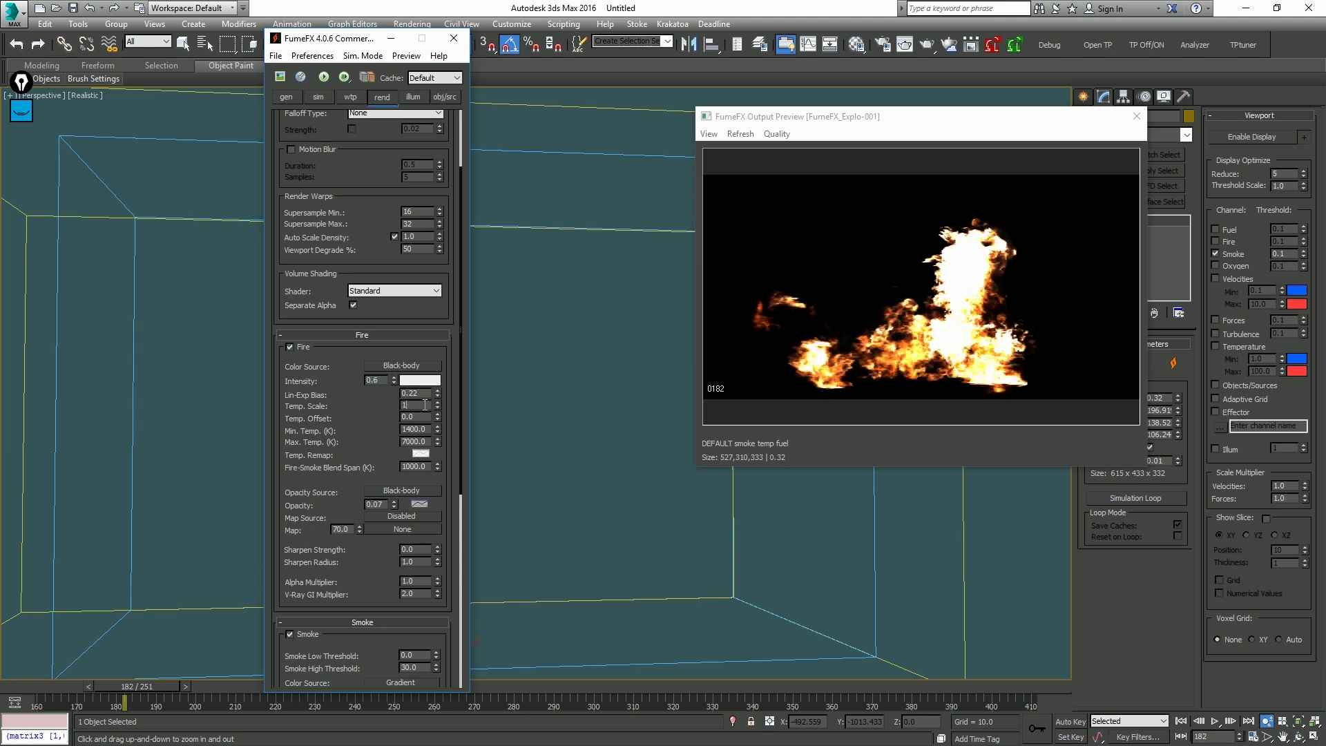
{"action": "left_click", "coordinate": [425, 406]}
{"action": "type", "text": "1"}
{"action": "key", "text": "Return"}
{"action": "type", "text": "10"}
{"action": "key", "text": "Return"}
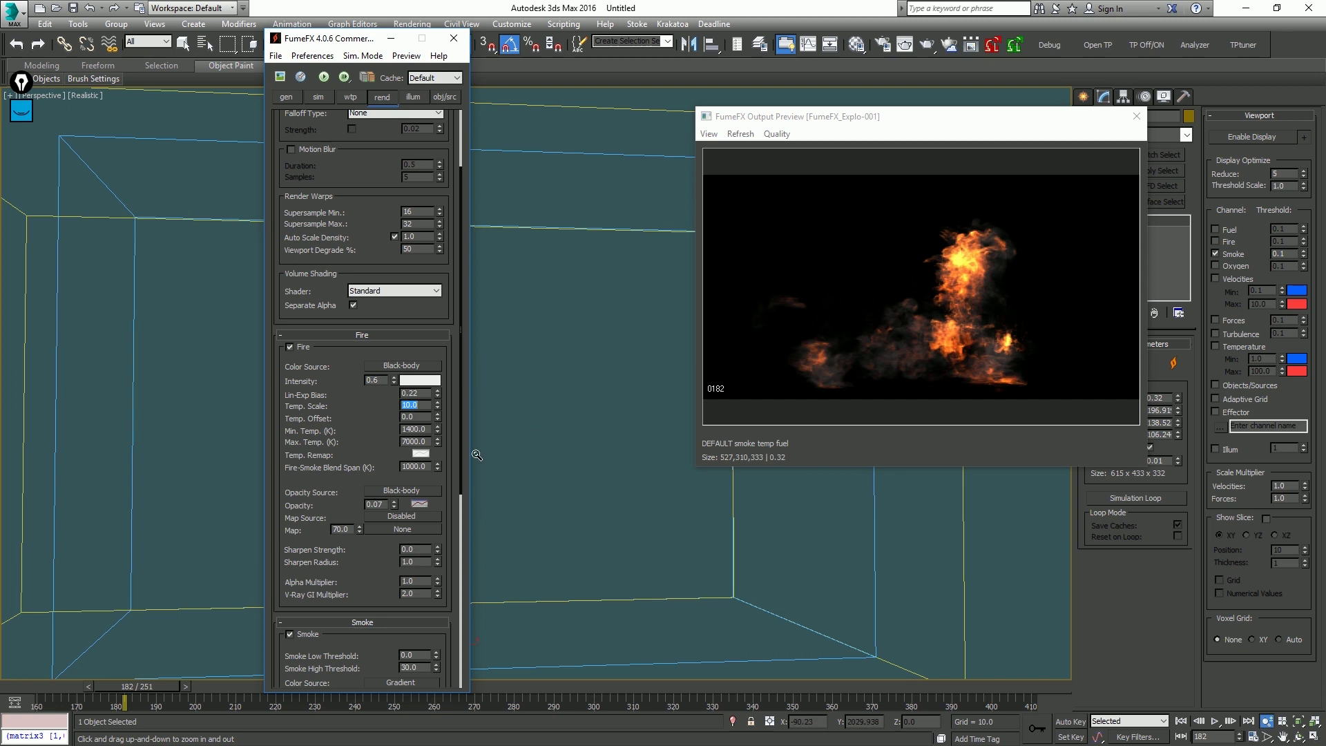
Try a Fire-Smoke Blend Span of 1 K and restore it to 1000 K.
{"action": "left_click", "coordinate": [420, 468]}
{"action": "type", "text": "1"}
{"action": "key", "text": "Return"}
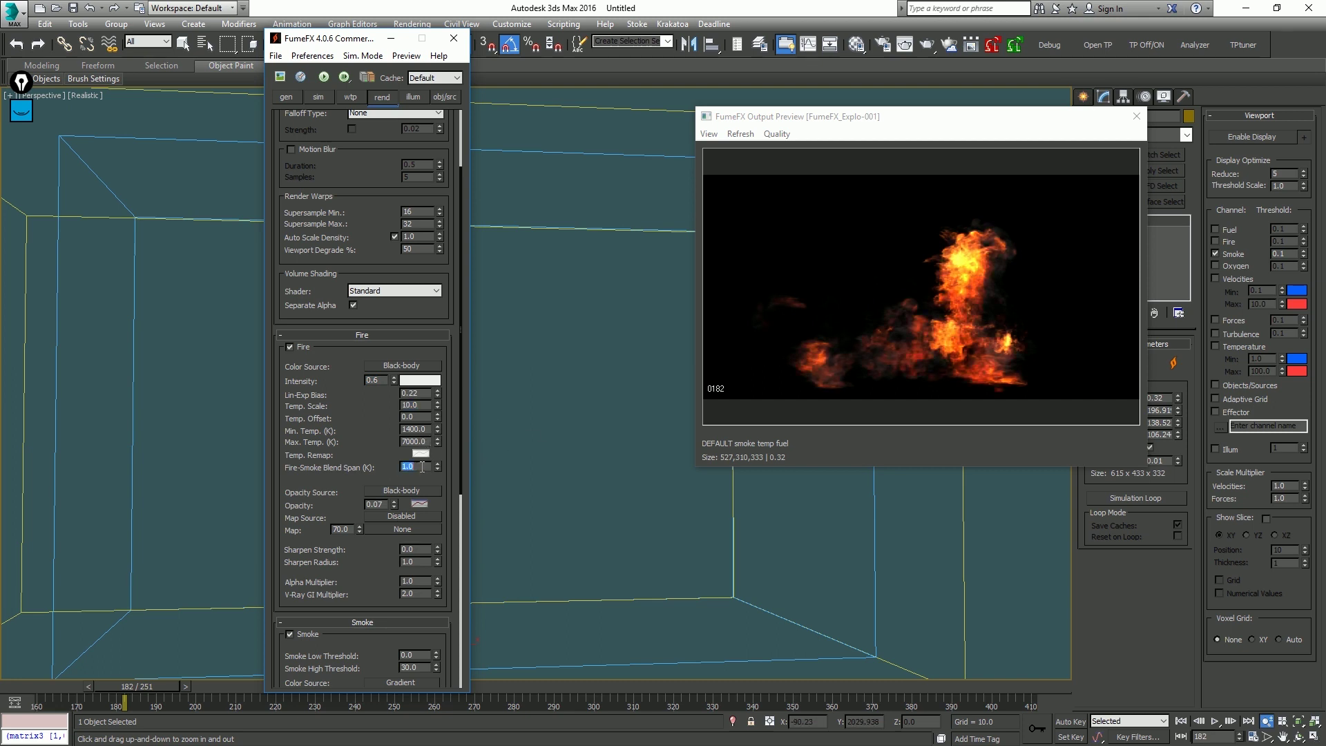
{"action": "type", "text": "1000"}
{"action": "key", "text": "Return"}
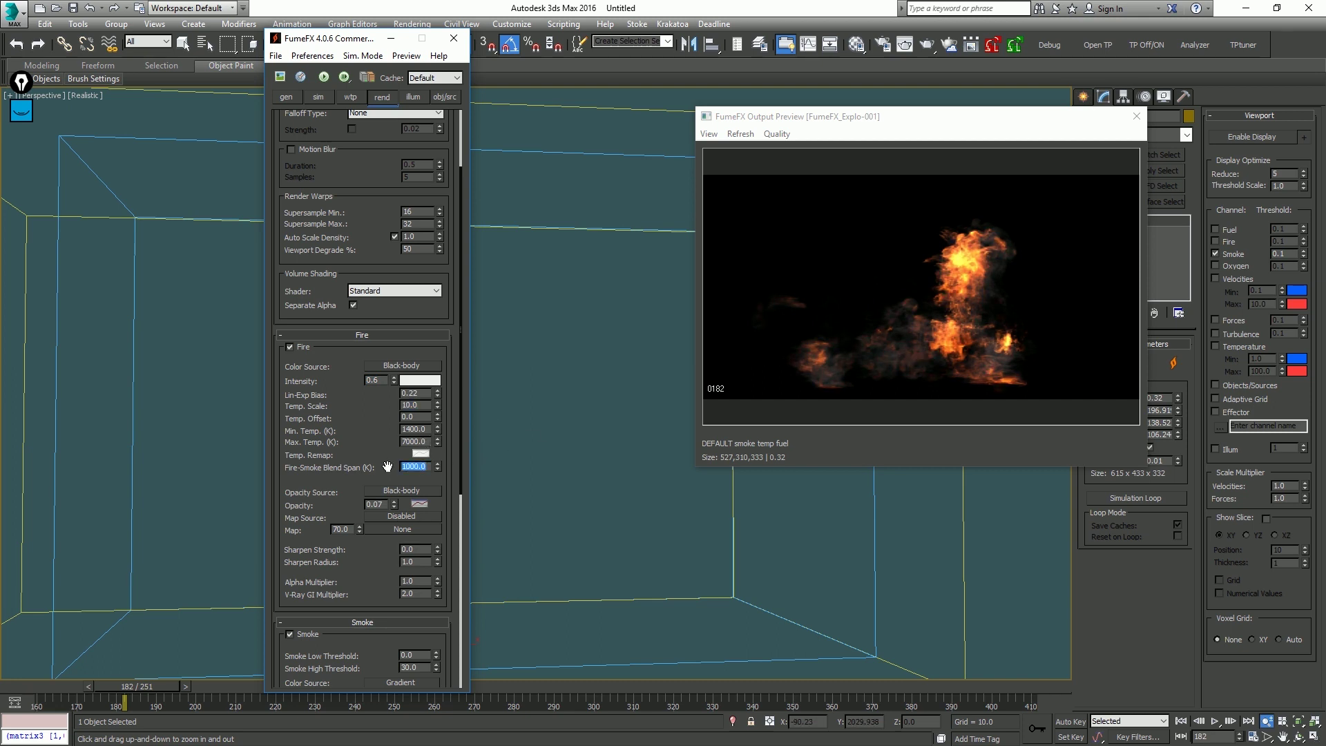
Try higher fire Opacity values up to 5 with the fire Intensity lowered to 0.1.
{"action": "type", "text": "0.5"}
{"action": "key", "text": "Return"}
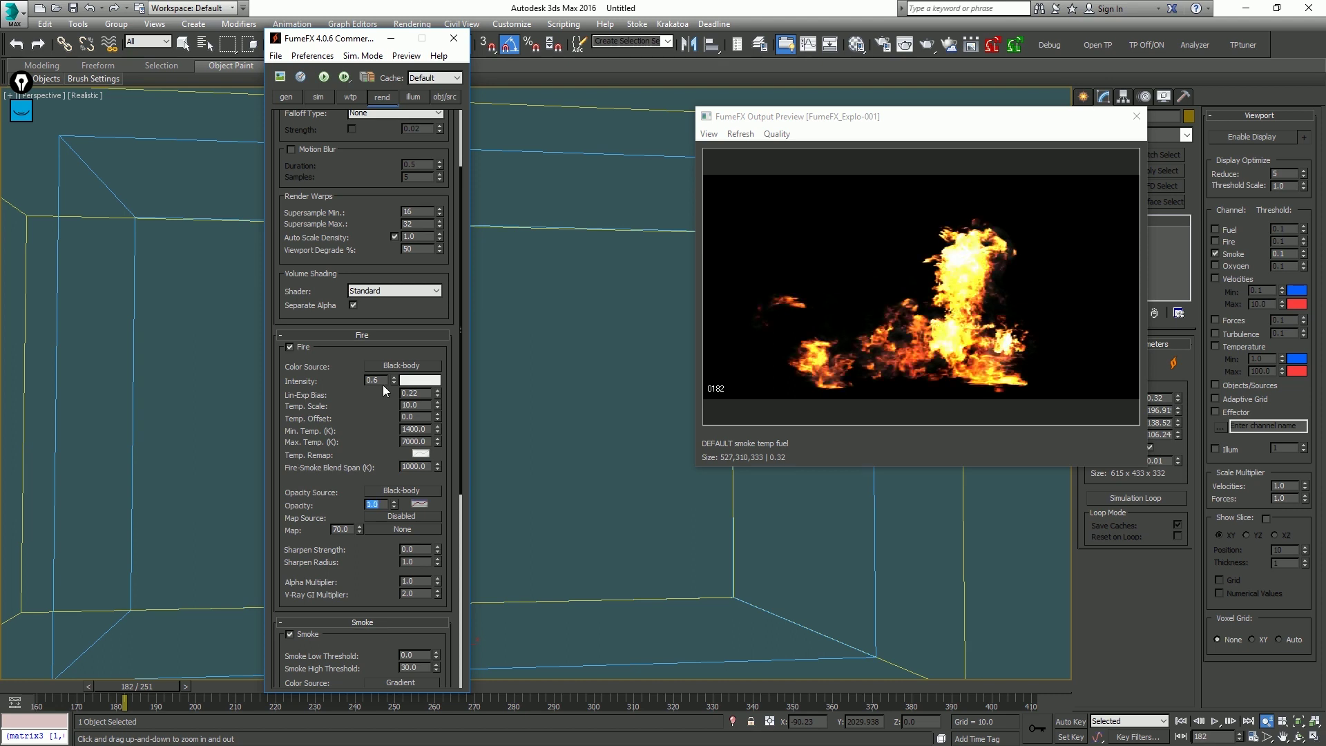
{"action": "type", "text": "0.2"}
{"action": "key", "text": "Return"}
{"action": "left_click_drag", "start_coordinate": [394, 380], "coordinate": [393, 390]}
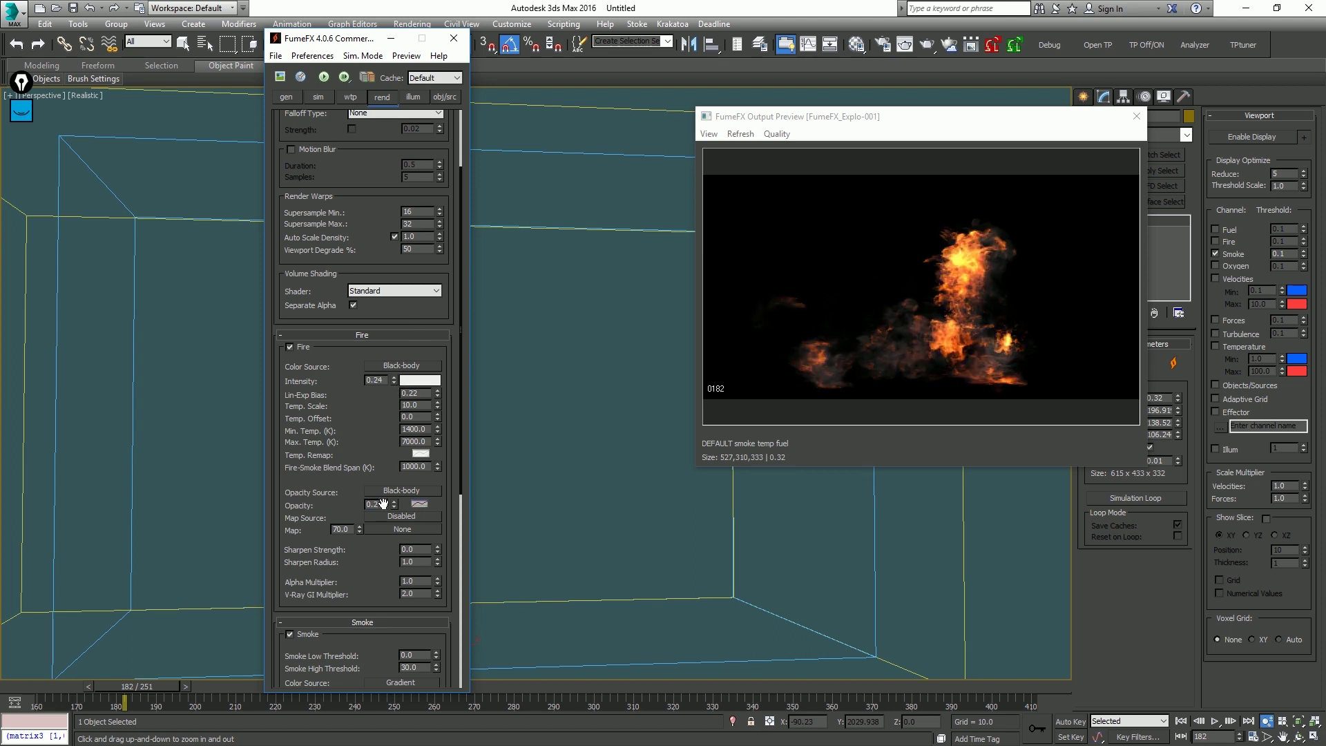
{"action": "double_click", "coordinate": [381, 380]}
{"action": "type", "text": "0.1"}
{"action": "key", "text": "Return"}
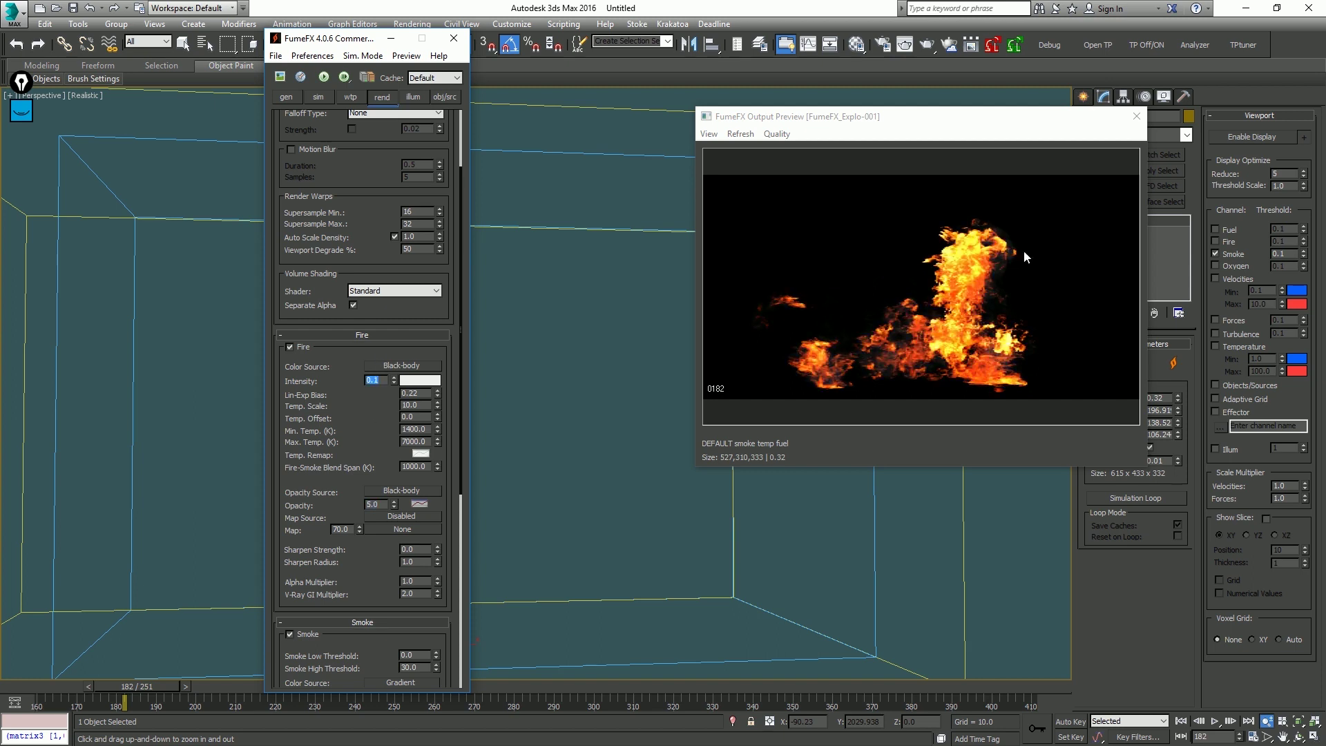
Restore the fire Intensity to 0.6 and the fire Opacity to 0.07.
{"action": "type", "text": "0.6"}
{"action": "key", "text": "Return"}
{"action": "type", "text": "0.07"}
{"action": "key", "text": "Return"}
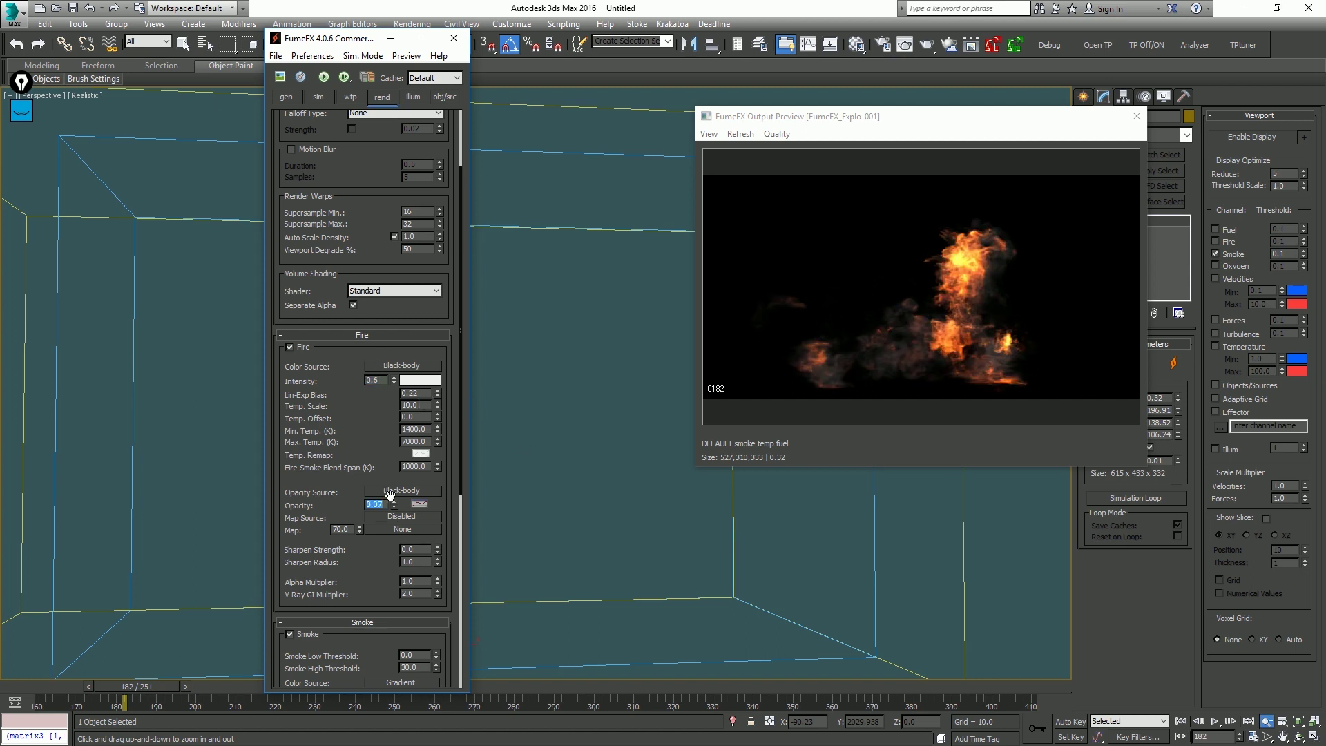
Check the explosion's output preview from other view angles and look over the fire and smoke rendering parameters.
{"action": "middle_click_drag", "start_coordinate": [587, 363], "coordinate": [526, 373], "text": "alt"}
{"action": "scroll", "coordinate": [358, 538], "scroll_direction": "down", "scroll_amount": 3}
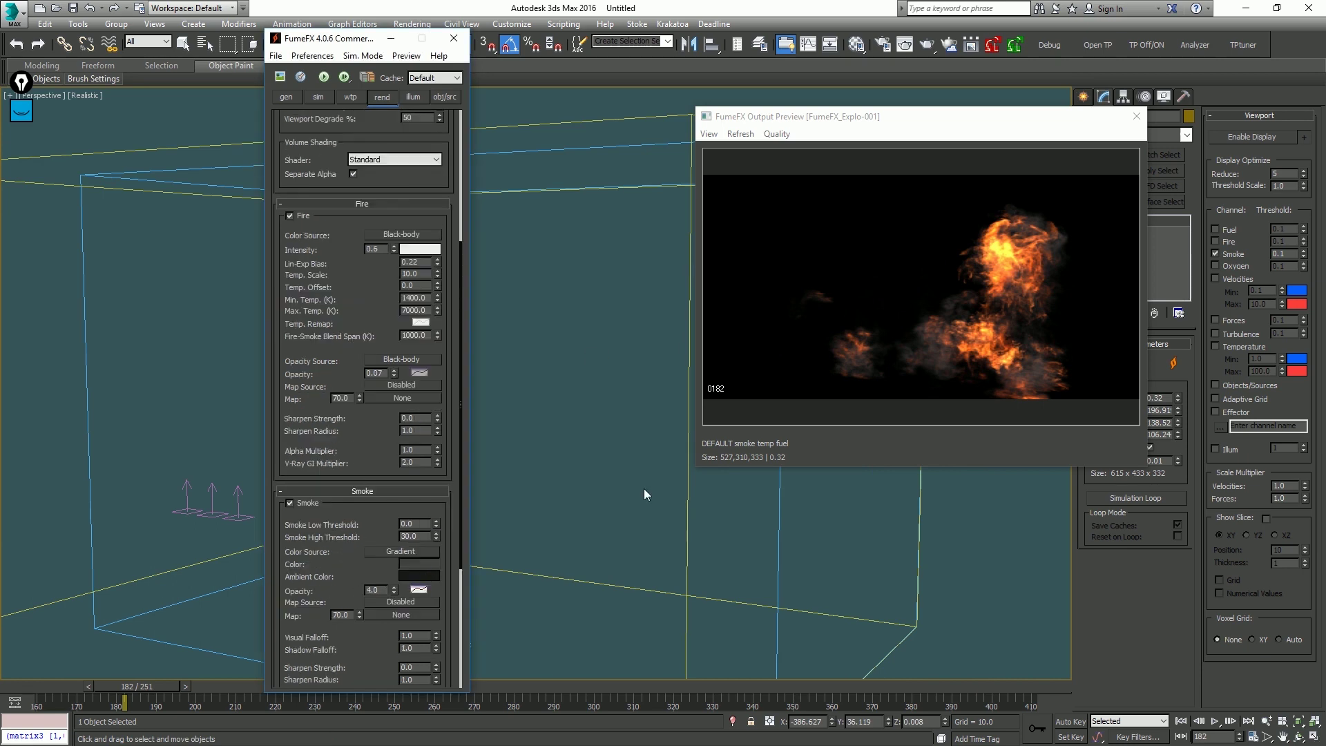
{"action": "middle_click_drag", "start_coordinate": [584, 334], "coordinate": [578, 387], "text": "alt"}
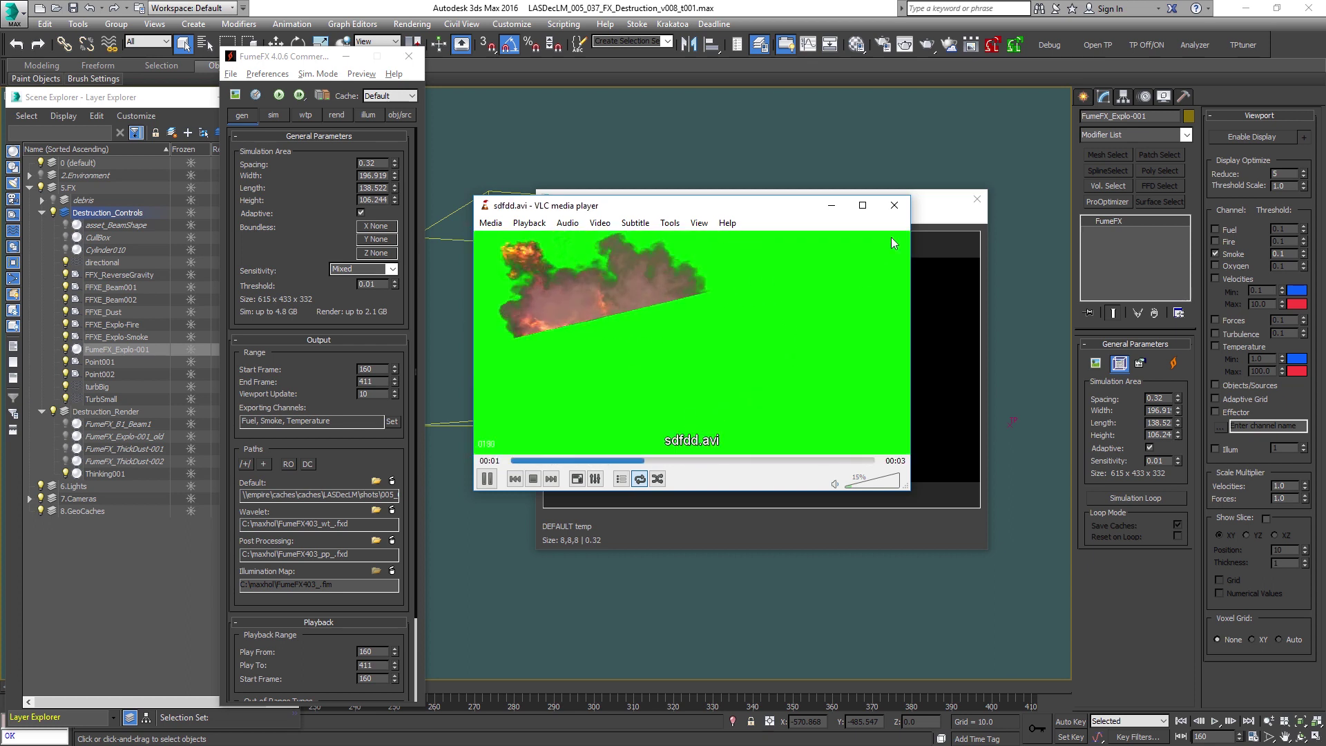
Watch the sdfdd.avi explosion preview and close the media player.
{"action": "left_click", "coordinate": [897, 207]}
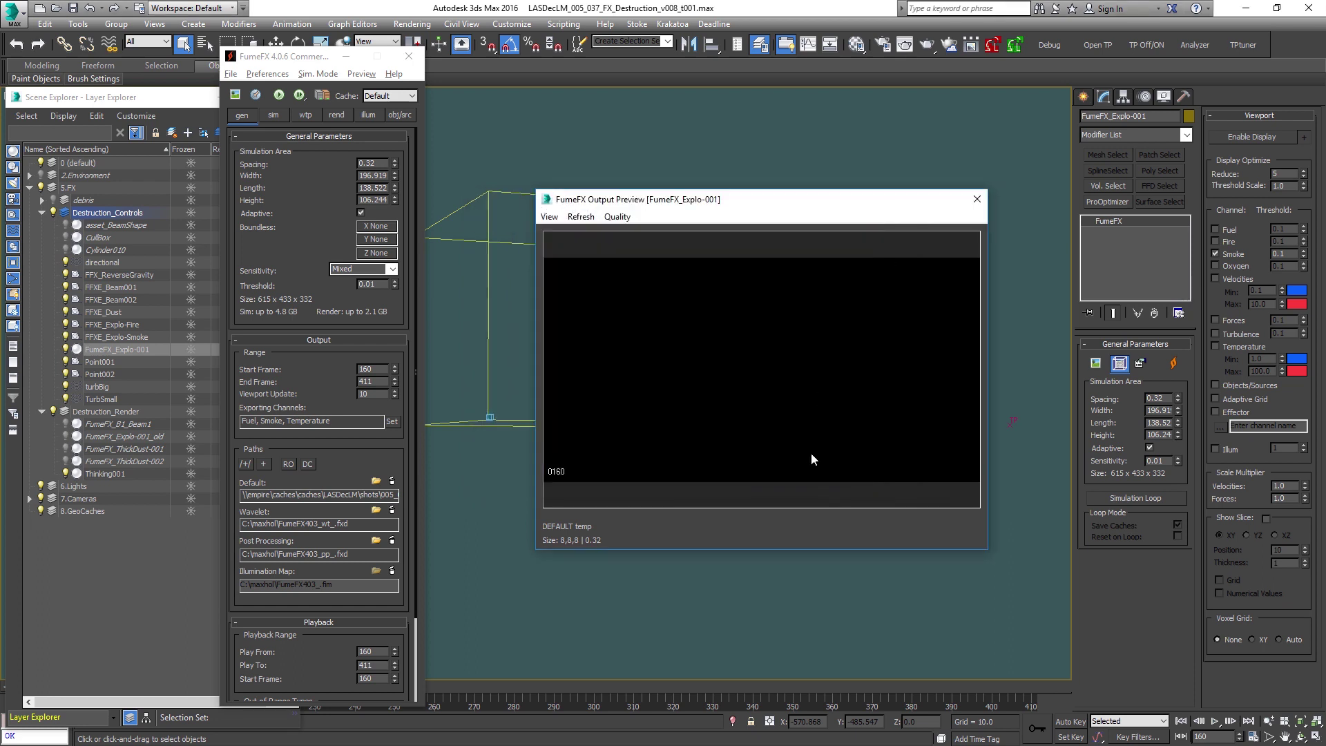